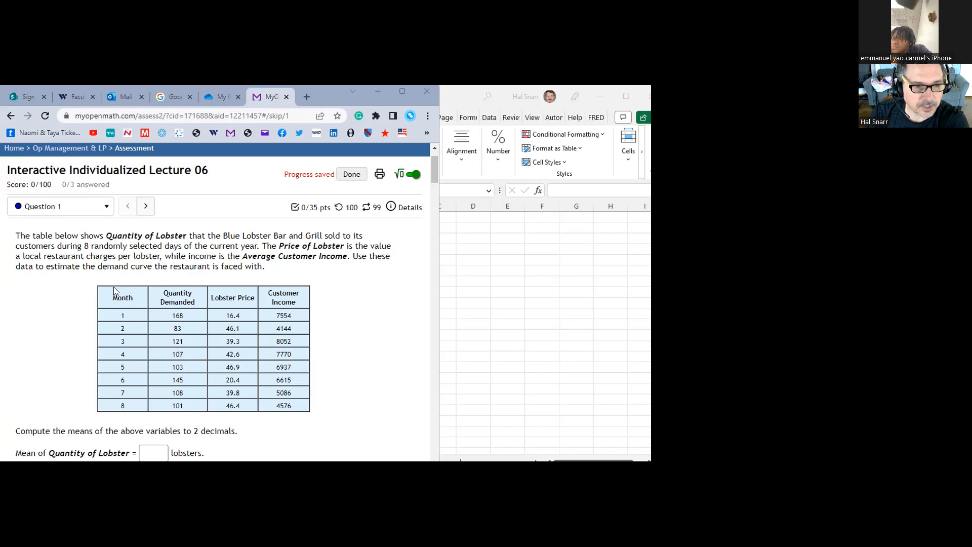
- Copy the lobster data table from the question page and paste it into the workbook at A1 with matching destination formatting
{"action": "left_click_drag", "start_coordinate": [113, 298], "coordinate": [17, 431]}
{"action": "right_click", "coordinate": [18, 433]}
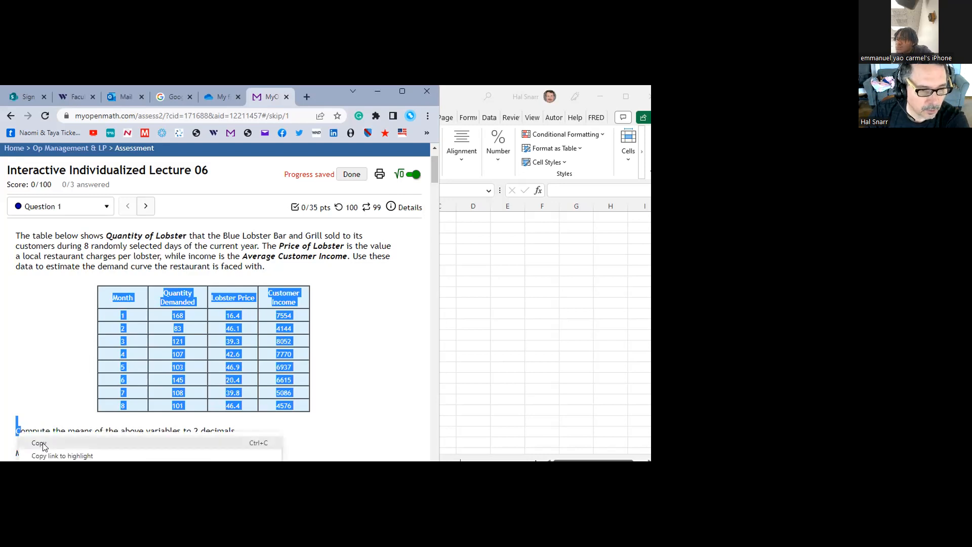
{"action": "left_click", "coordinate": [42, 444]}
{"action": "left_click", "coordinate": [531, 369]}
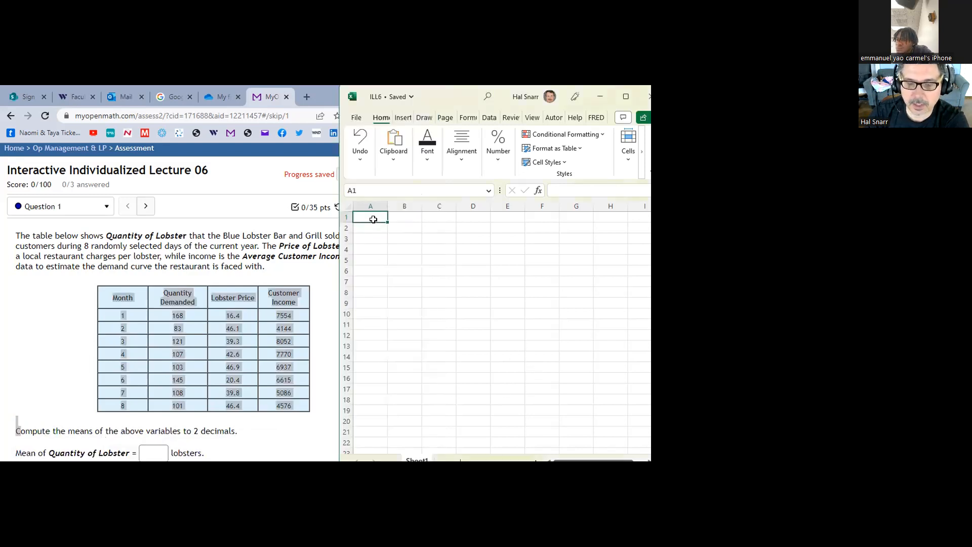
{"action": "right_click", "coordinate": [380, 219]}
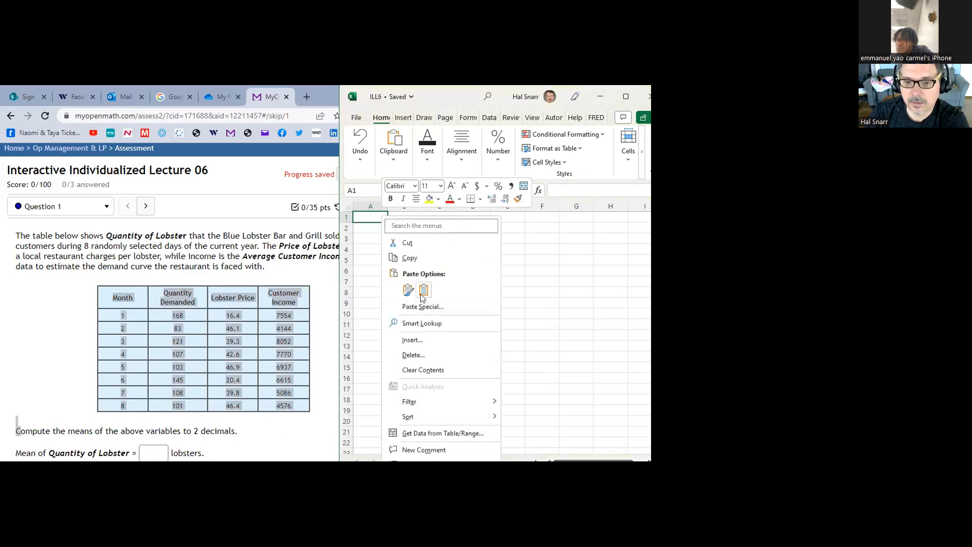
{"action": "left_click", "coordinate": [423, 289]}
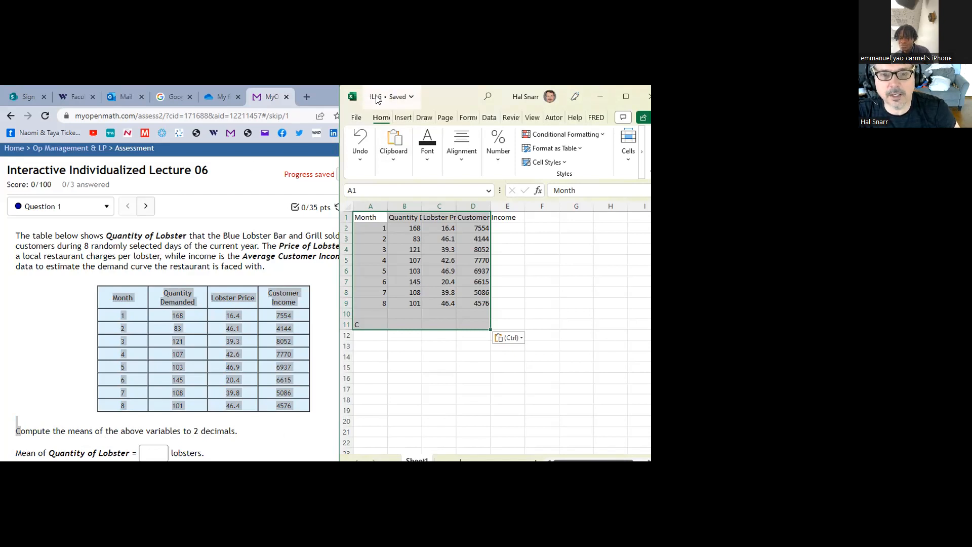
- Save a copy of the workbook as IIL6 in the college OneDrive folder, enlarging the window to reach the save options
{"action": "left_click", "coordinate": [356, 117]}
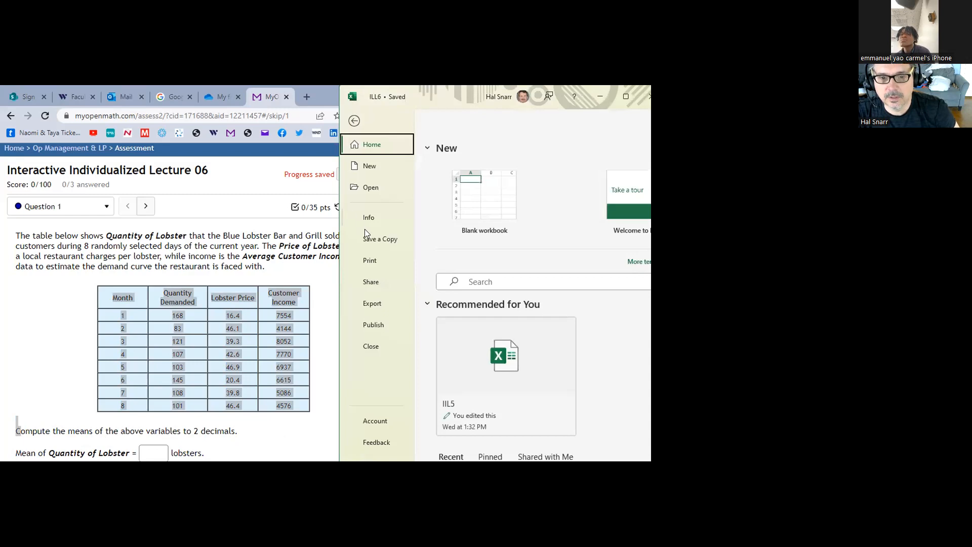
{"action": "left_click", "coordinate": [379, 238]}
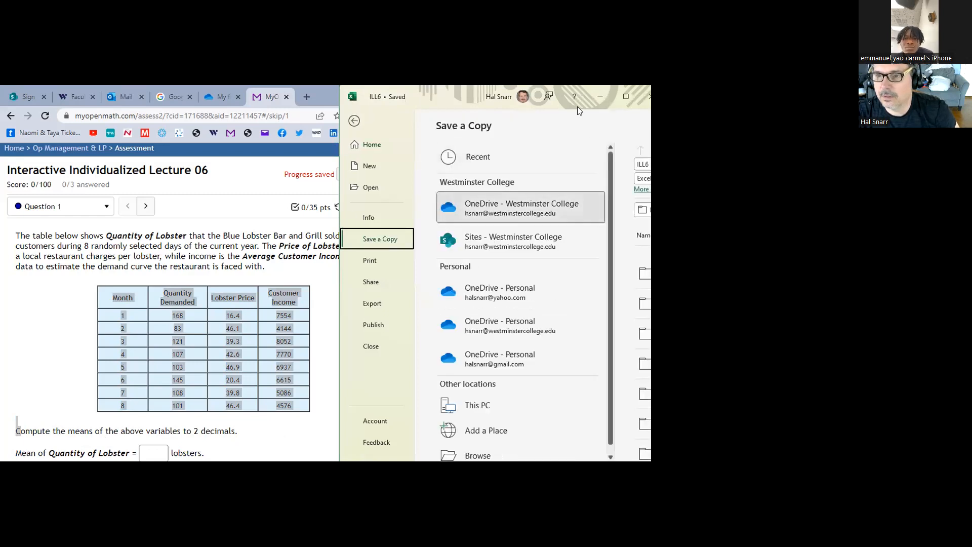
{"action": "left_click_drag", "start_coordinate": [555, 97], "coordinate": [438, 96]}
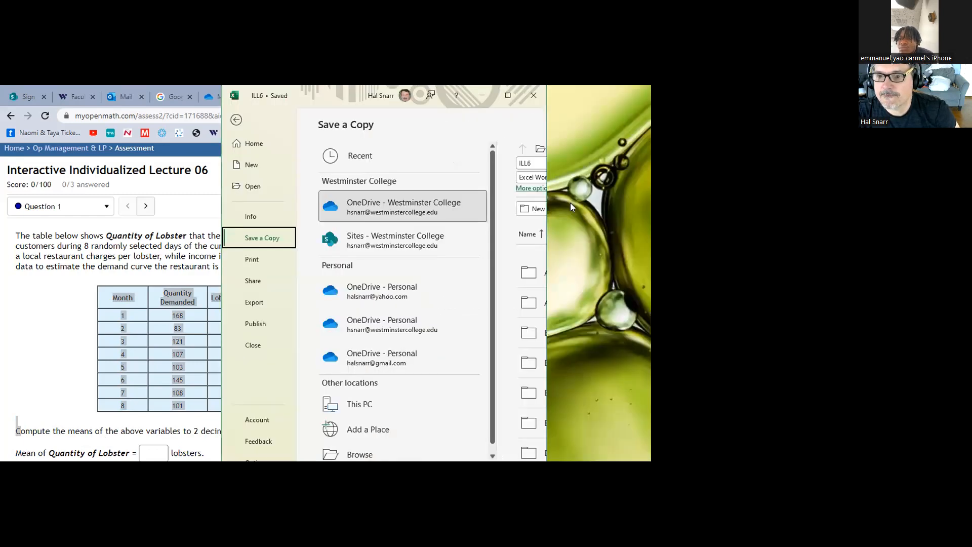
{"action": "left_click_drag", "start_coordinate": [549, 218], "coordinate": [632, 217]}
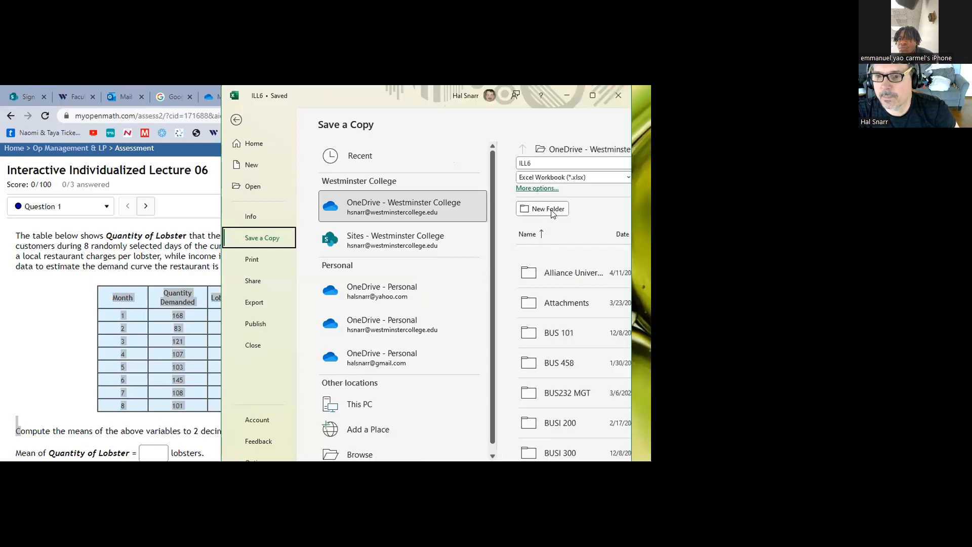
{"action": "left_click", "coordinate": [520, 163]}
{"action": "left_click", "coordinate": [520, 163]}
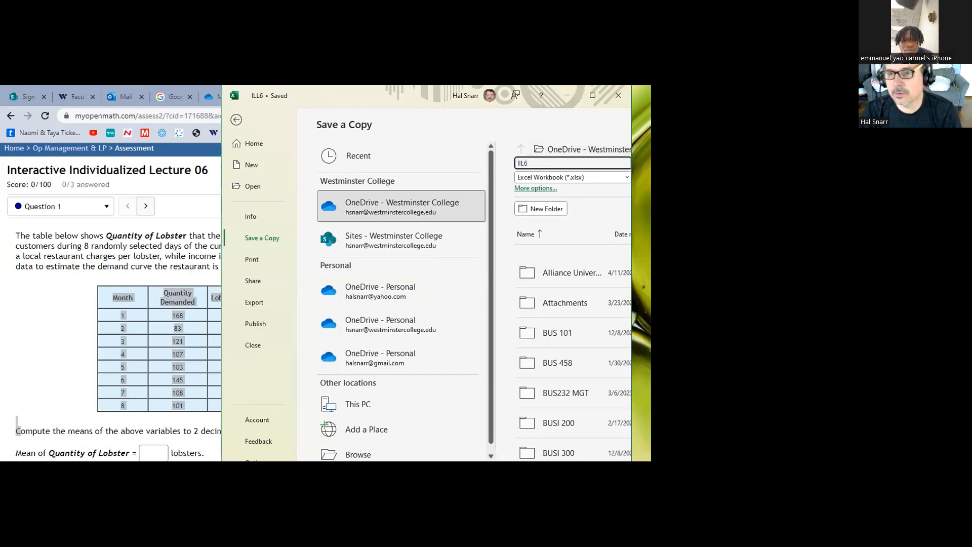
{"action": "left_click", "coordinate": [505, 117]}
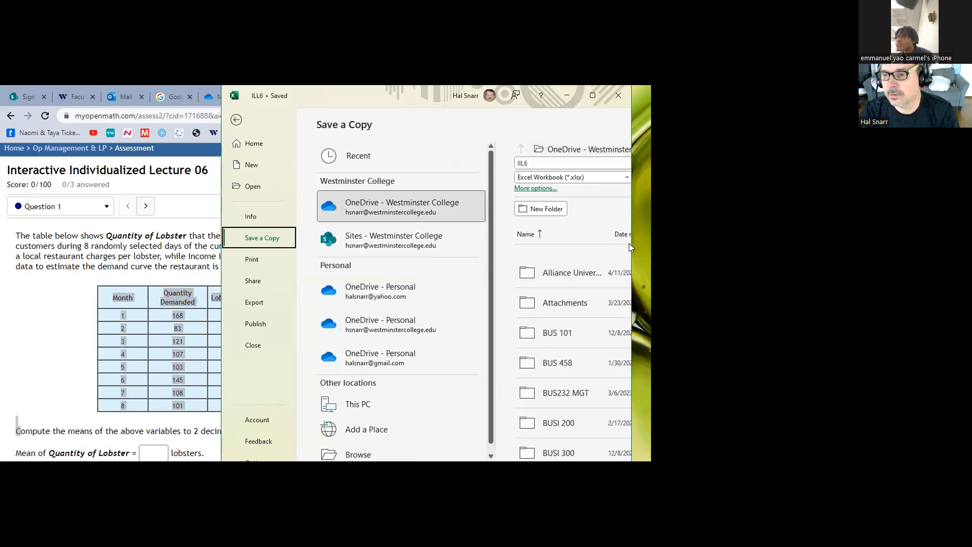
{"action": "left_click_drag", "start_coordinate": [632, 245], "coordinate": [744, 245]}
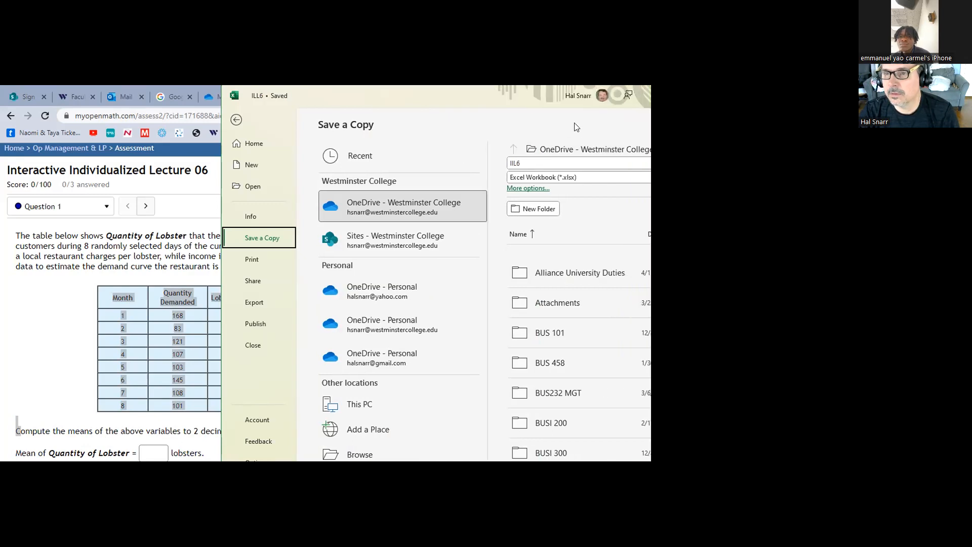
{"action": "left_click_drag", "start_coordinate": [493, 97], "coordinate": [391, 98]}
{"action": "left_click", "coordinate": [595, 178]}
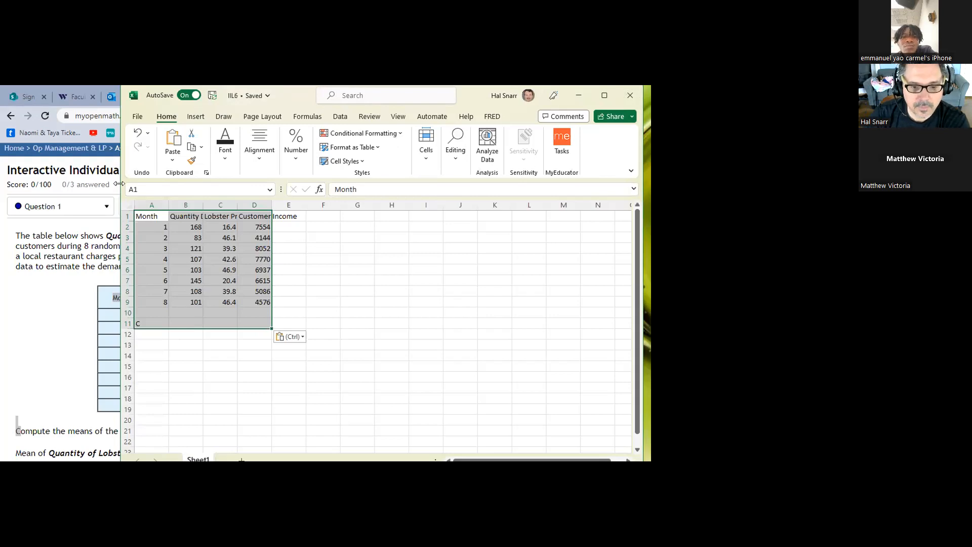
- Narrow the workbook window to uncover the question page, and replace the stray text in A11 with "Means"
{"action": "left_click_drag", "start_coordinate": [118, 183], "coordinate": [324, 183]}
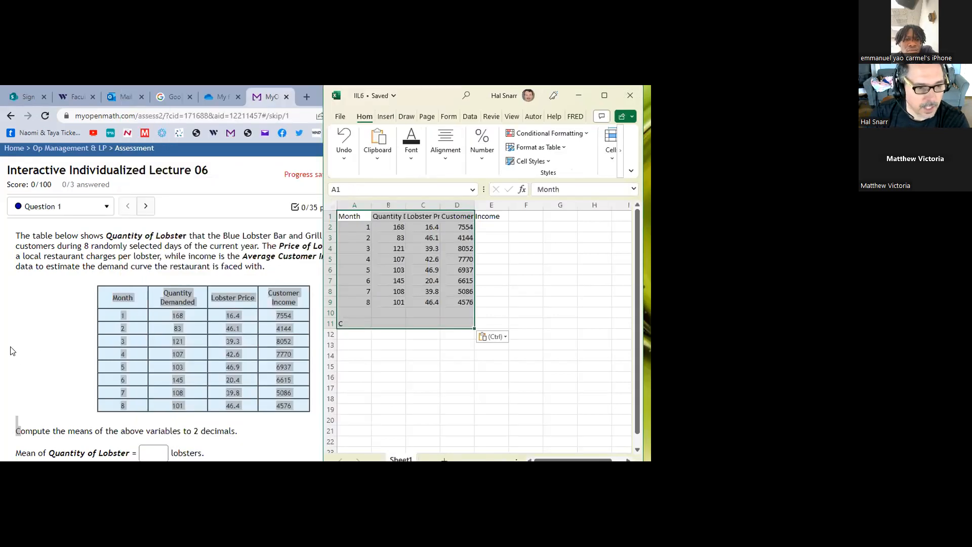
{"action": "scroll", "coordinate": [21, 352], "scroll_direction": "down", "scroll_amount": 1}
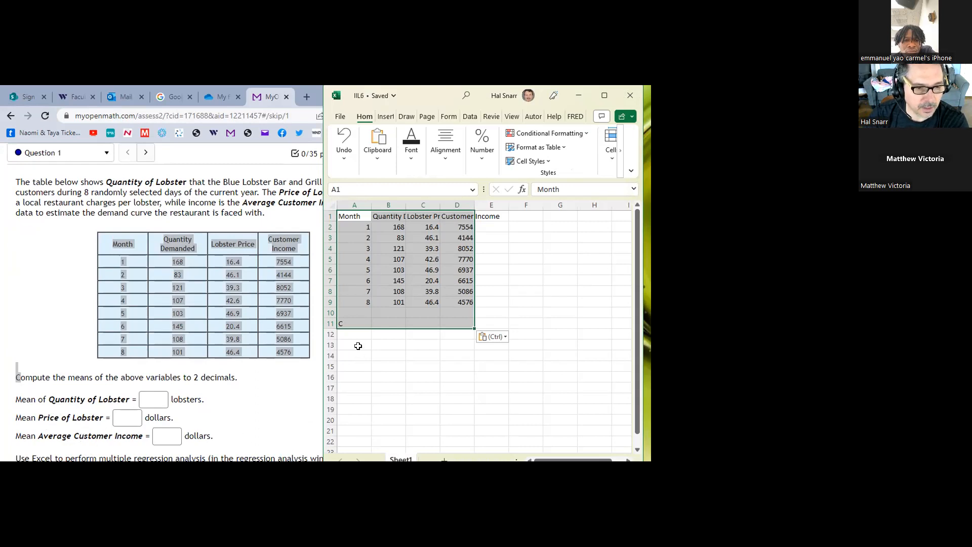
{"action": "left_click", "coordinate": [341, 321]}
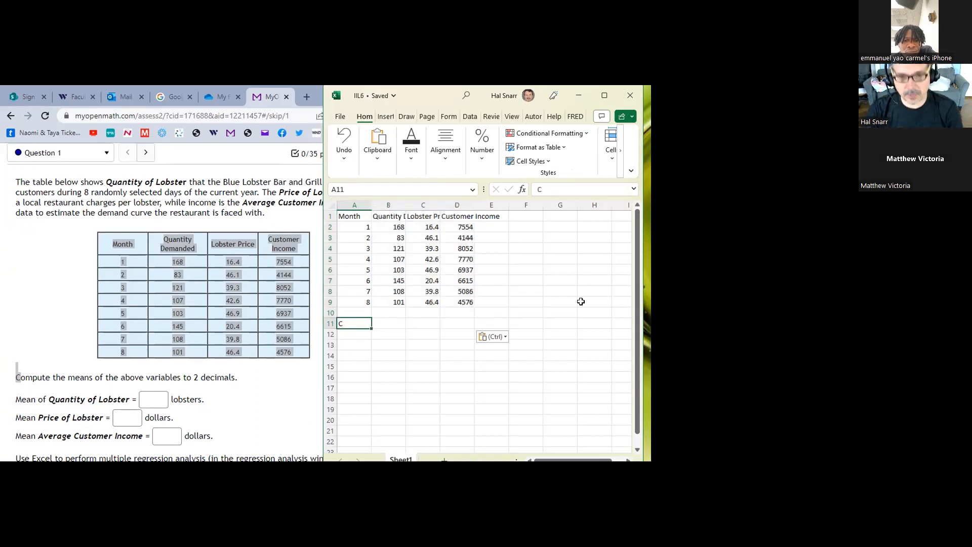
{"action": "type", "text": "Means"}
{"action": "key", "text": "Tab"}
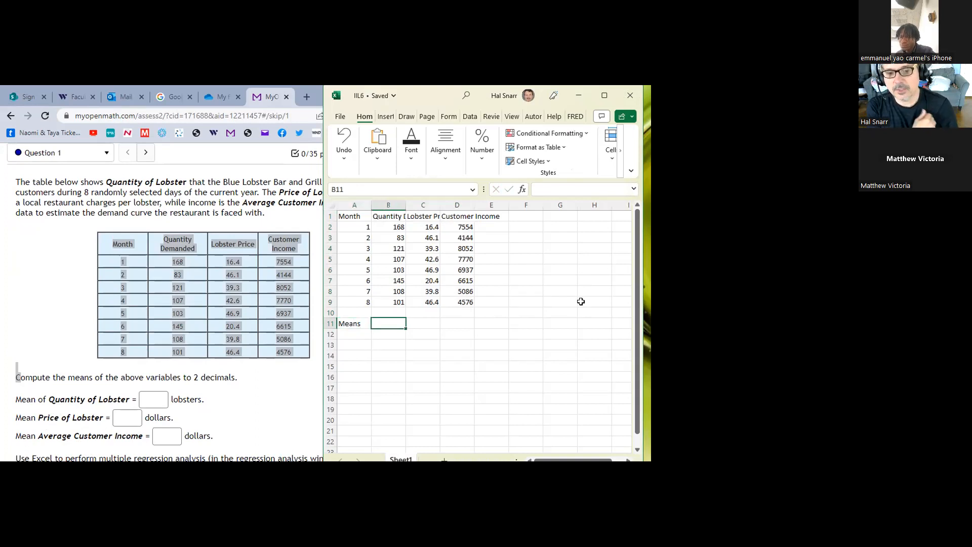
- Calculate the mean of the Quantity Demanded column in B11 with =average(B2:B9)
{"action": "type", "text": "=average"}
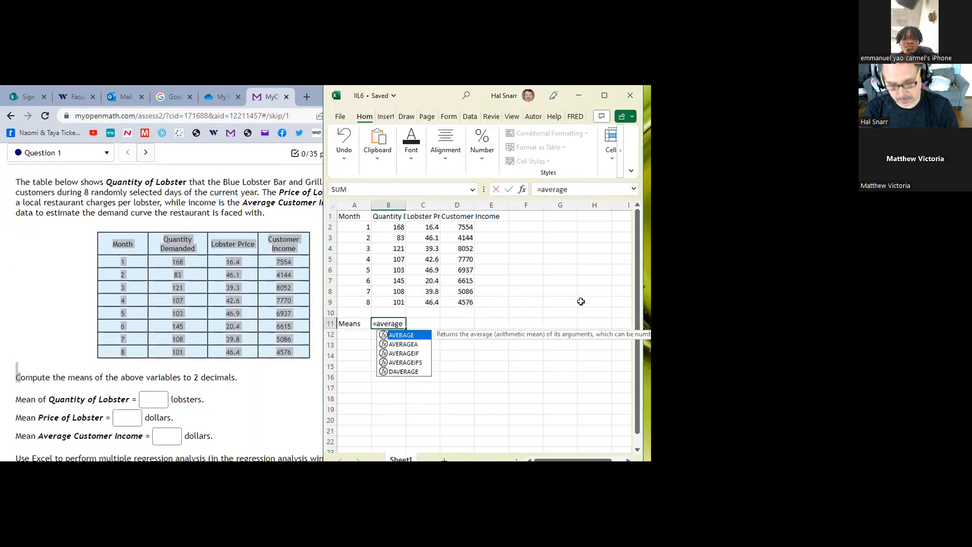
{"action": "type", "text": "("}
{"action": "key", "text": "Up"}
{"action": "key", "text": "Up"}
{"action": "key", "text": "shift+Up"}
{"action": "key", "text": "shift+Up"}
{"action": "key", "text": "shift+Up"}
{"action": "key", "text": "shift+Up"}
{"action": "key", "text": "shift+Up"}
{"action": "key", "text": "shift+Up"}
{"action": "key", "text": "shift+Up"}
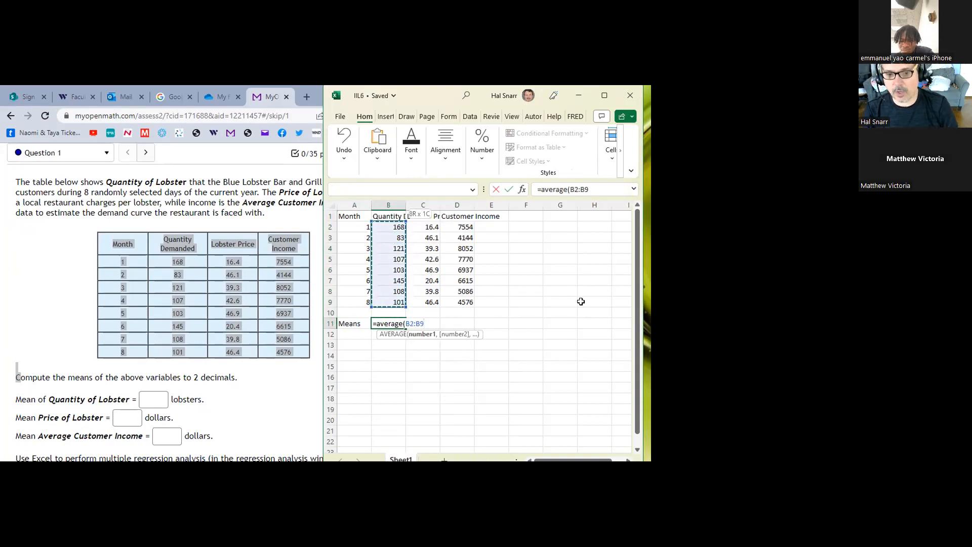
{"action": "key", "text": "Return"}
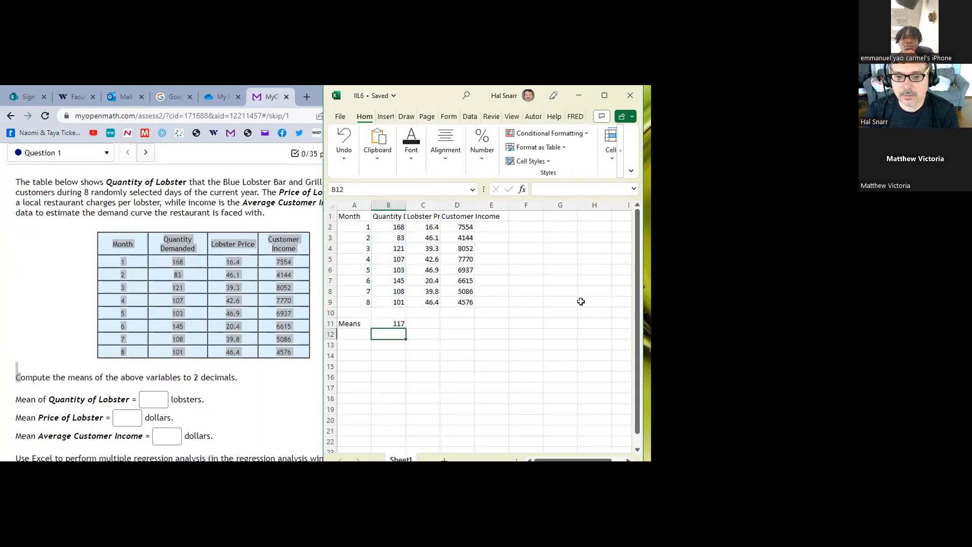
- Fill the average formula from B11 across to C11:D11 and check the formula in each of the three cells
{"action": "left_click", "coordinate": [399, 323]}
{"action": "left_click_drag", "start_coordinate": [408, 326], "coordinate": [474, 328]}
{"action": "left_click", "coordinate": [397, 322]}
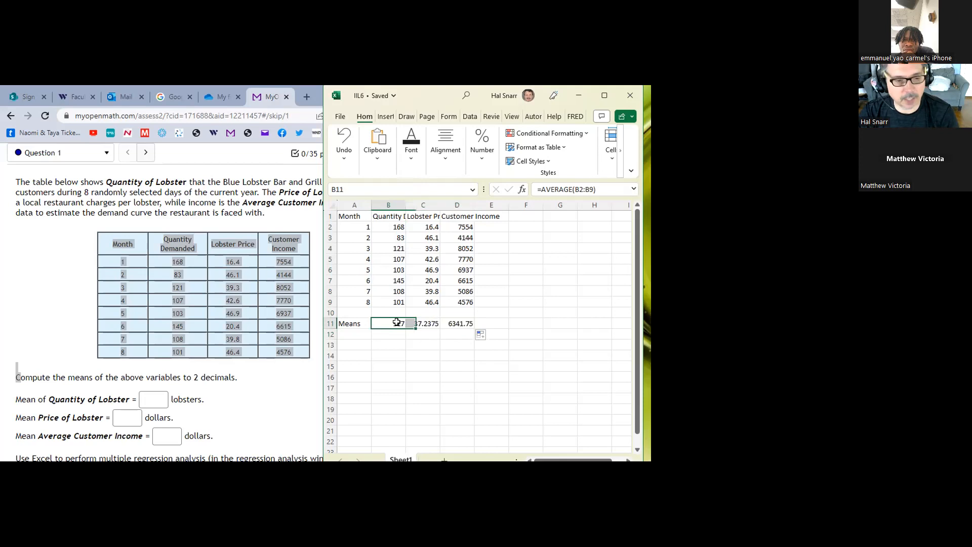
{"action": "left_click", "coordinate": [426, 322]}
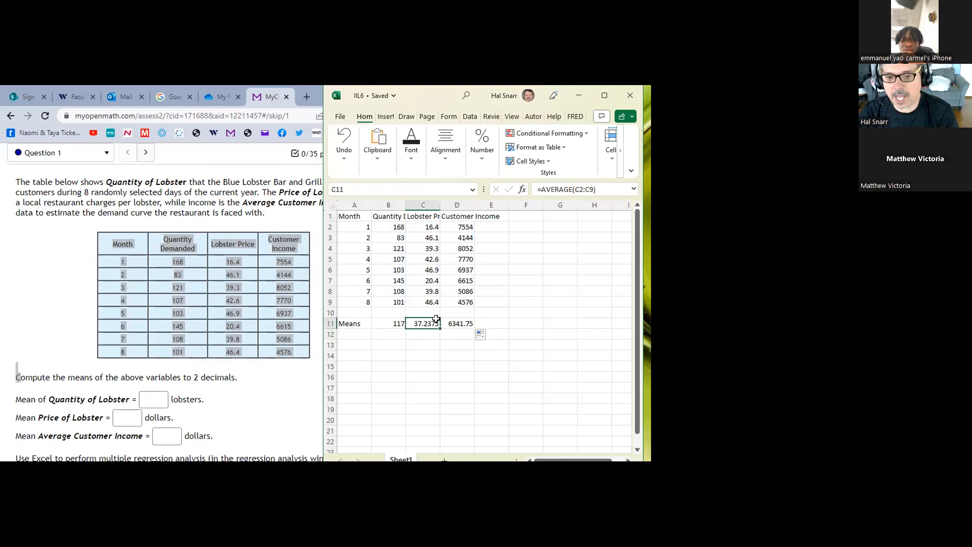
{"action": "left_click", "coordinate": [467, 323]}
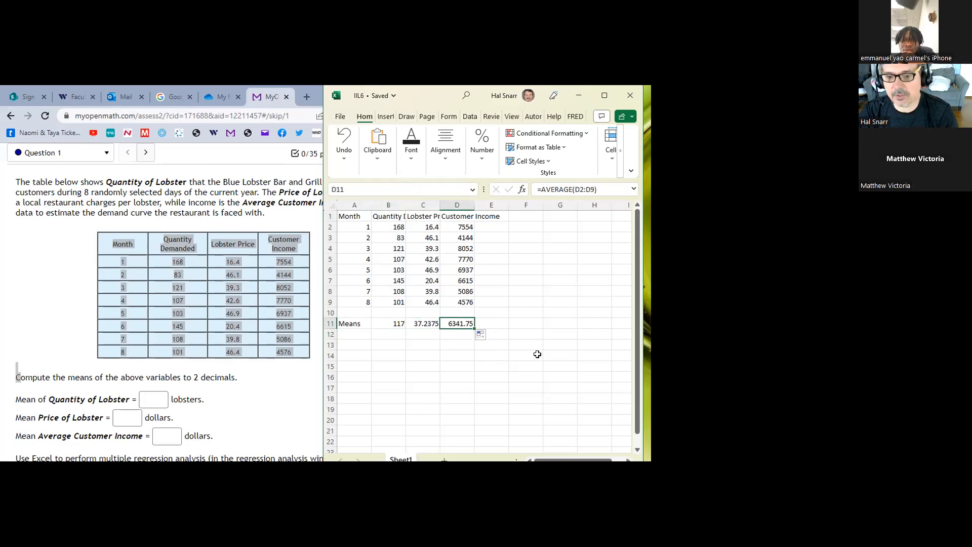
- Format the means in B11:D11 to show two decimal places
{"action": "left_click_drag", "start_coordinate": [392, 324], "coordinate": [444, 324]}
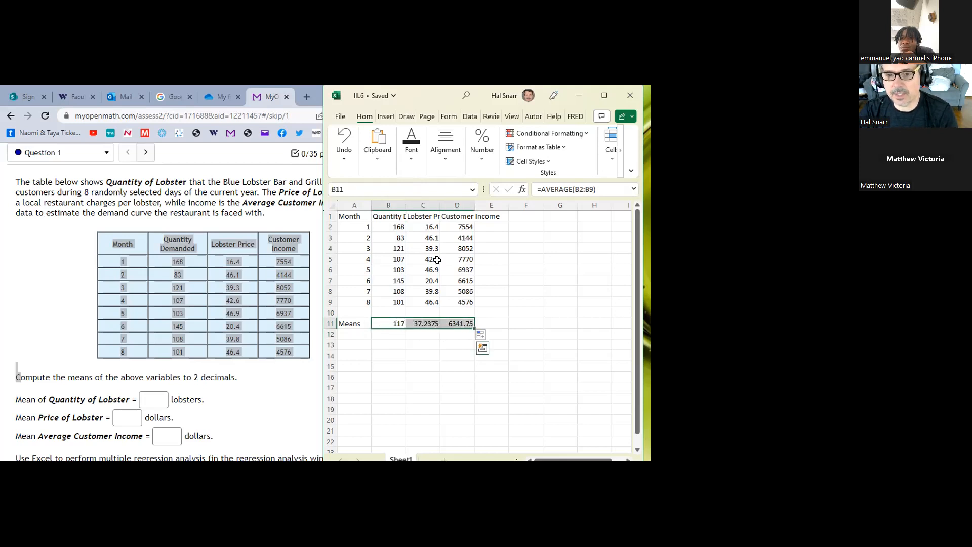
{"action": "left_click", "coordinate": [484, 161]}
{"action": "left_click", "coordinate": [542, 207]}
{"action": "left_click", "coordinate": [525, 207]}
{"action": "left_click", "coordinate": [525, 207]}
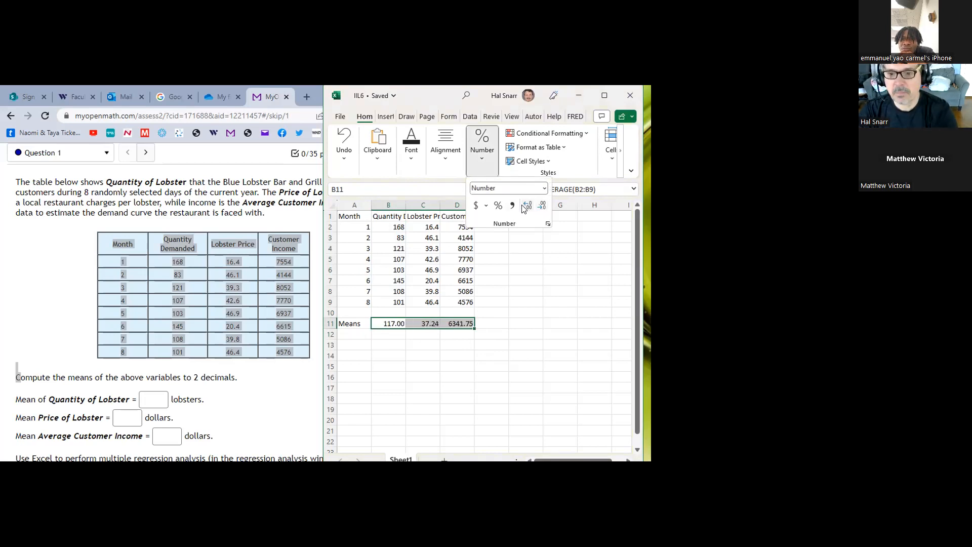
- Increase the means in B11:D11 to three decimal places and reduce them back to two
{"action": "left_click_drag", "start_coordinate": [396, 323], "coordinate": [458, 322]}
{"action": "left_click", "coordinate": [487, 158]}
{"action": "left_click", "coordinate": [526, 207]}
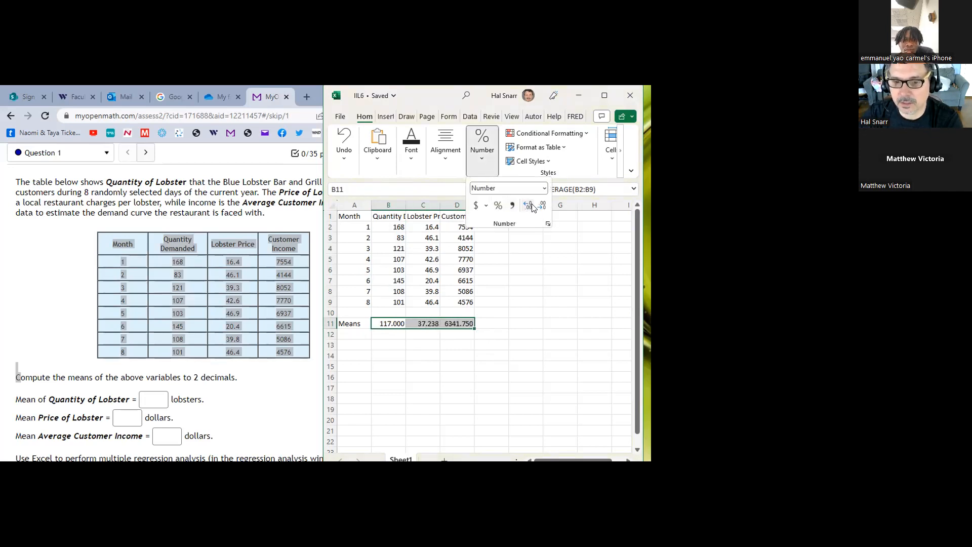
{"action": "left_click", "coordinate": [542, 206]}
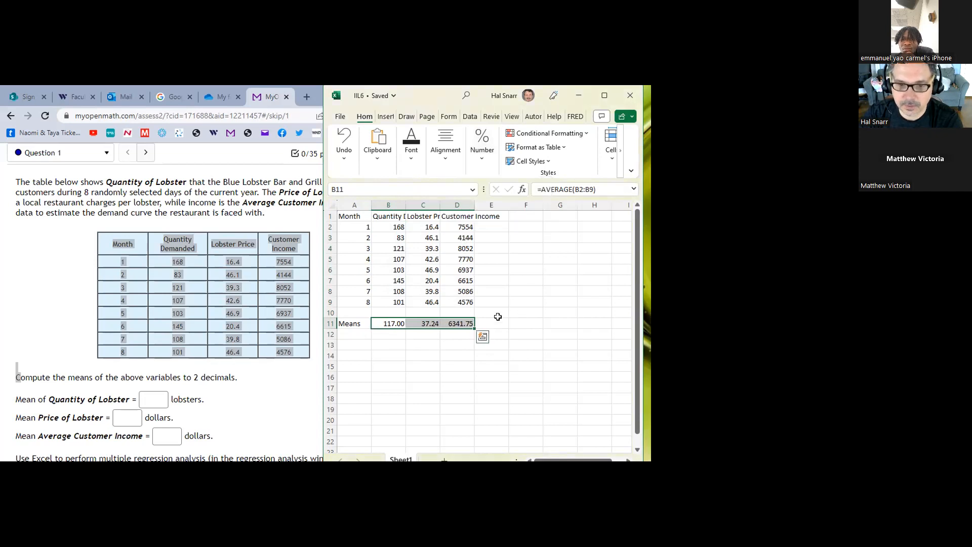
- Narrow the browser window and move the workbook beside it so the answer fields and the means are both in view
{"action": "scroll", "coordinate": [163, 349], "scroll_direction": "down", "scroll_amount": 1}
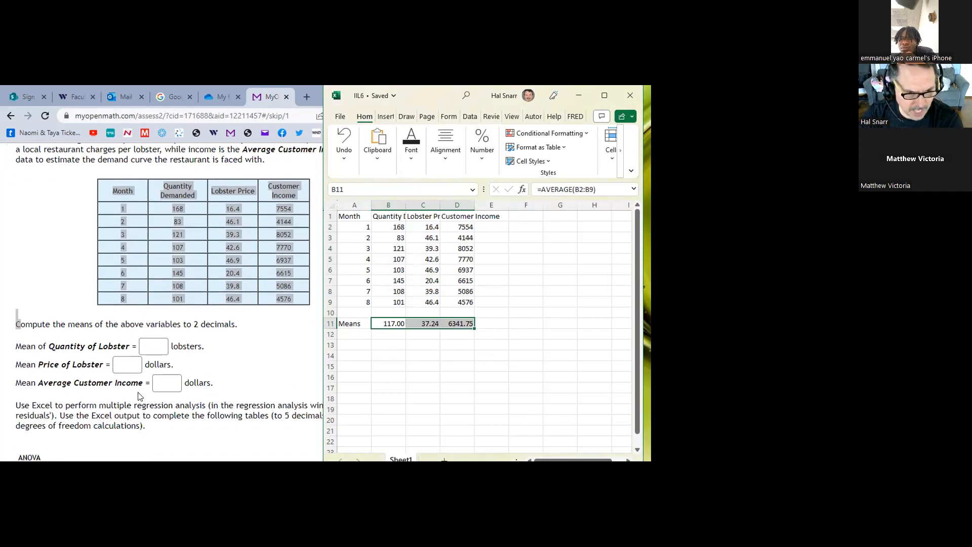
{"action": "left_click", "coordinate": [162, 346]}
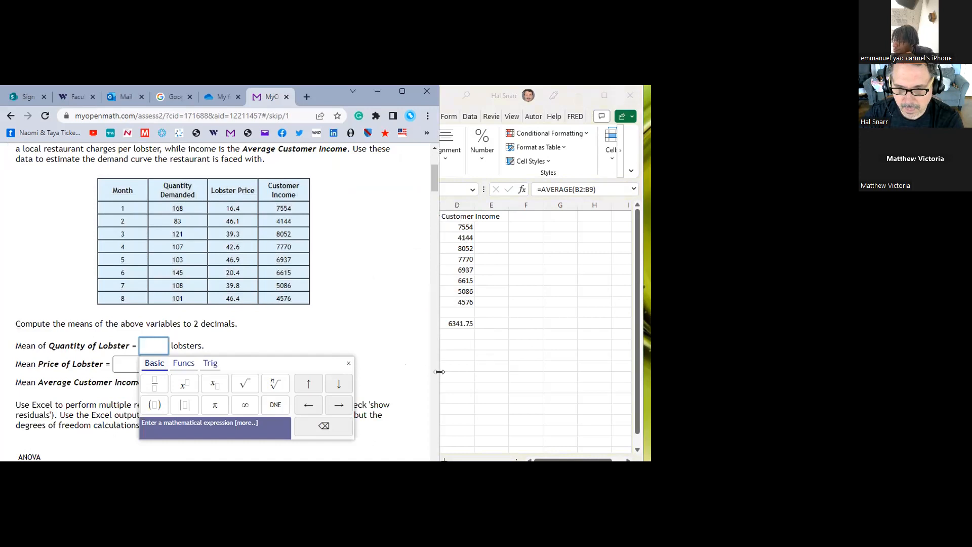
{"action": "left_click_drag", "start_coordinate": [439, 372], "coordinate": [382, 372]}
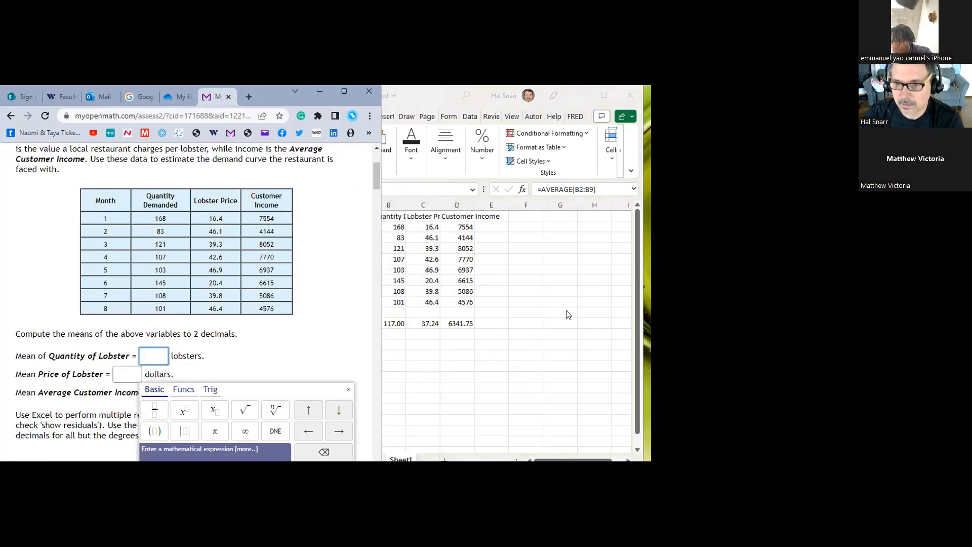
{"action": "left_click", "coordinate": [554, 96]}
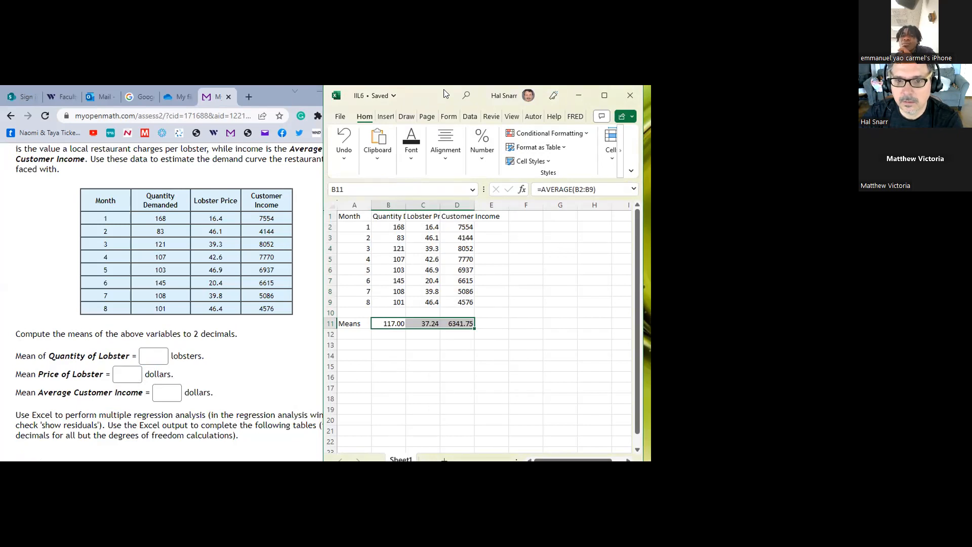
{"action": "left_click_drag", "start_coordinate": [446, 93], "coordinate": [505, 93]}
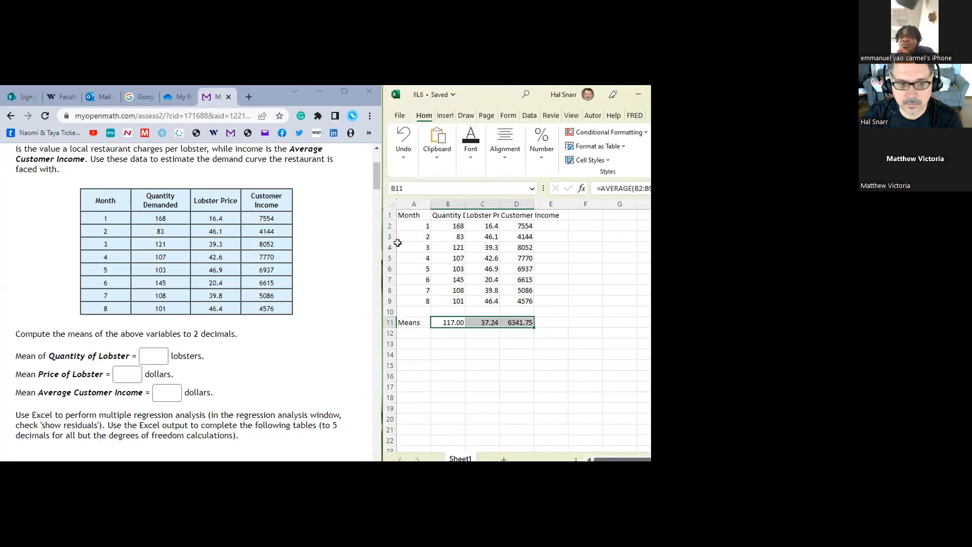
- Enter 117 as the mean Quantity of Lobster and 37.24 as the mean Price of Lobster in the assessment
{"action": "left_click", "coordinate": [153, 356]}
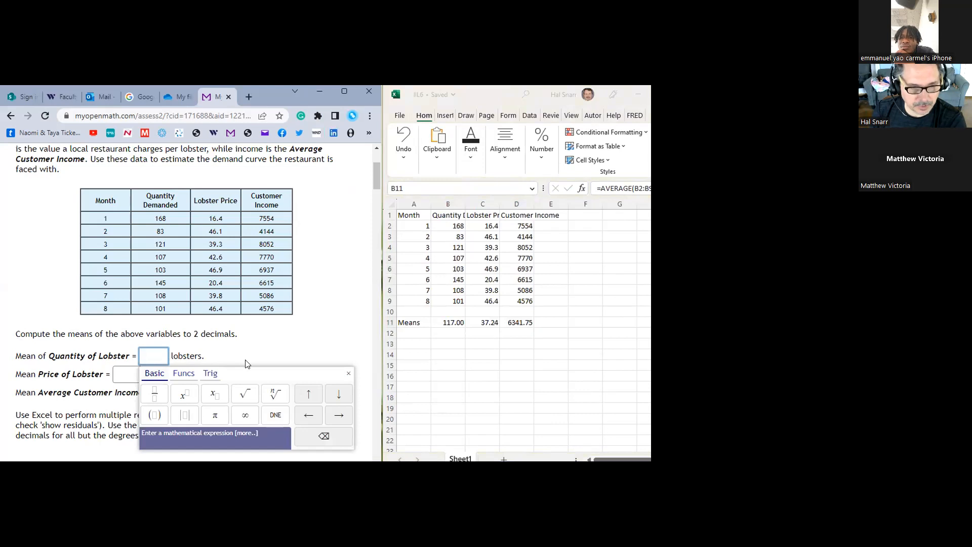
{"action": "type", "text": "117"}
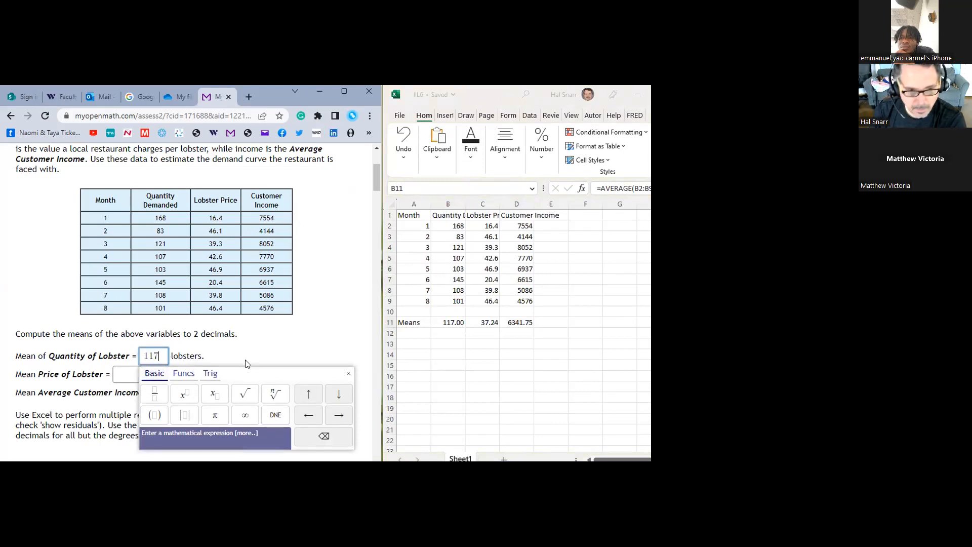
{"action": "left_click", "coordinate": [128, 374]}
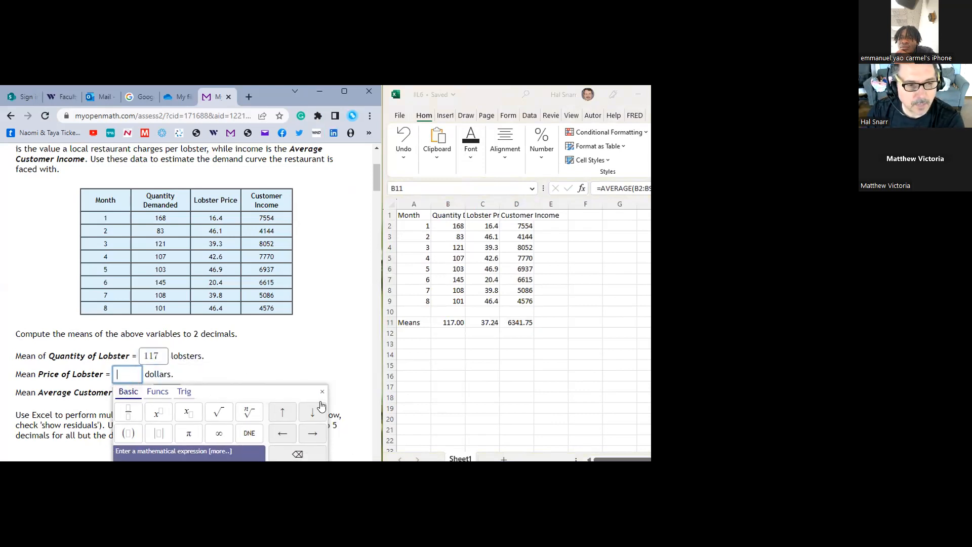
{"action": "type", "text": "37.24"}
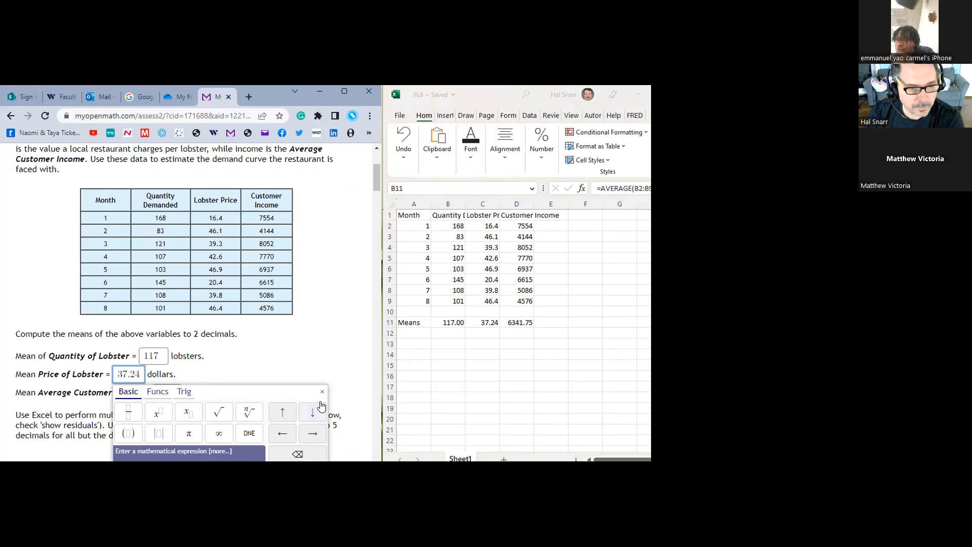
- Enter 6341.75 as the mean Average Customer Income and submit the answers for checking
{"action": "left_click", "coordinate": [193, 368]}
{"action": "left_click", "coordinate": [166, 392]}
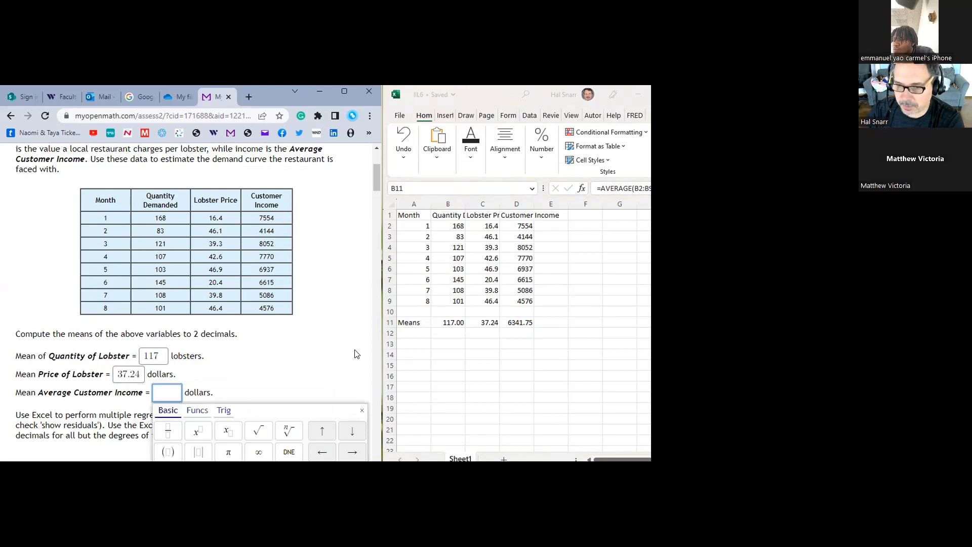
{"action": "type", "text": "63"}
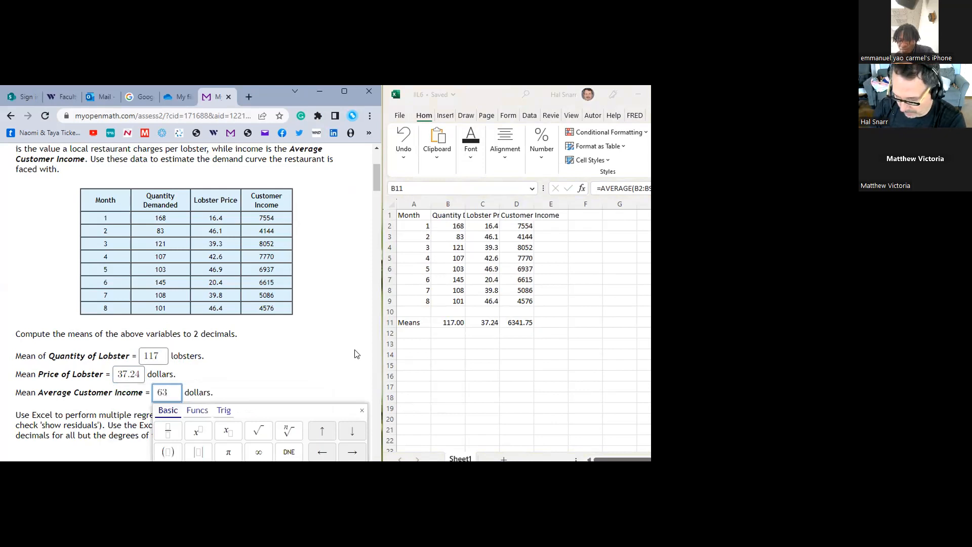
{"action": "type", "text": "41.75"}
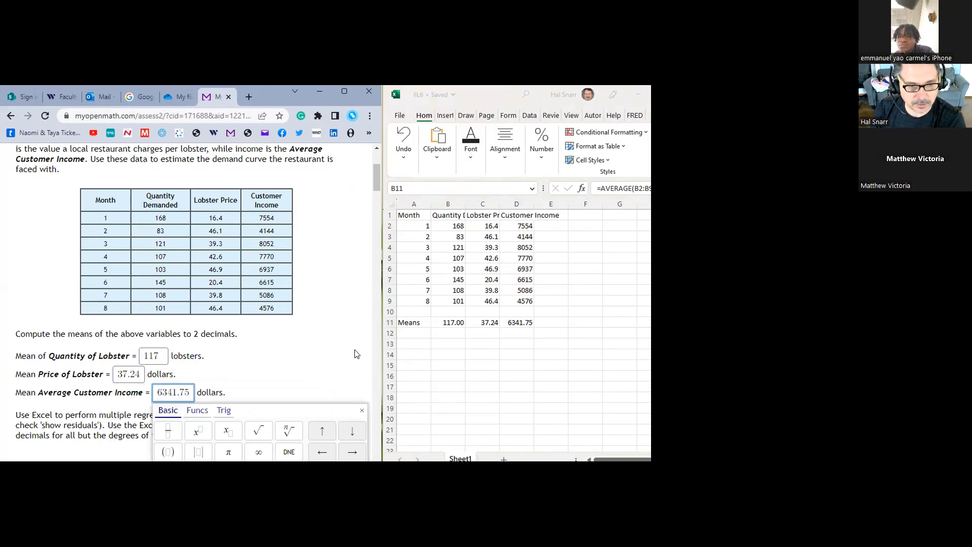
{"action": "key", "text": "Return"}
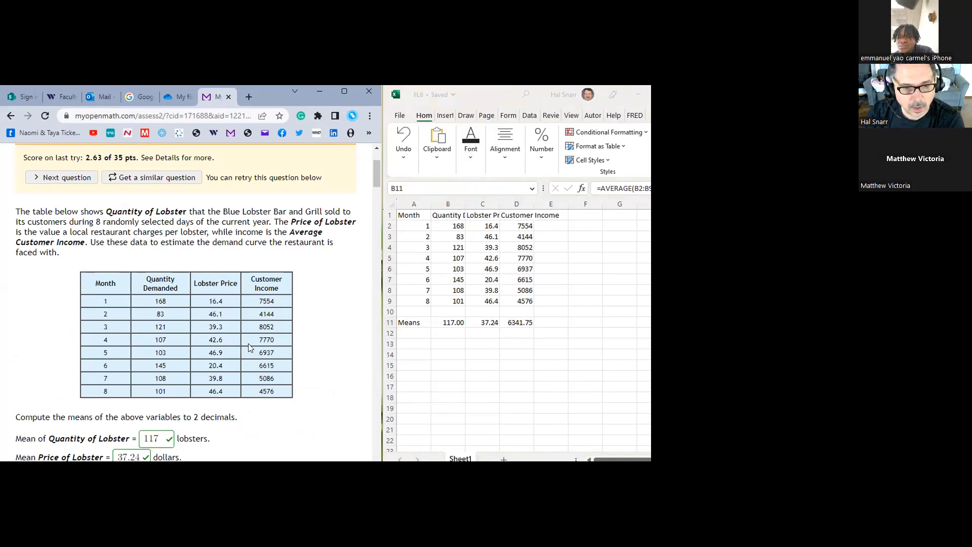
{"action": "scroll", "coordinate": [248, 348], "scroll_direction": "down", "scroll_amount": 2}
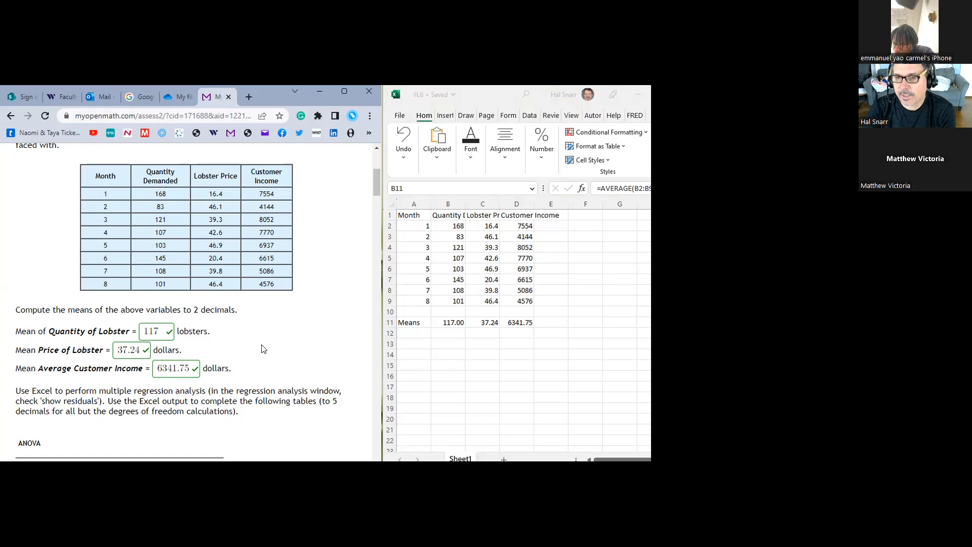
- Wrap the text of the header cells in row 1 of the worksheet
{"action": "left_click", "coordinate": [389, 212]}
{"action": "left_click", "coordinate": [390, 215]}
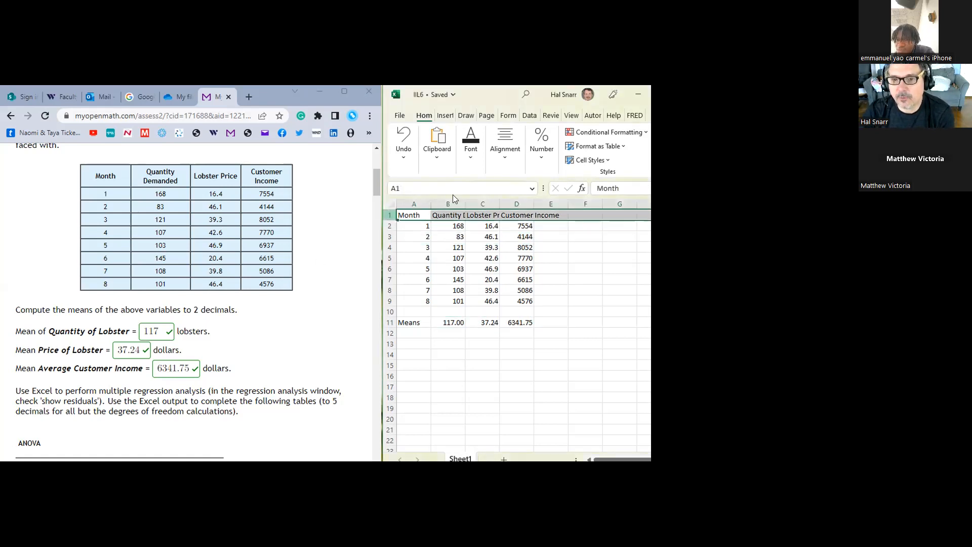
{"action": "left_click", "coordinate": [507, 158]}
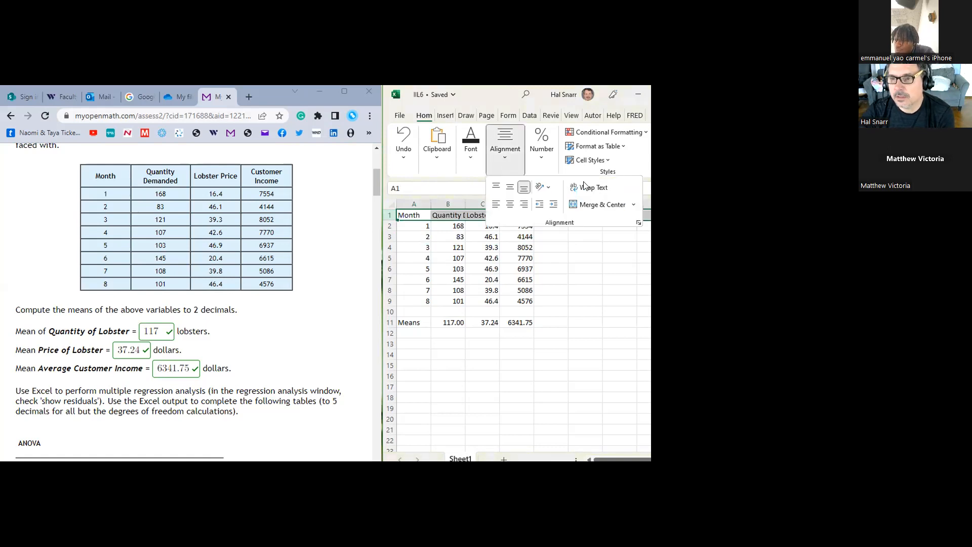
{"action": "left_click", "coordinate": [581, 187]}
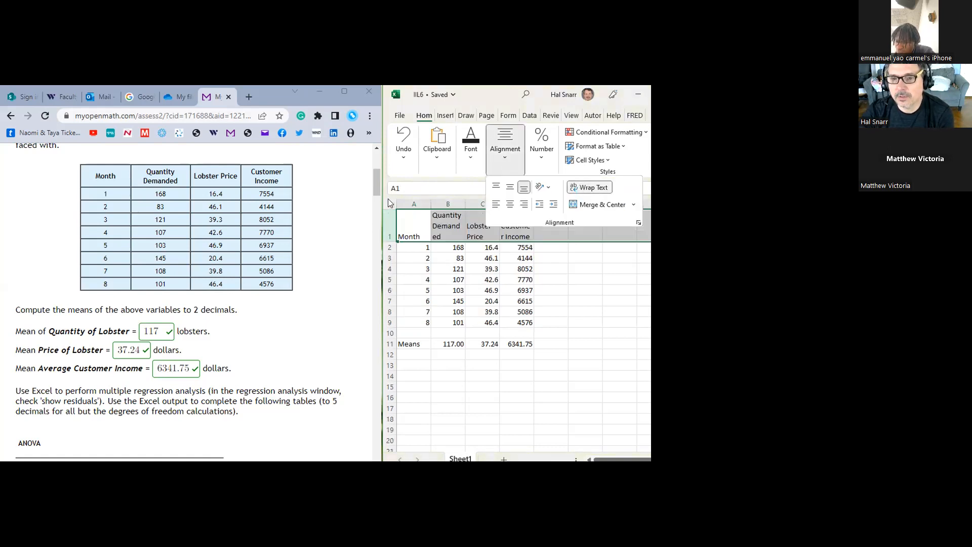
- Widen columns B to D equally so each header word fits on a single line
{"action": "left_click_drag", "start_coordinate": [416, 199], "coordinate": [554, 204]}
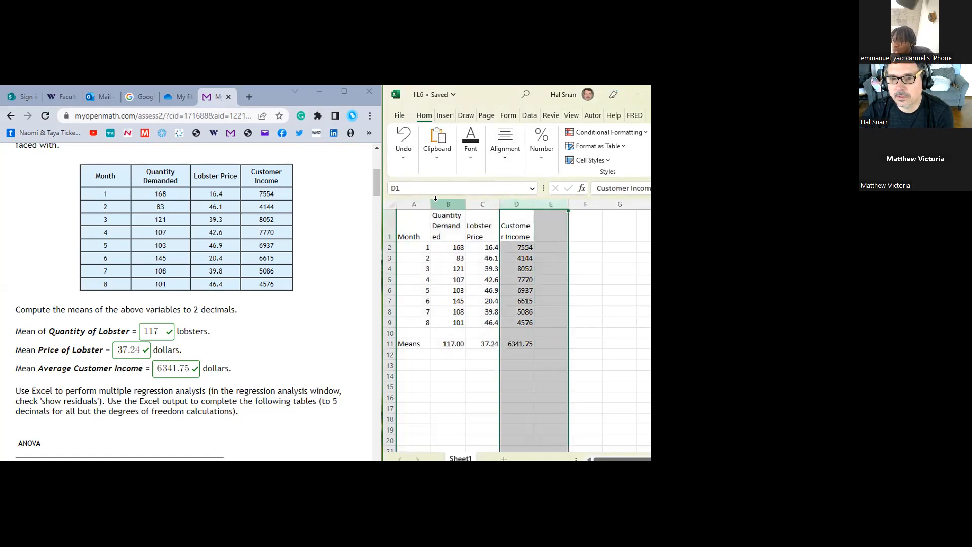
{"action": "left_click_drag", "start_coordinate": [432, 200], "coordinate": [541, 201]}
{"action": "left_click", "coordinate": [501, 226]}
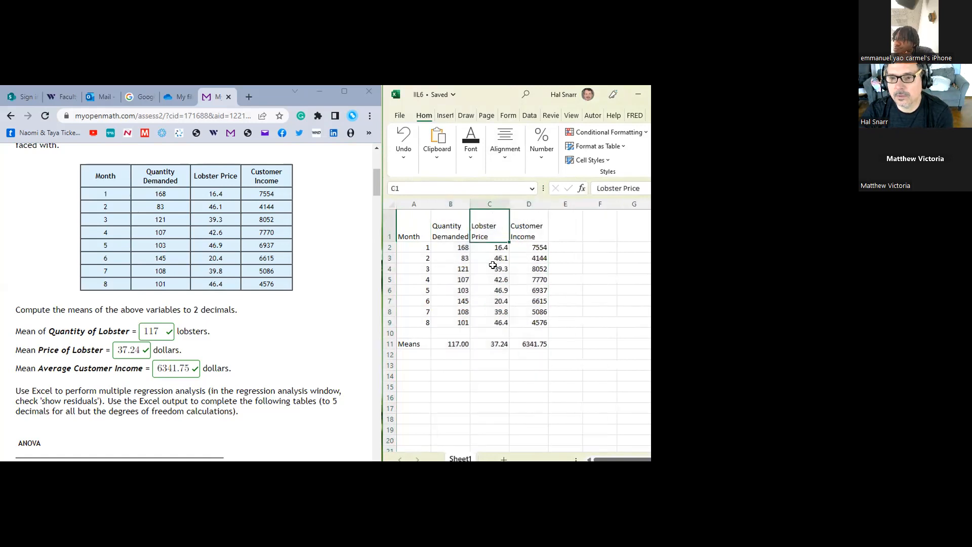
{"action": "left_click", "coordinate": [443, 287]}
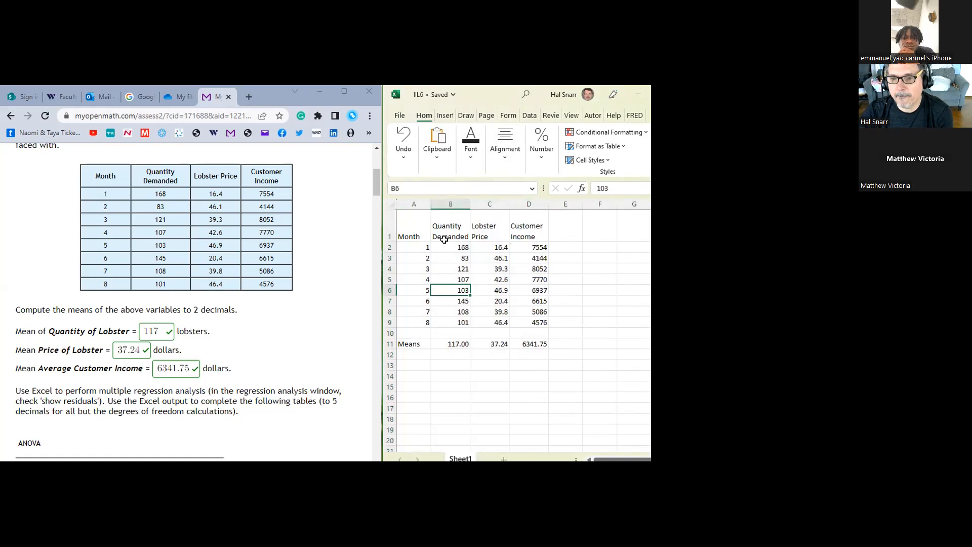
- Right-align the headers and data in A1:D9
{"action": "left_click_drag", "start_coordinate": [413, 226], "coordinate": [545, 326]}
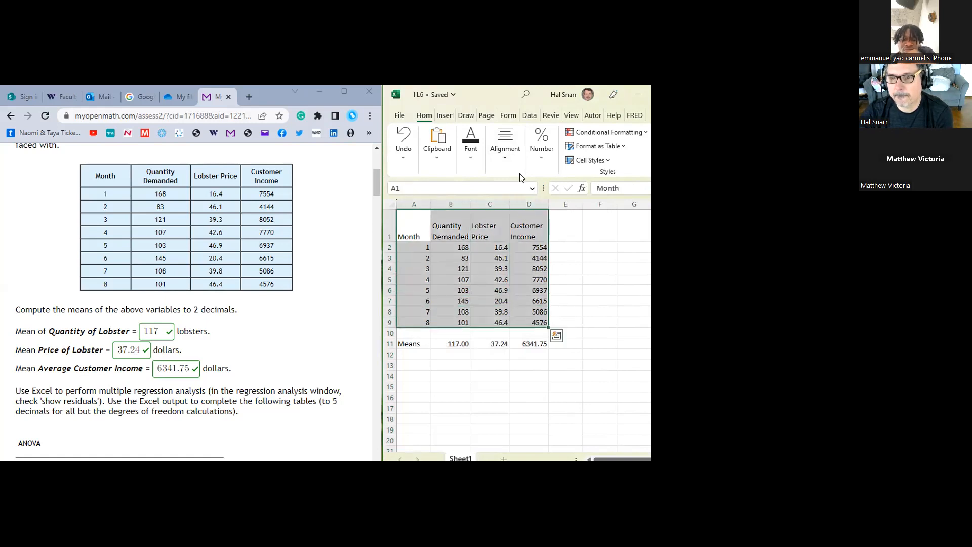
{"action": "left_click", "coordinate": [505, 154]}
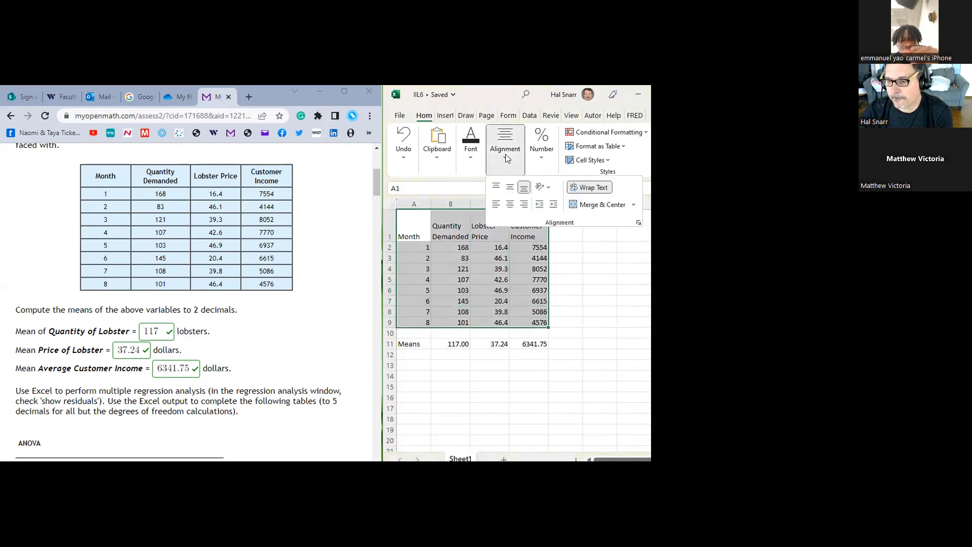
{"action": "left_click", "coordinate": [524, 204]}
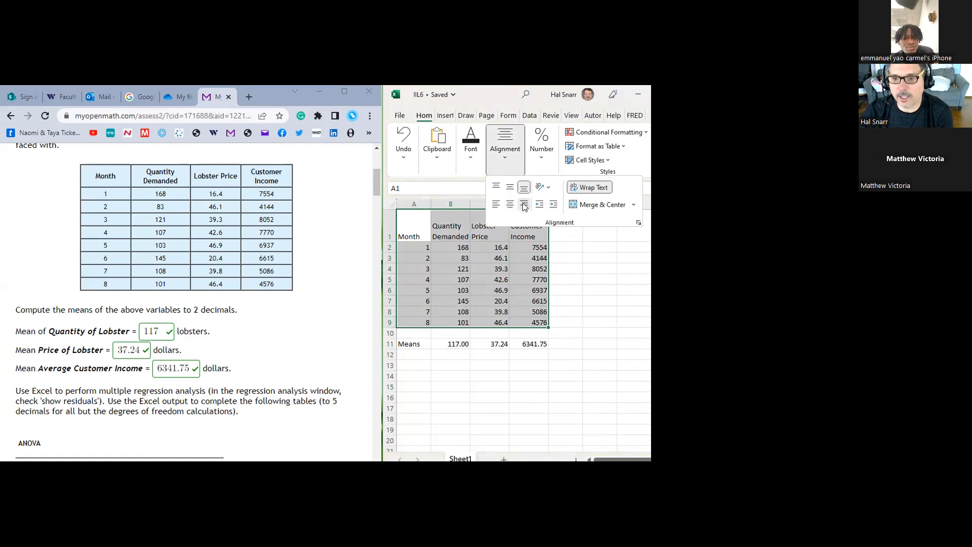
{"action": "left_click", "coordinate": [490, 375]}
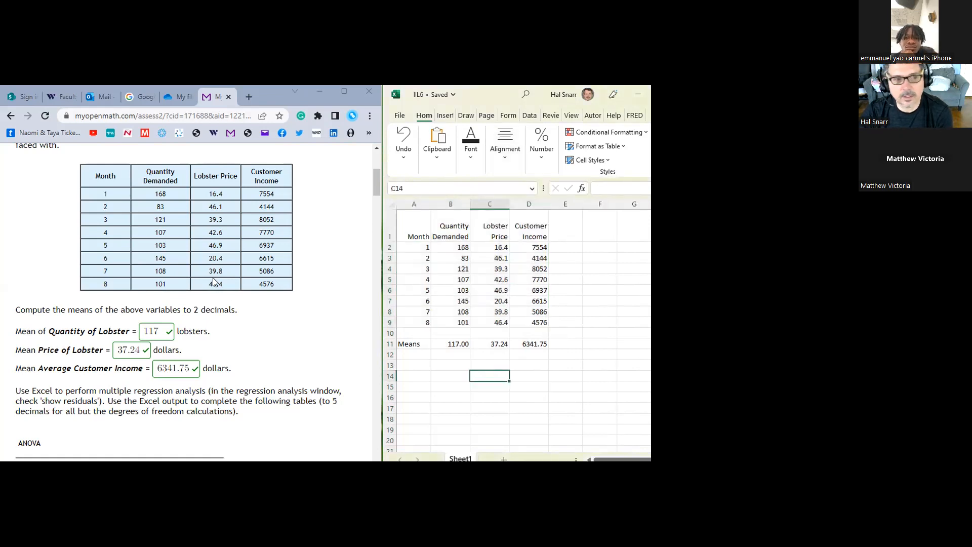
- Review the regression instructions, then widen and shift the workbook window so the Data Analysis command is within reach
{"action": "scroll", "coordinate": [216, 279], "scroll_direction": "up", "scroll_amount": 5}
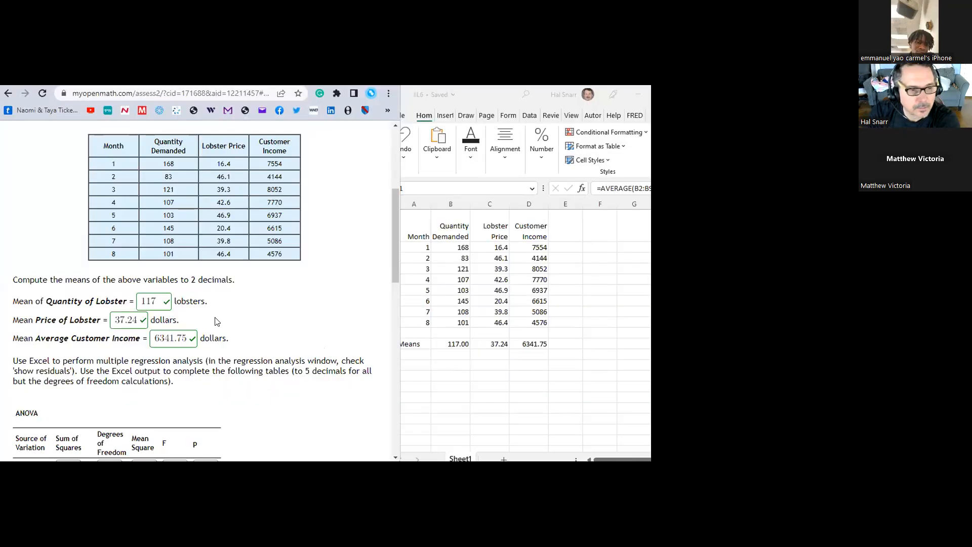
{"action": "scroll", "coordinate": [210, 318], "scroll_direction": "down", "scroll_amount": 1}
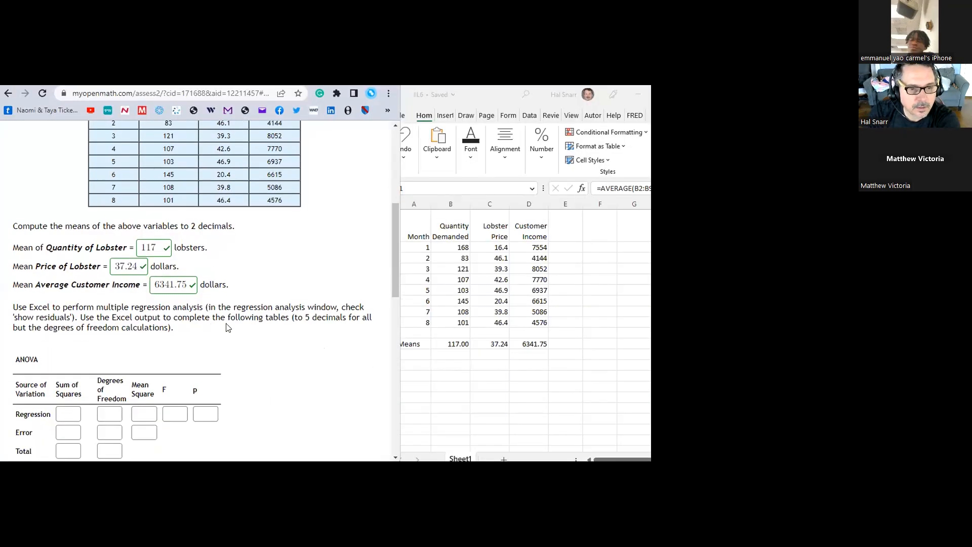
{"action": "scroll", "coordinate": [236, 315], "scroll_direction": "up", "scroll_amount": 1}
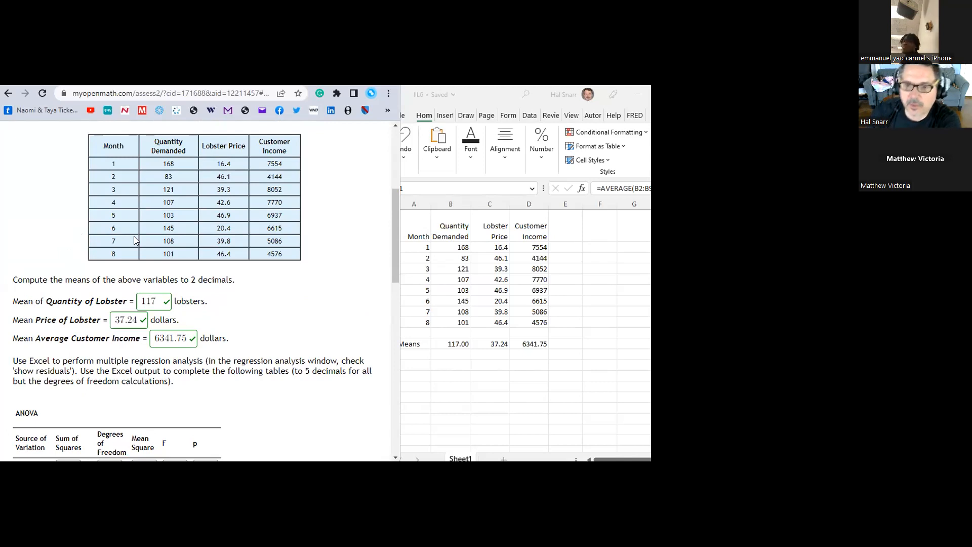
{"action": "left_click", "coordinate": [542, 392]}
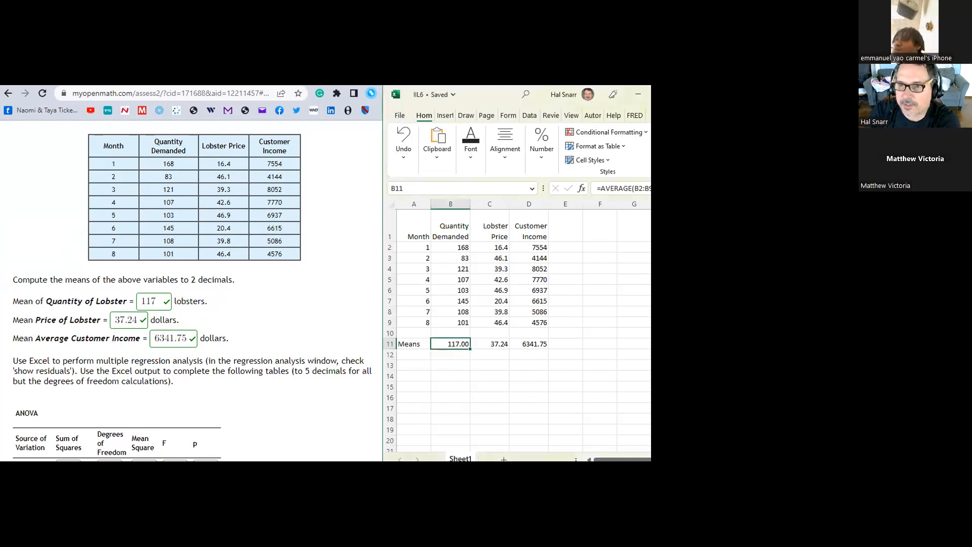
{"action": "left_click", "coordinate": [530, 116]}
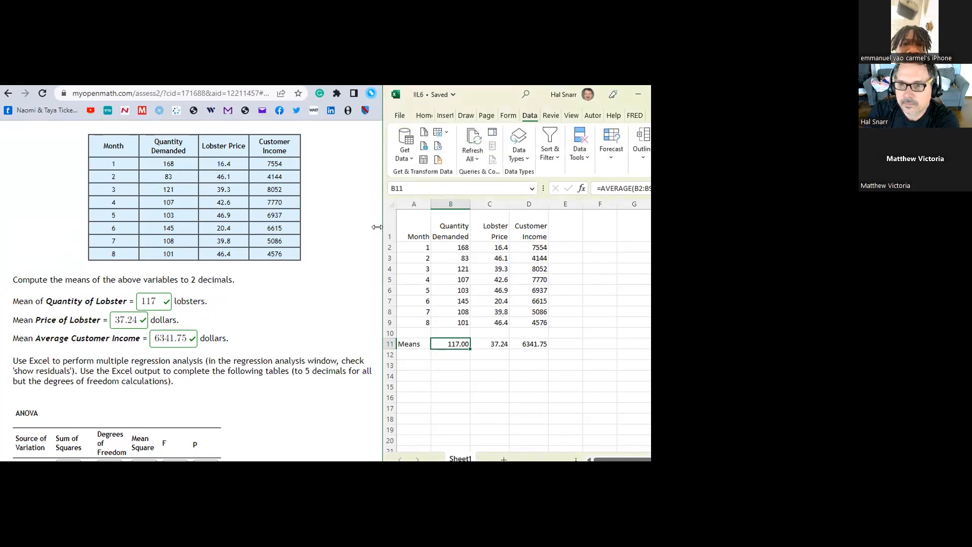
{"action": "left_click_drag", "start_coordinate": [377, 227], "coordinate": [252, 227]}
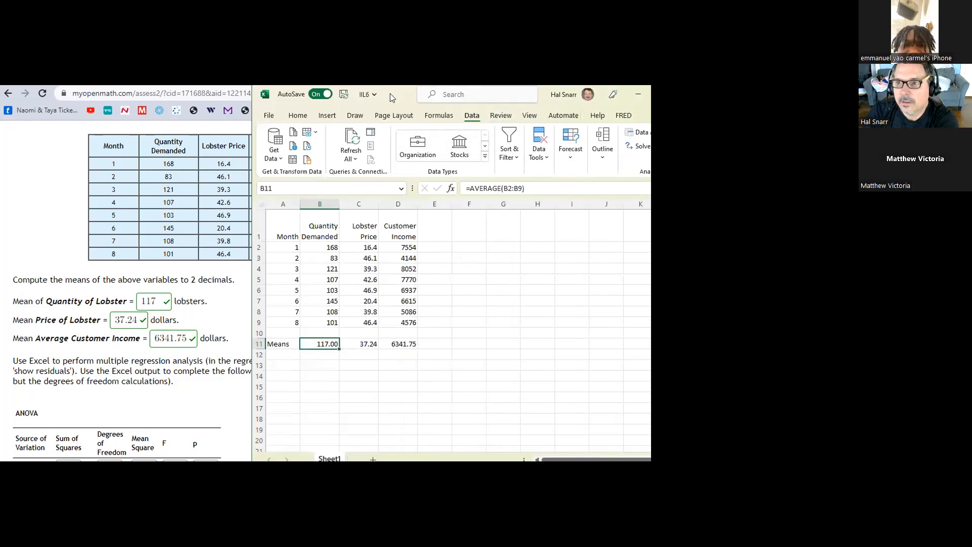
{"action": "left_click_drag", "start_coordinate": [390, 93], "coordinate": [370, 92]}
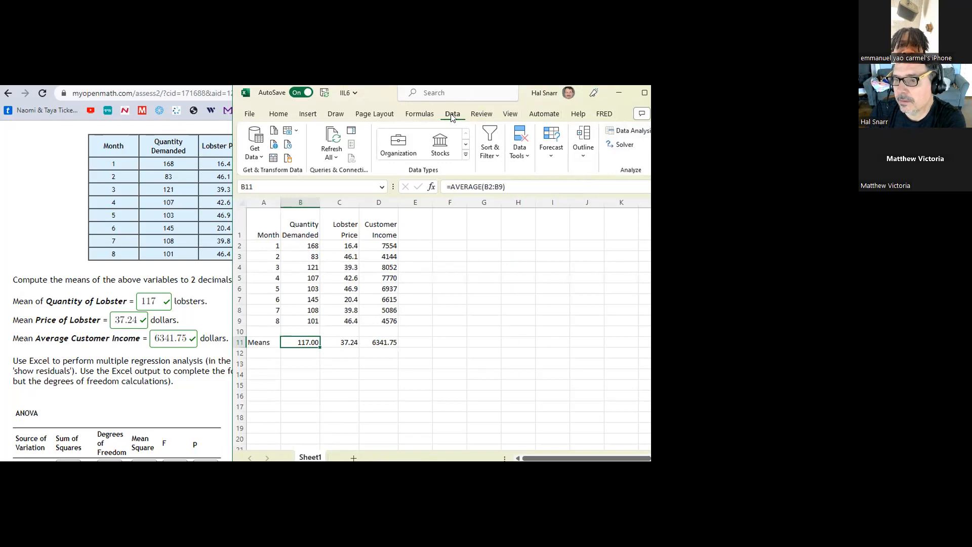
- Open the Regression tool from the Data Analysis tools and place its dialog clear of the data columns
{"action": "left_click", "coordinate": [632, 133]}
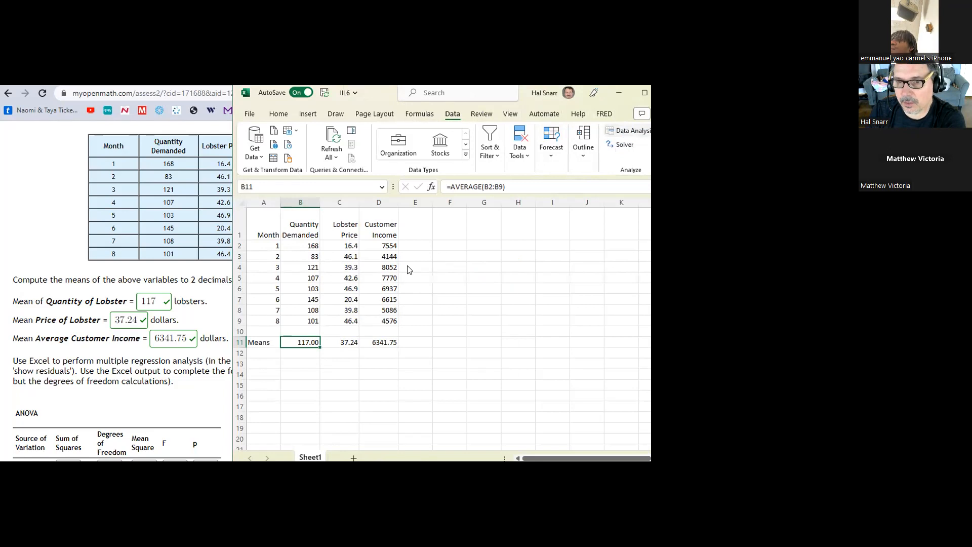
{"action": "left_click_drag", "start_coordinate": [622, 237], "coordinate": [503, 237]}
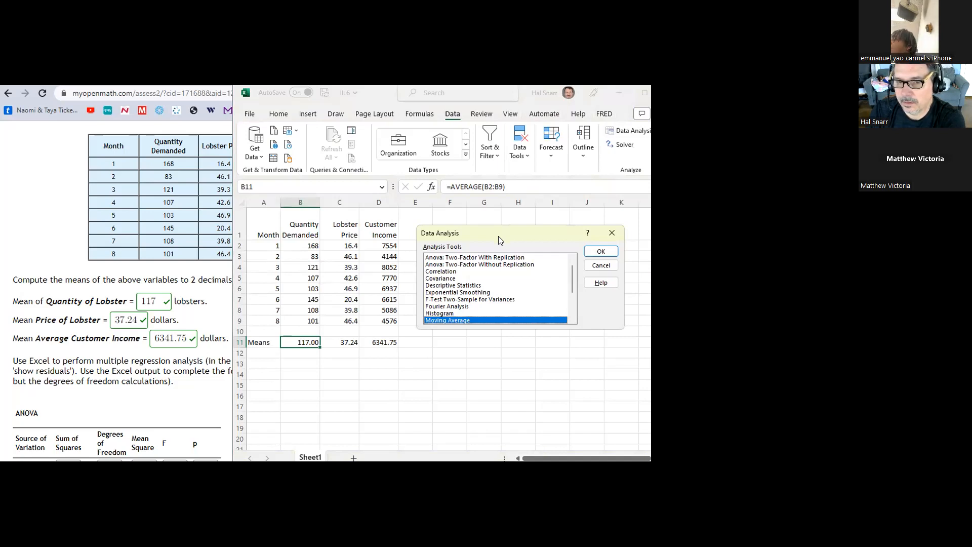
{"action": "left_click_drag", "start_coordinate": [501, 240], "coordinate": [348, 264]}
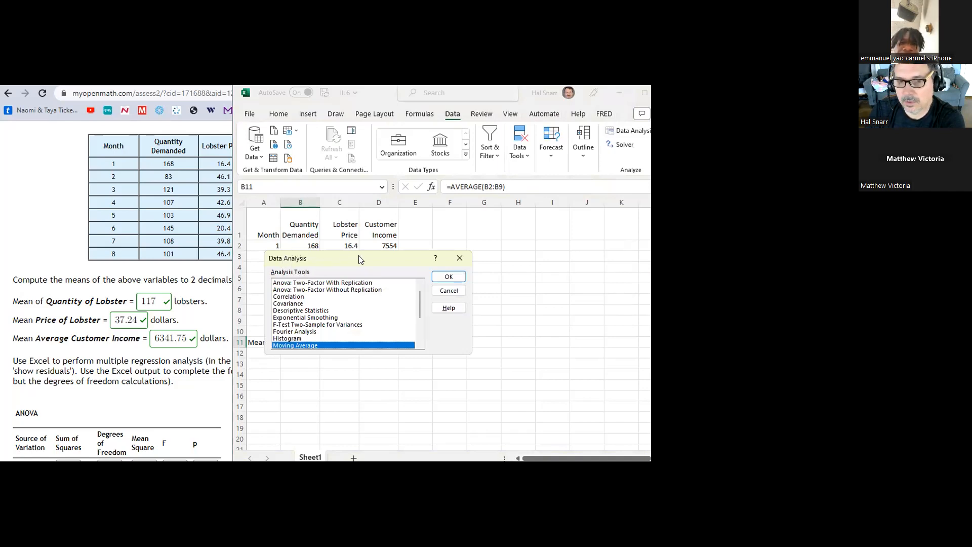
{"action": "left_click_drag", "start_coordinate": [358, 256], "coordinate": [360, 248]}
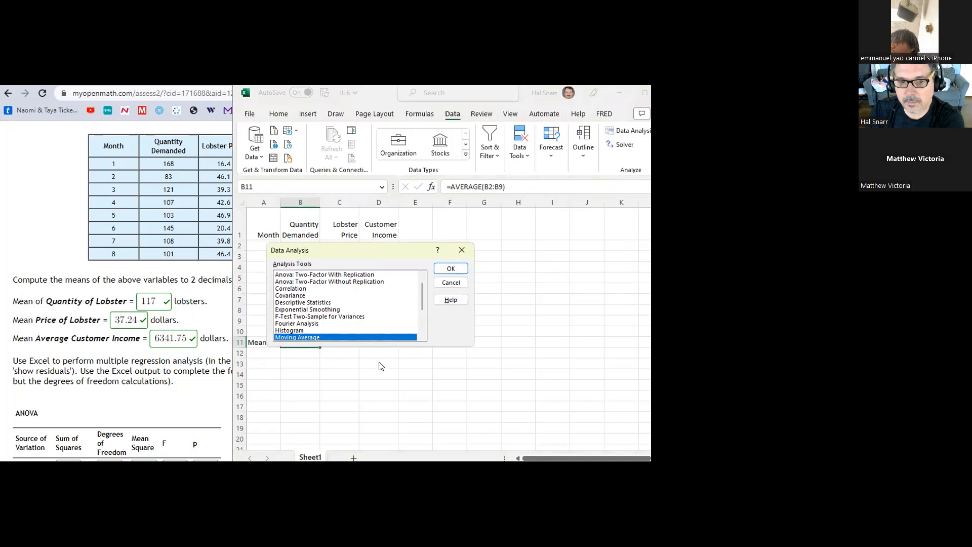
{"action": "left_click", "coordinate": [422, 337]}
{"action": "left_click", "coordinate": [422, 338]}
{"action": "left_click", "coordinate": [422, 338]}
{"action": "left_click", "coordinate": [422, 338]}
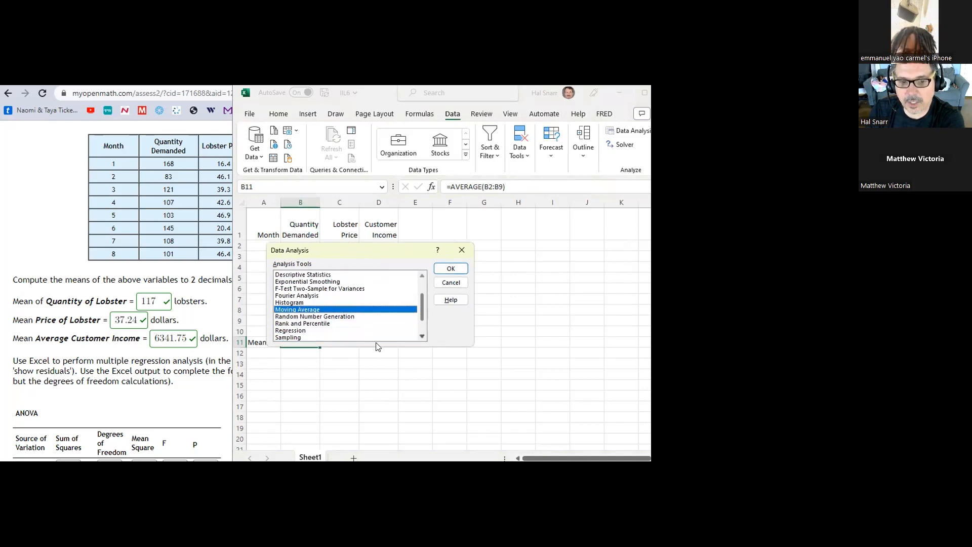
{"action": "left_click", "coordinate": [294, 330]}
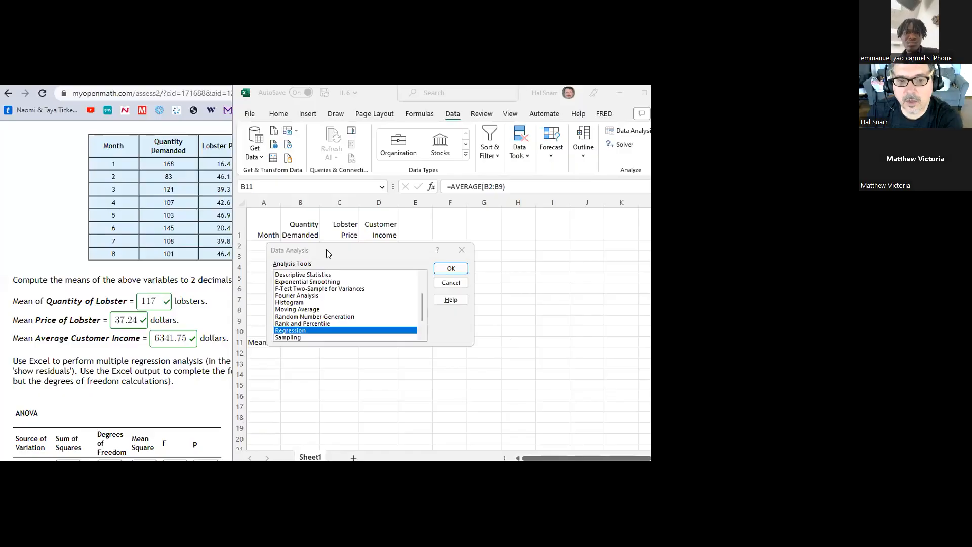
{"action": "left_click_drag", "start_coordinate": [328, 253], "coordinate": [361, 242]}
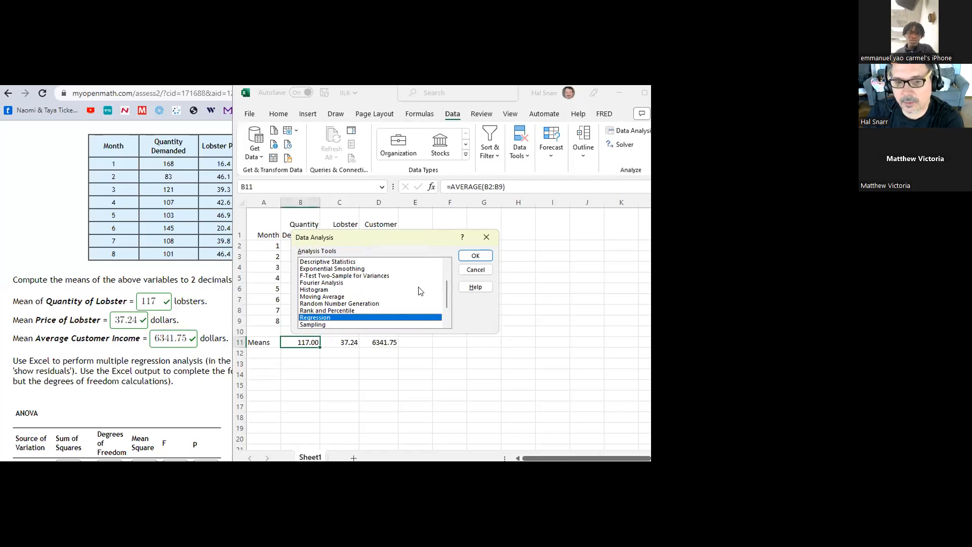
{"action": "left_click", "coordinate": [474, 255]}
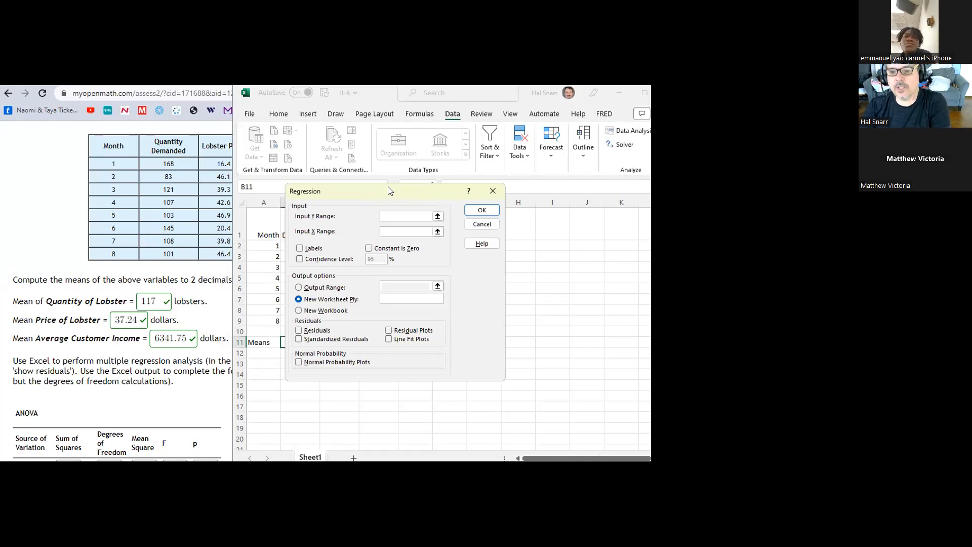
{"action": "left_click_drag", "start_coordinate": [390, 190], "coordinate": [514, 189]}
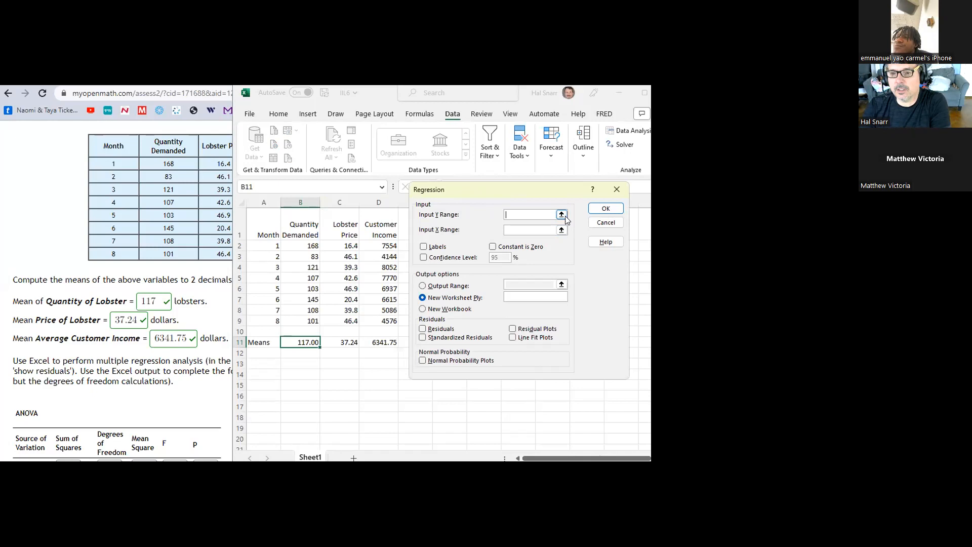
- Set the regression's Input Y Range to the Quantity Demanded column with its header, $B$1:$B$9
{"action": "scroll", "coordinate": [130, 316], "scroll_direction": "down", "scroll_amount": 4}
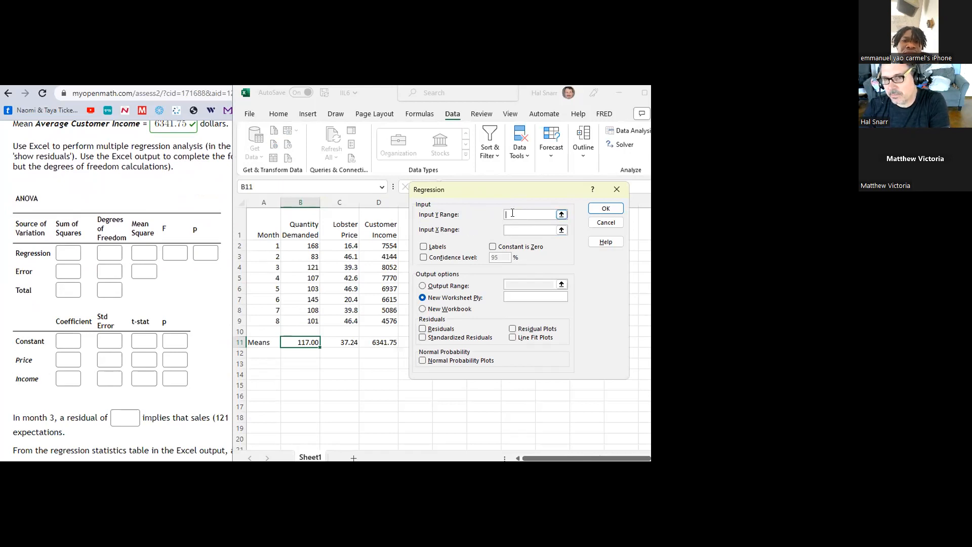
{"action": "left_click", "coordinate": [296, 231]}
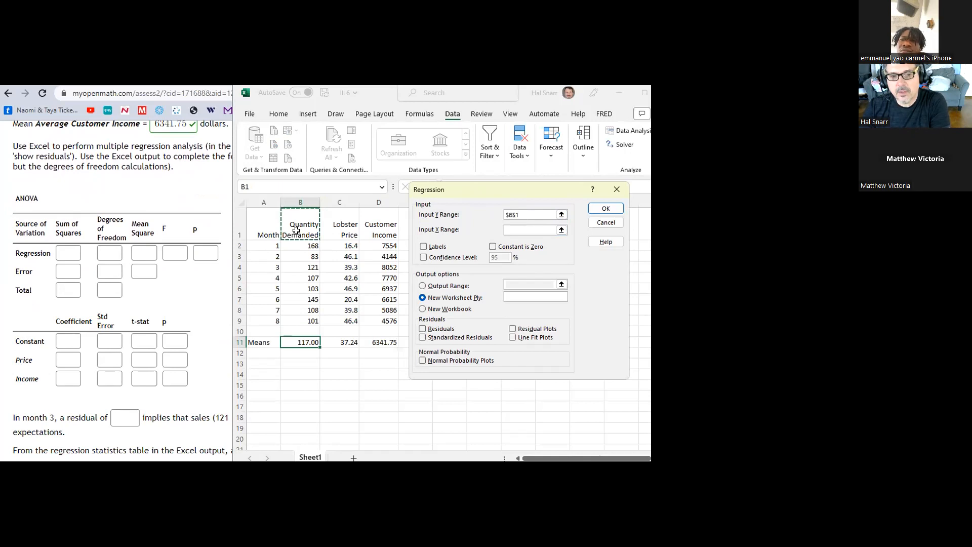
{"action": "left_click_drag", "start_coordinate": [296, 230], "coordinate": [305, 322]}
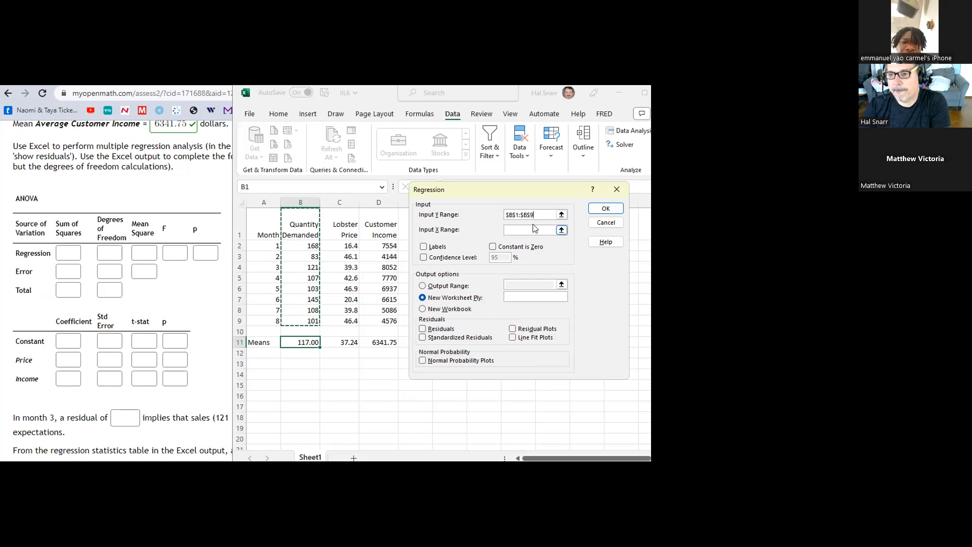
- Set the regression's Input X Range to the Lobster Price and Customer Income columns with their headers, $C$1:$D$9
{"action": "left_click", "coordinate": [562, 230]}
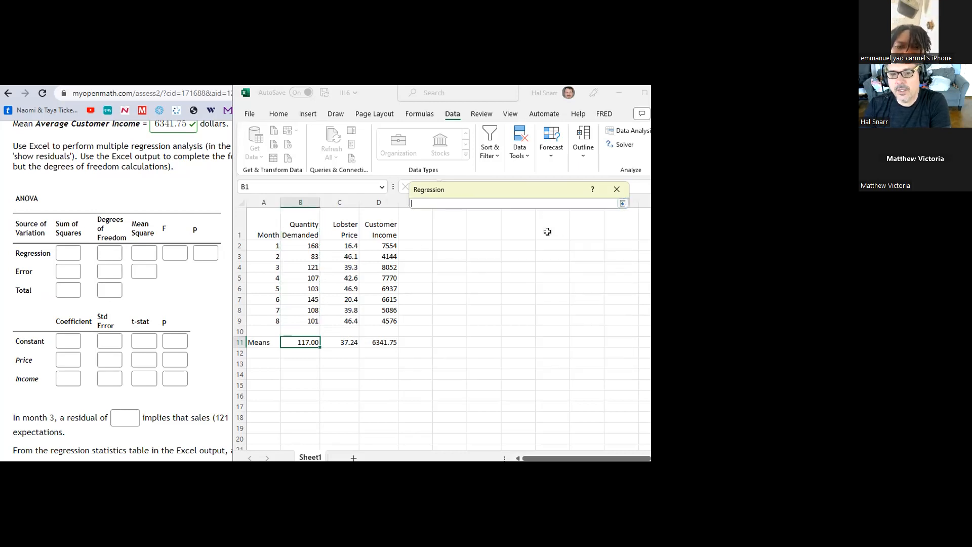
{"action": "left_click", "coordinate": [338, 225]}
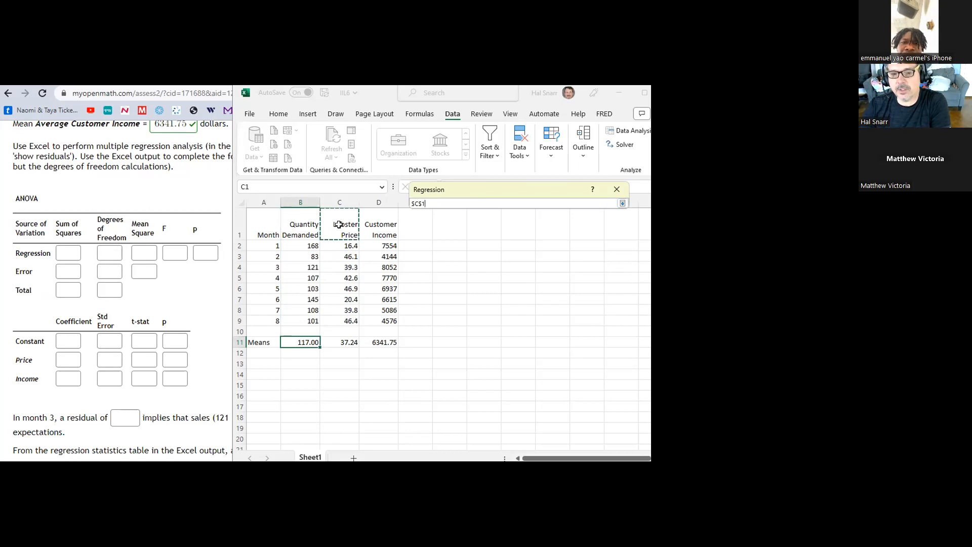
{"action": "left_click_drag", "start_coordinate": [339, 224], "coordinate": [375, 317]}
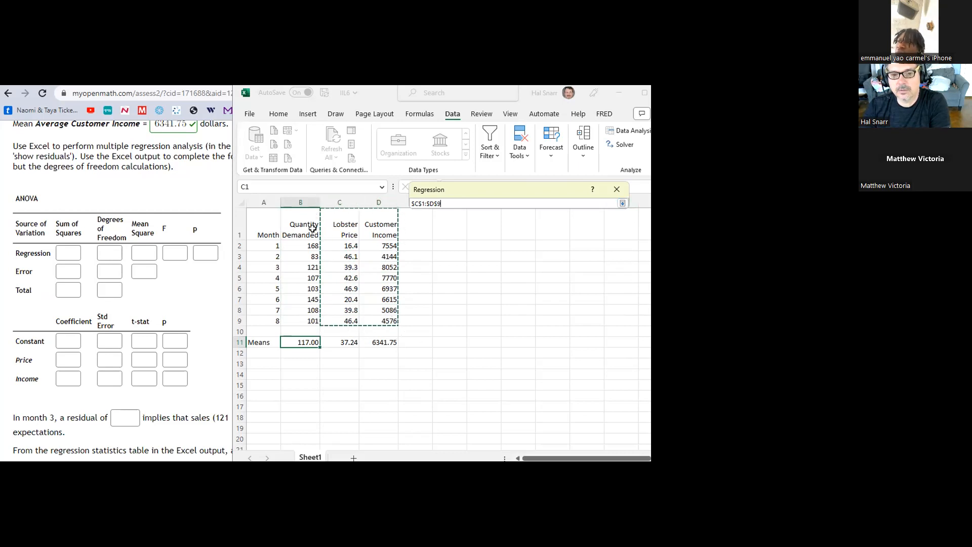
{"action": "left_click", "coordinate": [623, 203]}
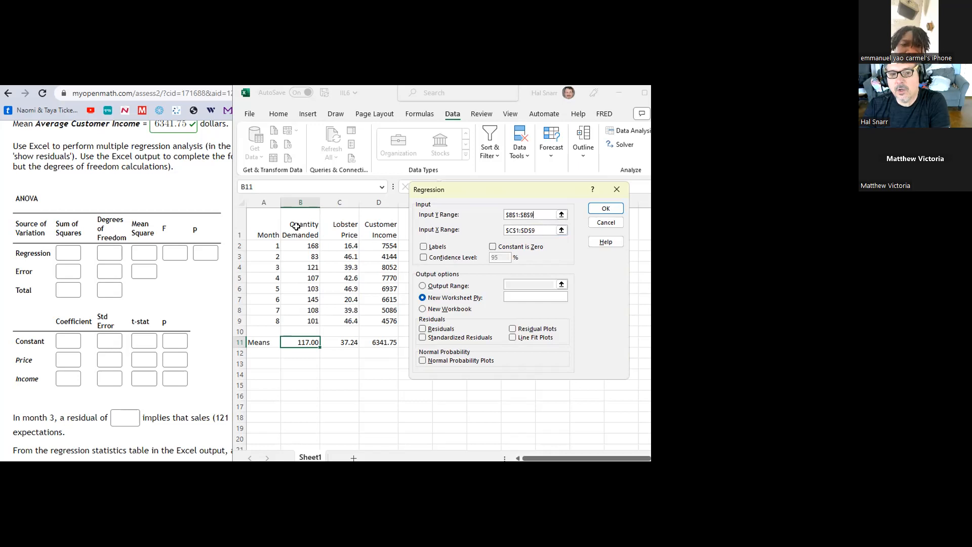
- Mark the input ranges as having labels and run the regression with its output range starting at cell A14
{"action": "left_click", "coordinate": [423, 247]}
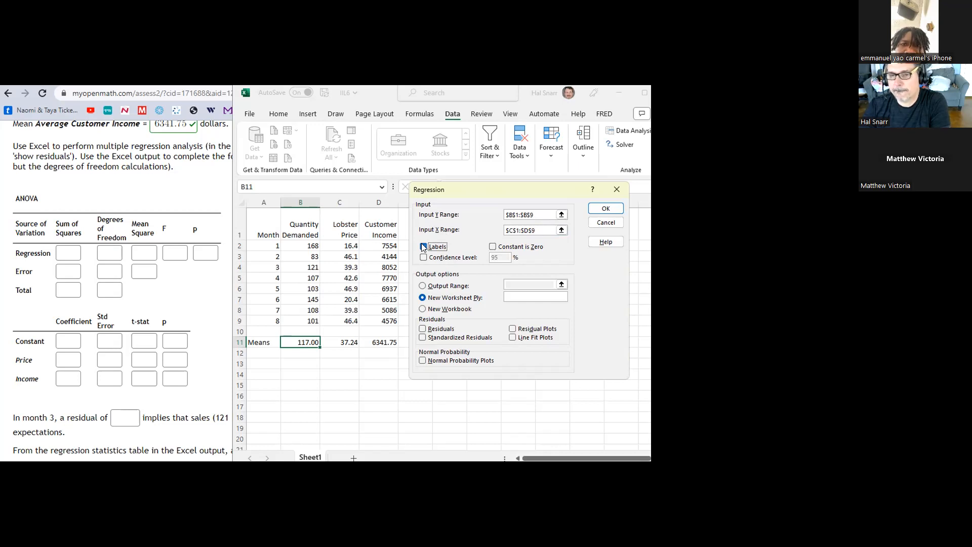
{"action": "left_click", "coordinate": [423, 246]}
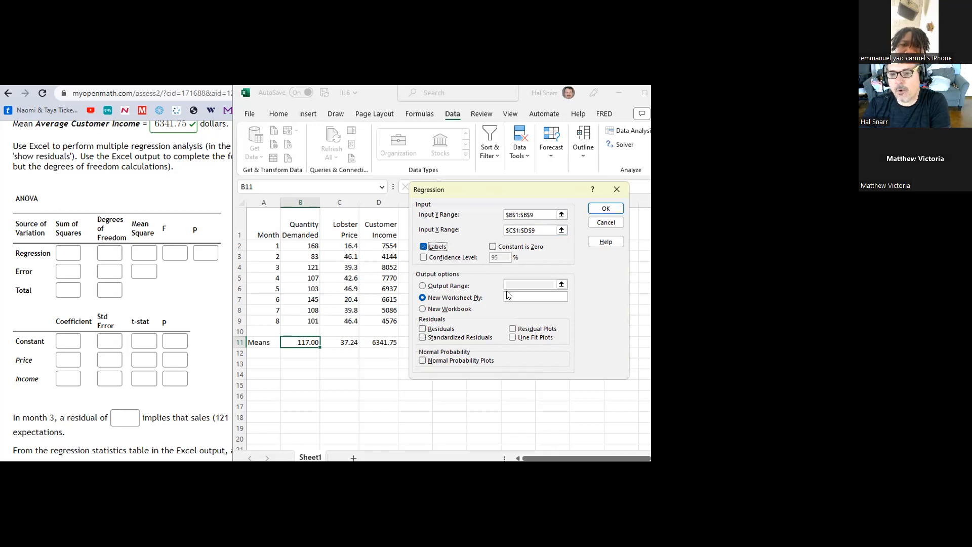
{"action": "left_click", "coordinate": [423, 287]}
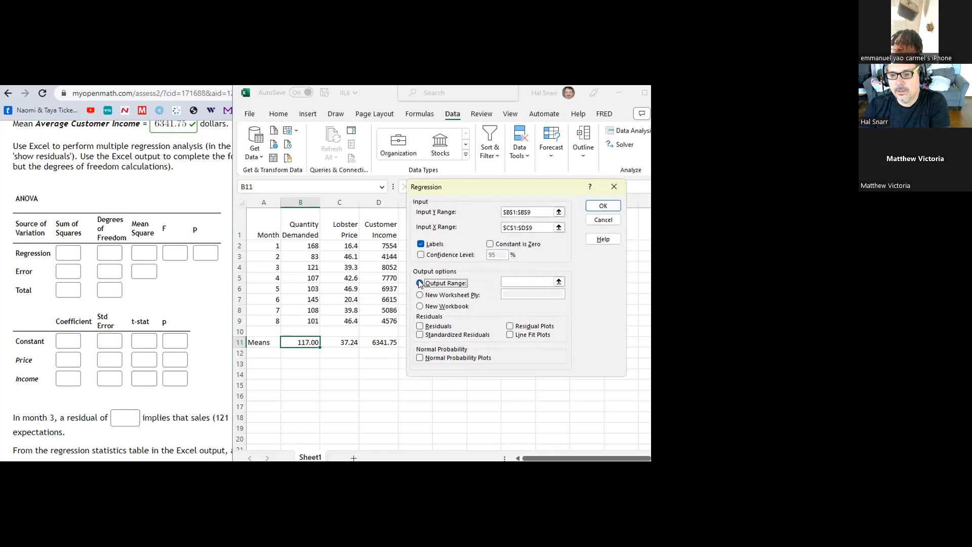
{"action": "left_click", "coordinate": [513, 281]}
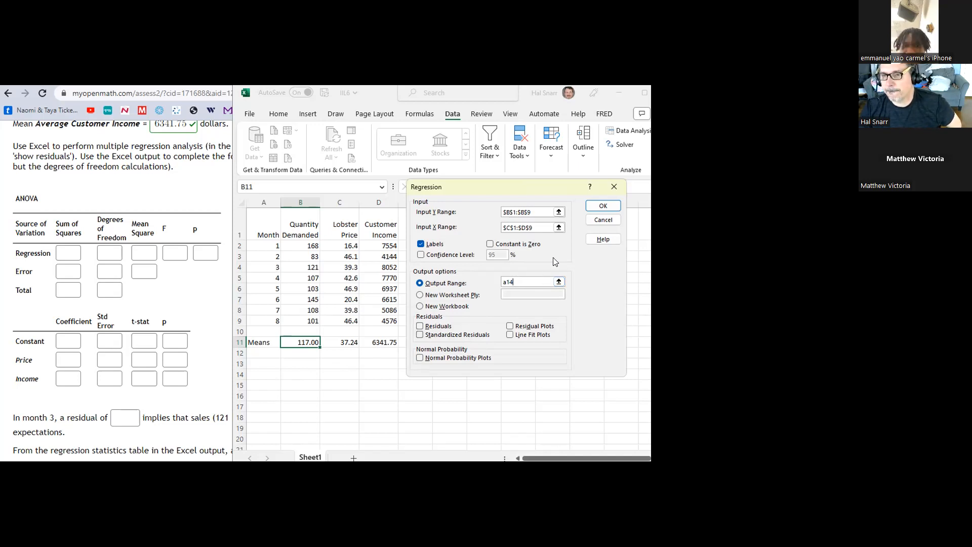
{"action": "left_click", "coordinate": [604, 206]}
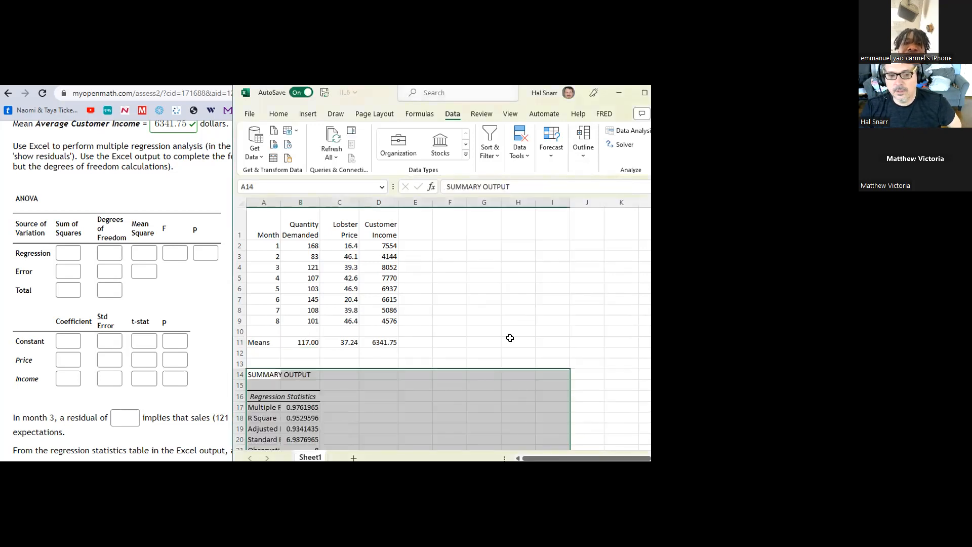
- Widen column A so the row labels of the regression summary output fit in full
{"action": "scroll", "coordinate": [510, 337], "scroll_direction": "down", "scroll_amount": 4}
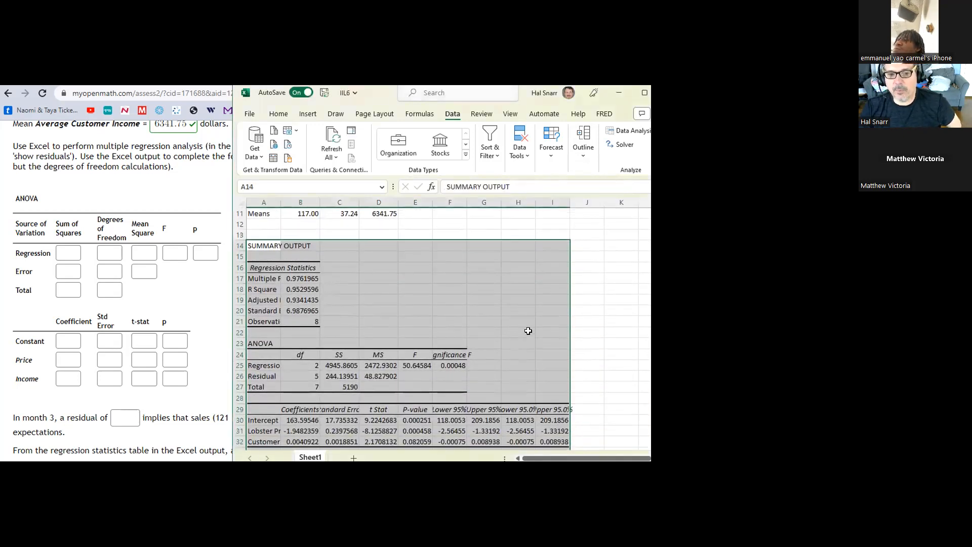
{"action": "scroll", "coordinate": [528, 331], "scroll_direction": "down", "scroll_amount": 2}
{"action": "scroll", "coordinate": [528, 330], "scroll_direction": "up", "scroll_amount": 2}
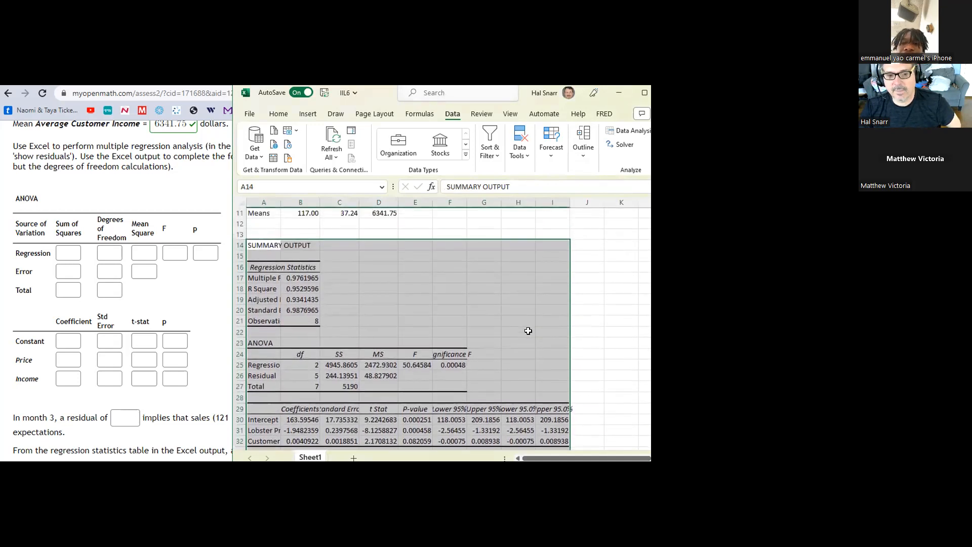
{"action": "left_click", "coordinate": [263, 213]}
{"action": "left_click_drag", "start_coordinate": [281, 202], "coordinate": [311, 202]}
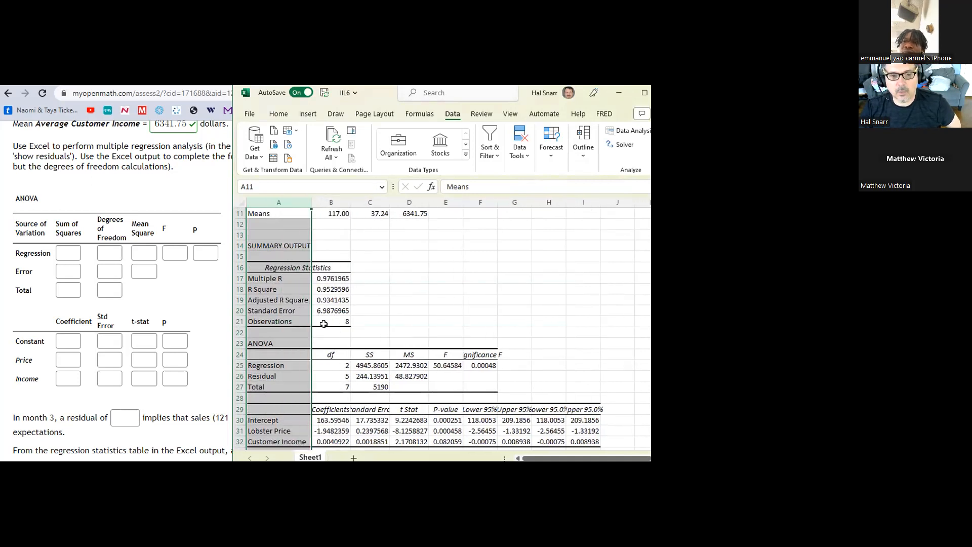
{"action": "left_click", "coordinate": [358, 277]}
{"action": "left_click", "coordinate": [451, 287]}
{"action": "left_click", "coordinate": [511, 288]}
{"action": "left_click", "coordinate": [480, 304]}
{"action": "left_click", "coordinate": [445, 300]}
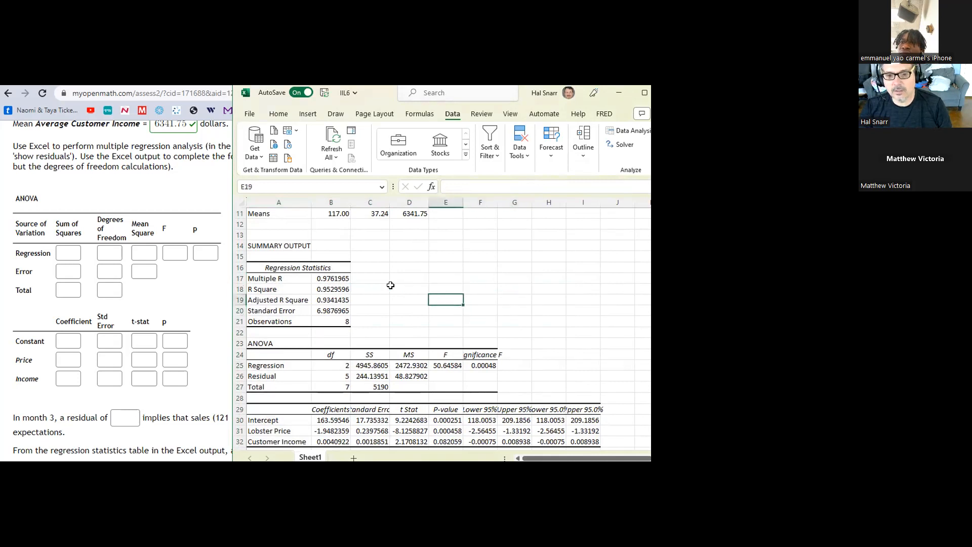
- Select the regression statistics in B17:B20 together with the ANOVA table's SS, MS, F and Significance F values
{"action": "left_click", "coordinate": [335, 278]}
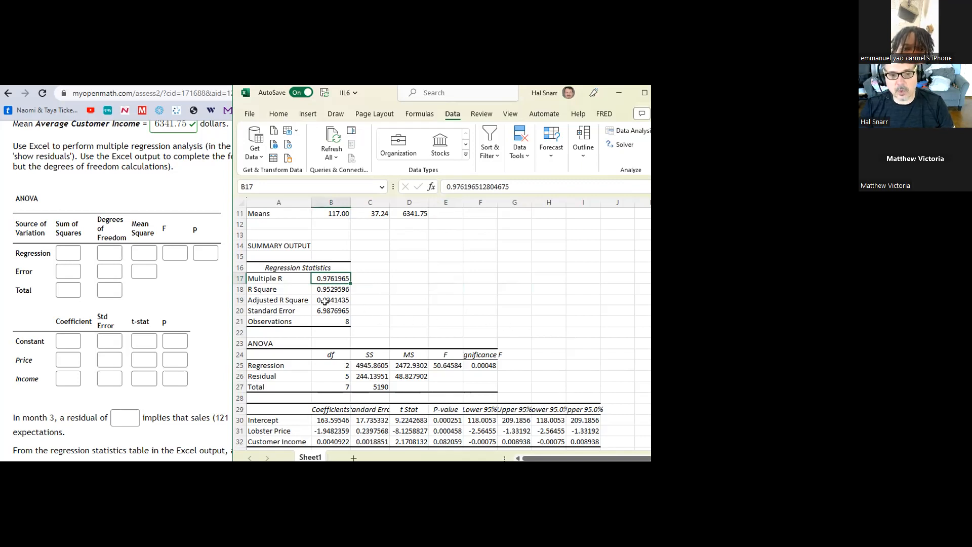
{"action": "left_click", "coordinate": [339, 287], "text": "ctrl"}
{"action": "left_click", "coordinate": [334, 300], "text": "ctrl"}
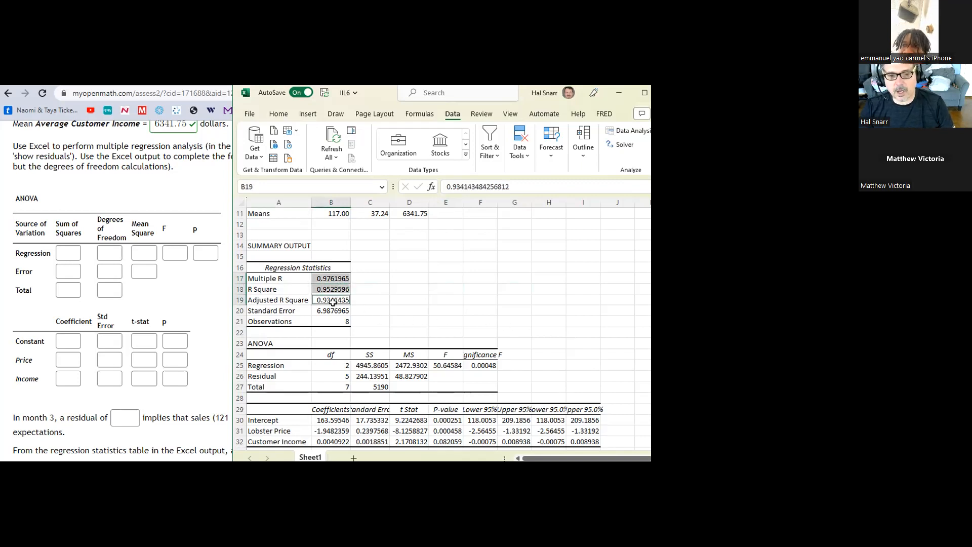
{"action": "left_click", "coordinate": [331, 310], "text": "ctrl"}
{"action": "left_click", "coordinate": [370, 365], "text": "ctrl"}
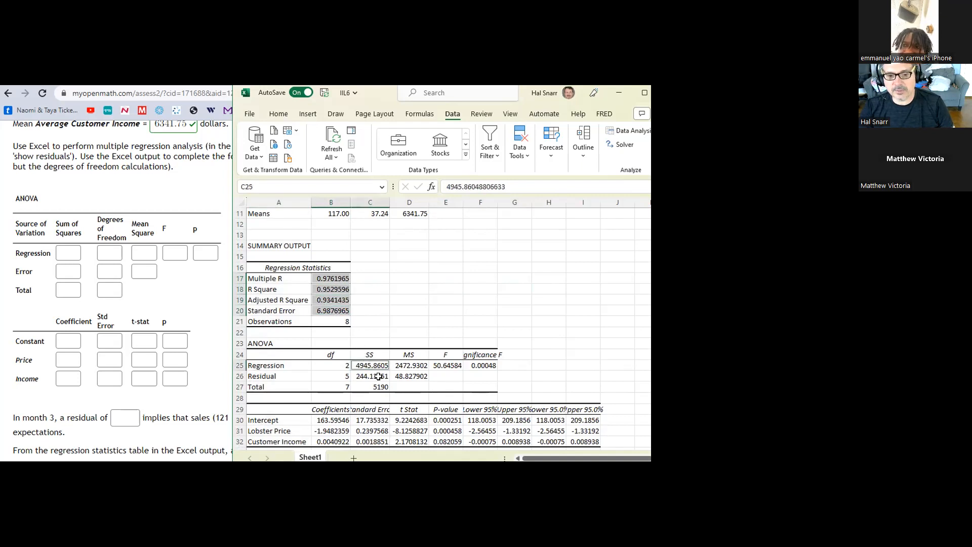
{"action": "left_click", "coordinate": [380, 376], "text": "ctrl"}
{"action": "left_click", "coordinate": [383, 387], "text": "ctrl"}
{"action": "left_click", "coordinate": [409, 377], "text": "ctrl"}
{"action": "left_click", "coordinate": [410, 366], "text": "ctrl"}
{"action": "left_click", "coordinate": [443, 366], "text": "ctrl"}
{"action": "left_click", "coordinate": [476, 365], "text": "ctrl"}
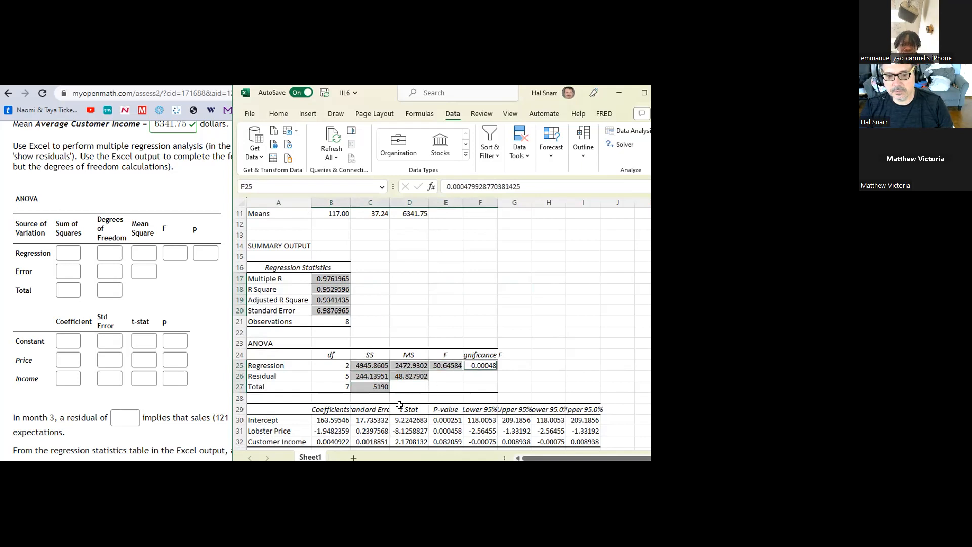
- Add all values of the coefficient table, B30:I32, from Coefficients through Upper 95.0%, to the current multiple selection
{"action": "left_click", "coordinate": [339, 421], "text": "ctrl"}
{"action": "left_click", "coordinate": [336, 431], "text": "ctrl"}
{"action": "left_click", "coordinate": [346, 441], "text": "ctrl"}
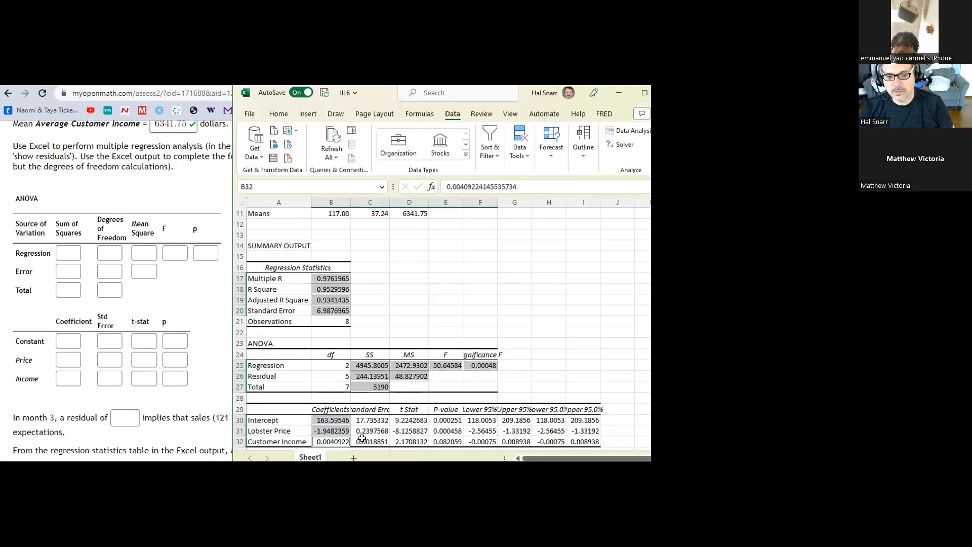
{"action": "left_click", "coordinate": [368, 440], "text": "ctrl"}
{"action": "left_click", "coordinate": [368, 431], "text": "ctrl"}
{"action": "left_click", "coordinate": [369, 420], "text": "ctrl"}
{"action": "left_click", "coordinate": [416, 420], "text": "ctrl"}
{"action": "left_click", "coordinate": [418, 431], "text": "ctrl"}
{"action": "left_click", "coordinate": [421, 442], "text": "ctrl"}
{"action": "left_click", "coordinate": [445, 420], "text": "ctrl"}
{"action": "left_click", "coordinate": [448, 433], "text": "ctrl"}
{"action": "left_click", "coordinate": [454, 442], "text": "ctrl"}
{"action": "left_click_drag", "start_coordinate": [470, 441], "coordinate": [583, 421]}
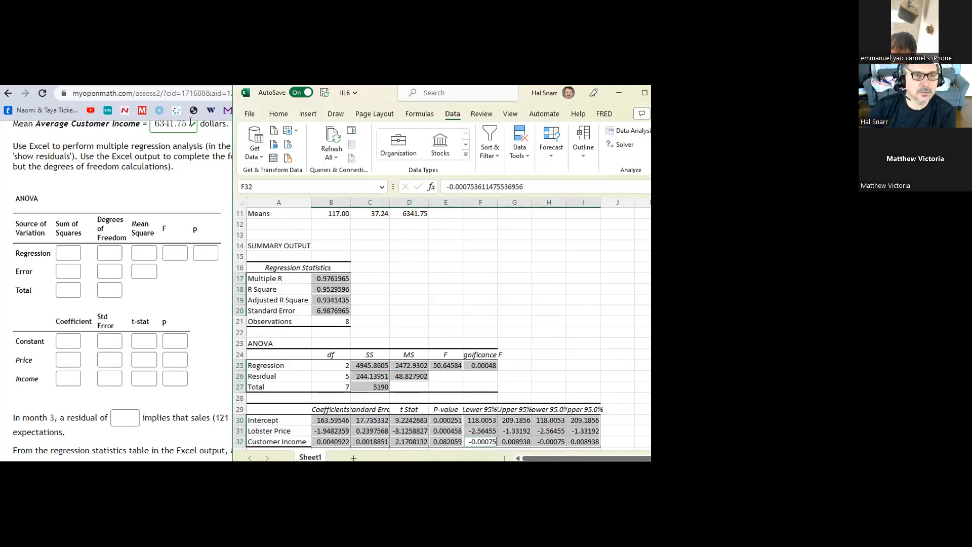
- Check the question's rounding instruction in the browser and format the selected regression output values to five decimal places
{"action": "scroll", "coordinate": [191, 122], "scroll_direction": "up", "scroll_amount": 3}
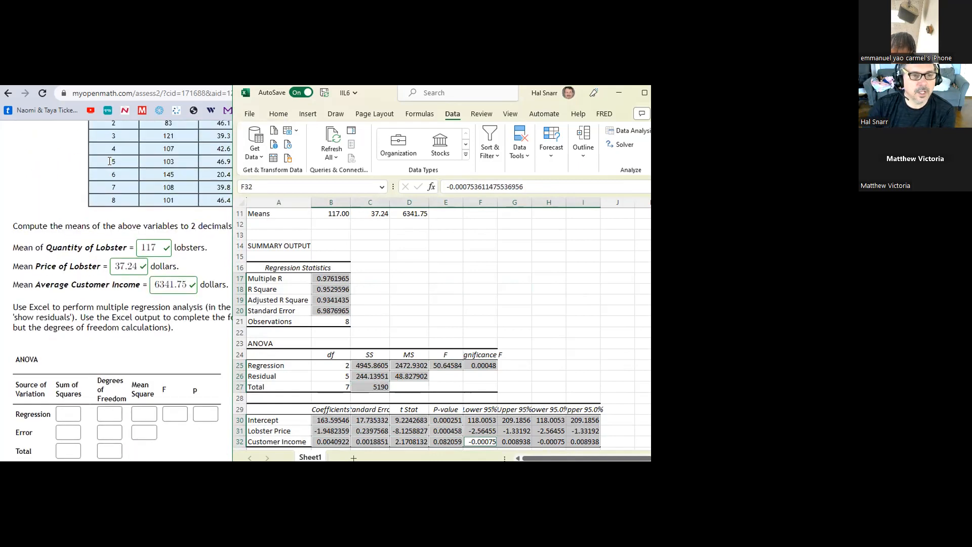
{"action": "scroll", "coordinate": [111, 162], "scroll_direction": "up", "scroll_amount": 3}
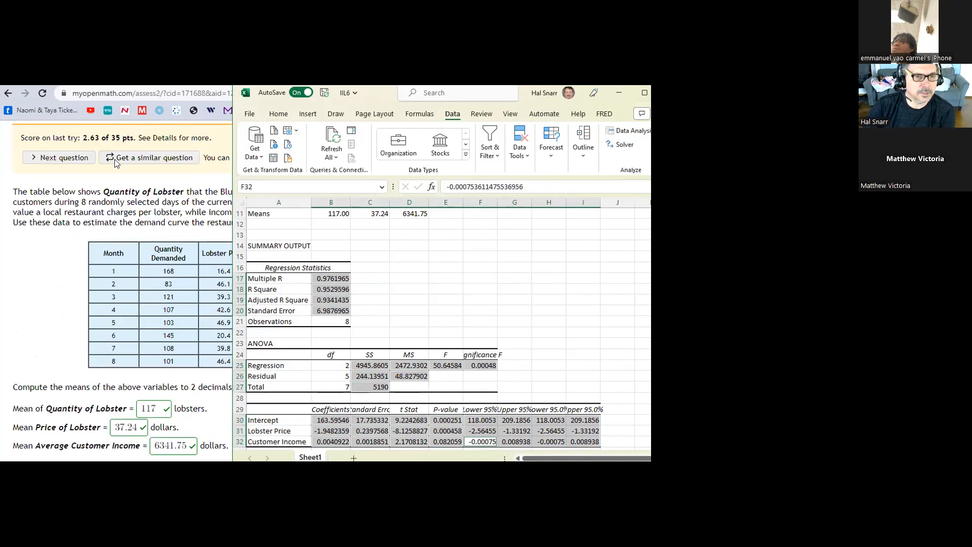
{"action": "left_click", "coordinate": [116, 203]}
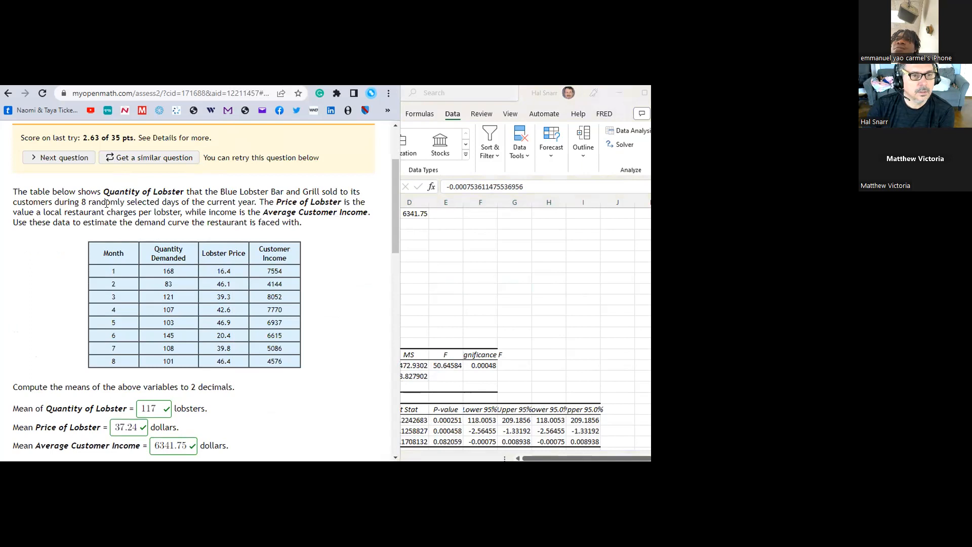
{"action": "scroll", "coordinate": [117, 203], "scroll_direction": "down", "scroll_amount": 5}
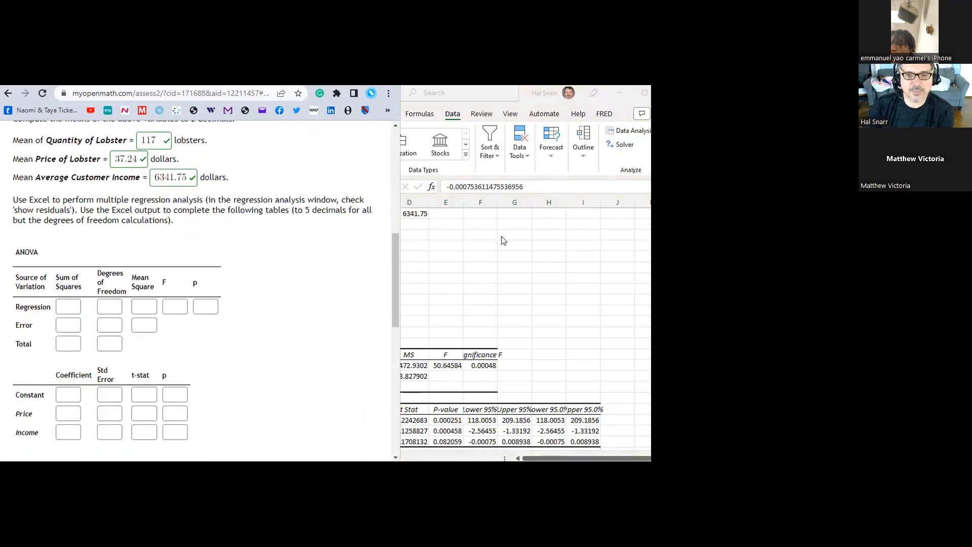
{"action": "left_click", "coordinate": [530, 326]}
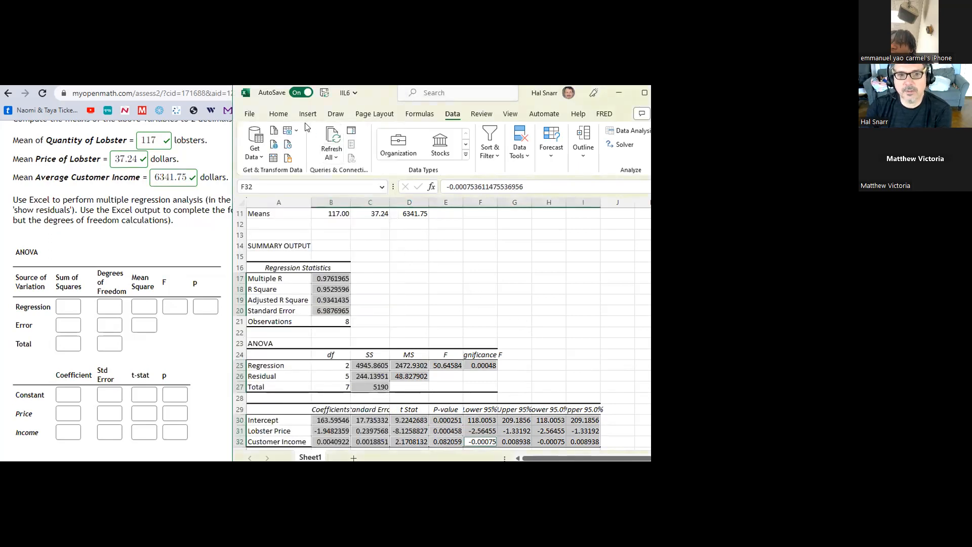
{"action": "left_click", "coordinate": [279, 115]}
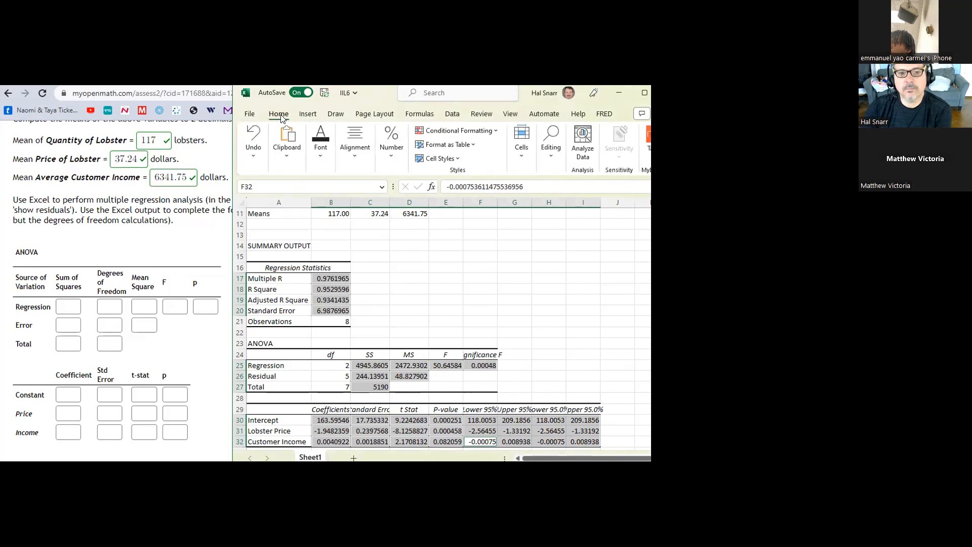
{"action": "left_click", "coordinate": [393, 147]}
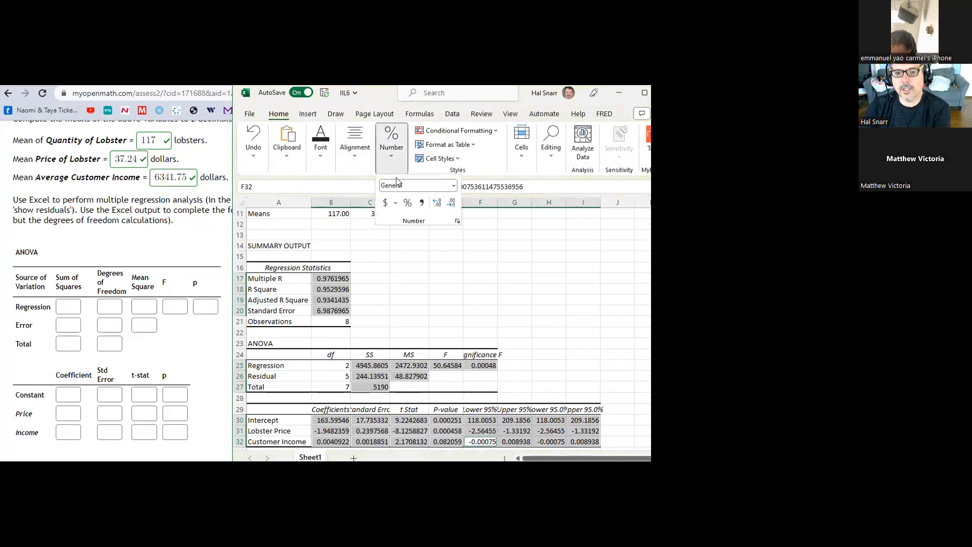
{"action": "left_click", "coordinate": [452, 205]}
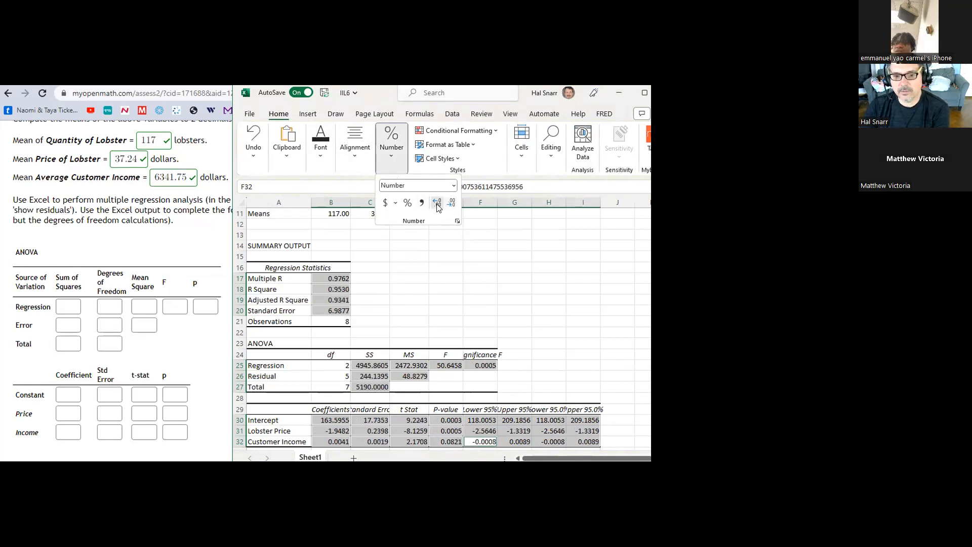
{"action": "left_click", "coordinate": [437, 205]}
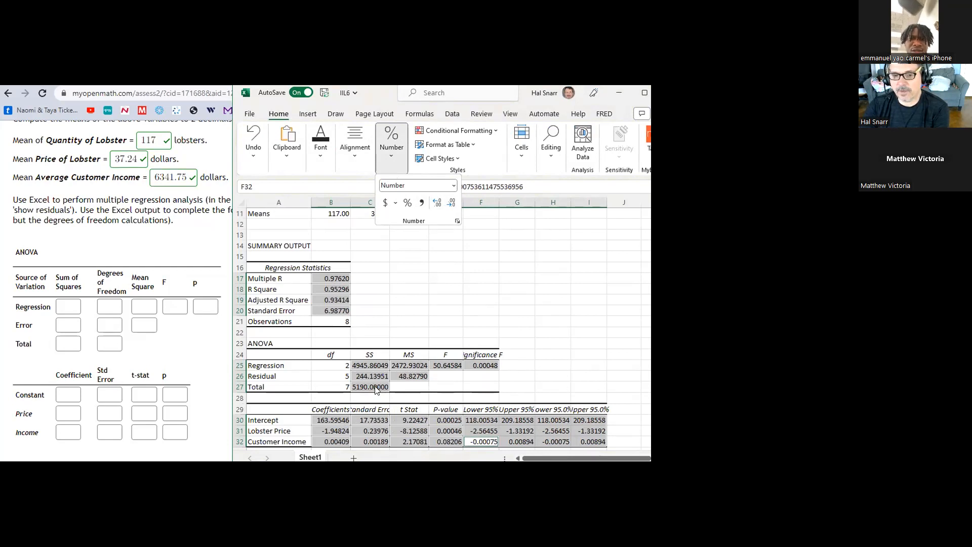
{"action": "left_click", "coordinate": [332, 320]}
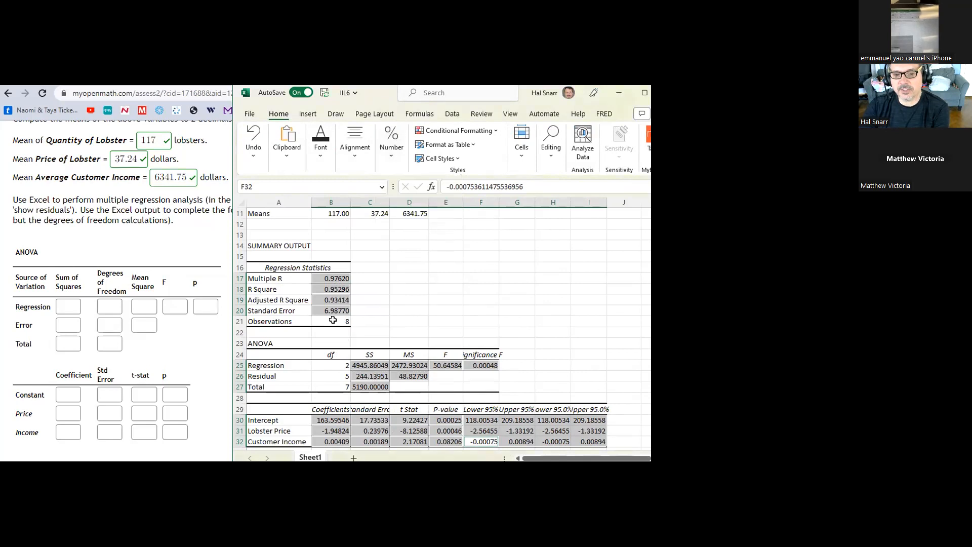
- Examine the ANOVA degrees of freedom, the number of observations, and the Multiple R and R Square values
{"action": "left_click", "coordinate": [333, 365]}
{"action": "left_click", "coordinate": [332, 379]}
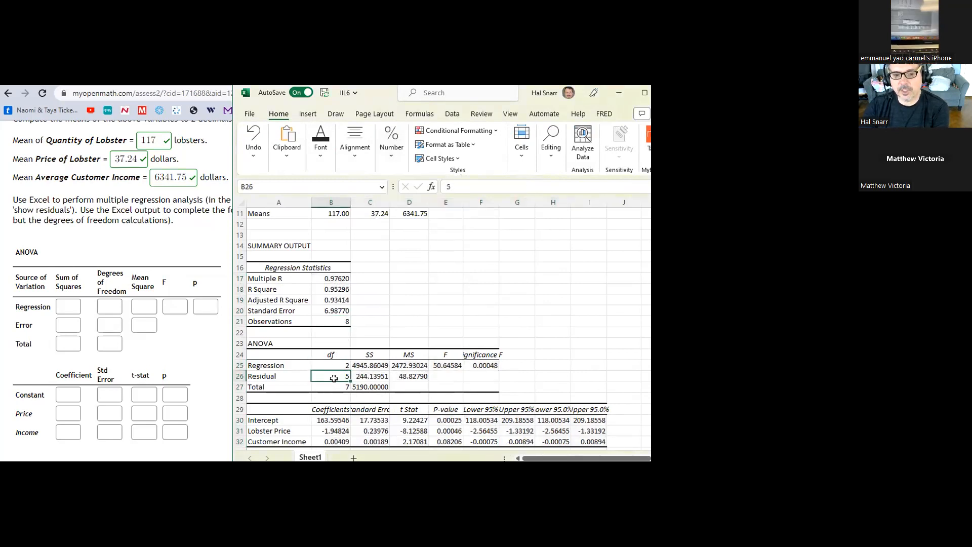
{"action": "left_click", "coordinate": [335, 387]}
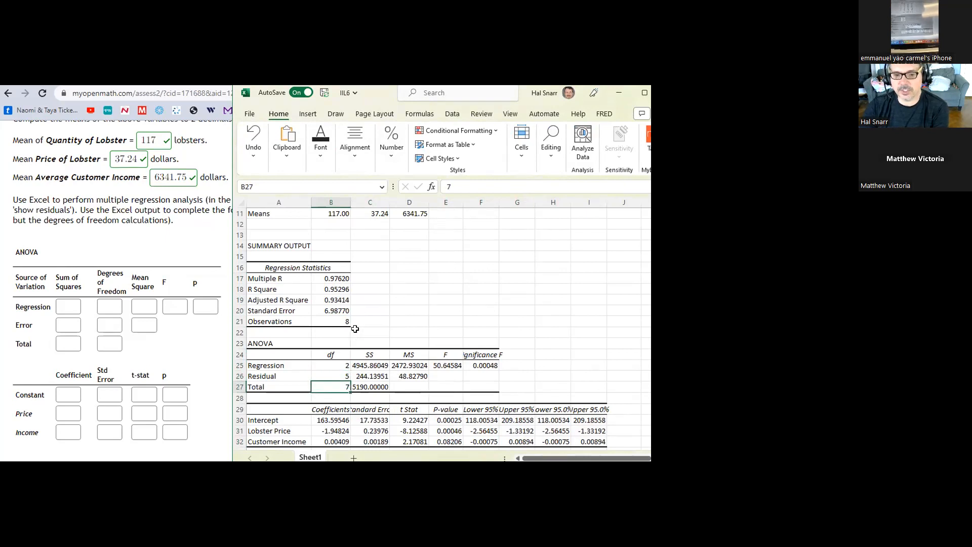
{"action": "left_click", "coordinate": [331, 323]}
{"action": "left_click_drag", "start_coordinate": [334, 366], "coordinate": [338, 386]}
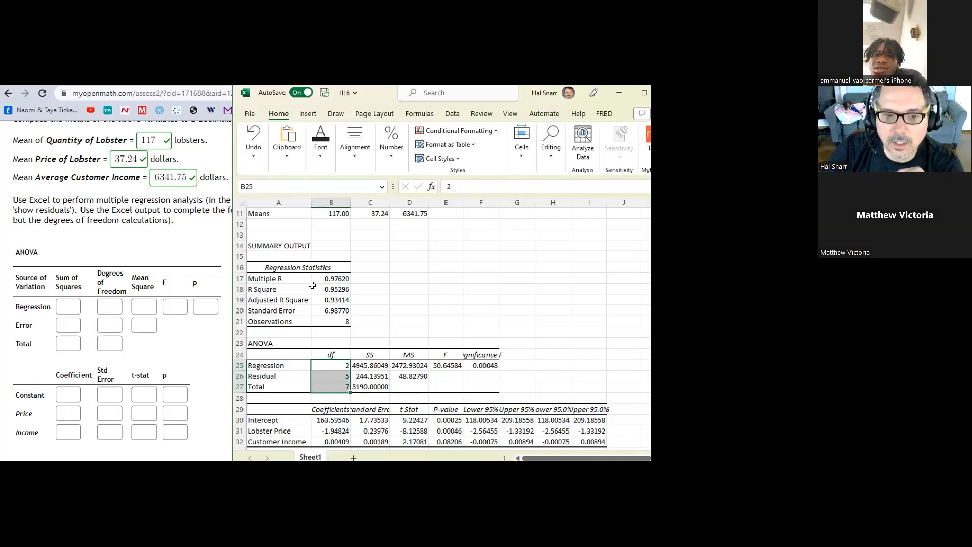
{"action": "left_click", "coordinate": [318, 279]}
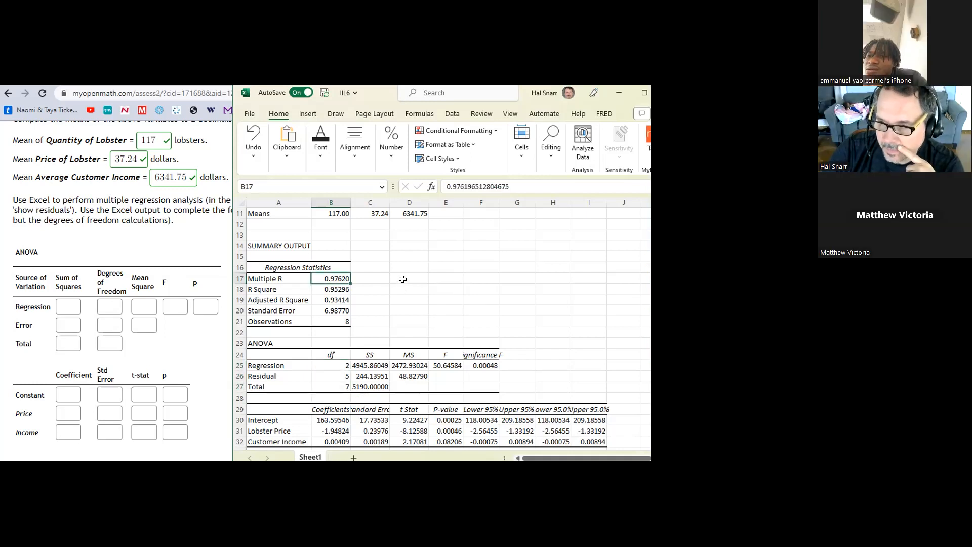
{"action": "double_click", "coordinate": [338, 278]}
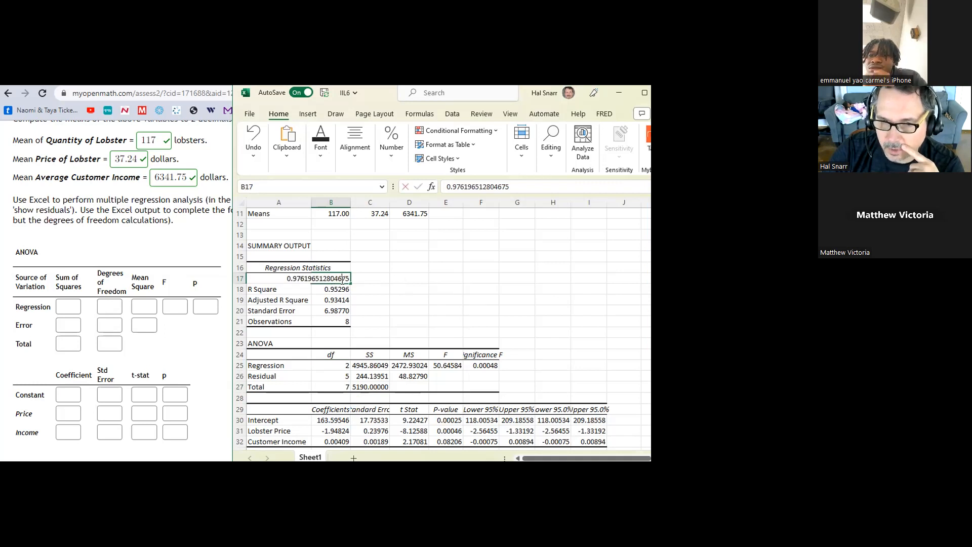
{"action": "left_click", "coordinate": [330, 287]}
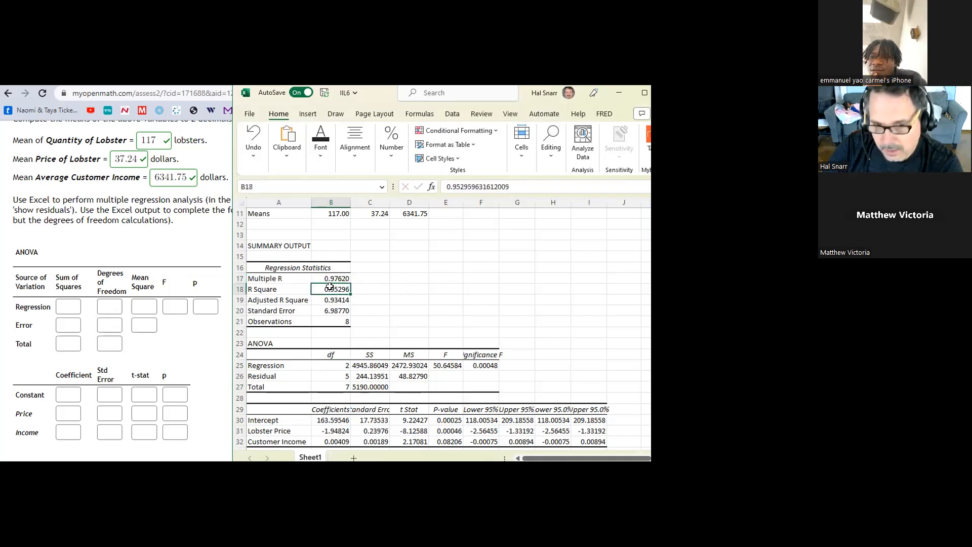
- Select the Multiple R, R Square, Adjusted R Square and Standard Error values in B17:B20
{"action": "left_click", "coordinate": [332, 278]}
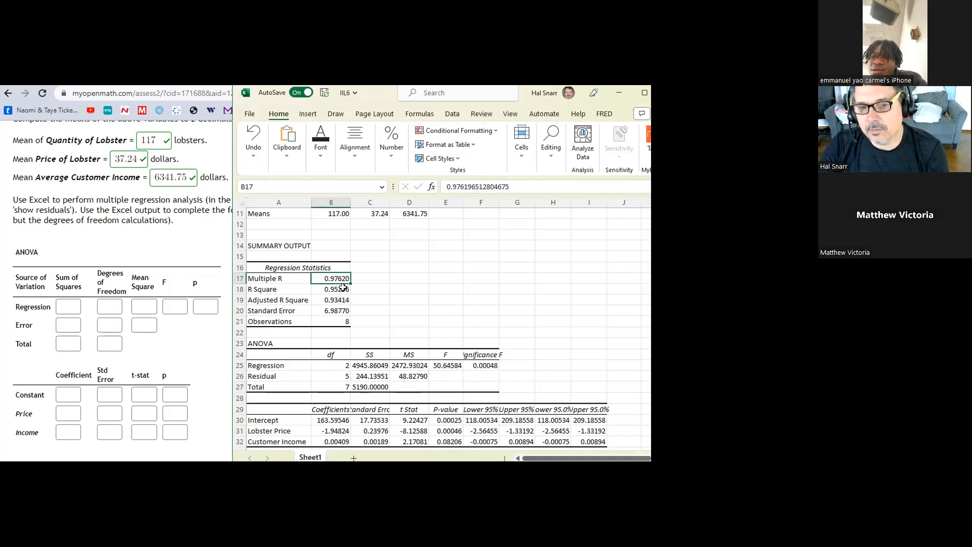
{"action": "left_click", "coordinate": [344, 287], "text": "ctrl"}
{"action": "left_click", "coordinate": [342, 299], "text": "ctrl"}
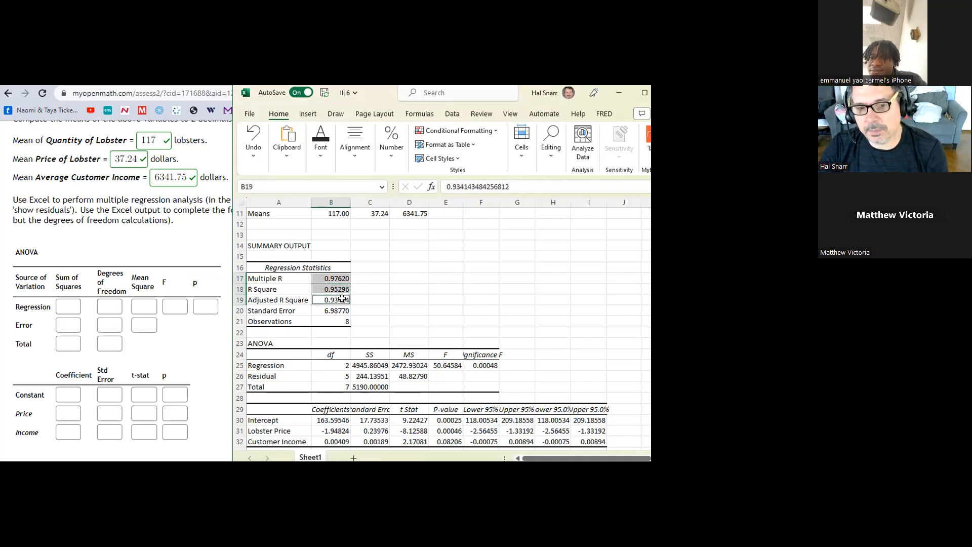
{"action": "left_click", "coordinate": [340, 309], "text": "ctrl"}
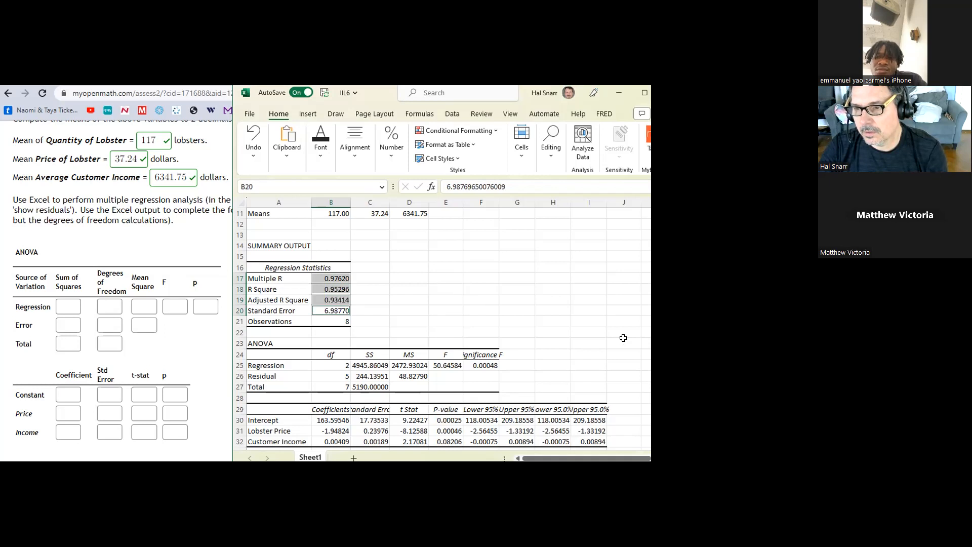
- Add the ANOVA table's SS, MS, F and Significance F values and the coefficient values in B30:E32 to the selection
{"action": "left_click", "coordinate": [370, 363]}
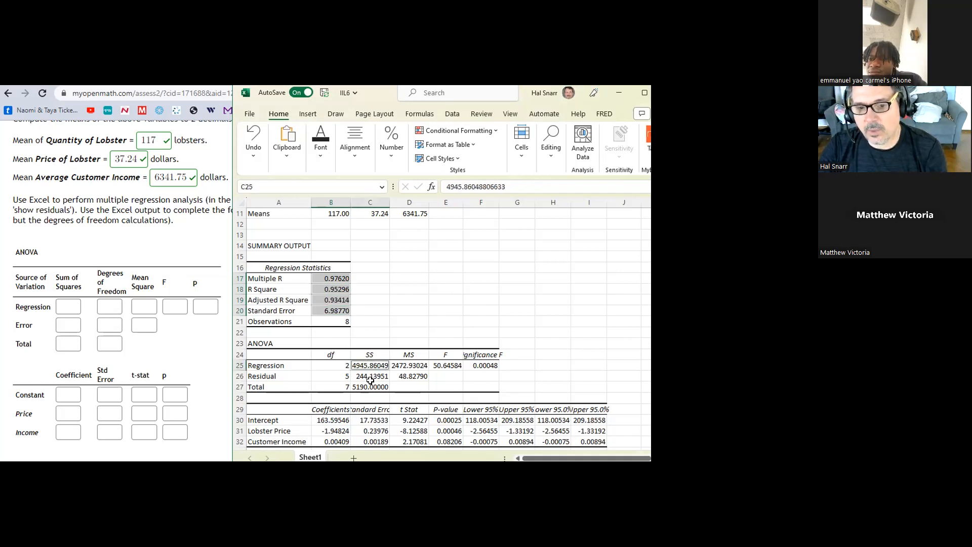
{"action": "left_click", "coordinate": [376, 377], "text": "ctrl"}
{"action": "left_click", "coordinate": [376, 386], "text": "ctrl"}
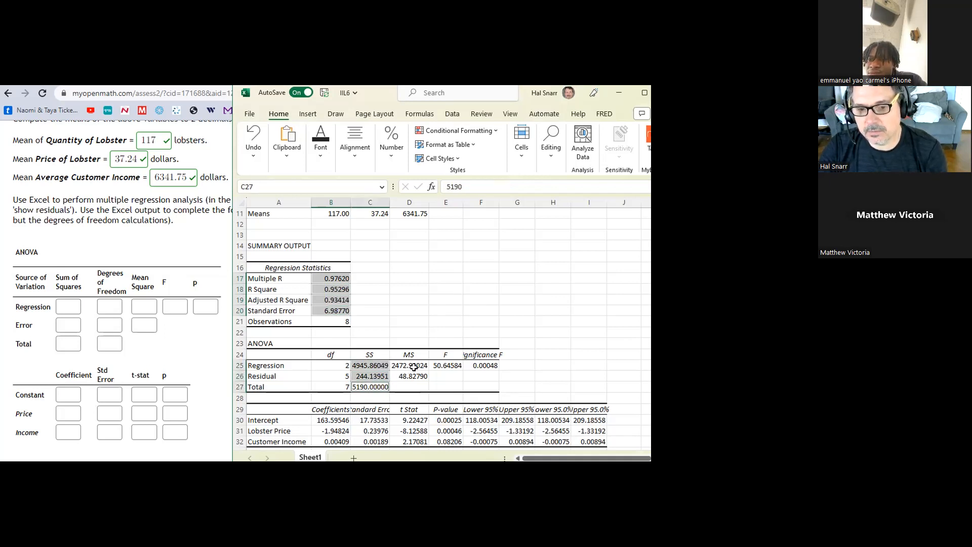
{"action": "left_click", "coordinate": [414, 367], "text": "ctrl"}
{"action": "left_click", "coordinate": [409, 376], "text": "ctrl"}
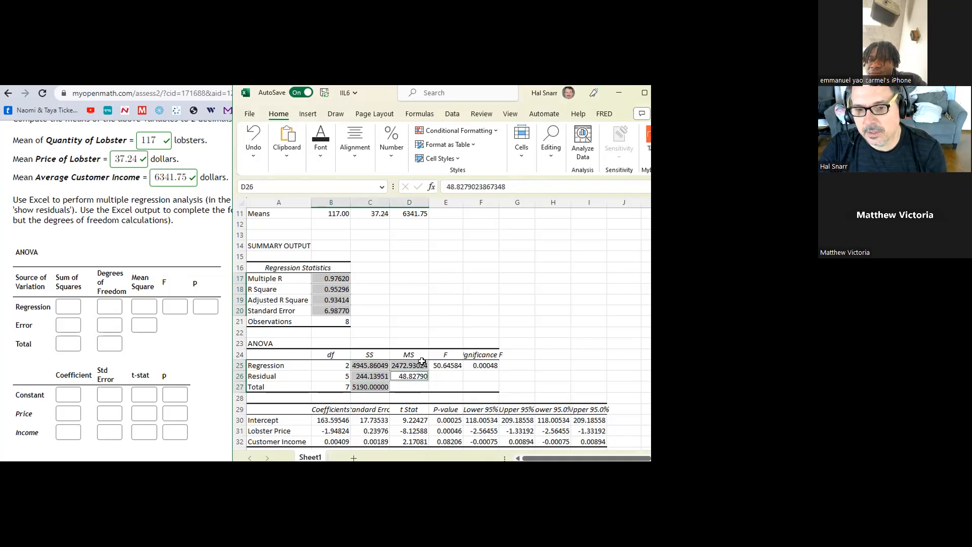
{"action": "left_click", "coordinate": [453, 365], "text": "ctrl"}
{"action": "left_click", "coordinate": [481, 364], "text": "ctrl"}
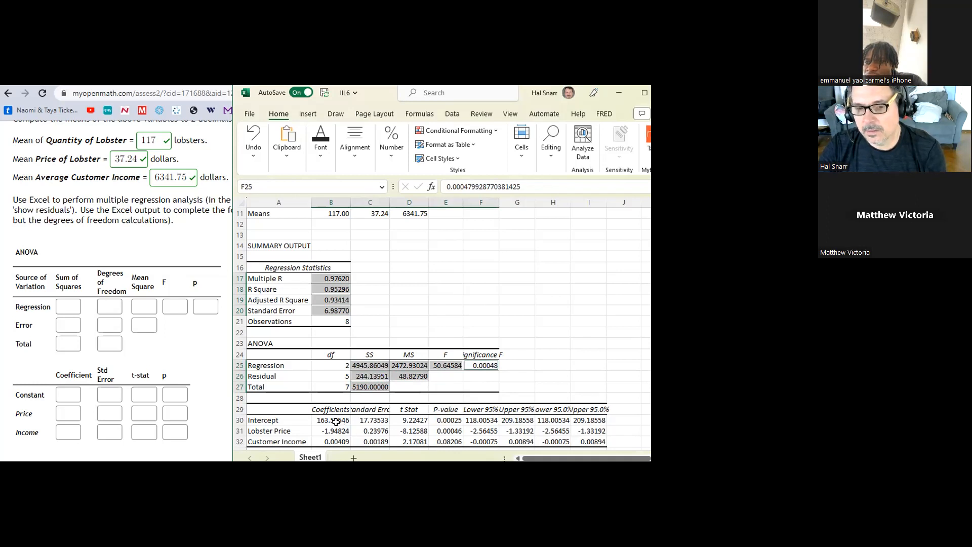
{"action": "left_click_drag", "start_coordinate": [335, 421], "coordinate": [369, 441]}
{"action": "left_click_drag", "start_coordinate": [417, 420], "coordinate": [446, 442]}
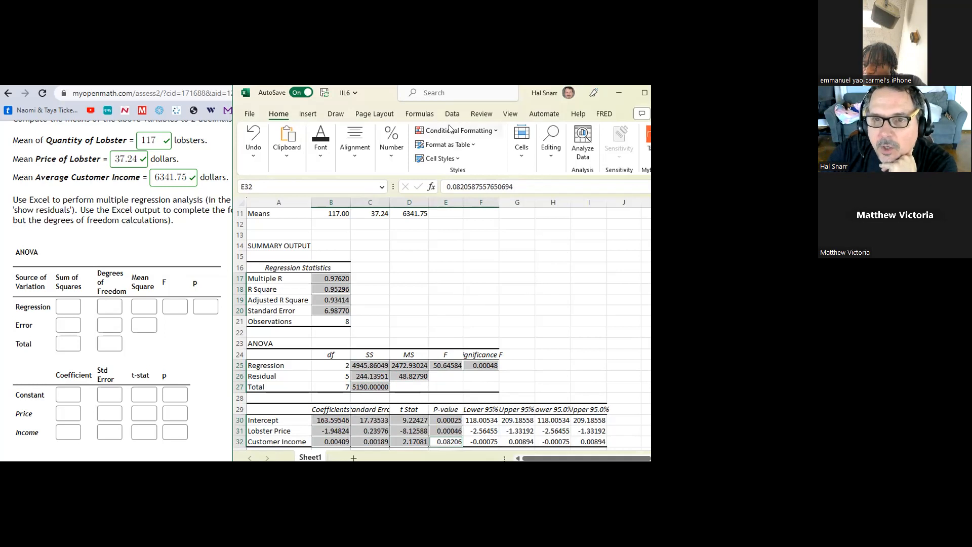
- Reduce the selected regression values to four decimal places, and restore them to five decimal places
{"action": "left_click", "coordinate": [391, 147]}
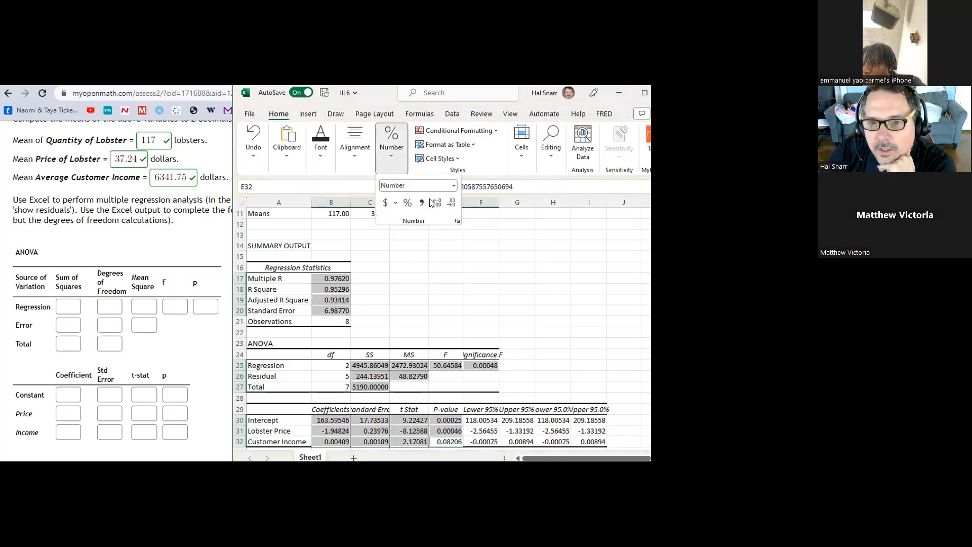
{"action": "left_click", "coordinate": [434, 205]}
{"action": "left_click", "coordinate": [451, 205]}
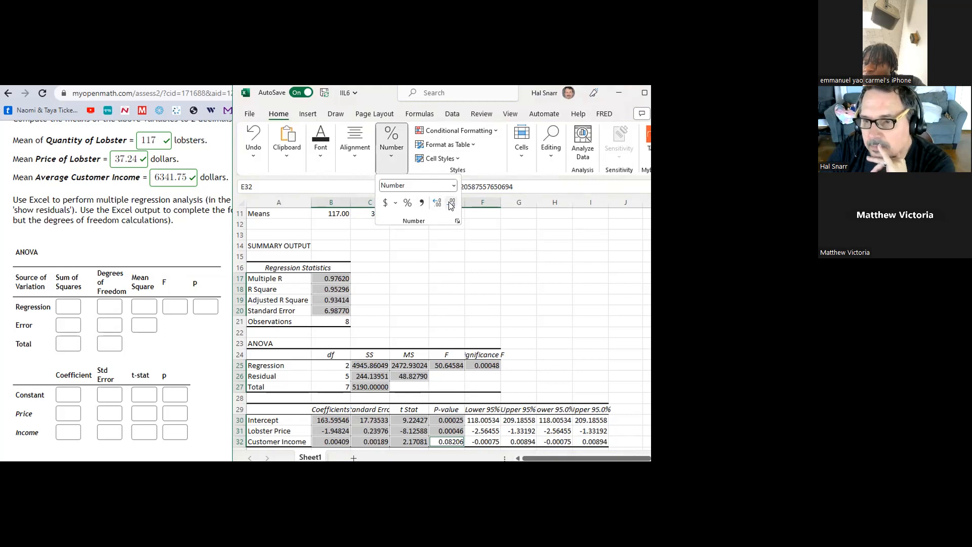
{"action": "left_click", "coordinate": [451, 205]}
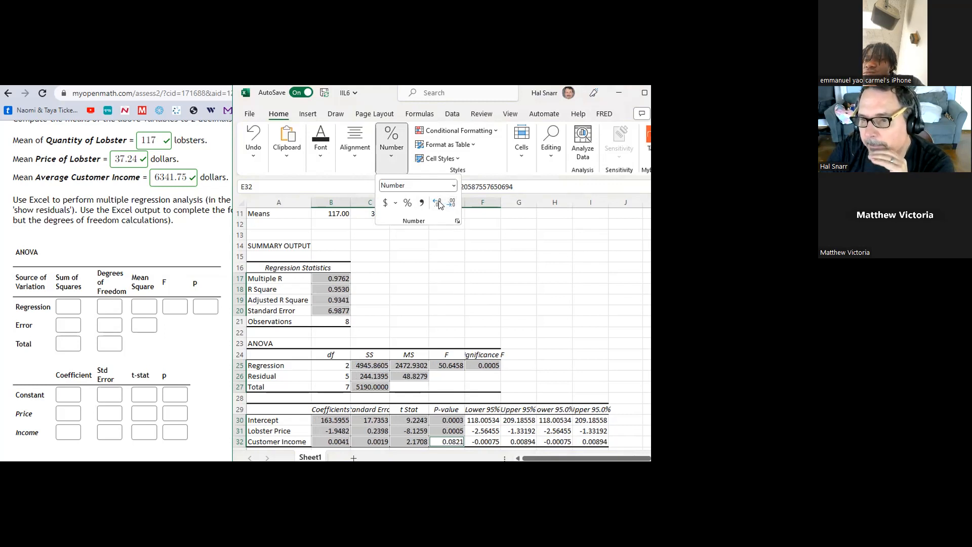
{"action": "left_click", "coordinate": [438, 204]}
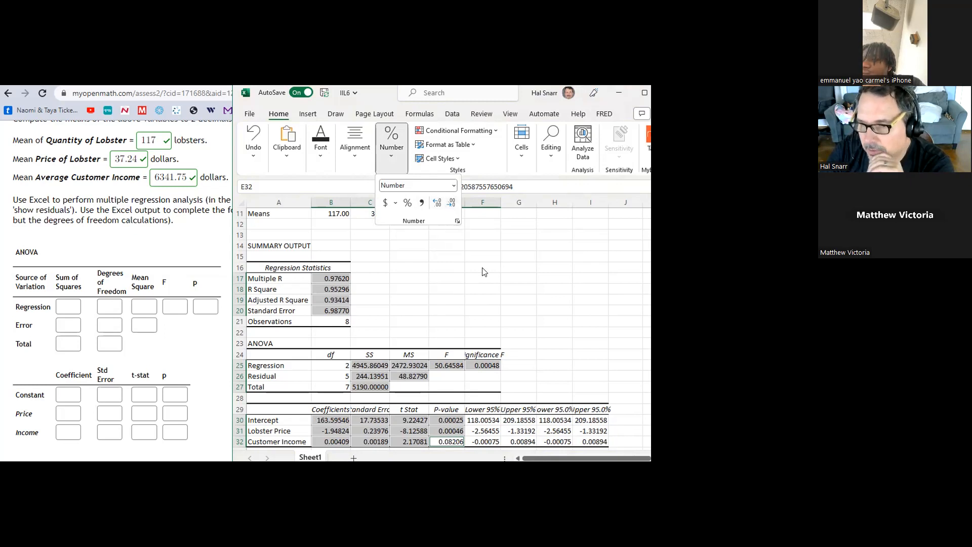
- Clear the Lower 95% through Upper 95.0% columns of the coefficient table by filling the blank cells F34:I34 upward over them
{"action": "scroll", "coordinate": [552, 271], "scroll_direction": "down", "scroll_amount": 2}
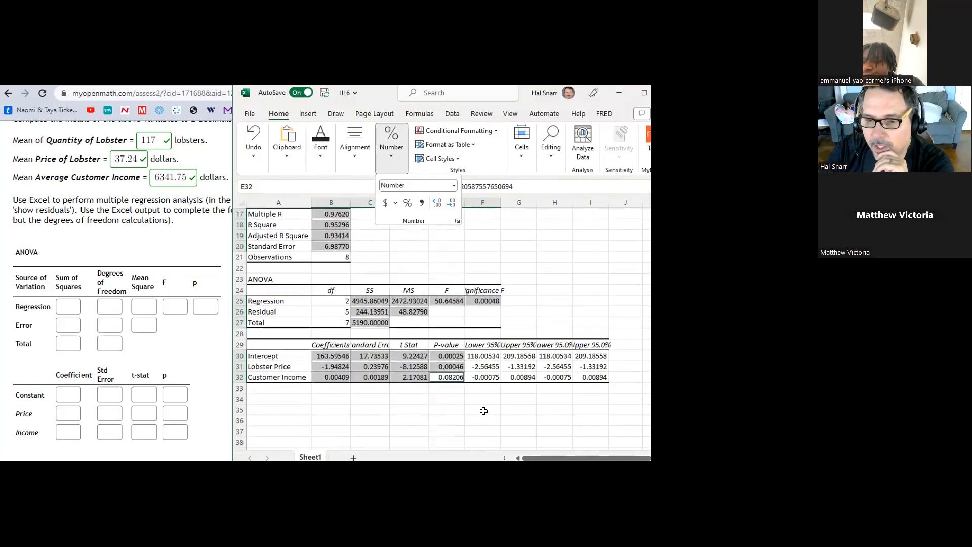
{"action": "left_click_drag", "start_coordinate": [479, 399], "coordinate": [599, 399]}
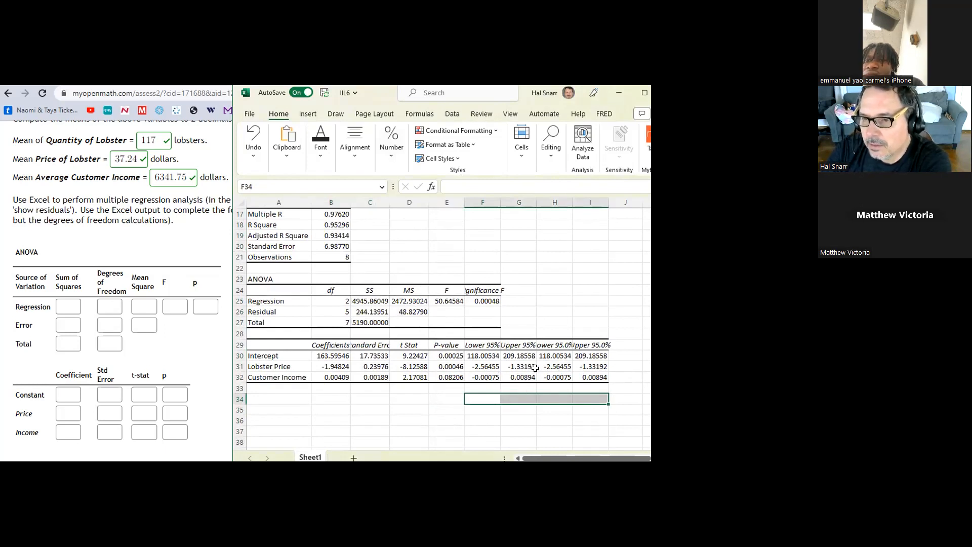
{"action": "left_click_drag", "start_coordinate": [477, 398], "coordinate": [597, 400]}
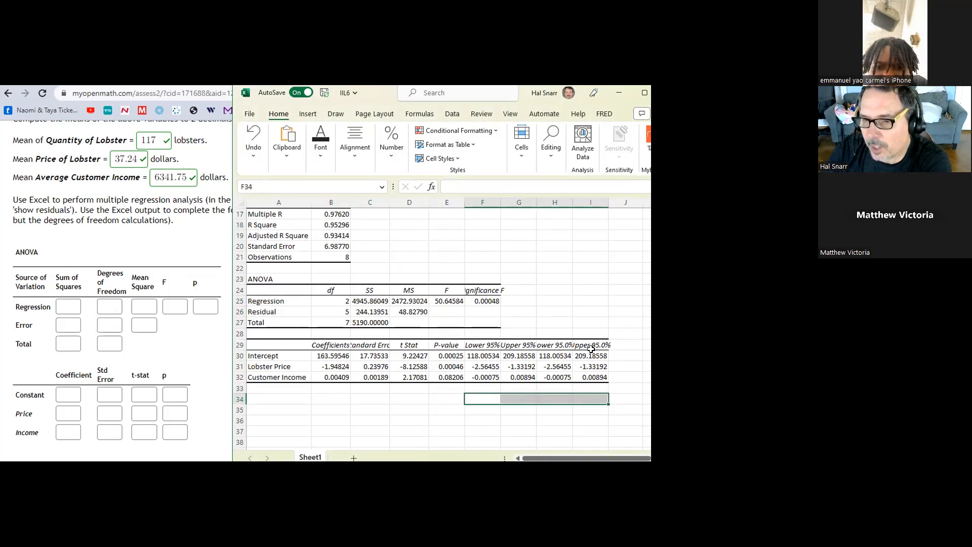
{"action": "mouse_move", "coordinate": [473, 393]}
{"action": "left_mouse_down"}
{"action": "mouse_move", "coordinate": [506, 400]}
{"action": "mouse_move", "coordinate": [478, 398]}
{"action": "left_mouse_up"}
{"action": "left_click_drag", "start_coordinate": [483, 398], "coordinate": [590, 337]}
{"action": "left_click", "coordinate": [525, 430]}
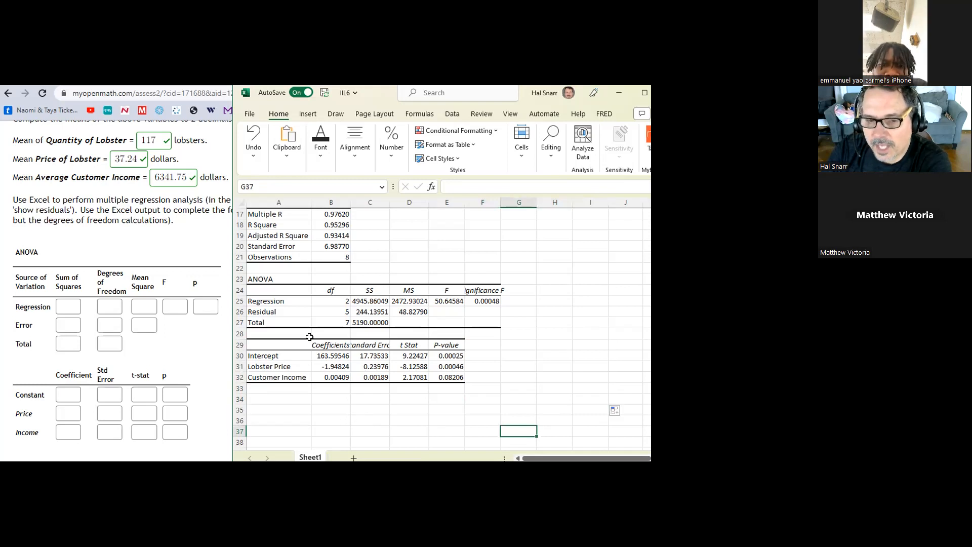
- Review the coefficient table's headings from Coefficients to P-value and widen columns B through F to fit their contents
{"action": "left_click", "coordinate": [339, 346]}
{"action": "left_click", "coordinate": [373, 347]}
{"action": "left_click", "coordinate": [413, 347]}
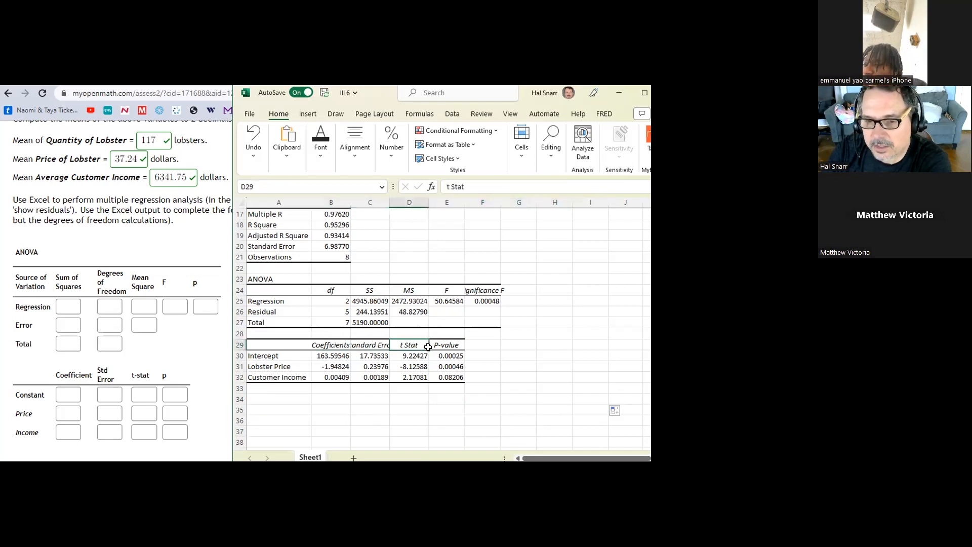
{"action": "left_click", "coordinate": [453, 346]}
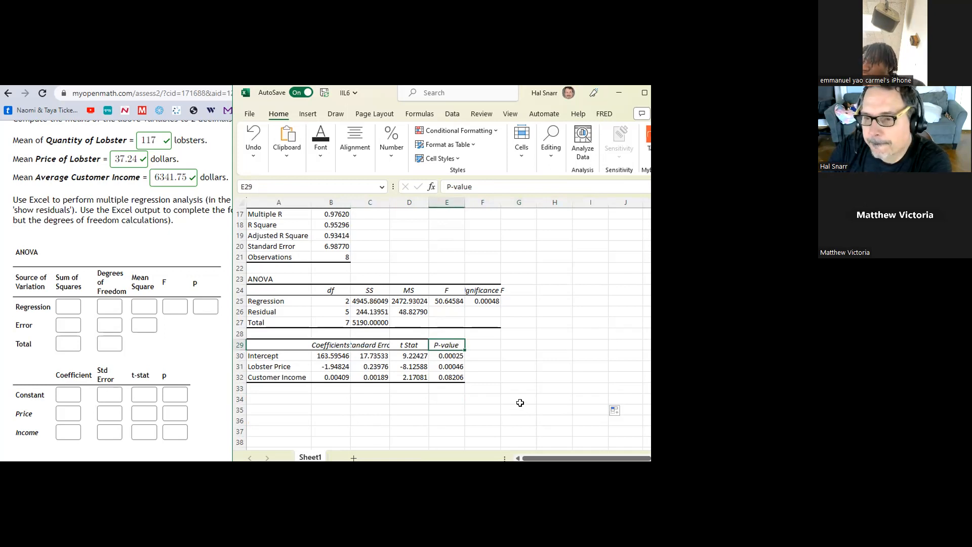
{"action": "left_click_drag", "start_coordinate": [330, 203], "coordinate": [509, 204]}
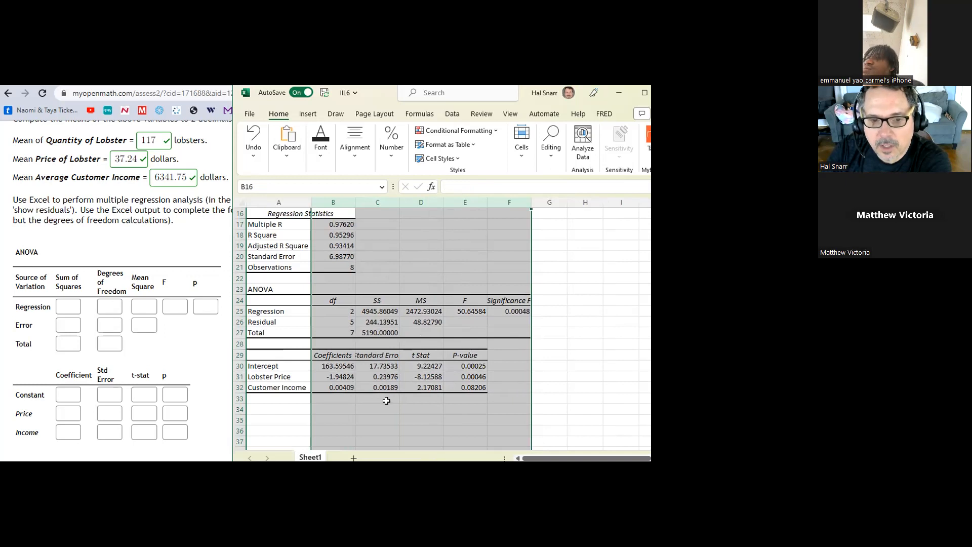
- Match the F and p headings of the question's ANOVA table to the Excel output and rename the Significance F heading as p-value
{"action": "left_click", "coordinate": [70, 257]}
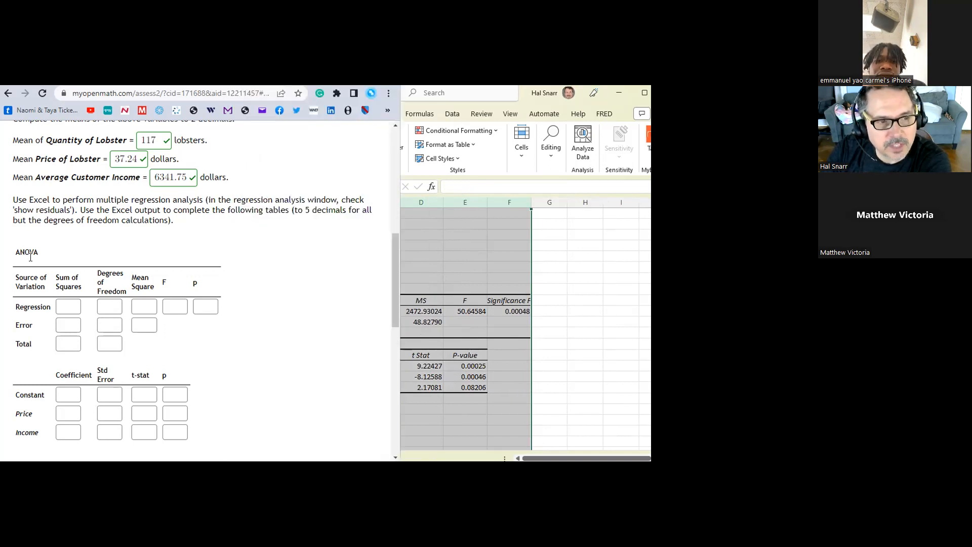
{"action": "double_click", "coordinate": [166, 284]}
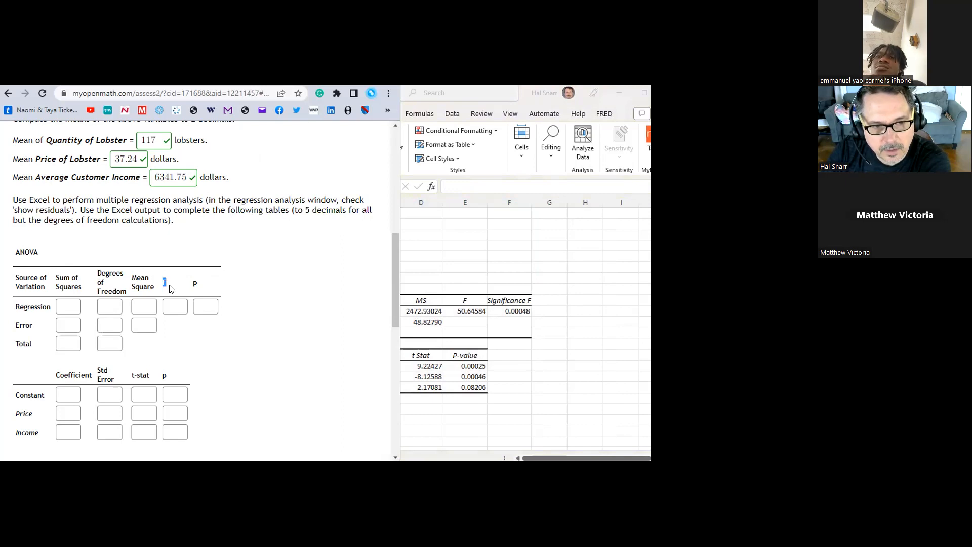
{"action": "double_click", "coordinate": [197, 284]}
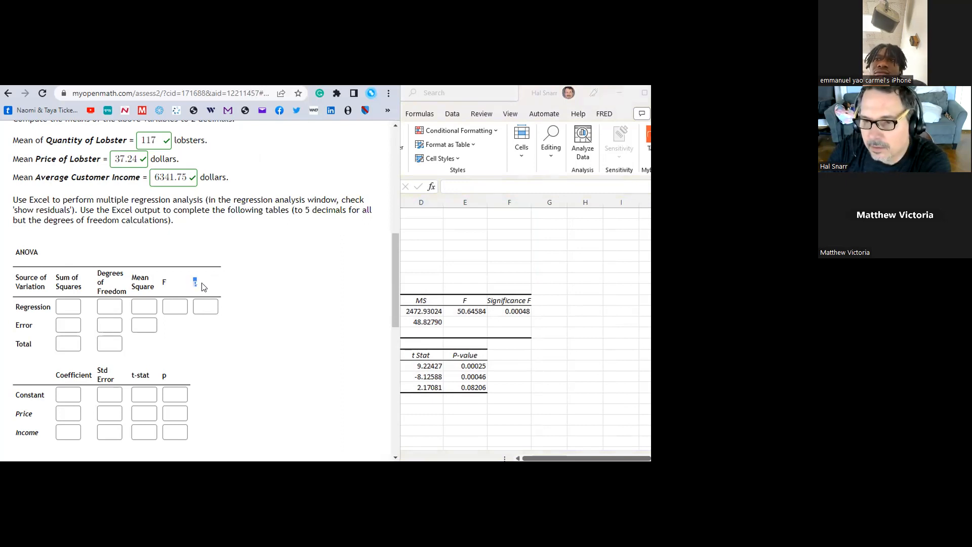
{"action": "left_click", "coordinate": [475, 324]}
{"action": "left_click", "coordinate": [470, 301]}
{"action": "left_click", "coordinate": [507, 301]}
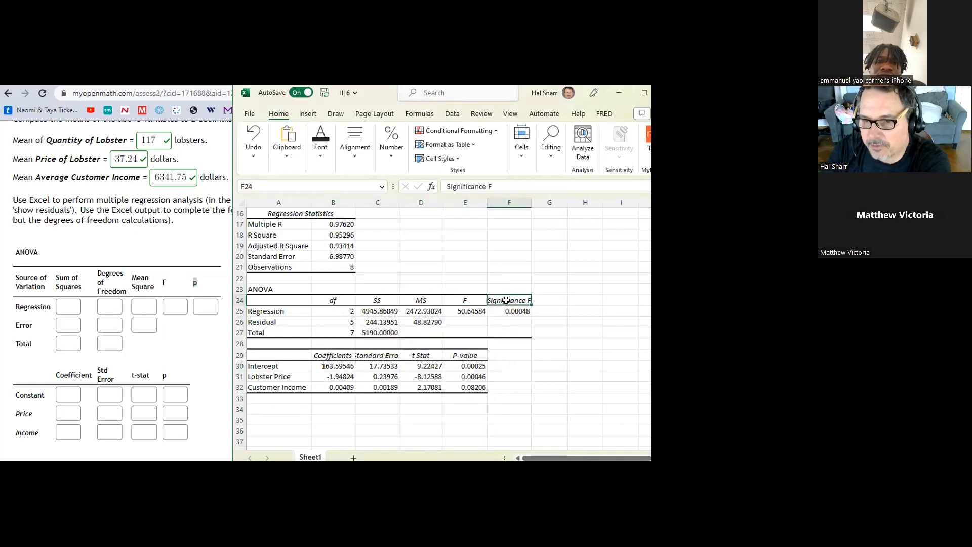
{"action": "type", "text": "p"}
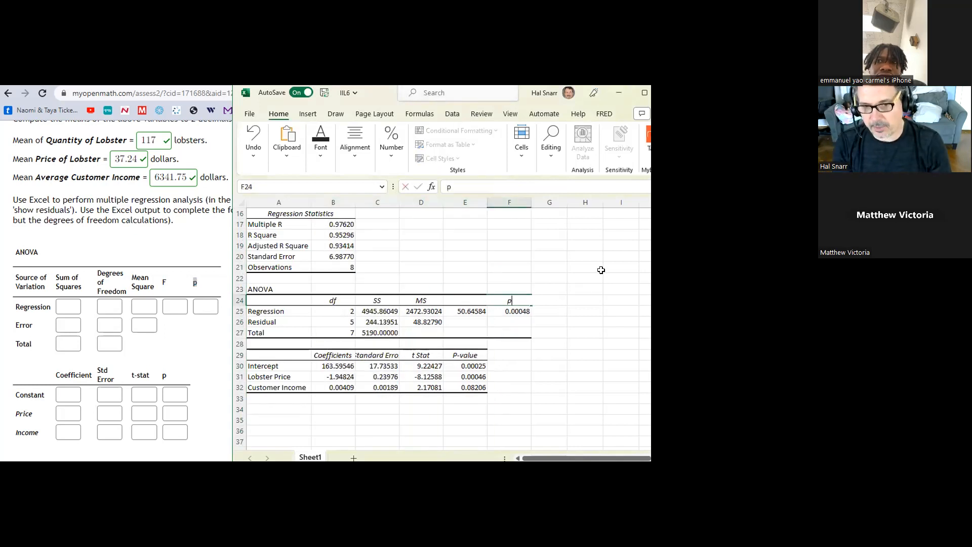
{"action": "type", "text": "-value"}
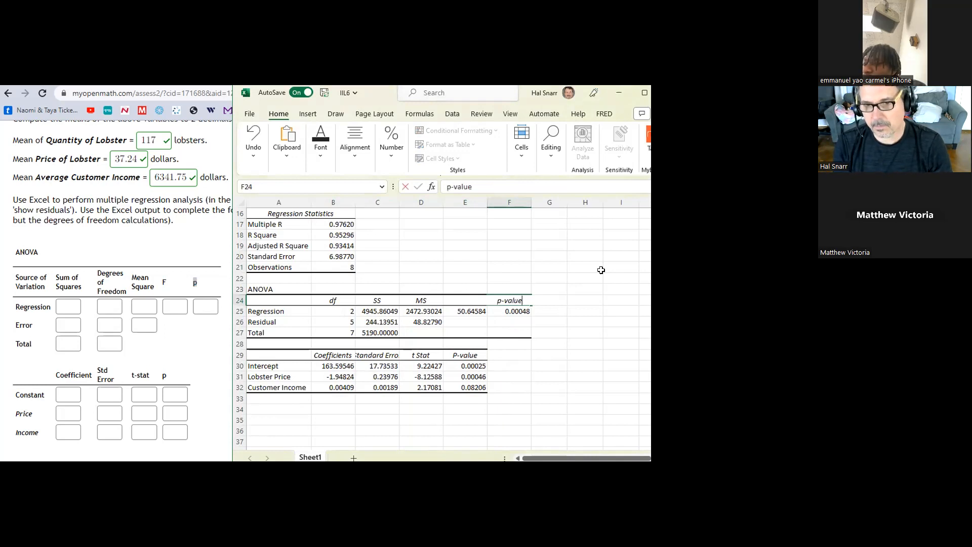
{"action": "key", "text": "Return"}
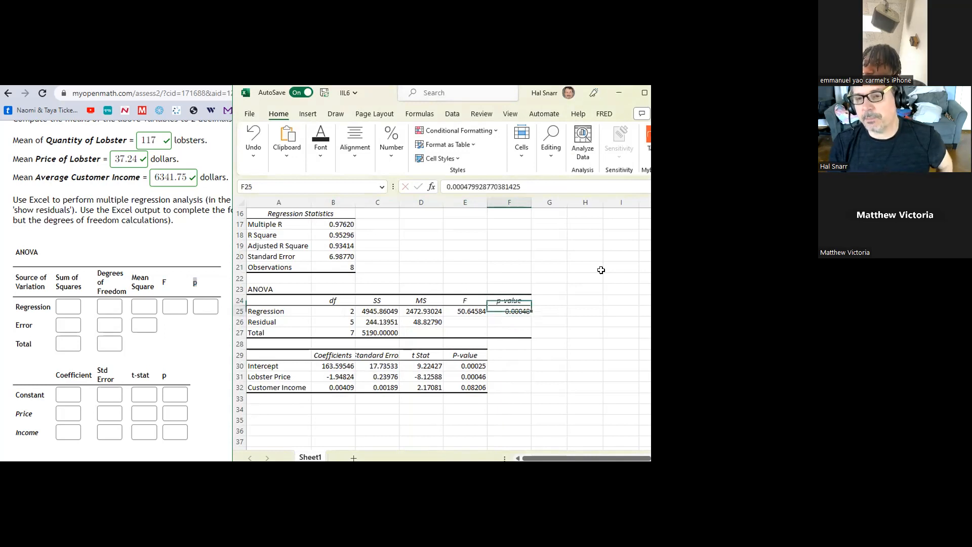
{"action": "key", "text": "Left"}
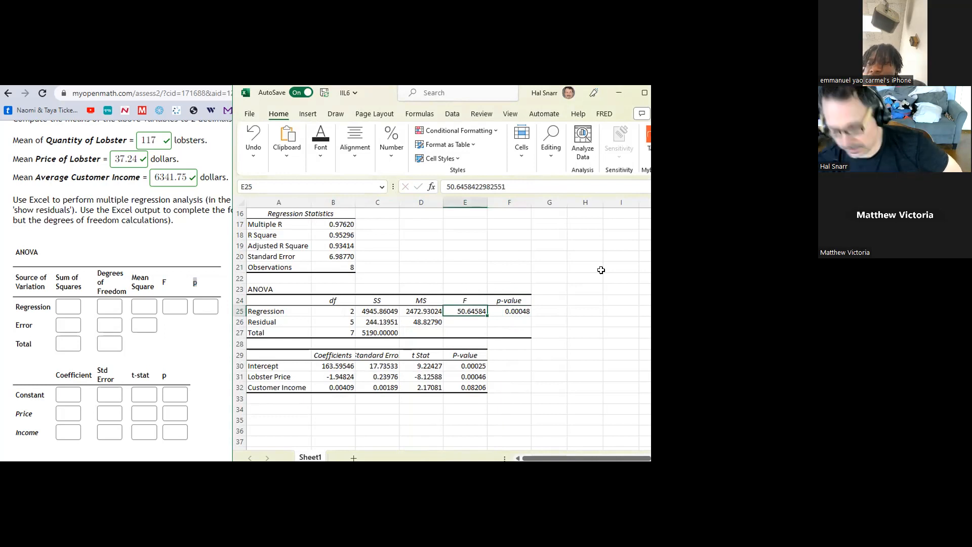
{"action": "key", "text": "Up"}
{"action": "key", "text": "Right"}
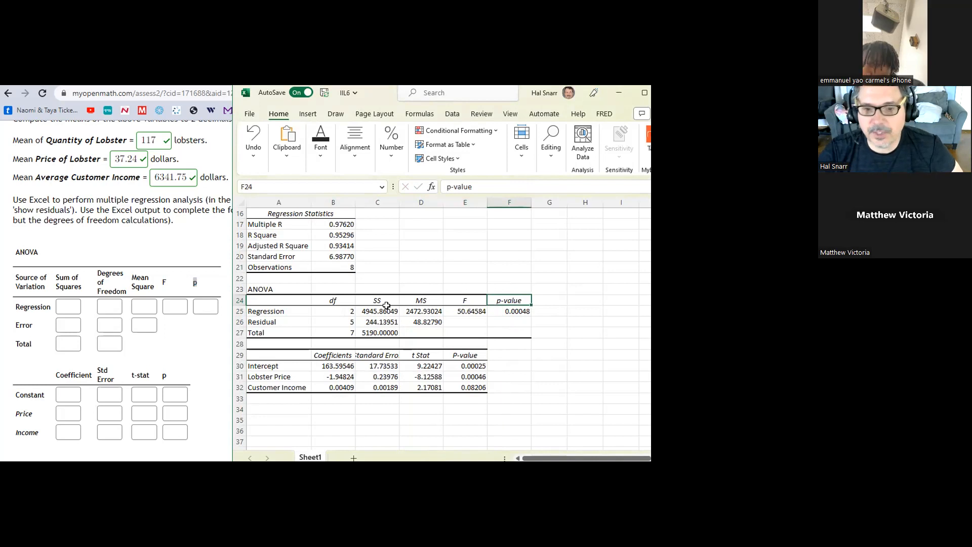
- Rename the F heading in cell E24 of the ANOVA table as F-stat
{"action": "double_click", "coordinate": [466, 301]}
{"action": "type", "text": "-stat"}
{"action": "key", "text": "Return"}
{"action": "key", "text": "Up"}
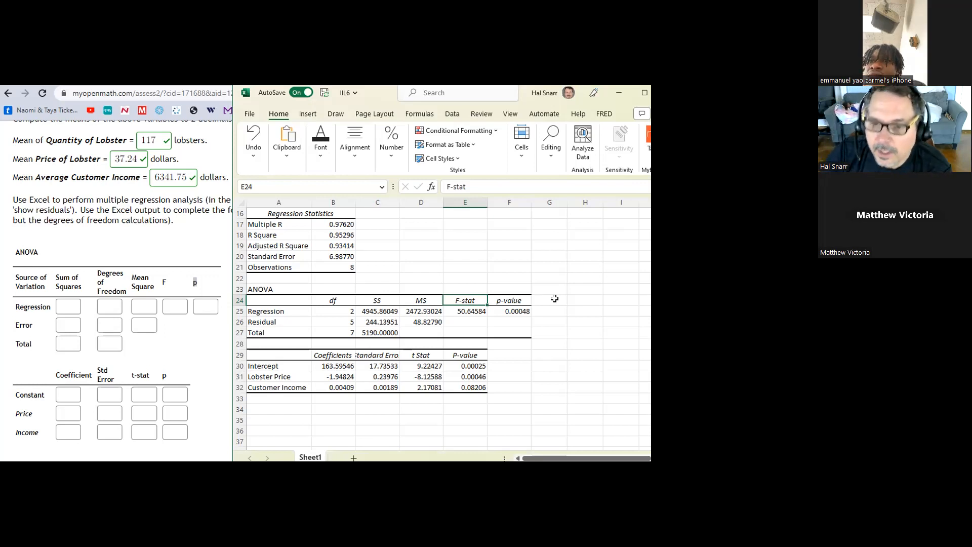
- Examine the ANOVA table's p-value, F-stat, regression and residual degrees of freedom, and the Residual row label
{"action": "left_click", "coordinate": [513, 307]}
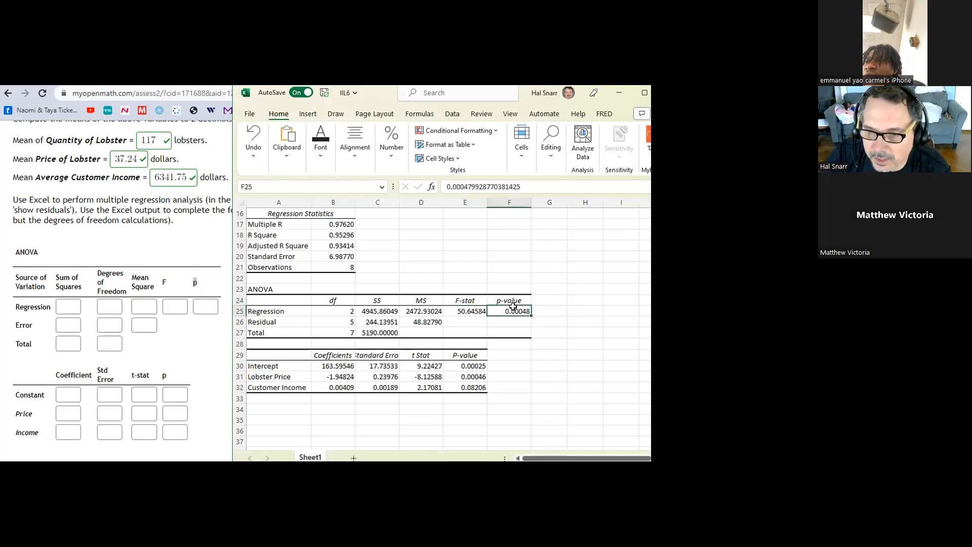
{"action": "left_click", "coordinate": [468, 310]}
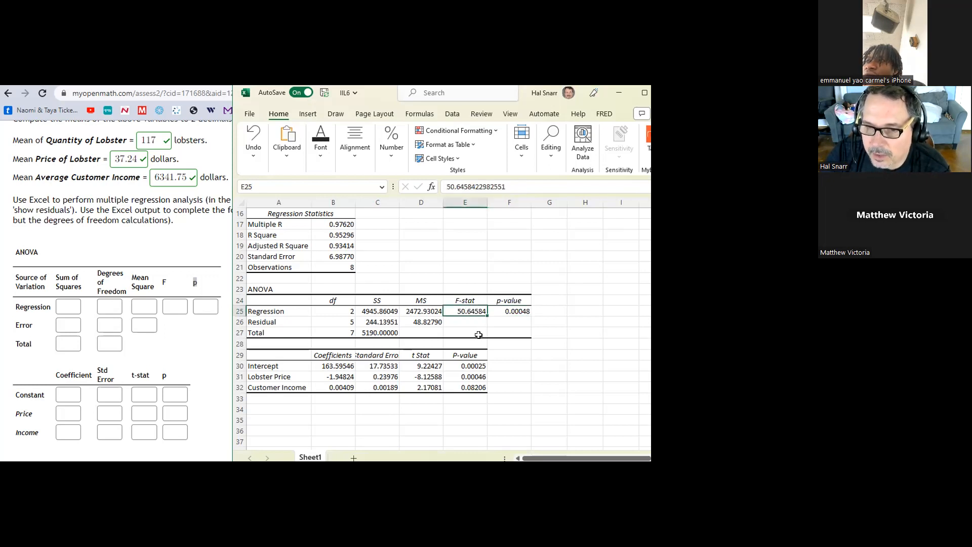
{"action": "left_click", "coordinate": [340, 310]}
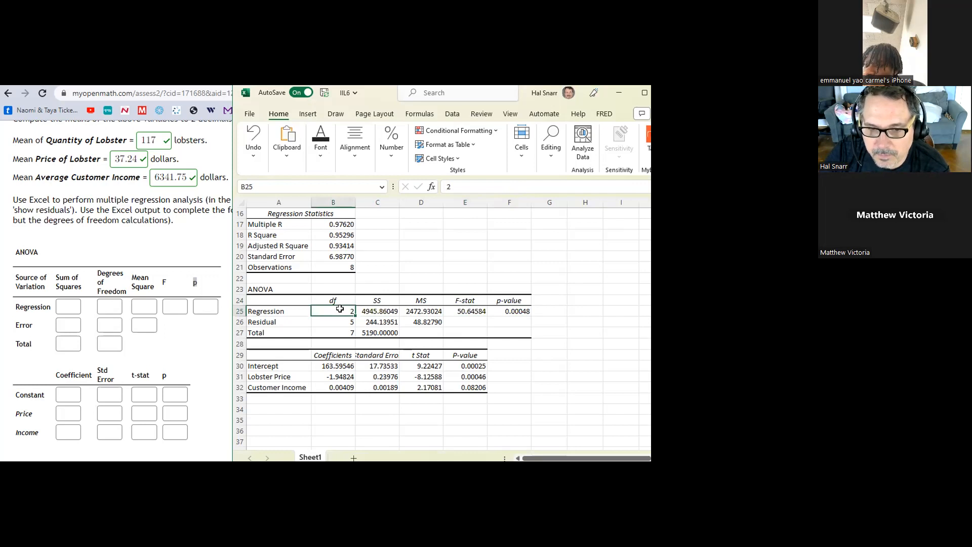
{"action": "left_click", "coordinate": [339, 320]}
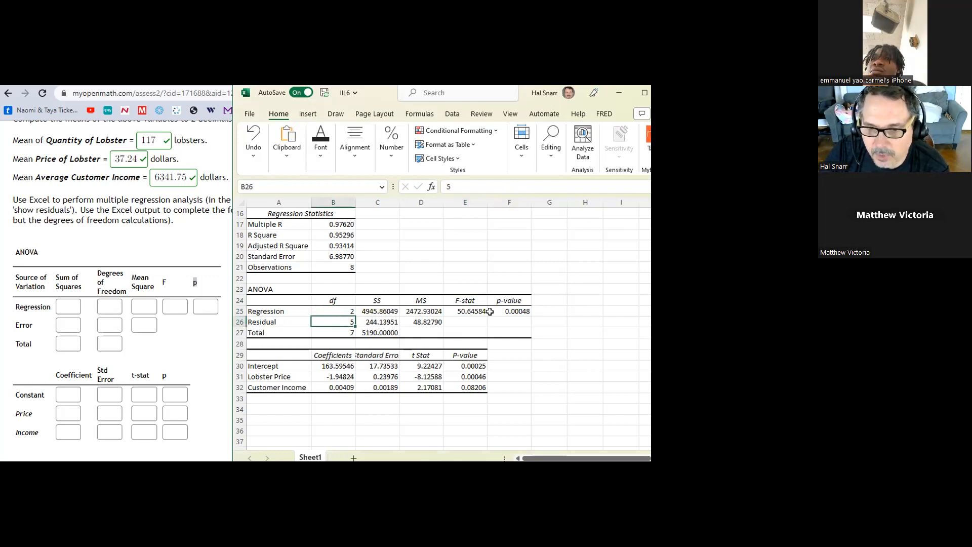
{"action": "left_click", "coordinate": [507, 308]}
{"action": "left_click", "coordinate": [458, 310]}
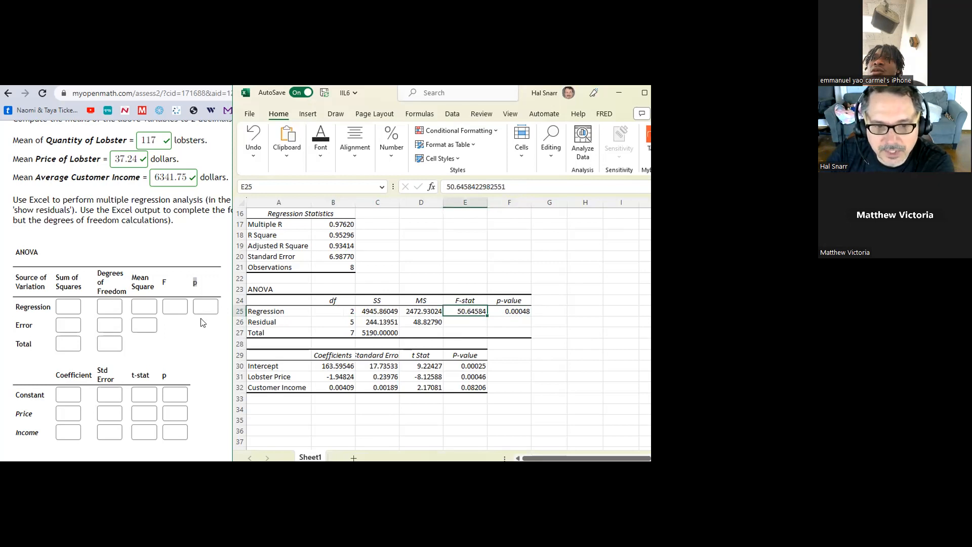
{"action": "left_click", "coordinate": [256, 322]}
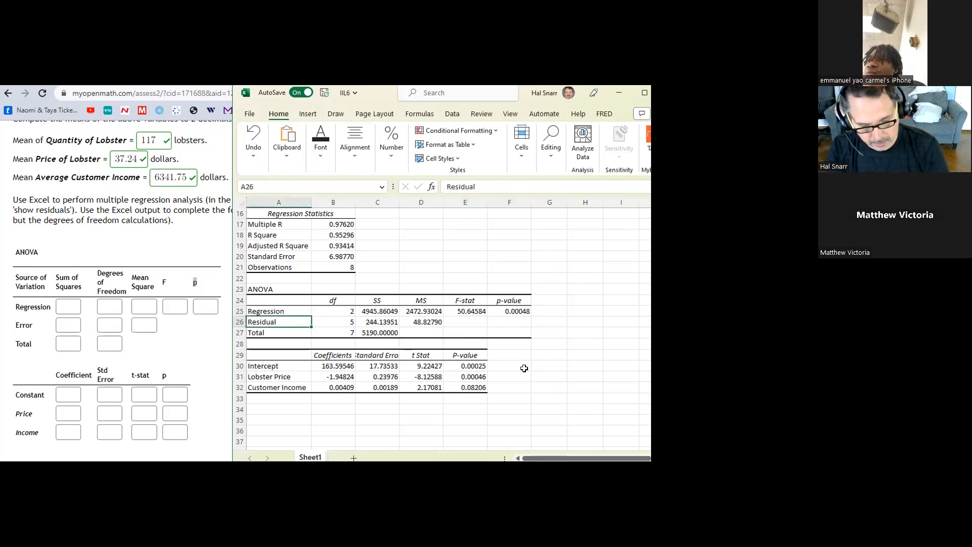
- Rename the ANOVA table's Residual row label as Error and color it and the F-stat and p-value headings red
{"action": "type", "text": "Error"}
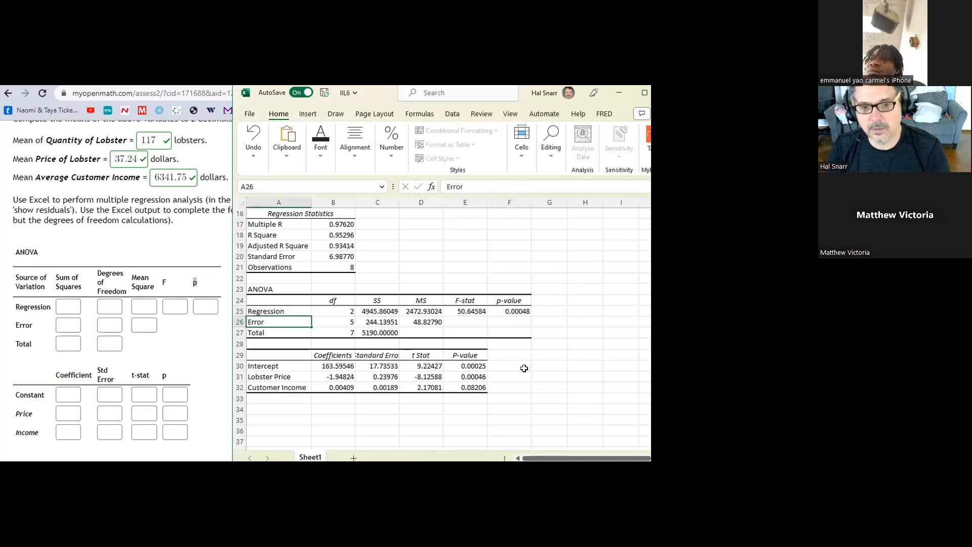
{"action": "key", "text": "Return"}
{"action": "left_click", "coordinate": [268, 322]}
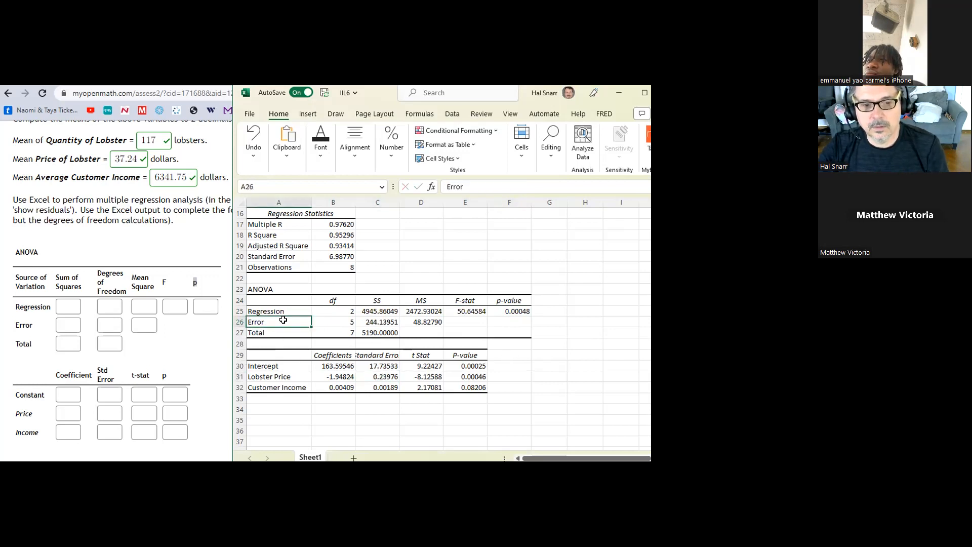
{"action": "left_click", "coordinate": [470, 301], "text": "ctrl"}
{"action": "left_click", "coordinate": [506, 301], "text": "ctrl"}
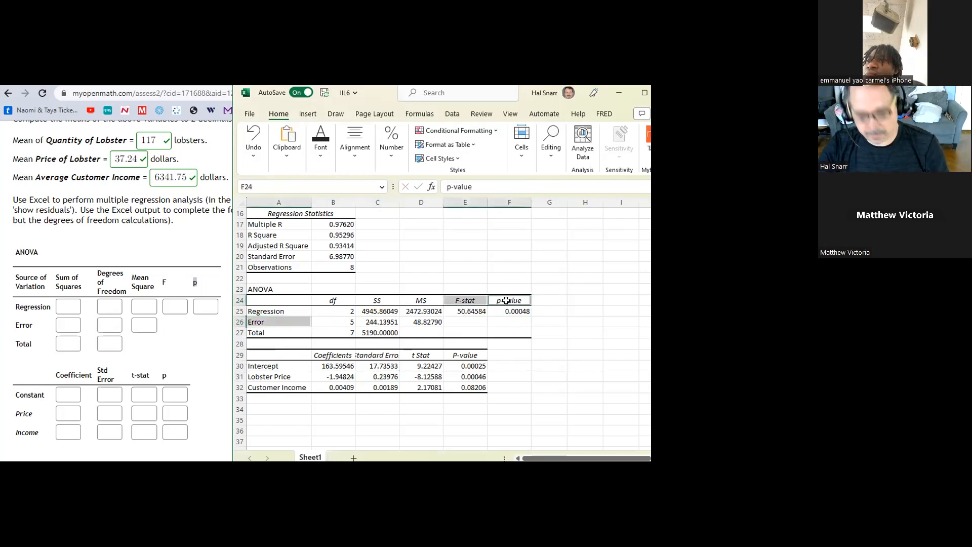
{"action": "left_click", "coordinate": [320, 148]}
{"action": "left_click", "coordinate": [413, 202]}
{"action": "left_click", "coordinate": [550, 386]}
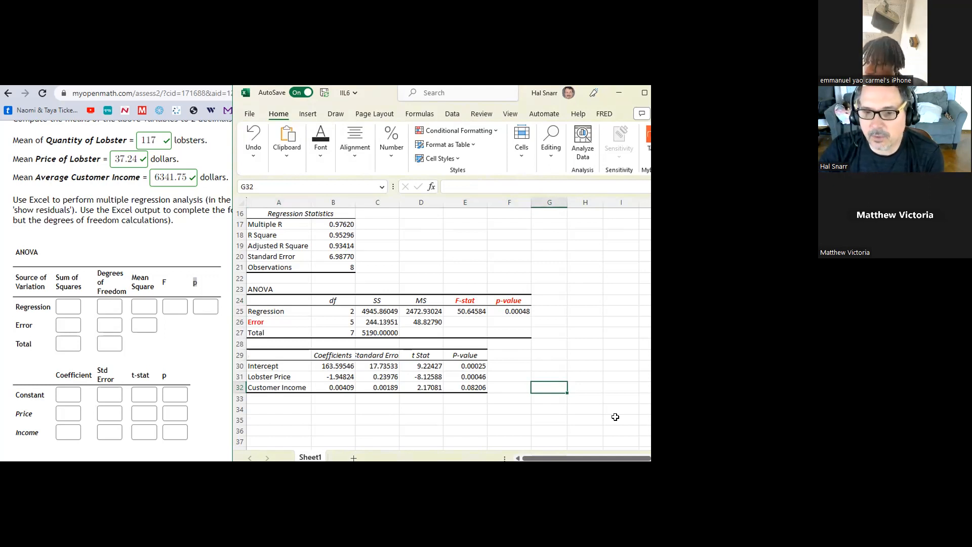
- Review the relabelled ANOVA entries and compare the SS and df columns with the question's Sum of Squares and Degrees of Freedom columns
{"action": "left_click", "coordinate": [460, 299]}
{"action": "left_click", "coordinate": [514, 302]}
{"action": "left_click", "coordinate": [268, 324]}
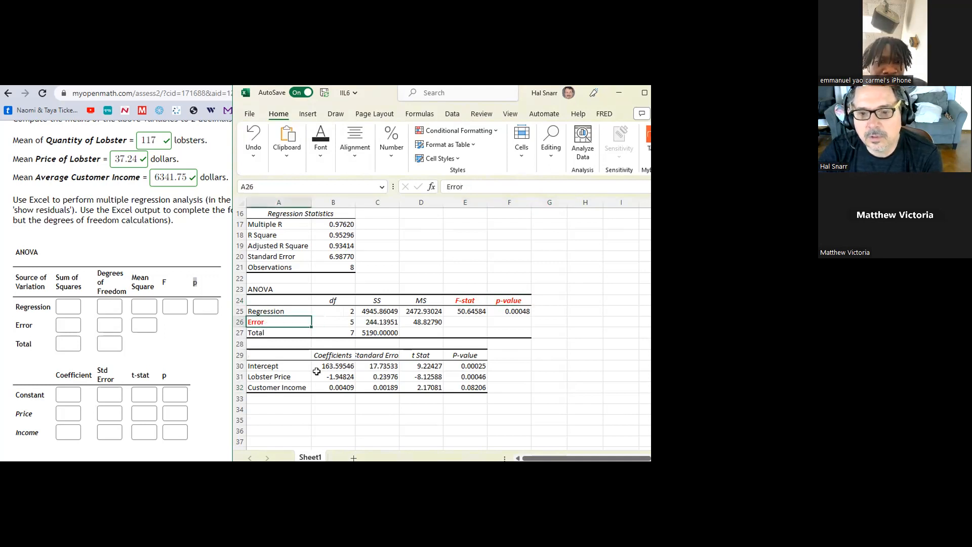
{"action": "left_click", "coordinate": [461, 301]}
{"action": "left_click", "coordinate": [522, 304]}
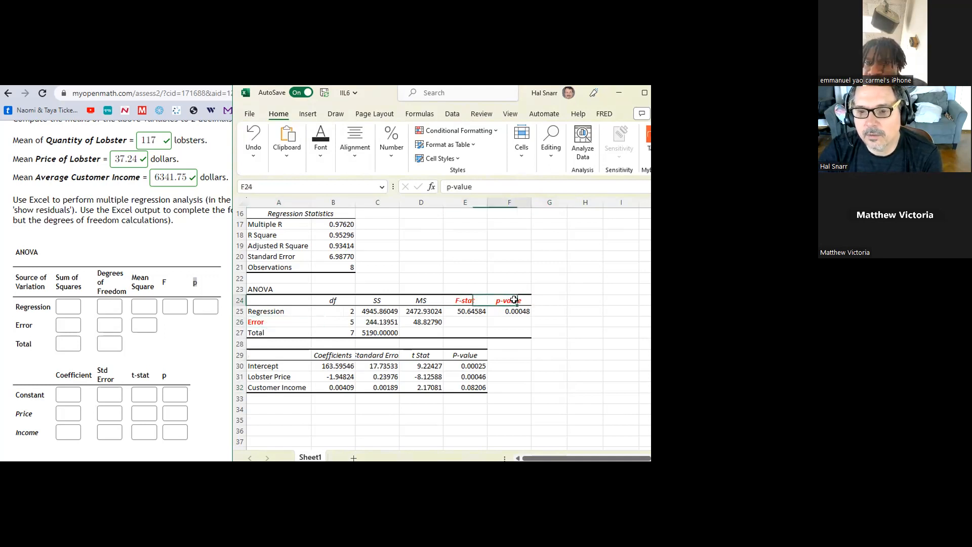
{"action": "left_click", "coordinate": [262, 321]}
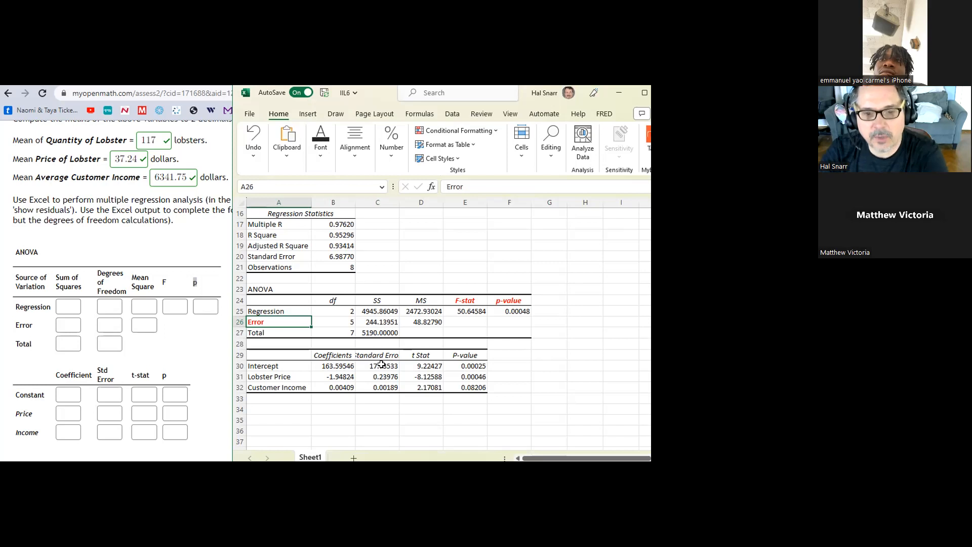
{"action": "left_click", "coordinate": [370, 300]}
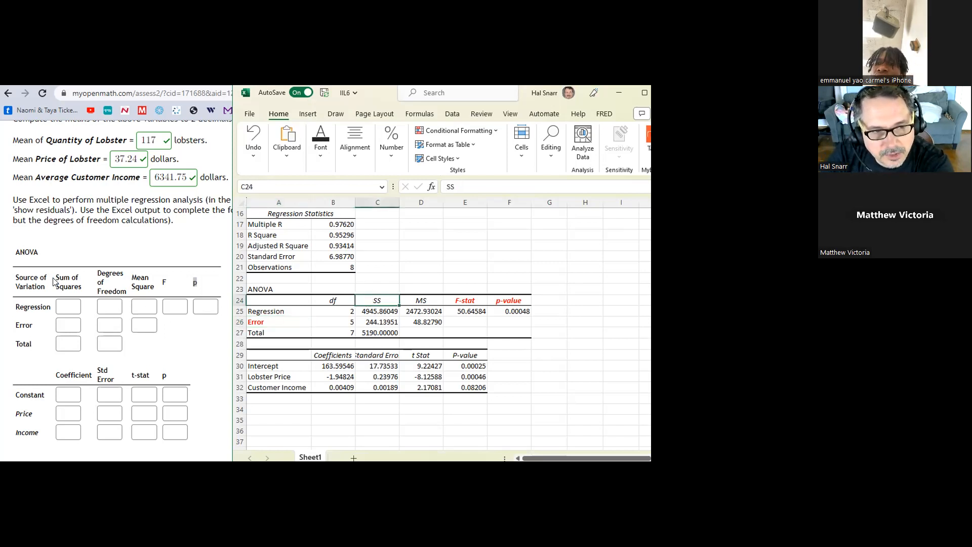
{"action": "left_click_drag", "start_coordinate": [379, 303], "coordinate": [380, 333]}
{"action": "left_click_drag", "start_coordinate": [384, 298], "coordinate": [380, 333]}
{"action": "left_click_drag", "start_coordinate": [335, 300], "coordinate": [338, 333]}
{"action": "left_click_drag", "start_coordinate": [376, 301], "coordinate": [376, 333]}
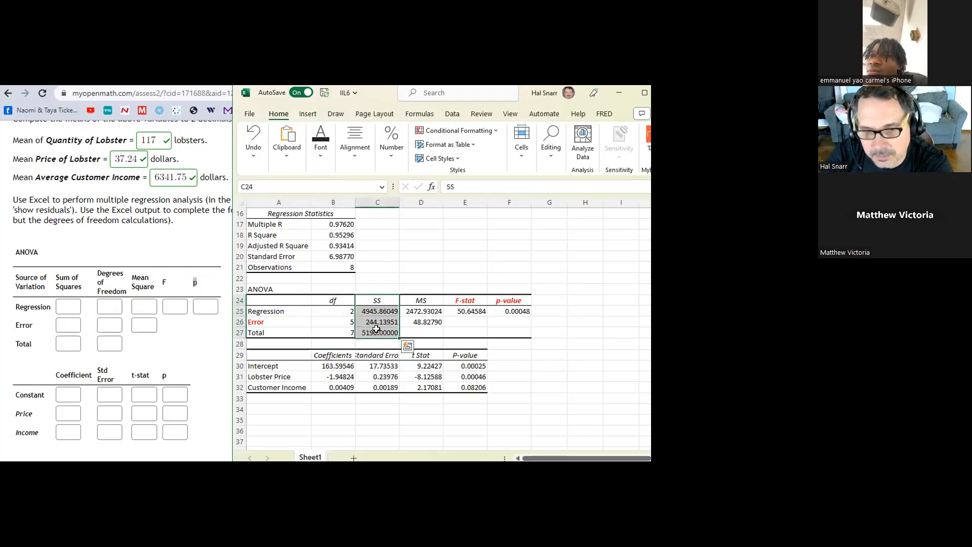
{"action": "left_click", "coordinate": [381, 304]}
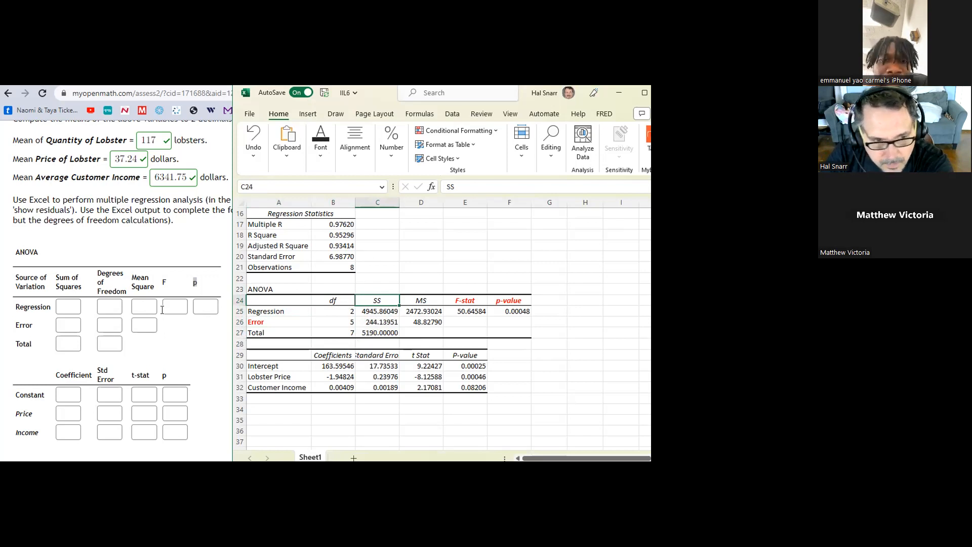
- Copy the regression SS value 4945.86049 from cell C25 into the Regression row's Sum of Squares answer
{"action": "left_click", "coordinate": [67, 305]}
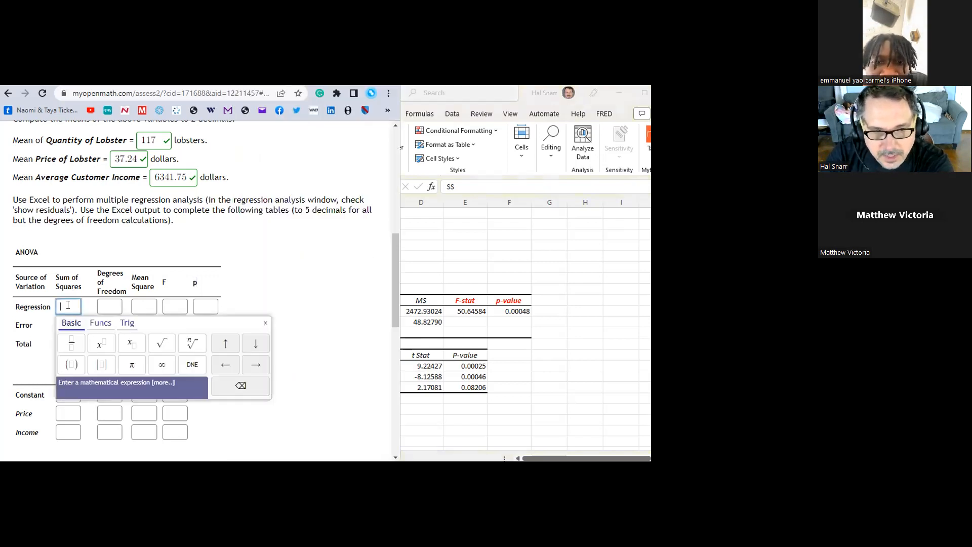
{"action": "left_click_drag", "start_coordinate": [401, 312], "coordinate": [294, 313]}
{"action": "left_click", "coordinate": [387, 312]}
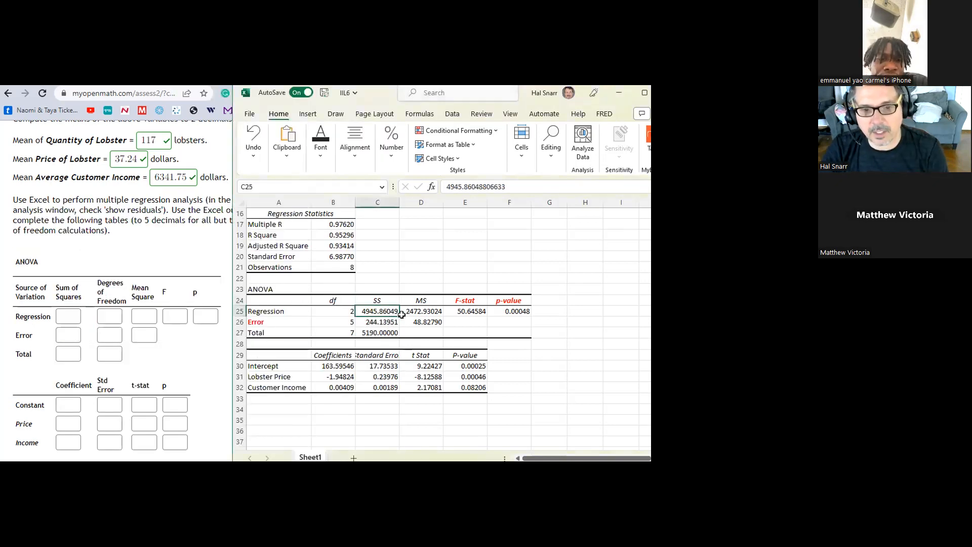
{"action": "key", "text": "ctrl+c"}
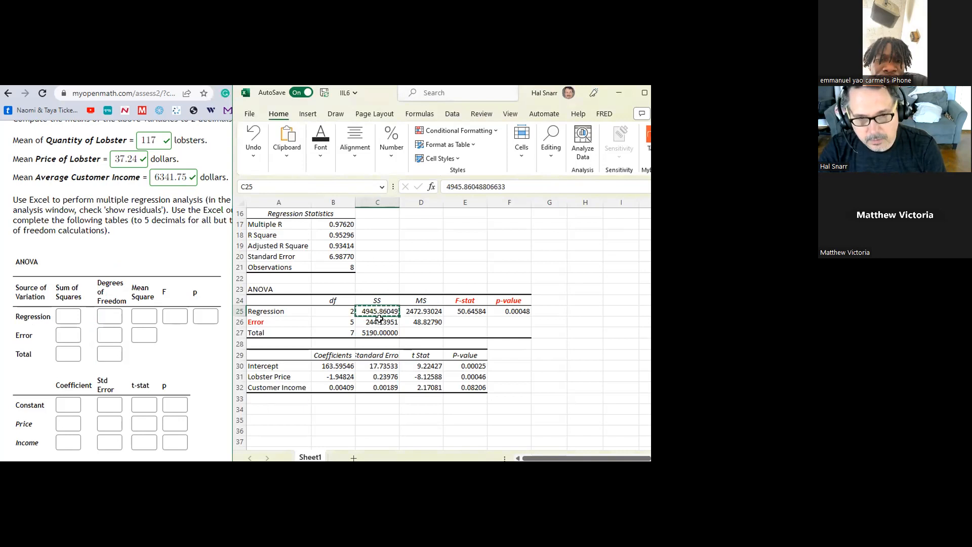
{"action": "left_click", "coordinate": [61, 315]}
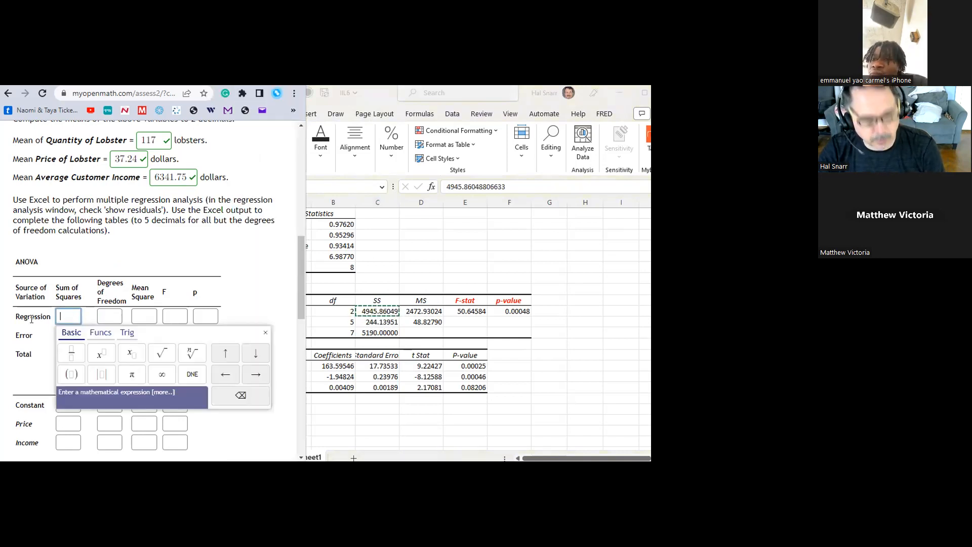
{"action": "key", "text": "ctrl+v"}
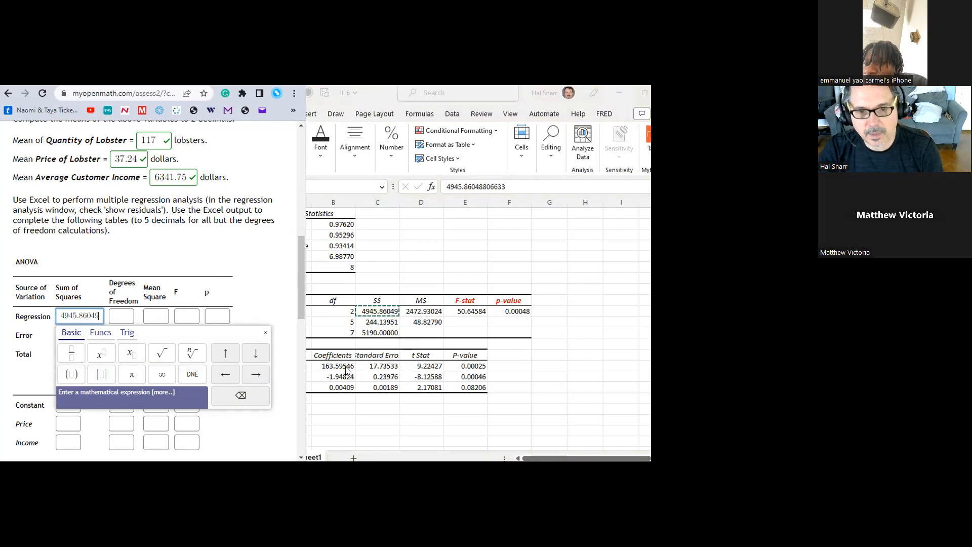
- Copy the error SS value 244.13951 from cell C26 into the Error row's Sum of Squares answer
{"action": "left_click", "coordinate": [393, 324]}
{"action": "key", "text": "ctrl+c"}
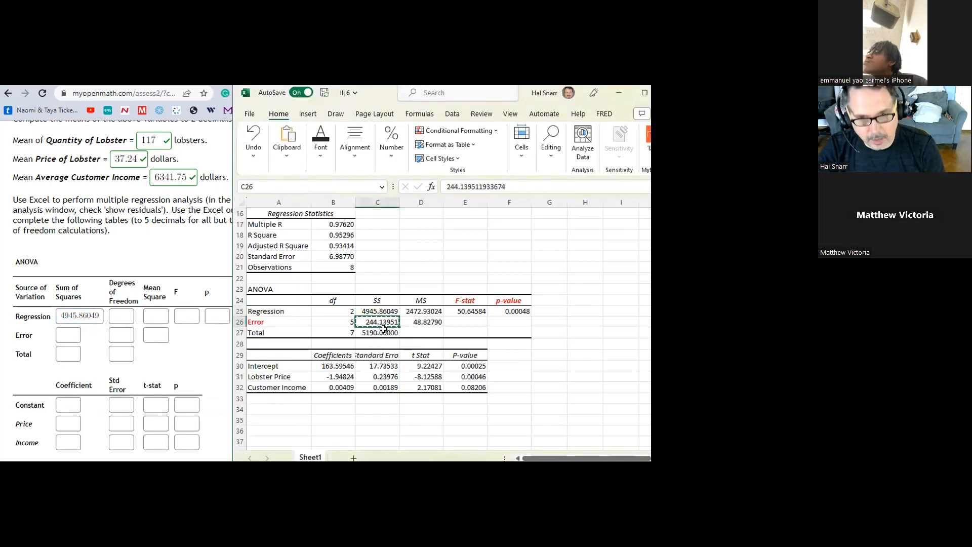
{"action": "left_click", "coordinate": [70, 334]}
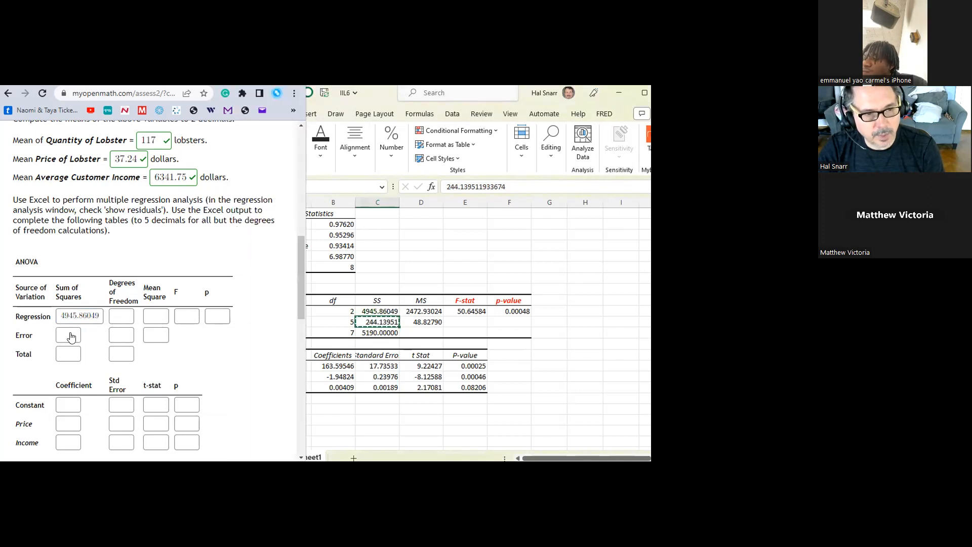
{"action": "left_click", "coordinate": [122, 315]}
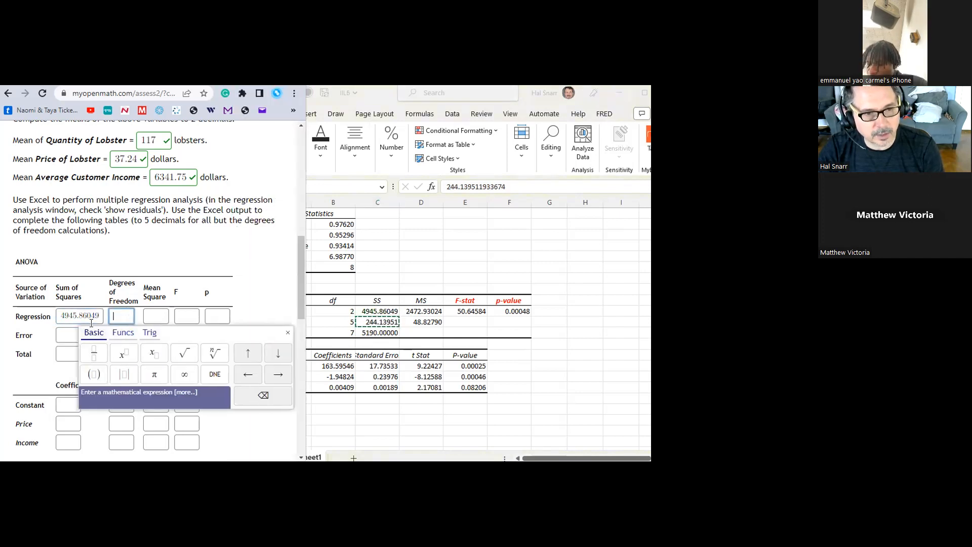
{"action": "left_click", "coordinate": [63, 332]}
{"action": "key", "text": "ctrl+v"}
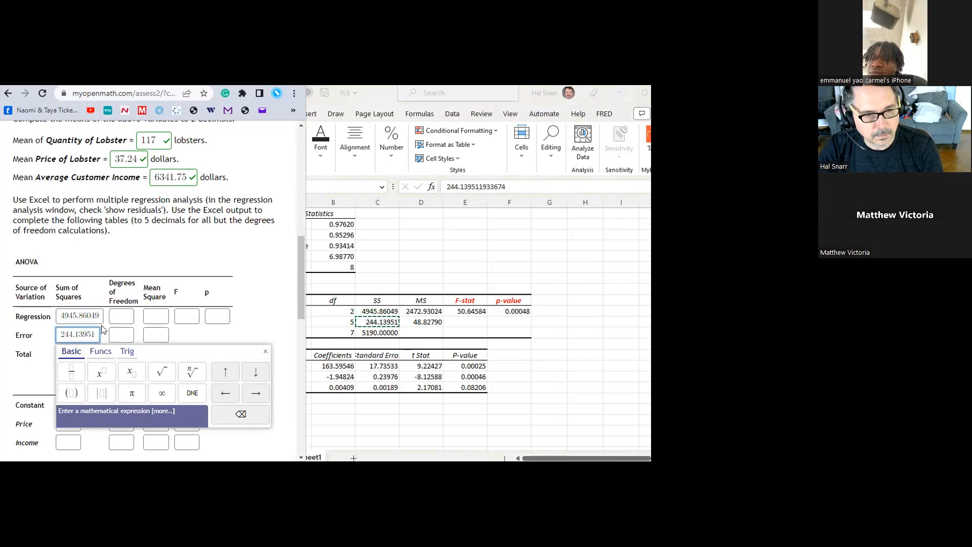
- Copy the total SS value 5190.00000 from cell C27 into the Total row's Sum of Squares answer
{"action": "left_click", "coordinate": [67, 354]}
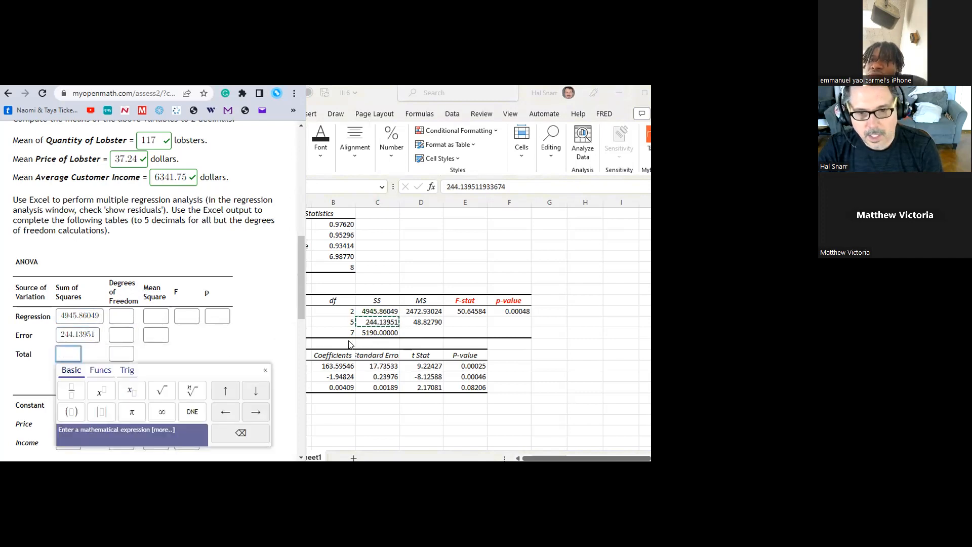
{"action": "left_click", "coordinate": [375, 333]}
{"action": "key", "text": "ctrl+c"}
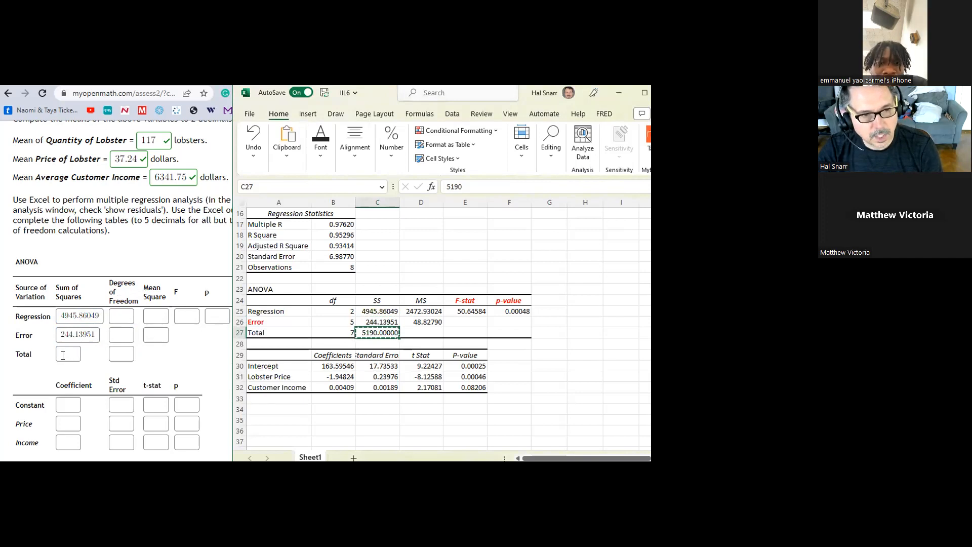
{"action": "left_click", "coordinate": [63, 356]}
{"action": "key", "text": "ctrl+v"}
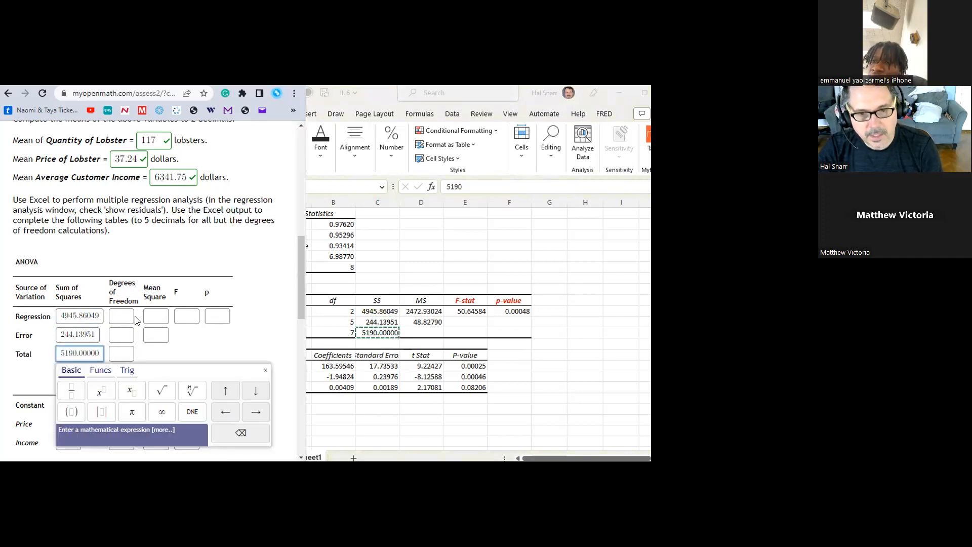
- Enter the degrees of freedom as 2 for Regression, 5 for Error and 7 for Total
{"action": "left_click", "coordinate": [121, 316]}
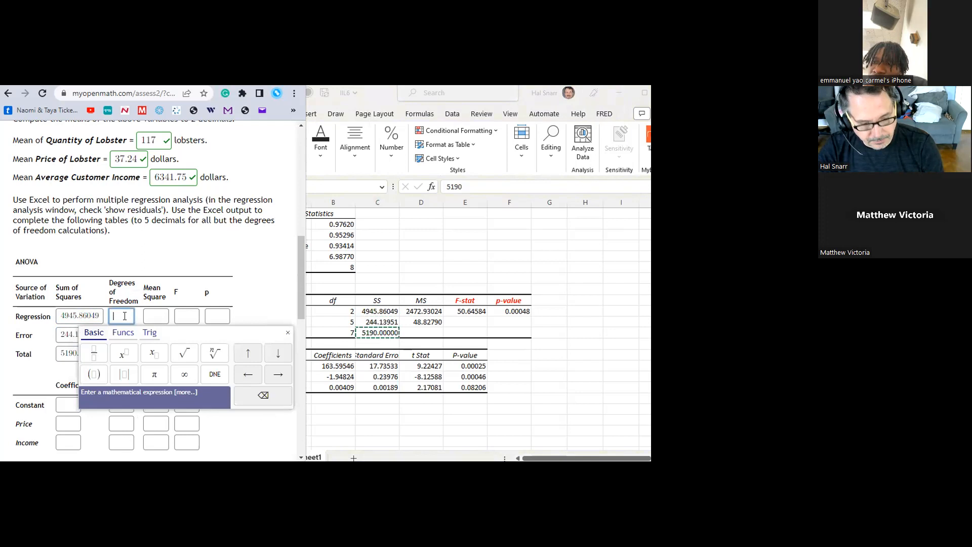
{"action": "type", "text": "2"}
{"action": "left_click", "coordinate": [179, 304]}
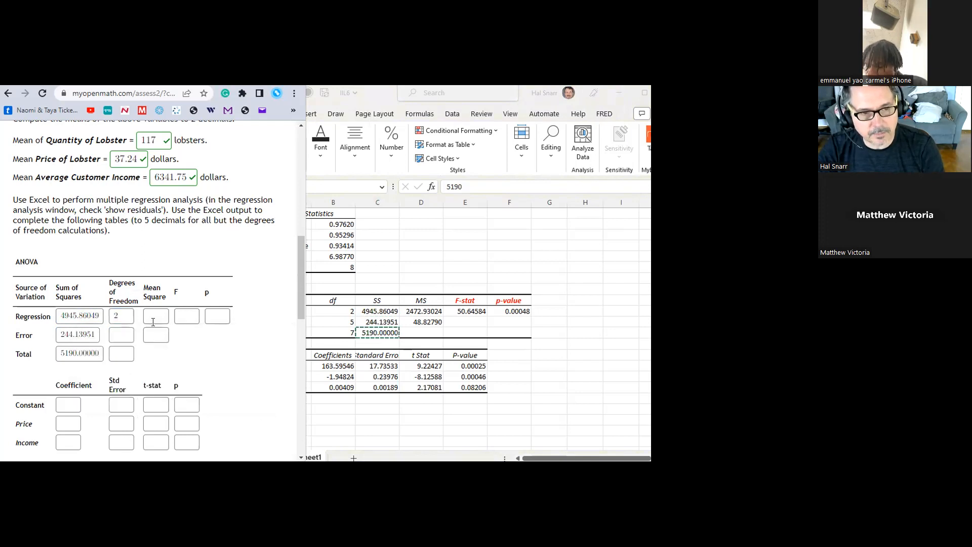
{"action": "left_click", "coordinate": [117, 333]}
{"action": "type", "text": "5"}
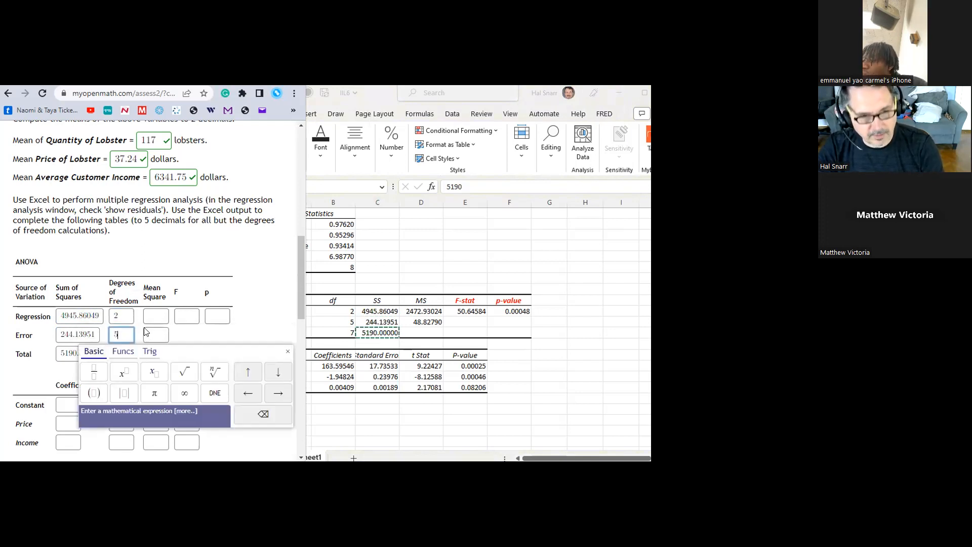
{"action": "left_click", "coordinate": [177, 303]}
{"action": "left_click", "coordinate": [122, 349]}
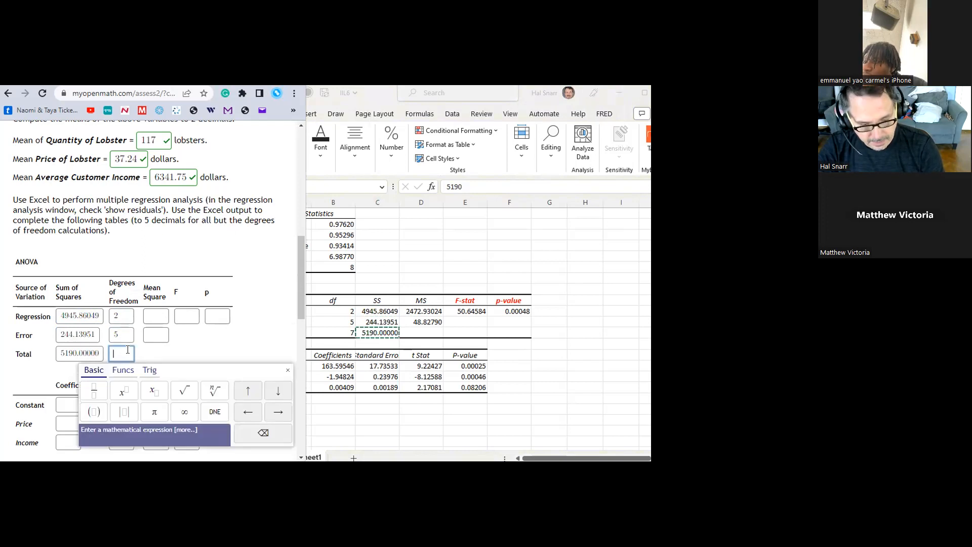
{"action": "type", "text": "7"}
{"action": "left_click", "coordinate": [195, 337]}
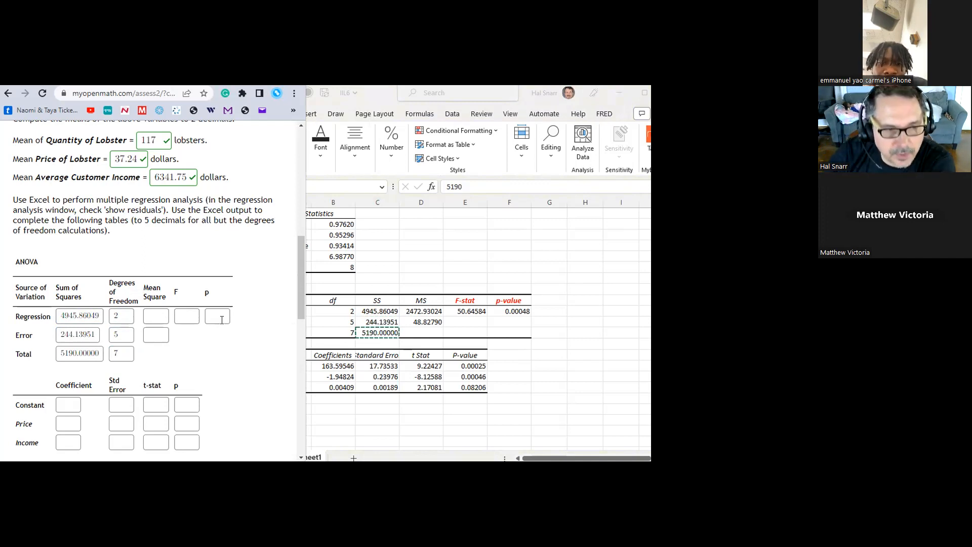
- Highlight the Lobster Price and Customer Income data in C1:D9 with yellow fill
{"action": "left_click", "coordinate": [122, 314]}
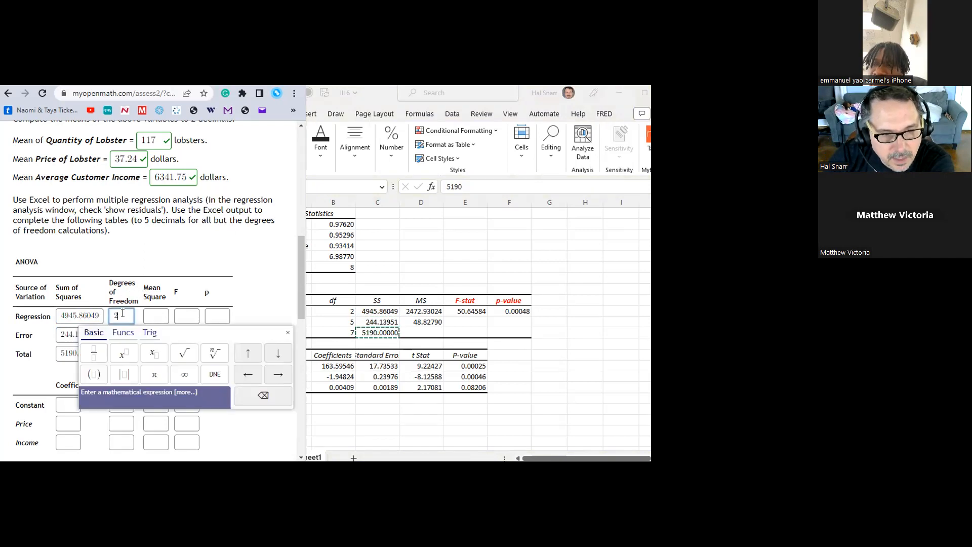
{"action": "left_click", "coordinate": [450, 409]}
{"action": "scroll", "coordinate": [446, 306], "scroll_direction": "up", "scroll_amount": 5}
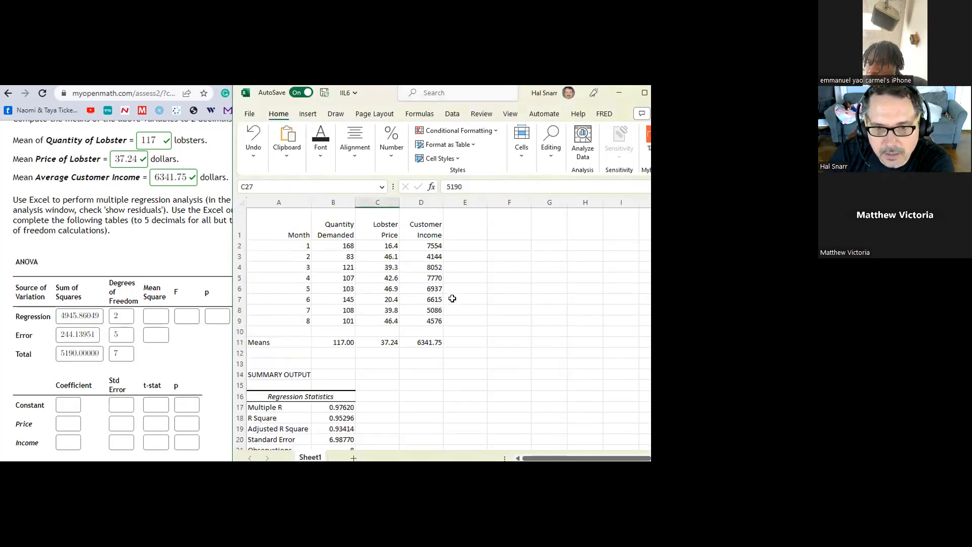
{"action": "left_click_drag", "start_coordinate": [376, 229], "coordinate": [413, 320]}
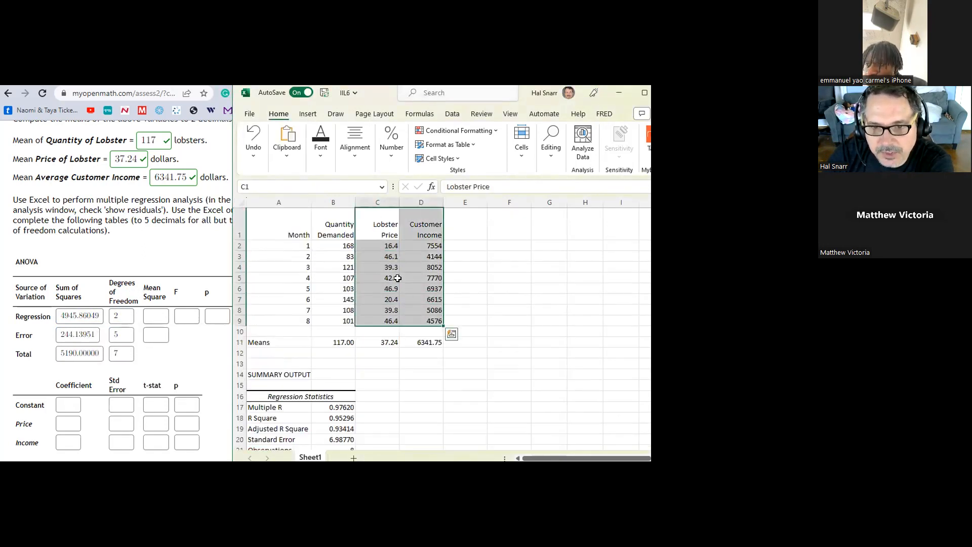
{"action": "left_click", "coordinate": [320, 150]}
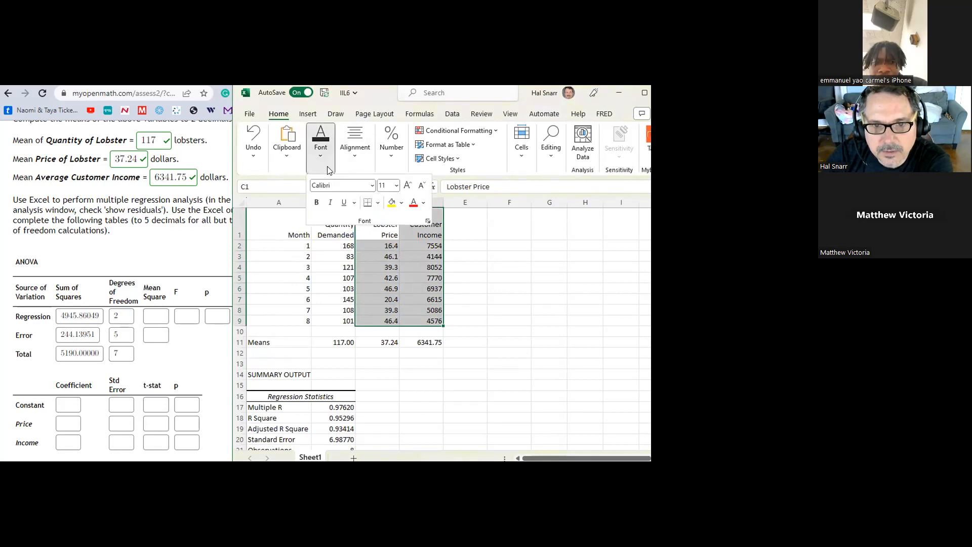
{"action": "left_click", "coordinate": [392, 206]}
{"action": "left_click", "coordinate": [508, 278]}
- Fill the Quantity Demanded data in B1:B9 with a medium purple chosen from the extended standard colors
{"action": "left_click_drag", "start_coordinate": [329, 210], "coordinate": [337, 320]}
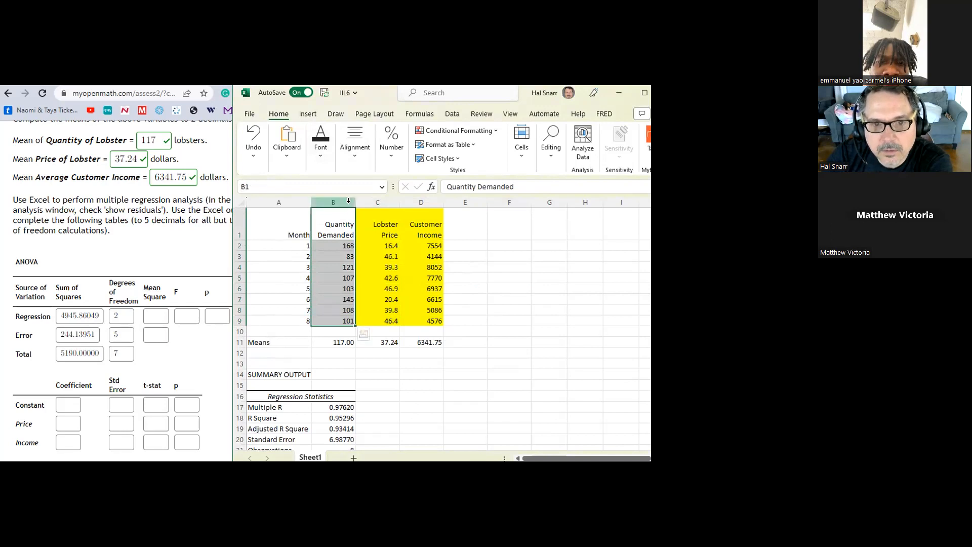
{"action": "left_click", "coordinate": [321, 151]}
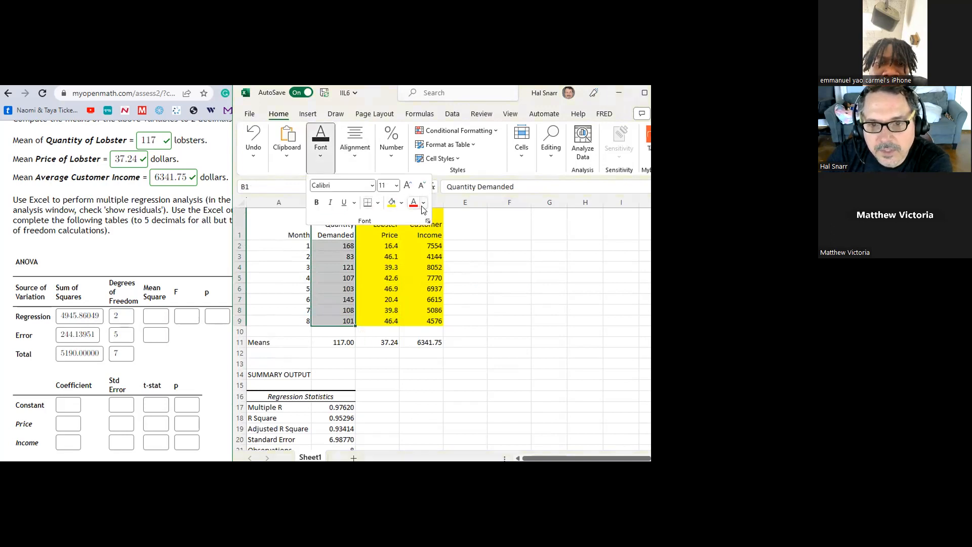
{"action": "left_click", "coordinate": [402, 203]}
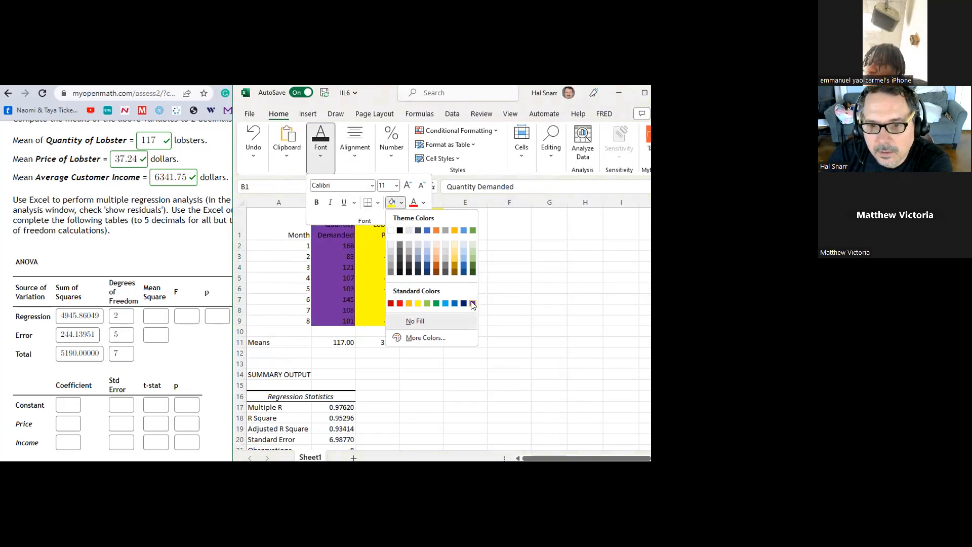
{"action": "left_click", "coordinate": [420, 337]}
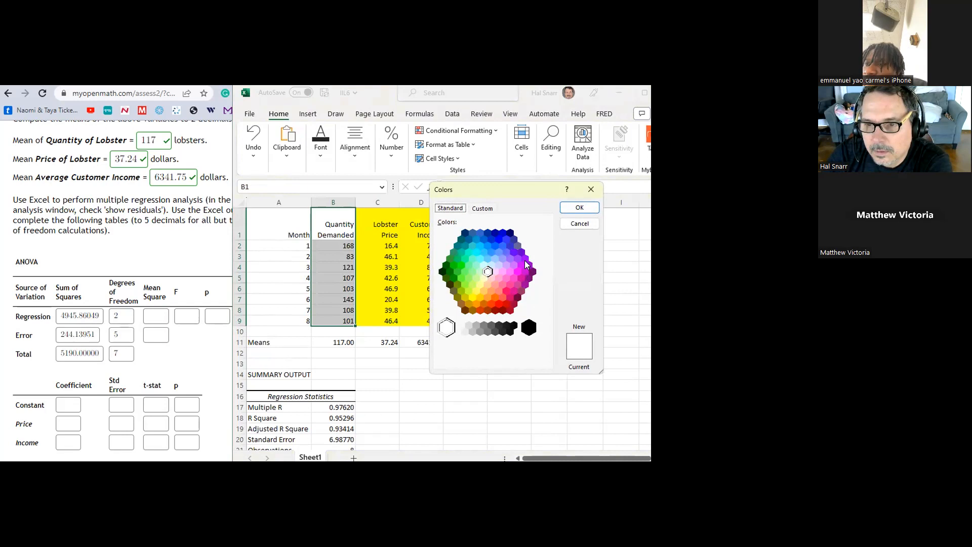
{"action": "left_click", "coordinate": [510, 259]}
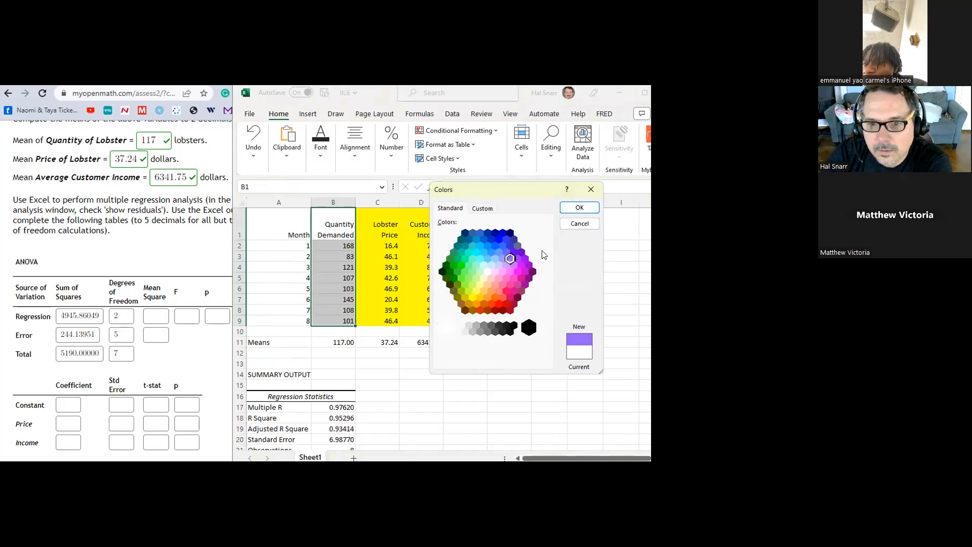
{"action": "left_click", "coordinate": [578, 207]}
{"action": "left_click", "coordinate": [524, 276]}
{"action": "left_click_drag", "start_coordinate": [334, 231], "coordinate": [339, 320]}
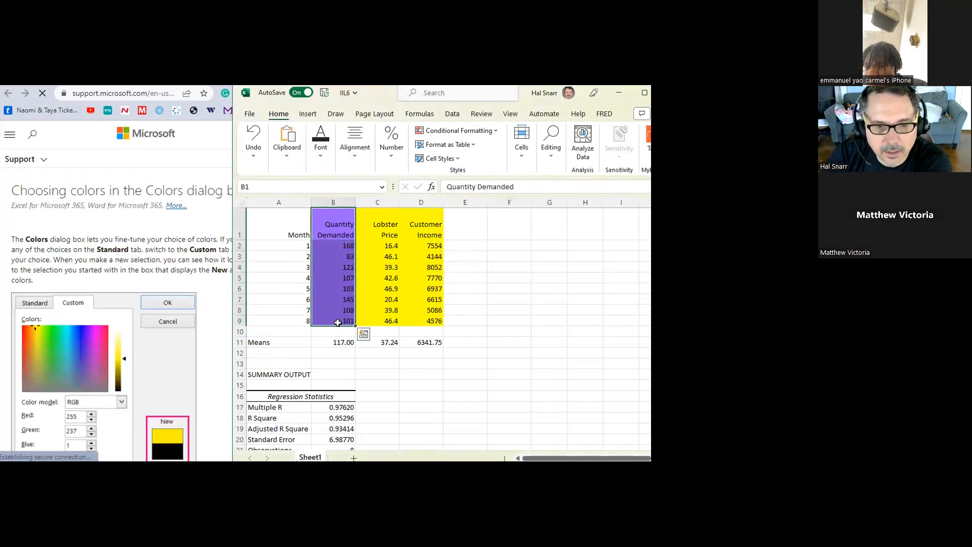
- Return the browser from the Microsoft support page to the MyOpenMath lobster question
{"action": "left_click", "coordinate": [169, 230]}
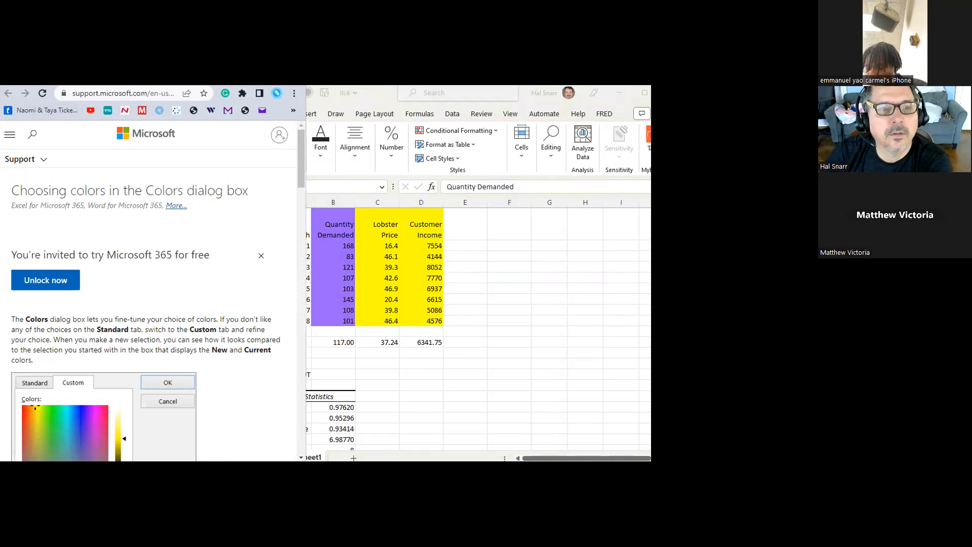
{"action": "left_click", "coordinate": [11, 127]}
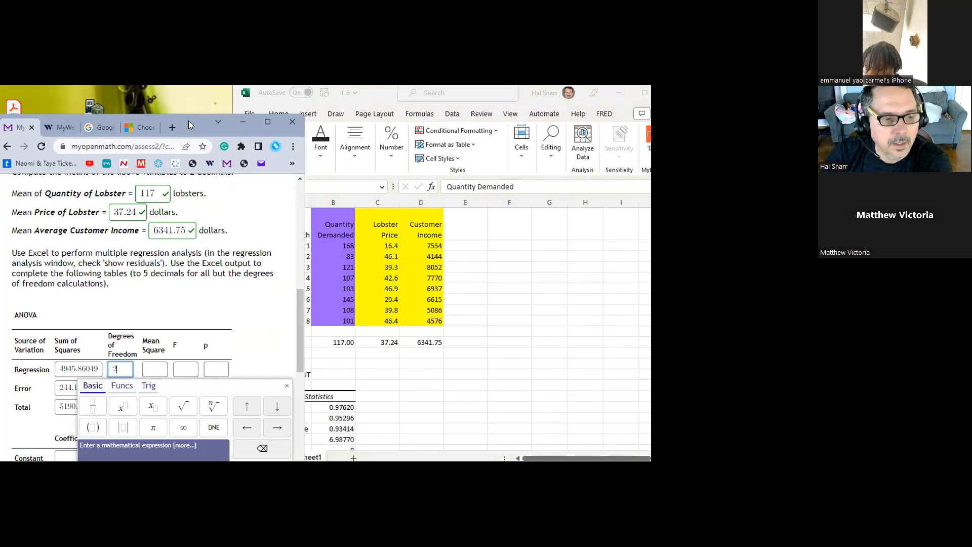
- Select the Quantity Demanded, Customer Income and Lobster Price data in turn to compare the dependent and independent variables
{"action": "left_click_drag", "start_coordinate": [339, 228], "coordinate": [342, 319]}
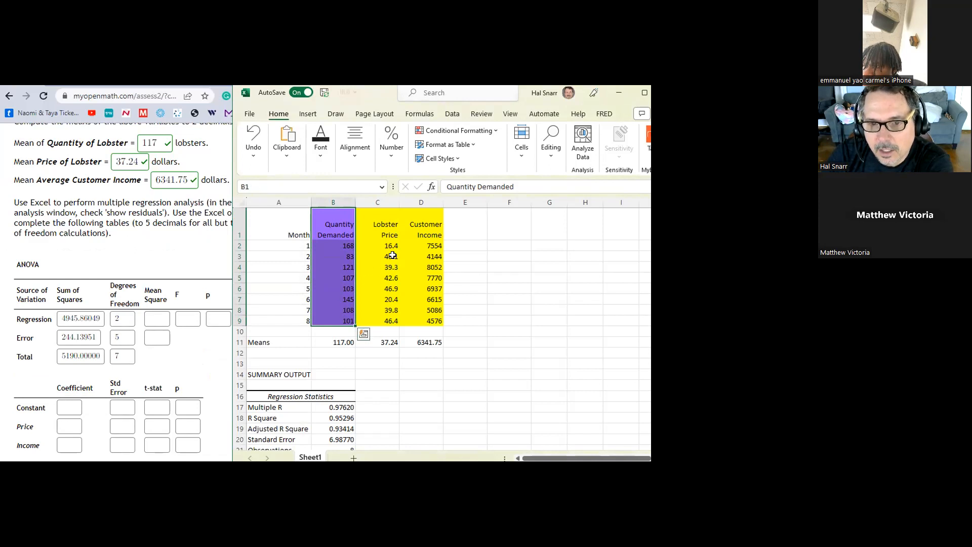
{"action": "left_click_drag", "start_coordinate": [428, 223], "coordinate": [423, 317]}
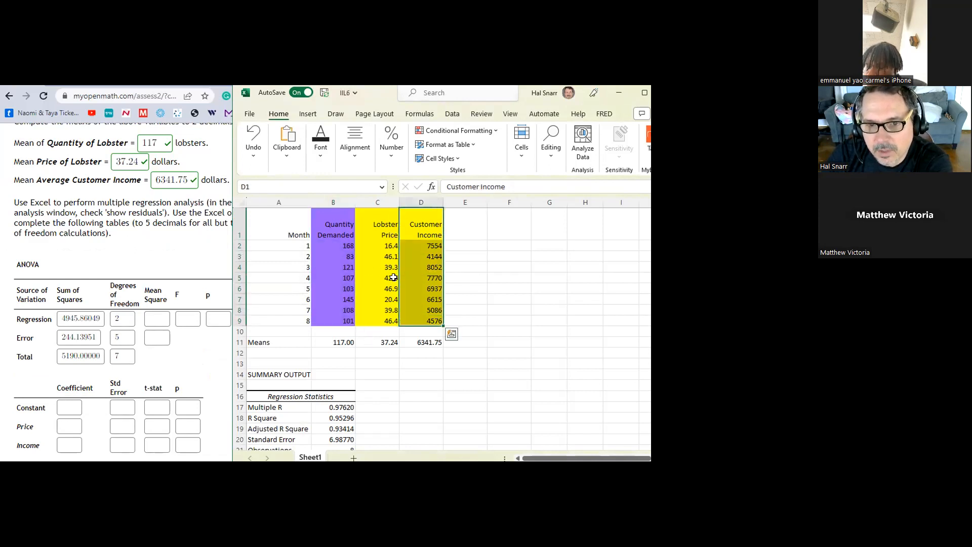
{"action": "left_click_drag", "start_coordinate": [377, 231], "coordinate": [370, 321]}
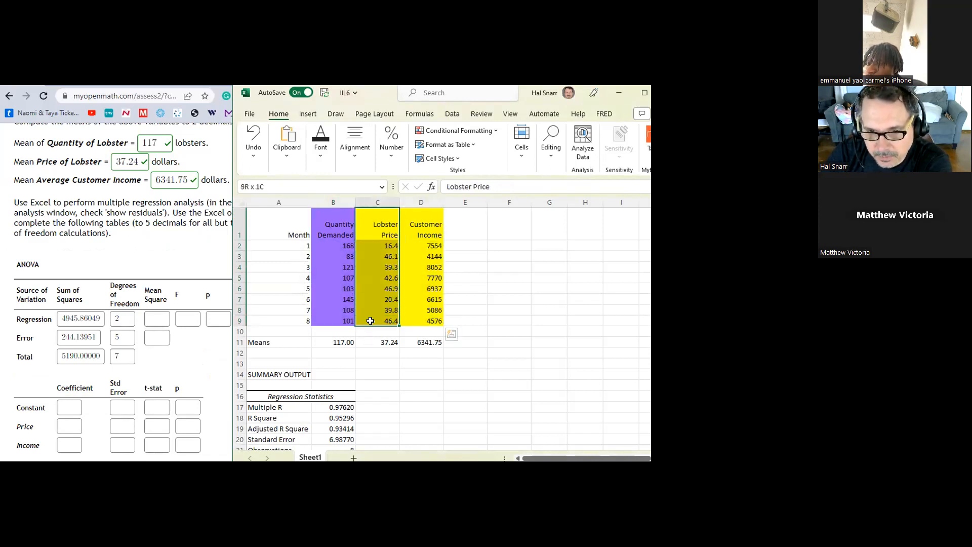
- Lighten the Quantity Demanded fill in B1:B9 to the custom pale purple #D8C5FF
{"action": "left_click_drag", "start_coordinate": [341, 217], "coordinate": [330, 320]}
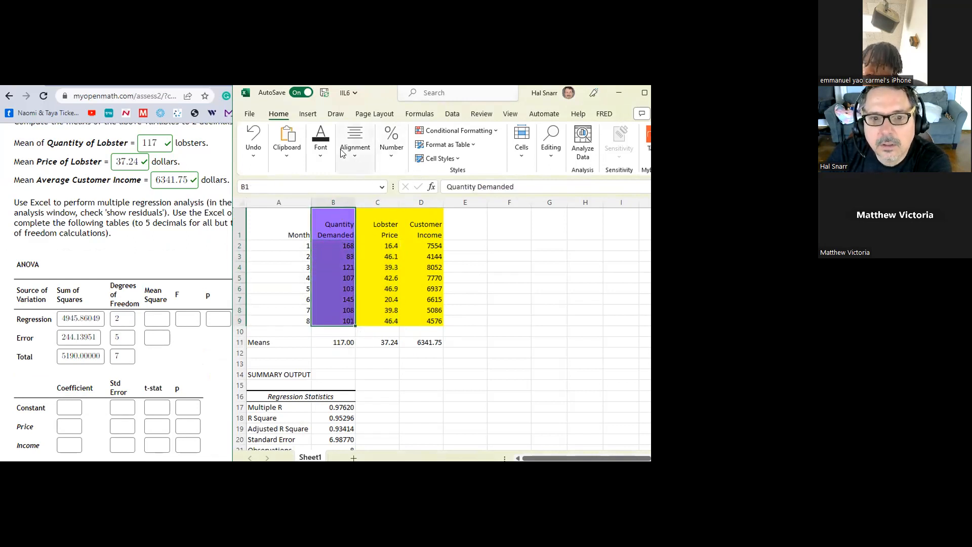
{"action": "left_click", "coordinate": [316, 157]}
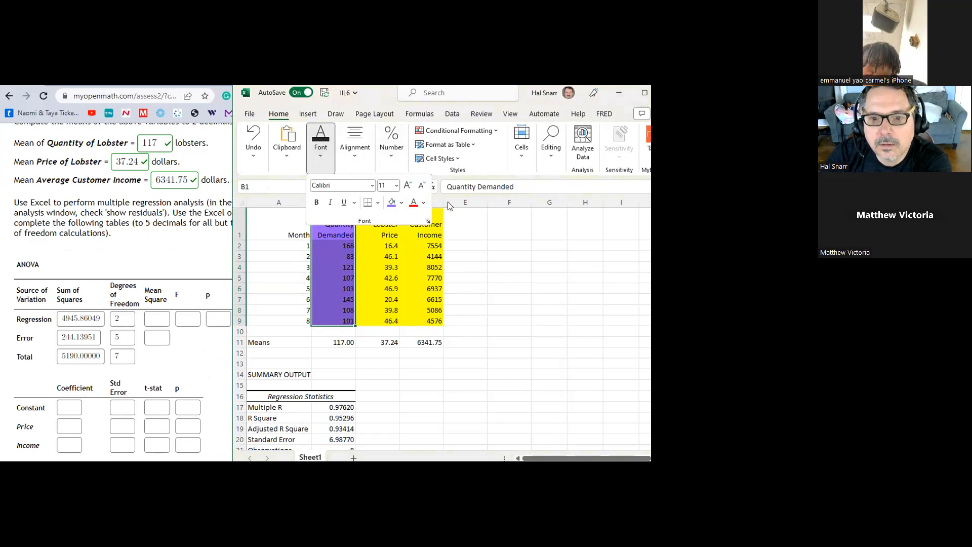
{"action": "left_click", "coordinate": [401, 202]}
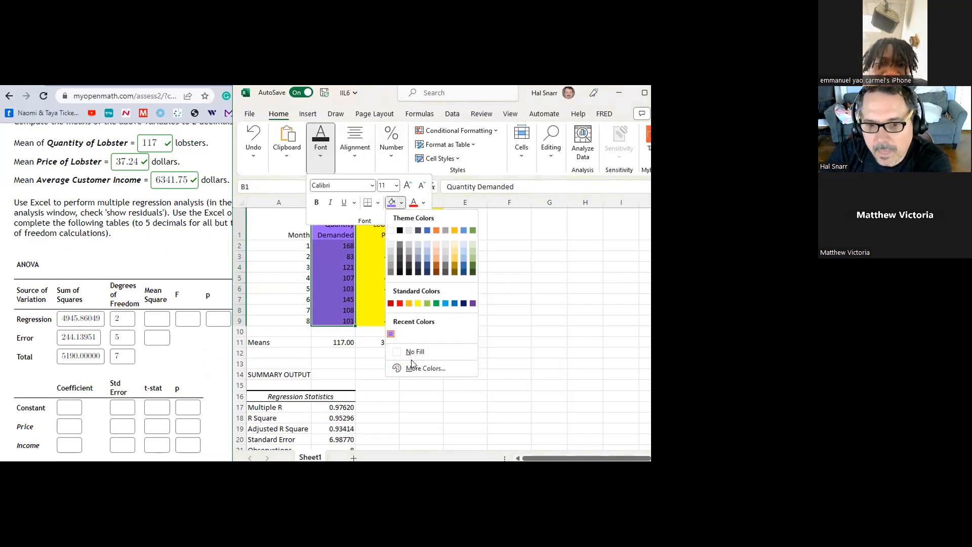
{"action": "left_click", "coordinate": [423, 370]}
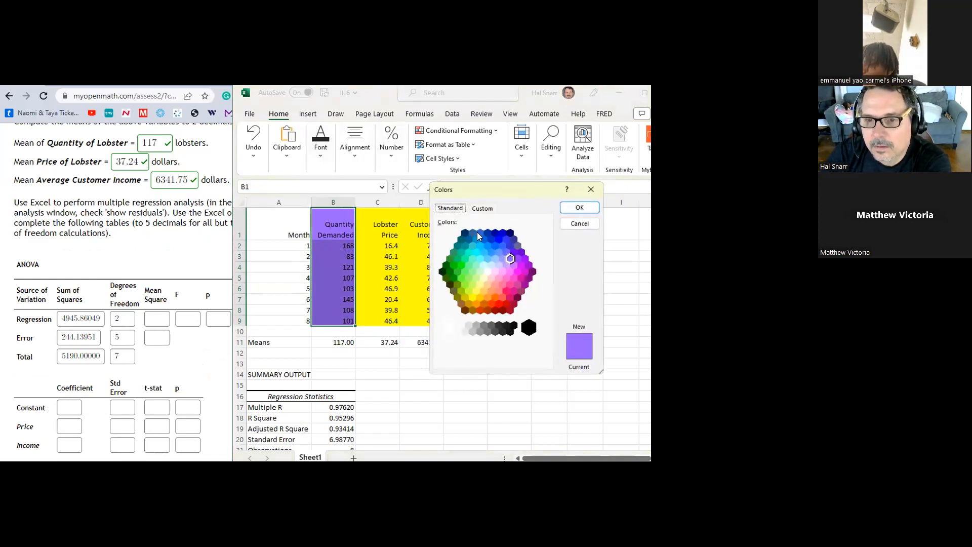
{"action": "left_click", "coordinate": [482, 208]}
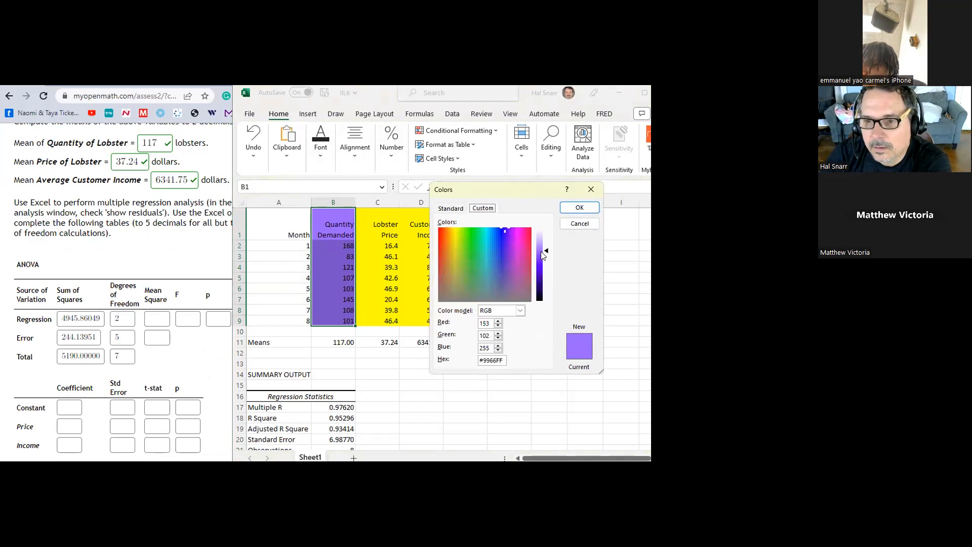
{"action": "left_click_drag", "start_coordinate": [547, 255], "coordinate": [547, 237]}
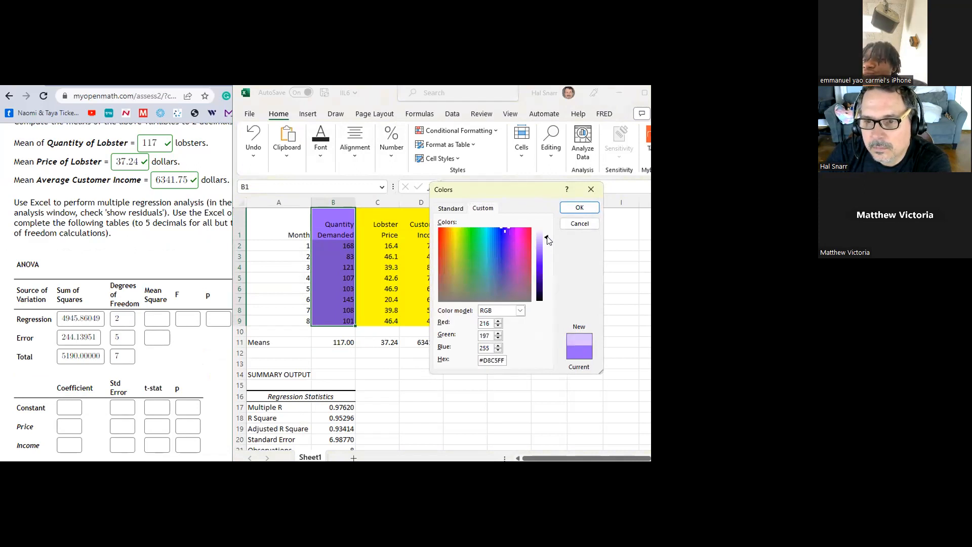
{"action": "left_click", "coordinate": [574, 208]}
{"action": "left_click", "coordinate": [555, 277]}
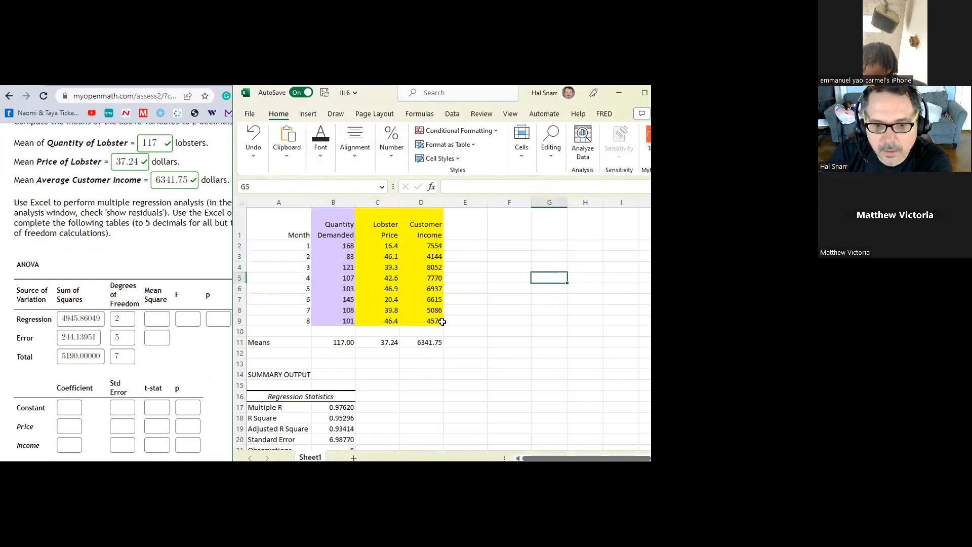
{"action": "scroll", "coordinate": [442, 322], "scroll_direction": "down", "scroll_amount": 3}
{"action": "left_click", "coordinate": [178, 367]}
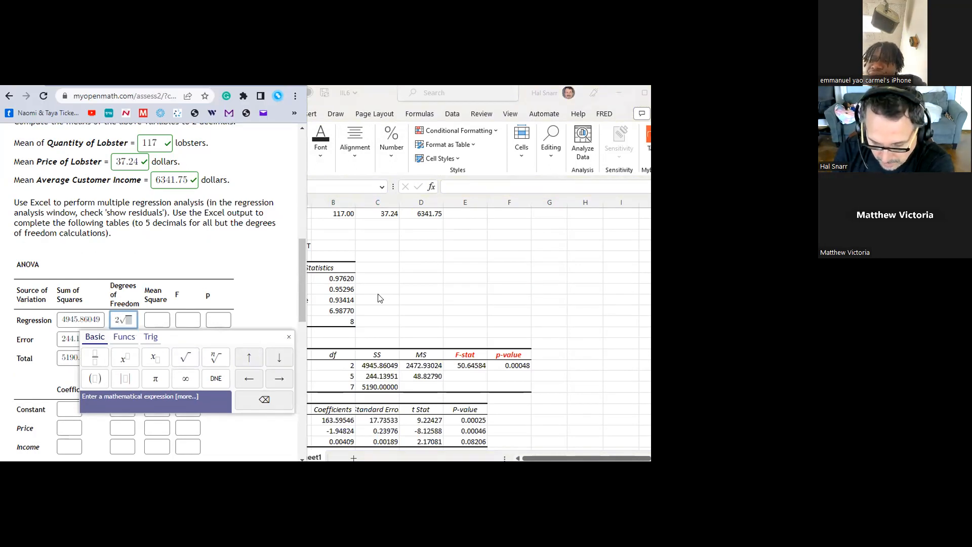
{"action": "key", "text": "BackSpace"}
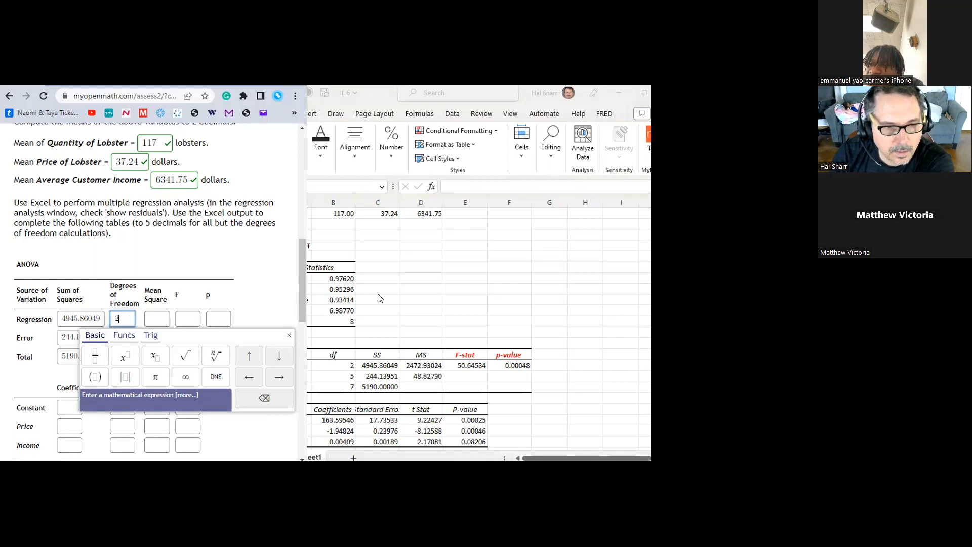
{"action": "left_click", "coordinate": [208, 240]}
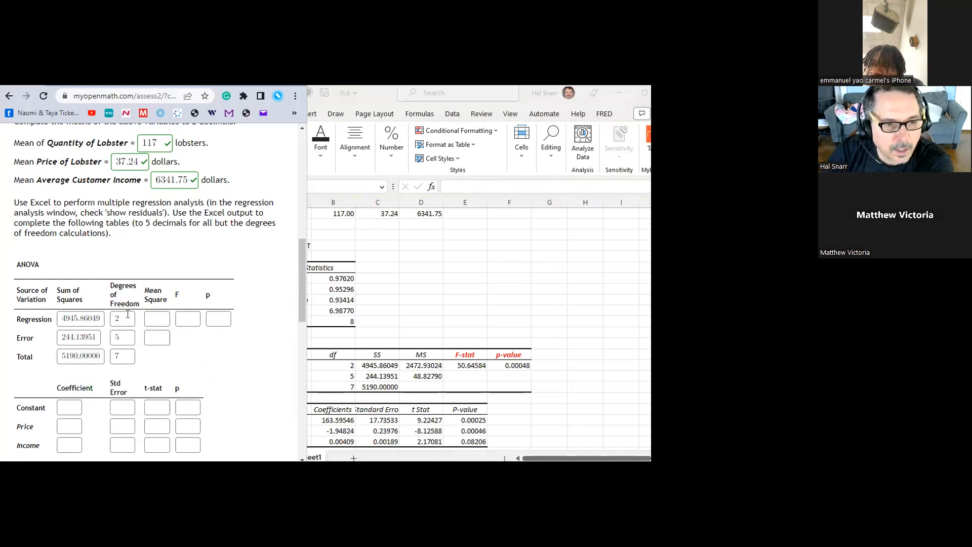
{"action": "left_click", "coordinate": [126, 315]}
{"action": "scroll", "coordinate": [141, 304], "scroll_direction": "down", "scroll_amount": 1}
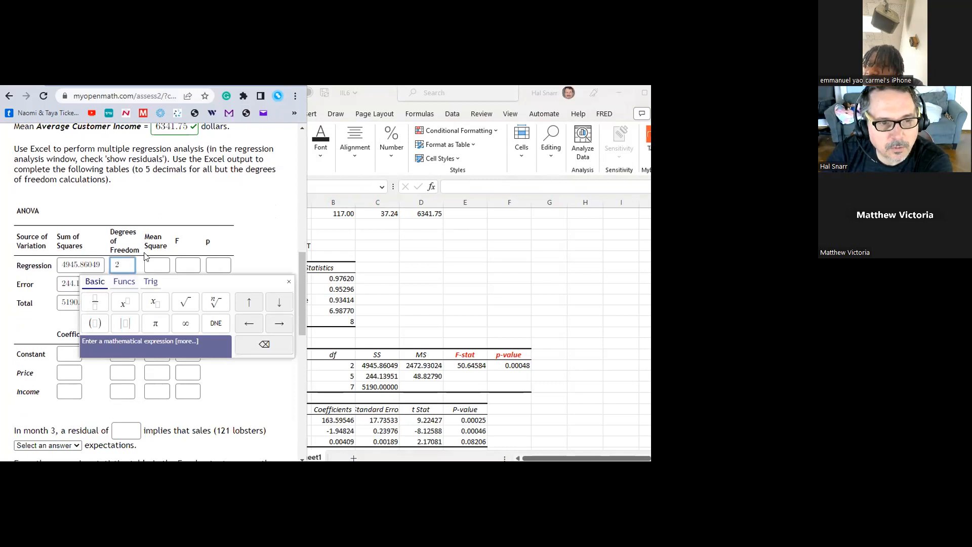
{"action": "left_click", "coordinate": [145, 253]}
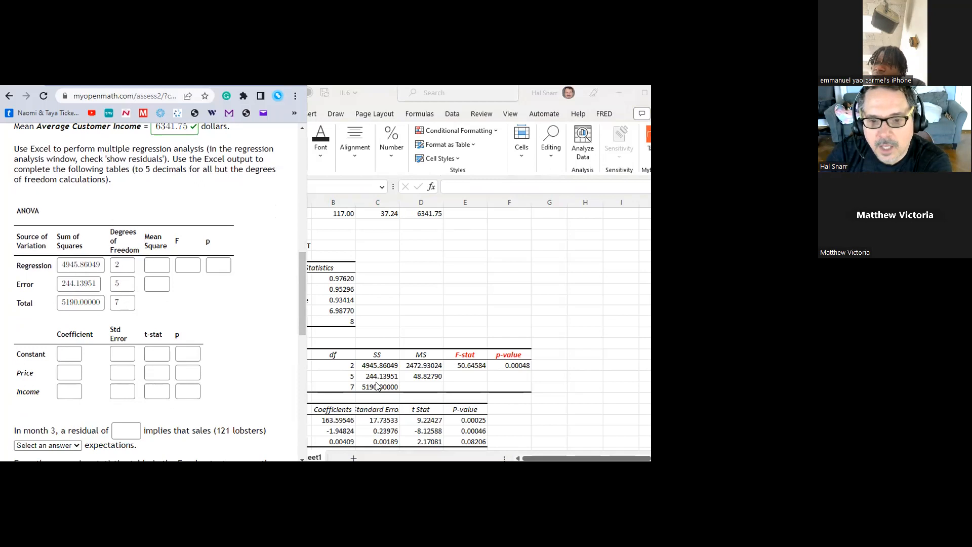
- Select the ANOVA df and SS data in B24:C27, and copy the regression MS value 2472.93024 from D25 into the Regression row's Mean Square answer
{"action": "left_click", "coordinate": [341, 351]}
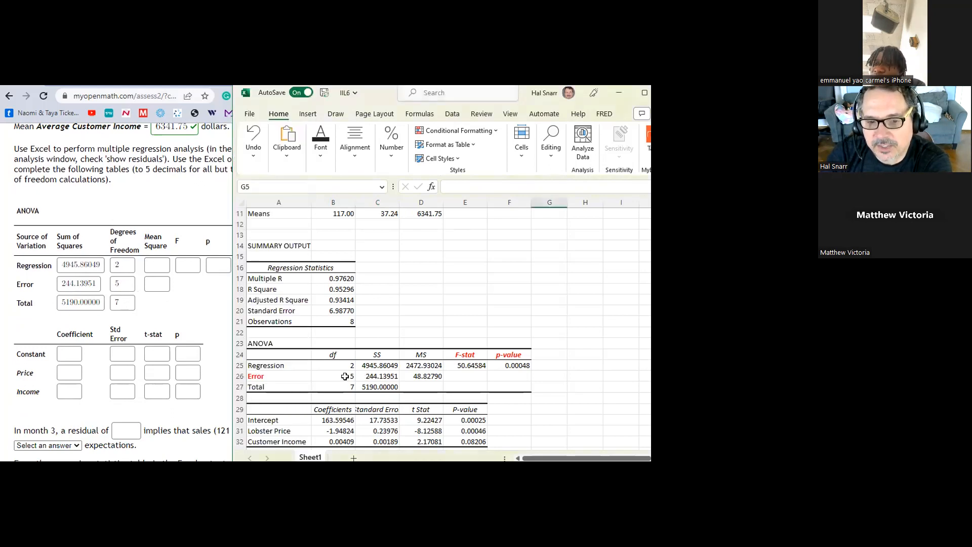
{"action": "left_click_drag", "start_coordinate": [339, 355], "coordinate": [376, 387]}
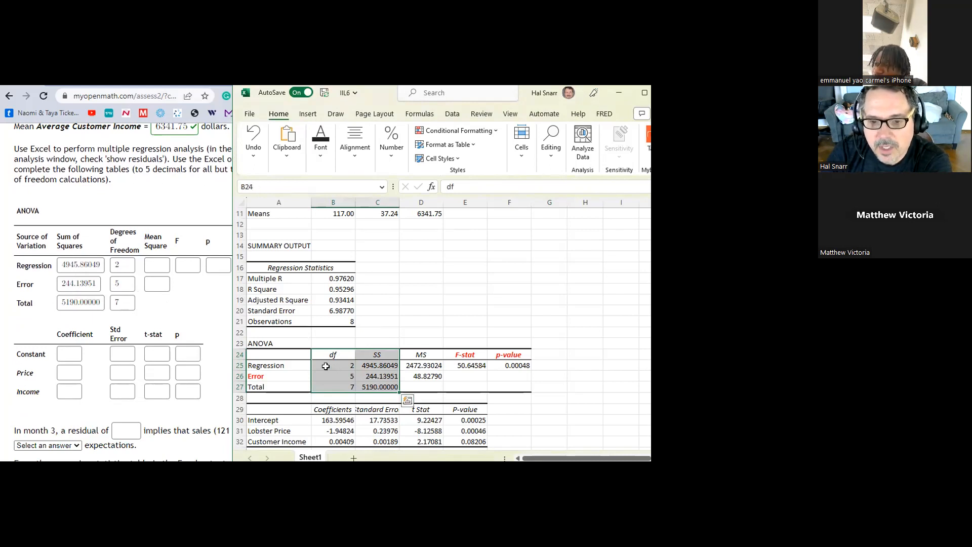
{"action": "left_click", "coordinate": [424, 366]}
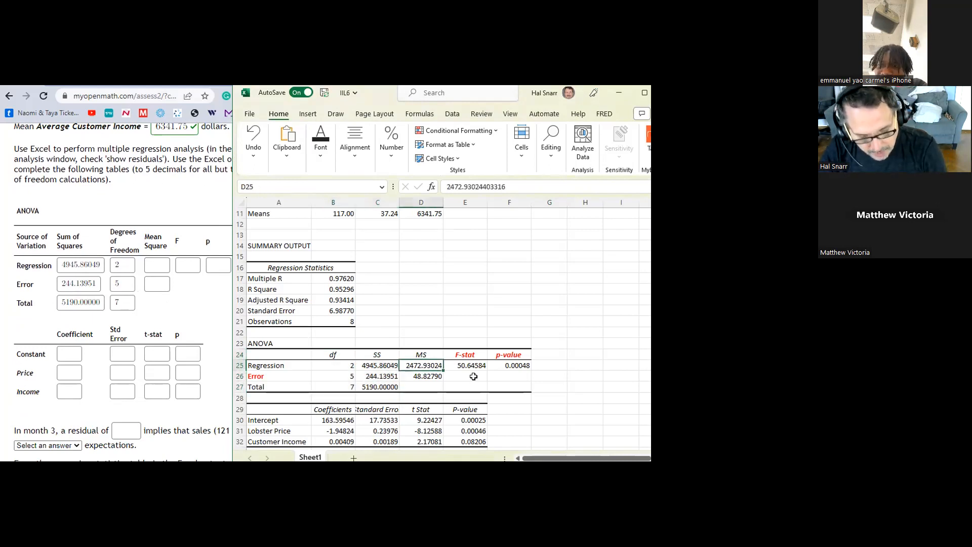
{"action": "key", "text": "ctrl+c"}
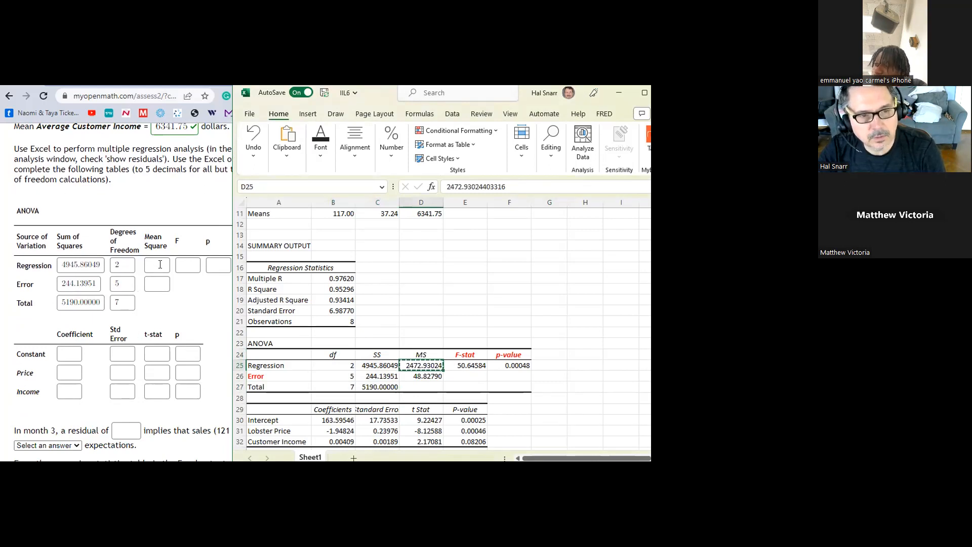
{"action": "left_click", "coordinate": [160, 264]}
{"action": "key", "text": "ctrl+v"}
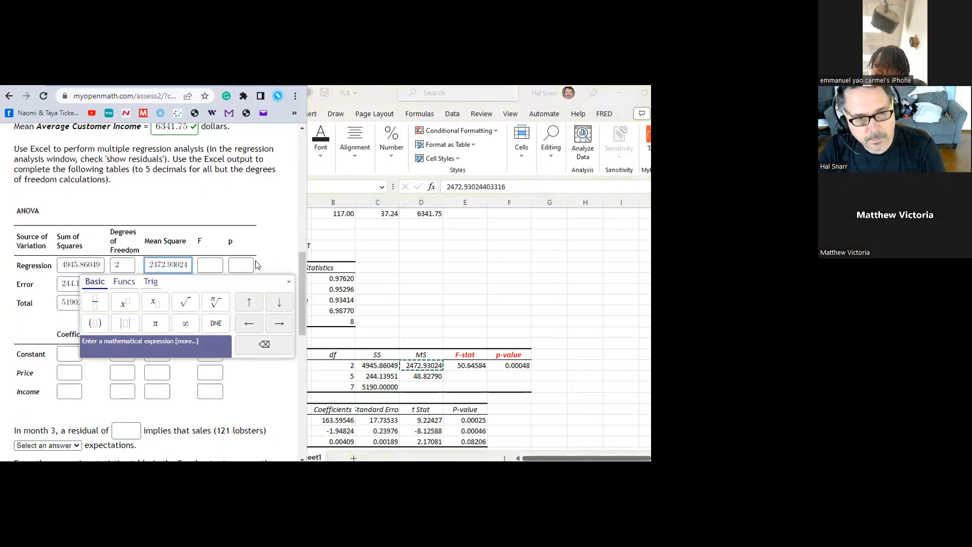
- Copy the error MS value 48.82790 from cell D26 into the Error row's Mean Square answer
{"action": "left_click", "coordinate": [159, 281]}
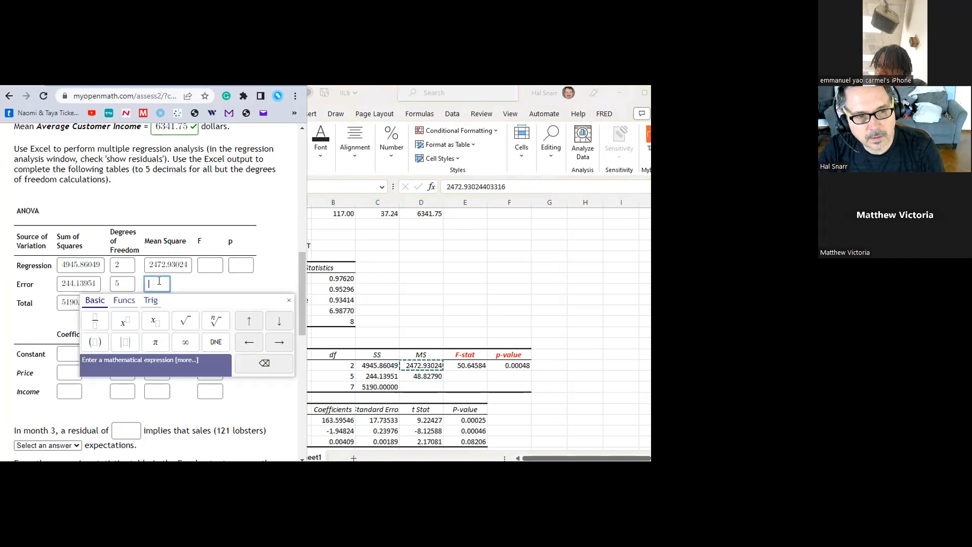
{"action": "left_click", "coordinate": [430, 375]}
{"action": "key", "text": "ctrl+c"}
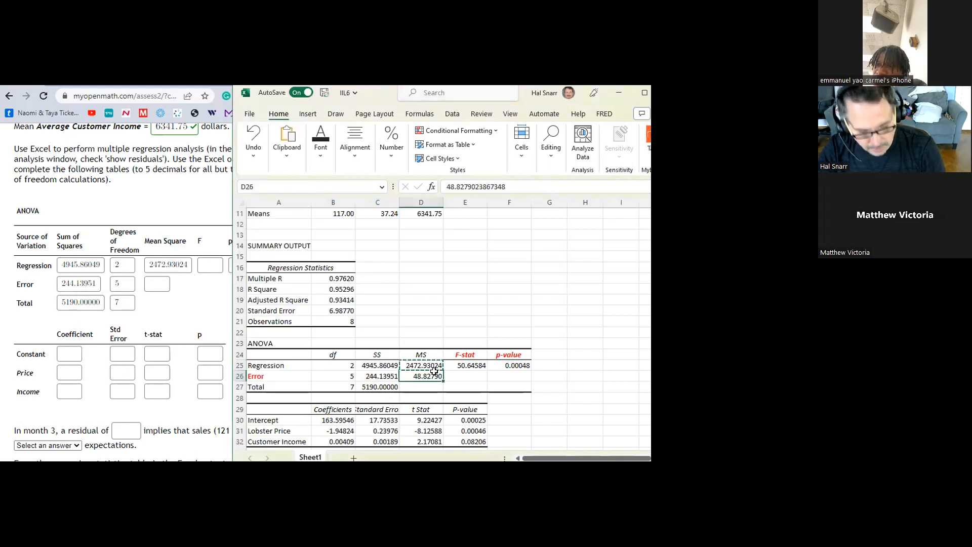
{"action": "left_click", "coordinate": [154, 283]}
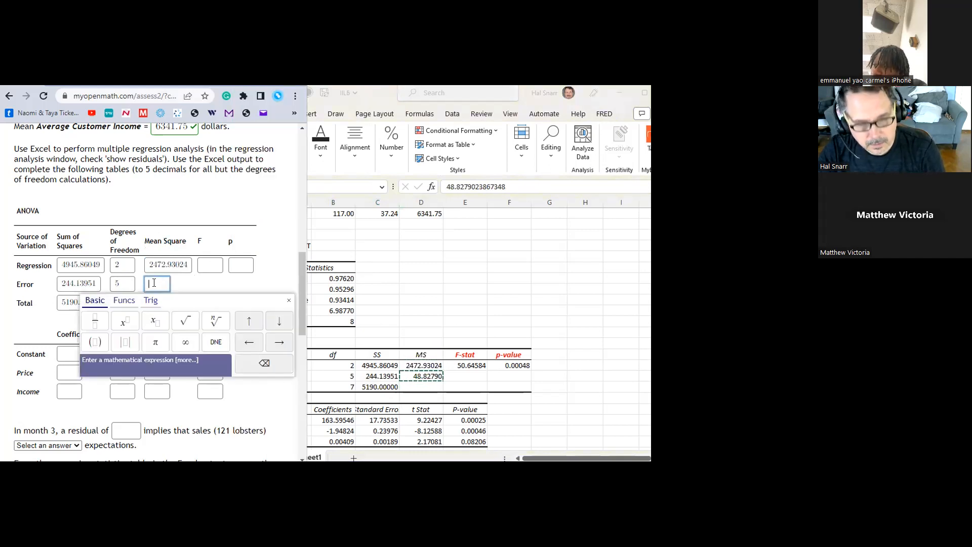
{"action": "key", "text": "ctrl+v"}
- Copy the F-stat value 50.64584 from cell E25 into the Regression row's F answer
{"action": "left_click", "coordinate": [467, 366]}
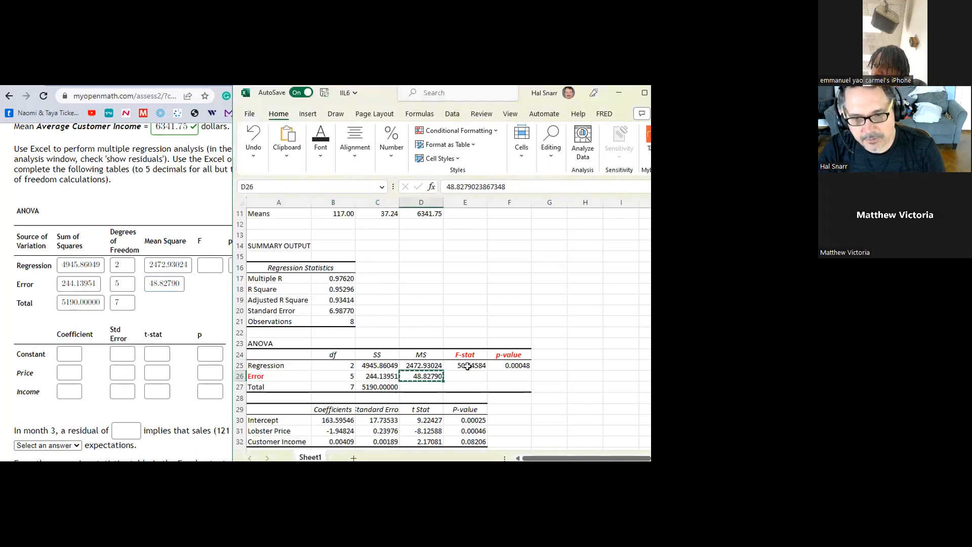
{"action": "left_click", "coordinate": [467, 366]}
{"action": "key", "text": "ctrl+c"}
{"action": "left_click", "coordinate": [201, 261]}
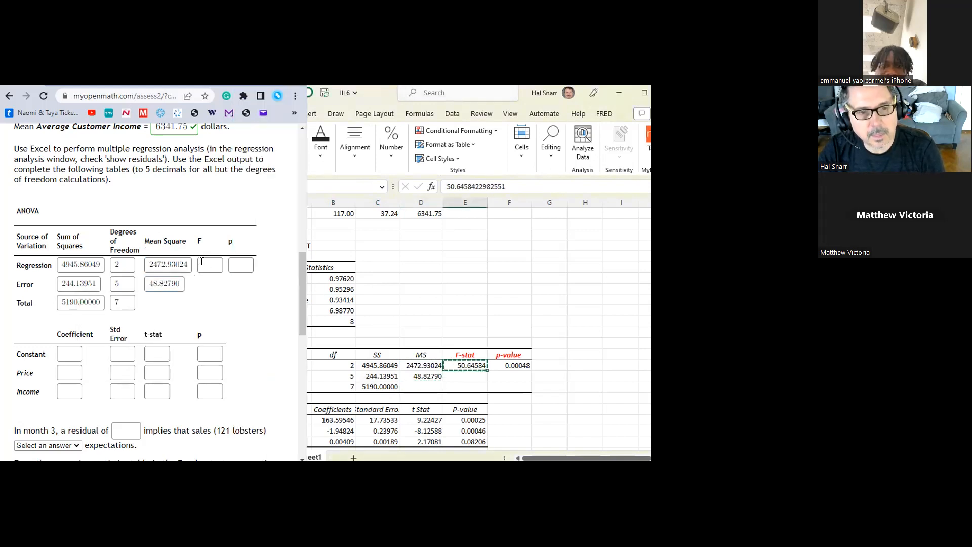
{"action": "key", "text": "ctrl+v"}
- Copy the ANOVA p-value 0.00048 from cell F25 into the Regression row's p answer
{"action": "left_click", "coordinate": [515, 366]}
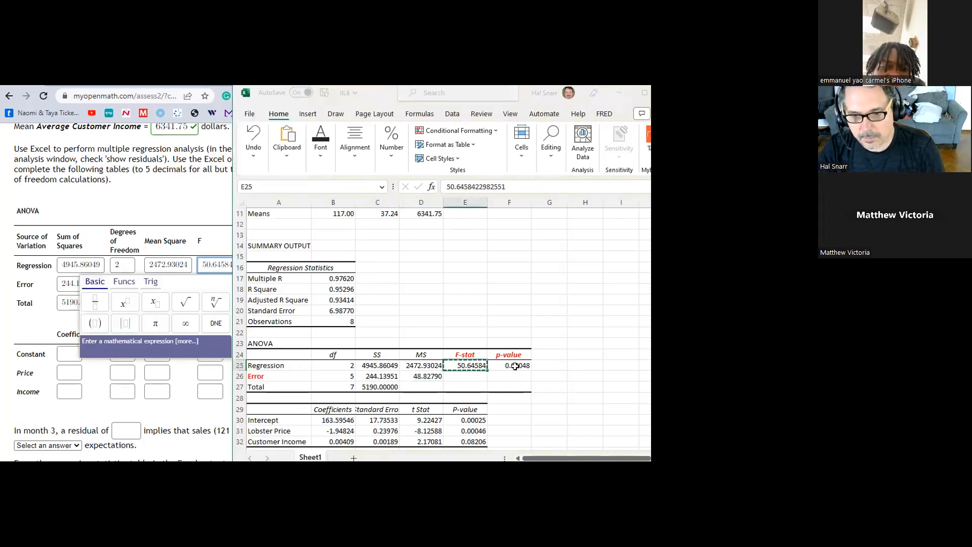
{"action": "key", "text": "ctrl+c"}
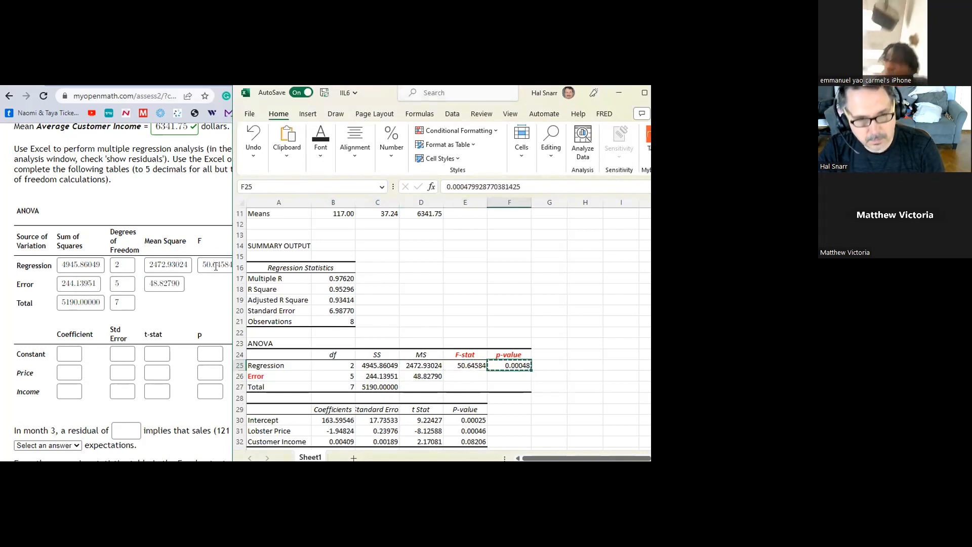
{"action": "left_click", "coordinate": [199, 292]}
{"action": "left_click", "coordinate": [260, 264]}
{"action": "key", "text": "ctrl+v"}
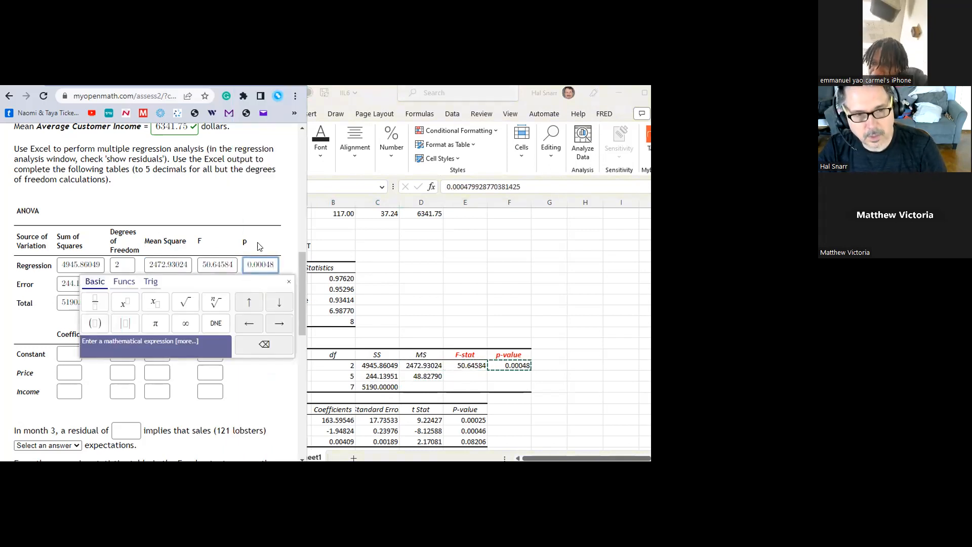
{"action": "left_click", "coordinate": [263, 239]}
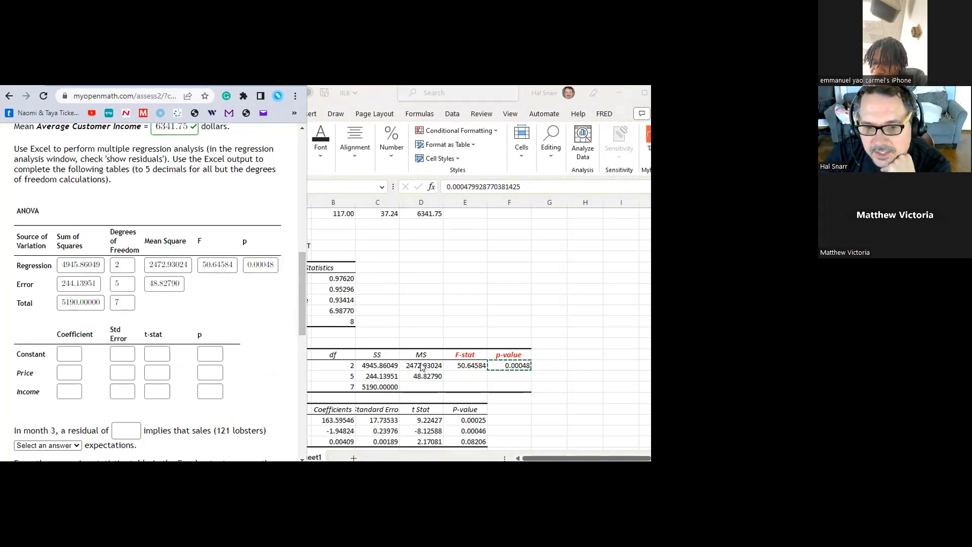
- Switch back to Excel and replace the regression MS value in D25 with the formula =C25/B25
{"action": "key", "text": "alt+Tab"}
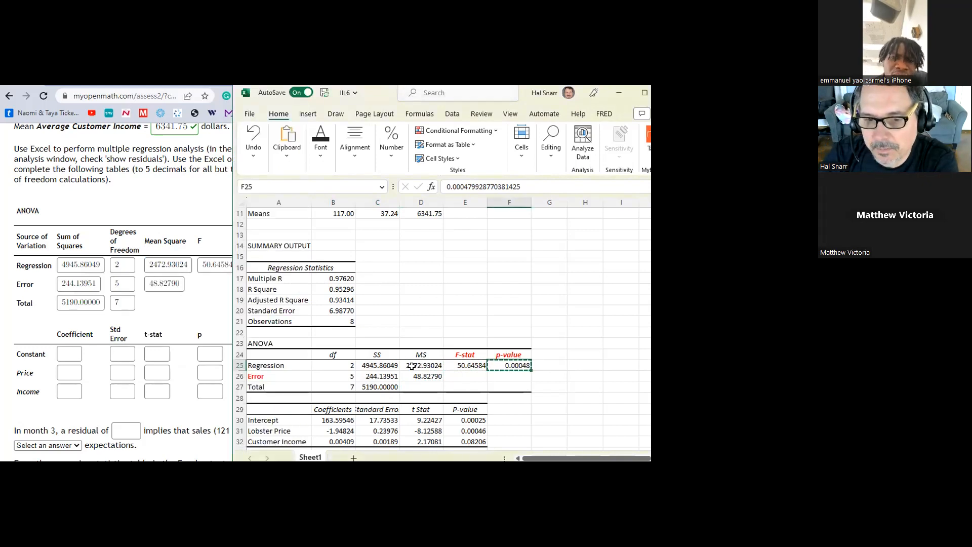
{"action": "left_click", "coordinate": [382, 365]}
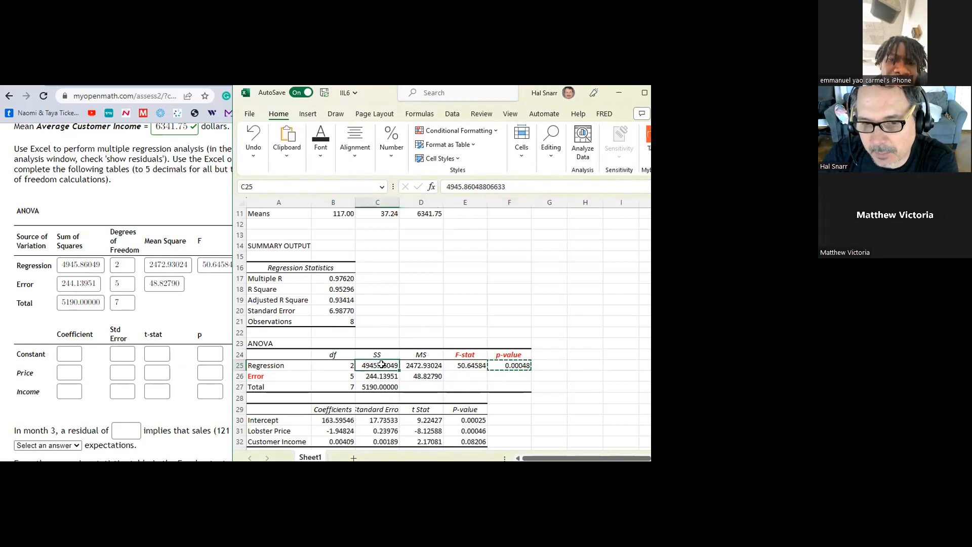
{"action": "left_click", "coordinate": [347, 364]}
{"action": "left_click", "coordinate": [385, 366]}
{"action": "left_click", "coordinate": [344, 365]}
{"action": "left_click", "coordinate": [425, 364]}
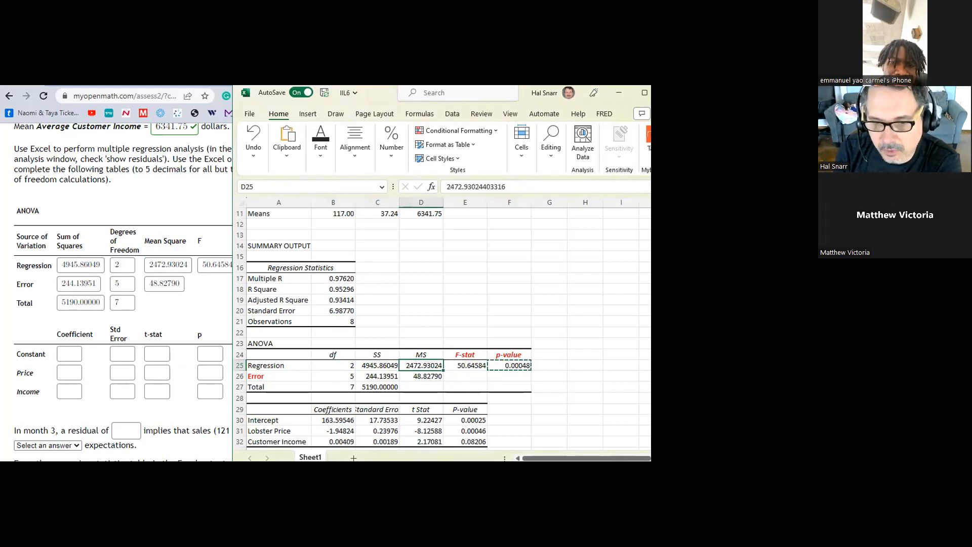
{"action": "type", "text": "="}
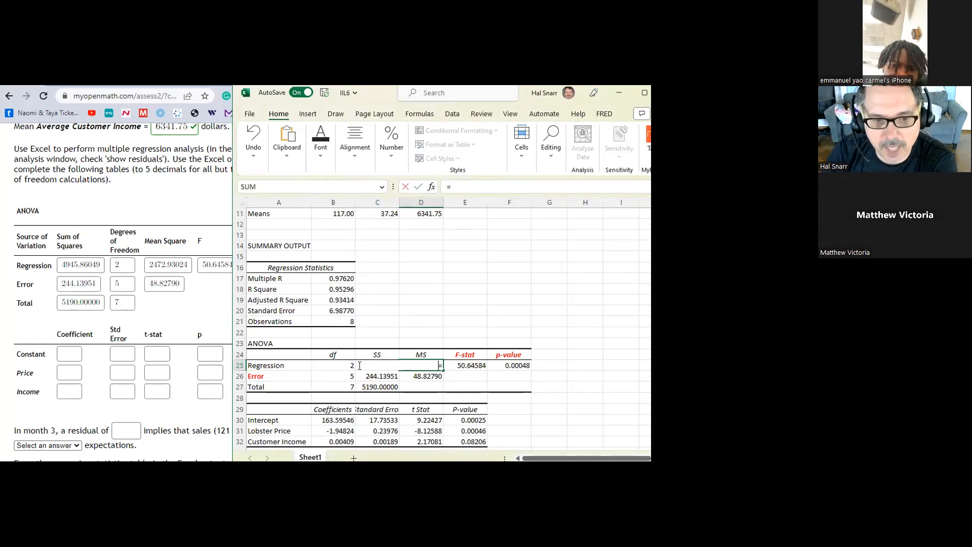
{"action": "key", "text": "Home"}
{"action": "type", "text": "c25"}
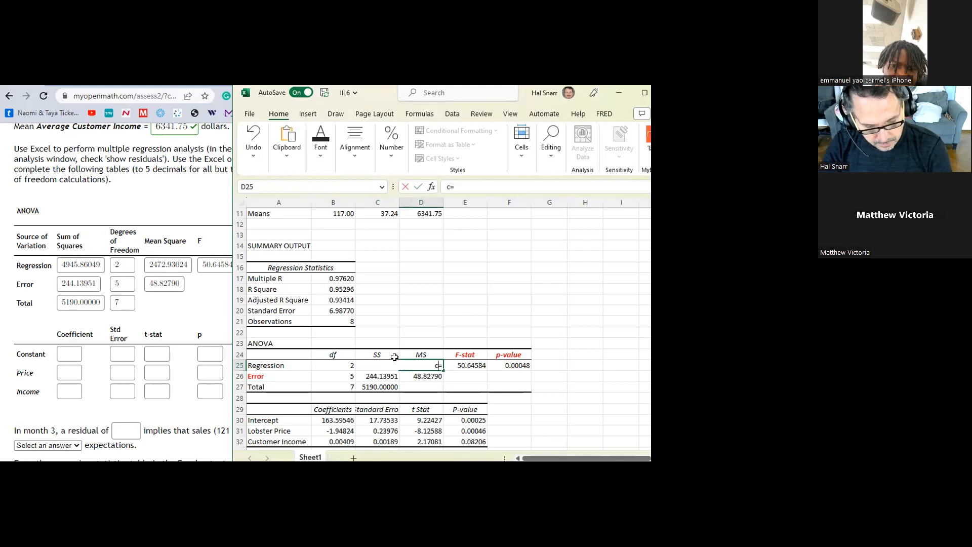
{"action": "key", "text": "BackSpace"}
{"action": "key", "text": "BackSpace"}
{"action": "key", "text": "BackSpace"}
{"action": "type", "text": "c25"}
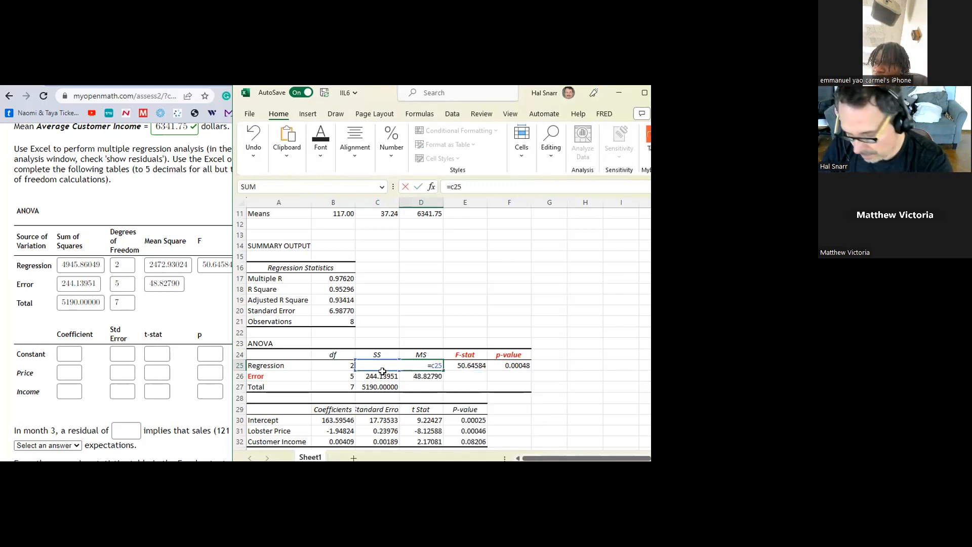
{"action": "type", "text": "/"}
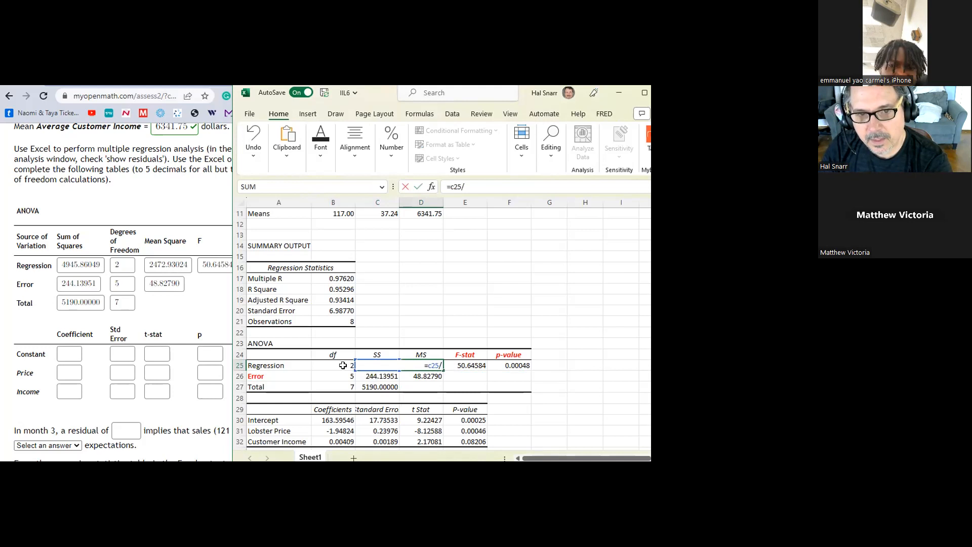
{"action": "left_click", "coordinate": [343, 365]}
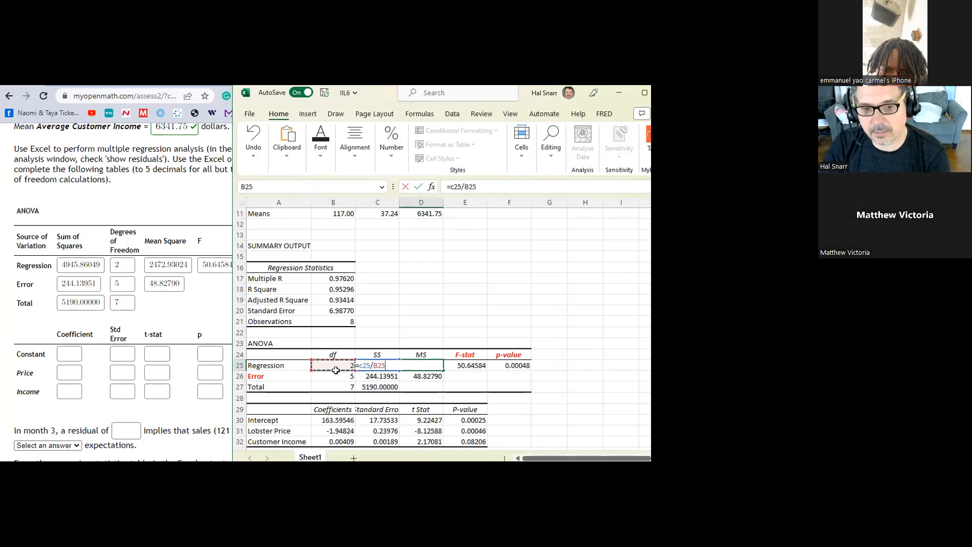
{"action": "key", "text": "Return"}
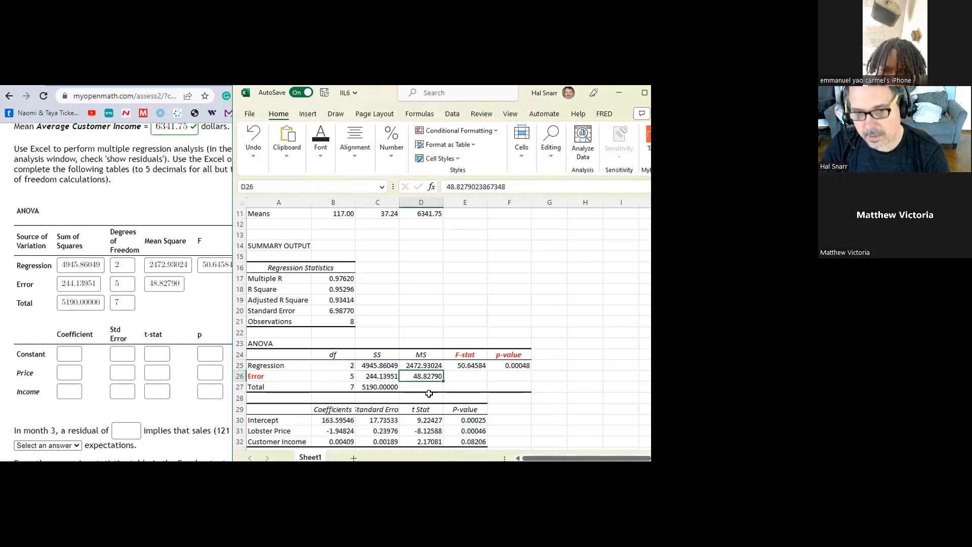
{"action": "left_click", "coordinate": [430, 365]}
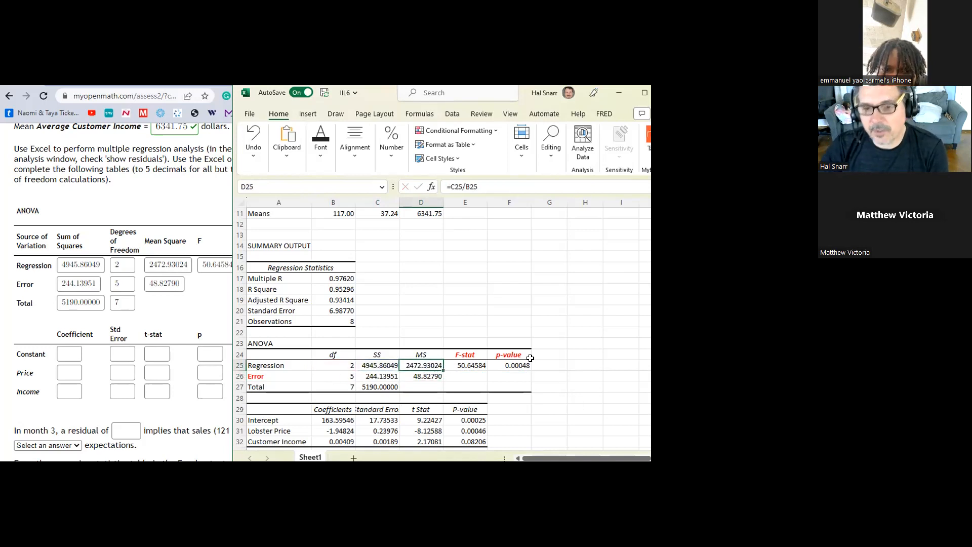
- Replace the error MS value in D26 with the formula =C26/B26
{"action": "left_click", "coordinate": [428, 377]}
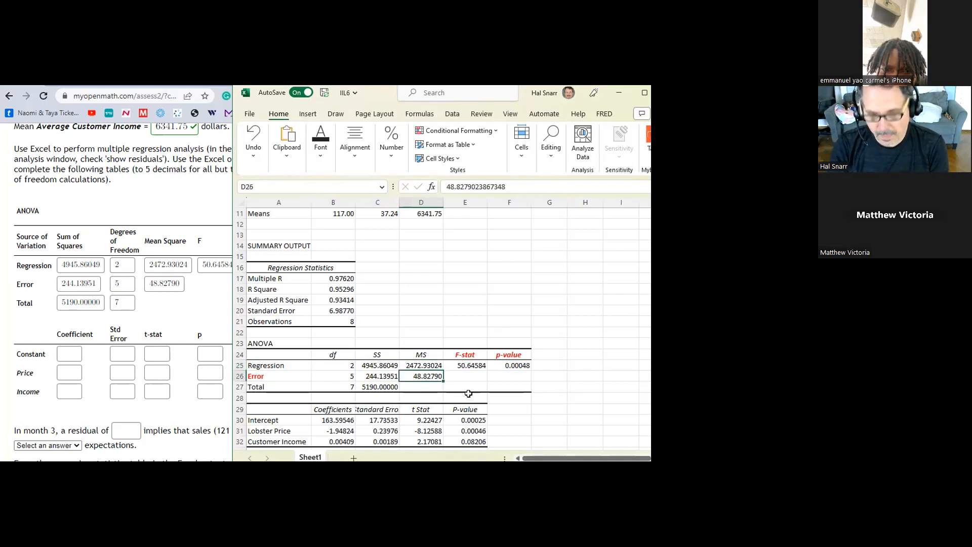
{"action": "type", "text": "="}
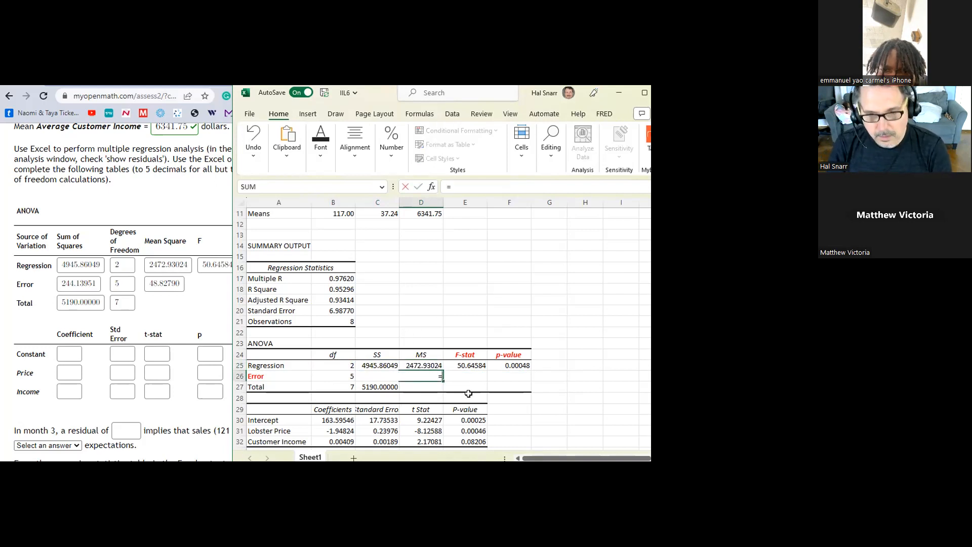
{"action": "type", "text": "c6"}
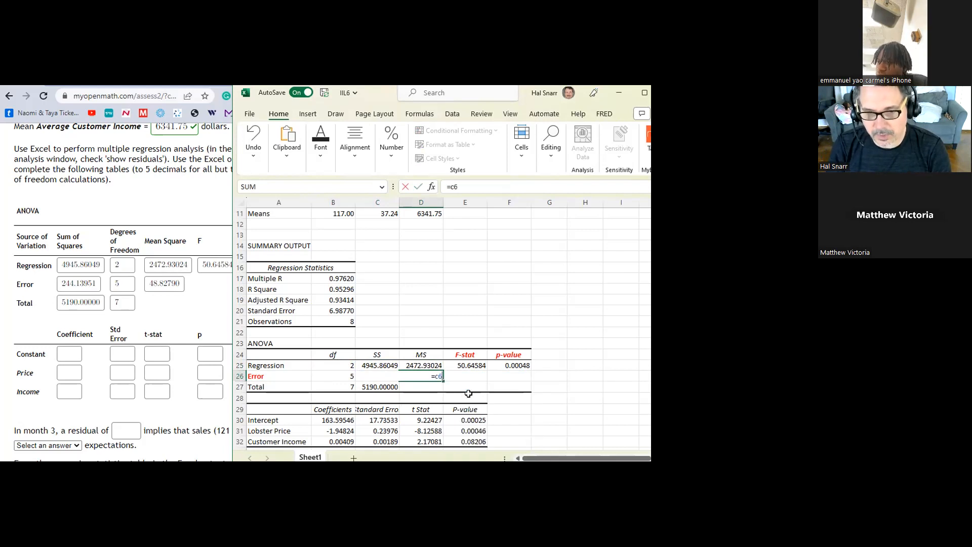
{"action": "key", "text": "BackSpace"}
{"action": "type", "text": "26"}
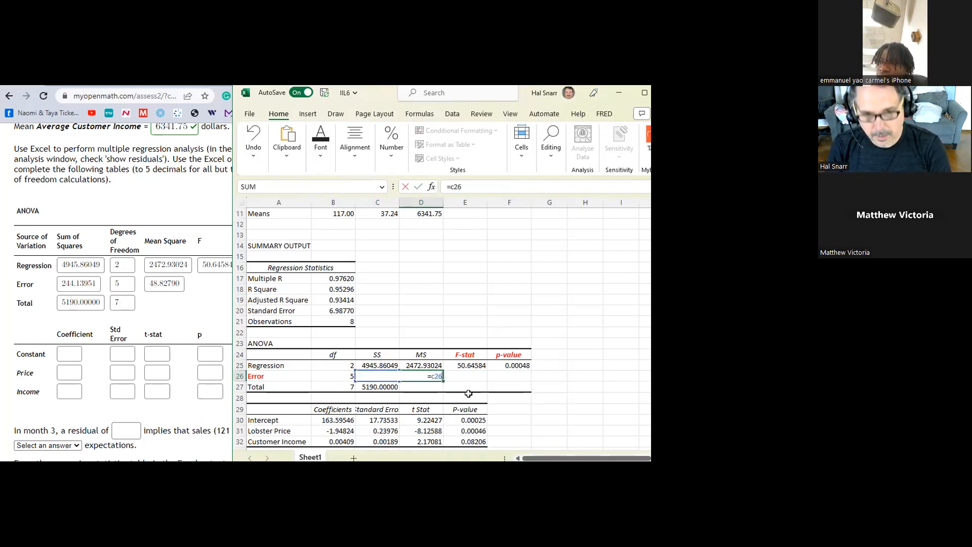
{"action": "type", "text": "b/26"}
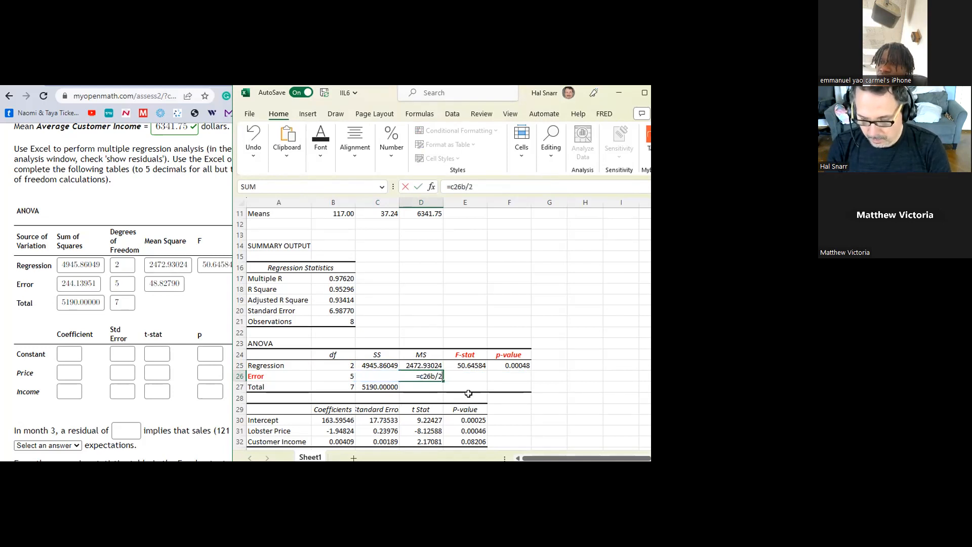
{"action": "key", "text": "BackSpace"}
{"action": "key", "text": "BackSpace"}
{"action": "key", "text": "BackSpace"}
{"action": "key", "text": "BackSpace"}
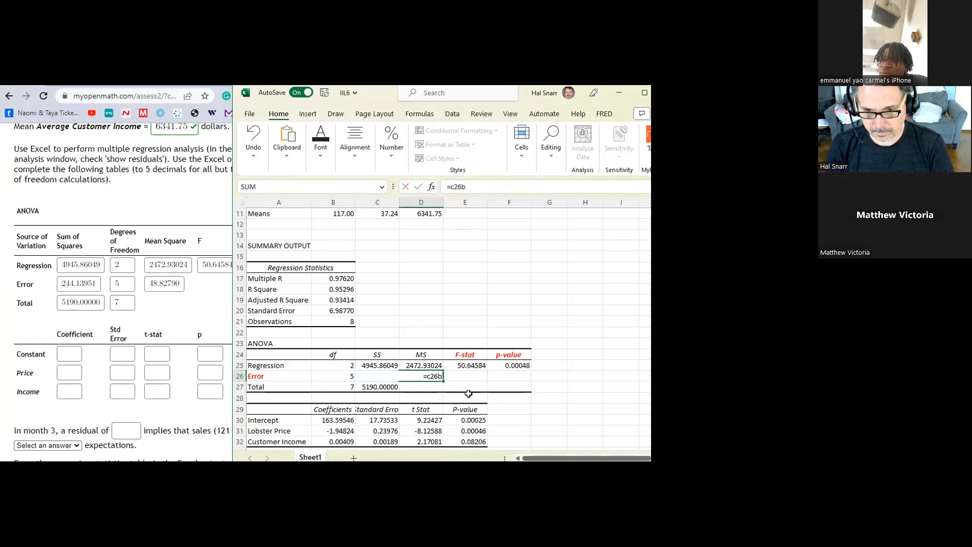
{"action": "type", "text": "/b26"}
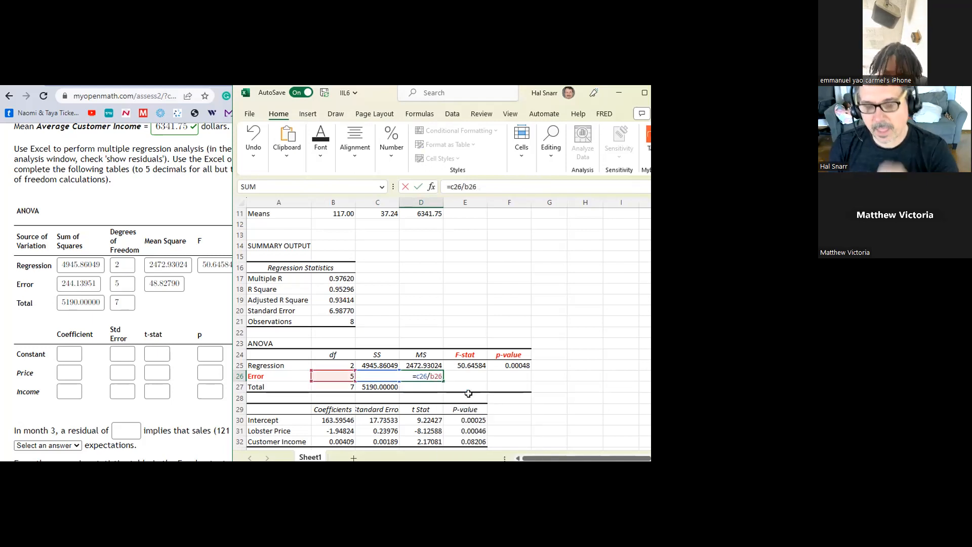
{"action": "key", "text": "ctrl+Return"}
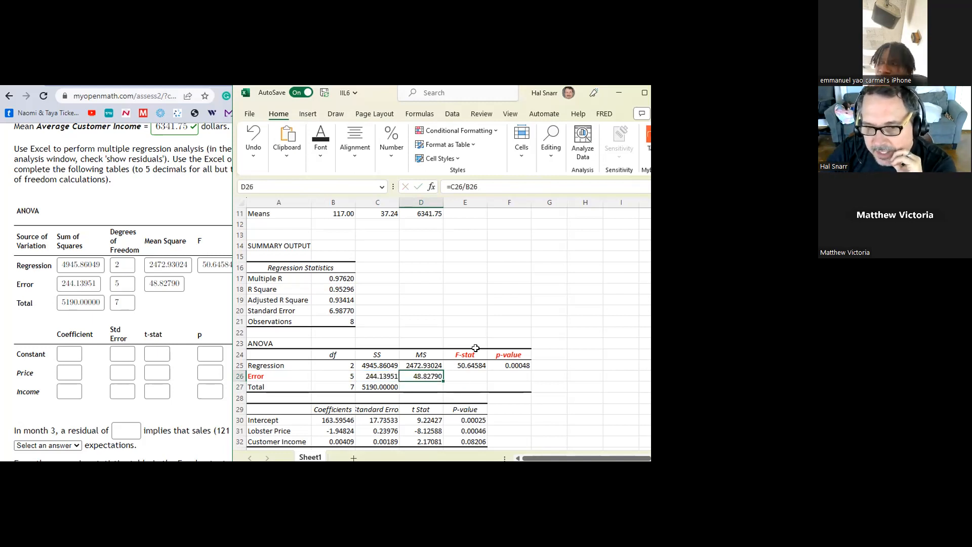
- Replace the F-stat value in E25 with the formula =D25/D26, dividing the regression MS by the error MS
{"action": "left_click", "coordinate": [473, 365]}
{"action": "left_click", "coordinate": [415, 366]}
{"action": "left_click_drag", "start_coordinate": [416, 366], "coordinate": [426, 376]}
{"action": "left_click", "coordinate": [455, 365]}
{"action": "left_click", "coordinate": [424, 365]}
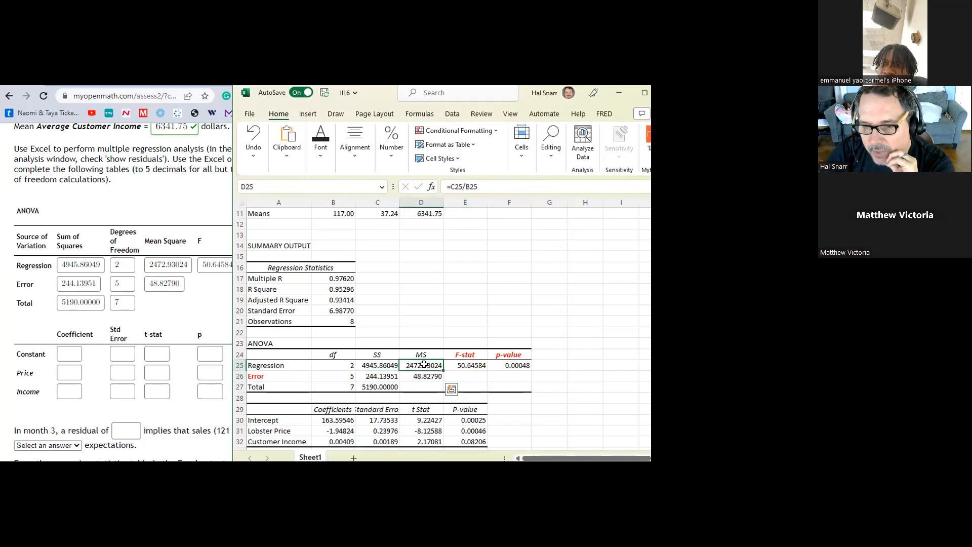
{"action": "left_click", "coordinate": [430, 375]}
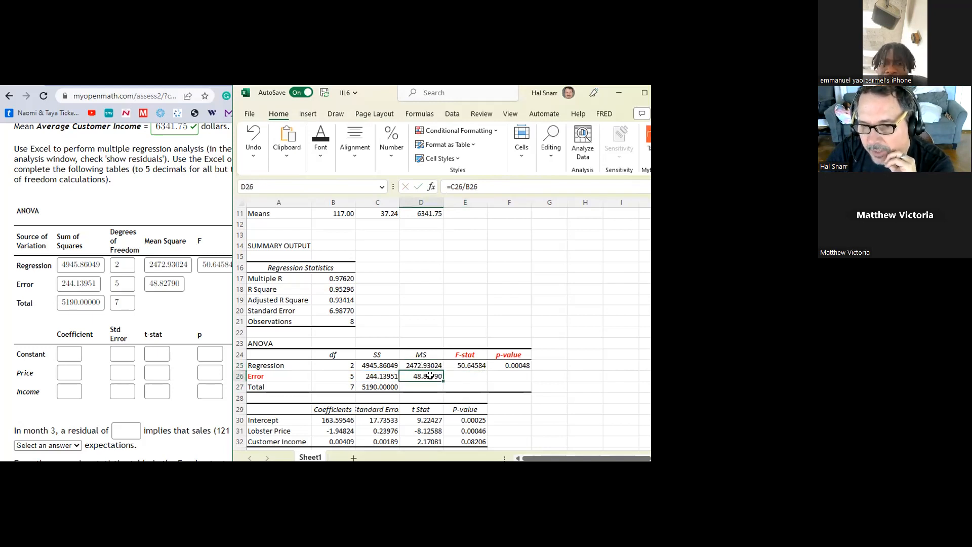
{"action": "left_click", "coordinate": [451, 367]}
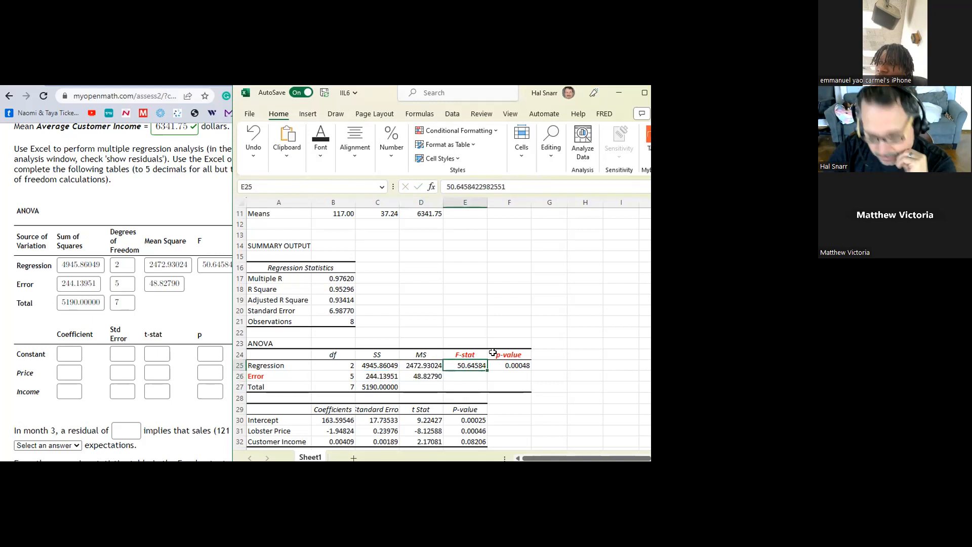
{"action": "type", "text": "="}
{"action": "left_click", "coordinate": [426, 377]}
{"action": "key", "text": "F2"}
{"action": "left_click", "coordinate": [426, 369]}
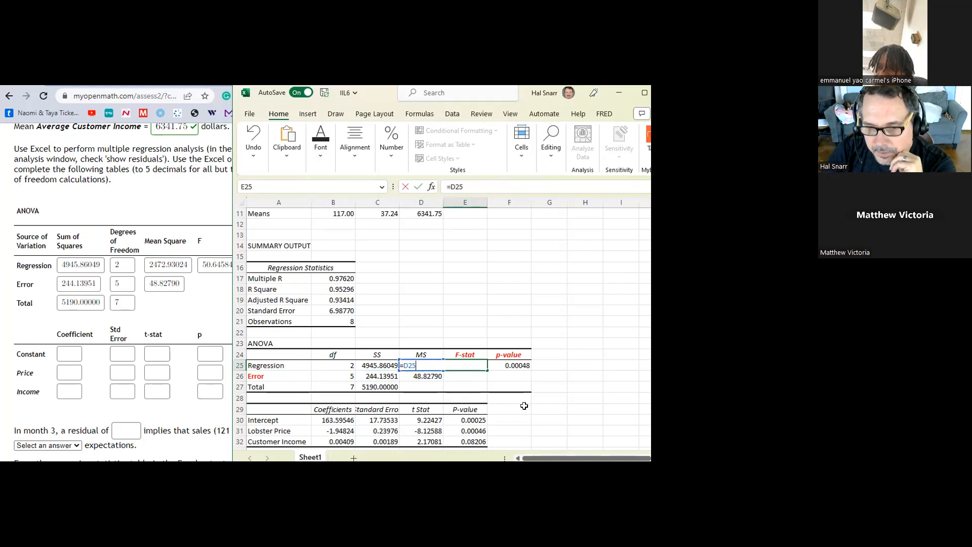
{"action": "type", "text": "/"}
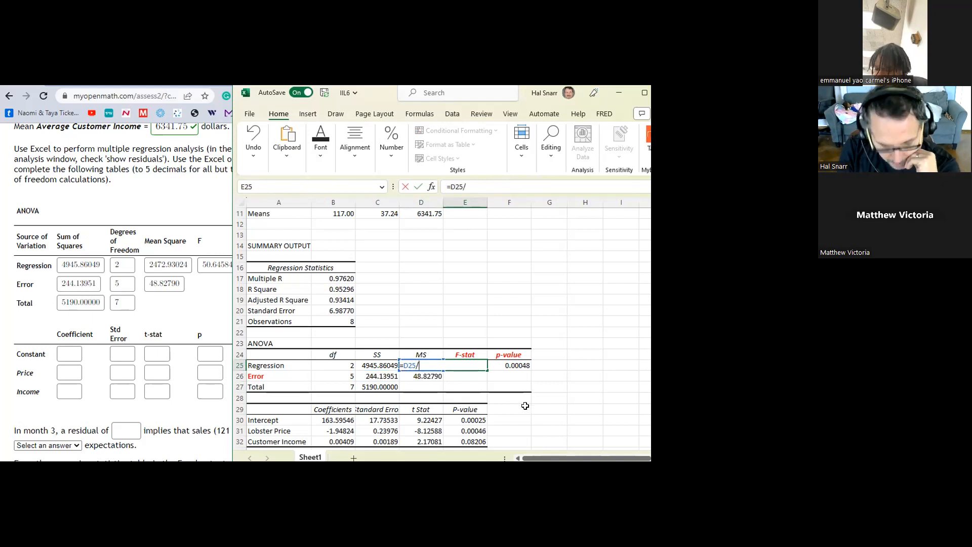
{"action": "type", "text": "d"}
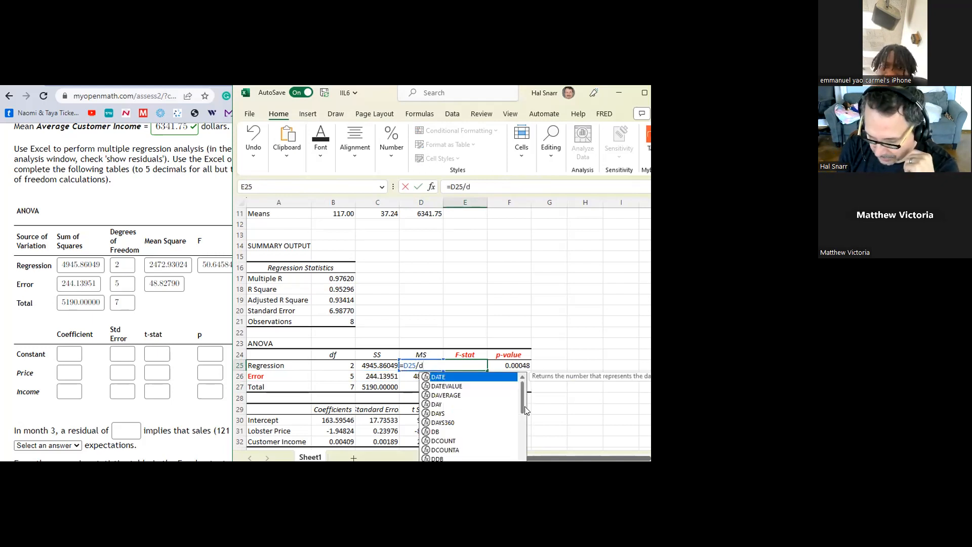
{"action": "type", "text": "26"}
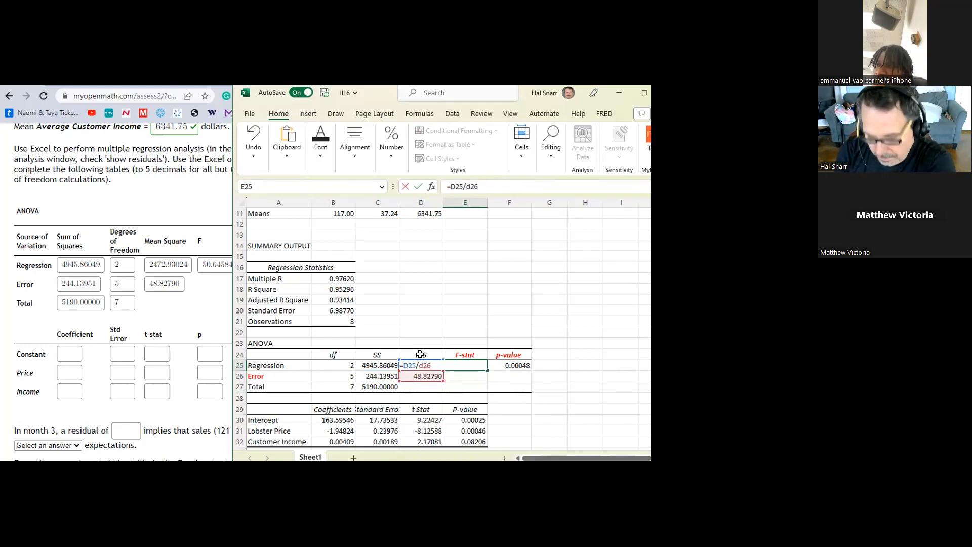
{"action": "key", "text": "ctrl+Return"}
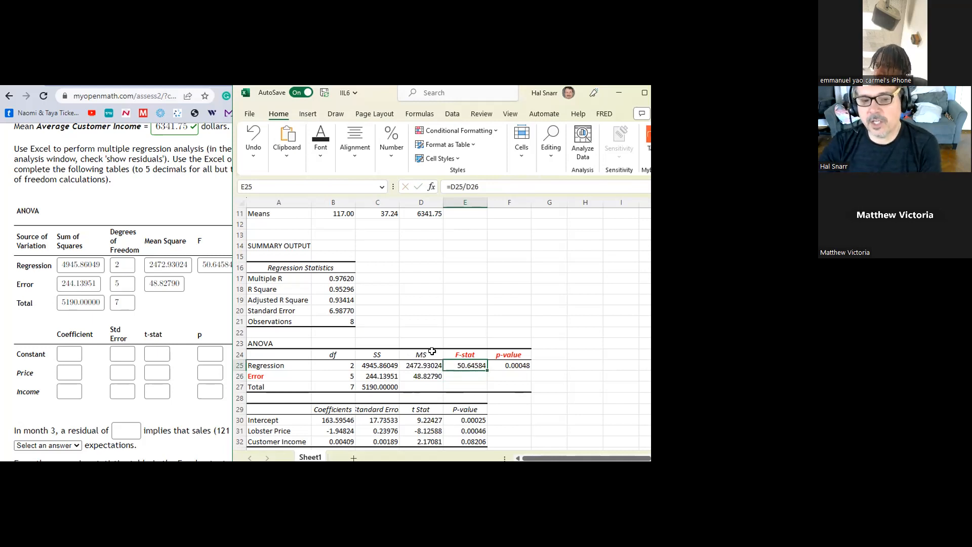
- Examine the coefficient table's coefficients, standard errors and t-stats, comparing them row by row for Intercept, Lobster Price and Customer Income
{"action": "left_click_drag", "start_coordinate": [342, 422], "coordinate": [340, 442]}
{"action": "scroll", "coordinate": [439, 340], "scroll_direction": "down", "scroll_amount": 1}
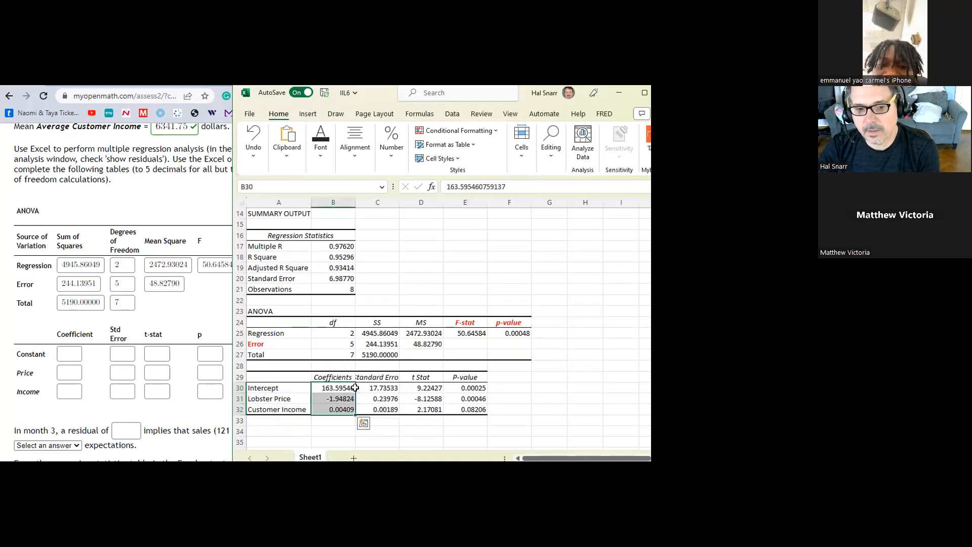
{"action": "left_click_drag", "start_coordinate": [337, 390], "coordinate": [341, 409]}
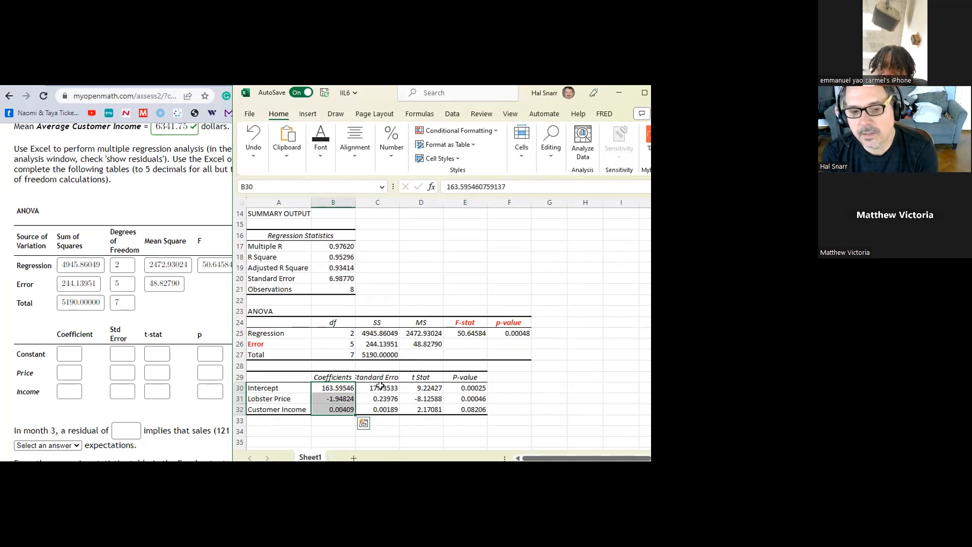
{"action": "left_click_drag", "start_coordinate": [380, 387], "coordinate": [379, 406]}
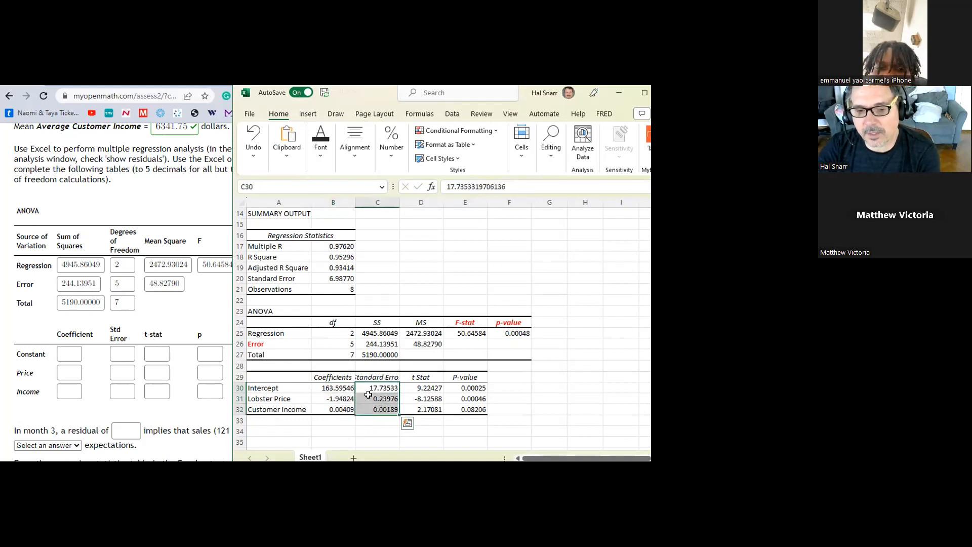
{"action": "left_click_drag", "start_coordinate": [427, 386], "coordinate": [422, 410]}
{"action": "left_click_drag", "start_coordinate": [338, 385], "coordinate": [366, 386]}
{"action": "left_click", "coordinate": [375, 387]}
{"action": "left_click", "coordinate": [421, 387]}
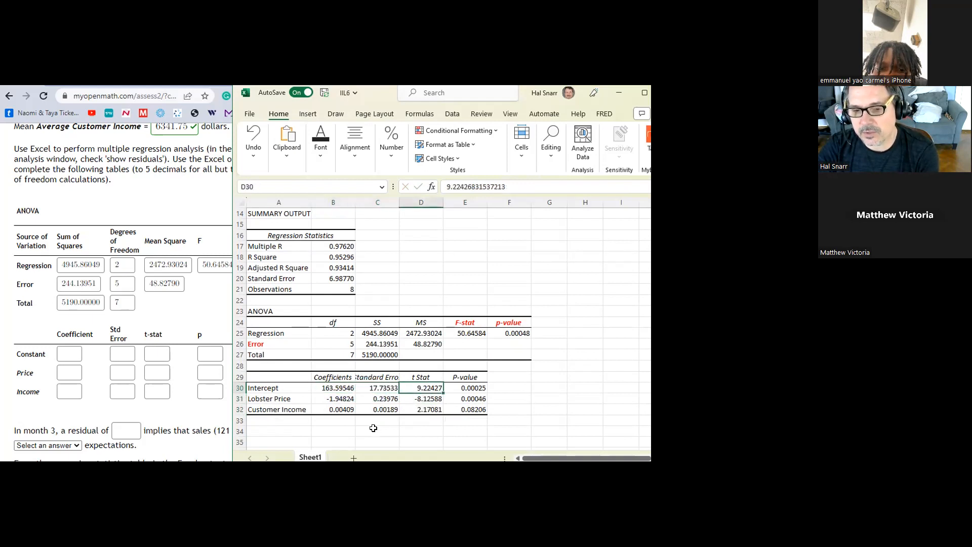
{"action": "left_click", "coordinate": [333, 399]}
{"action": "left_click", "coordinate": [374, 399]}
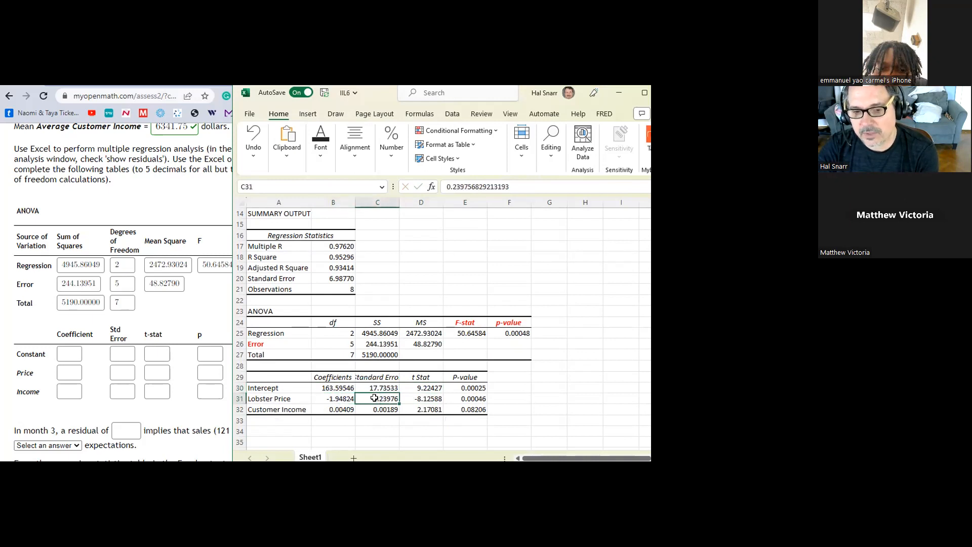
{"action": "left_click", "coordinate": [419, 399]}
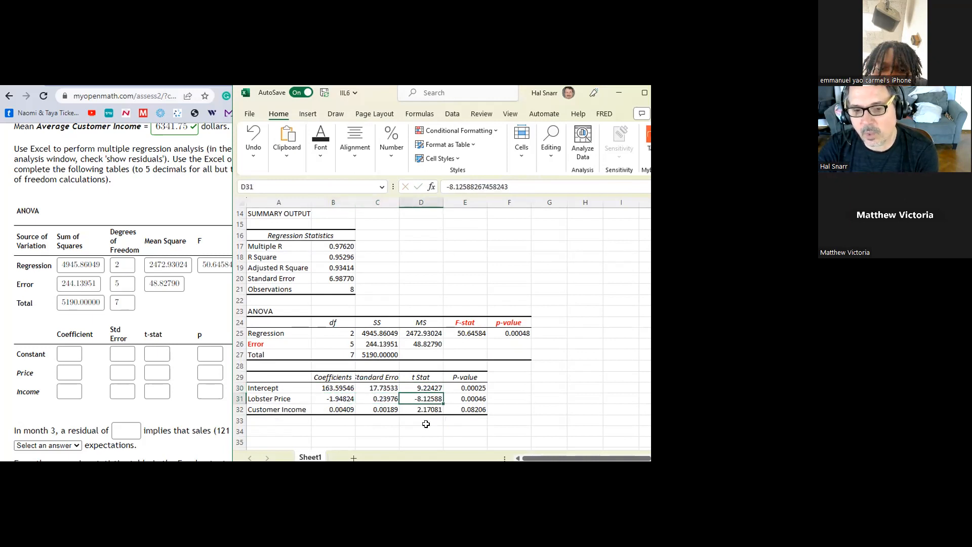
{"action": "left_click", "coordinate": [341, 408]}
{"action": "left_click", "coordinate": [377, 408]}
{"action": "left_click", "coordinate": [434, 410]}
- Review the t-stat and P-value columns against the coefficients, focusing on the Lobster Price row and the Intercept's t-stat
{"action": "left_click_drag", "start_coordinate": [339, 385], "coordinate": [420, 409]}
{"action": "left_click", "coordinate": [408, 399]}
{"action": "left_click", "coordinate": [422, 398]}
{"action": "left_click", "coordinate": [425, 409]}
{"action": "left_click", "coordinate": [419, 380]}
{"action": "left_click_drag", "start_coordinate": [327, 388], "coordinate": [324, 405]}
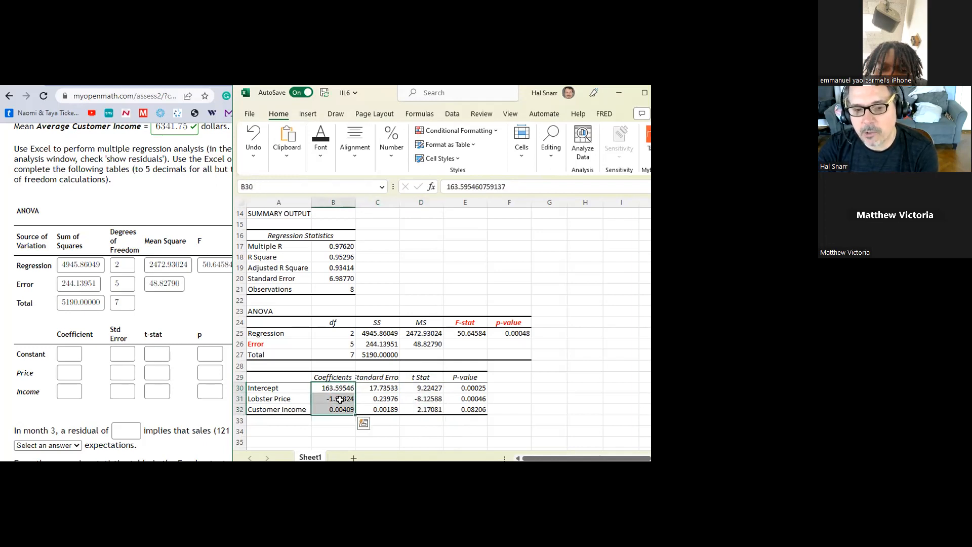
{"action": "left_click", "coordinate": [340, 399]}
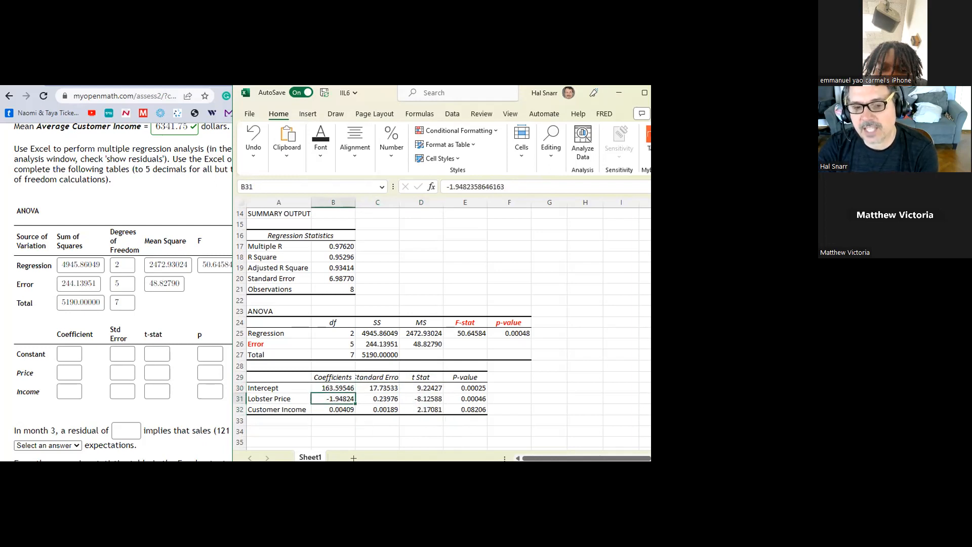
{"action": "left_click", "coordinate": [424, 398]}
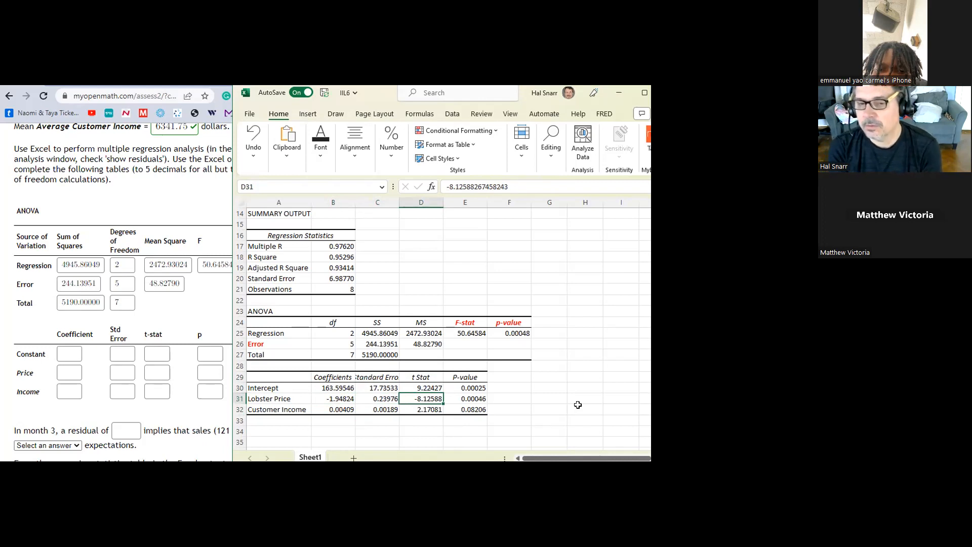
{"action": "left_click", "coordinate": [337, 399]}
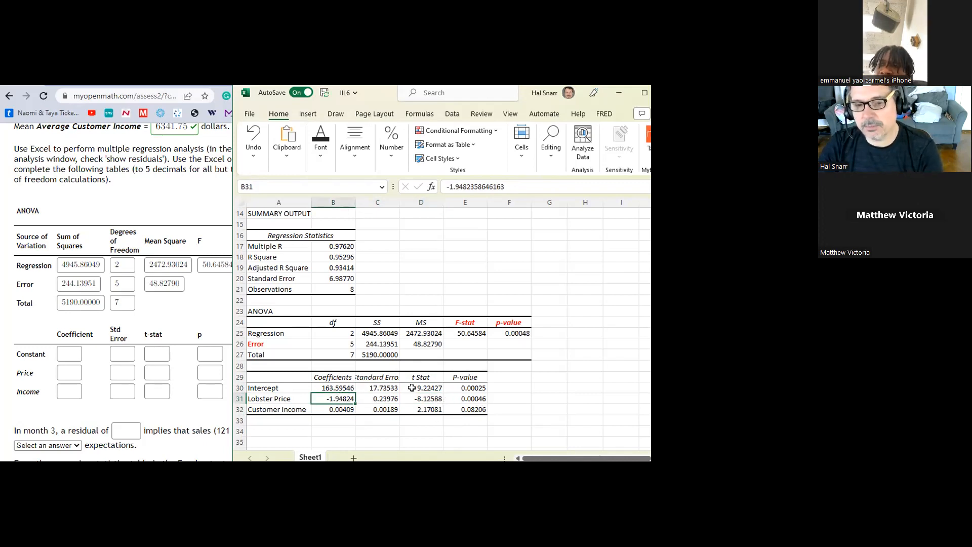
{"action": "left_click_drag", "start_coordinate": [425, 388], "coordinate": [424, 409]}
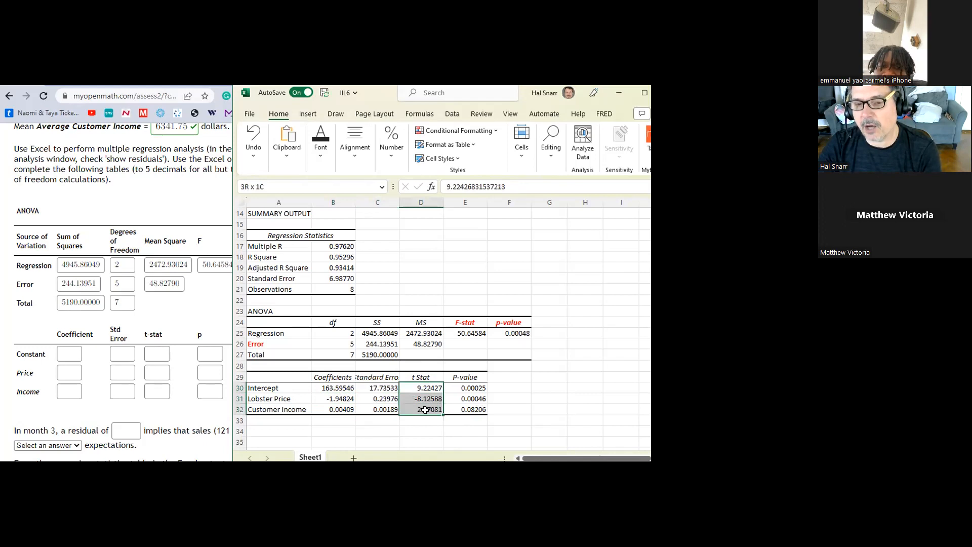
{"action": "left_click_drag", "start_coordinate": [349, 387], "coordinate": [460, 408]}
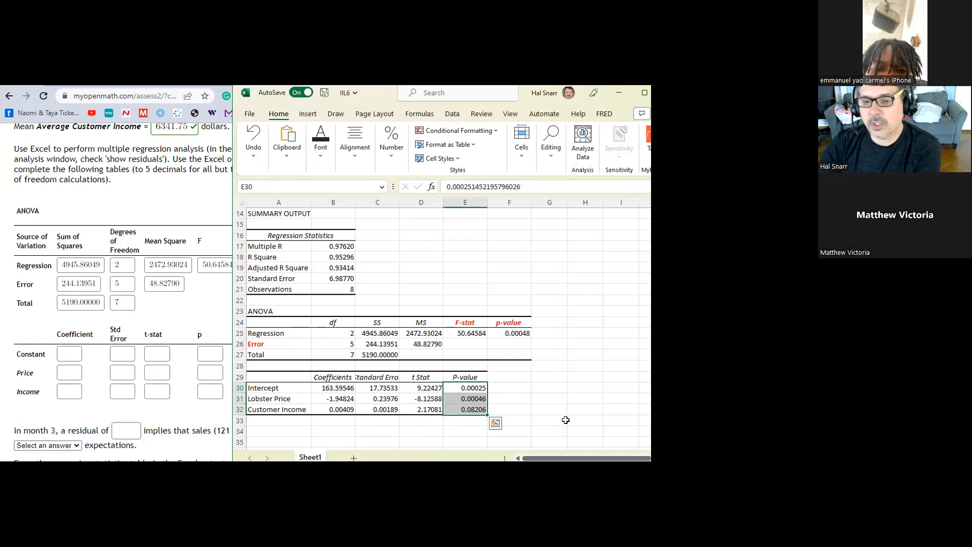
{"action": "left_click", "coordinate": [422, 388]}
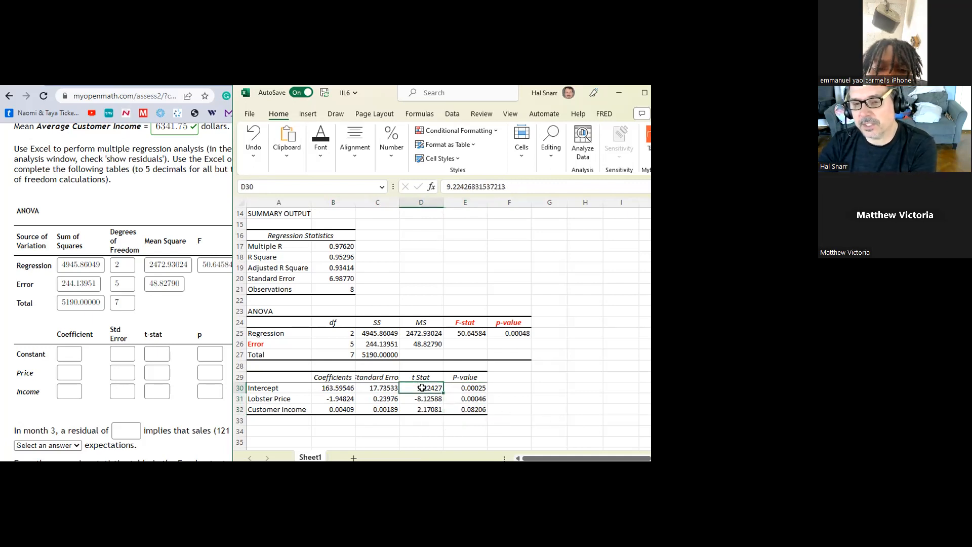
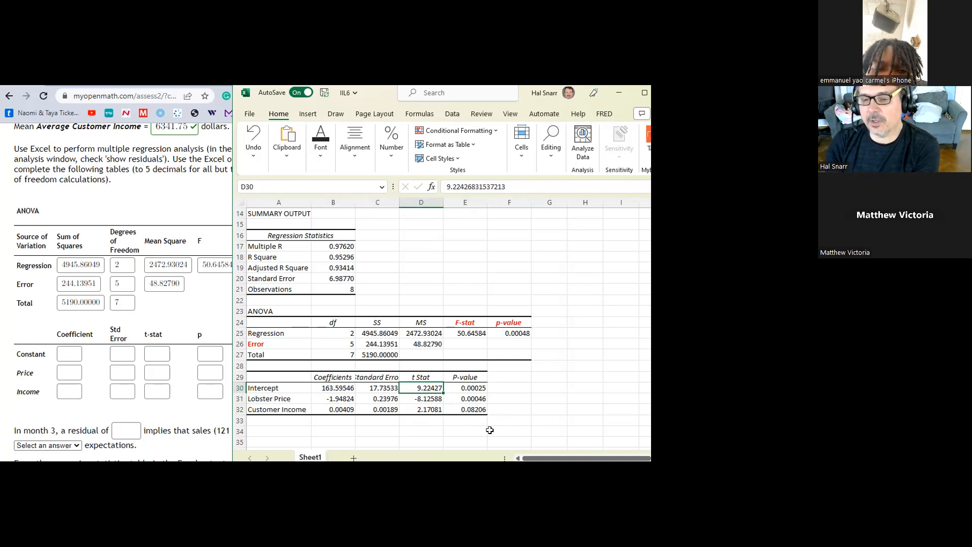
- Inspect the P-value column from the Intercept row, then compare the Lobster Price and Customer Income coefficients
{"action": "left_click", "coordinate": [472, 387]}
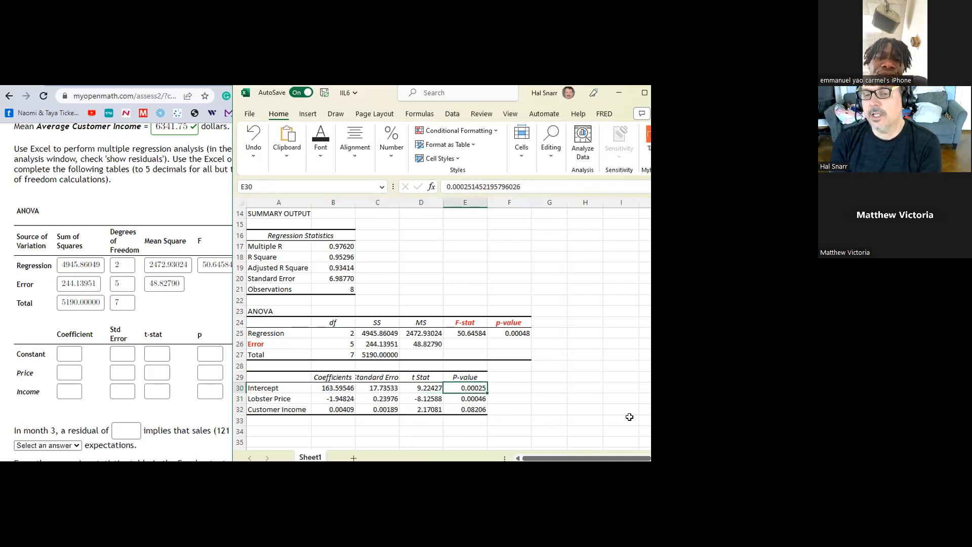
{"action": "key", "text": "Down"}
{"action": "key", "text": "Down"}
{"action": "key", "text": "Up"}
{"action": "key", "text": "Up"}
{"action": "key", "text": "Down"}
{"action": "key", "text": "Up"}
{"action": "key", "text": "Left"}
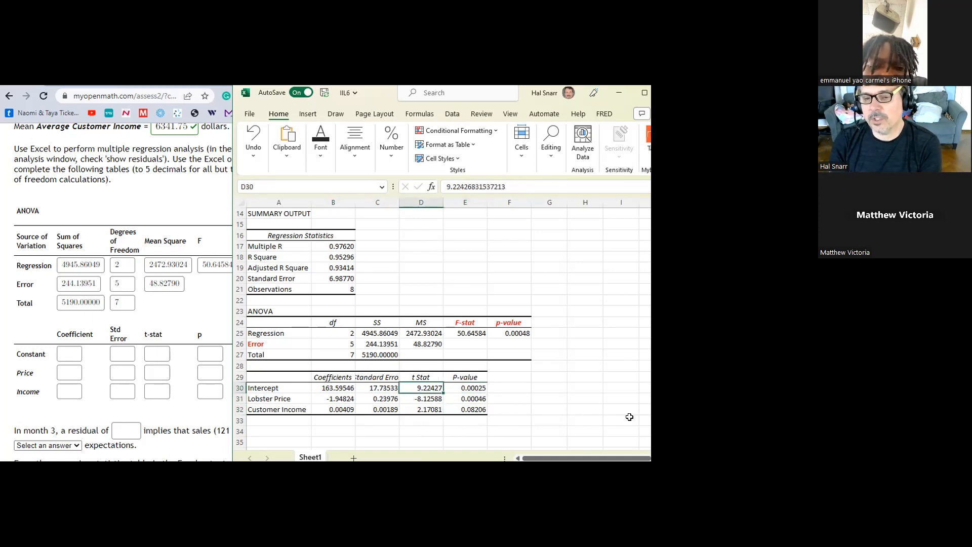
{"action": "key", "text": "Left"}
{"action": "key", "text": "Left"}
{"action": "key", "text": "Down"}
{"action": "key", "text": "Down"}
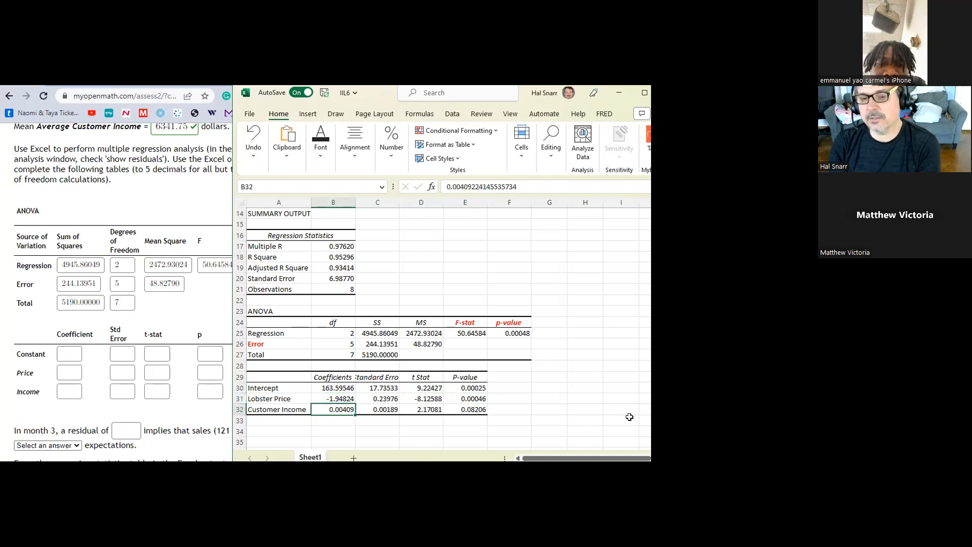
{"action": "key", "text": "Up"}
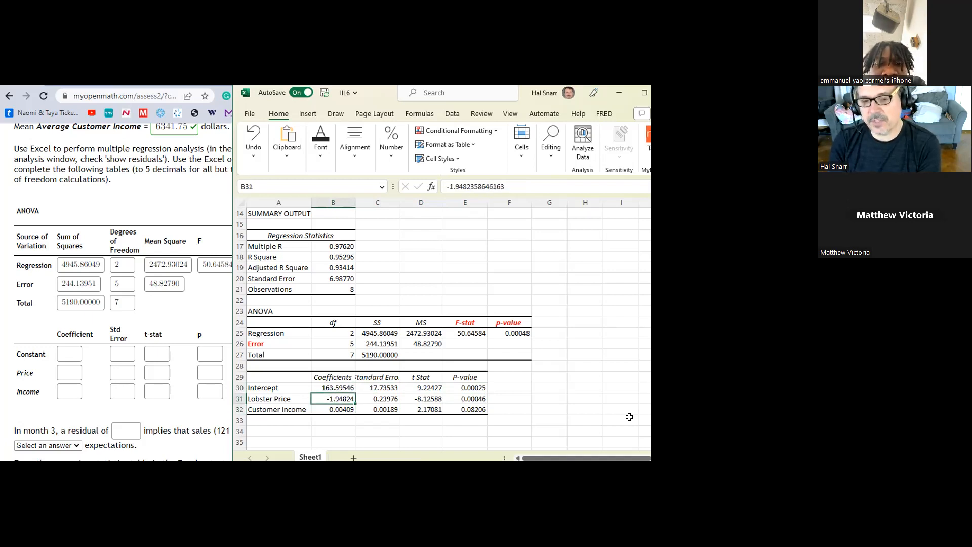
{"action": "key", "text": "Down"}
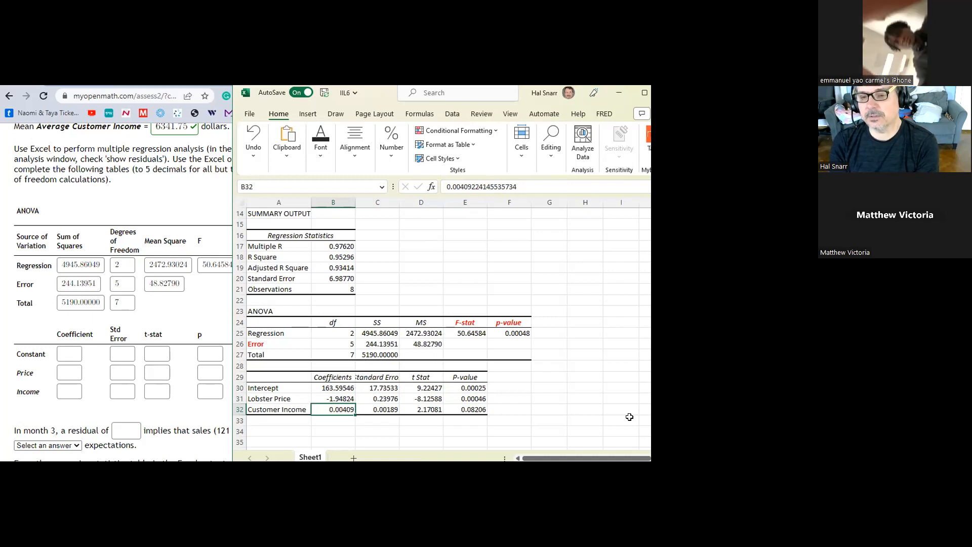
- Compare the P-values of Lobster Price and Customer Income with their t-stats in the coefficient table
{"action": "key", "text": "Right"}
{"action": "key", "text": "Right"}
{"action": "key", "text": "Right"}
{"action": "key", "text": "Up"}
{"action": "key", "text": "Down"}
{"action": "key", "text": "Up"}
{"action": "key", "text": "Down"}
{"action": "key", "text": "Up"}
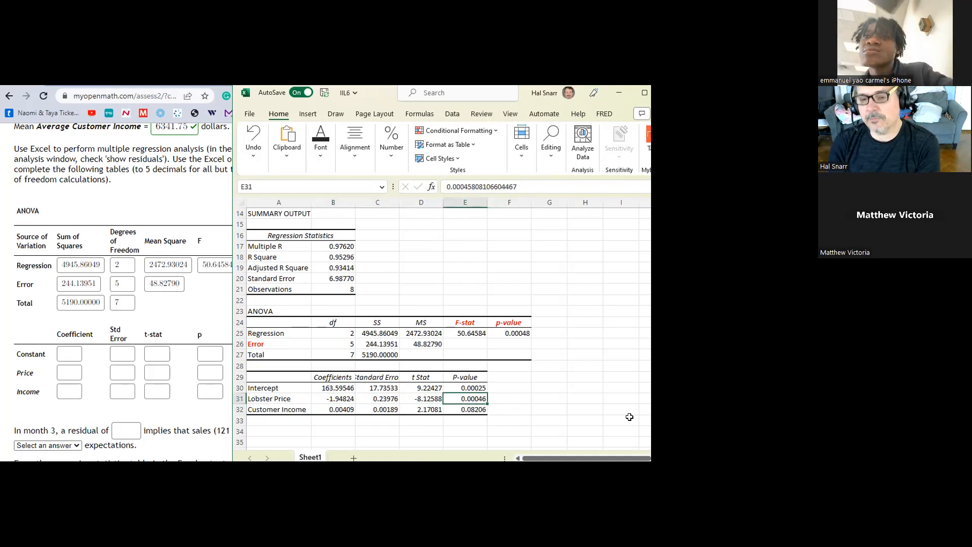
{"action": "key", "text": "Left"}
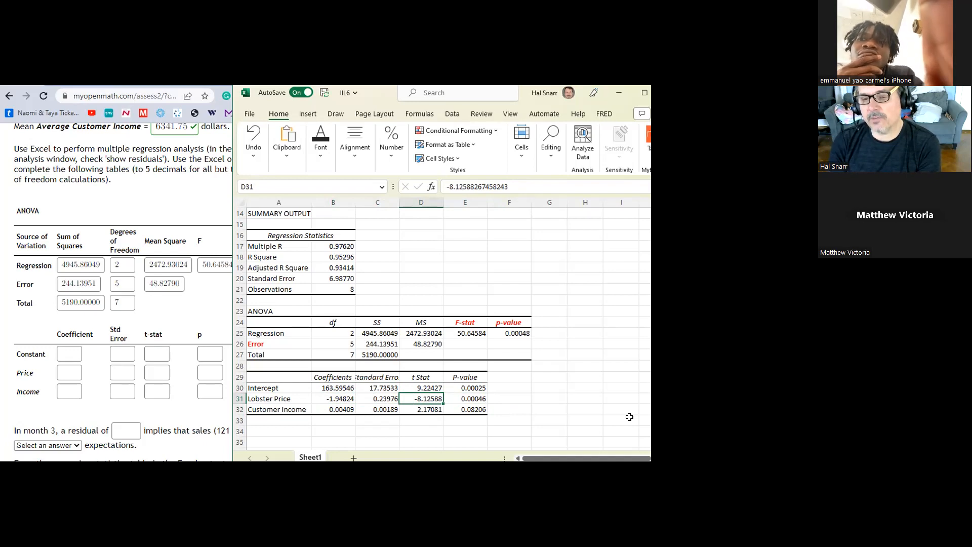
{"action": "key", "text": "Down"}
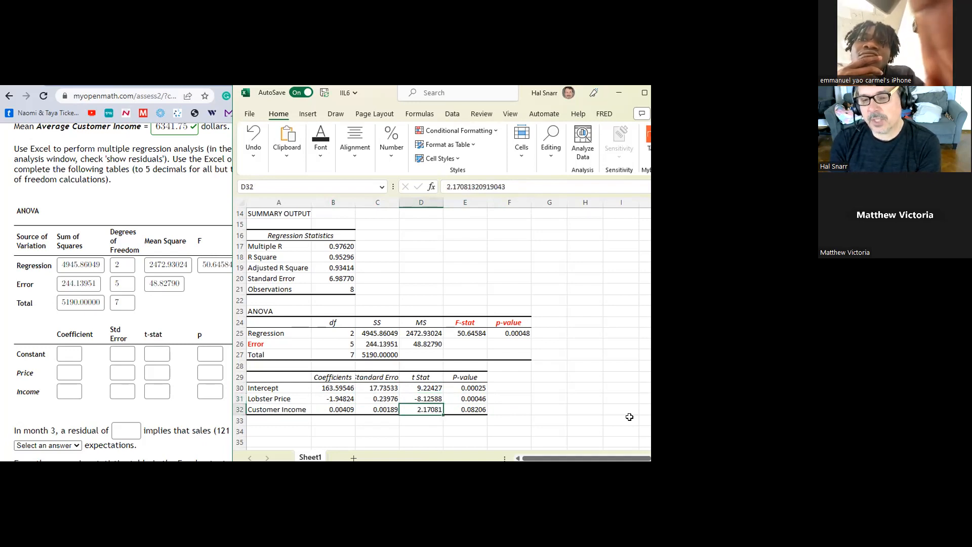
{"action": "key", "text": "Right"}
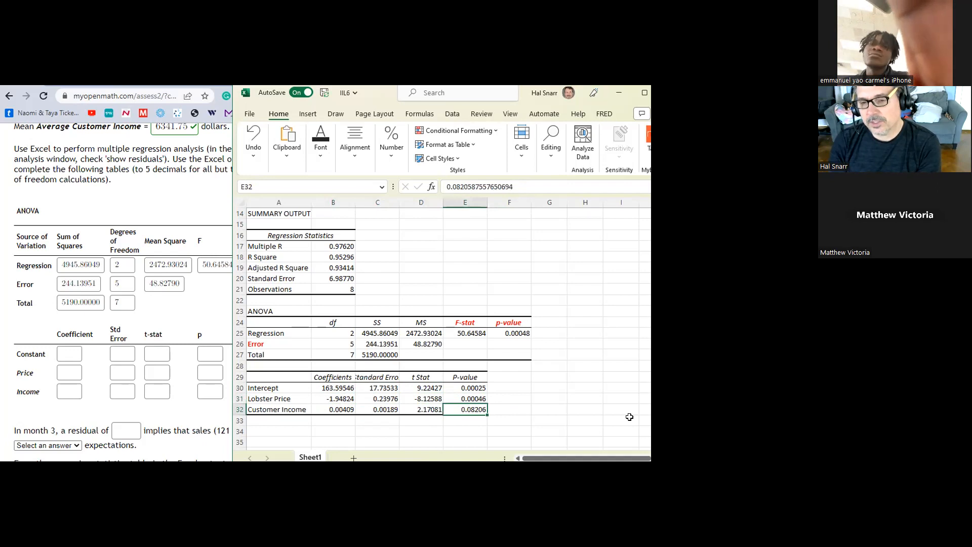
{"action": "key", "text": "Left"}
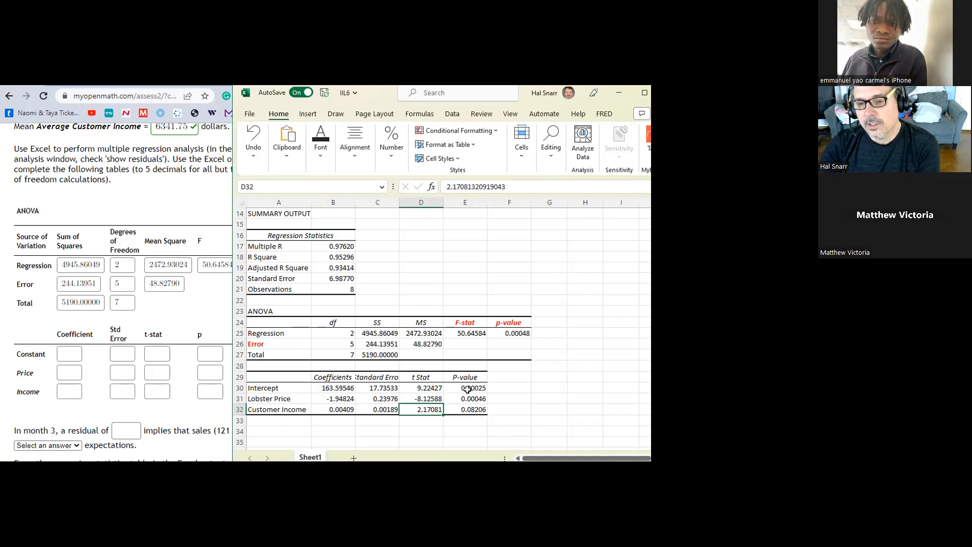
{"action": "left_click_drag", "start_coordinate": [470, 388], "coordinate": [470, 409]}
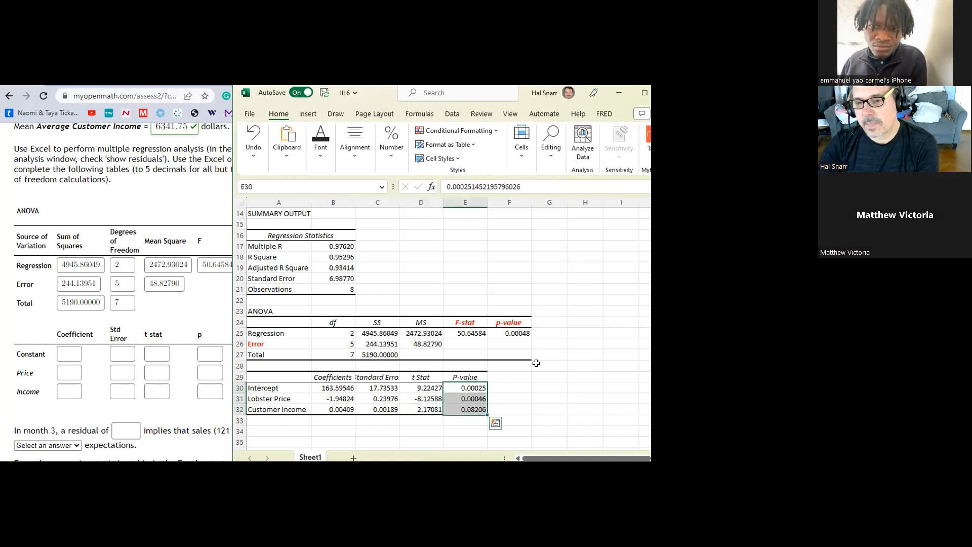
- Enter the formula =F.DIST.RT(E25,B25,B26) in G25 to calculate the ANOVA p-value from the F-stat and both degrees of freedom
{"action": "left_click", "coordinate": [515, 334]}
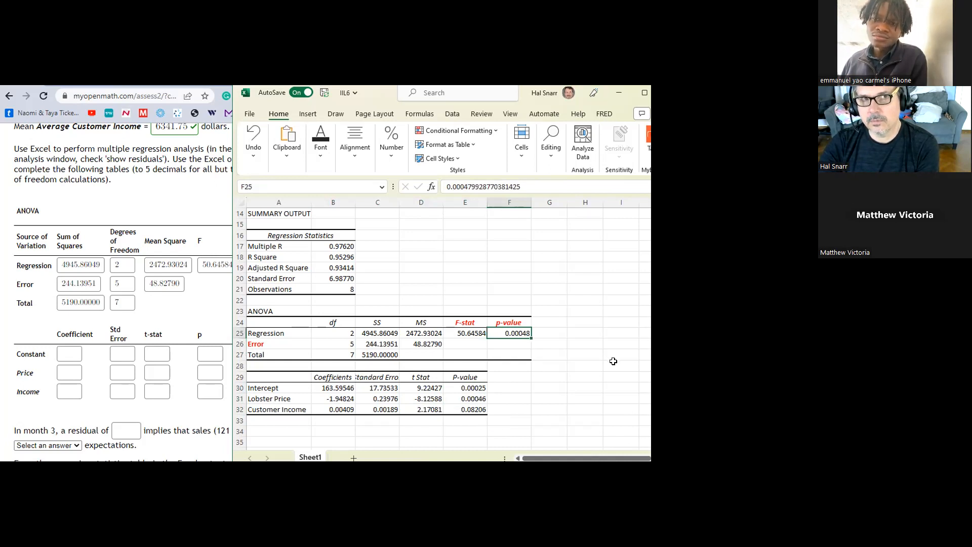
{"action": "left_click", "coordinate": [465, 337]}
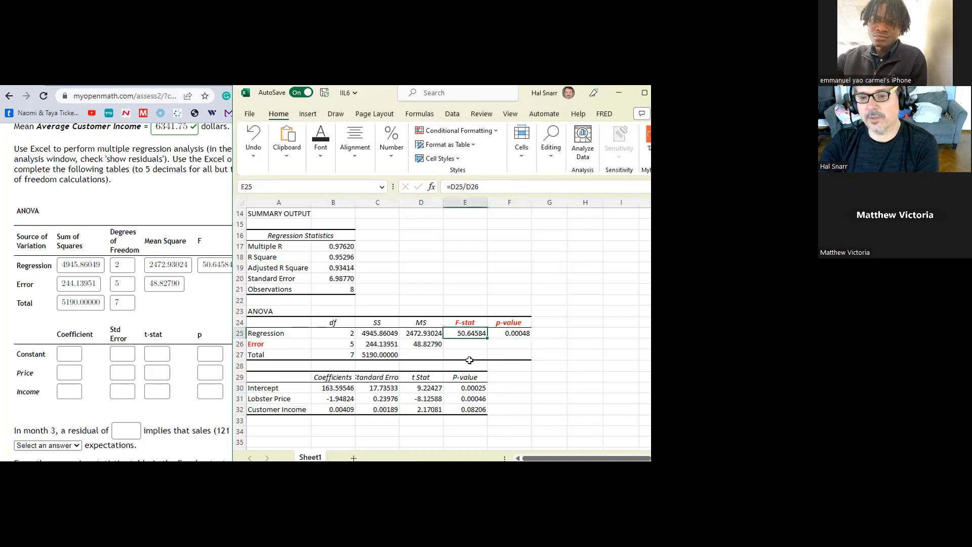
{"action": "left_click", "coordinate": [557, 336]}
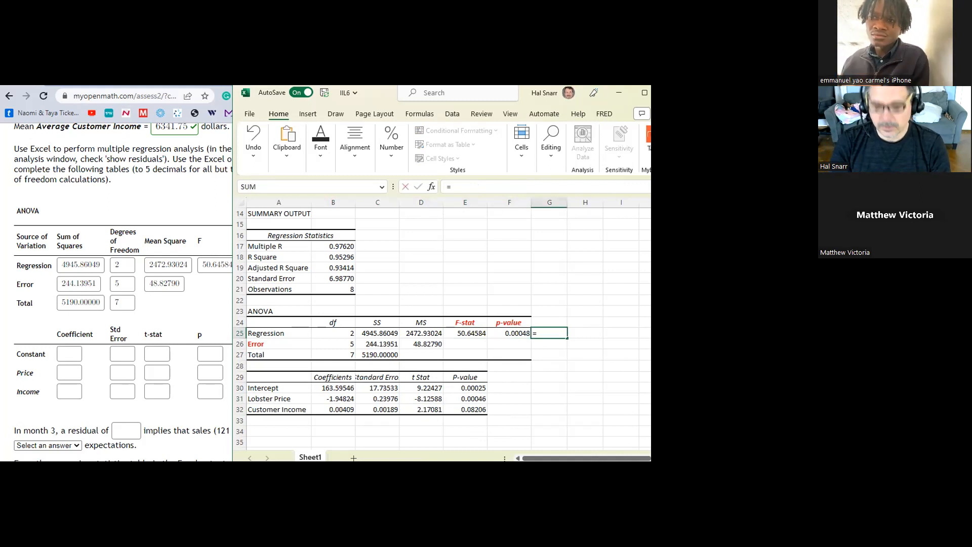
{"action": "type", "text": "=f."}
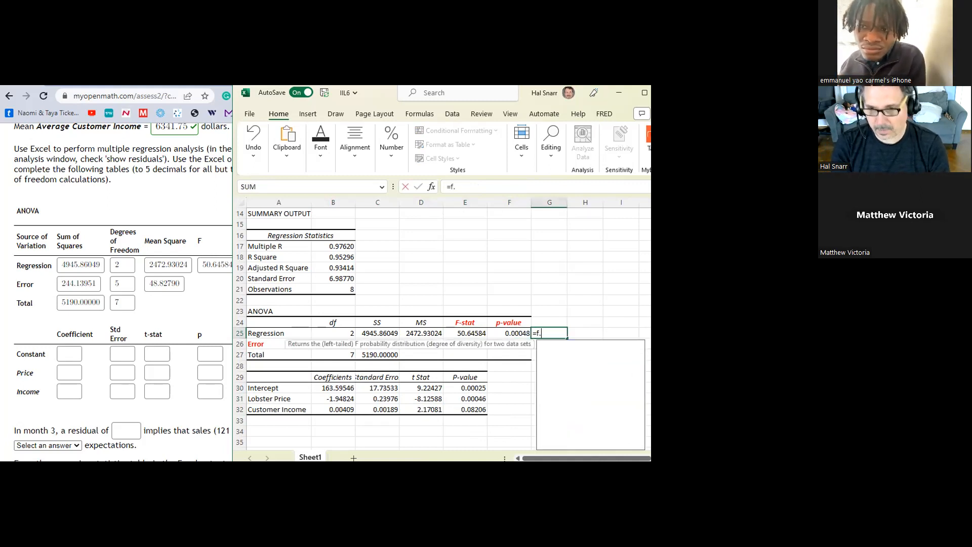
{"action": "type", "text": "dist"}
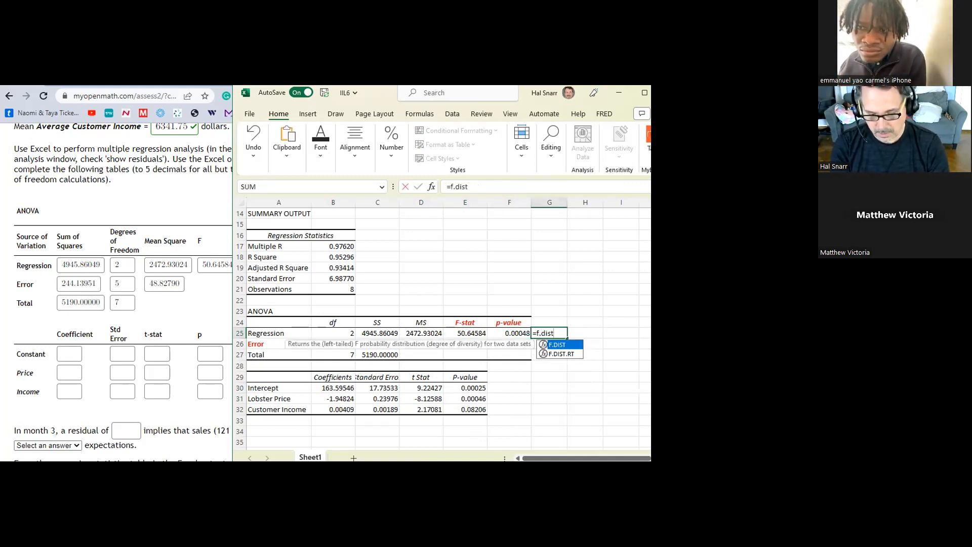
{"action": "type", "text": ".rt("}
{"action": "key", "text": "Left"}
{"action": "key", "text": "Left"}
{"action": "type", "text": ","}
{"action": "key", "text": "Left"}
{"action": "key", "text": "Left"}
{"action": "key", "text": "Left"}
{"action": "key", "text": "Left"}
{"action": "key", "text": "Left"}
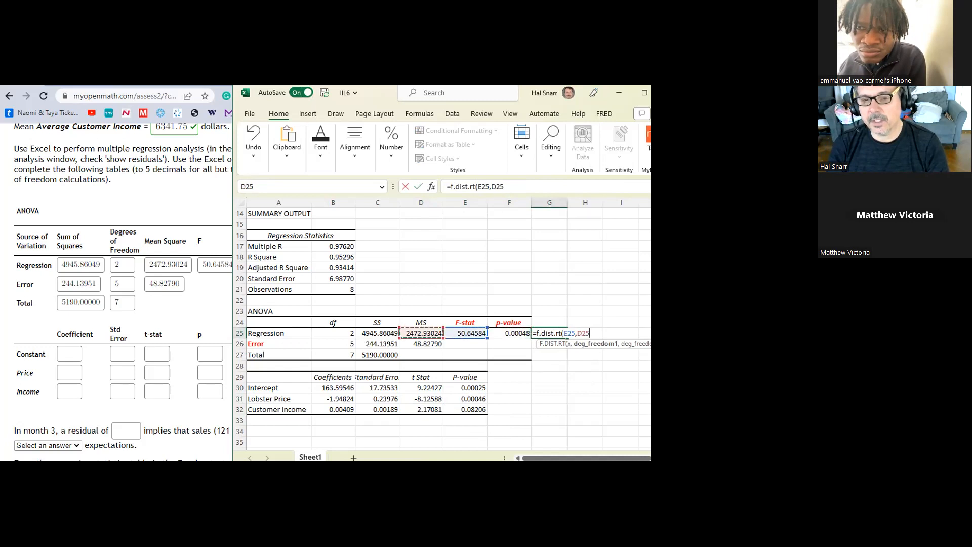
{"action": "type", "text": ","}
{"action": "key", "text": "Left"}
{"action": "key", "text": "Left"}
{"action": "key", "text": "Left"}
{"action": "key", "text": "Left"}
{"action": "key", "text": "Left"}
{"action": "key", "text": "Down"}
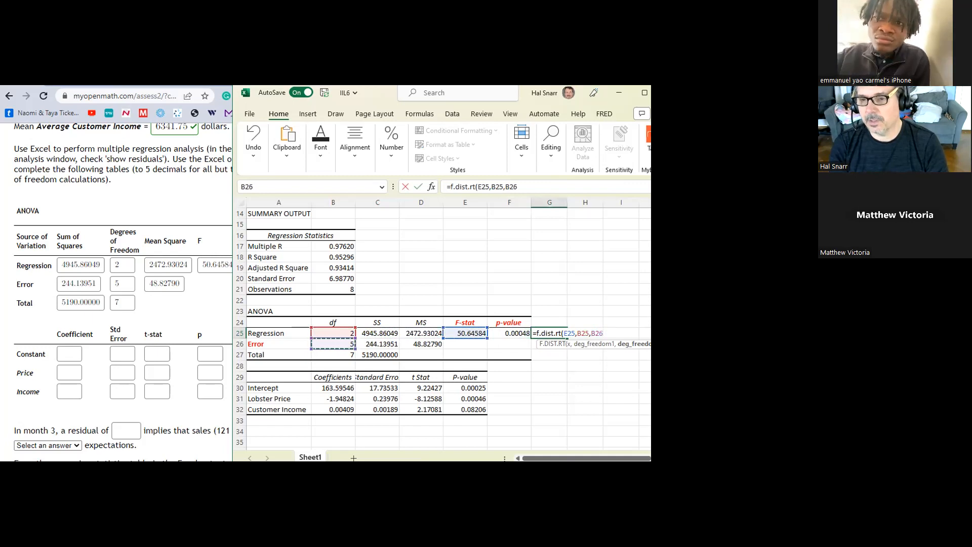
{"action": "key", "text": "ctrl+Return"}
- Compare the calculated p-value in G25 with the regression output's p-value in F25
{"action": "key", "text": "Left"}
{"action": "key", "text": "Right"}
{"action": "key", "text": "Left"}
{"action": "key", "text": "Right"}
{"action": "key", "text": "Left"}
{"action": "key", "text": "Right"}
{"action": "key", "text": "Right"}
{"action": "key", "text": "Left"}
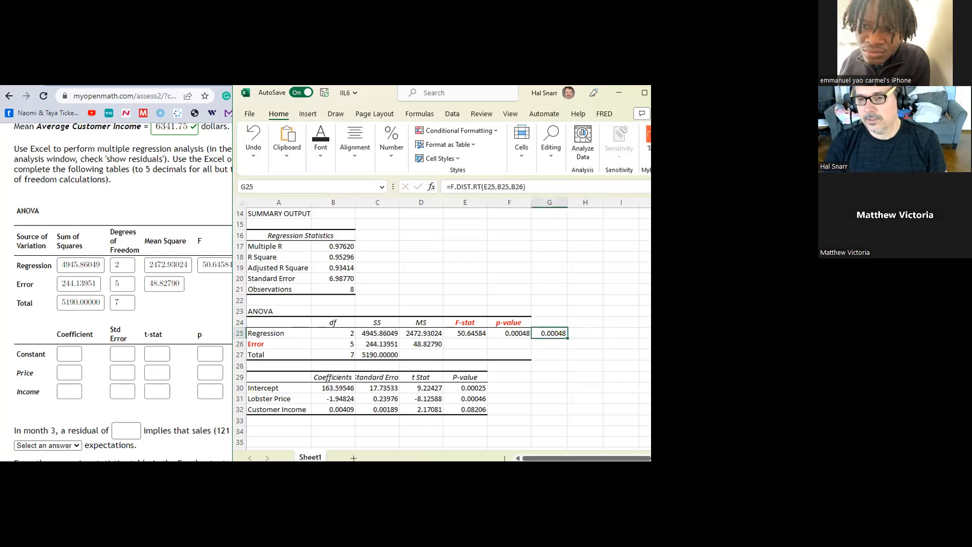
- Review the F-stat and two degrees-of-freedom arguments inside the F.DIST.RT formula in G25
{"action": "double_click", "coordinate": [554, 333]}
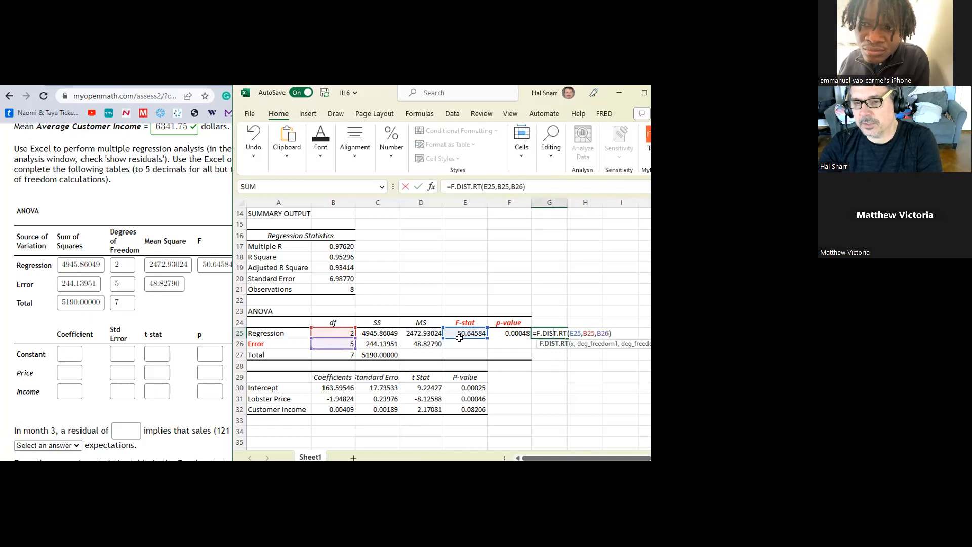
{"action": "double_click", "coordinate": [575, 333]}
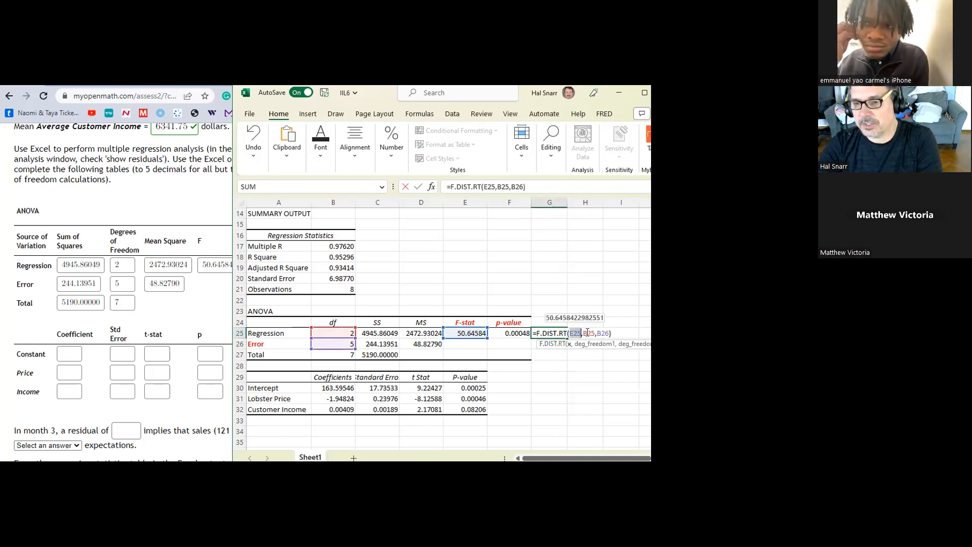
{"action": "double_click", "coordinate": [588, 333]}
{"action": "double_click", "coordinate": [602, 333]}
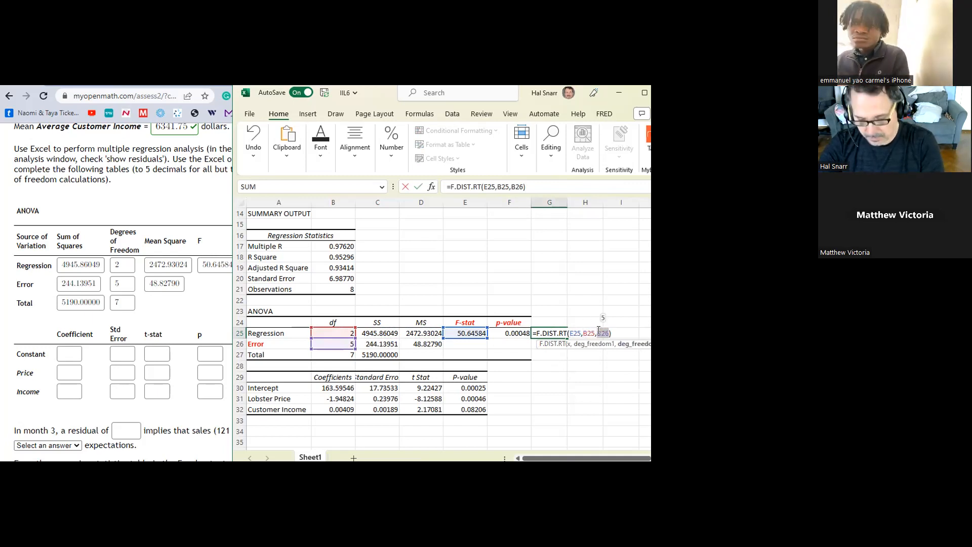
{"action": "key", "text": "Return"}
- Check the regression output's p-value in F25 and clear the comparison formula from G25
{"action": "left_click", "coordinate": [523, 332]}
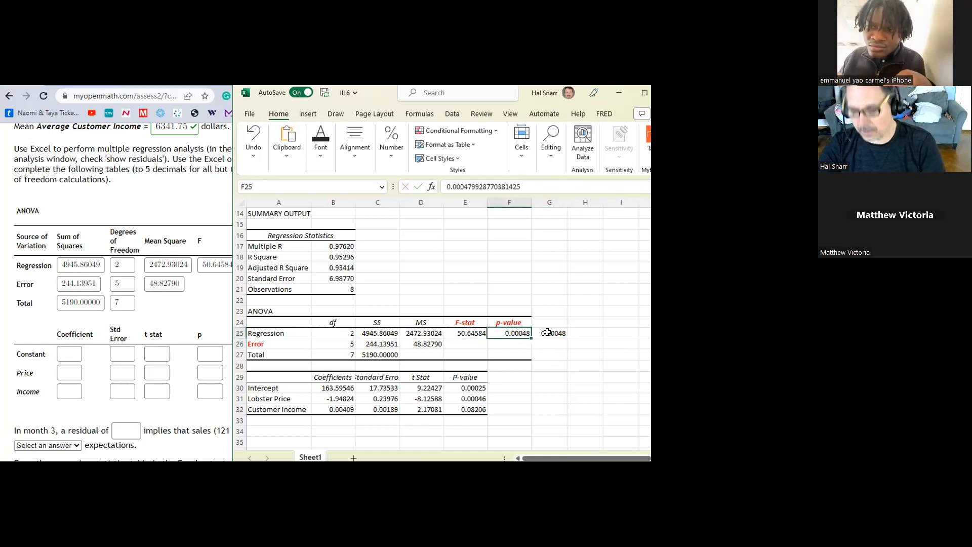
{"action": "left_click", "coordinate": [555, 333]}
{"action": "key", "text": "Delete"}
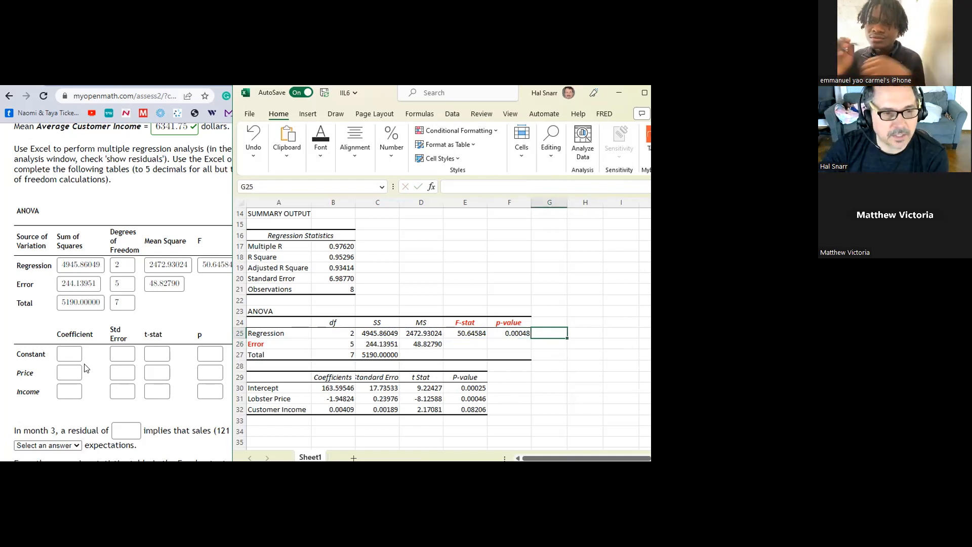
- Copy the Intercept coefficient 163.59546 and standard error 17.73533 from Excel into the question's Constant row
{"action": "left_click", "coordinate": [343, 389]}
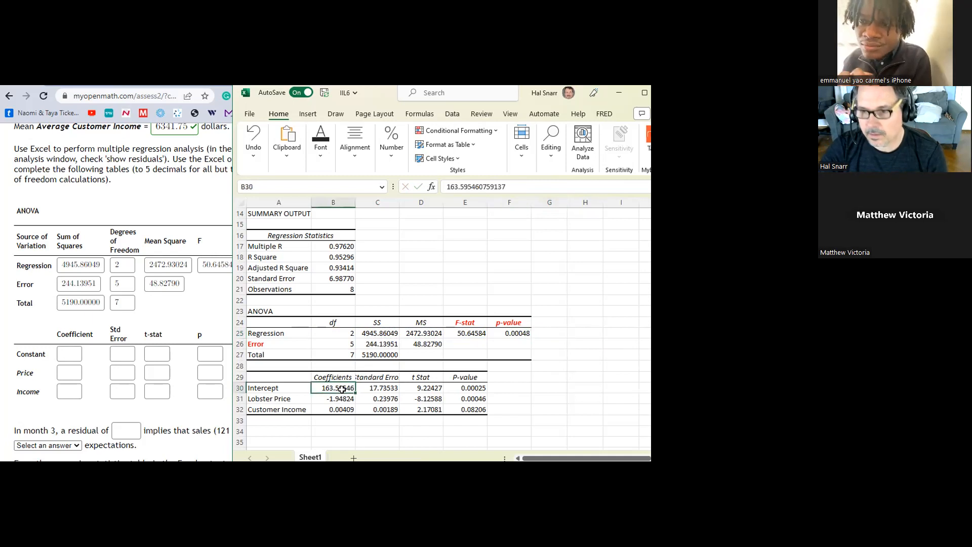
{"action": "key", "text": "ctrl+c"}
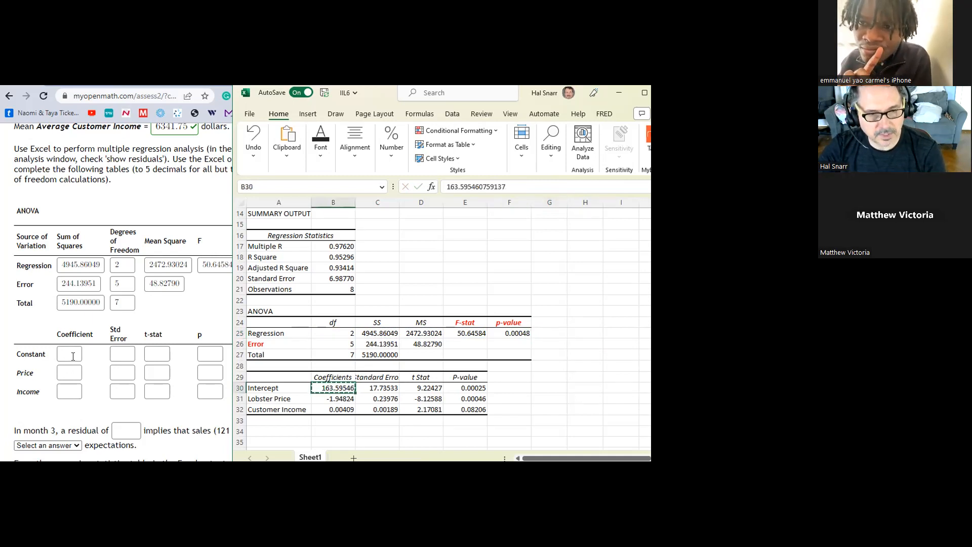
{"action": "left_click", "coordinate": [74, 355]}
{"action": "key", "text": "ctrl+v"}
{"action": "key", "text": "Tab"}
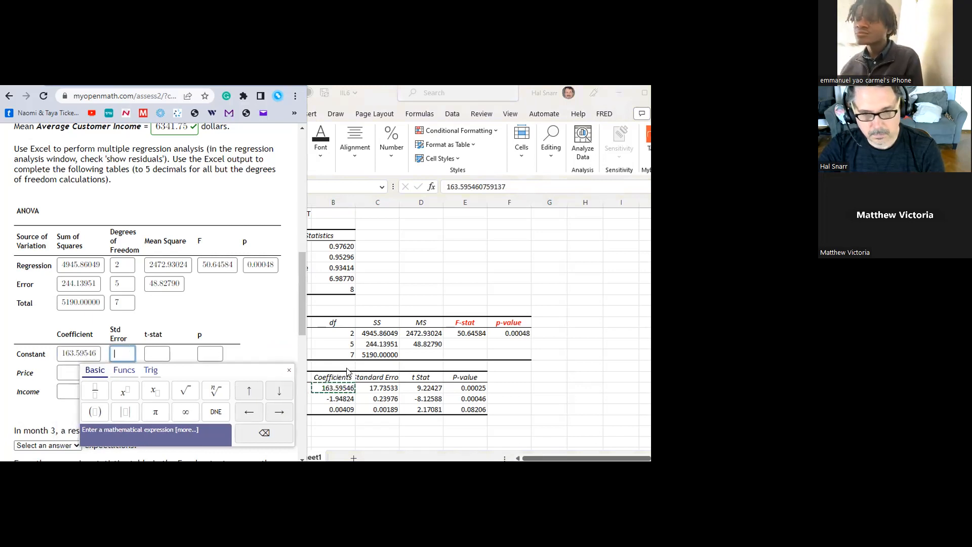
{"action": "left_click", "coordinate": [377, 388]}
{"action": "key", "text": "ctrl+c"}
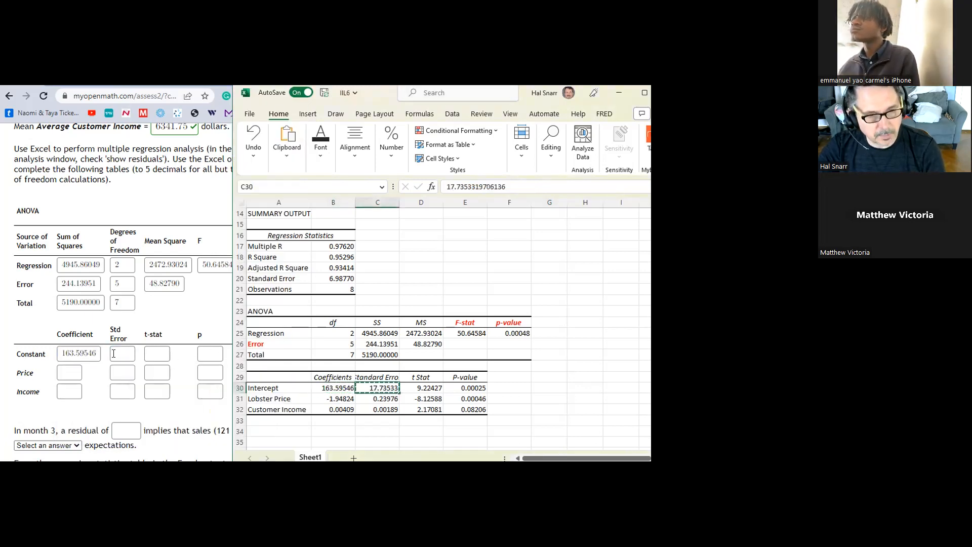
{"action": "left_click", "coordinate": [123, 353]}
{"action": "key", "text": "ctrl+v"}
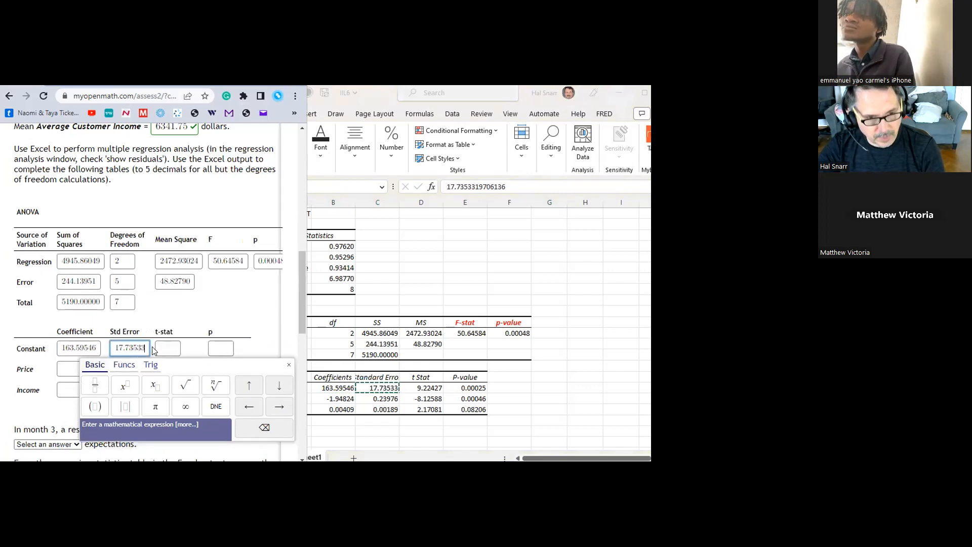
- Copy the Intercept t Stat 9.22427 from Excel into the Constant row's t-stat answer
{"action": "left_click", "coordinate": [419, 384]}
{"action": "key", "text": "ctrl+c"}
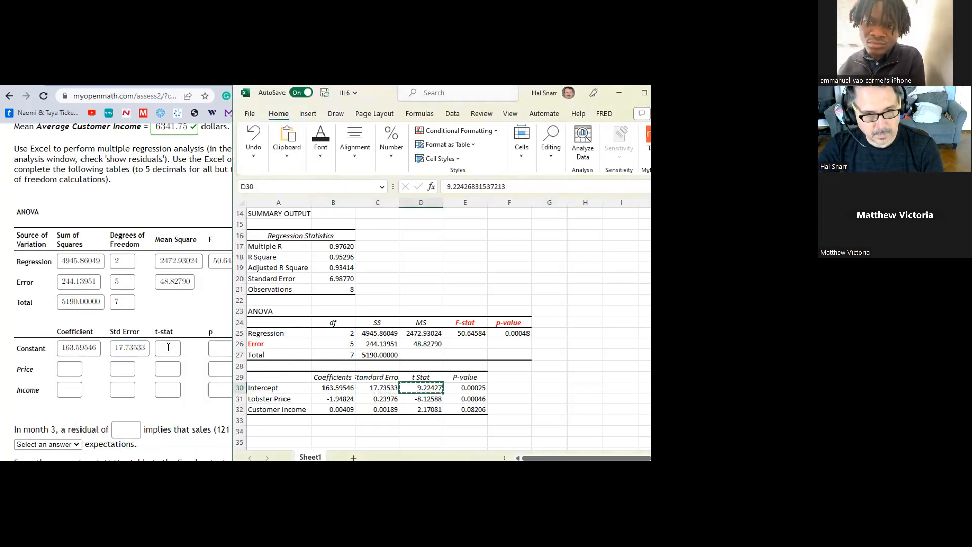
{"action": "left_click", "coordinate": [168, 347]}
{"action": "key", "text": "ctrl+v"}
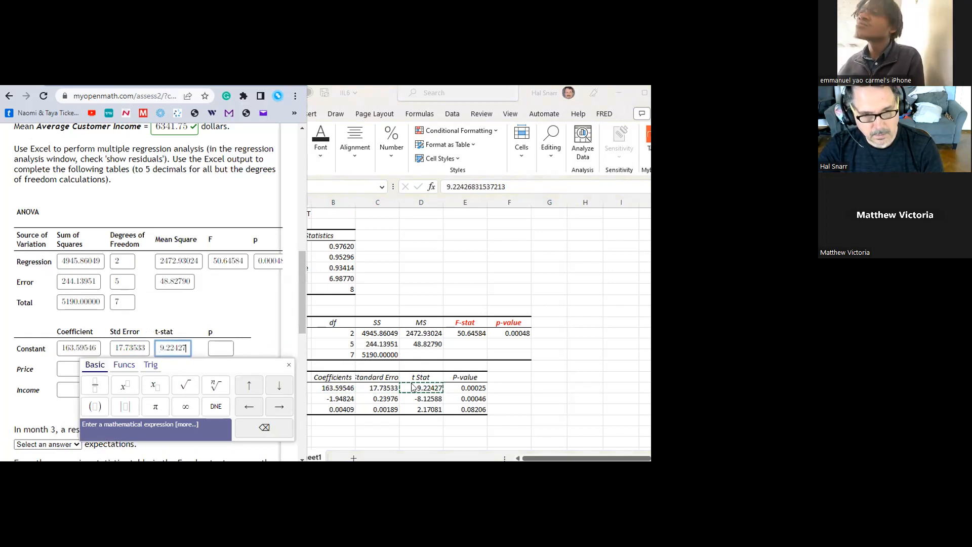
{"action": "left_click", "coordinate": [465, 388]}
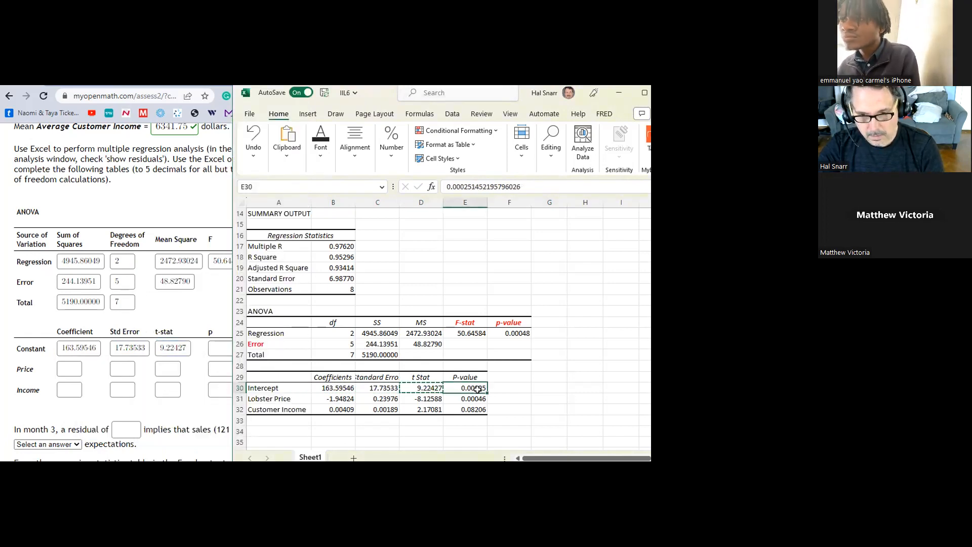
{"action": "key", "text": "ctrl+v"}
{"action": "left_click", "coordinate": [217, 348]}
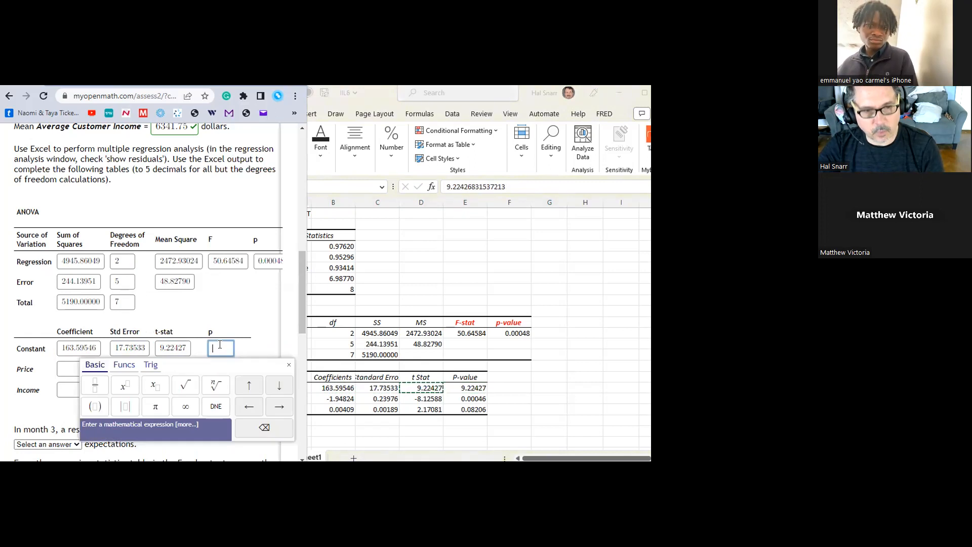
{"action": "key", "text": "ctrl+v"}
{"action": "left_click", "coordinate": [168, 347]}
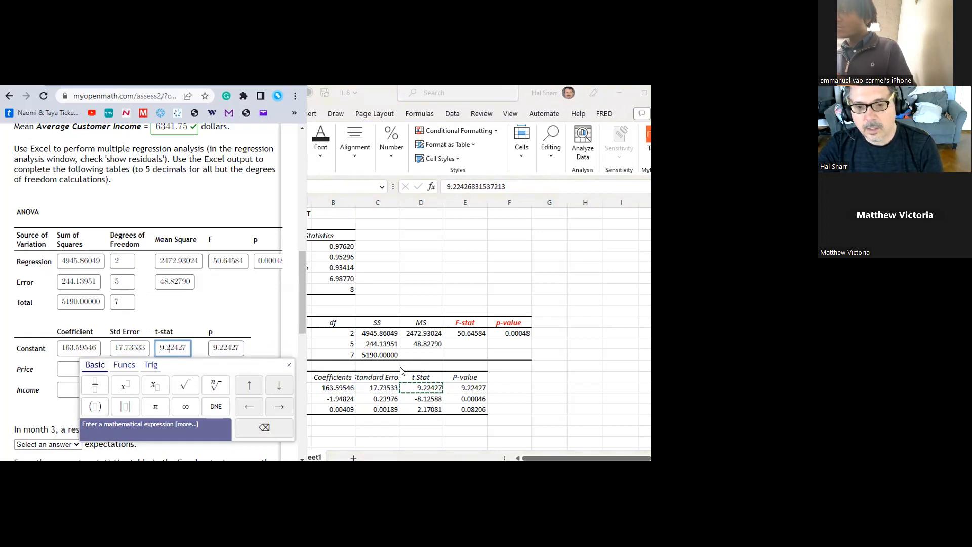
{"action": "left_click", "coordinate": [475, 391]}
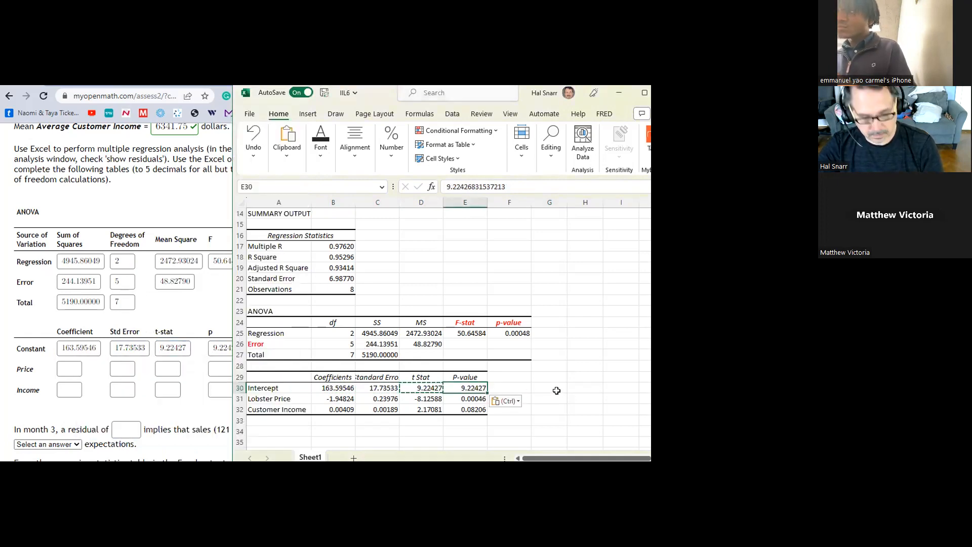
{"action": "key", "text": "ctrl+z"}
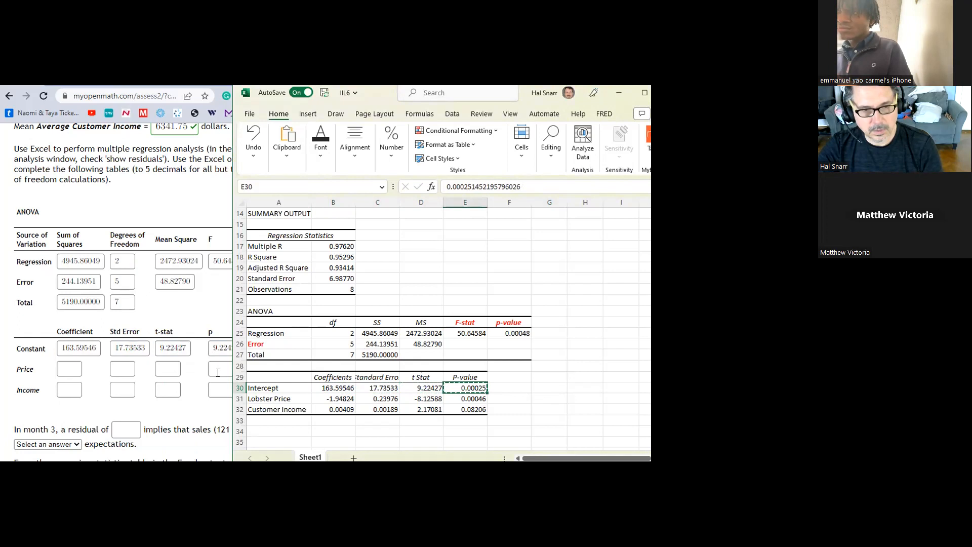
- Replace the Constant row's p answer with the Intercept P-value 0.00025 from E30
{"action": "left_click", "coordinate": [215, 349]}
{"action": "left_click_drag", "start_coordinate": [215, 348], "coordinate": [253, 346]}
{"action": "key", "text": "ctrl+v"}
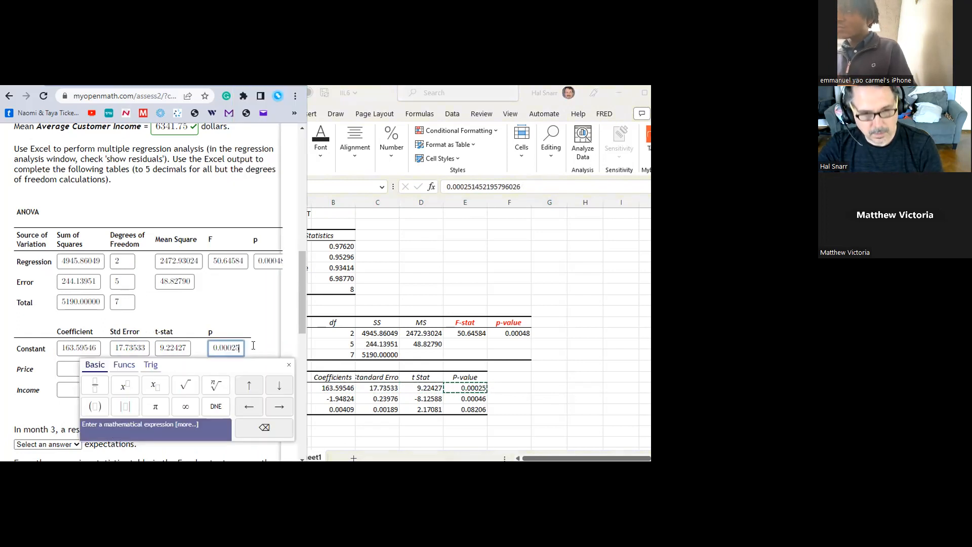
- Compare the t-stat and p answers in the Constant row
{"action": "left_click", "coordinate": [177, 344]}
{"action": "left_click_drag", "start_coordinate": [186, 344], "coordinate": [160, 346]}
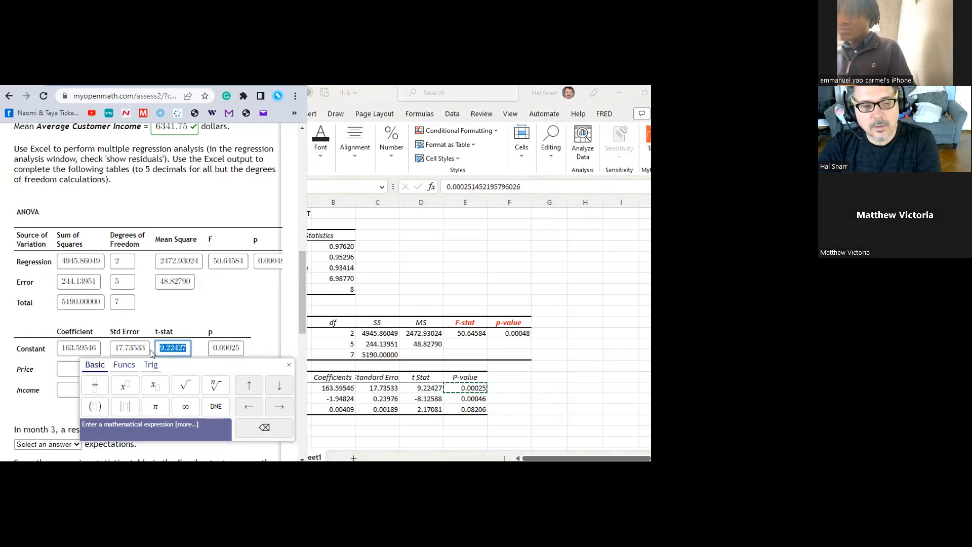
{"action": "left_click", "coordinate": [229, 345]}
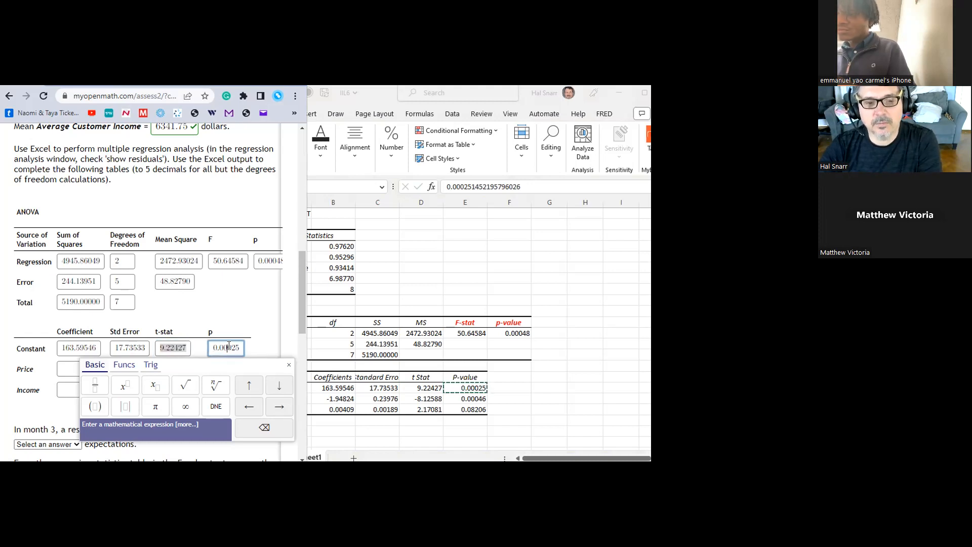
- Copy the Lobster Price coefficient -1.94824 and standard error 0.23976 from Excel into the question's Price row
{"action": "left_click", "coordinate": [308, 400]}
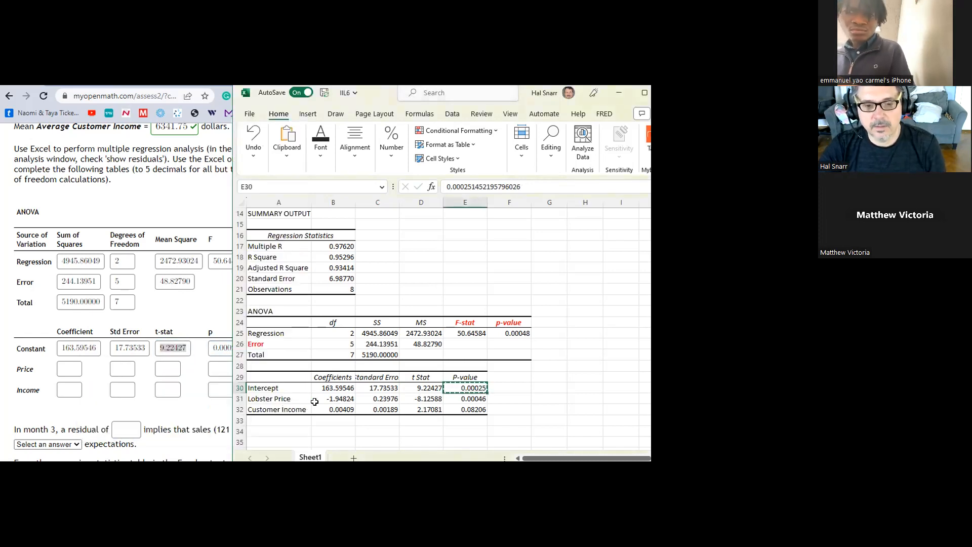
{"action": "left_click", "coordinate": [326, 398]}
{"action": "key", "text": "ctrl+c"}
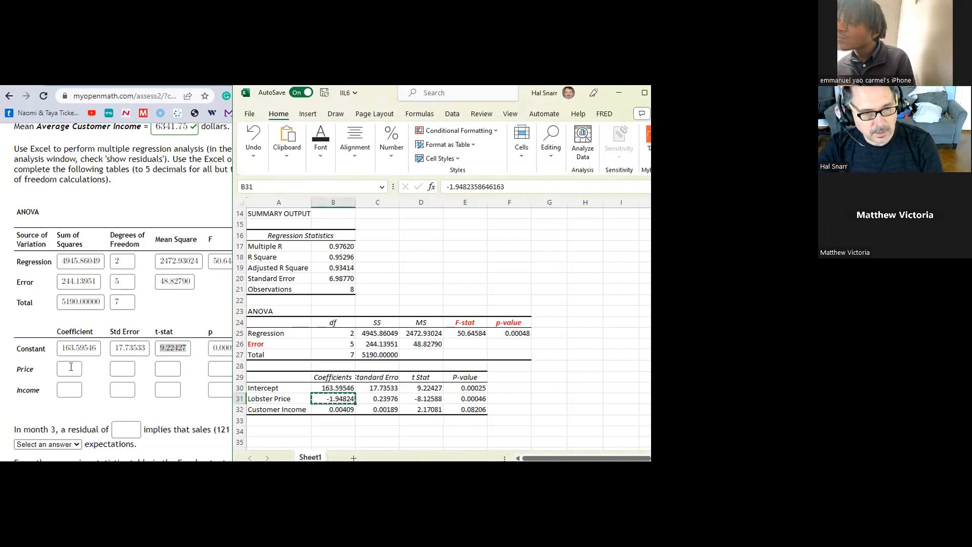
{"action": "left_click", "coordinate": [70, 369]}
{"action": "key", "text": "ctrl+v"}
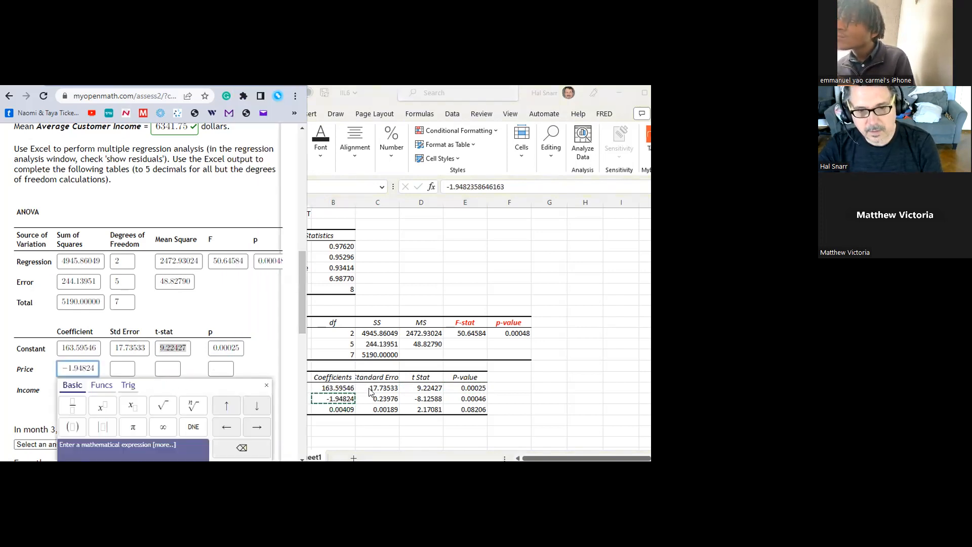
{"action": "left_click", "coordinate": [364, 398]}
{"action": "left_click", "coordinate": [374, 399]}
{"action": "key", "text": "ctrl+c"}
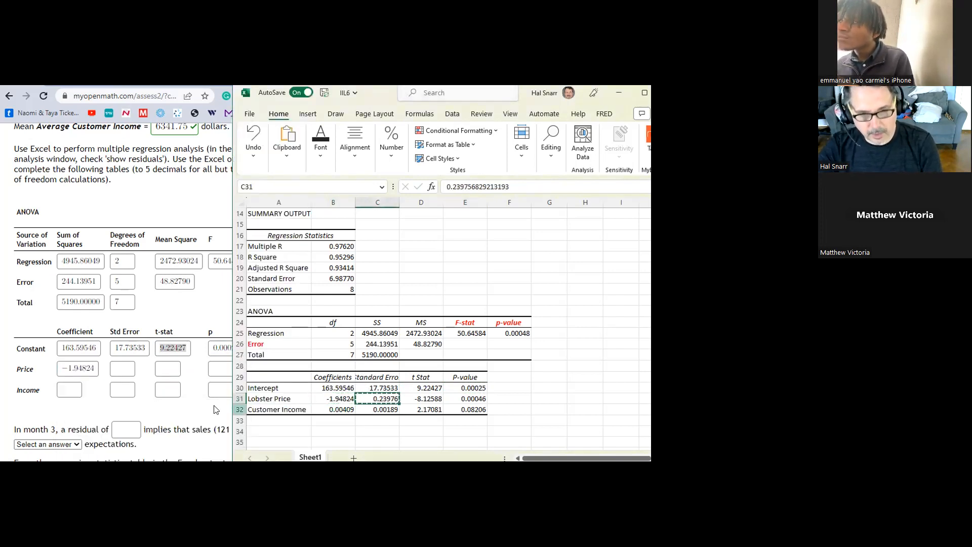
{"action": "left_click", "coordinate": [119, 368]}
{"action": "key", "text": "ctrl+v"}
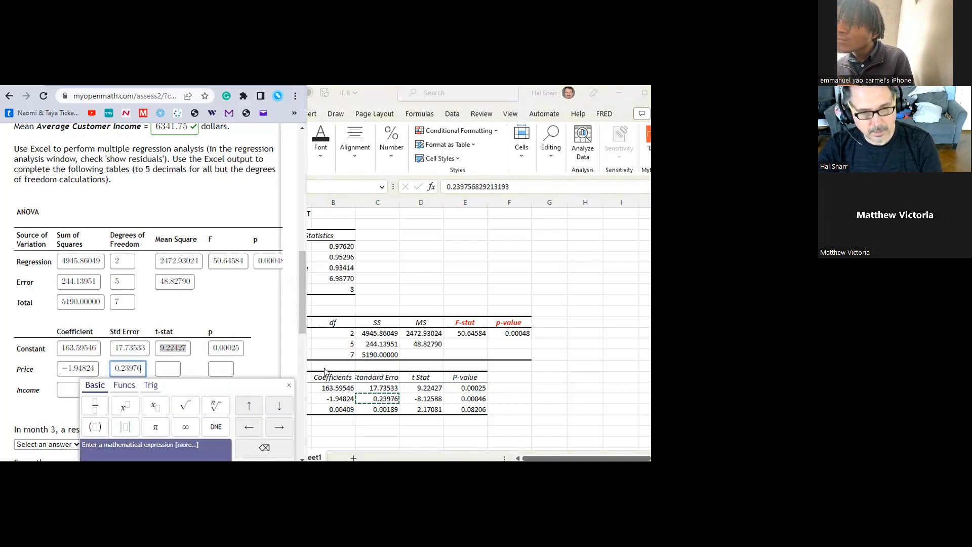
- Copy the Lobster Price t Stat -8.12588 and P-value 0.00046 from Excel into the Price row's t-stat and p answers
{"action": "left_click", "coordinate": [428, 403]}
{"action": "left_click", "coordinate": [428, 400]}
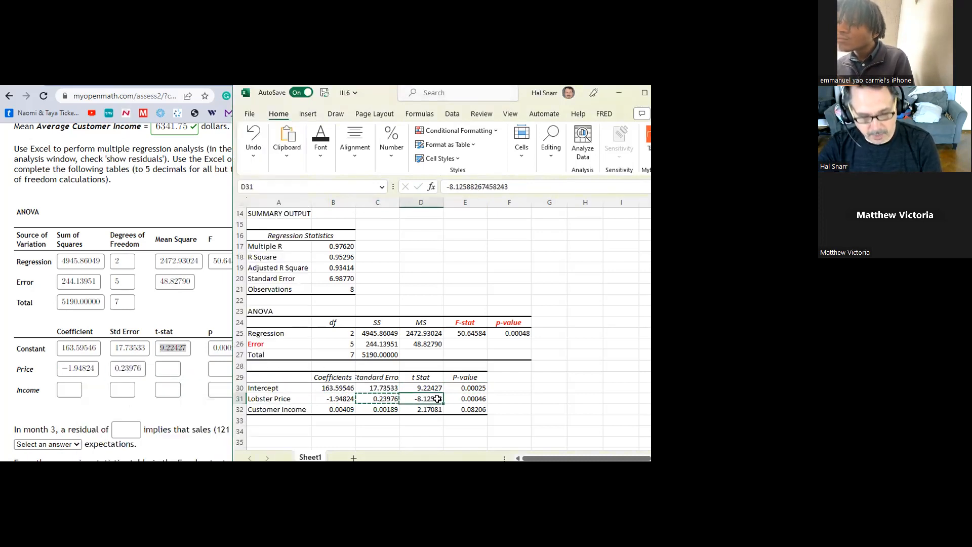
{"action": "key", "text": "ctrl+c"}
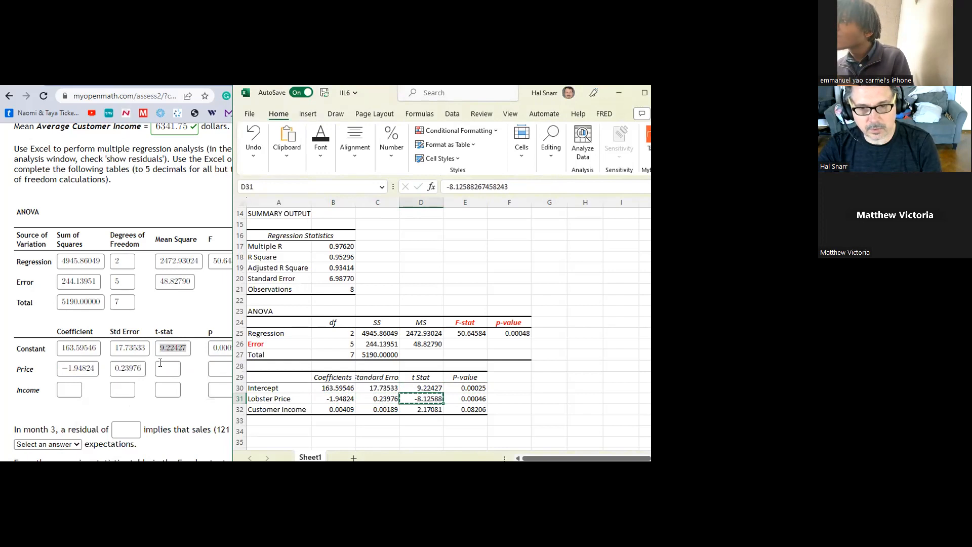
{"action": "left_click", "coordinate": [160, 363]}
{"action": "key", "text": "ctrl+v"}
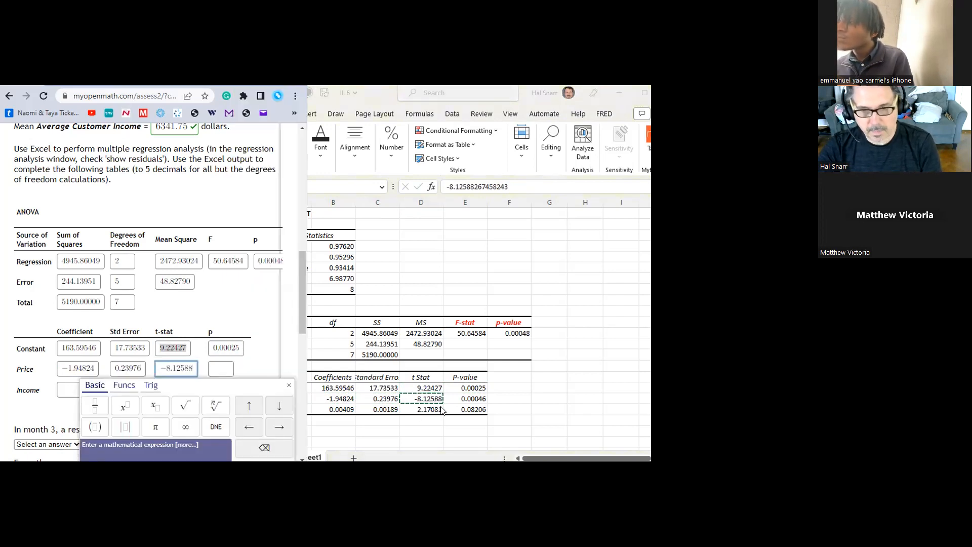
{"action": "left_click", "coordinate": [464, 403]}
{"action": "left_click", "coordinate": [465, 402]}
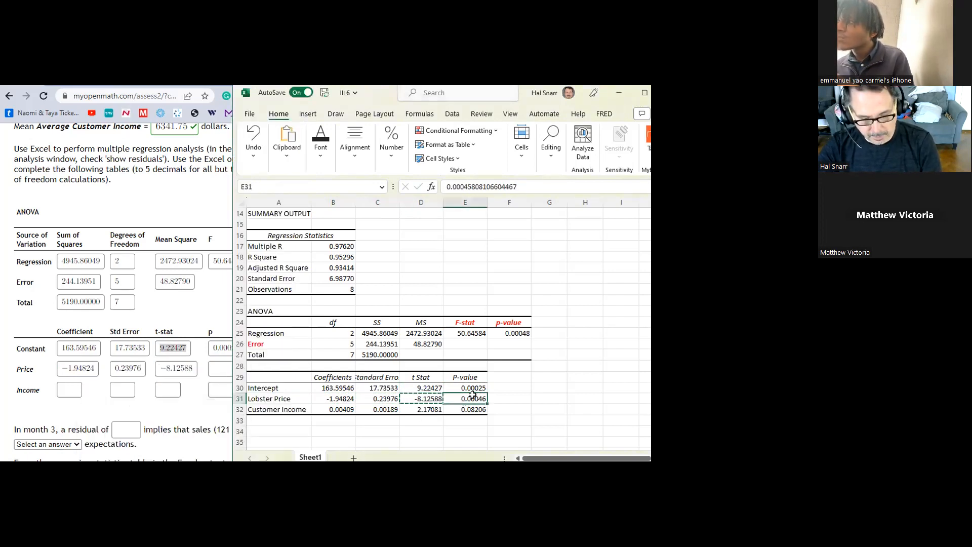
{"action": "key", "text": "ctrl+c"}
{"action": "left_click", "coordinate": [221, 369]}
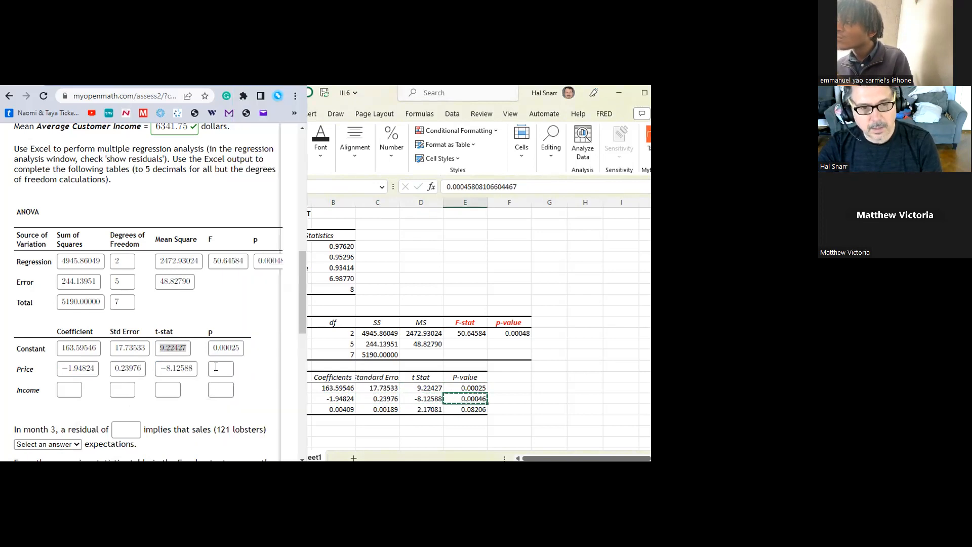
{"action": "key", "text": "ctrl+v"}
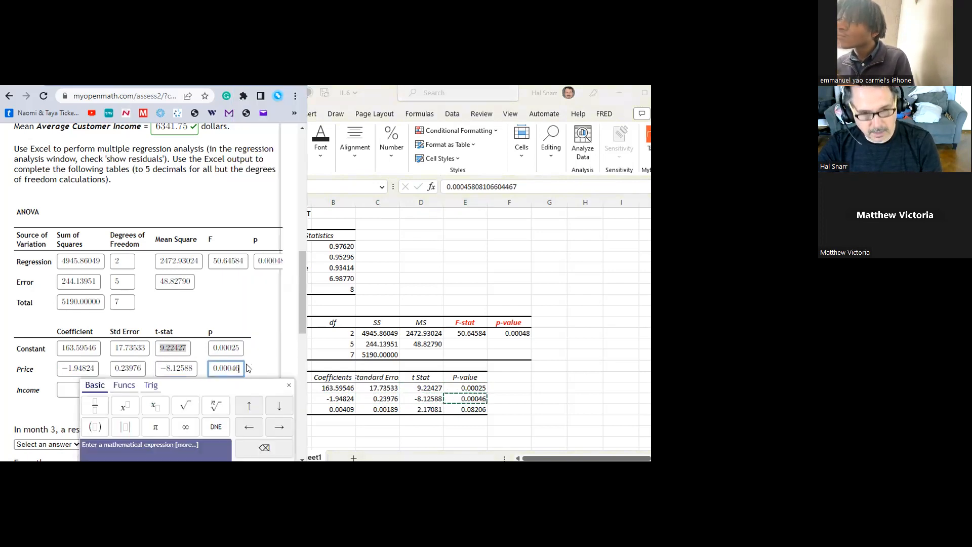
- Compare the magnitude of the Price row's t-stat with its p answer
{"action": "left_click", "coordinate": [186, 369]}
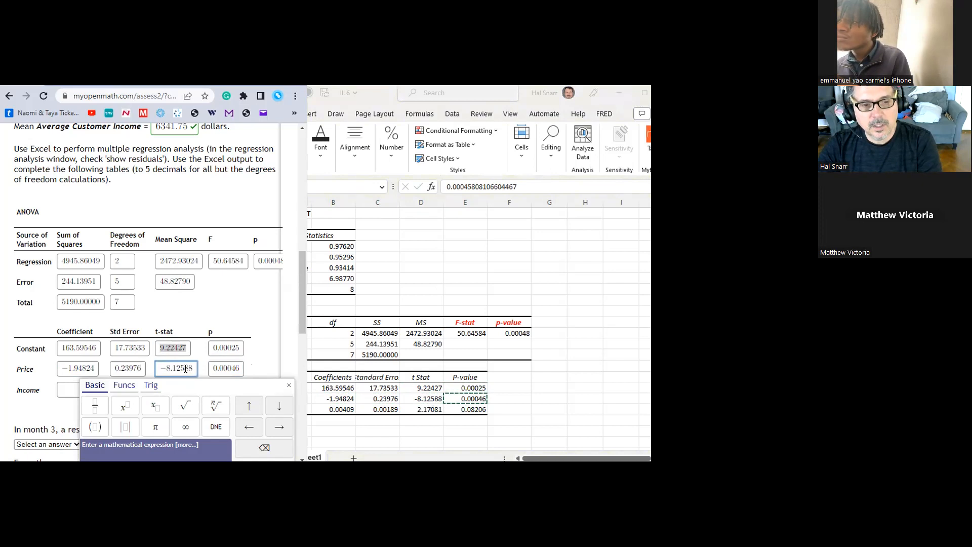
{"action": "left_click_drag", "start_coordinate": [164, 365], "coordinate": [197, 370]}
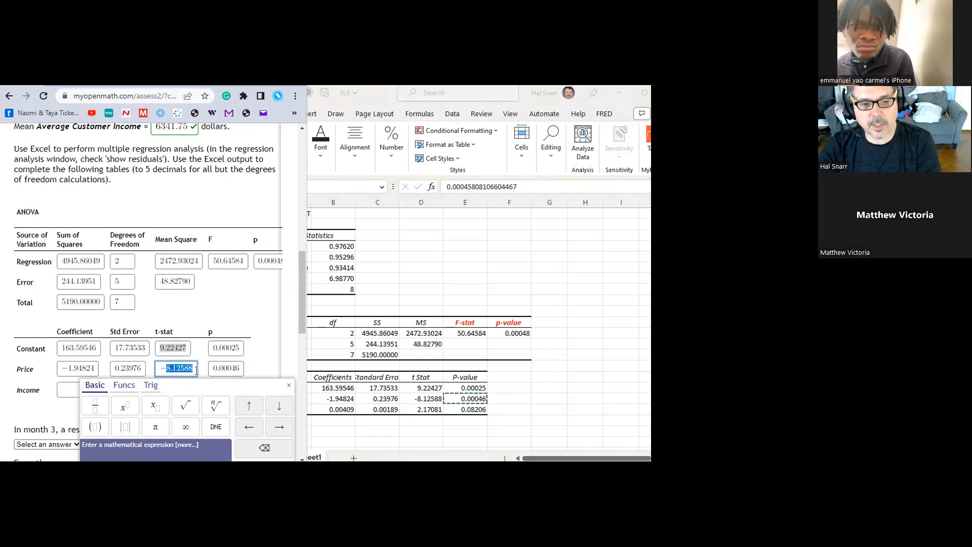
{"action": "left_click", "coordinate": [223, 369]}
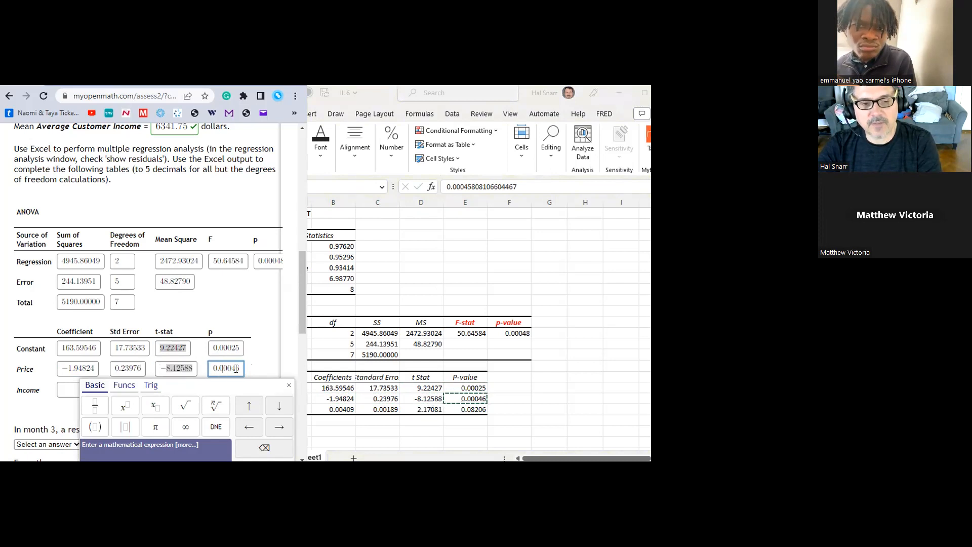
- Copy the Customer Income coefficient 0.00409 and standard error 0.00189 from Excel into the question's Income row
{"action": "left_click", "coordinate": [479, 426]}
{"action": "left_click", "coordinate": [344, 409]}
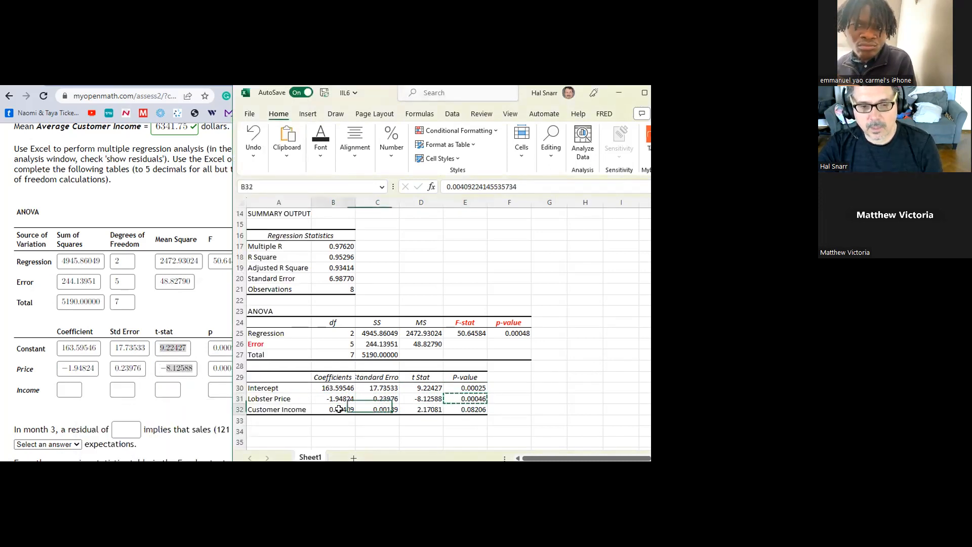
{"action": "key", "text": "ctrl+c"}
{"action": "left_click", "coordinate": [67, 390]}
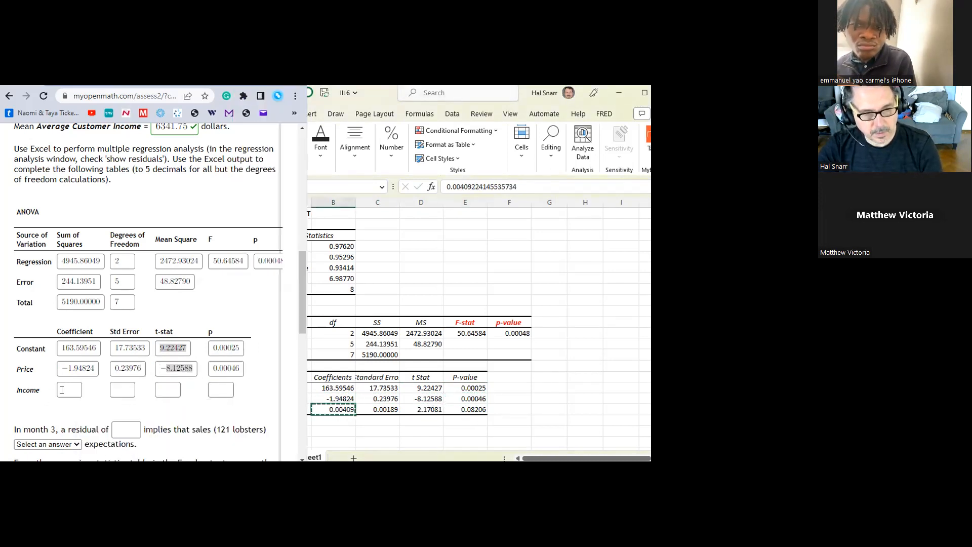
{"action": "key", "text": "ctrl+v"}
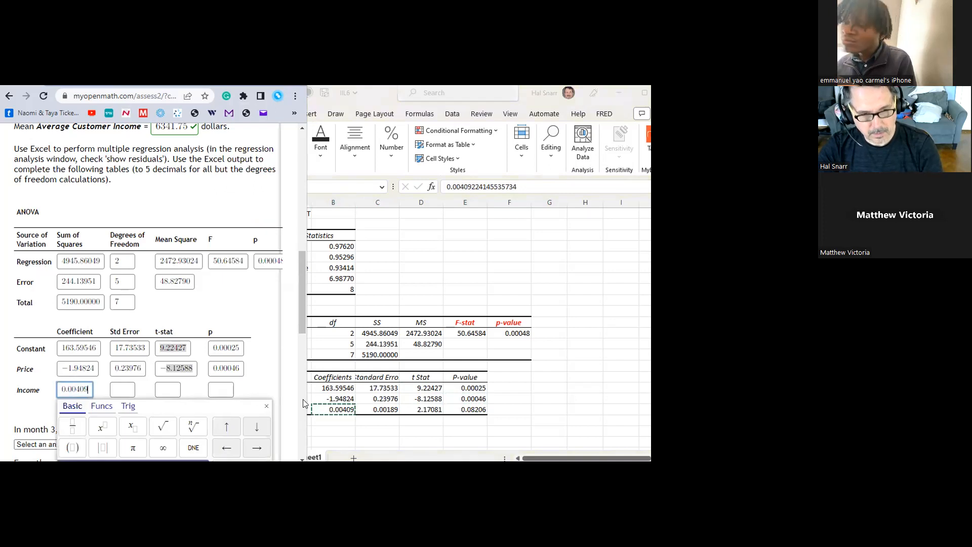
{"action": "left_click", "coordinate": [374, 410]}
{"action": "key", "text": "ctrl+c"}
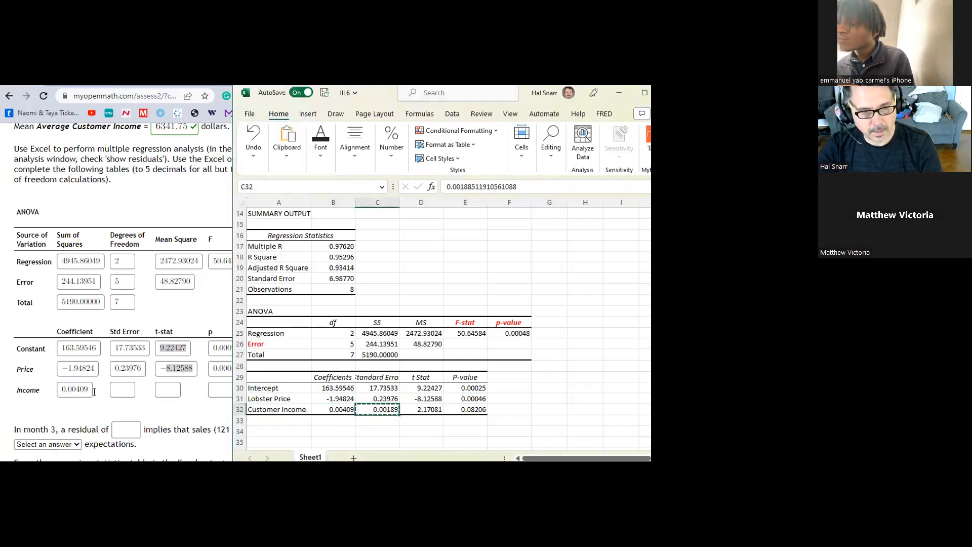
{"action": "left_click", "coordinate": [123, 389]}
{"action": "key", "text": "ctrl+v"}
- Copy the Customer Income t Stat 2.17081 and P-value 0.08206 from Excel into the Income row's t-stat and p answers
{"action": "left_click", "coordinate": [424, 409]}
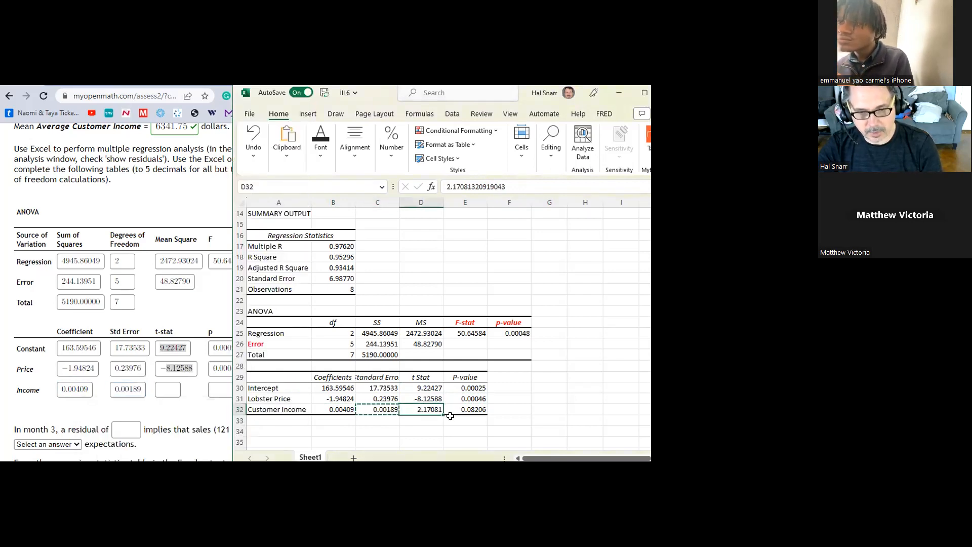
{"action": "key", "text": "ctrl+c"}
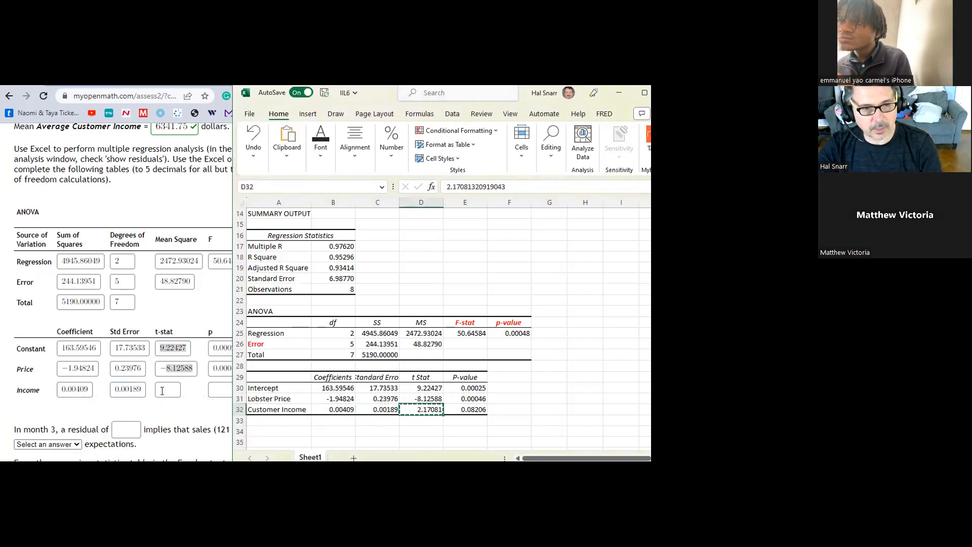
{"action": "left_click", "coordinate": [168, 388]}
{"action": "key", "text": "ctrl+v"}
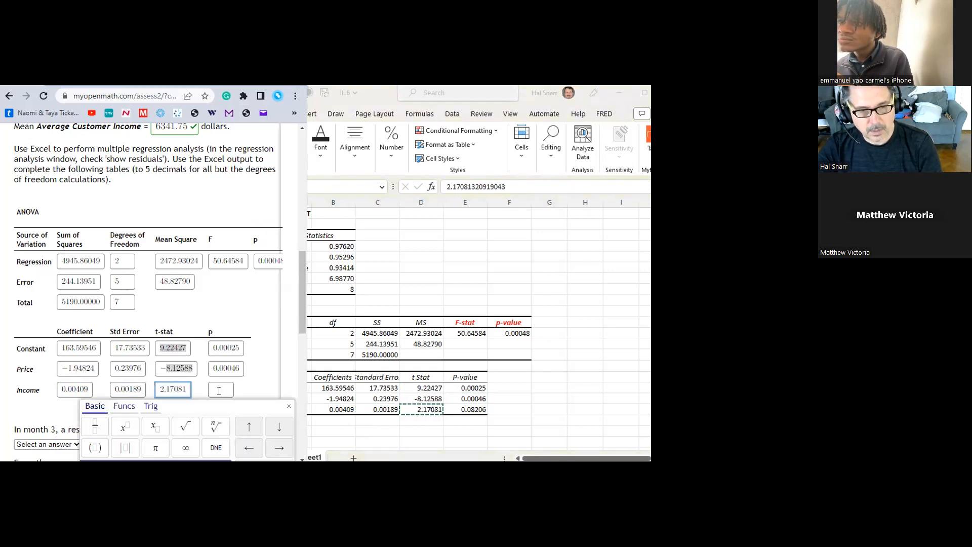
{"action": "left_click", "coordinate": [475, 408]}
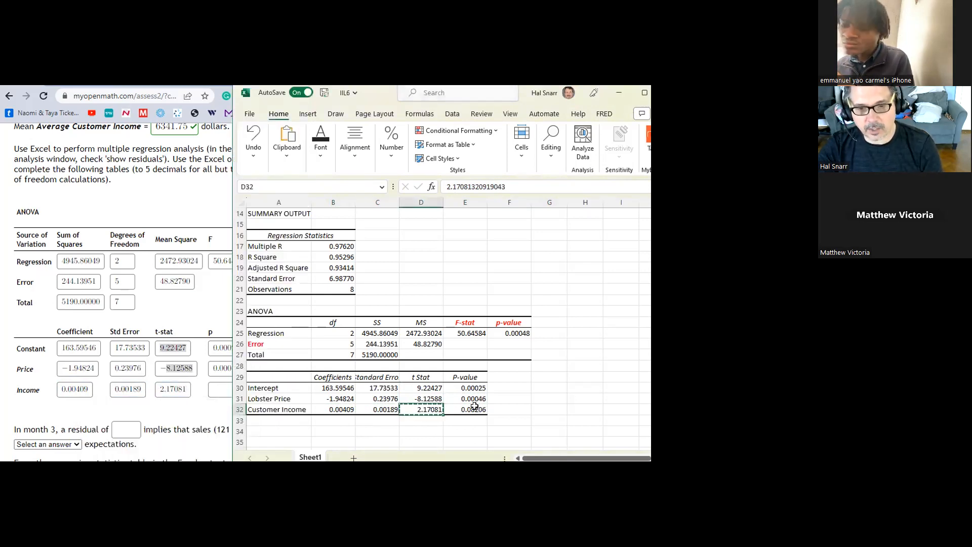
{"action": "key", "text": "ctrl+c"}
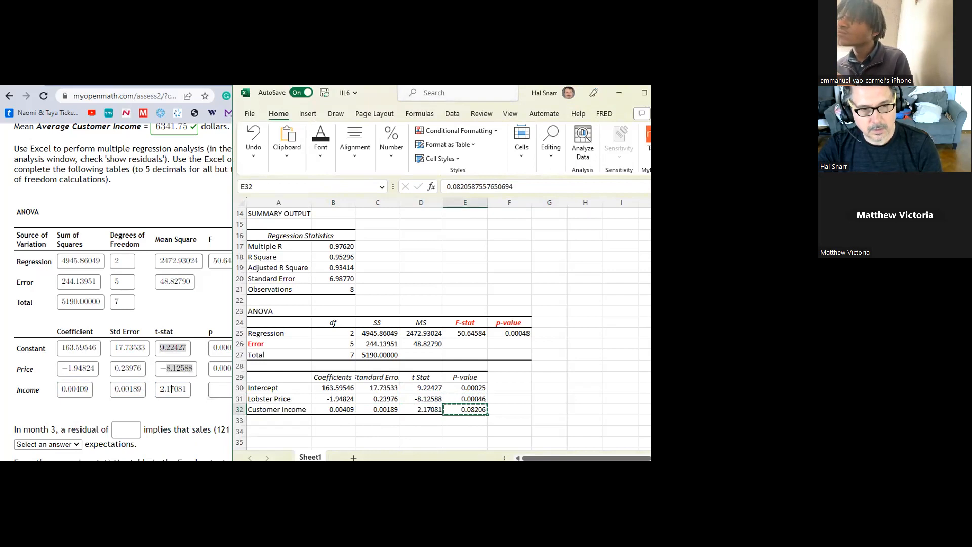
{"action": "left_click", "coordinate": [171, 389]}
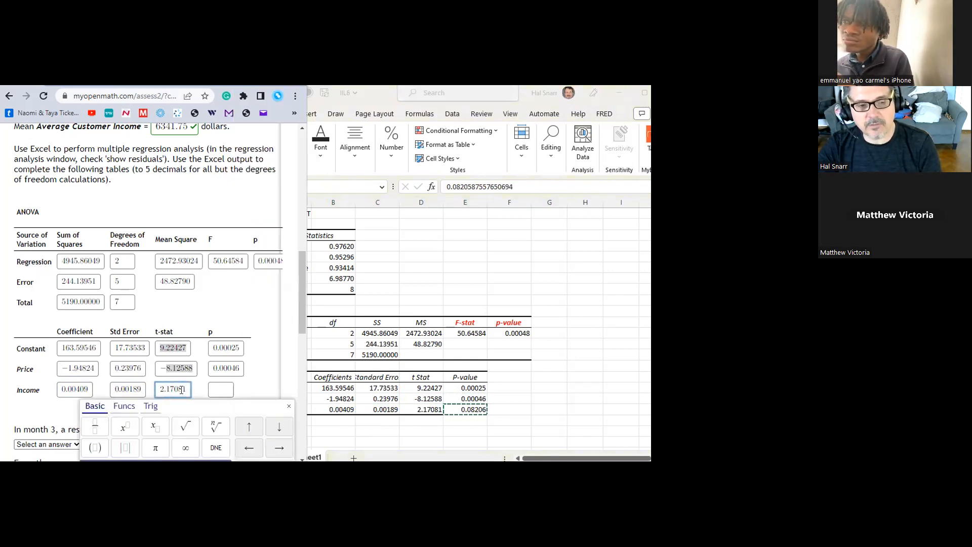
{"action": "left_click", "coordinate": [220, 390]}
{"action": "key", "text": "ctrl+v"}
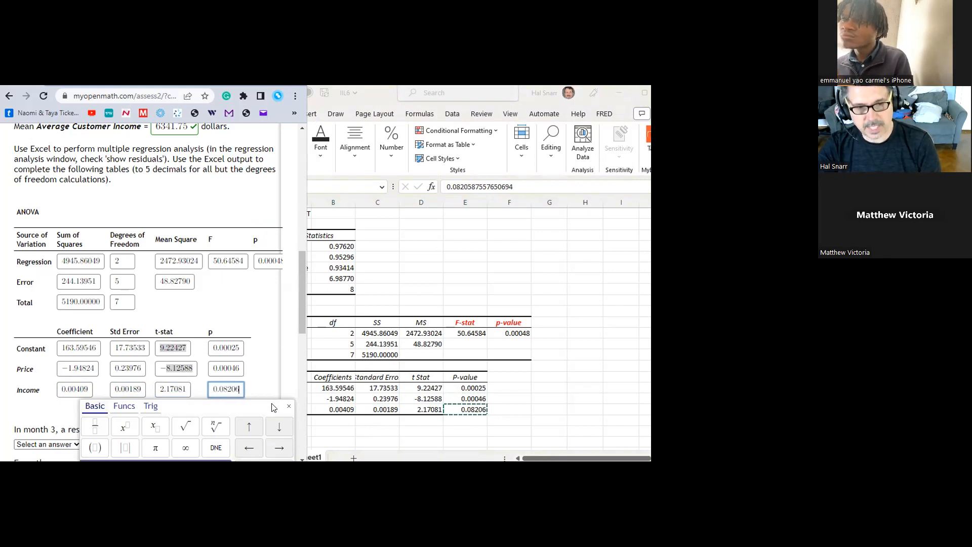
- Submit the completed tables for grading and check the answers marked wrong against Excel's coefficient table
{"action": "key", "text": "Return"}
{"action": "scroll", "coordinate": [235, 381], "scroll_direction": "down", "scroll_amount": 5}
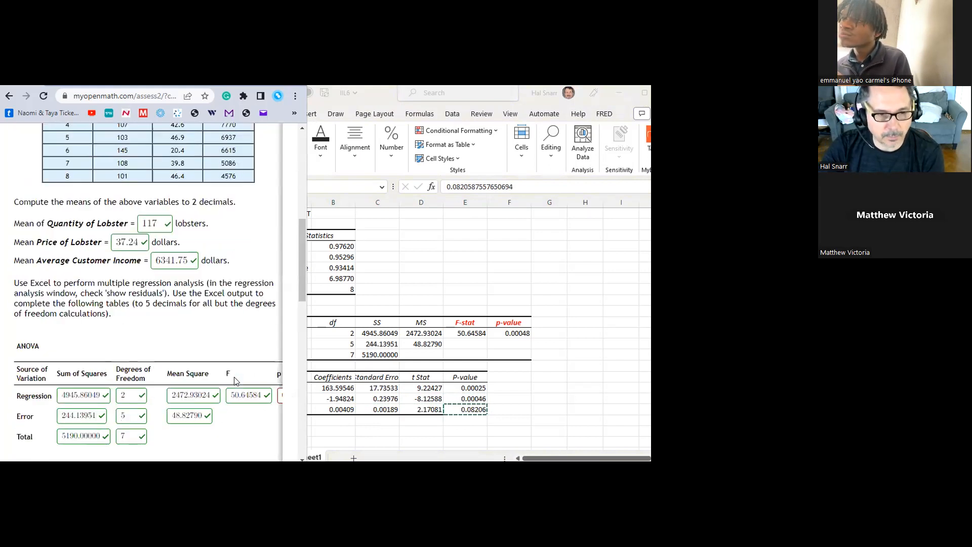
{"action": "scroll", "coordinate": [234, 381], "scroll_direction": "down", "scroll_amount": 1}
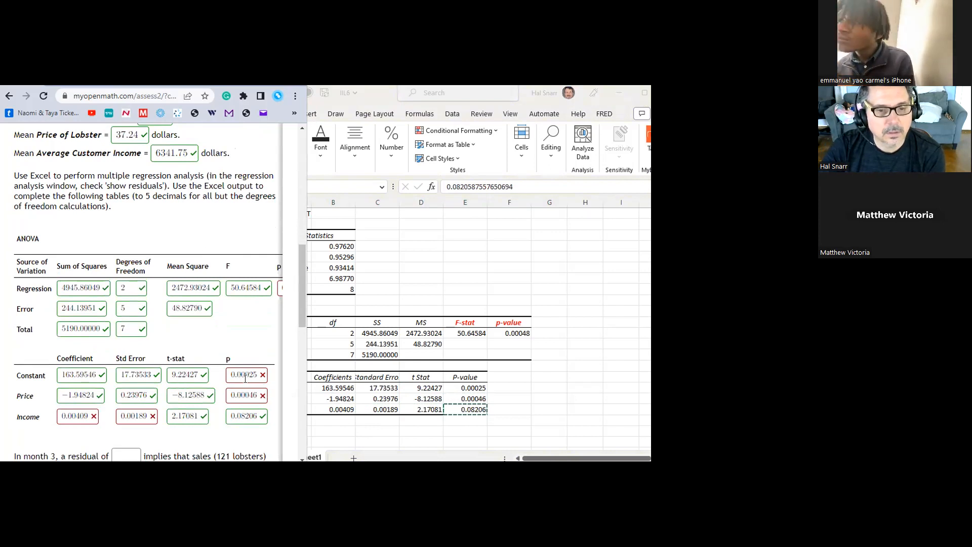
{"action": "left_click", "coordinate": [468, 389]}
{"action": "left_click", "coordinate": [469, 399]}
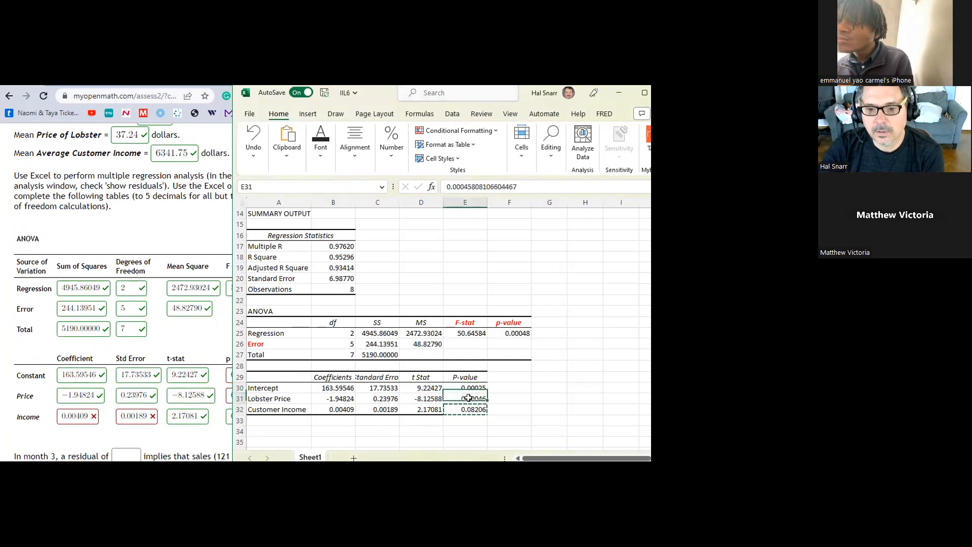
{"action": "left_click", "coordinate": [207, 389]}
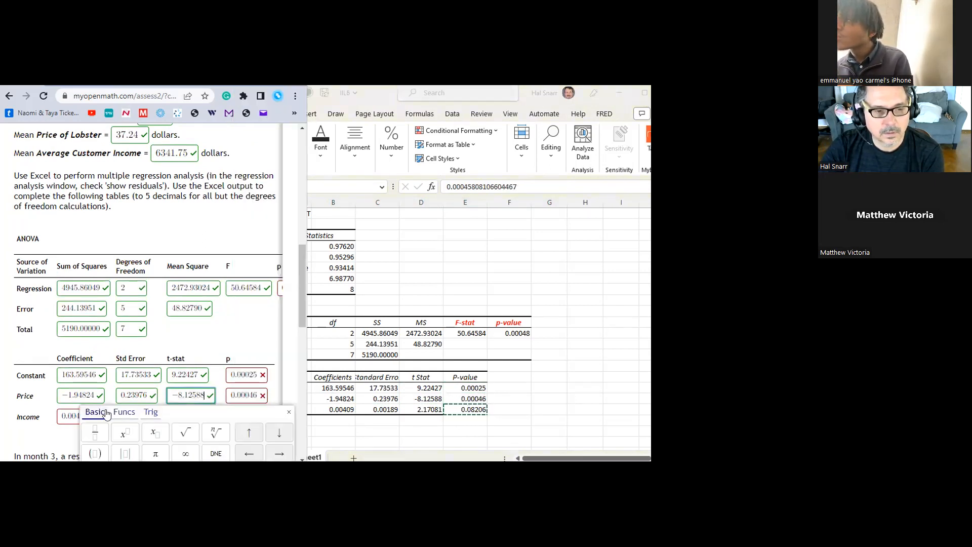
{"action": "left_click", "coordinate": [61, 412]}
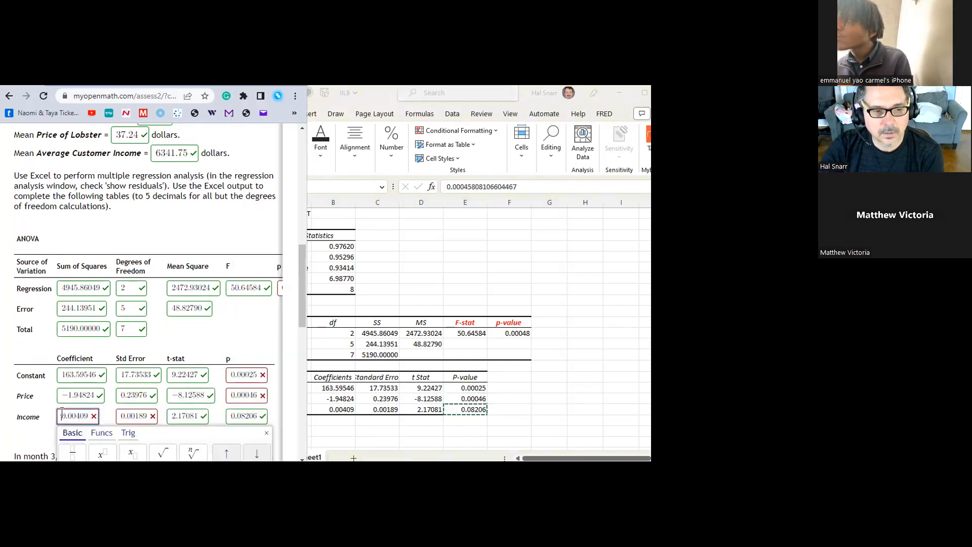
- Format the coefficient table values in B30:E32 in Excel to four decimals
{"action": "left_click", "coordinate": [344, 395]}
{"action": "left_click_drag", "start_coordinate": [458, 409], "coordinate": [337, 388]}
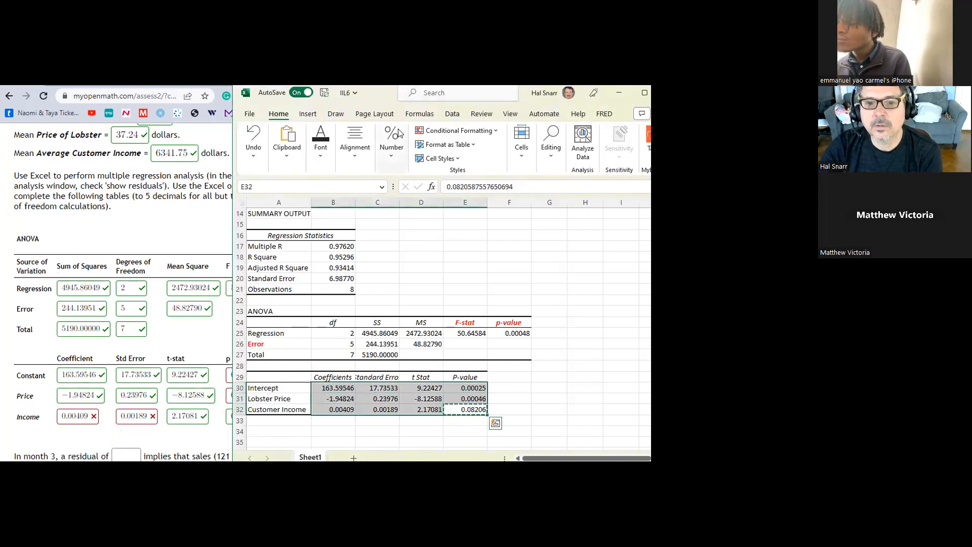
{"action": "left_click", "coordinate": [391, 145]}
{"action": "left_click", "coordinate": [448, 204]}
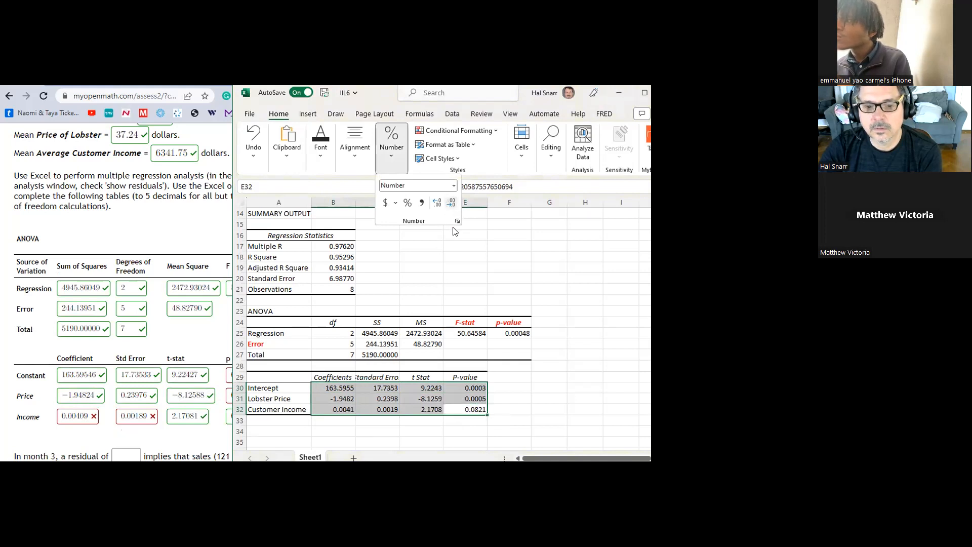
- Try 0.0041 as the Income row's coefficient and submit it for grading
{"action": "left_click", "coordinate": [74, 416]}
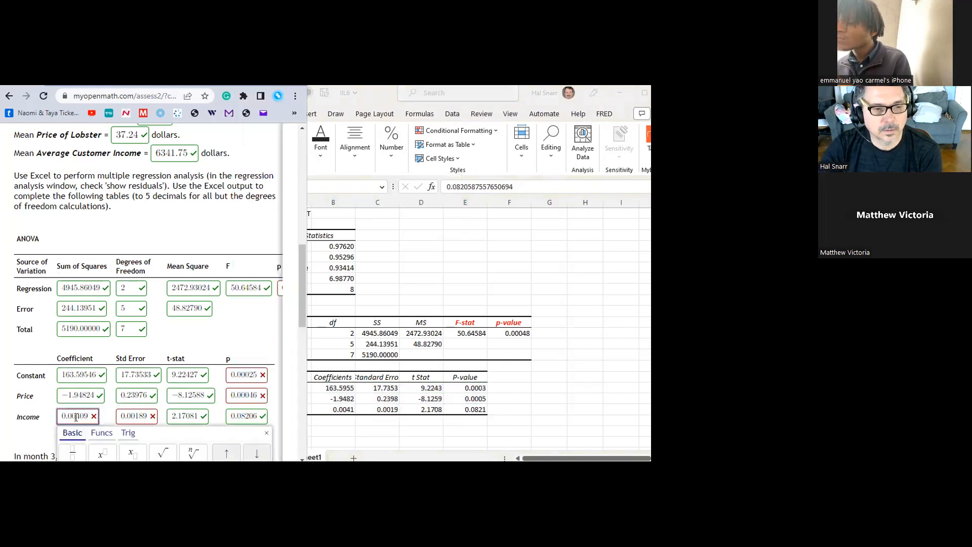
{"action": "type", "text": "1"}
{"action": "key", "text": "Return"}
{"action": "scroll", "coordinate": [105, 390], "scroll_direction": "up", "scroll_amount": 3}
{"action": "scroll", "coordinate": [104, 390], "scroll_direction": "down", "scroll_amount": 6}
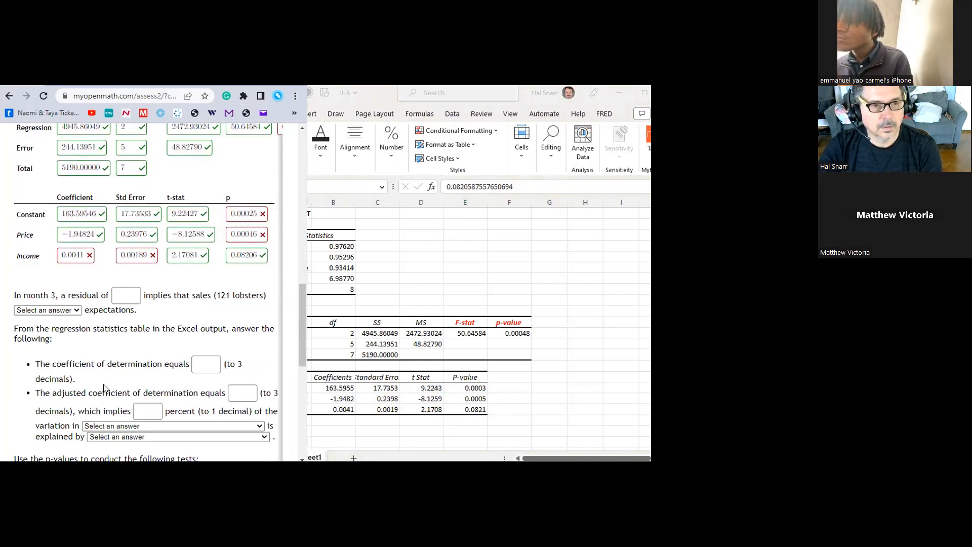
{"action": "scroll", "coordinate": [104, 390], "scroll_direction": "up", "scroll_amount": 2}
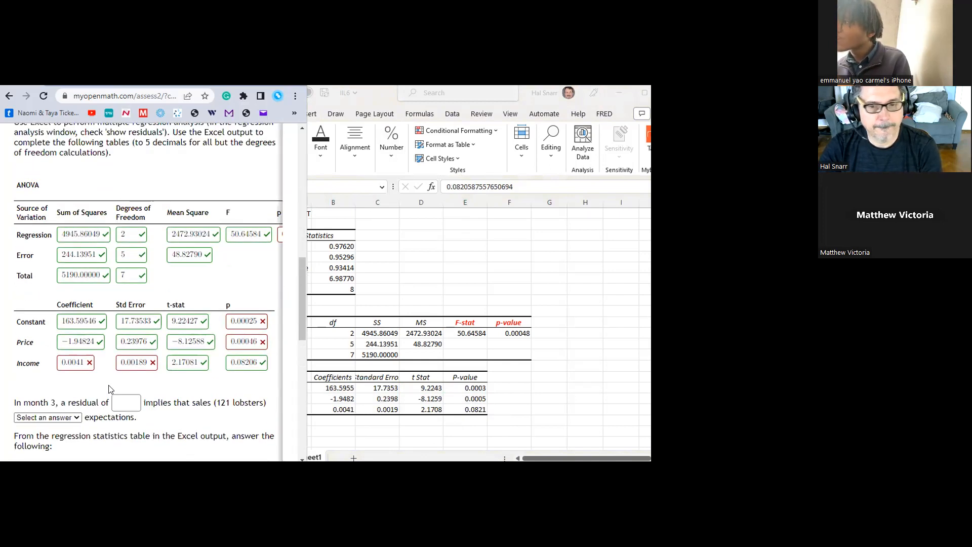
- Expand the coefficient table values in B30:E32 in Excel to six decimals
{"action": "left_click", "coordinate": [347, 406]}
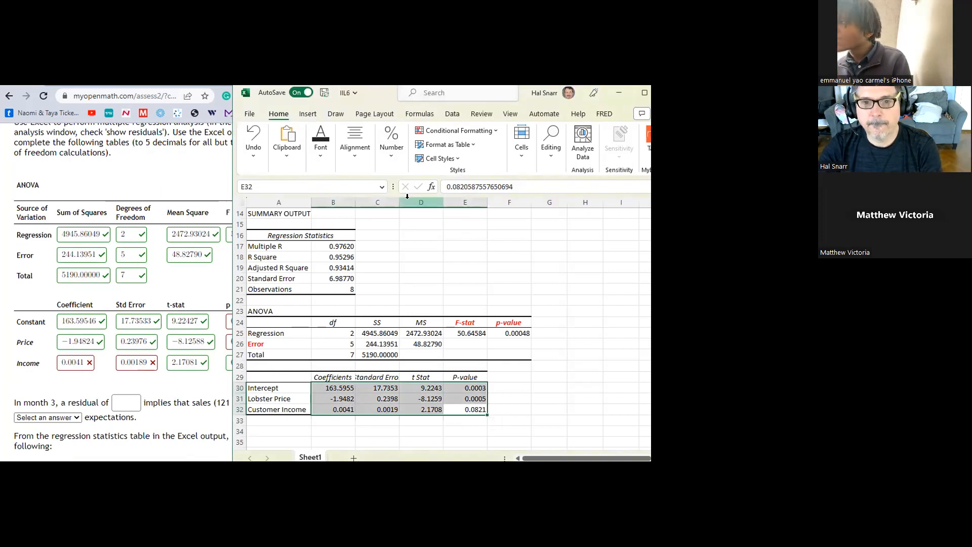
{"action": "left_click", "coordinate": [393, 149]}
{"action": "left_click", "coordinate": [437, 203]}
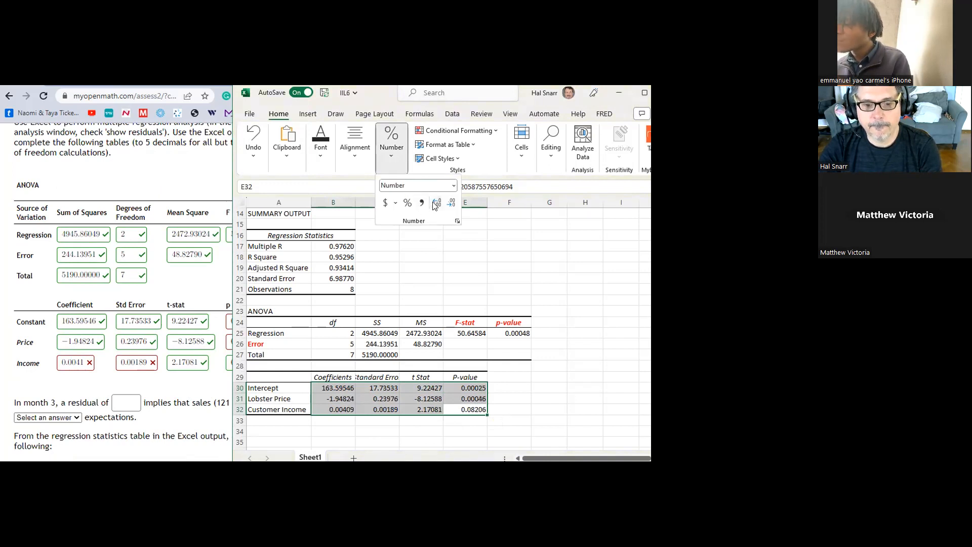
{"action": "left_click", "coordinate": [437, 203]}
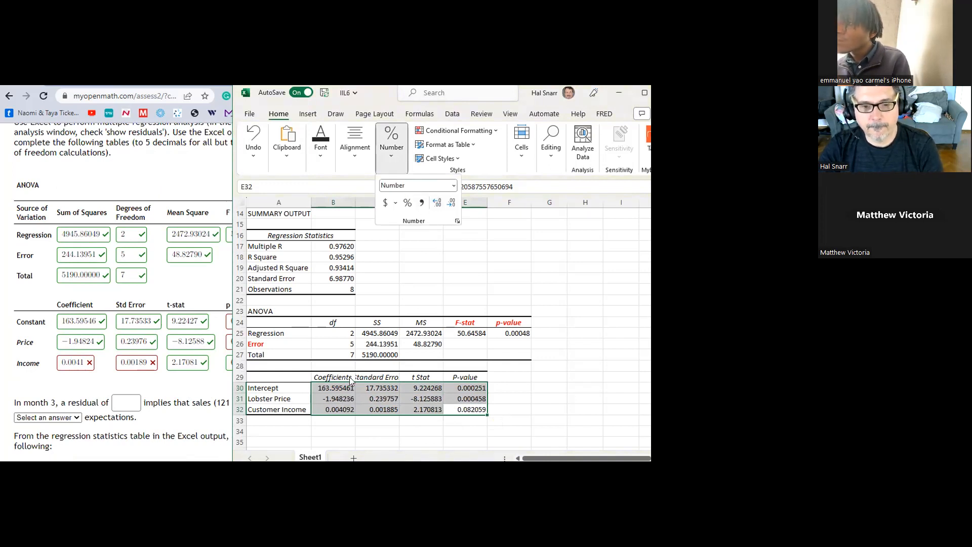
- Try the Customer Income coefficient 0.004092 from Excel as the Income row's coefficient and submit it for grading
{"action": "left_click", "coordinate": [332, 414]}
{"action": "left_click", "coordinate": [336, 410]}
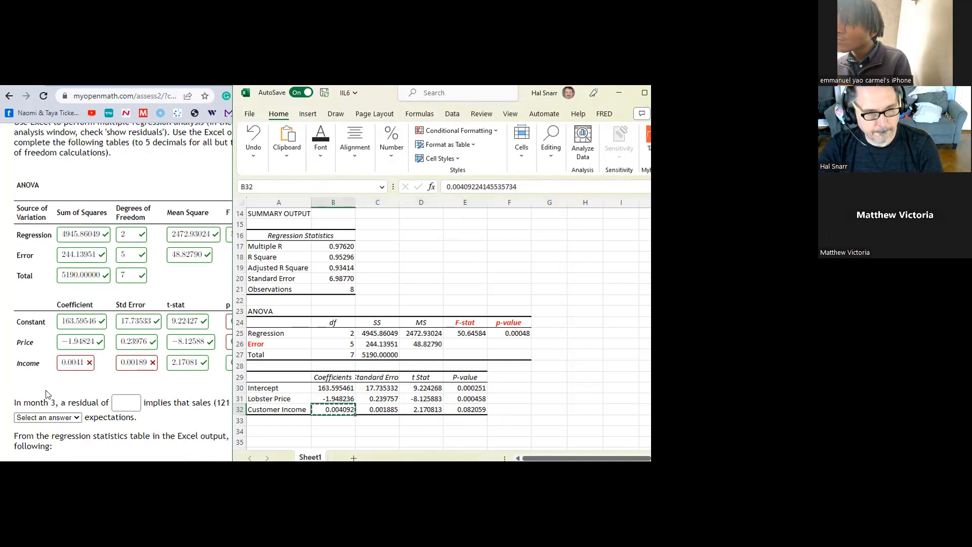
{"action": "left_click", "coordinate": [72, 363]}
{"action": "left_click_drag", "start_coordinate": [86, 361], "coordinate": [47, 366]}
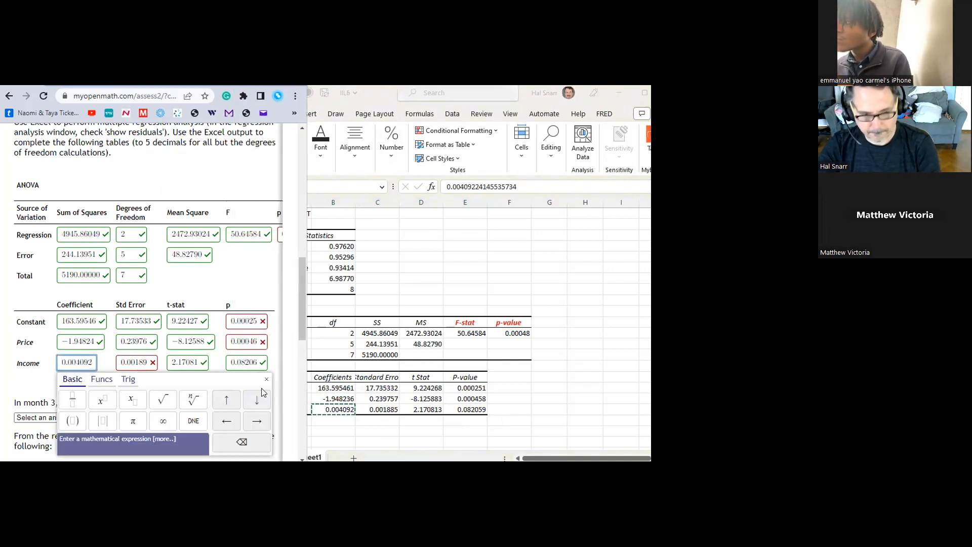
{"action": "scroll", "coordinate": [187, 385], "scroll_direction": "up", "scroll_amount": 6}
{"action": "scroll", "coordinate": [187, 384], "scroll_direction": "down", "scroll_amount": 6}
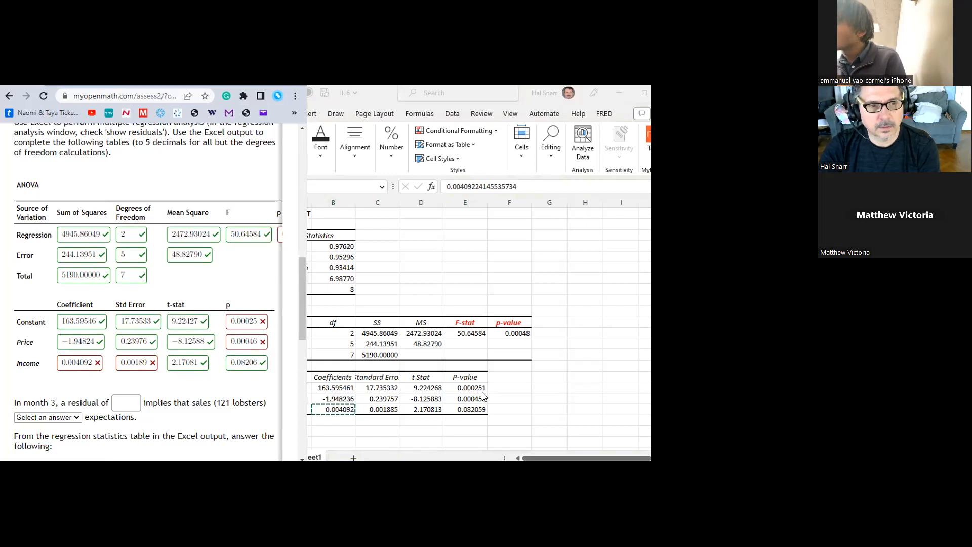
- Reduce the coefficient table values in B30:E32 in Excel to three decimals
{"action": "left_click", "coordinate": [332, 402]}
{"action": "left_click_drag", "start_coordinate": [335, 386], "coordinate": [471, 409]}
{"action": "left_click", "coordinate": [391, 147]}
{"action": "left_click", "coordinate": [452, 203]}
{"action": "left_click", "coordinate": [452, 203]}
{"action": "left_click", "coordinate": [452, 203]}
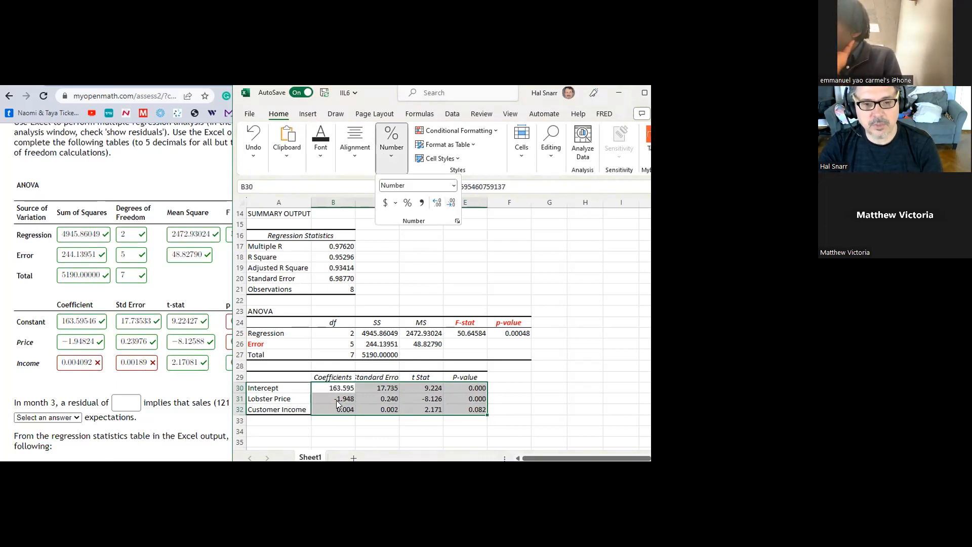
- Shorten the Income row's coefficient to 0.004, submit it and review its grading
{"action": "left_click", "coordinate": [61, 377]}
{"action": "left_click_drag", "start_coordinate": [79, 363], "coordinate": [102, 364]}
{"action": "key", "text": "BackSpace"}
{"action": "left_click", "coordinate": [102, 370]}
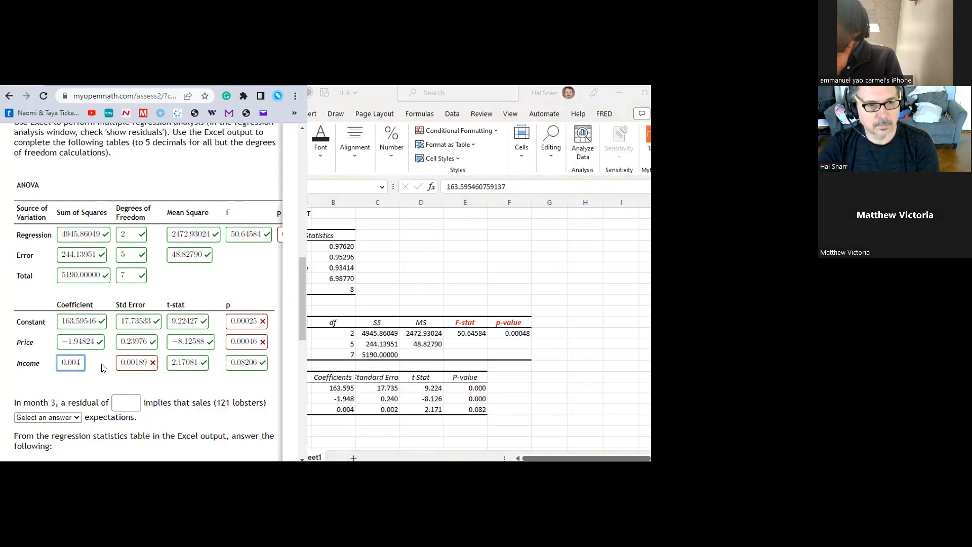
{"action": "scroll", "coordinate": [101, 361], "scroll_direction": "down", "scroll_amount": 2}
{"action": "scroll", "coordinate": [172, 357], "scroll_direction": "up", "scroll_amount": 2}
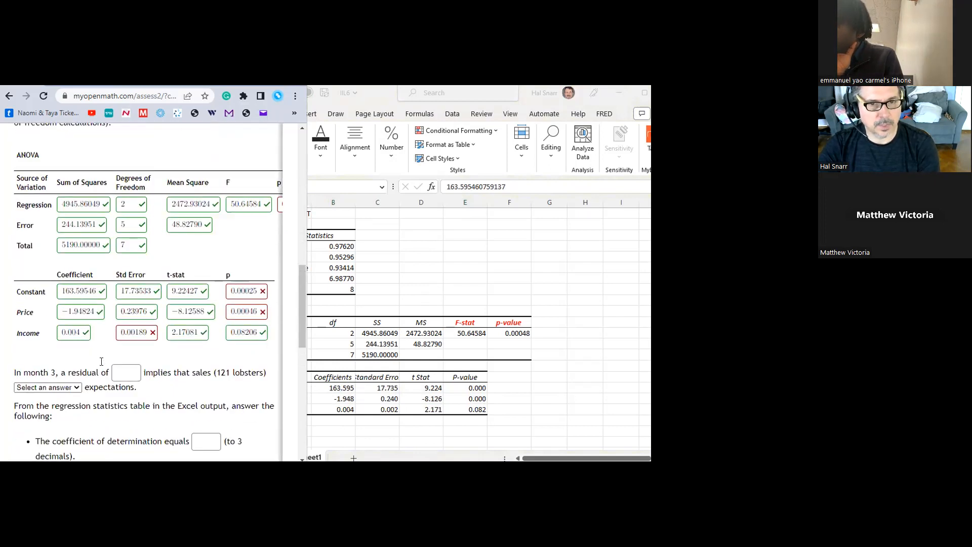
{"action": "scroll", "coordinate": [176, 356], "scroll_direction": "up", "scroll_amount": 1}
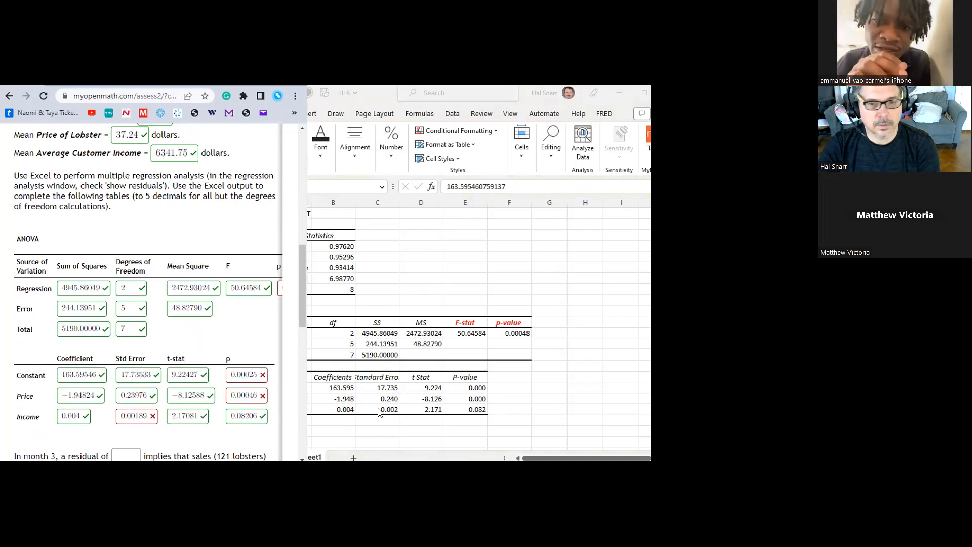
- Set the Income row's standard error to 0.002 and the Constant row's p answer to 0.000
{"action": "left_click", "coordinate": [393, 408]}
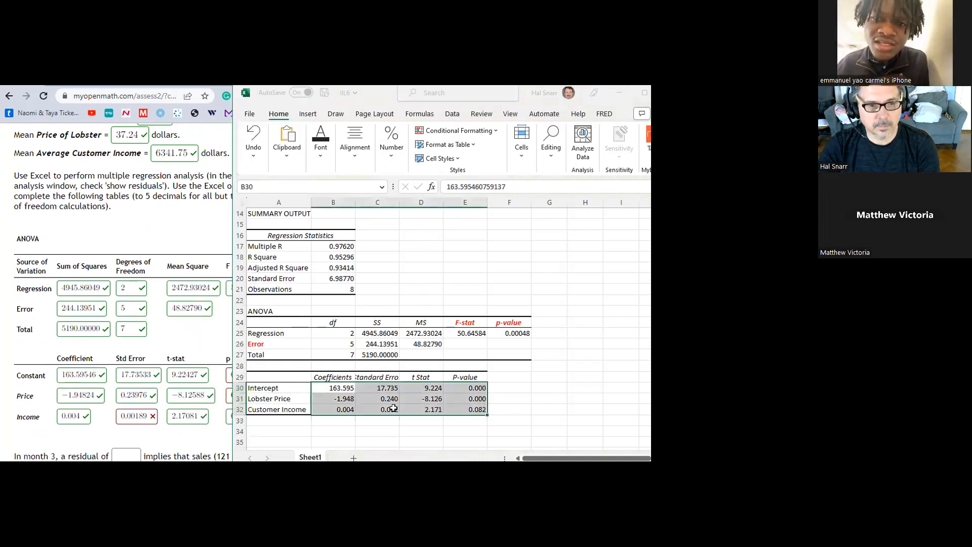
{"action": "double_click", "coordinate": [136, 414]}
{"action": "type", "text": "0.002"}
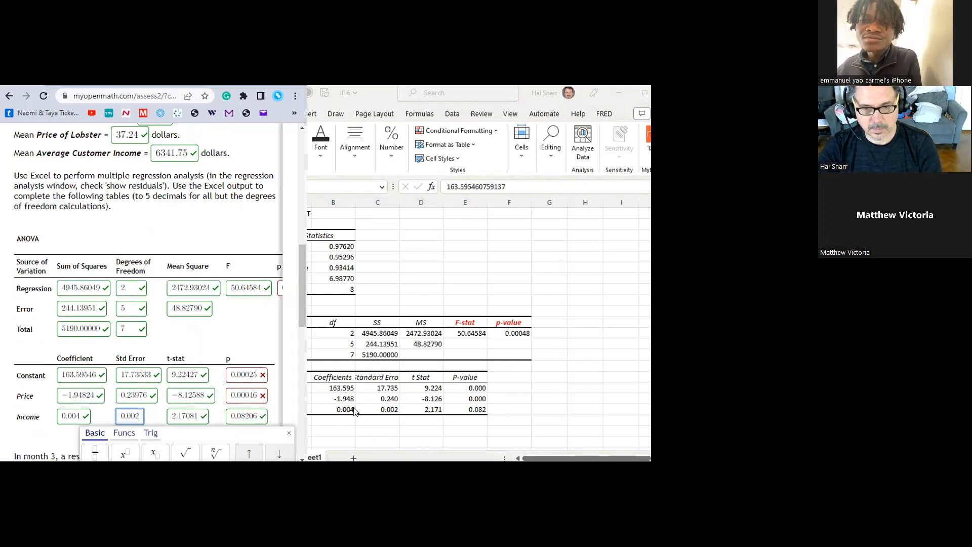
{"action": "left_click", "coordinate": [248, 375]}
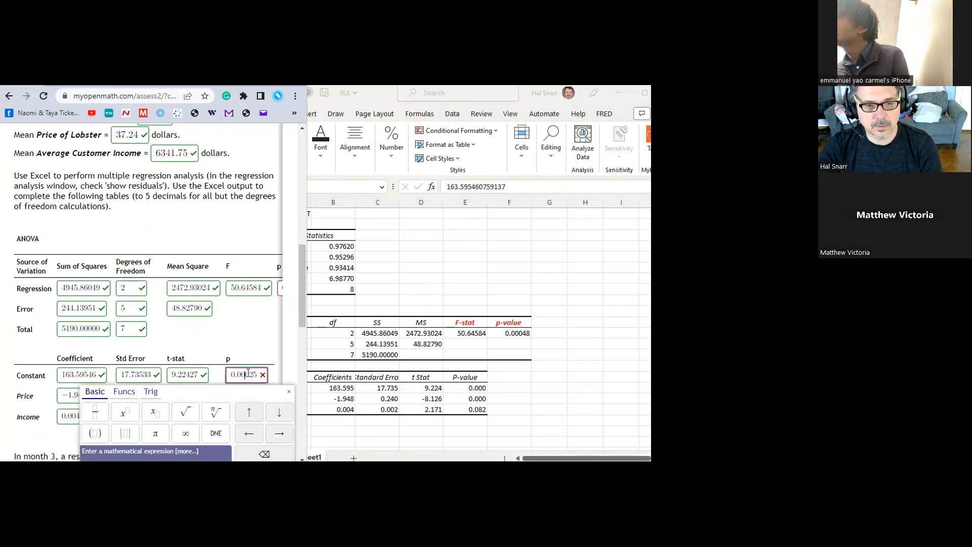
{"action": "key", "text": "Delete"}
{"action": "key", "text": "Delete"}
{"action": "left_click", "coordinate": [271, 358]}
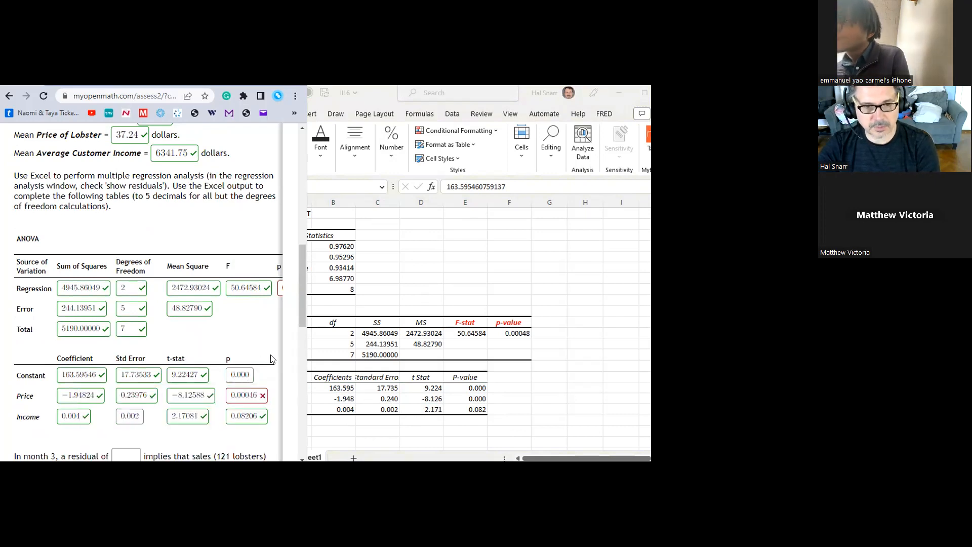
- Shorten the Price row's p answer in the coefficient table to 0.000
{"action": "left_click", "coordinate": [248, 395]}
{"action": "key", "text": "Delete"}
{"action": "key", "text": "Delete"}
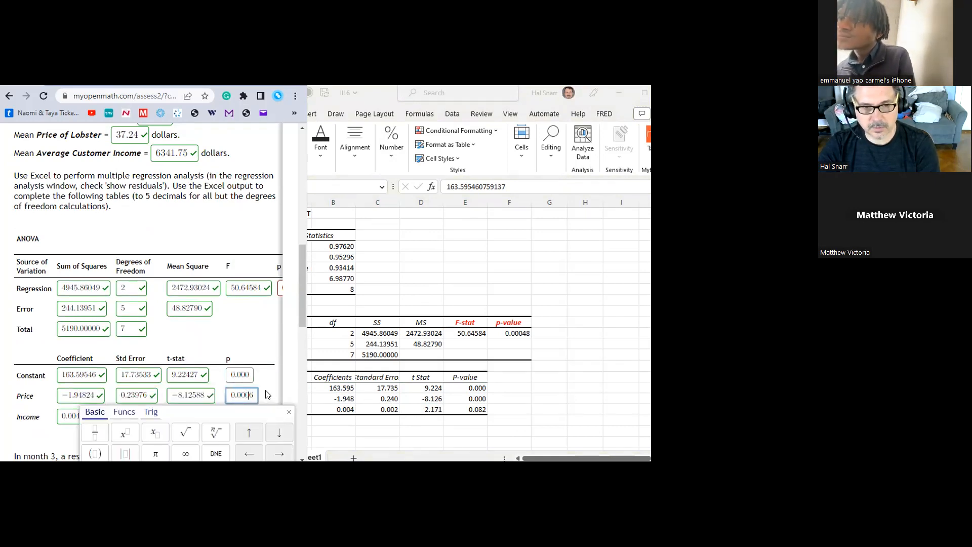
{"action": "left_click", "coordinate": [260, 384]}
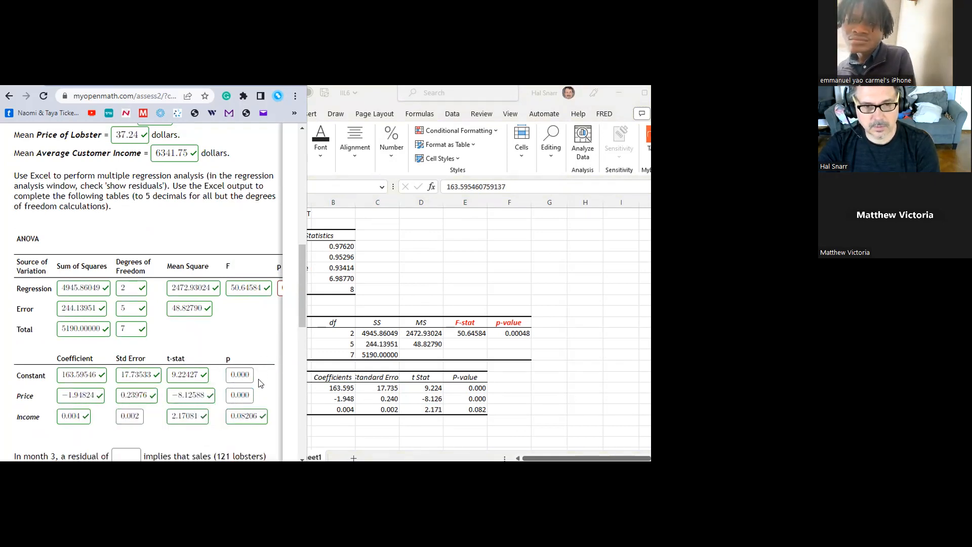
- Shorten the Income row's p answer to 0.082, submit the question and review the coefficient table's grading
{"action": "left_click", "coordinate": [245, 416]}
{"action": "key", "text": "Delete"}
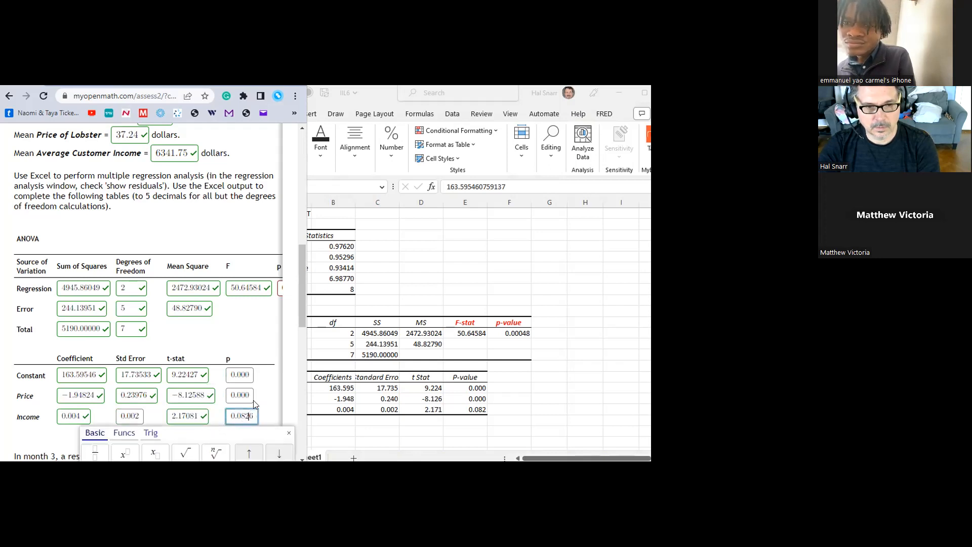
{"action": "key", "text": "Return"}
{"action": "scroll", "coordinate": [221, 354], "scroll_direction": "down", "scroll_amount": 7}
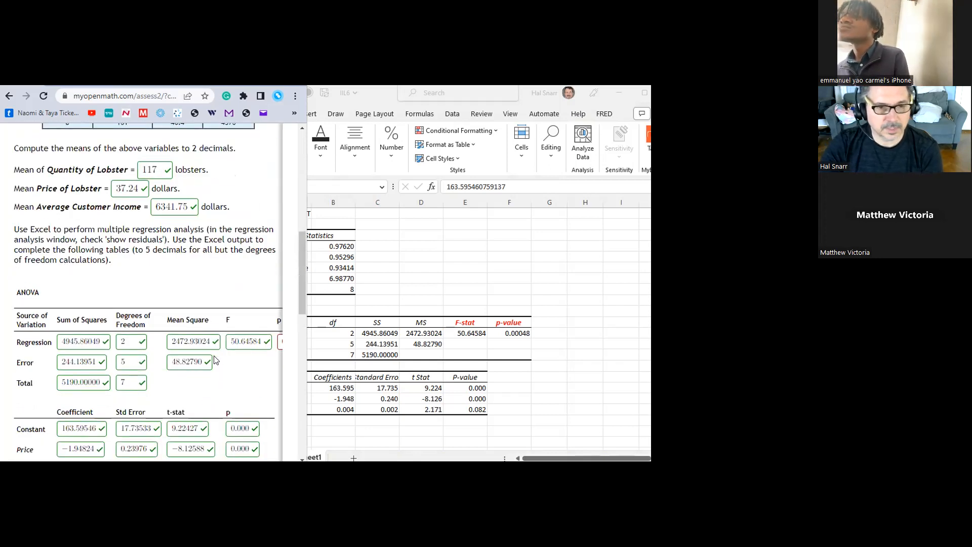
{"action": "scroll", "coordinate": [223, 356], "scroll_direction": "down", "scroll_amount": 1}
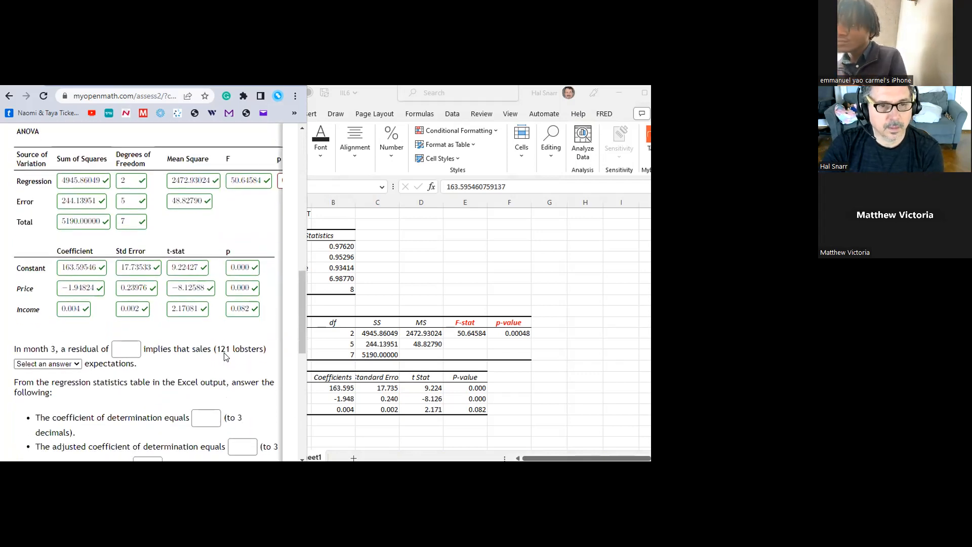
- Shorten the Regression sum of squares in the ANOVA table to 4945.860 and submit it for grading
{"action": "scroll", "coordinate": [226, 357], "scroll_direction": "up", "scroll_amount": 2}
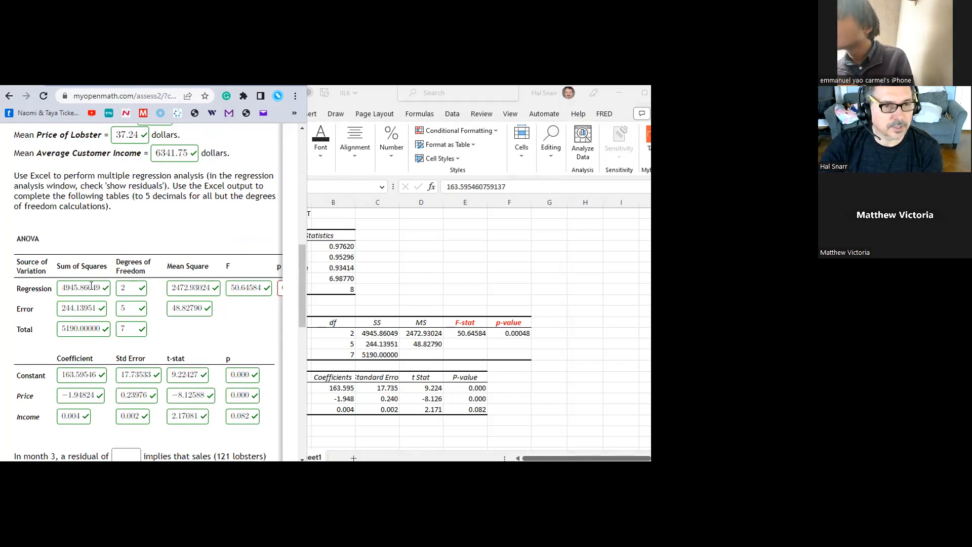
{"action": "left_click_drag", "start_coordinate": [91, 286], "coordinate": [112, 291]}
{"action": "key", "text": "BackSpace"}
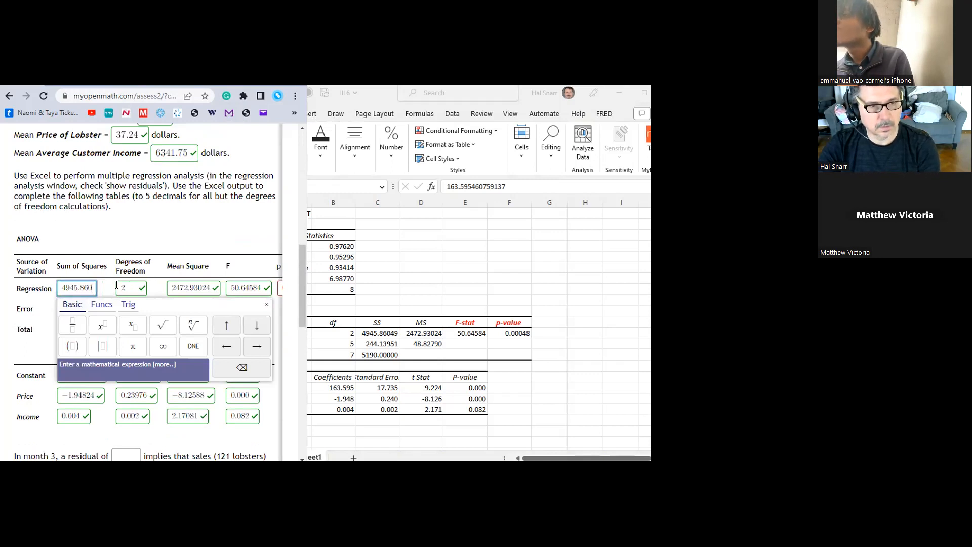
{"action": "scroll", "coordinate": [116, 285], "scroll_direction": "up", "scroll_amount": 5}
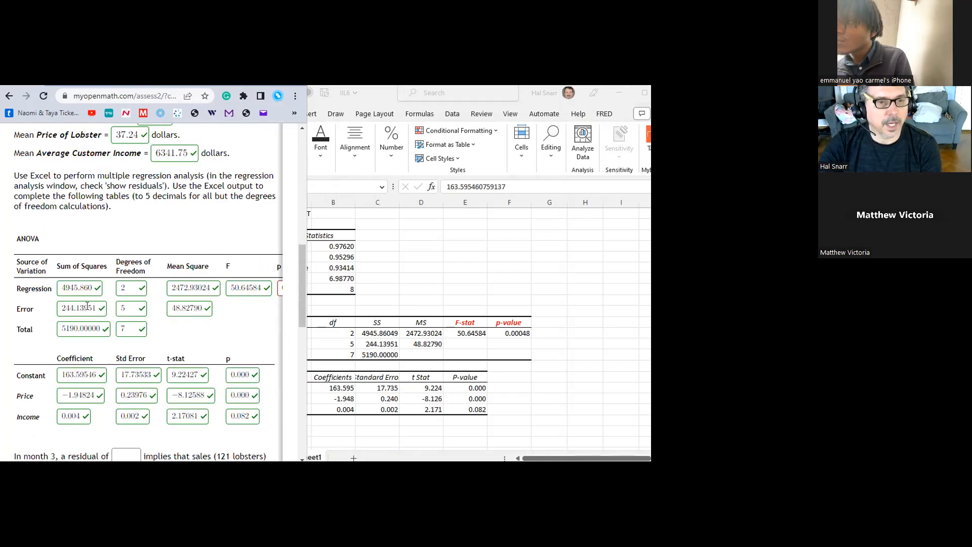
- Round the Error sum of squares in the ANOVA table to 244.140 and submit it for grading
{"action": "left_click_drag", "start_coordinate": [80, 308], "coordinate": [113, 311]}
{"action": "type", "text": "40"}
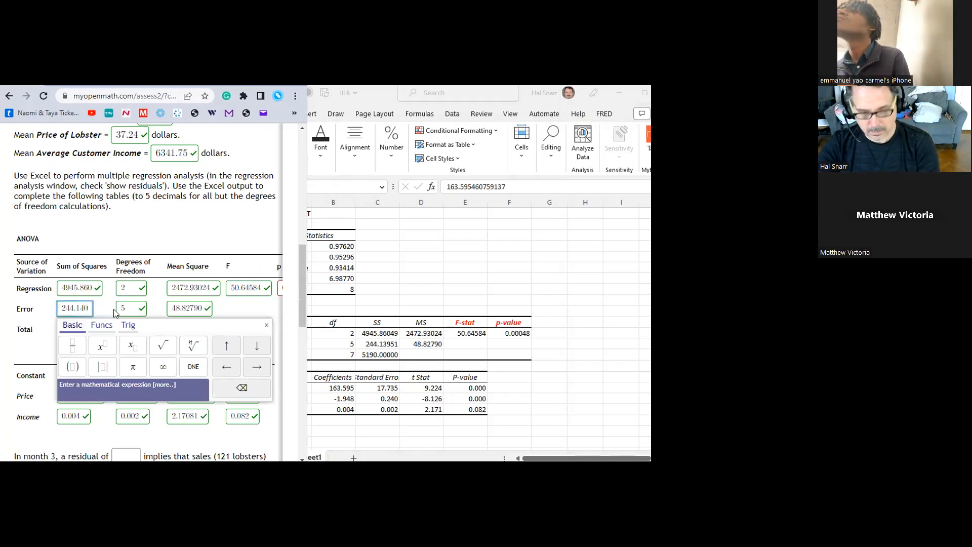
{"action": "key", "text": "Return"}
{"action": "scroll", "coordinate": [114, 313], "scroll_direction": "down", "scroll_amount": 3}
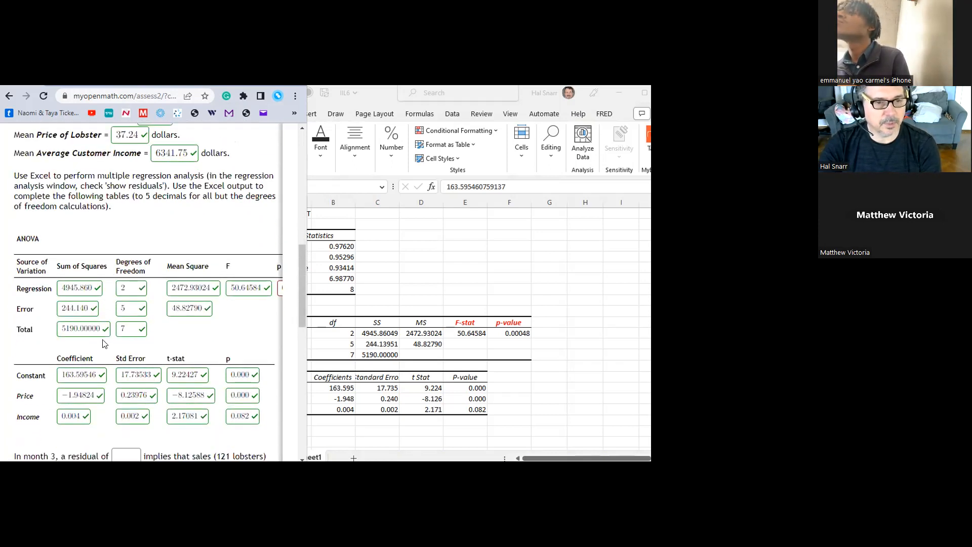
- Shorten the Total sum of squares to 5190.000 and the Regression mean square to 2472.930 in the ANOVA table
{"action": "left_click_drag", "start_coordinate": [92, 330], "coordinate": [121, 331]}
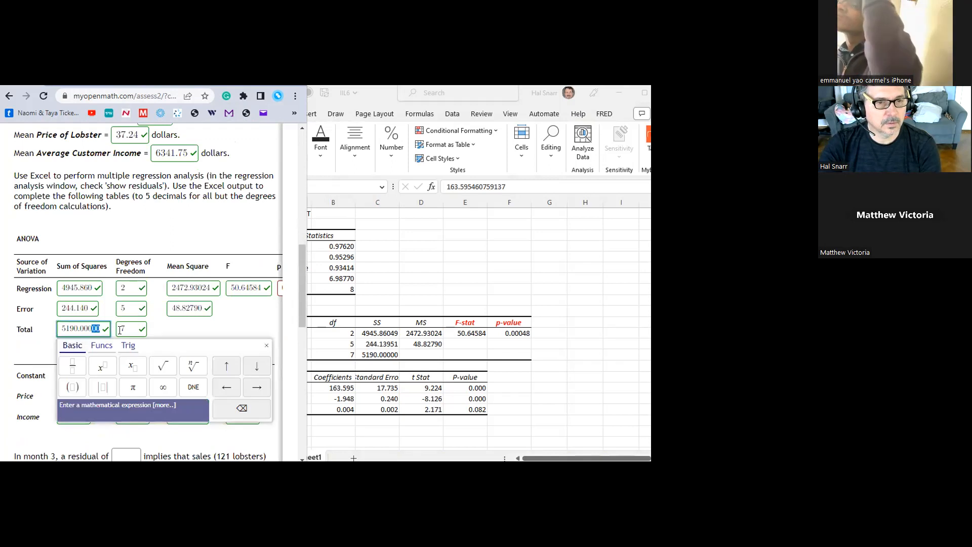
{"action": "type", "text": "="}
{"action": "key", "text": "BackSpace"}
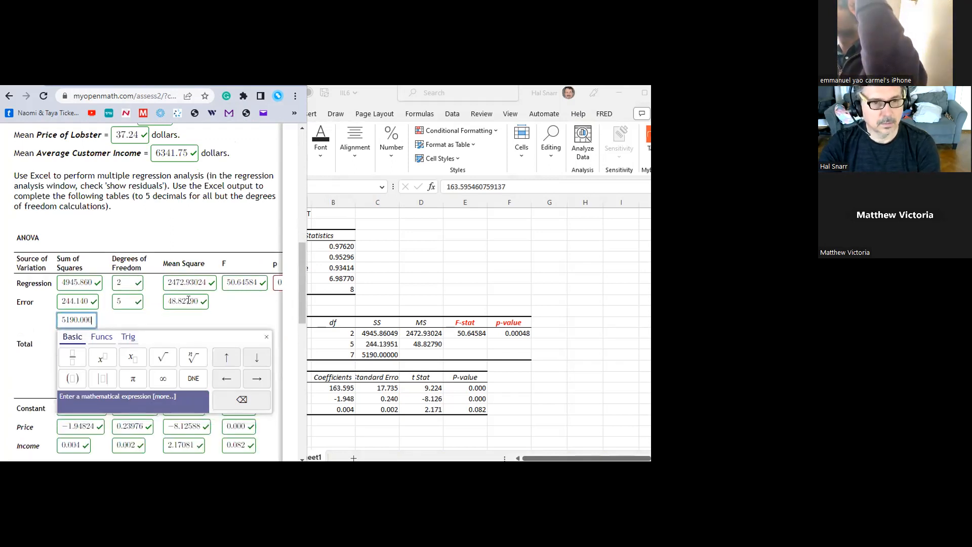
{"action": "left_click_drag", "start_coordinate": [197, 287], "coordinate": [216, 289]}
{"action": "key", "text": "BackSpace"}
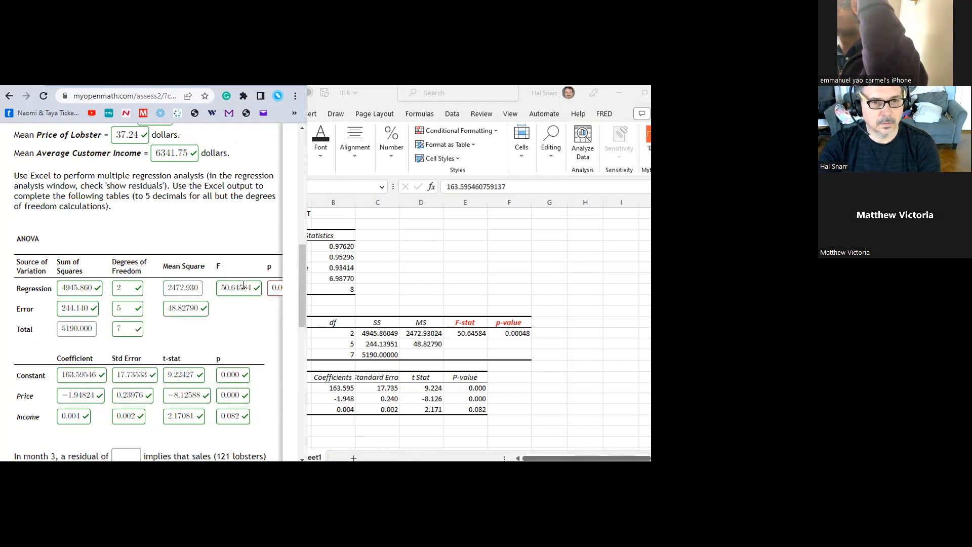
- Round the Regression row of the ANOVA answer table to three decimals, with F as 50.646 and p as 0.000
{"action": "left_click", "coordinate": [243, 285]}
{"action": "type", "text": "6"}
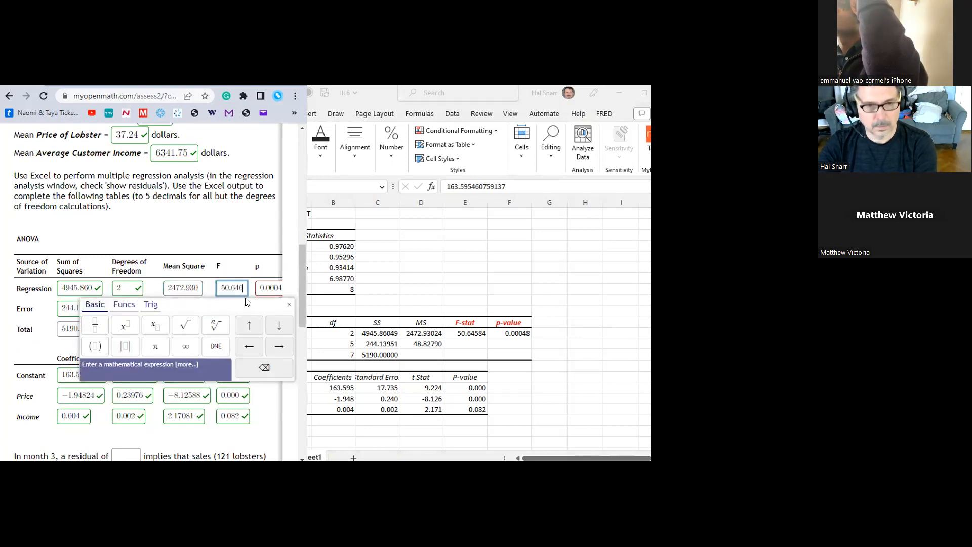
{"action": "left_click", "coordinate": [274, 288]}
{"action": "left_click_drag", "start_coordinate": [276, 290], "coordinate": [327, 306]}
{"action": "key", "text": "BackSpace"}
{"action": "left_click", "coordinate": [250, 227]}
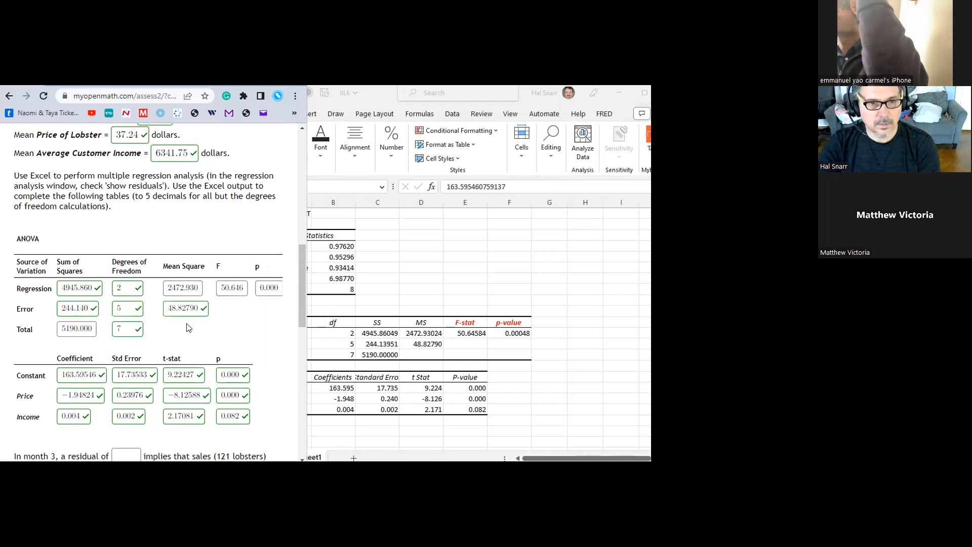
- Set the Error mean square in the ANOVA table to 48.828 and have the answers checked
{"action": "left_click_drag", "start_coordinate": [186, 305], "coordinate": [214, 308]}
{"action": "type", "text": "8"}
{"action": "key", "text": "Return"}
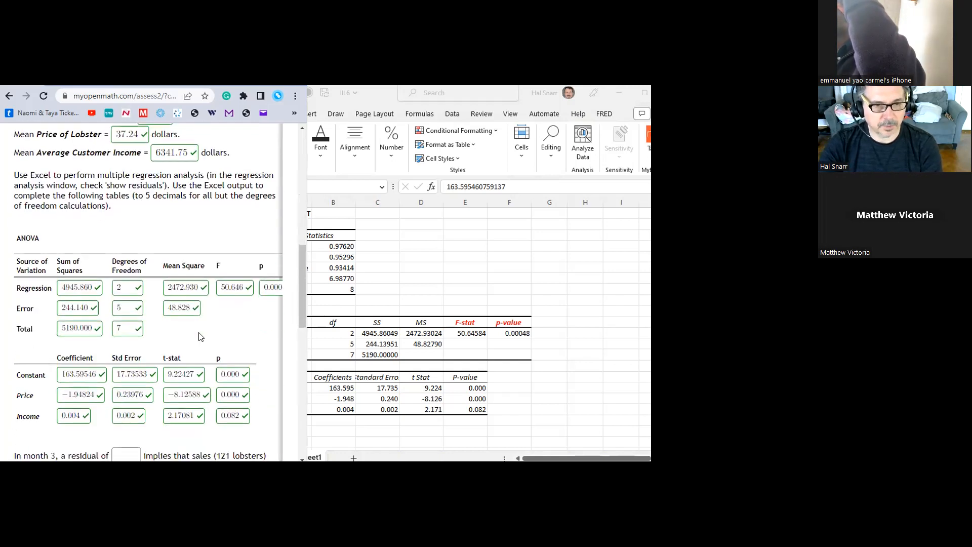
- Shorten the Constant row answers to t-stat 9.224, standard error 17.735 and coefficient 163.595
{"action": "scroll", "coordinate": [190, 328], "scroll_direction": "down", "scroll_amount": 1}
{"action": "left_click", "coordinate": [185, 321]}
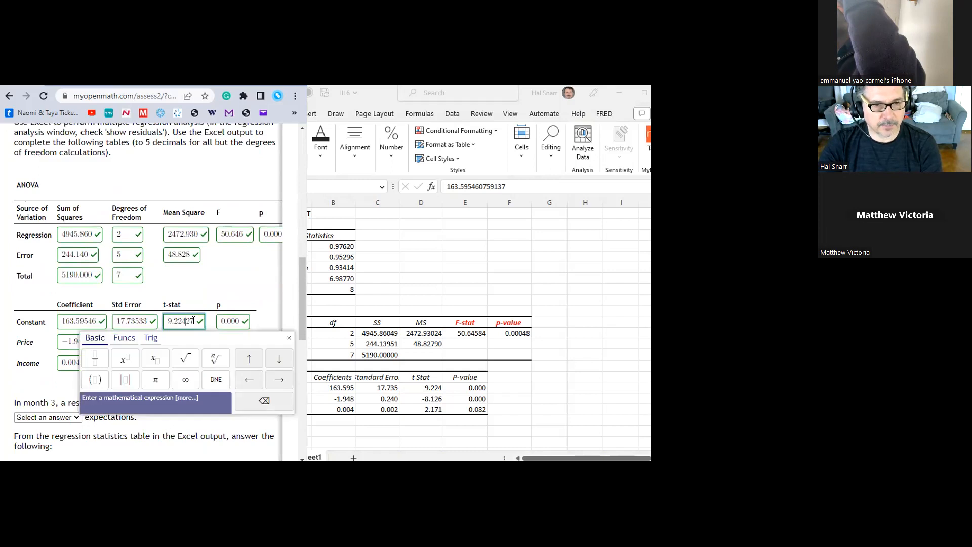
{"action": "key", "text": "BackSpace"}
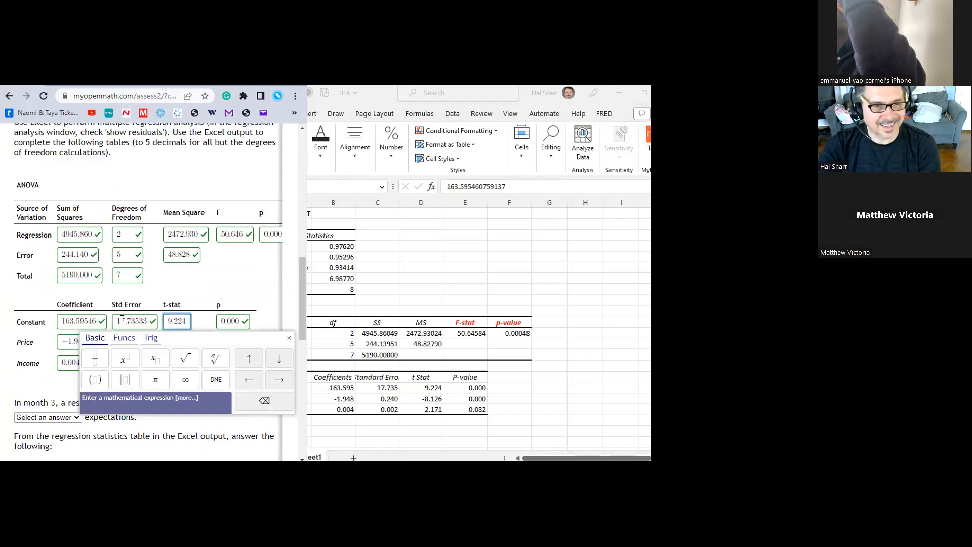
{"action": "left_click", "coordinate": [140, 319]}
{"action": "key", "text": "BackSpace"}
{"action": "key", "text": "BackSpace"}
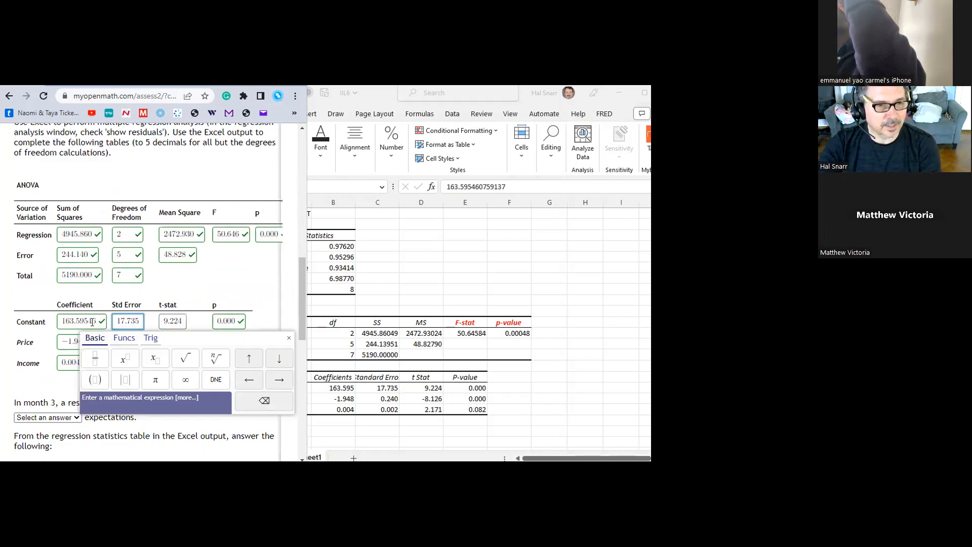
{"action": "left_click", "coordinate": [89, 320]}
{"action": "key", "text": "BackSpace"}
{"action": "key", "text": "BackSpace"}
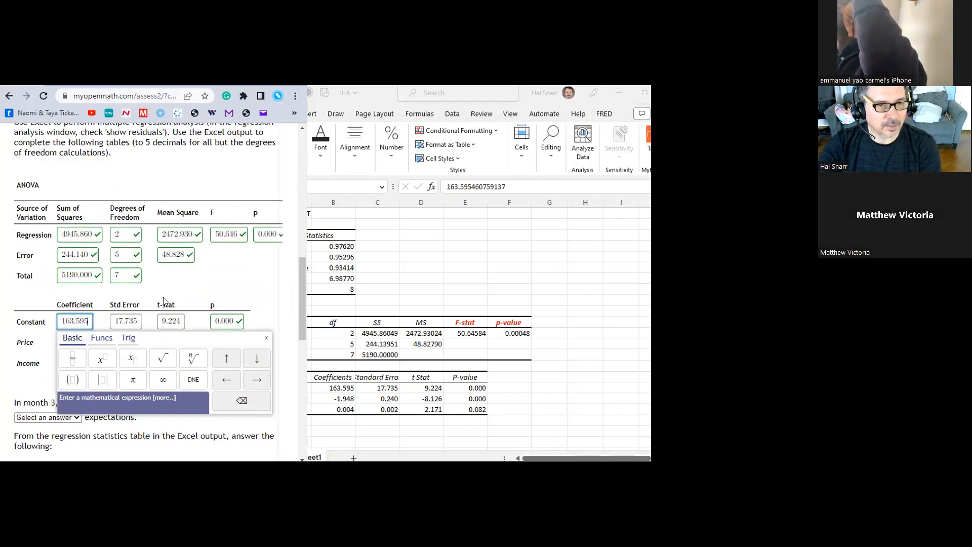
- Change the Price row answers to coefficient -1.948, standard error 0.240 and t-stat -8.126
{"action": "left_click", "coordinate": [89, 340]}
{"action": "key", "text": "BackSpace"}
{"action": "key", "text": "BackSpace"}
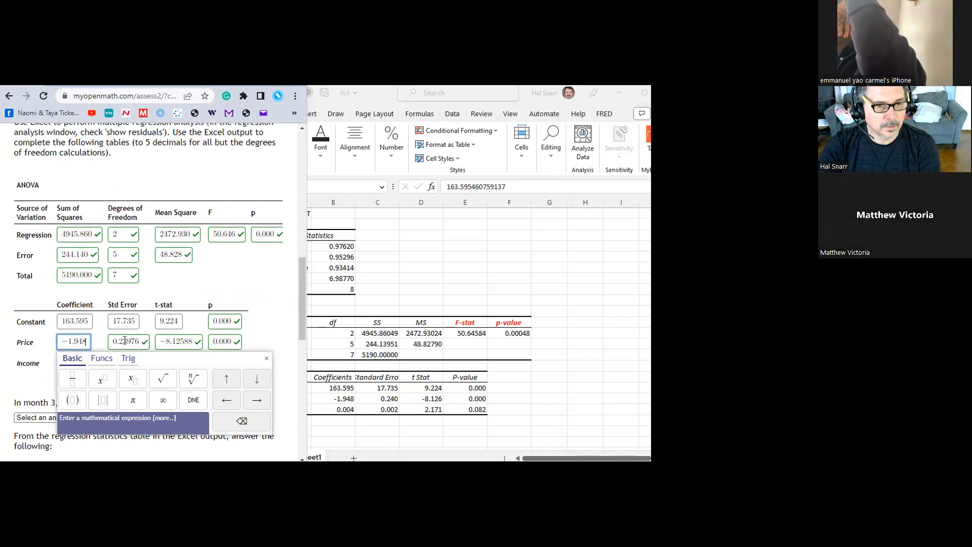
{"action": "left_click_drag", "start_coordinate": [127, 342], "coordinate": [150, 343]}
{"action": "key", "text": "BackSpace"}
{"action": "key", "text": "BackSpace"}
{"action": "type", "text": "40"}
{"action": "left_click_drag", "start_coordinate": [173, 342], "coordinate": [211, 347]}
{"action": "type", "text": "6"}
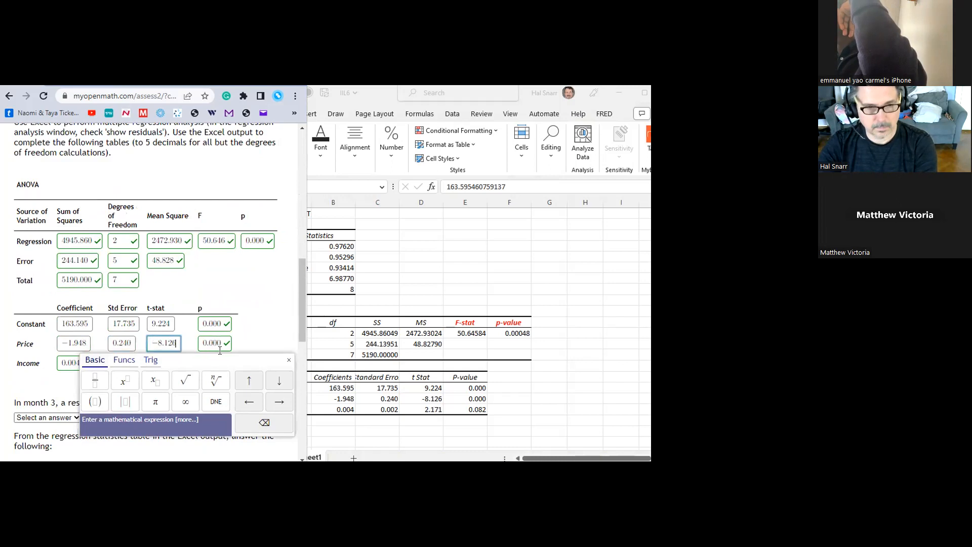
{"action": "left_click", "coordinate": [243, 337]}
- Set the Income row's t-stat to 2.171 and have the coefficient table answers checked
{"action": "left_click_drag", "start_coordinate": [169, 363], "coordinate": [181, 363]}
{"action": "key", "text": "BackSpace"}
{"action": "type", "text": "171"}
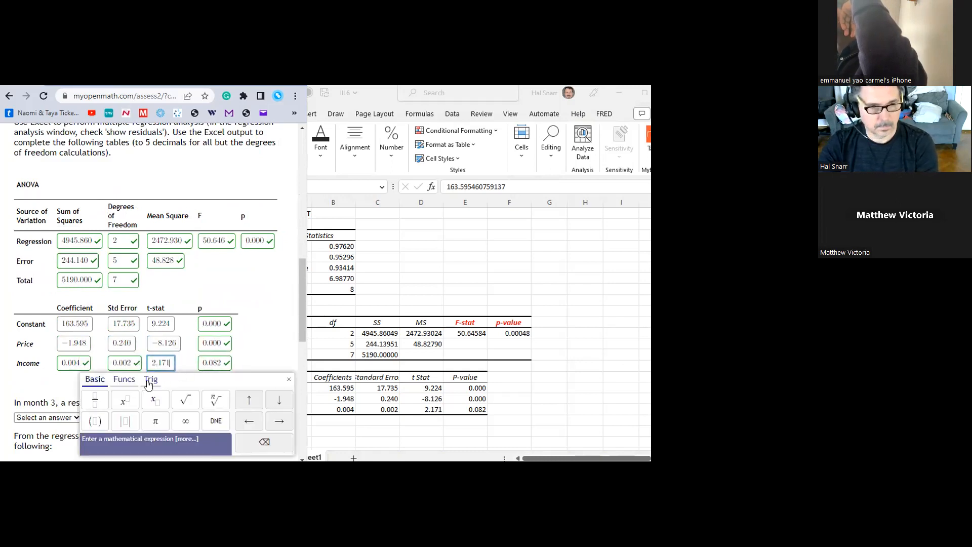
{"action": "key", "text": "Return"}
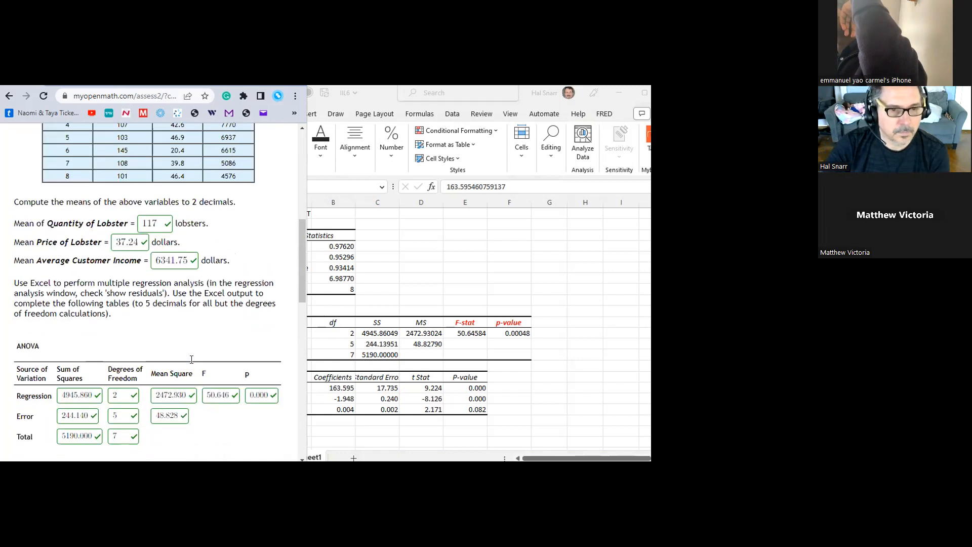
- Highlight the words "3 decimals" in the instructions above the ANOVA answer table
{"action": "scroll", "coordinate": [203, 367], "scroll_direction": "down", "scroll_amount": 3}
{"action": "scroll", "coordinate": [223, 376], "scroll_direction": "up", "scroll_amount": 2}
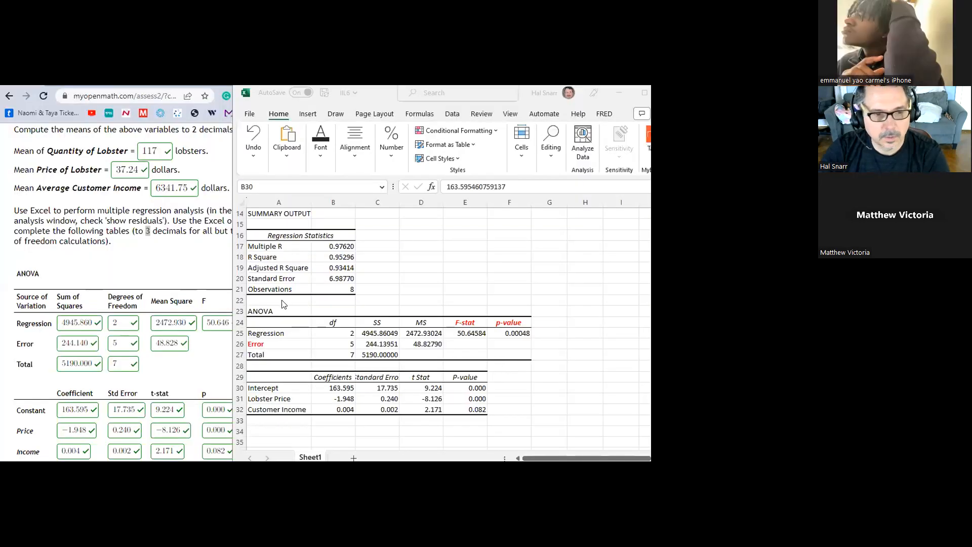
{"action": "left_click", "coordinate": [199, 339]}
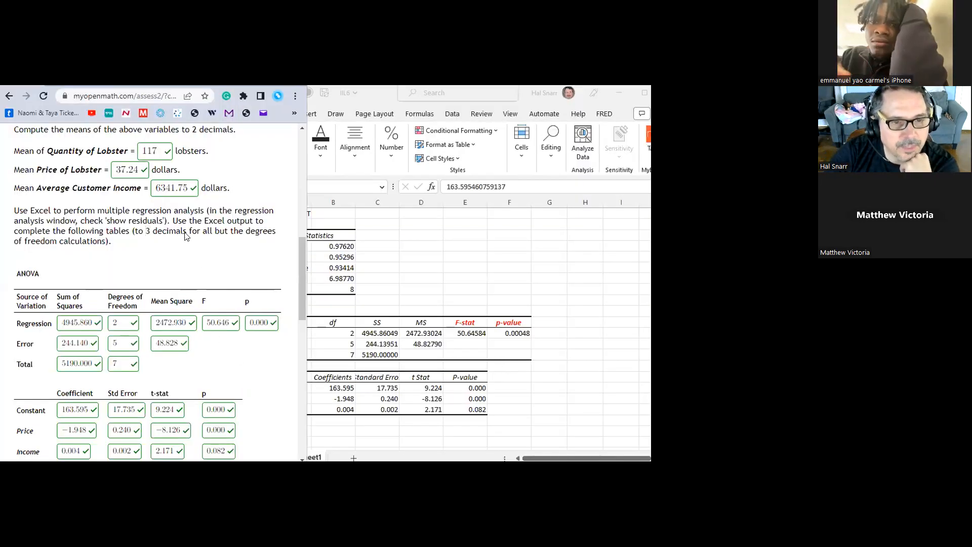
{"action": "left_click_drag", "start_coordinate": [146, 231], "coordinate": [186, 231]}
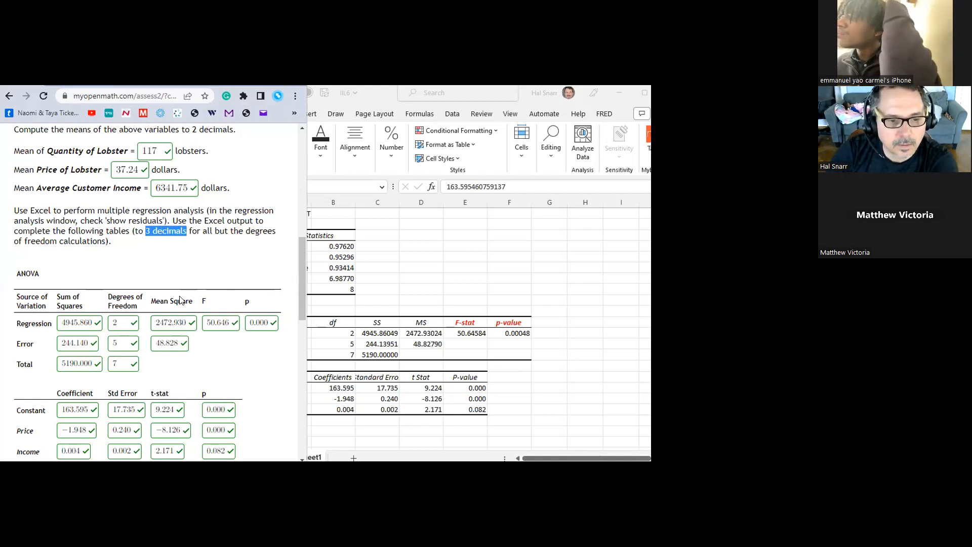
{"action": "scroll", "coordinate": [184, 294], "scroll_direction": "down", "scroll_amount": 1}
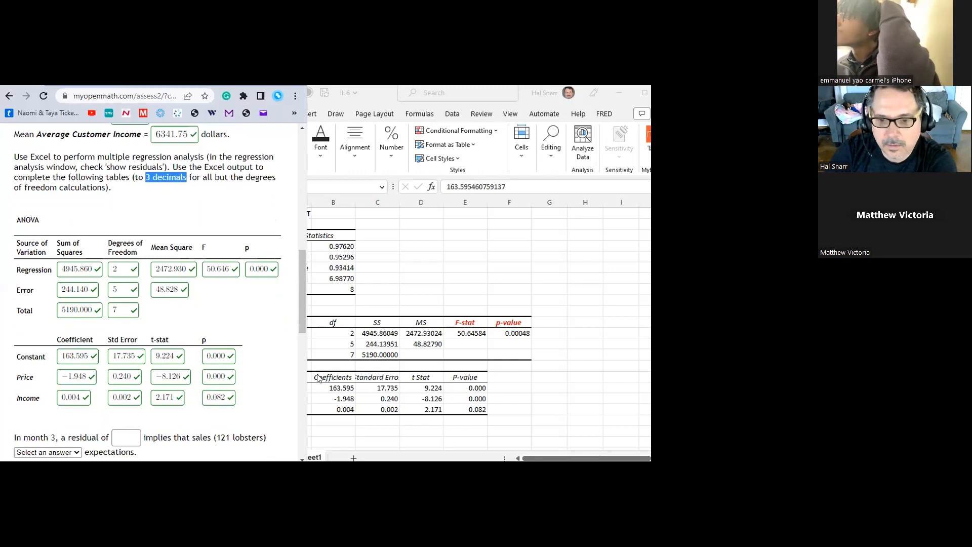
- In the Excel workbook, reduce the ANOVA values in C25:F27 to three decimal places
{"action": "left_click", "coordinate": [483, 412]}
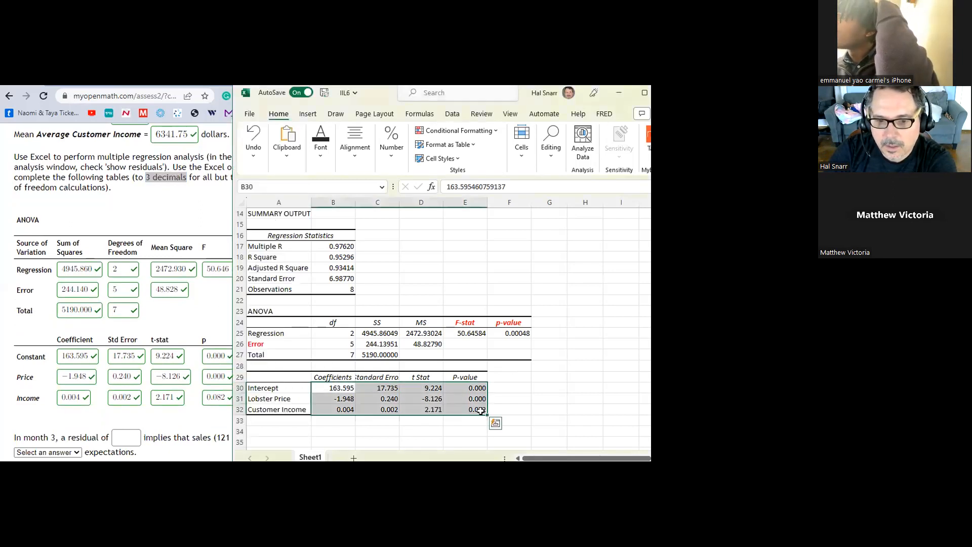
{"action": "left_click_drag", "start_coordinate": [378, 333], "coordinate": [512, 355]}
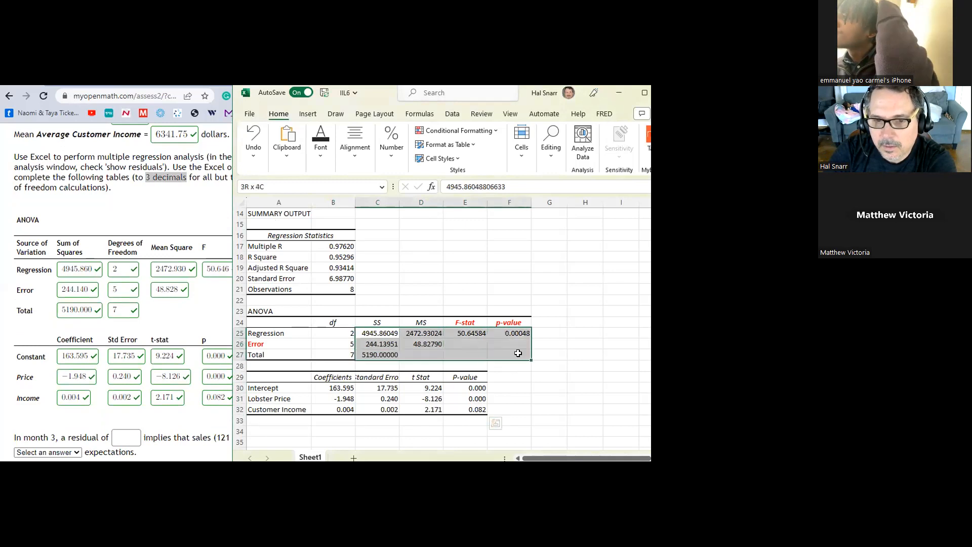
{"action": "left_click", "coordinate": [391, 147]}
{"action": "left_click", "coordinate": [453, 207]}
{"action": "left_click", "coordinate": [453, 207]}
{"action": "left_click", "coordinate": [495, 283]}
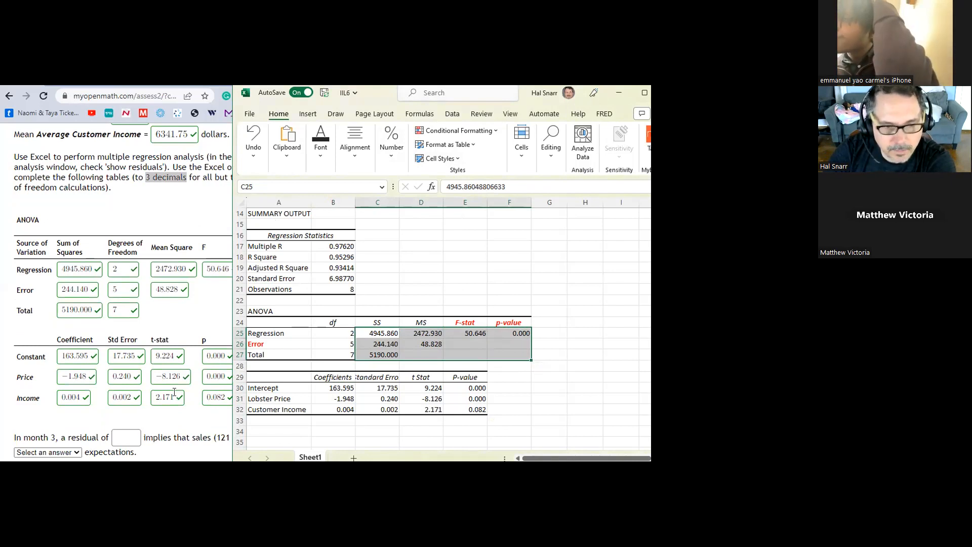
- Vary the displayed decimals of the coefficient table values in B30:E32 and return them to three decimal places
{"action": "left_click", "coordinate": [391, 408]}
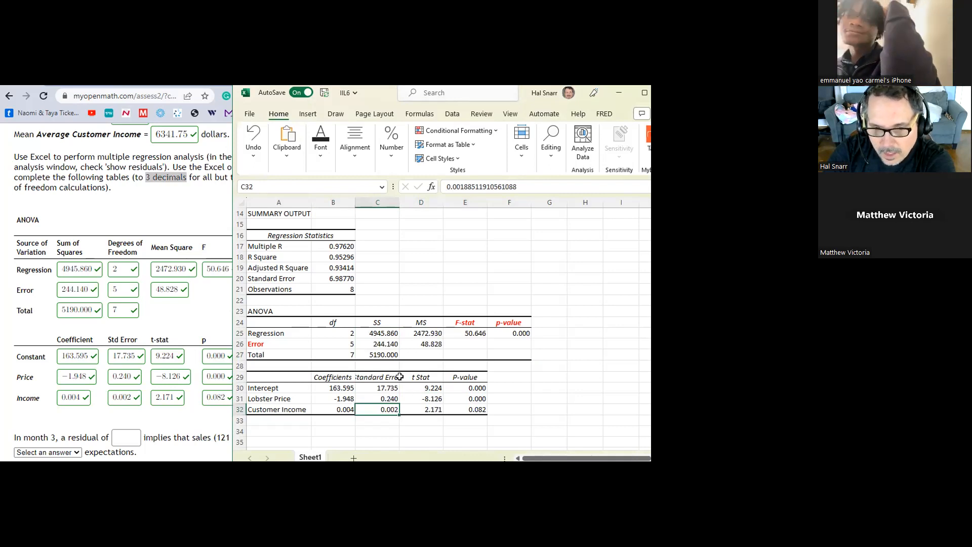
{"action": "left_click_drag", "start_coordinate": [349, 390], "coordinate": [476, 412]}
{"action": "left_click", "coordinate": [390, 159]}
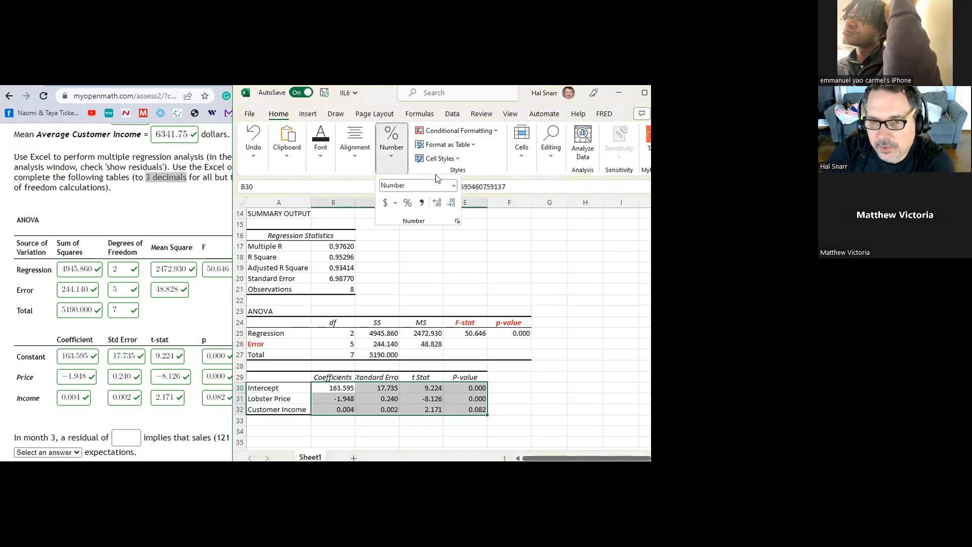
{"action": "left_click", "coordinate": [451, 203]}
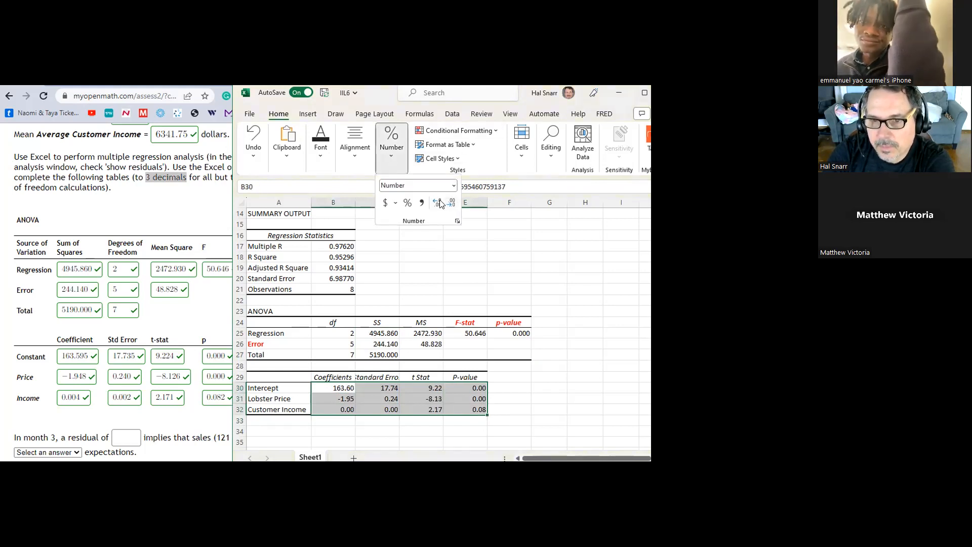
{"action": "left_click", "coordinate": [438, 201]}
{"action": "left_click", "coordinate": [439, 202]}
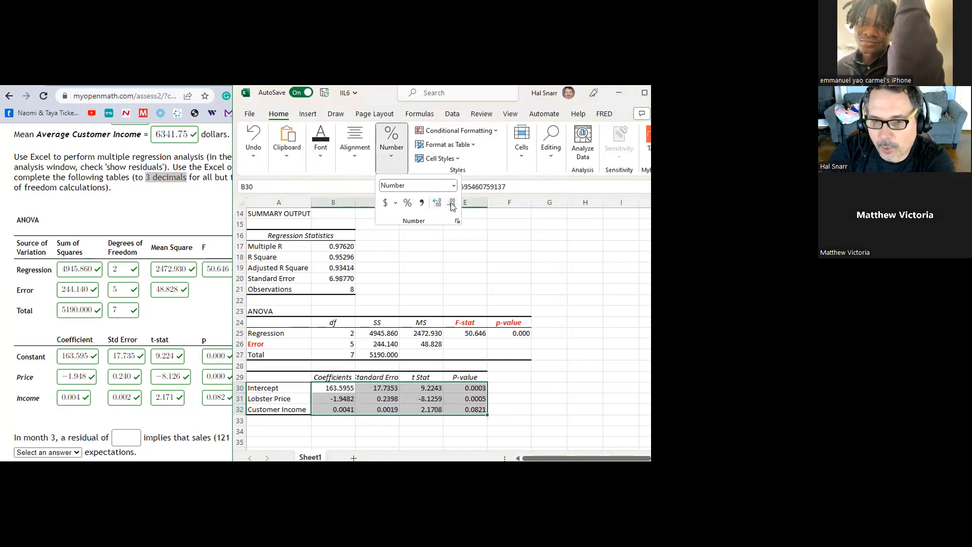
{"action": "left_click", "coordinate": [453, 204]}
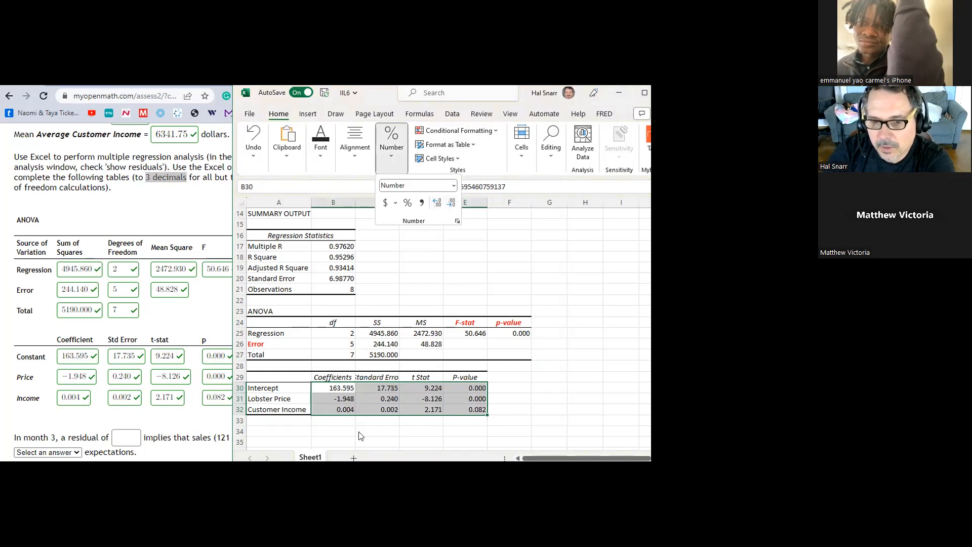
- Show extra decimals for the Customer Income standard error in C32 and bring it back to three decimal places
{"action": "left_click", "coordinate": [396, 409]}
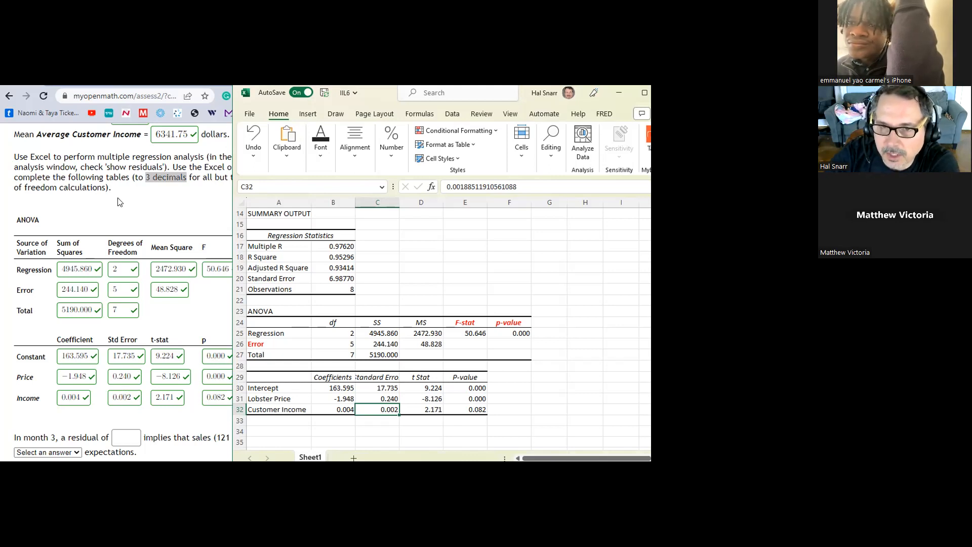
{"action": "left_click", "coordinate": [392, 144]}
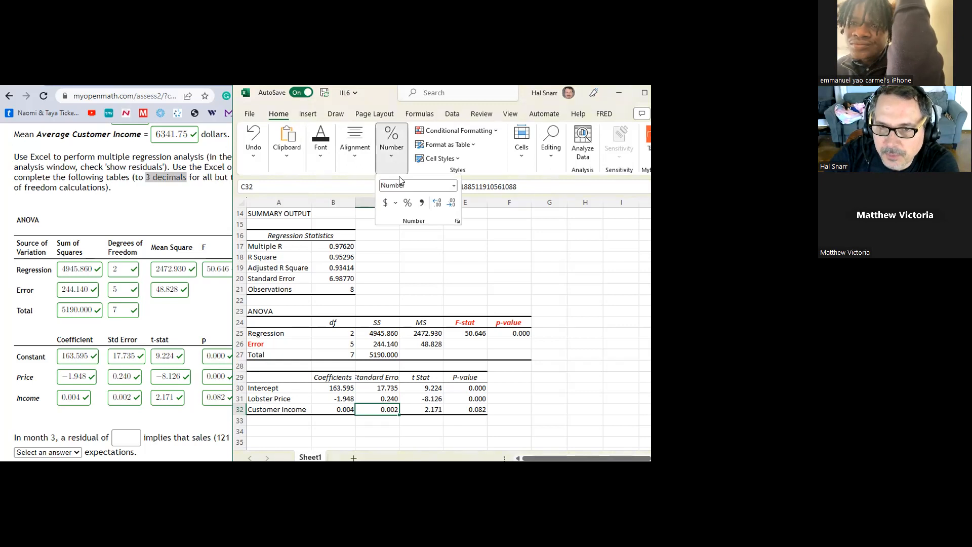
{"action": "left_click", "coordinate": [438, 203]}
{"action": "left_click", "coordinate": [437, 203]}
{"action": "left_click", "coordinate": [452, 205]}
{"action": "left_click", "coordinate": [452, 205]}
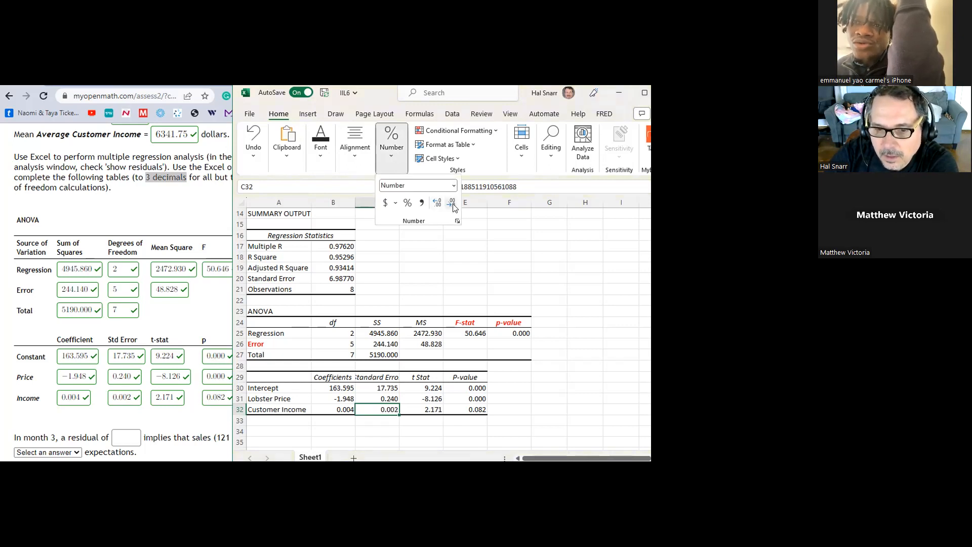
- Return to the browser, open the bookmarked MyOpenMath home page in a new tab and switch to it
{"action": "left_click", "coordinate": [134, 391]}
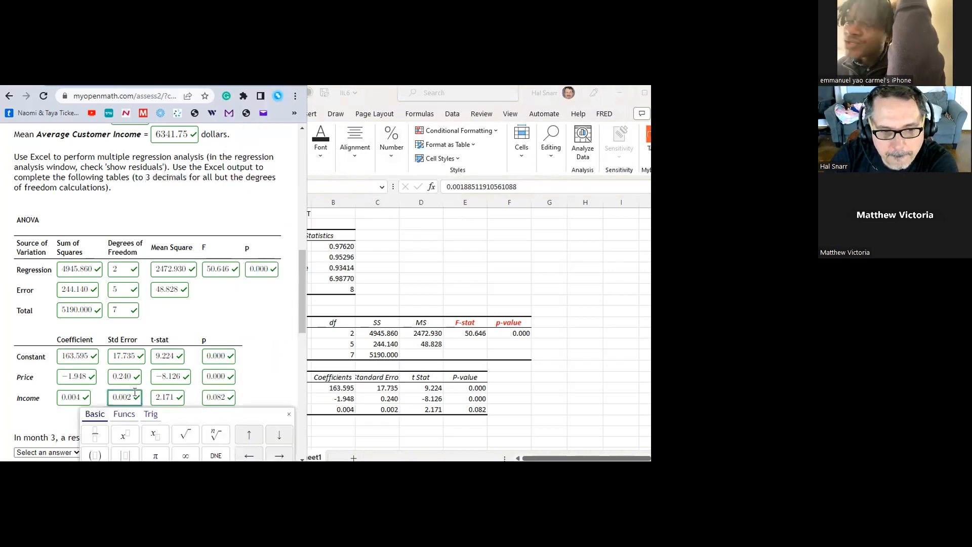
{"action": "right_click", "coordinate": [216, 112]}
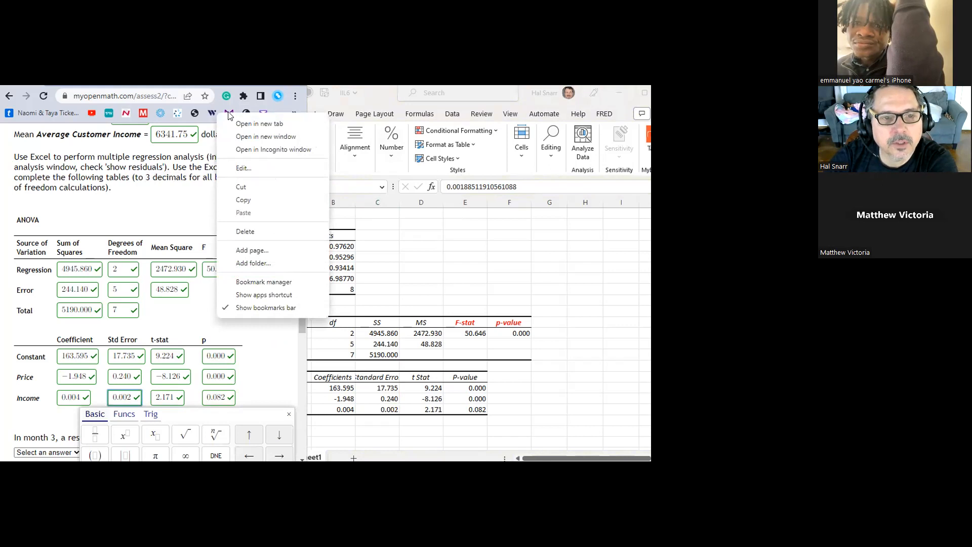
{"action": "right_click", "coordinate": [229, 113]}
{"action": "left_click", "coordinate": [292, 124]}
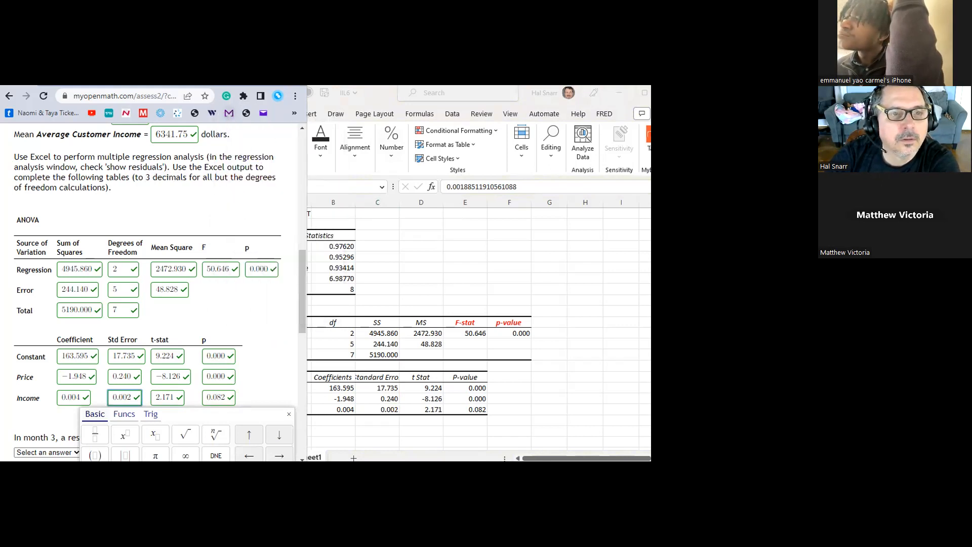
{"action": "left_click", "coordinate": [143, 99]}
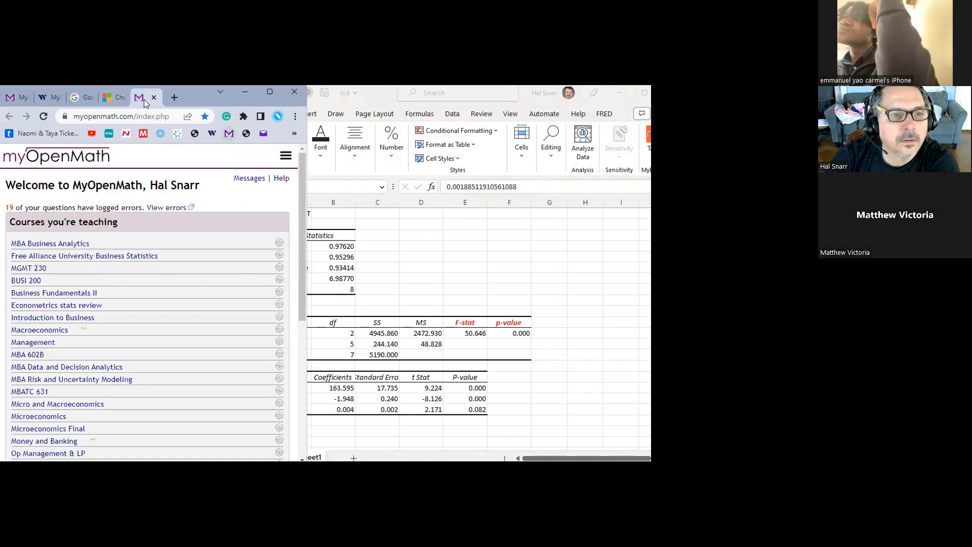
- Open the gradebook of the Op Management & LP course and narrow the browser window beside the spreadsheet
{"action": "scroll", "coordinate": [88, 334], "scroll_direction": "down", "scroll_amount": 7}
{"action": "scroll", "coordinate": [86, 349], "scroll_direction": "up", "scroll_amount": 3}
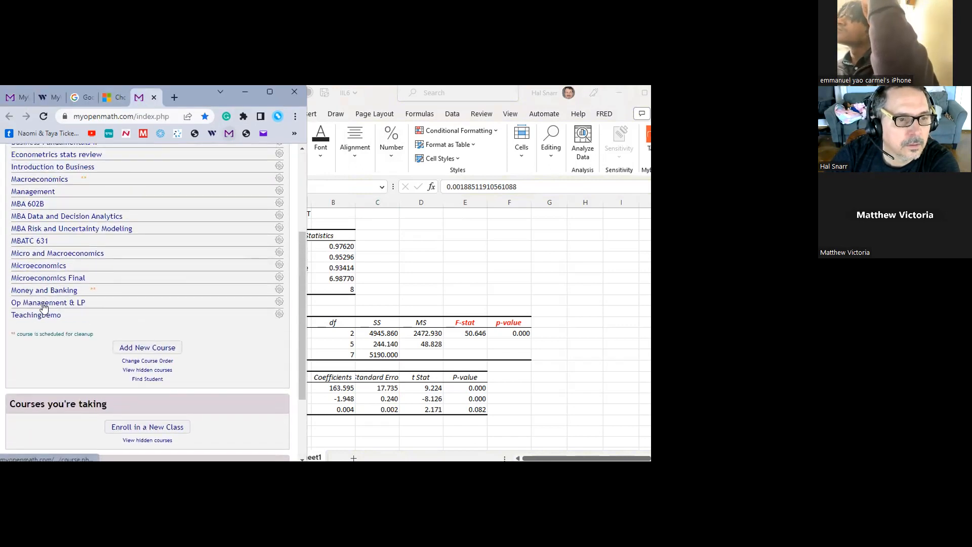
{"action": "left_click", "coordinate": [43, 304]}
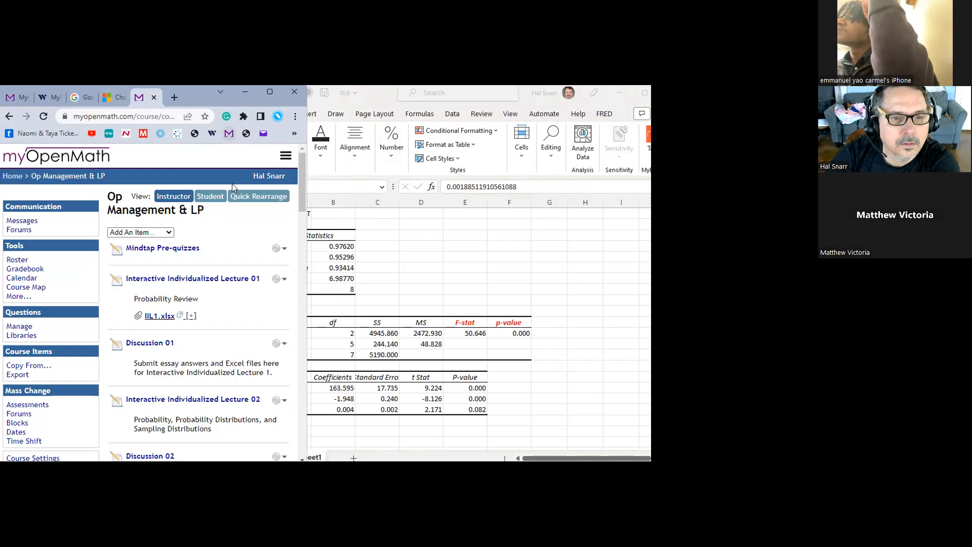
{"action": "left_click", "coordinate": [25, 269]}
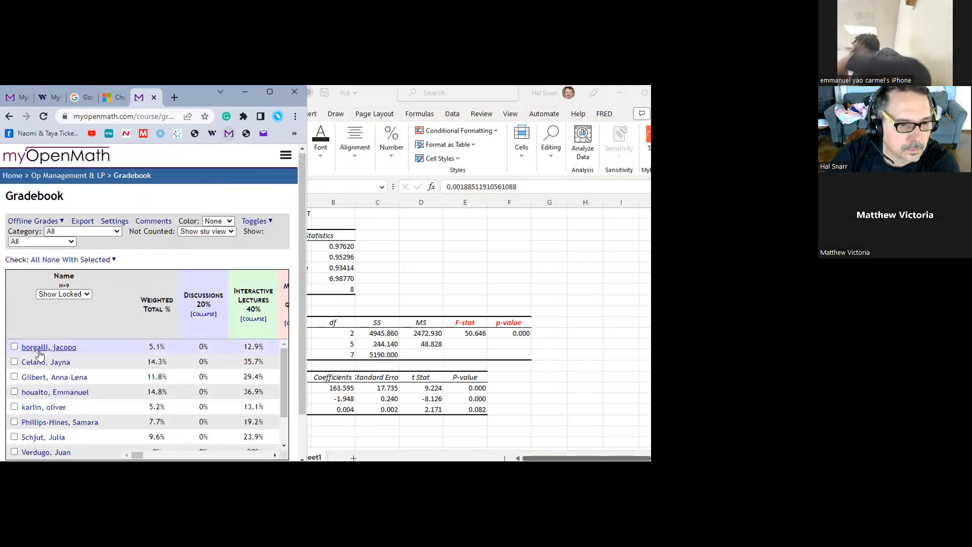
{"action": "scroll", "coordinate": [40, 355], "scroll_direction": "down", "scroll_amount": 1}
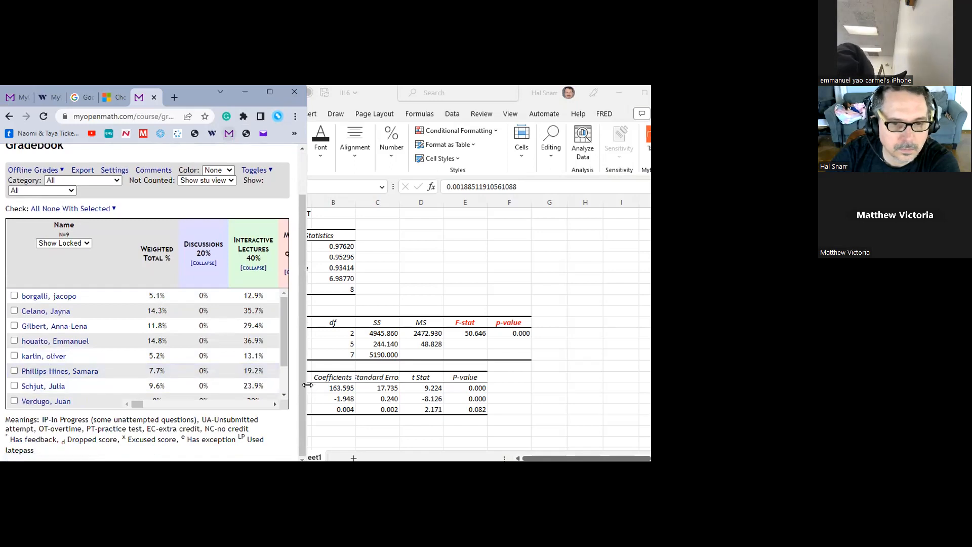
{"action": "left_click_drag", "start_coordinate": [307, 385], "coordinate": [265, 386]}
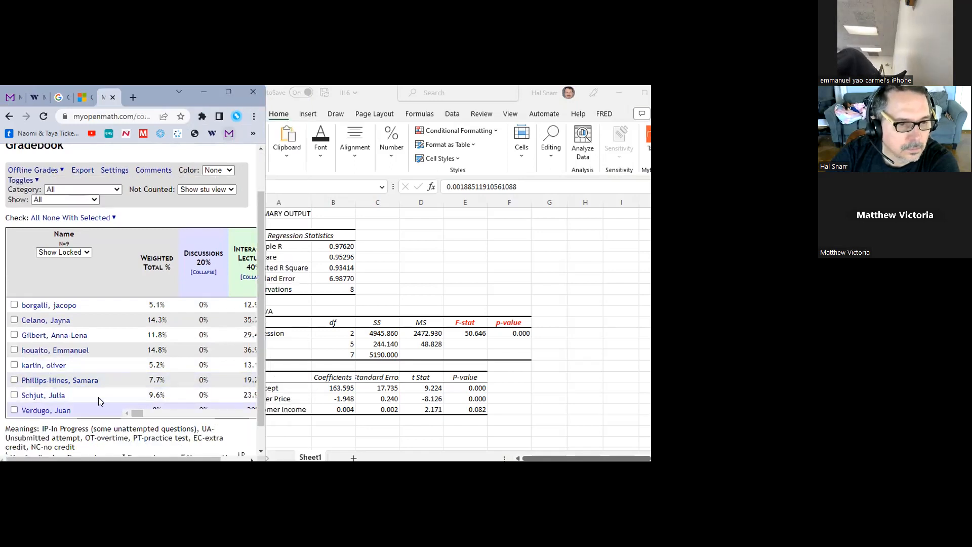
- Move the gradebook window out of the spreadsheet's way and reposition the Excel window beside the free space
{"action": "scroll", "coordinate": [148, 402], "scroll_direction": "up", "scroll_amount": 1}
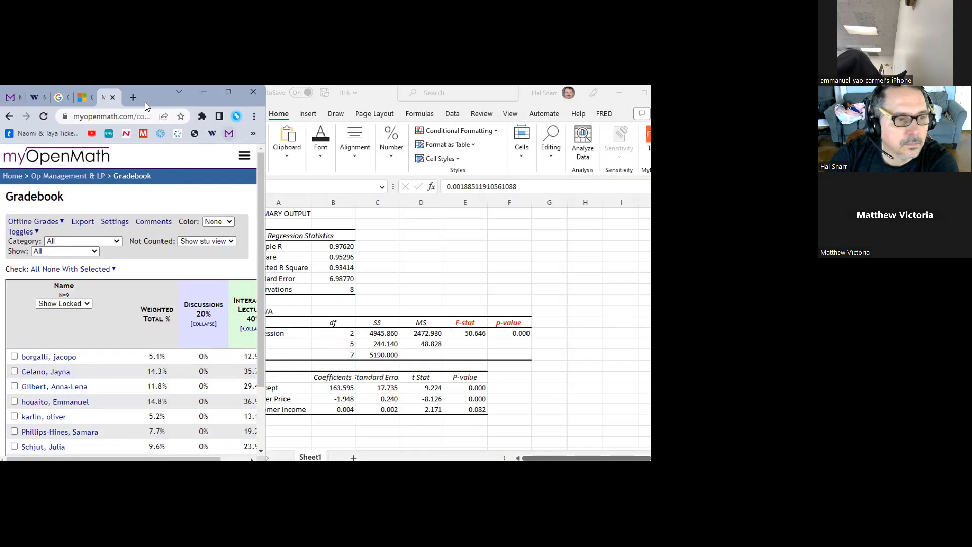
{"action": "left_click_drag", "start_coordinate": [145, 103], "coordinate": [0, 136]}
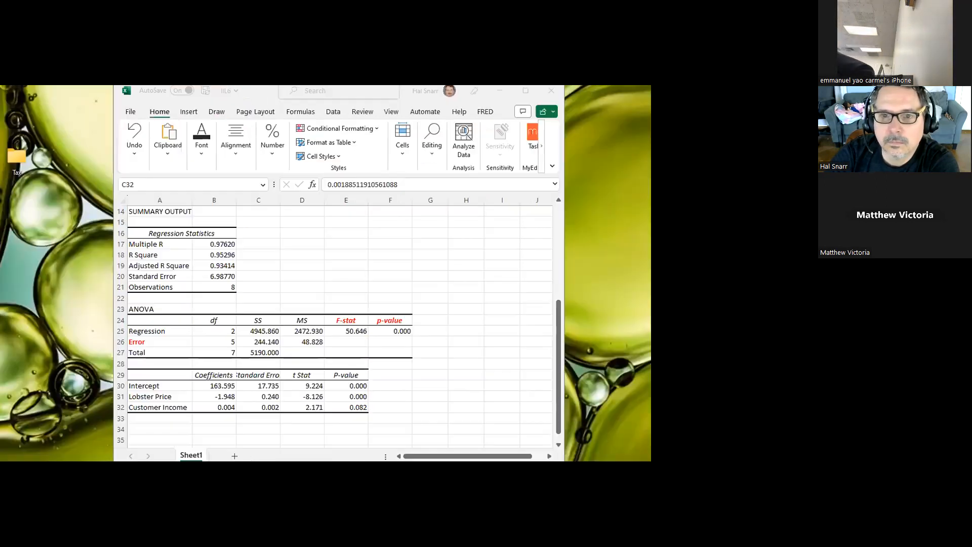
{"action": "left_click", "coordinate": [244, 95]}
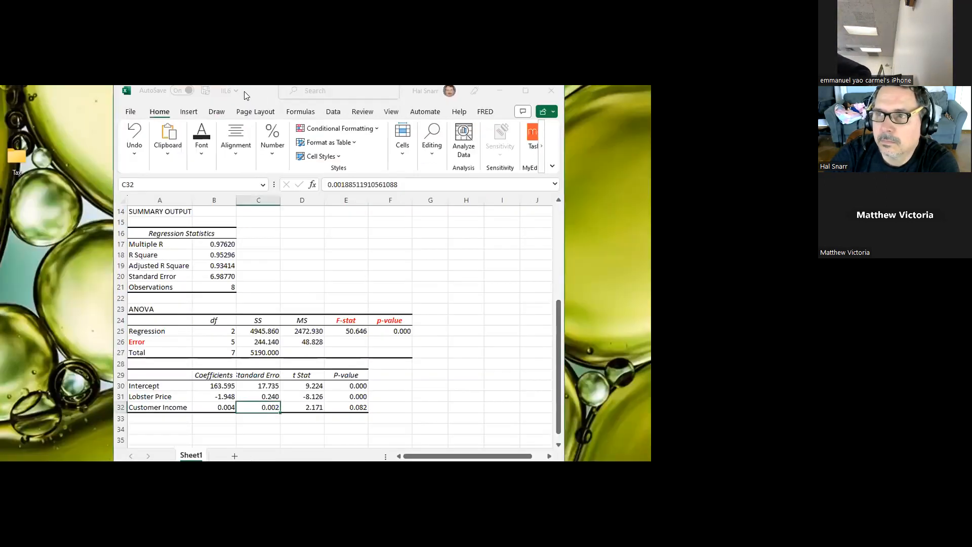
{"action": "left_click_drag", "start_coordinate": [245, 95], "coordinate": [333, 100]}
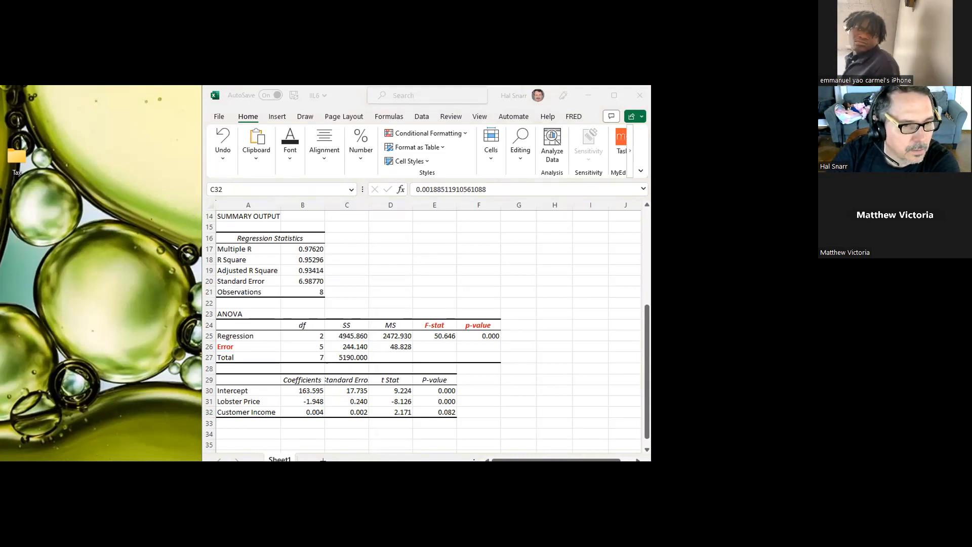
- Switch to the student's graded assessment, widen it to check the full ANOVA and coefficient tables, and move it aside
{"action": "key", "text": "alt+Tab"}
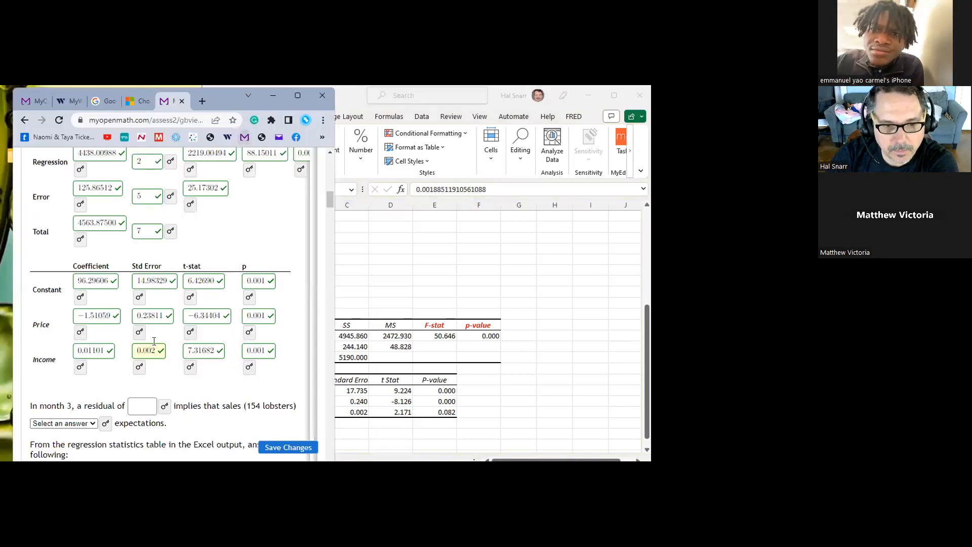
{"action": "scroll", "coordinate": [167, 346], "scroll_direction": "up", "scroll_amount": 1}
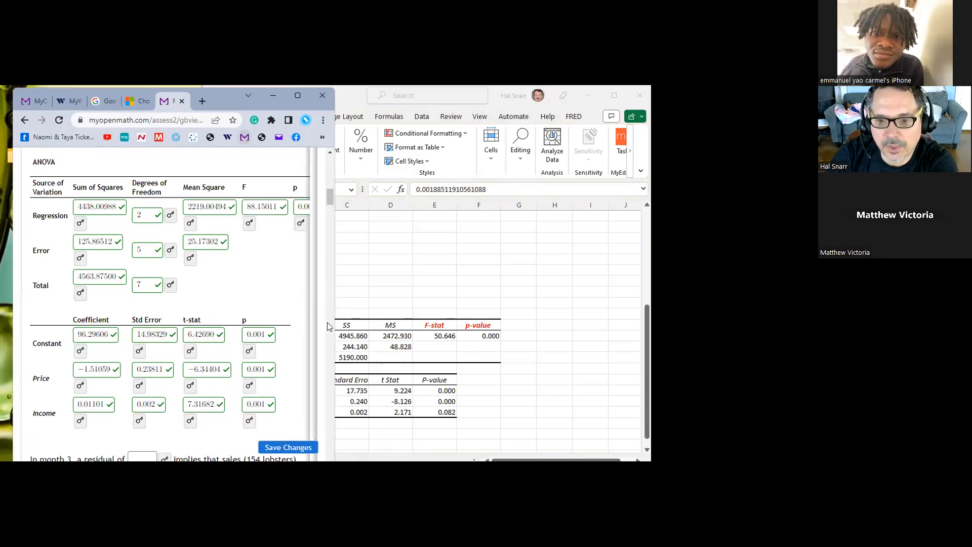
{"action": "left_click_drag", "start_coordinate": [335, 322], "coordinate": [474, 324]}
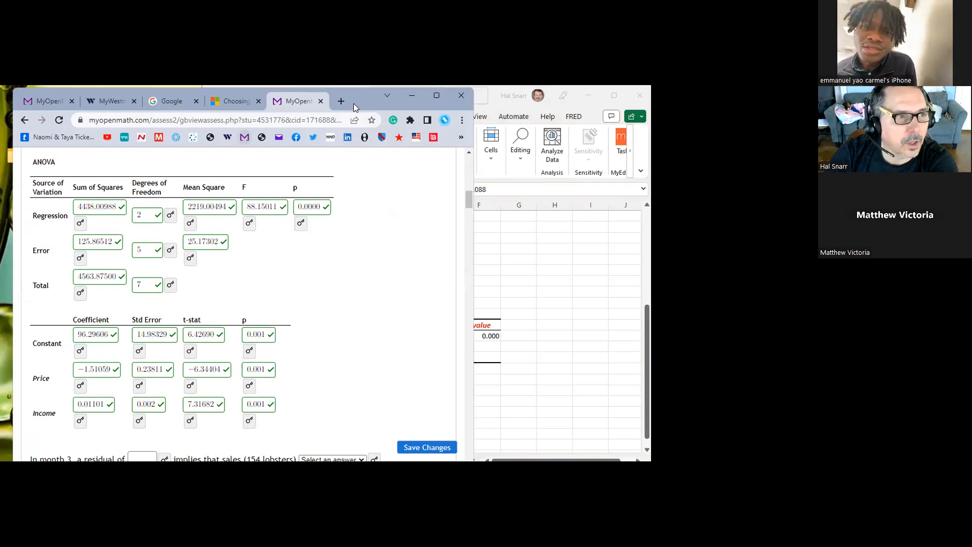
{"action": "left_click_drag", "start_coordinate": [353, 103], "coordinate": [69, 116]}
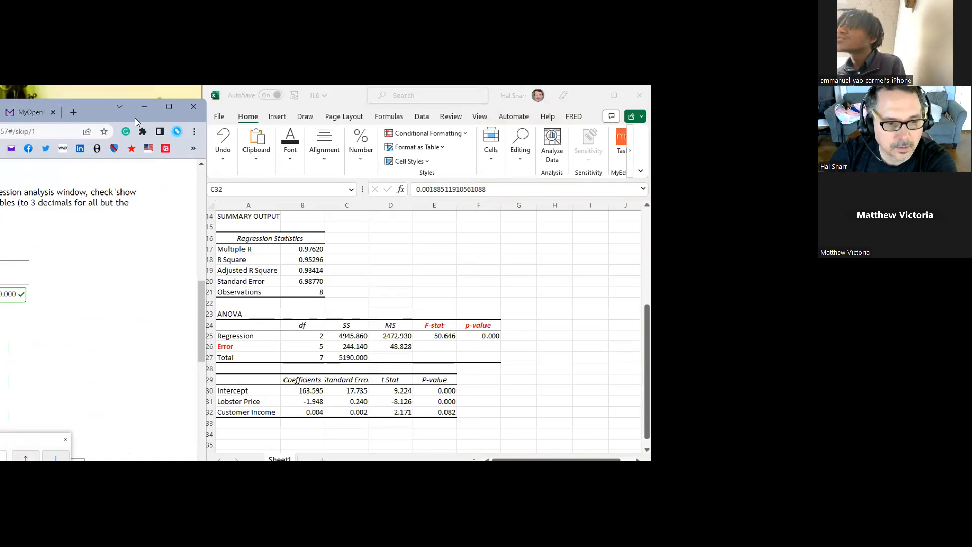
- Bring the lobster assignment window back into view and highlight the month 3 row of its data table
{"action": "left_click_drag", "start_coordinate": [135, 117], "coordinate": [387, 103]}
{"action": "scroll", "coordinate": [387, 307], "scroll_direction": "down", "scroll_amount": 1}
{"action": "left_click", "coordinate": [378, 315]}
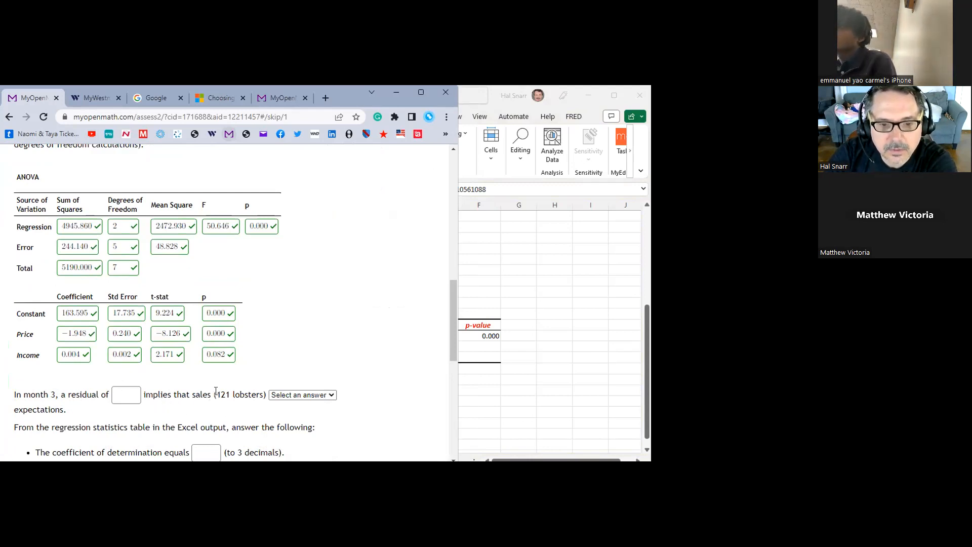
{"action": "scroll", "coordinate": [216, 392], "scroll_direction": "up", "scroll_amount": 7}
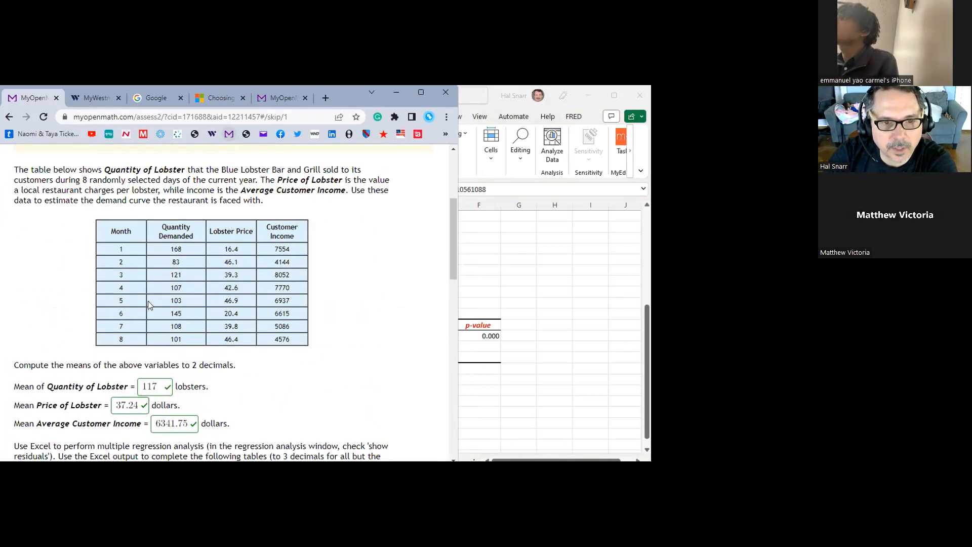
{"action": "left_click_drag", "start_coordinate": [159, 278], "coordinate": [288, 274]}
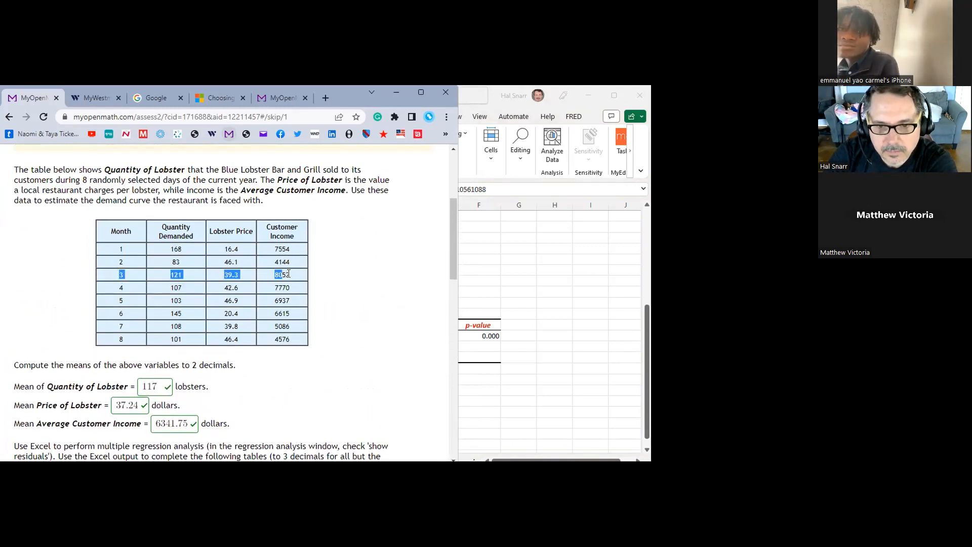
- Format the month 3 data in A4:D4 of the spreadsheet as bold red text
{"action": "left_click", "coordinate": [480, 269]}
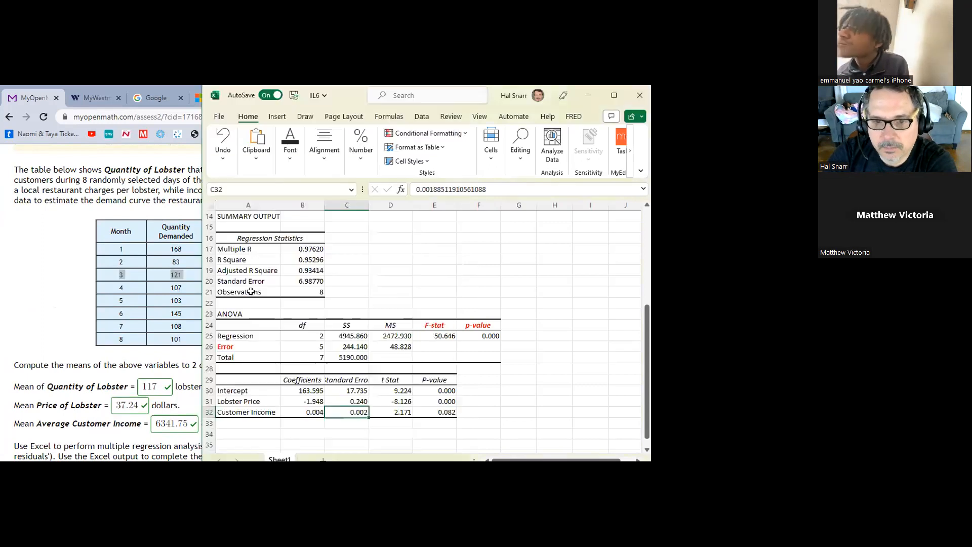
{"action": "scroll", "coordinate": [269, 289], "scroll_direction": "up", "scroll_amount": 4}
{"action": "scroll", "coordinate": [269, 289], "scroll_direction": "up", "scroll_amount": 1}
{"action": "left_click_drag", "start_coordinate": [269, 269], "coordinate": [377, 268]}
{"action": "left_click", "coordinate": [290, 153]}
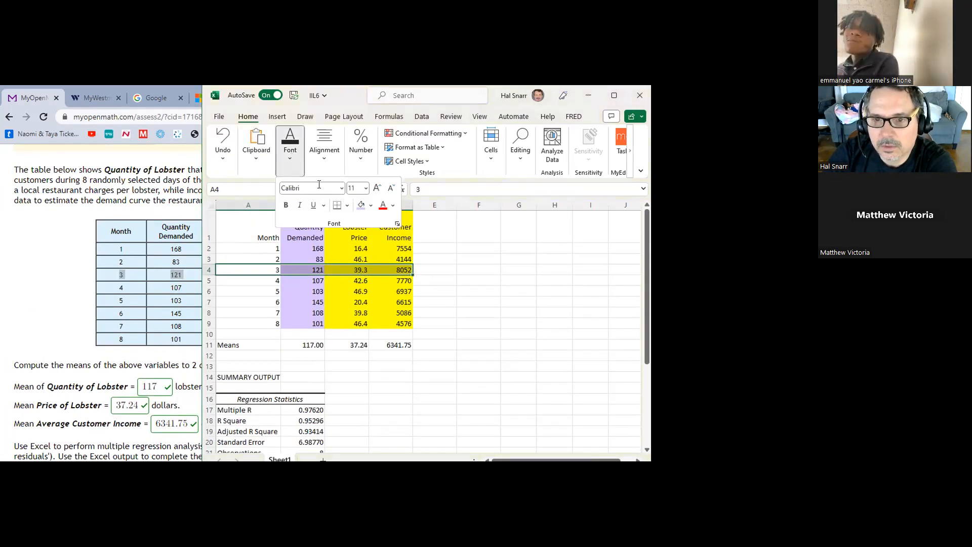
{"action": "left_click", "coordinate": [284, 206]}
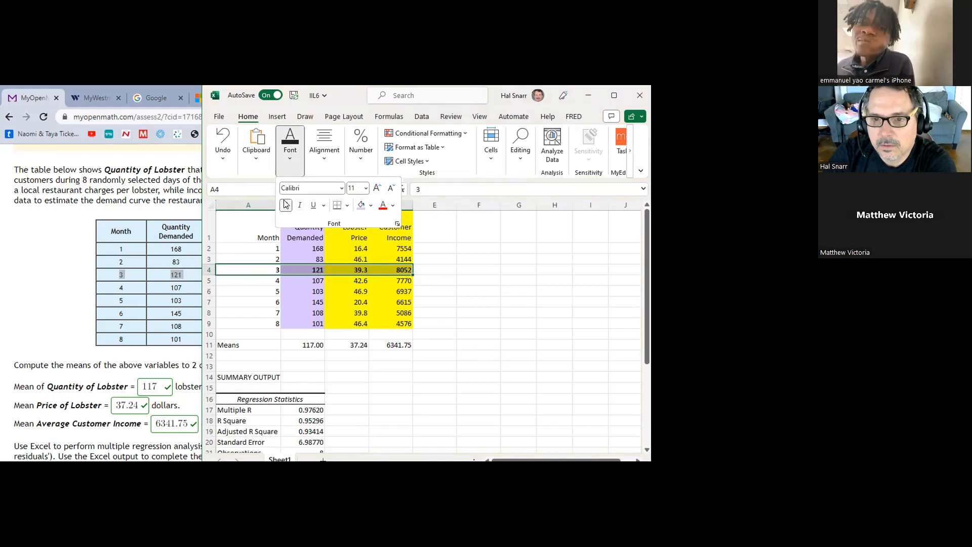
{"action": "left_click", "coordinate": [384, 207]}
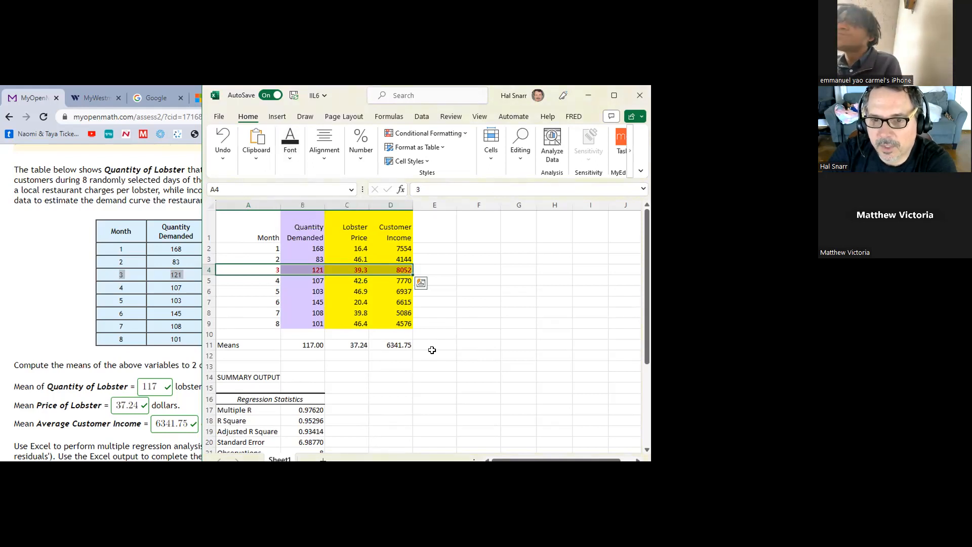
{"action": "left_click", "coordinate": [439, 371]}
{"action": "left_click", "coordinate": [269, 269]}
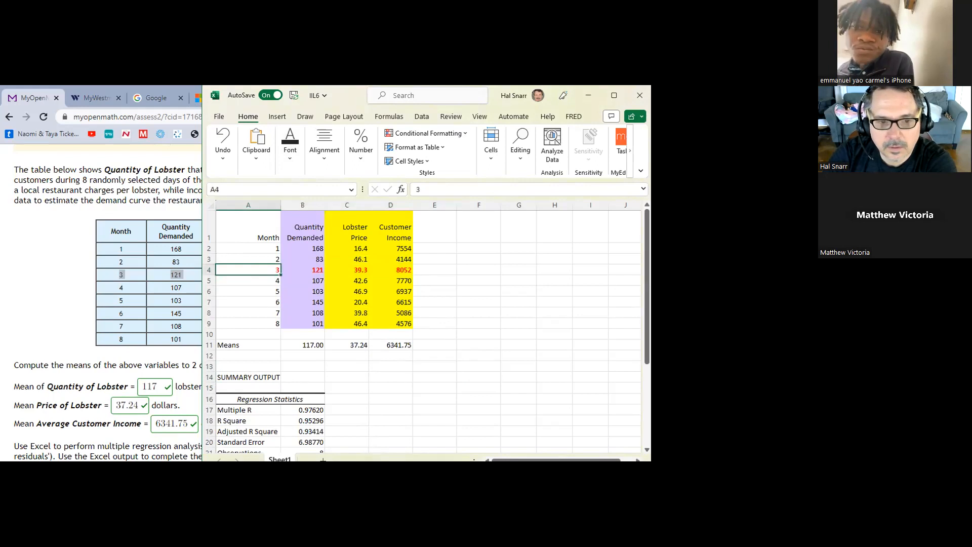
- Check the month 3 residual question in the assignment and start a formula in E4 with the intercept coefficient, =B30
{"action": "left_click", "coordinate": [52, 284]}
{"action": "scroll", "coordinate": [53, 284], "scroll_direction": "down", "scroll_amount": 8}
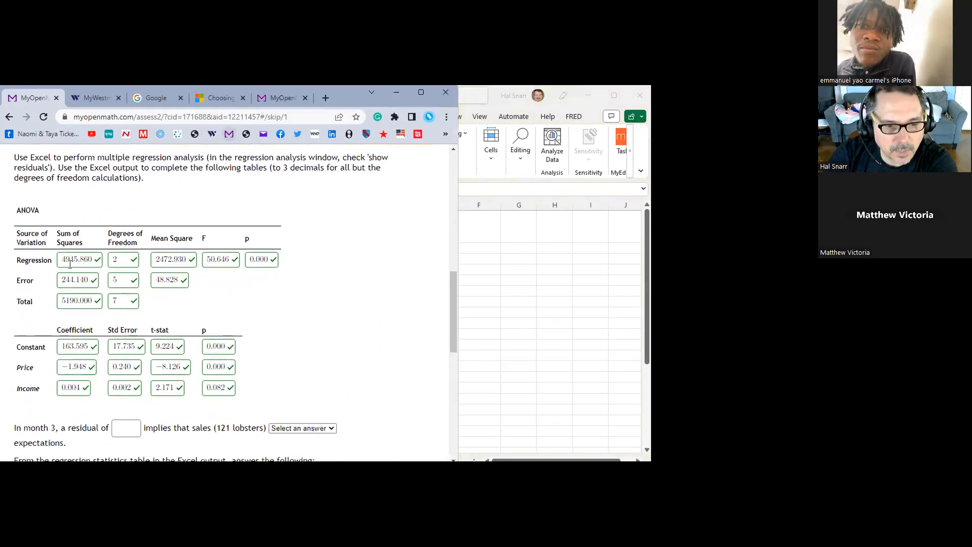
{"action": "left_click", "coordinate": [481, 389]}
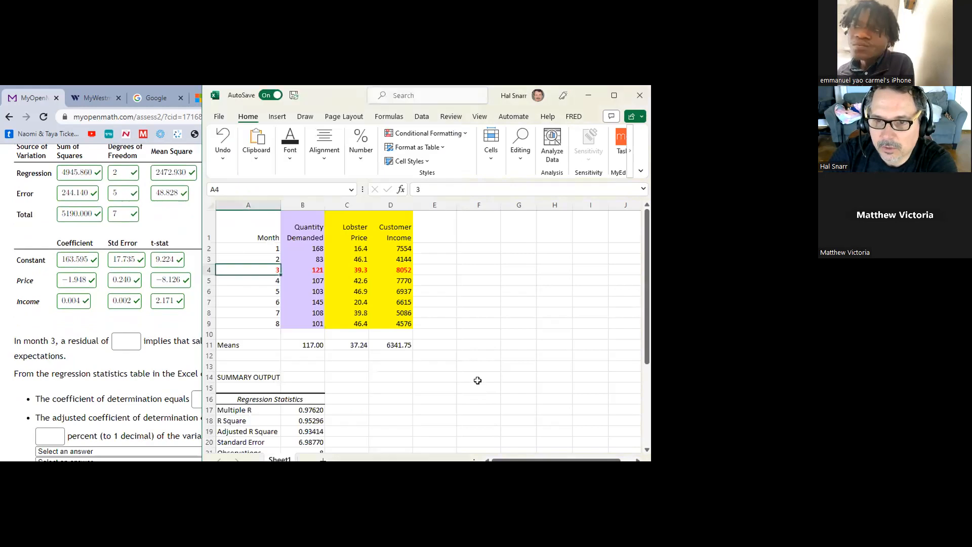
{"action": "left_click", "coordinate": [438, 271]}
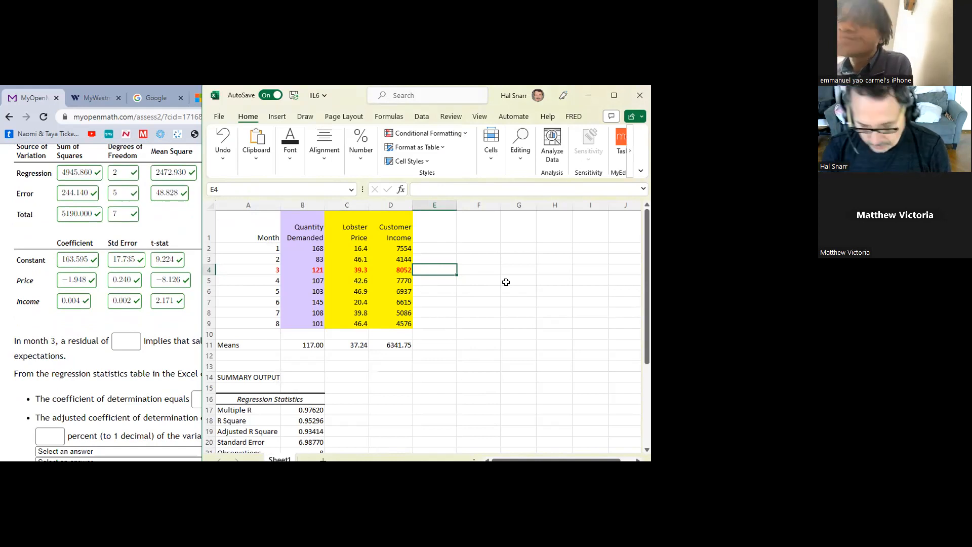
{"action": "type", "text": "="}
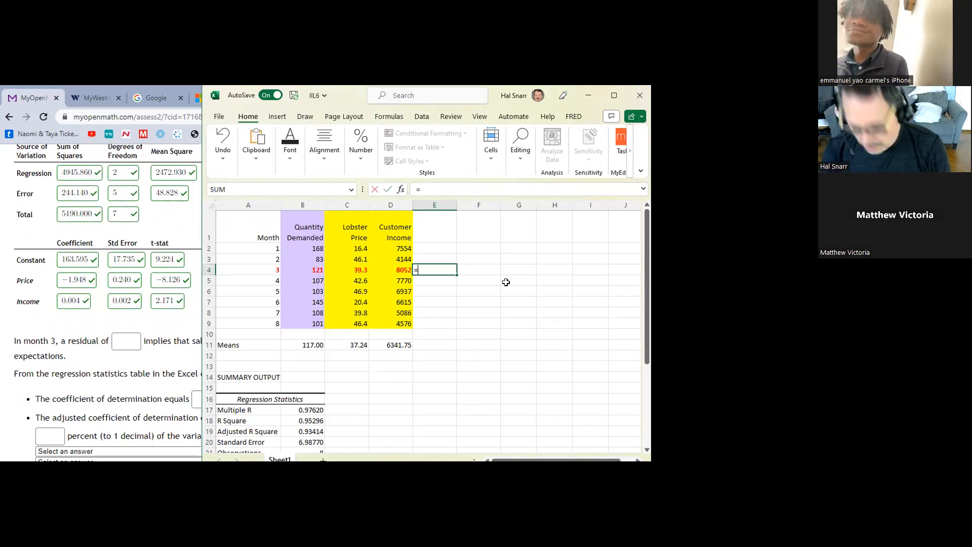
{"action": "key", "text": "Down"}
{"action": "key", "text": "Down"}
{"action": "key", "text": "Down"}
{"action": "key", "text": "Down"}
{"action": "key", "text": "Down"}
{"action": "key", "text": "Down"}
{"action": "key", "text": "Down"}
{"action": "key", "text": "Down"}
{"action": "key", "text": "Down"}
{"action": "key", "text": "Down"}
{"action": "key", "text": "Down"}
{"action": "key", "text": "Down"}
{"action": "key", "text": "Down"}
{"action": "key", "text": "Down"}
{"action": "key", "text": "Down"}
{"action": "key", "text": "Down"}
{"action": "key", "text": "Down"}
{"action": "key", "text": "Down"}
{"action": "key", "text": "Down"}
{"action": "key", "text": "Down"}
{"action": "key", "text": "Down"}
{"action": "key", "text": "Down"}
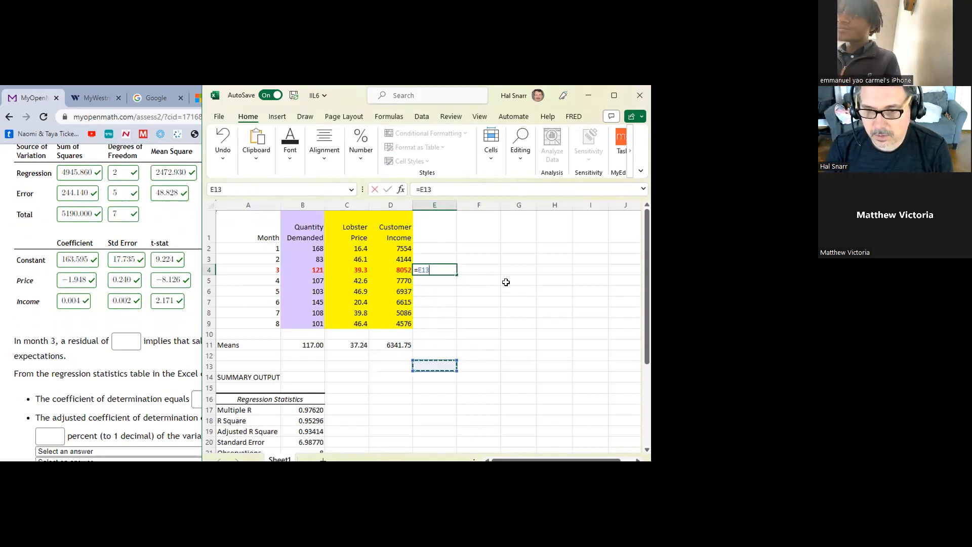
{"action": "key", "text": "Down"}
{"action": "key", "text": "Down"}
{"action": "key", "text": "Down"}
{"action": "key", "text": "Down"}
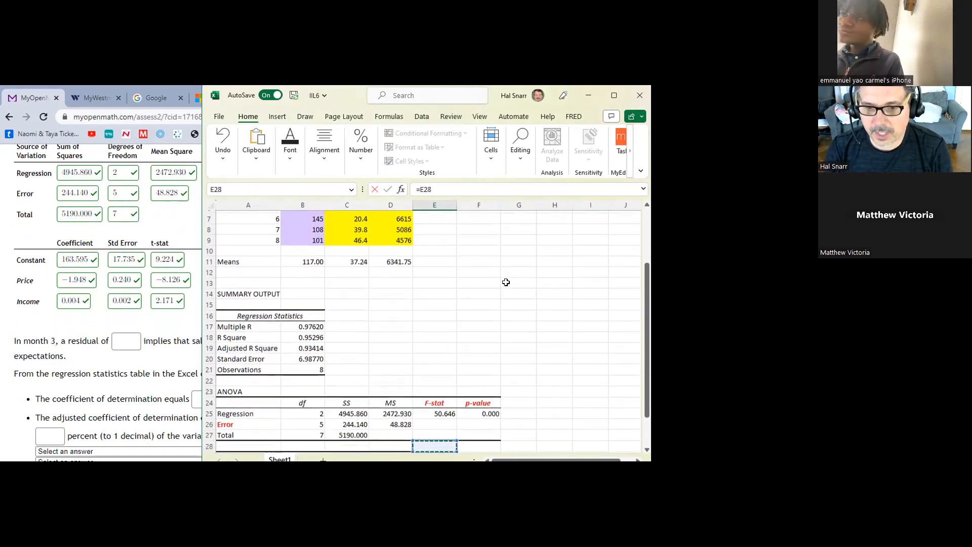
{"action": "key", "text": "Left"}
{"action": "key", "text": "Left"}
{"action": "key", "text": "Left"}
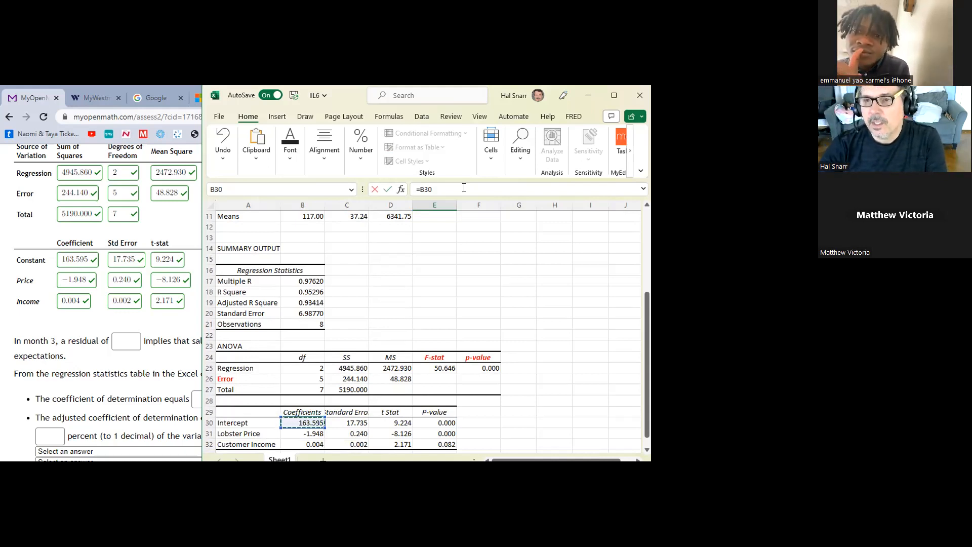
- Extend the E4 formula with the month 3 lobster price times its coefficient, +C4*B31
{"action": "left_click", "coordinate": [447, 190]}
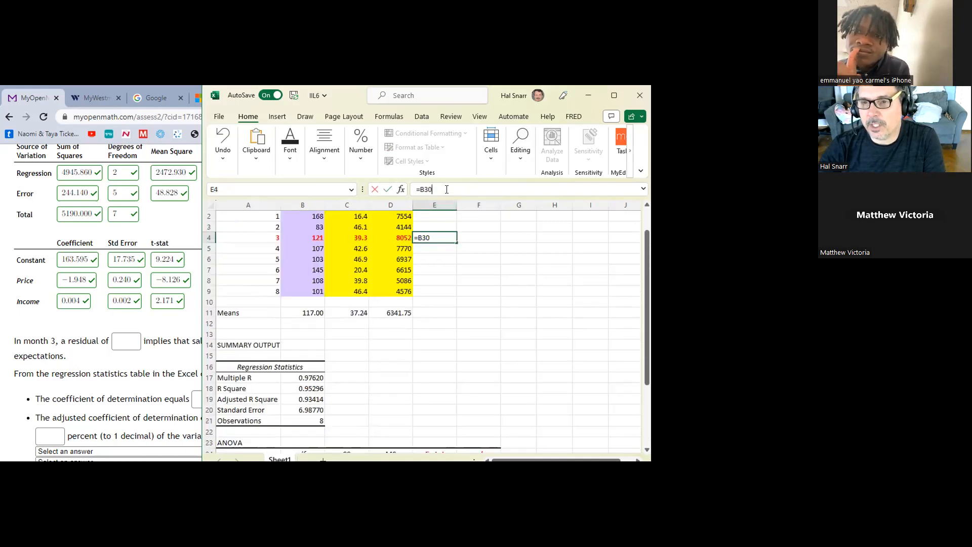
{"action": "type", "text": "+"}
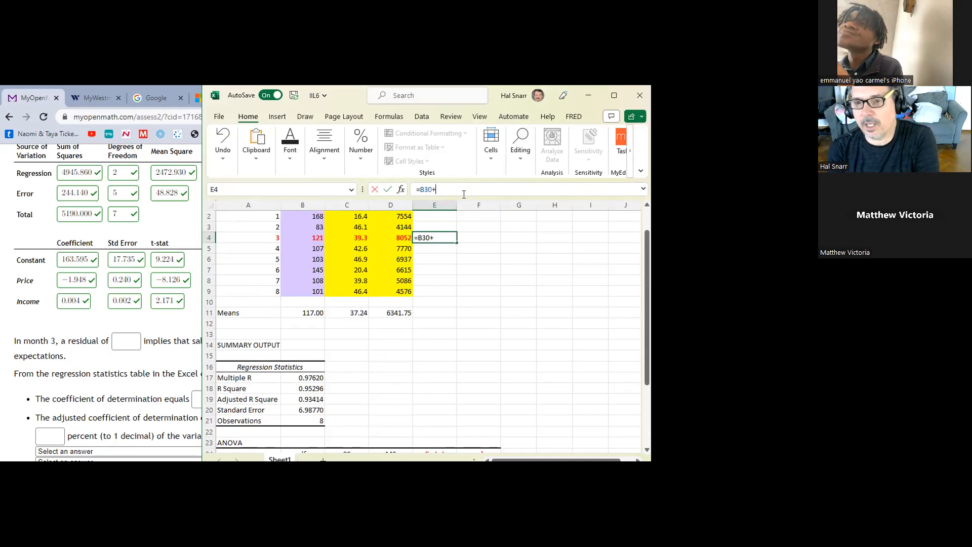
{"action": "scroll", "coordinate": [357, 269], "scroll_direction": "up", "scroll_amount": 1}
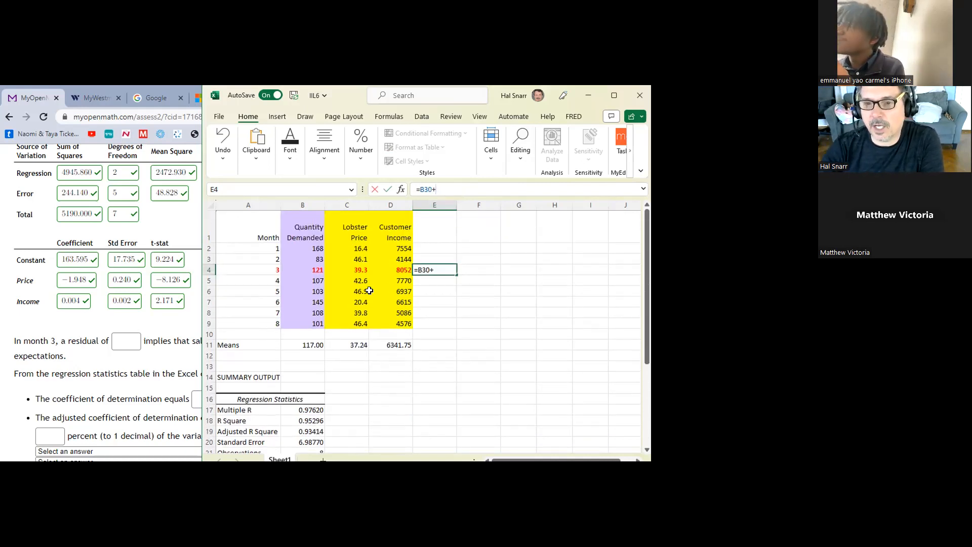
{"action": "left_click", "coordinate": [357, 269]}
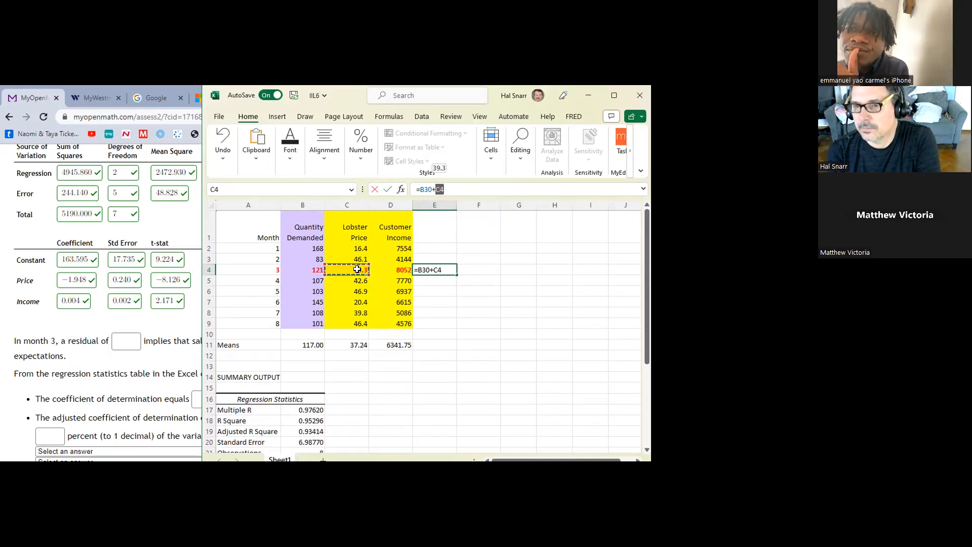
{"action": "type", "text": "*"}
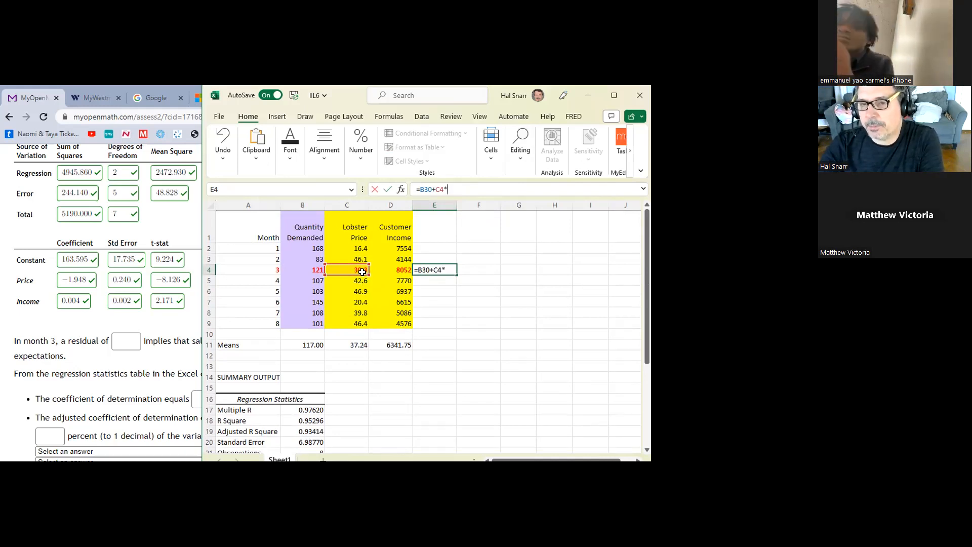
{"action": "scroll", "coordinate": [362, 272], "scroll_direction": "down", "scroll_amount": 4}
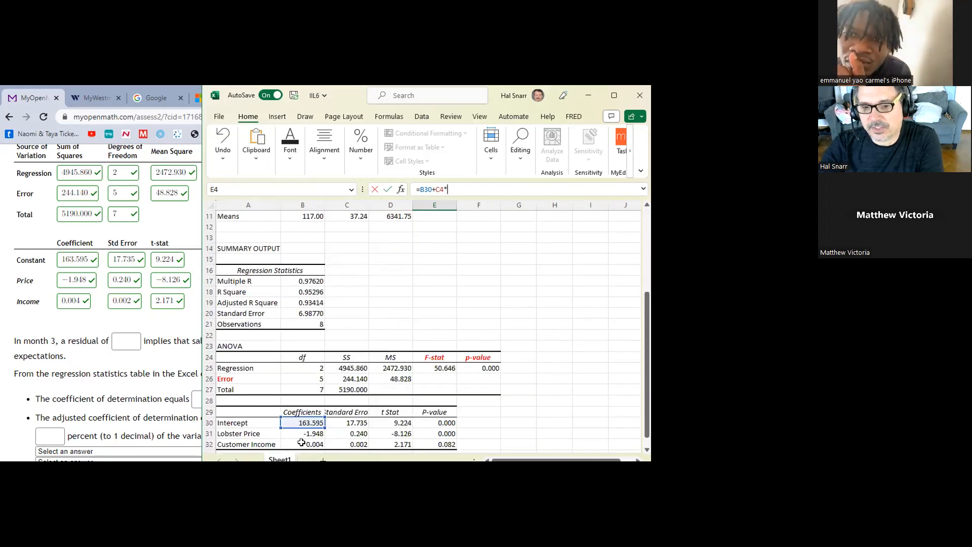
{"action": "left_click", "coordinate": [305, 433]}
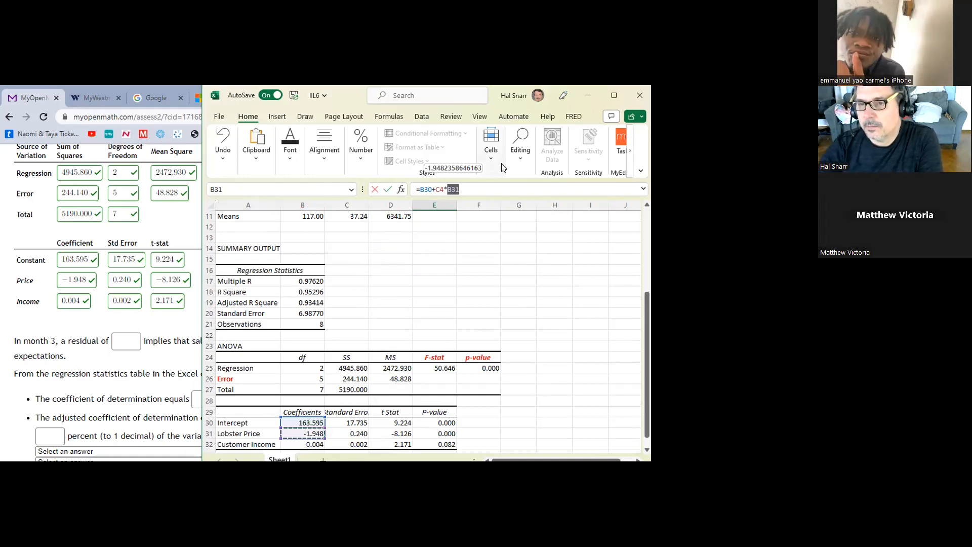
- Complete the E4 formula with the month 3 customer income times its coefficient, +D4*B32, and return to the data table
{"action": "left_click", "coordinate": [463, 189]}
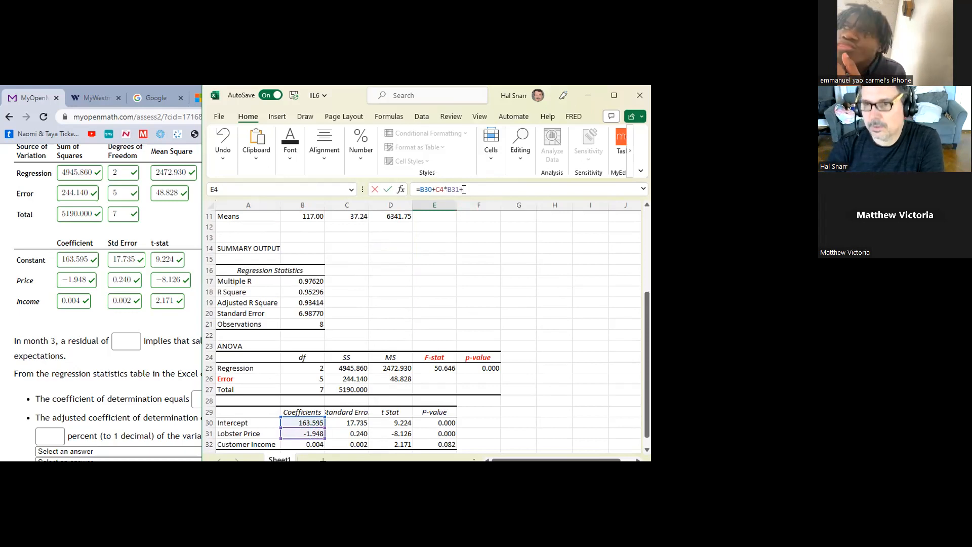
{"action": "scroll", "coordinate": [408, 310], "scroll_direction": "up", "scroll_amount": 4}
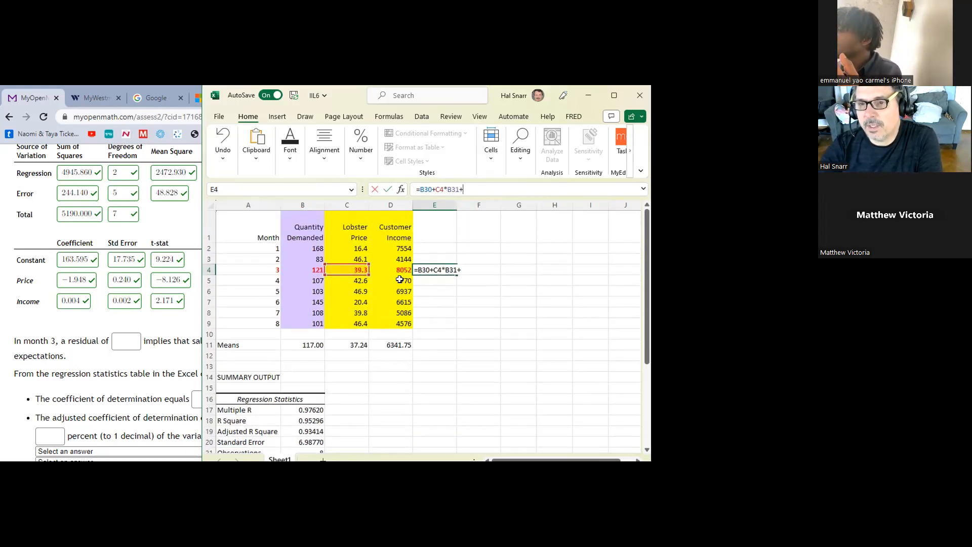
{"action": "left_click", "coordinate": [398, 270]}
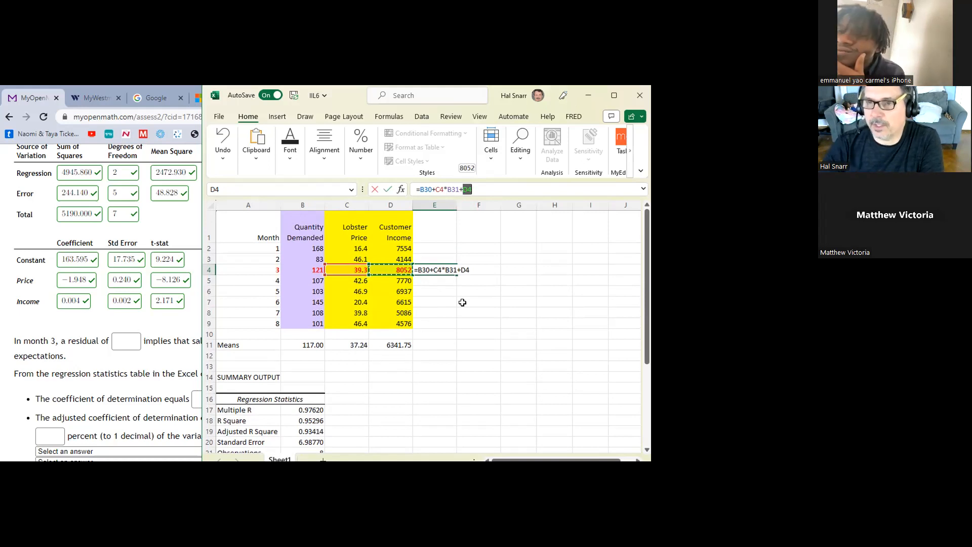
{"action": "type", "text": "*"}
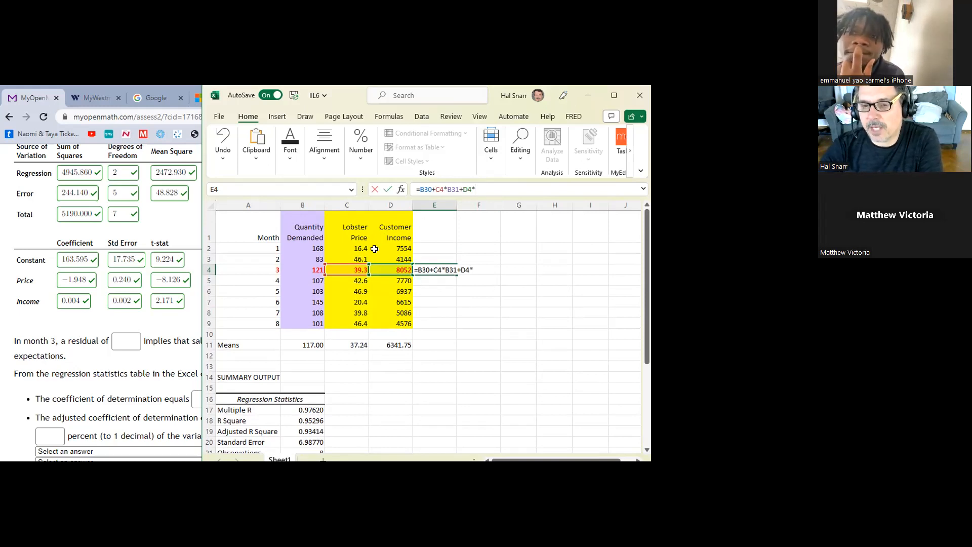
{"action": "scroll", "coordinate": [334, 354], "scroll_direction": "down", "scroll_amount": 2}
{"action": "scroll", "coordinate": [334, 411], "scroll_direction": "down", "scroll_amount": 2}
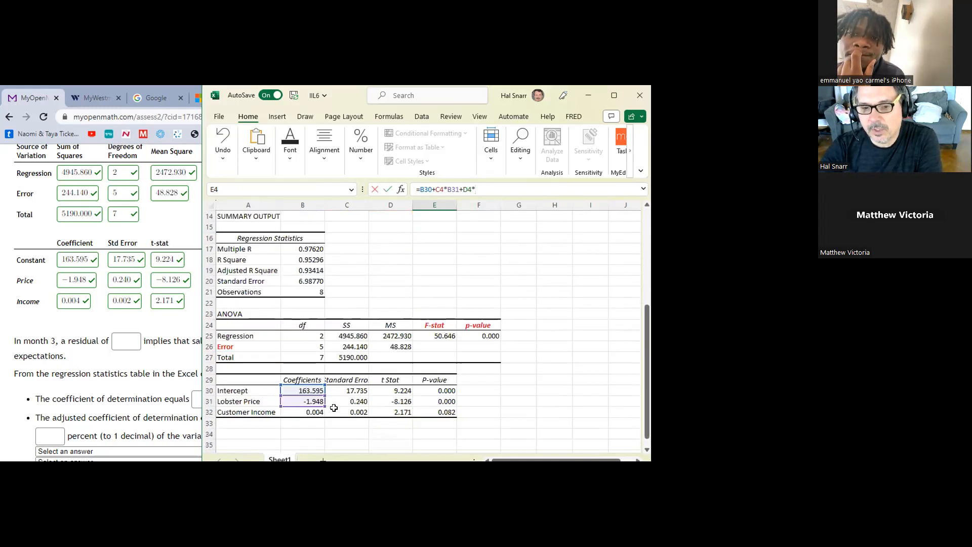
{"action": "left_click", "coordinate": [305, 414]}
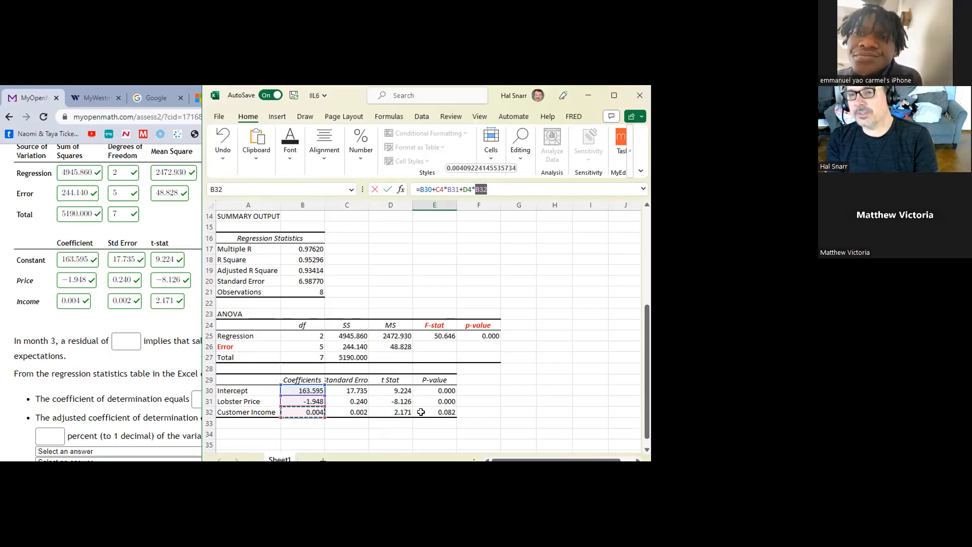
{"action": "key", "text": "Escape"}
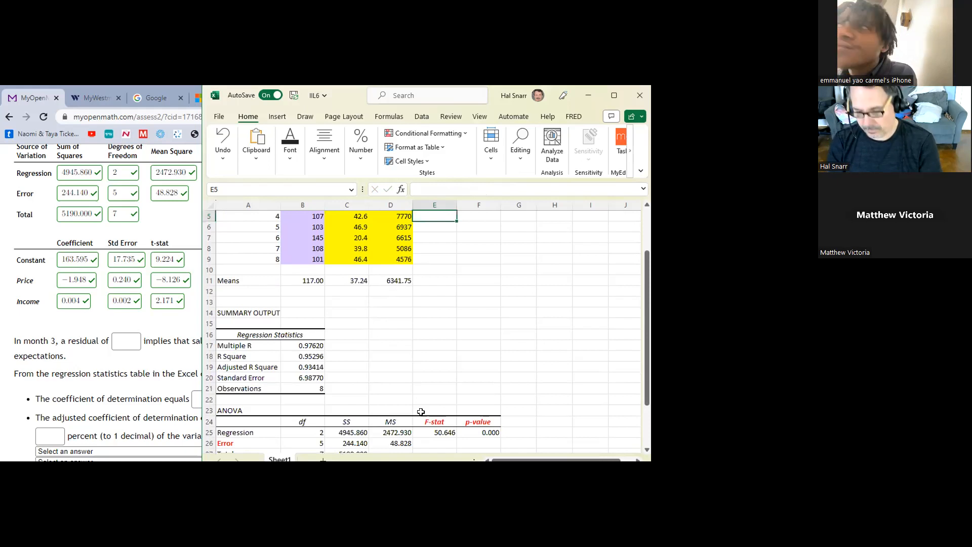
{"action": "key", "text": "Up"}
{"action": "key", "text": "Up"}
{"action": "key", "text": "Up"}
{"action": "key", "text": "Up"}
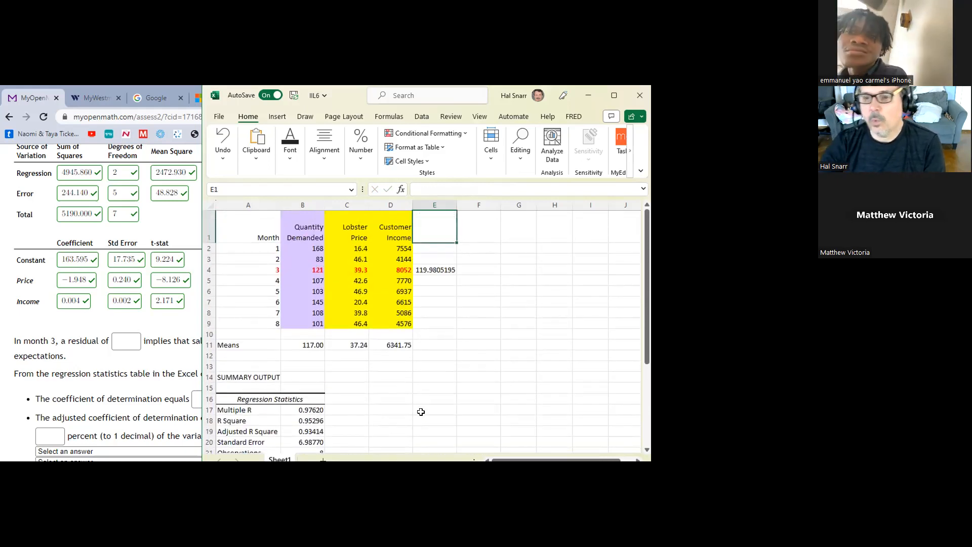
- Format the predicted month 3 quantity in E4 to two decimal places
{"action": "left_click", "coordinate": [434, 269]}
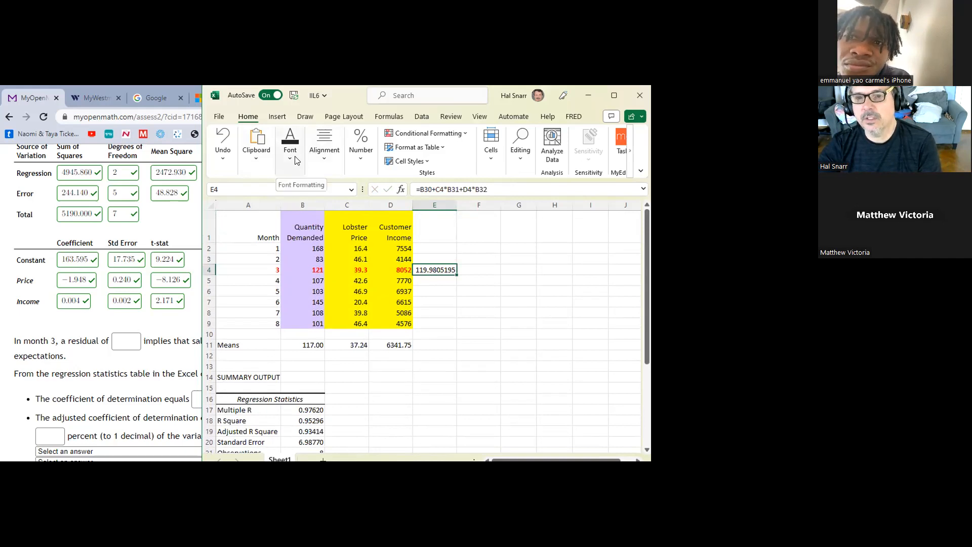
{"action": "left_click", "coordinate": [325, 151]}
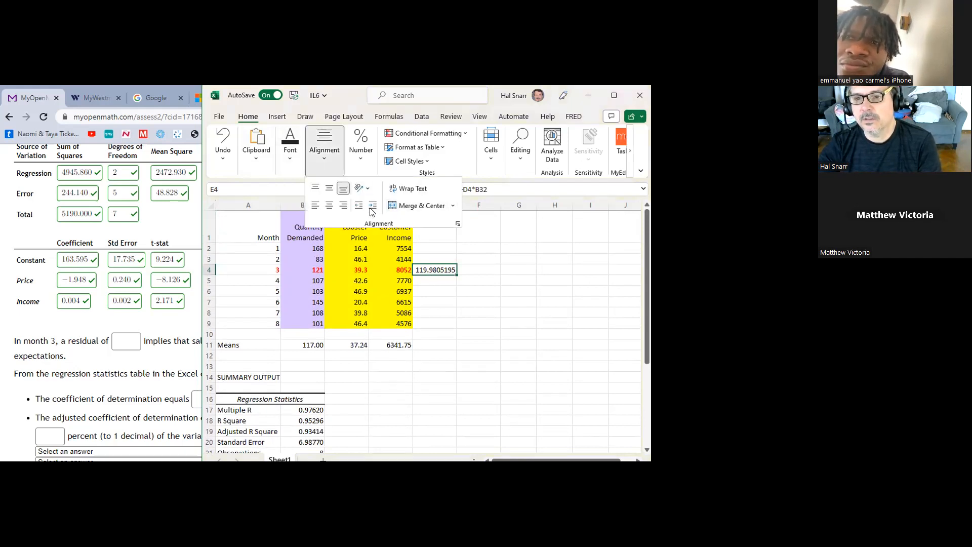
{"action": "left_click", "coordinate": [361, 157]}
{"action": "left_click", "coordinate": [421, 205]}
{"action": "left_click", "coordinate": [422, 206]}
{"action": "left_click", "coordinate": [421, 206]}
{"action": "left_click", "coordinate": [421, 206]}
{"action": "left_click", "coordinate": [422, 206]}
{"action": "left_click", "coordinate": [440, 324]}
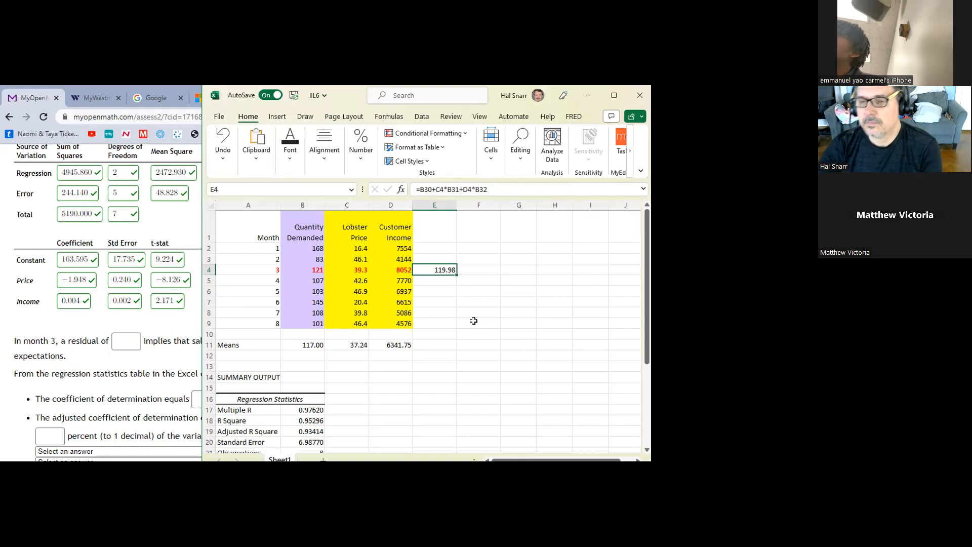
- Compare the actual month 3 quantity demanded in B4 with the predicted quantity in E4
{"action": "left_click", "coordinate": [315, 271]}
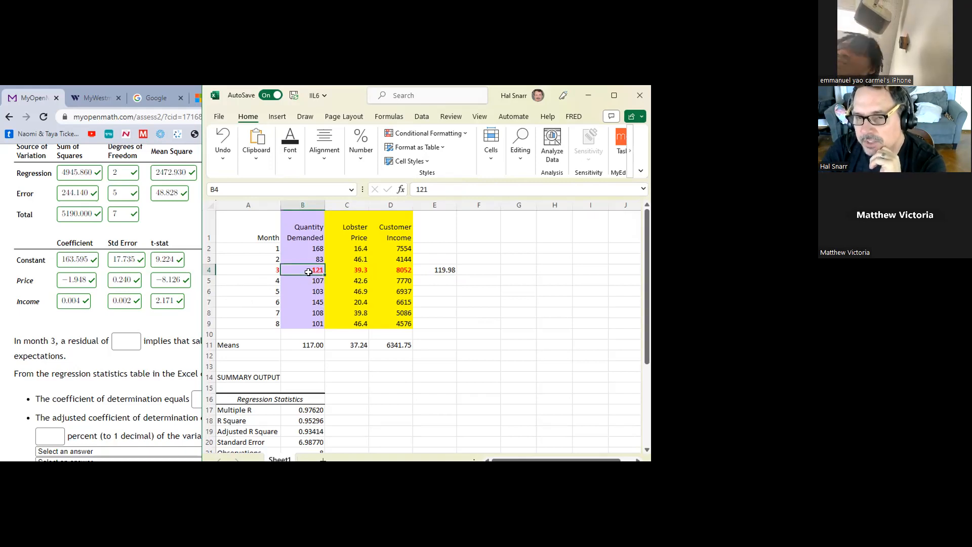
{"action": "left_click", "coordinate": [434, 268]}
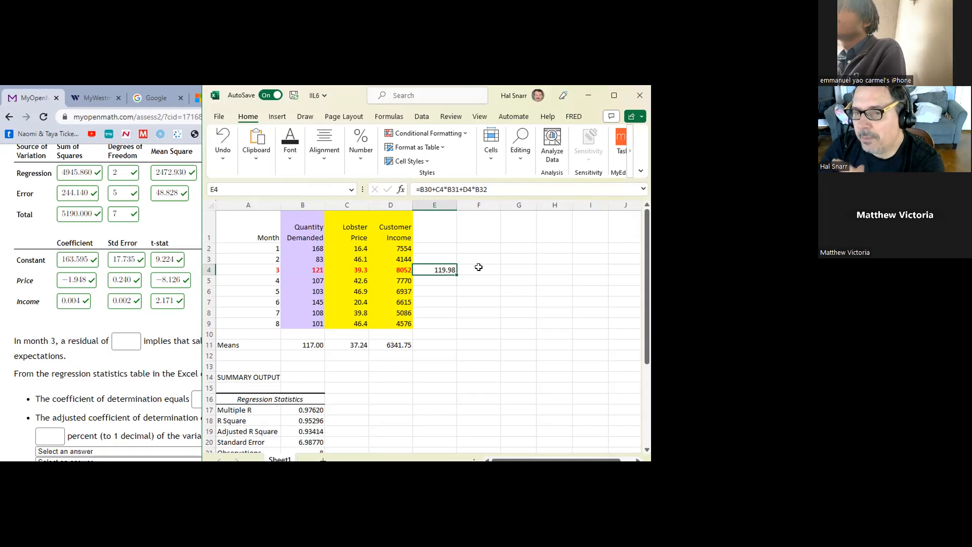
{"action": "left_click", "coordinate": [309, 268]}
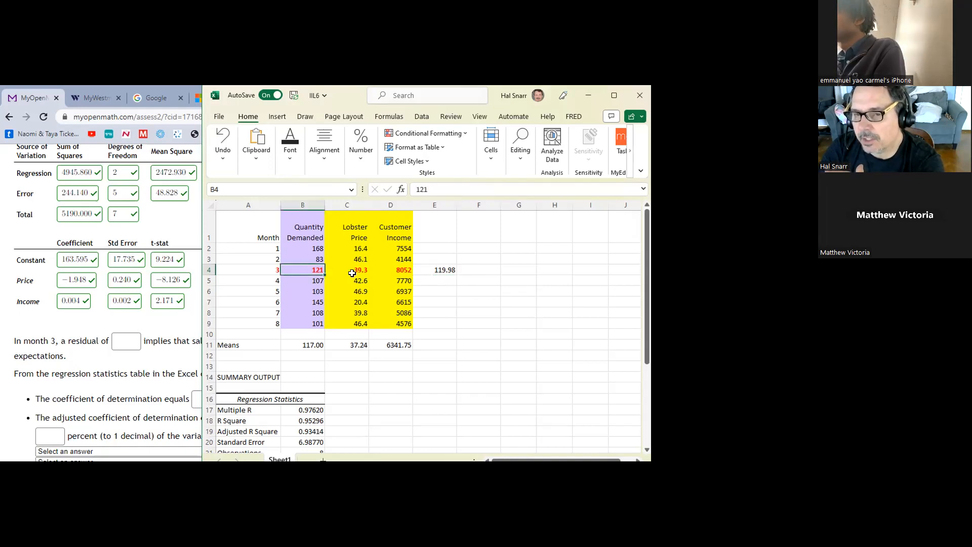
{"action": "left_click", "coordinate": [426, 269]}
{"action": "left_click", "coordinate": [299, 270]}
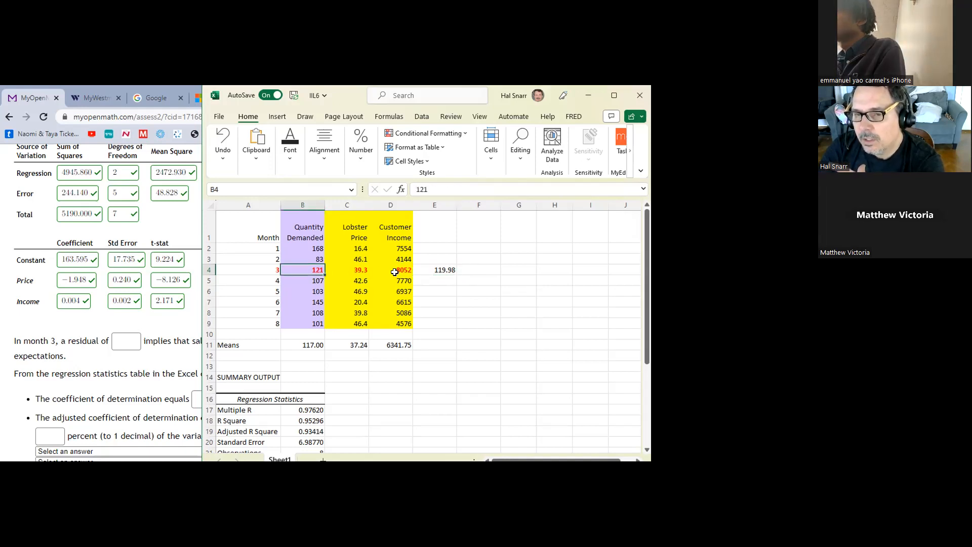
{"action": "left_click", "coordinate": [434, 269]}
{"action": "left_click", "coordinate": [311, 271]}
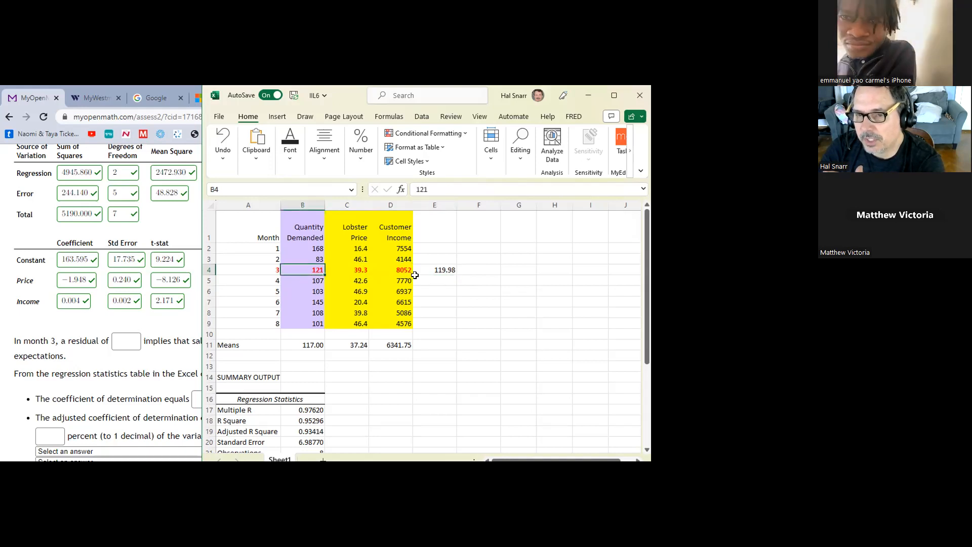
{"action": "left_click", "coordinate": [428, 270]}
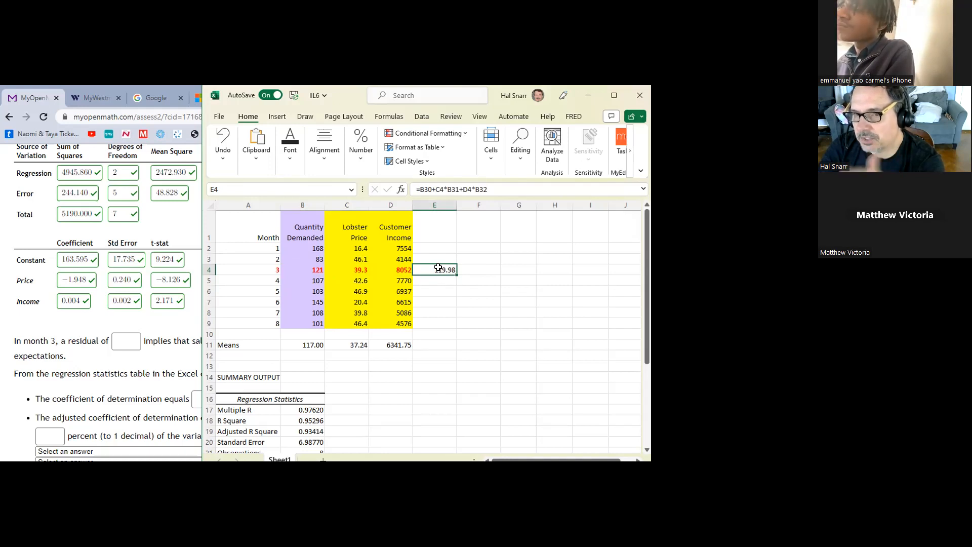
{"action": "left_click", "coordinate": [312, 268]}
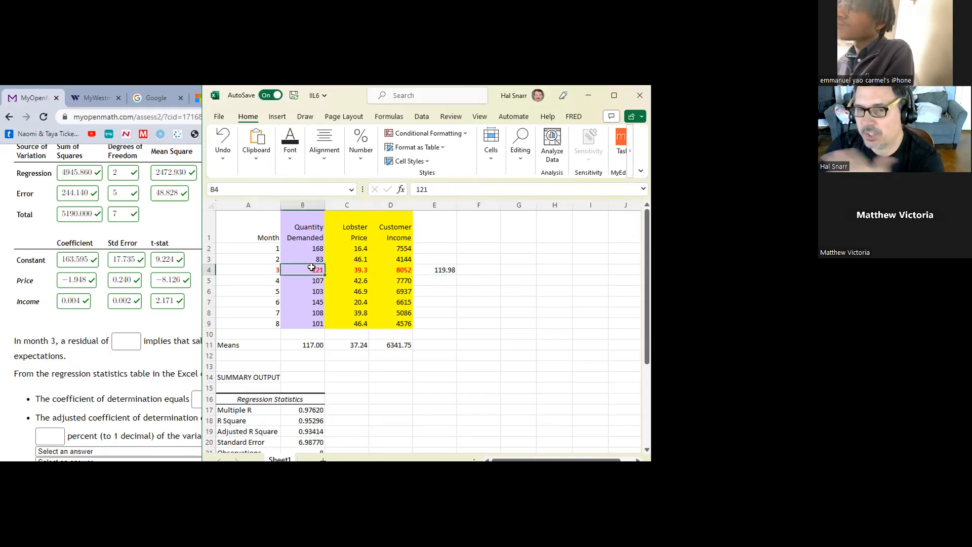
{"action": "left_click", "coordinate": [436, 269]}
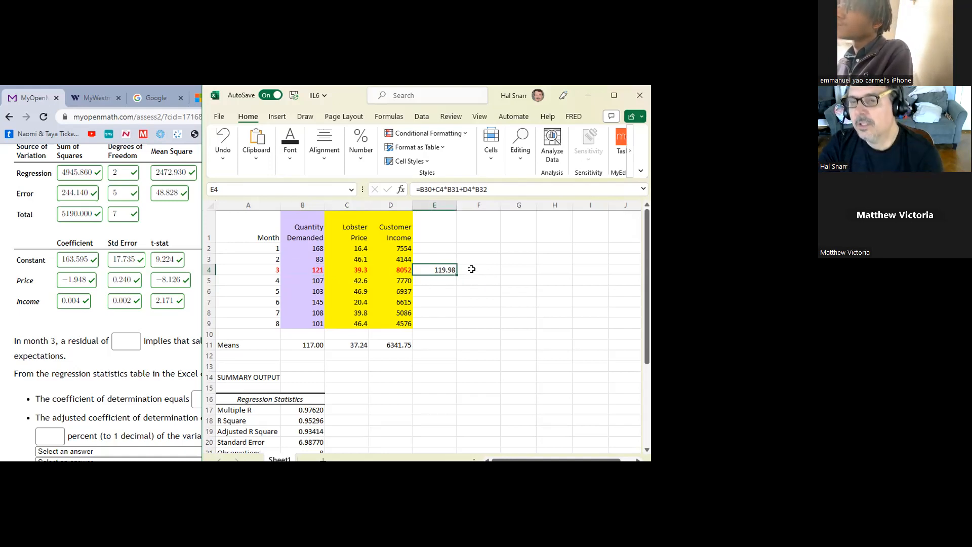
- Calculate the month 3 residual in F4 as actual minus predicted quantity, =B4-E4, and review the formula's references
{"action": "left_click", "coordinate": [471, 269]}
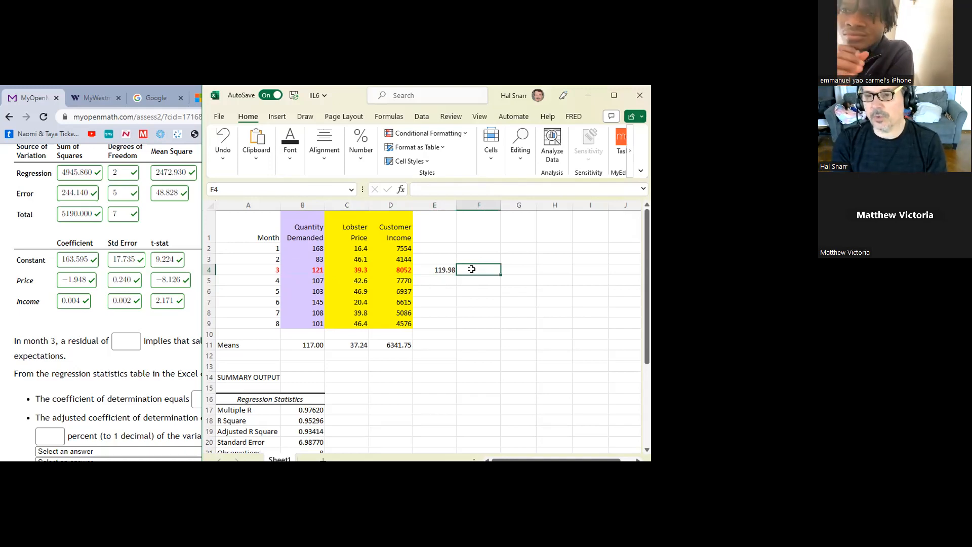
{"action": "type", "text": "="}
{"action": "key", "text": "Left"}
{"action": "key", "text": "Left"}
{"action": "key", "text": "Left"}
{"action": "key", "text": "Left"}
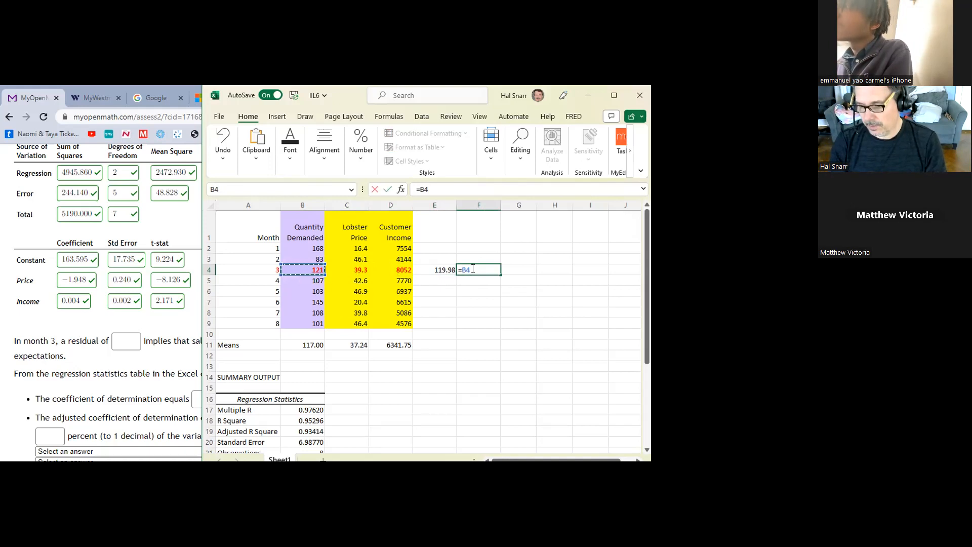
{"action": "type", "text": "-"}
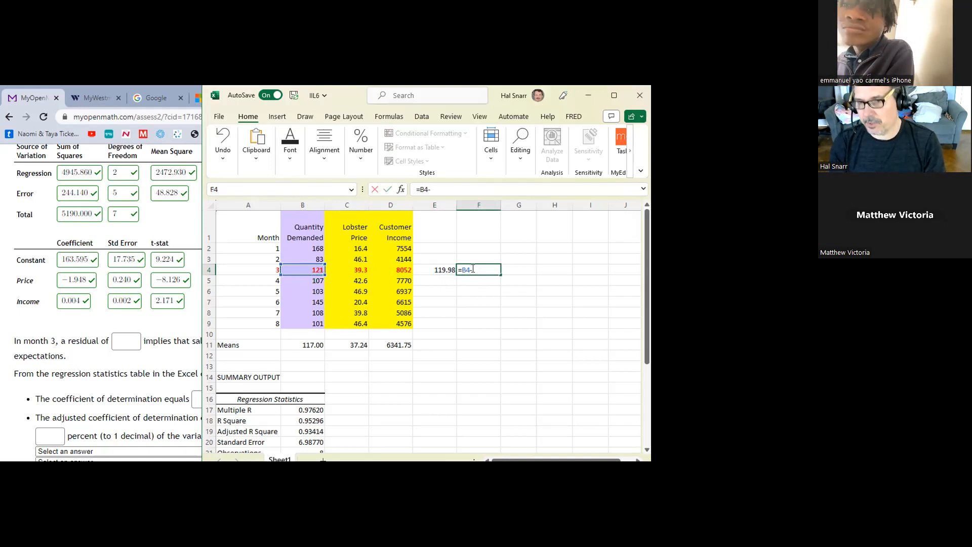
{"action": "key", "text": "Left"}
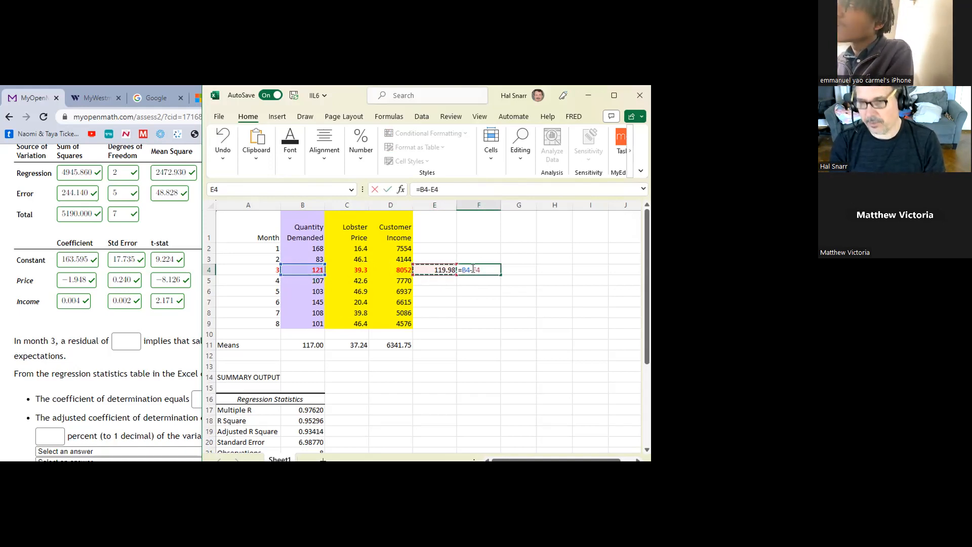
{"action": "key", "text": "Return"}
{"action": "left_click", "coordinate": [471, 269]}
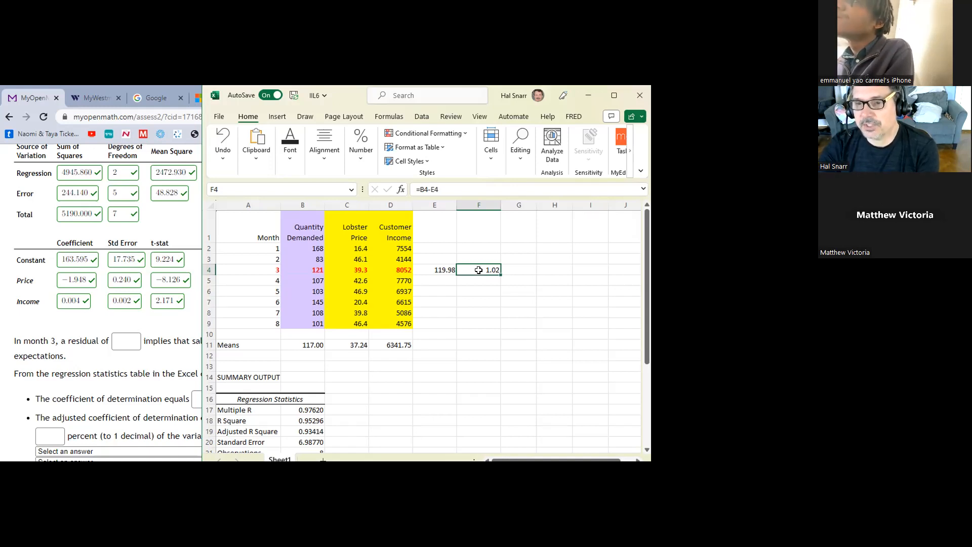
{"action": "double_click", "coordinate": [482, 270]}
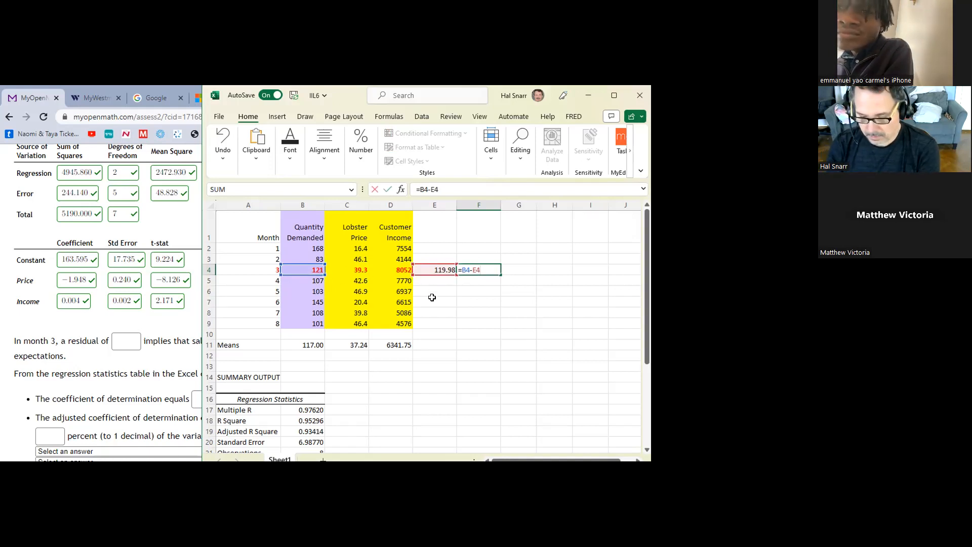
{"action": "key", "text": "ctrl+Return"}
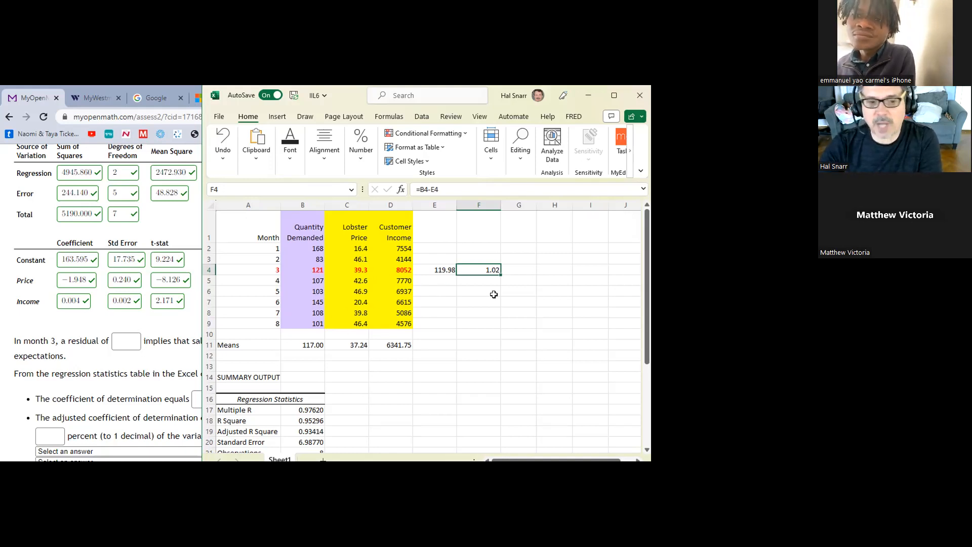
- Copy the residual from F4 into the assignment's month 3 residual answer as 1.02
{"action": "key", "text": "ctrl+c"}
{"action": "left_click", "coordinate": [128, 340]}
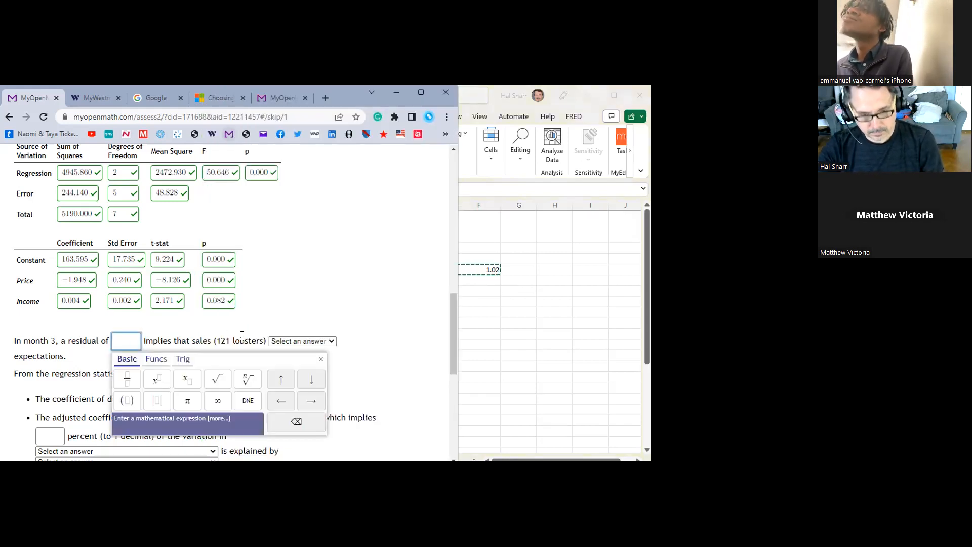
{"action": "key", "text": "ctrl+v"}
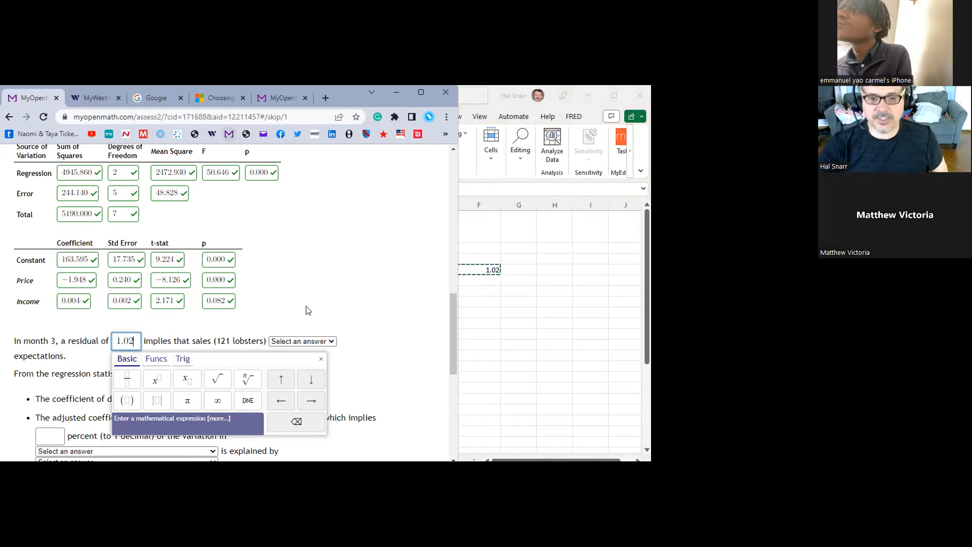
- Check the residual against the actual quantity in B4 and answer that month 3 sales exceeded expectations
{"action": "left_click", "coordinate": [494, 269]}
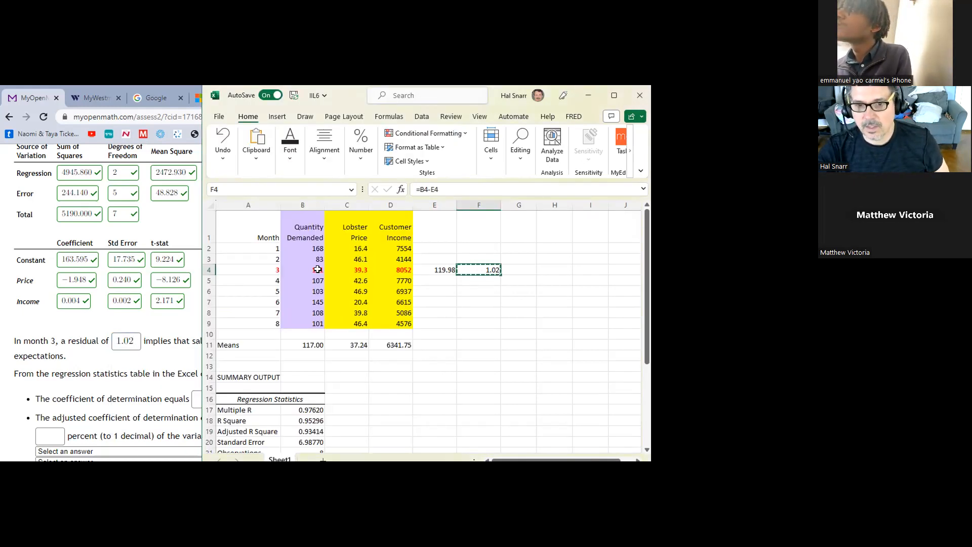
{"action": "left_click", "coordinate": [316, 270]}
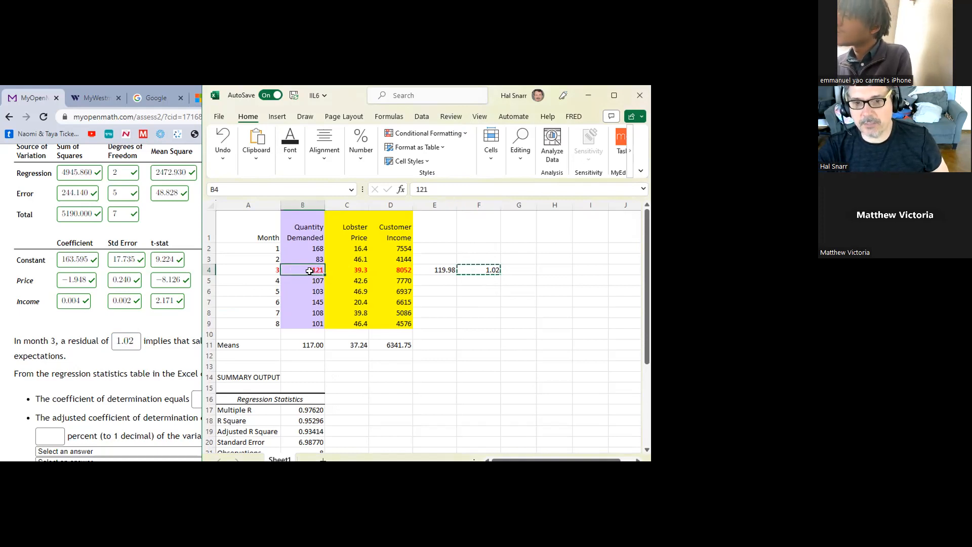
{"action": "left_click", "coordinate": [151, 353]}
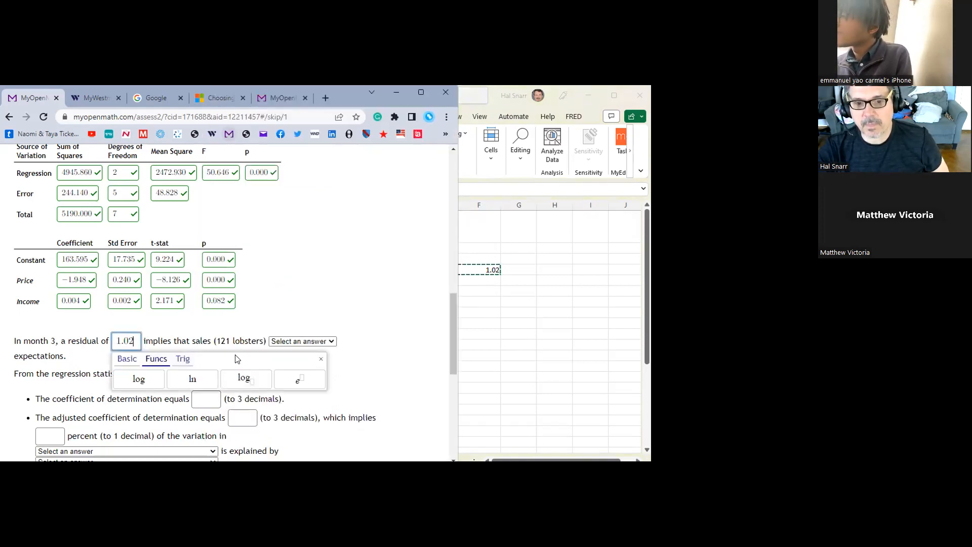
{"action": "left_click", "coordinate": [294, 341]}
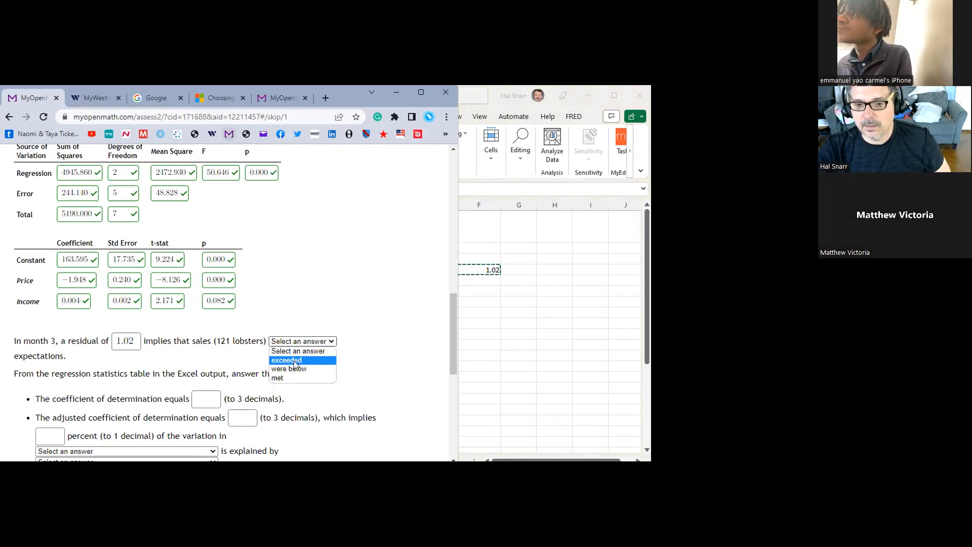
{"action": "left_click", "coordinate": [294, 361]}
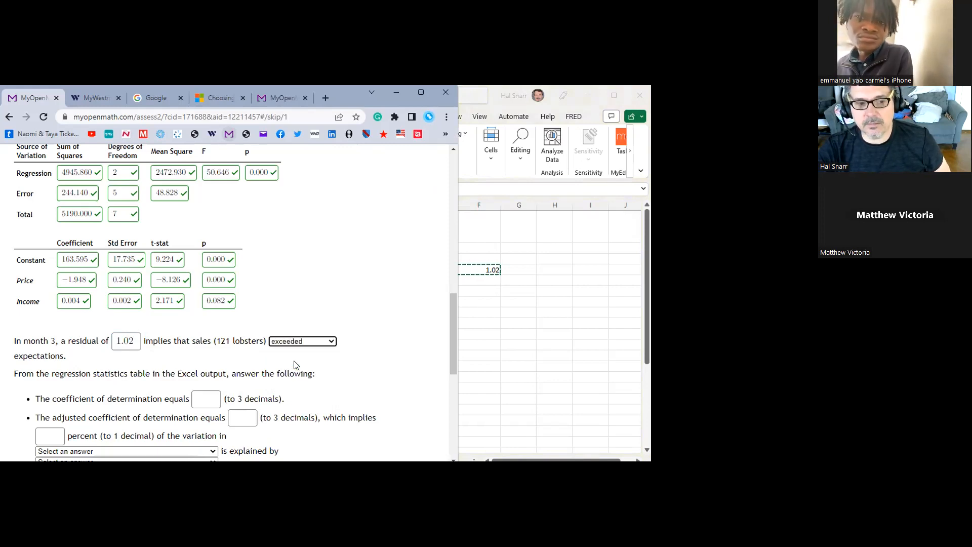
- Review month 3's lobster price in C4, customer income in D4, actual quantity in B4 and predicted quantity in E4
{"action": "left_click", "coordinate": [501, 302]}
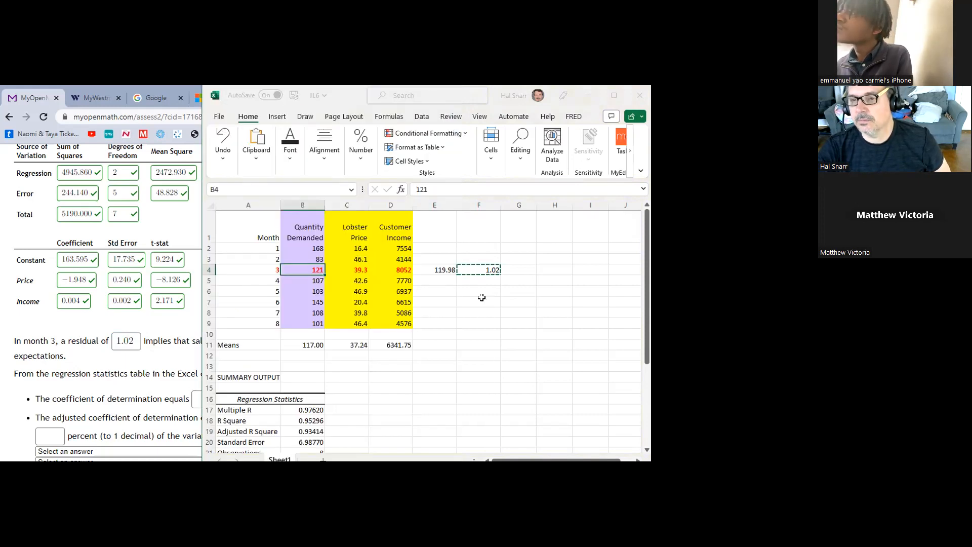
{"action": "left_click", "coordinate": [356, 270]}
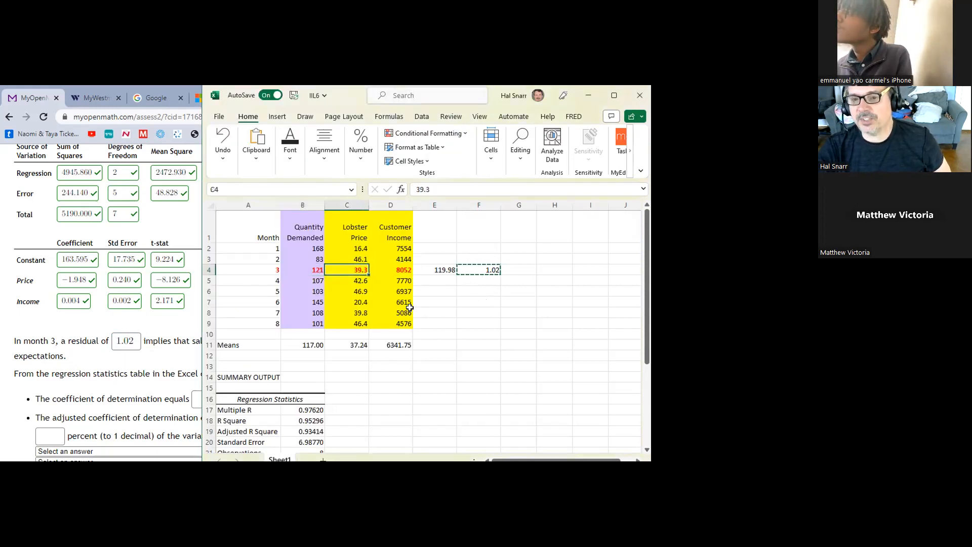
{"action": "left_click", "coordinate": [403, 271]}
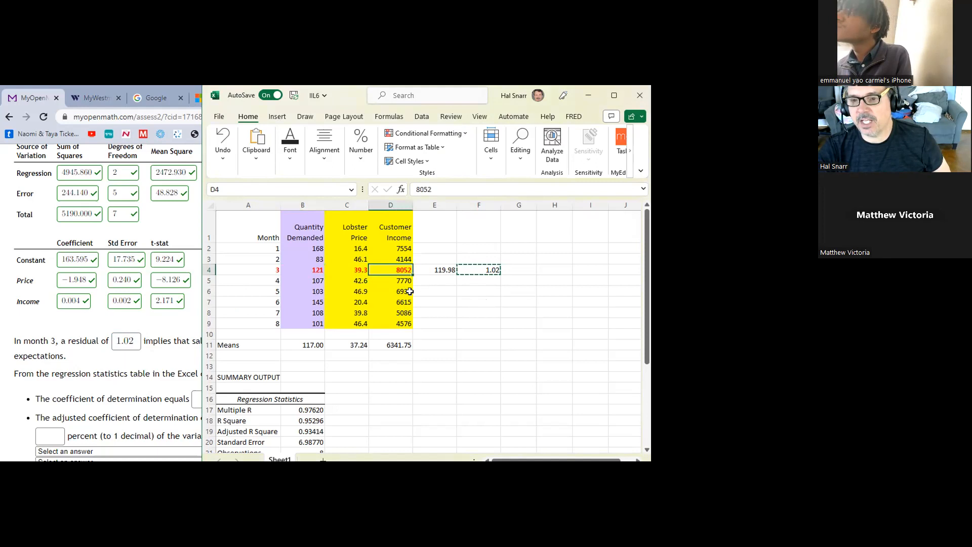
{"action": "left_click", "coordinate": [310, 271]}
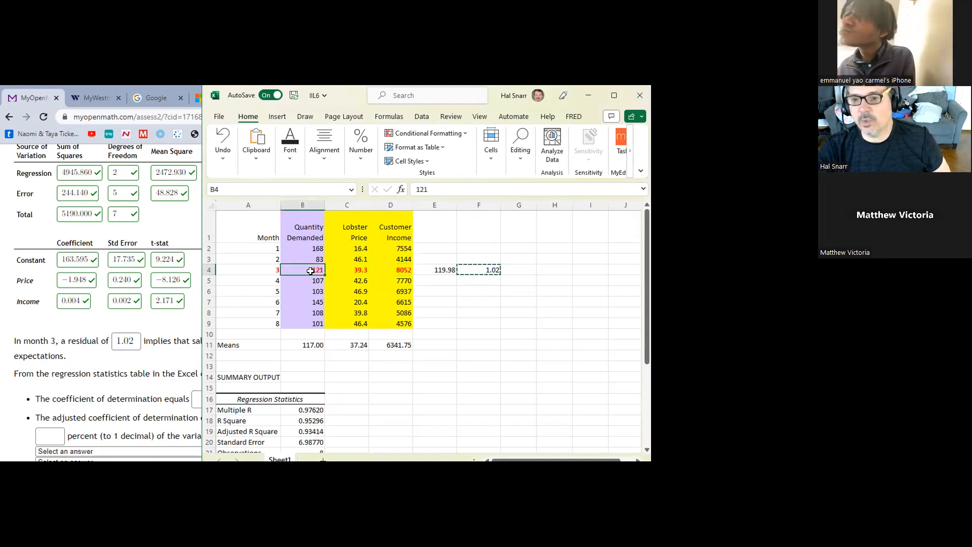
{"action": "left_click", "coordinate": [441, 270]}
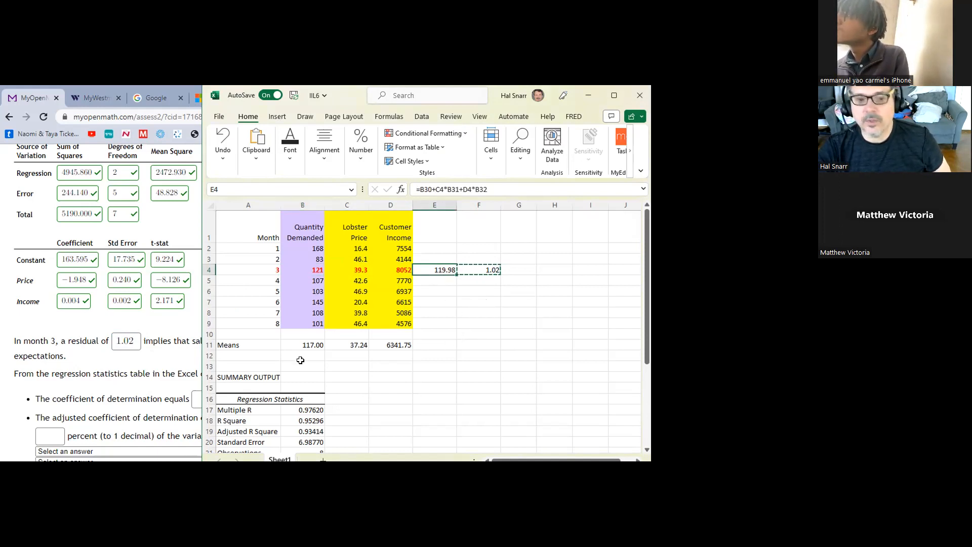
- Submit the month 3 residual answer of 1.02 with "exceeded" for grading and check how both are marked
{"action": "left_click", "coordinate": [178, 354]}
{"action": "left_click", "coordinate": [293, 343]}
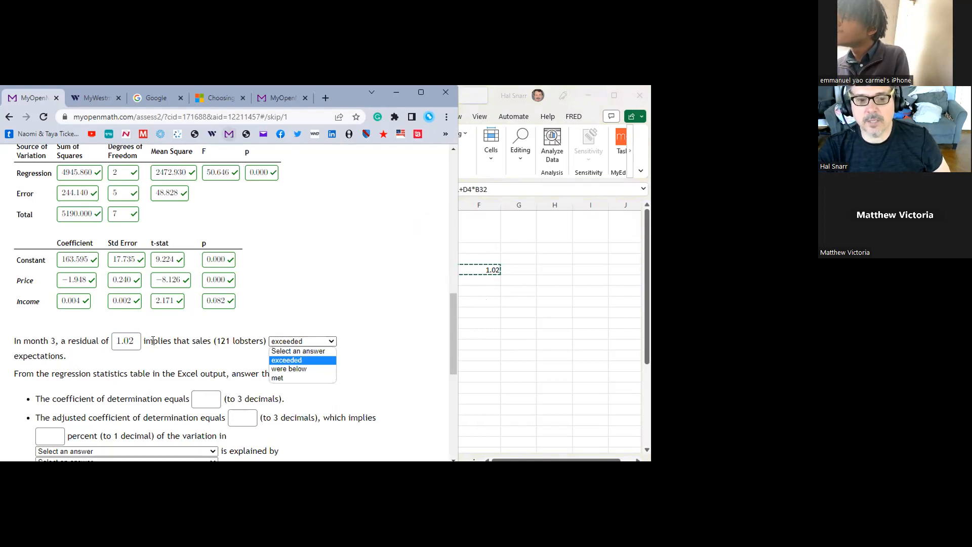
{"action": "left_click", "coordinate": [121, 340]}
{"action": "key", "text": "Return"}
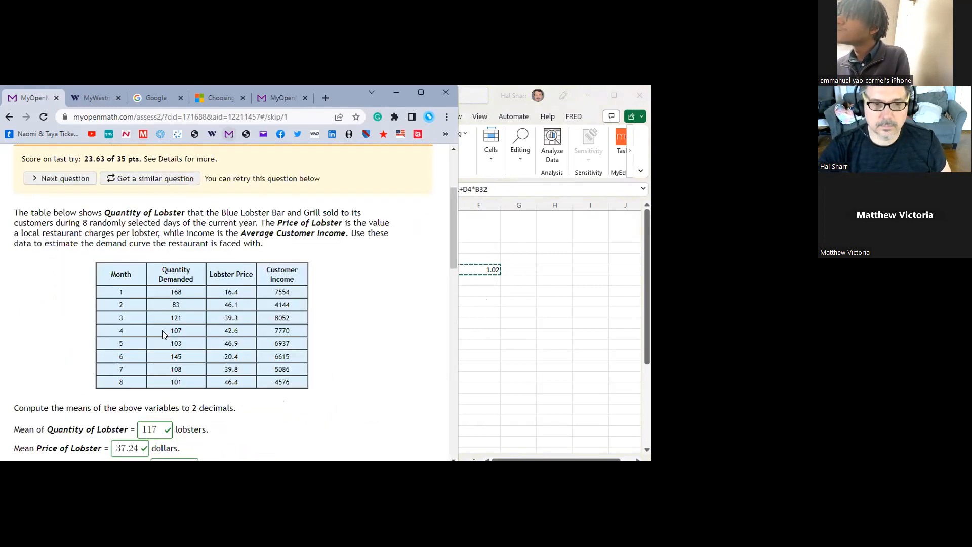
{"action": "scroll", "coordinate": [202, 332], "scroll_direction": "down", "scroll_amount": 1}
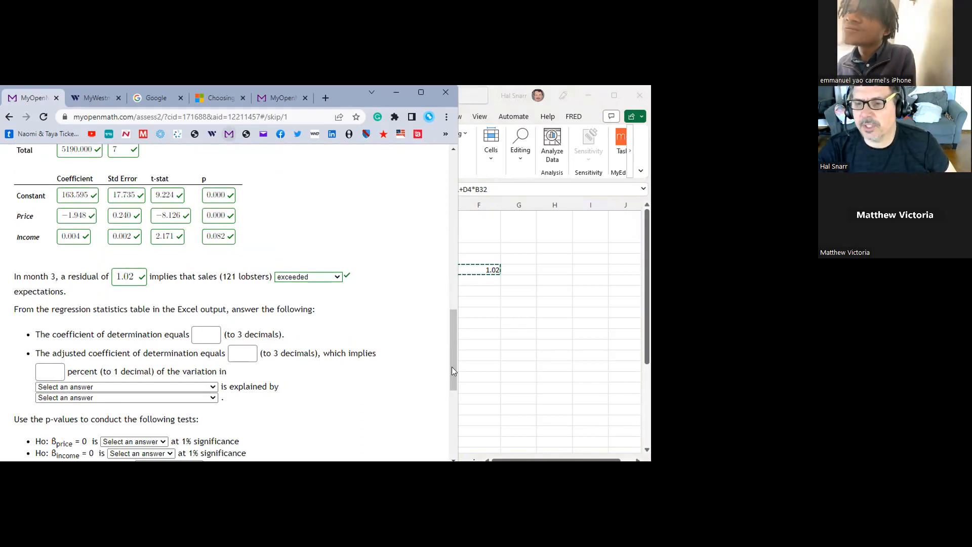
- Show the predicted quantity in E4 to four decimals and the residual in F4 to three decimals
{"action": "left_click", "coordinate": [467, 270]}
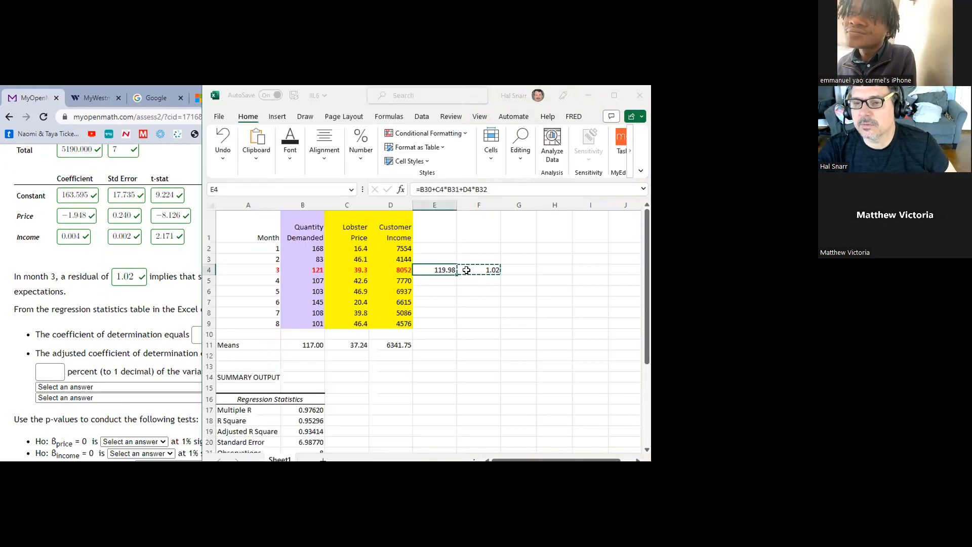
{"action": "left_click", "coordinate": [361, 149]}
{"action": "left_click", "coordinate": [405, 205]}
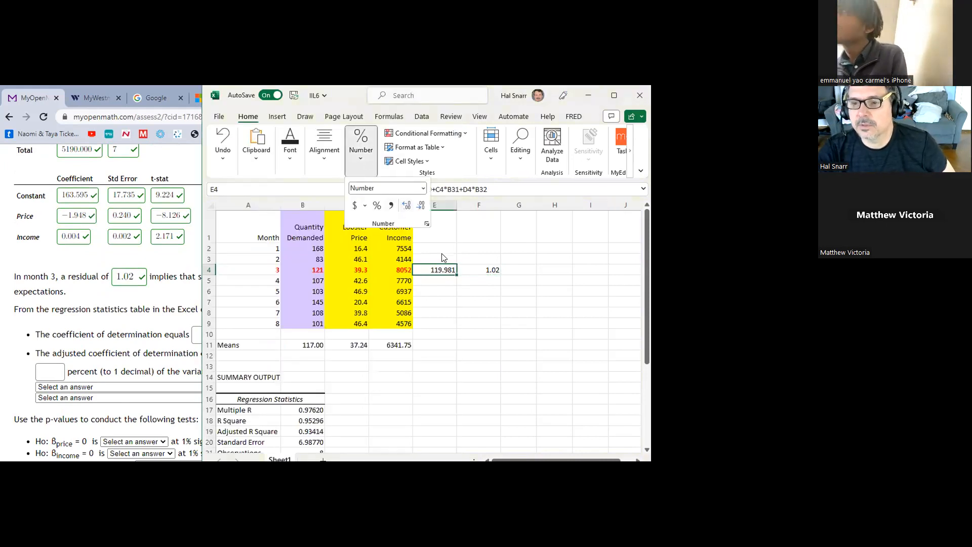
{"action": "left_click", "coordinate": [477, 269]}
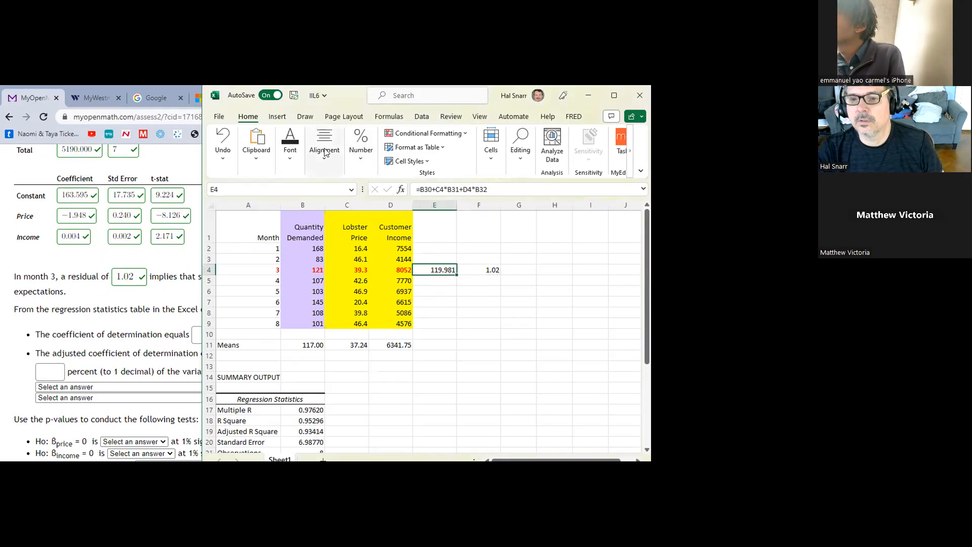
{"action": "left_click", "coordinate": [363, 159]}
{"action": "left_click", "coordinate": [406, 205]}
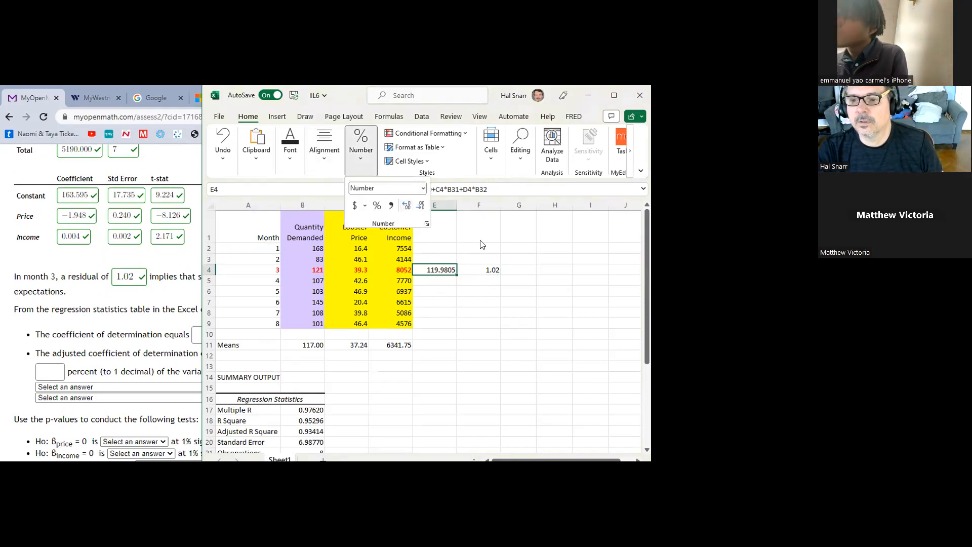
{"action": "left_click", "coordinate": [490, 272]}
{"action": "left_click", "coordinate": [361, 152]}
{"action": "left_click", "coordinate": [407, 207]}
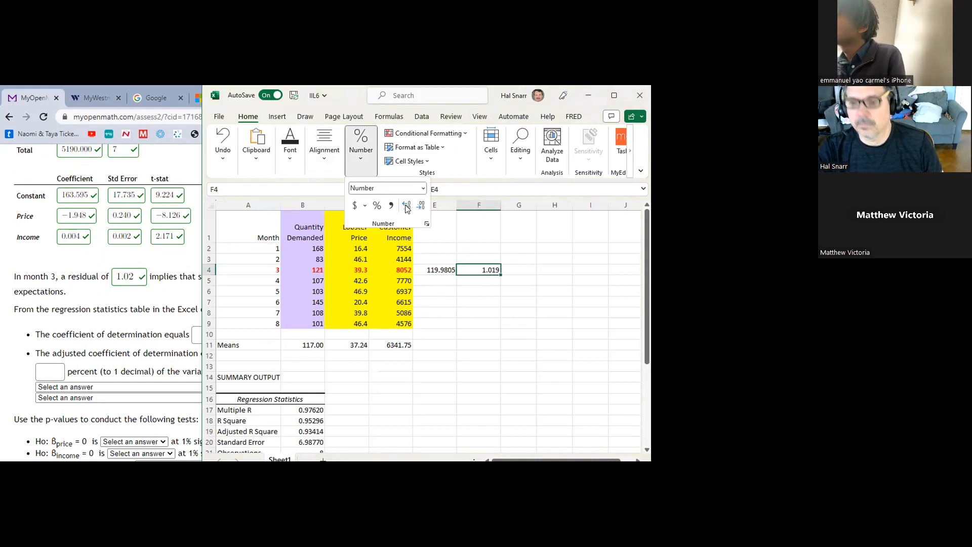
- Change the assignment's month 3 residual answer to 1.019, resubmit it and check its marking
{"action": "left_click", "coordinate": [128, 279]}
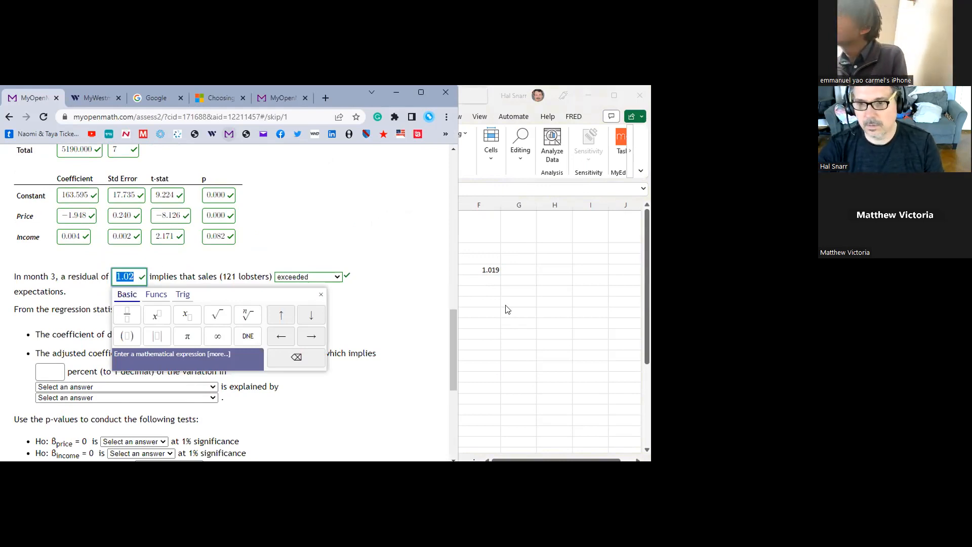
{"action": "left_click", "coordinate": [128, 277]}
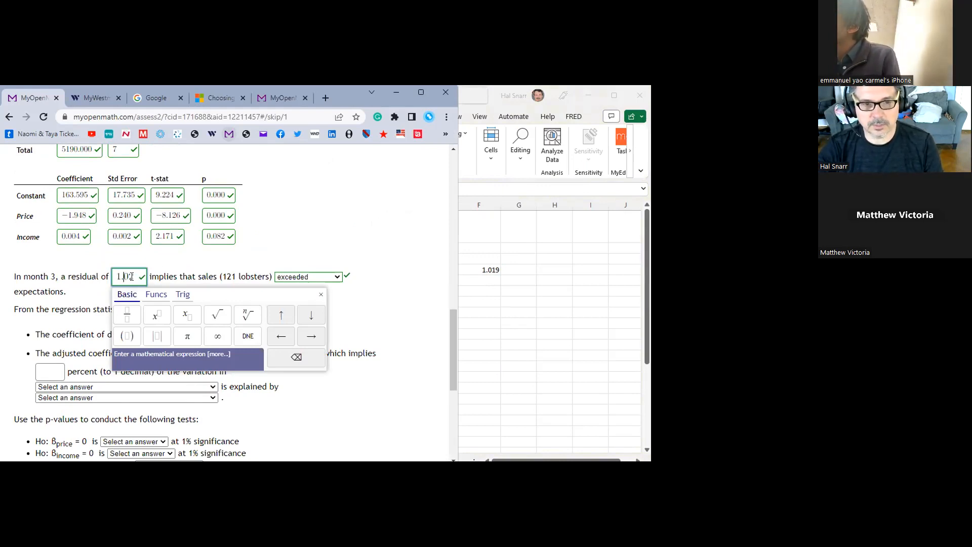
{"action": "type", "text": "19"}
{"action": "key", "text": "Delete"}
{"action": "key", "text": "Return"}
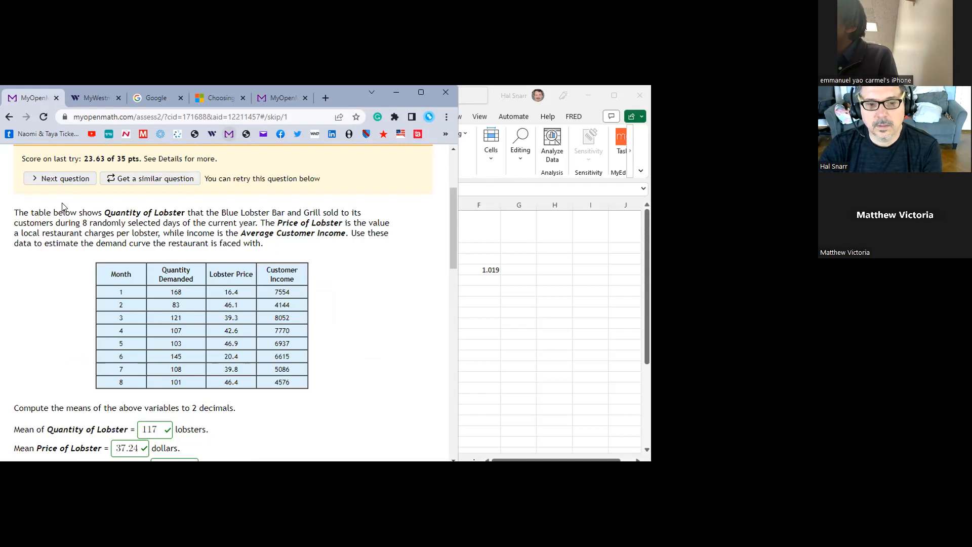
{"action": "scroll", "coordinate": [292, 276], "scroll_direction": "down", "scroll_amount": 10}
{"action": "scroll", "coordinate": [292, 276], "scroll_direction": "down", "scroll_amount": 1}
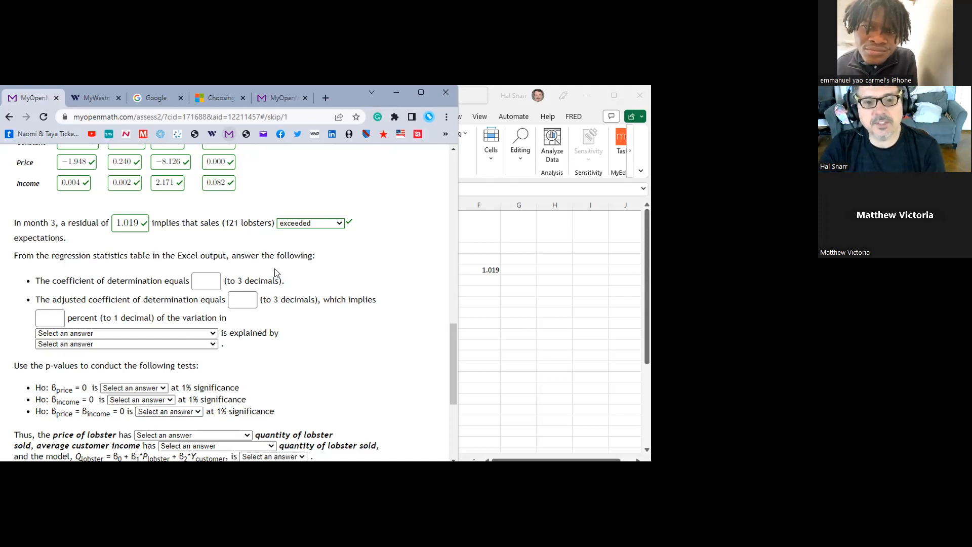
- Find the R Square value in the worksheet's regression statistics for the coefficient of determination question
{"action": "scroll", "coordinate": [262, 280], "scroll_direction": "up", "scroll_amount": 1}
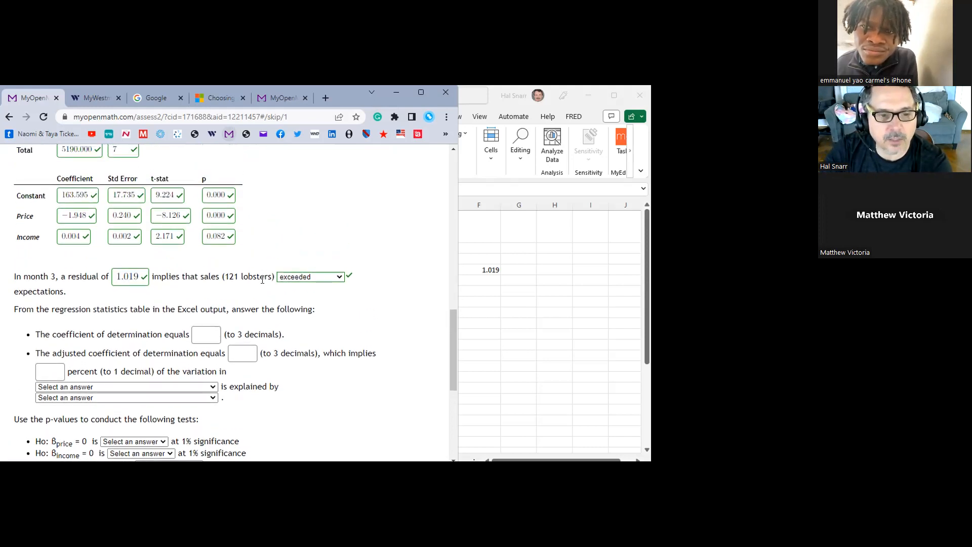
{"action": "left_click", "coordinate": [490, 332]}
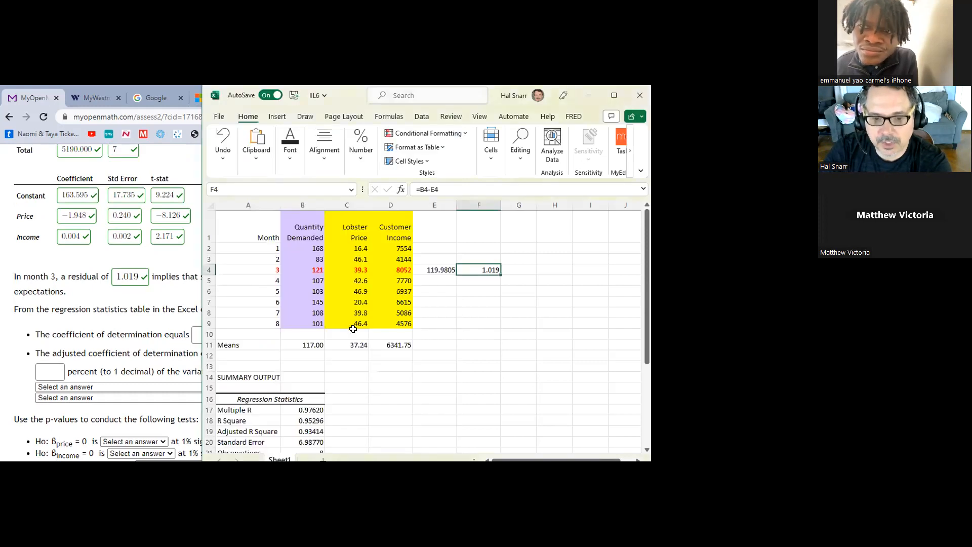
{"action": "scroll", "coordinate": [358, 325], "scroll_direction": "down", "scroll_amount": 2}
{"action": "scroll", "coordinate": [358, 326], "scroll_direction": "down", "scroll_amount": 2}
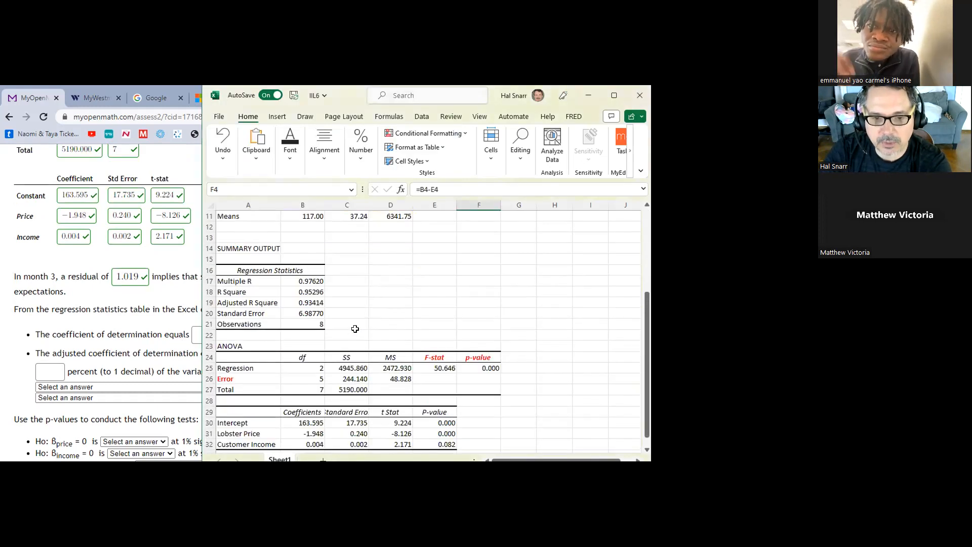
{"action": "left_click", "coordinate": [253, 291]}
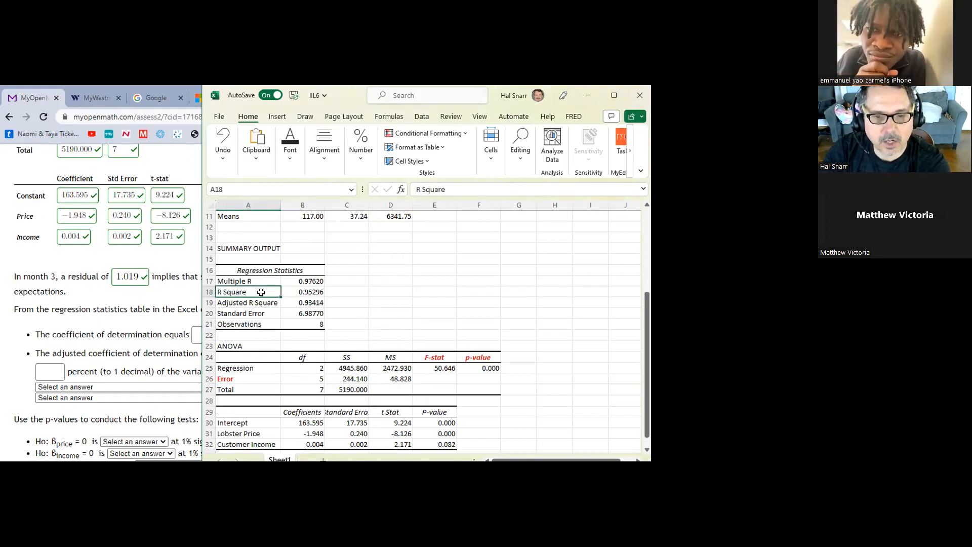
{"action": "left_click", "coordinate": [291, 291]}
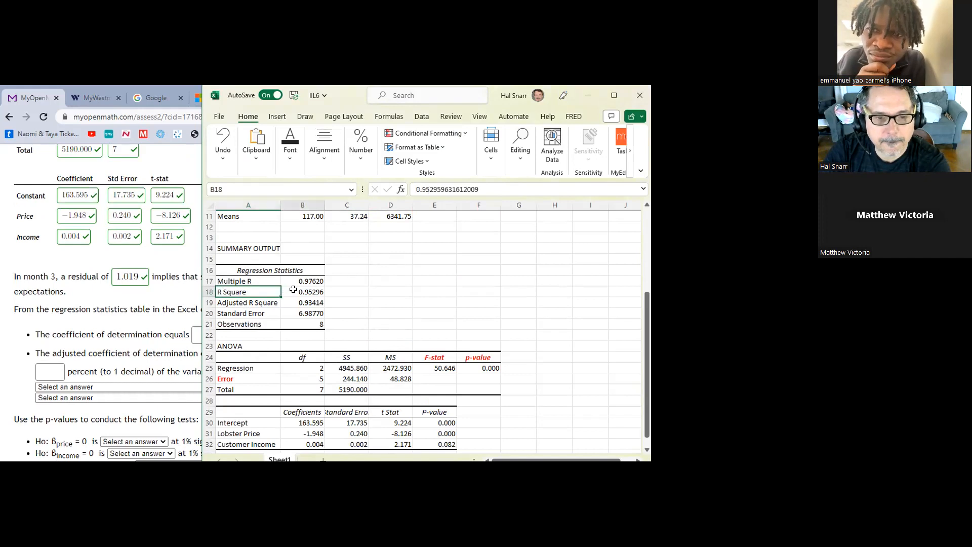
{"action": "left_click", "coordinate": [169, 313]}
{"action": "left_click", "coordinate": [508, 305]}
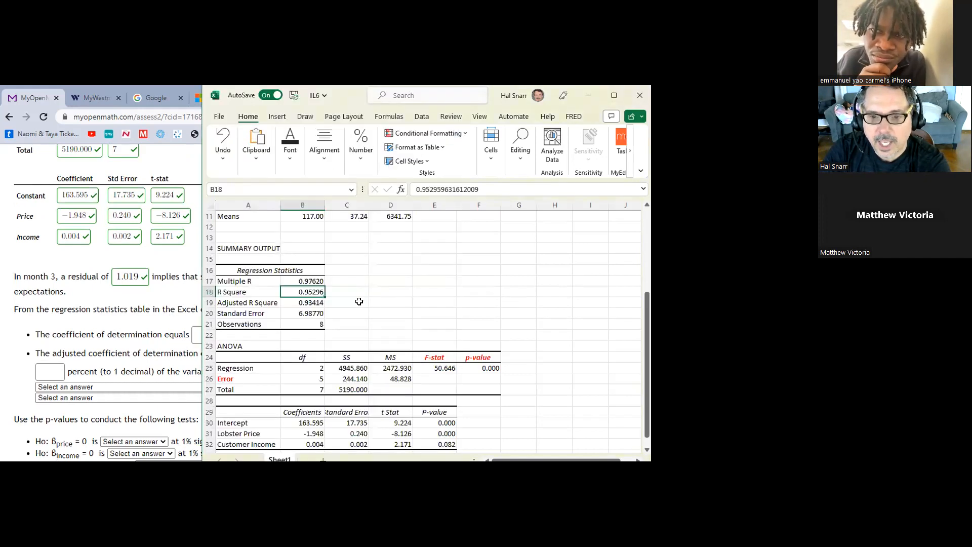
- Format the regression statistics from Multiple R to Standard Error, B17:B20, to three decimals
{"action": "left_click", "coordinate": [308, 281]}
{"action": "left_click_drag", "start_coordinate": [308, 281], "coordinate": [310, 314]}
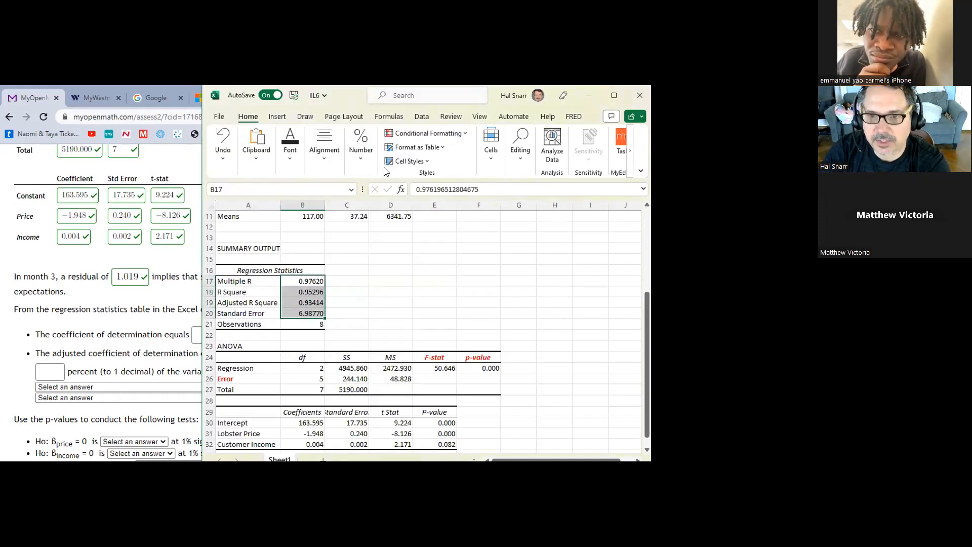
{"action": "left_click", "coordinate": [360, 148]}
{"action": "left_click", "coordinate": [421, 206]}
{"action": "left_click", "coordinate": [421, 206]}
{"action": "left_click", "coordinate": [413, 286]}
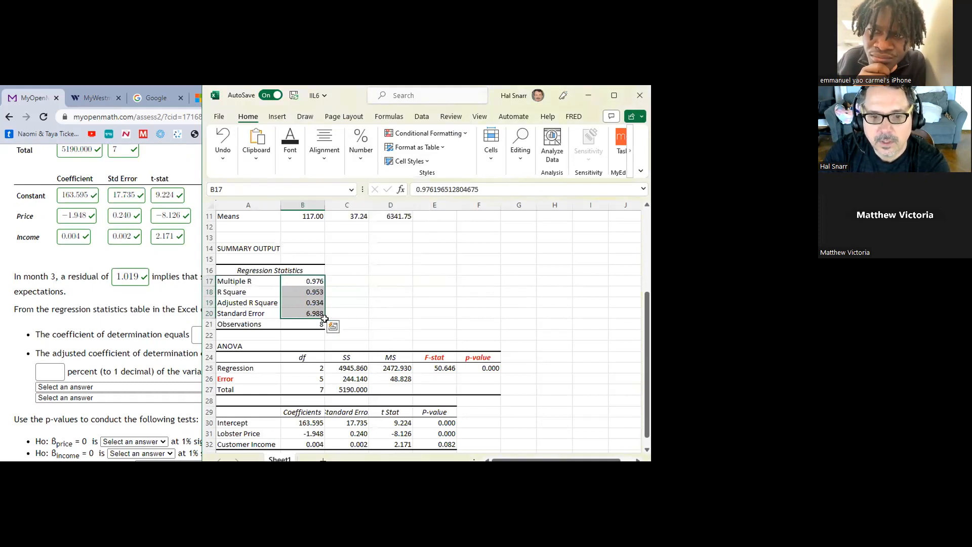
- Copy R Square from B18 into the coefficient of determination answer as 0.953, submit it and check its marking
{"action": "left_click", "coordinate": [308, 291]}
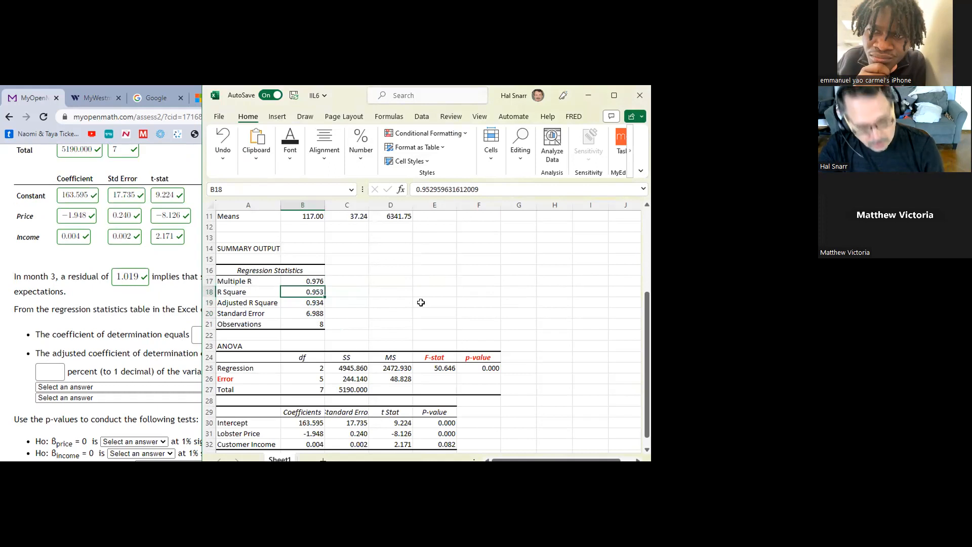
{"action": "key", "text": "ctrl+c"}
{"action": "left_click", "coordinate": [200, 337]}
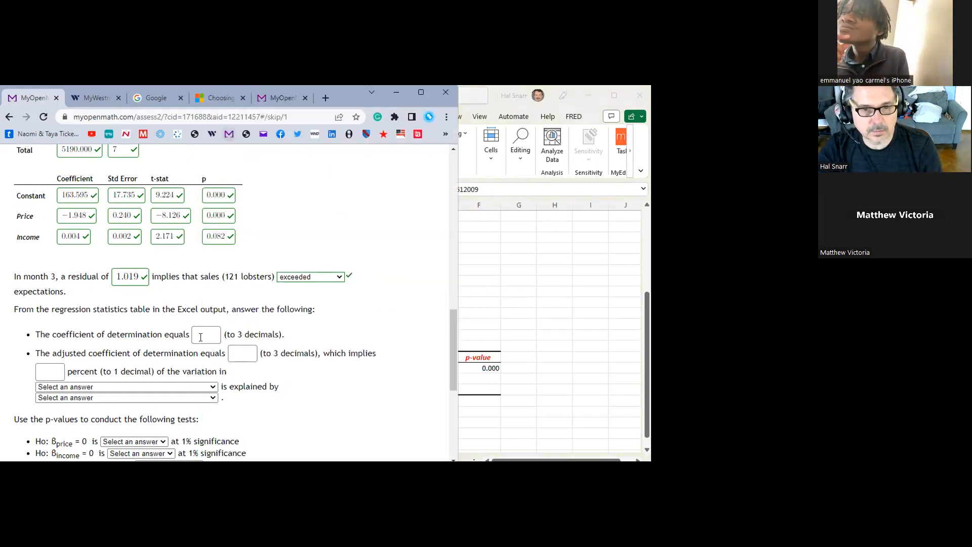
{"action": "left_click", "coordinate": [200, 337]}
{"action": "key", "text": "ctrl+v"}
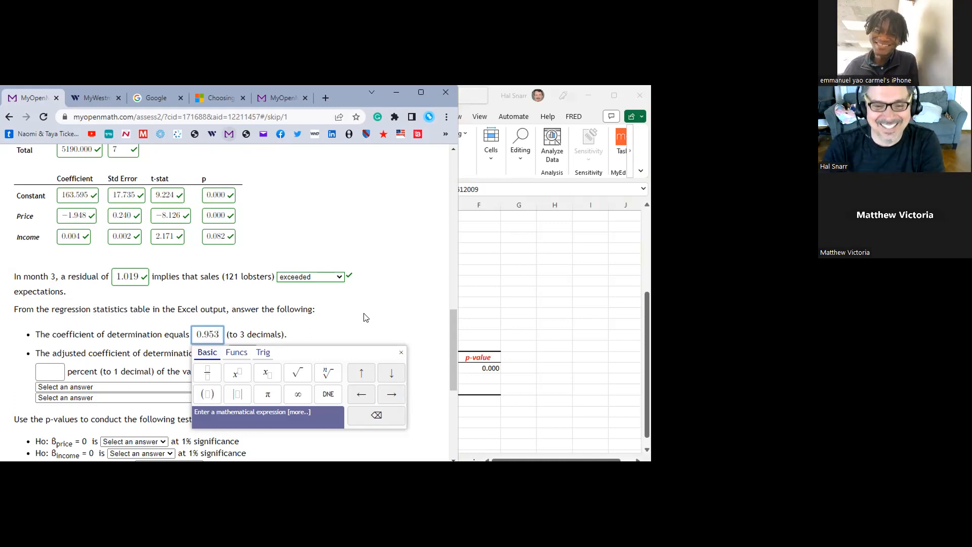
{"action": "left_click", "coordinate": [330, 315]}
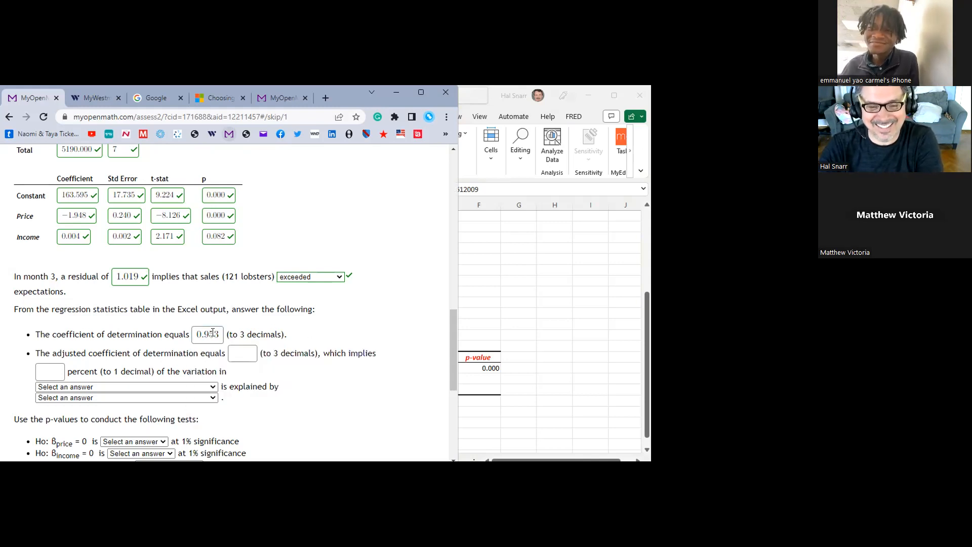
{"action": "left_click", "coordinate": [213, 333]}
{"action": "scroll", "coordinate": [216, 333], "scroll_direction": "up", "scroll_amount": 10}
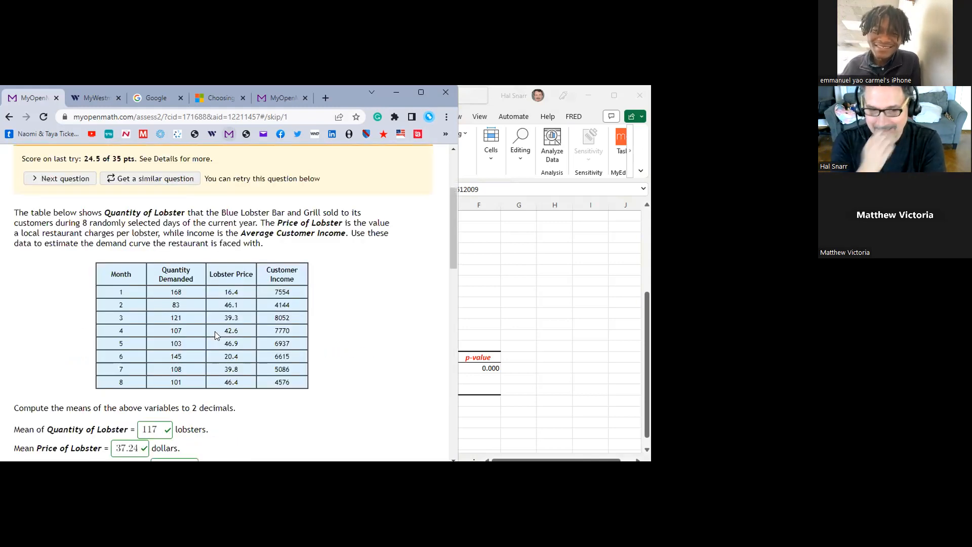
{"action": "scroll", "coordinate": [278, 305], "scroll_direction": "down", "scroll_amount": 4}
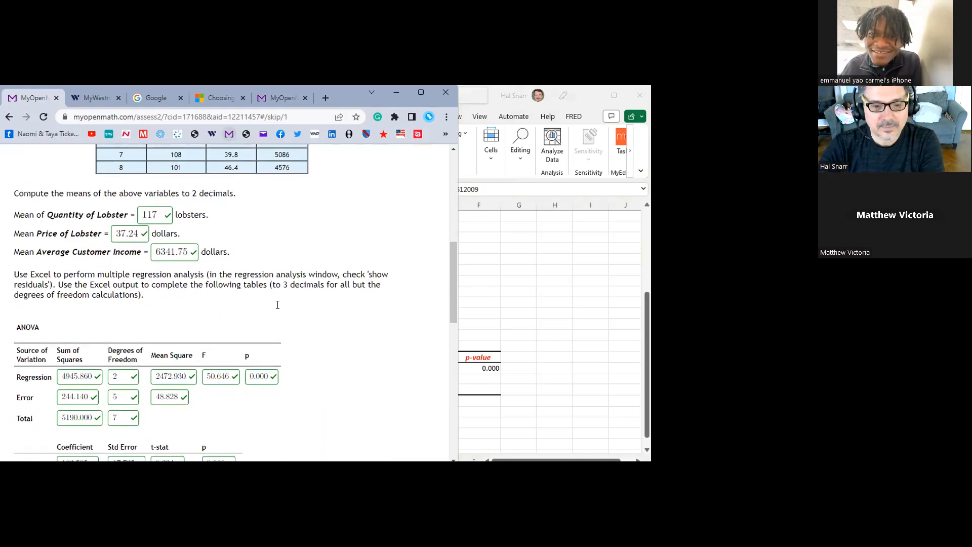
{"action": "scroll", "coordinate": [278, 305], "scroll_direction": "down", "scroll_amount": 5}
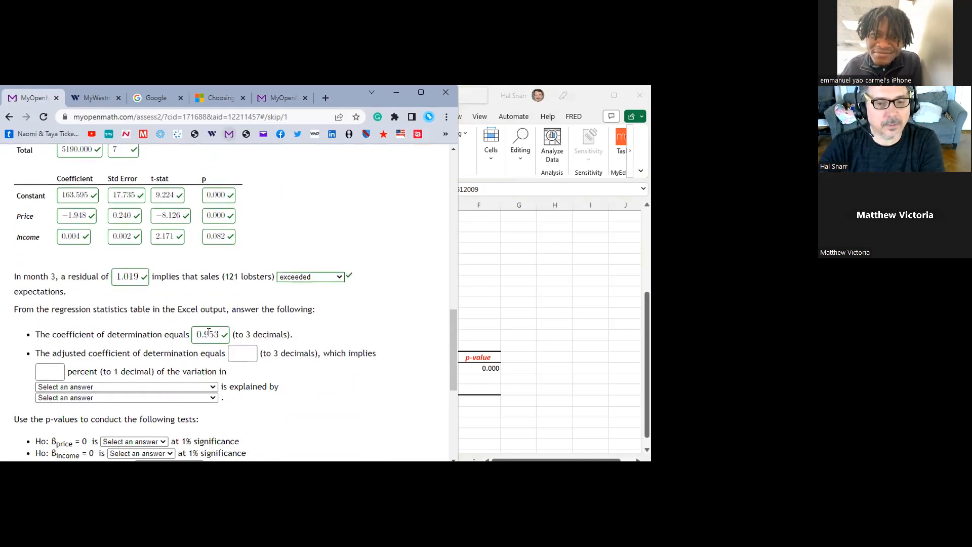
- Copy Adjusted R Square from B19 into the adjusted coefficient of determination answer as 0.934, submit it and check its marking
{"action": "left_click", "coordinate": [540, 277]}
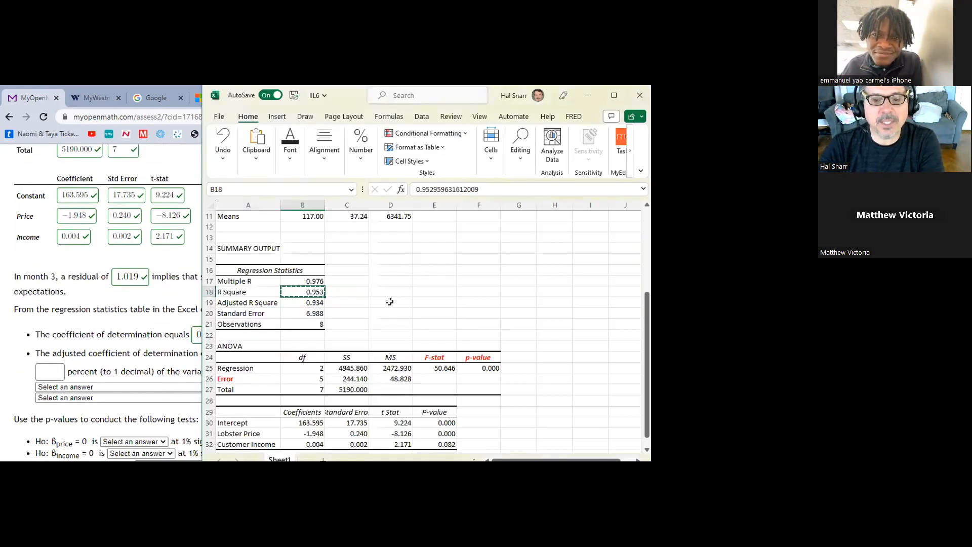
{"action": "left_click", "coordinate": [312, 306]}
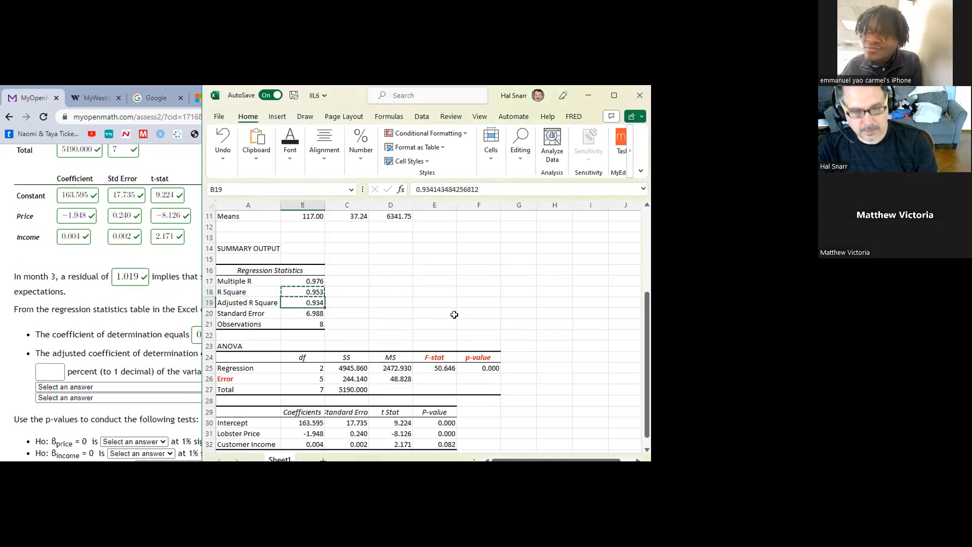
{"action": "key", "text": "ctrl+c"}
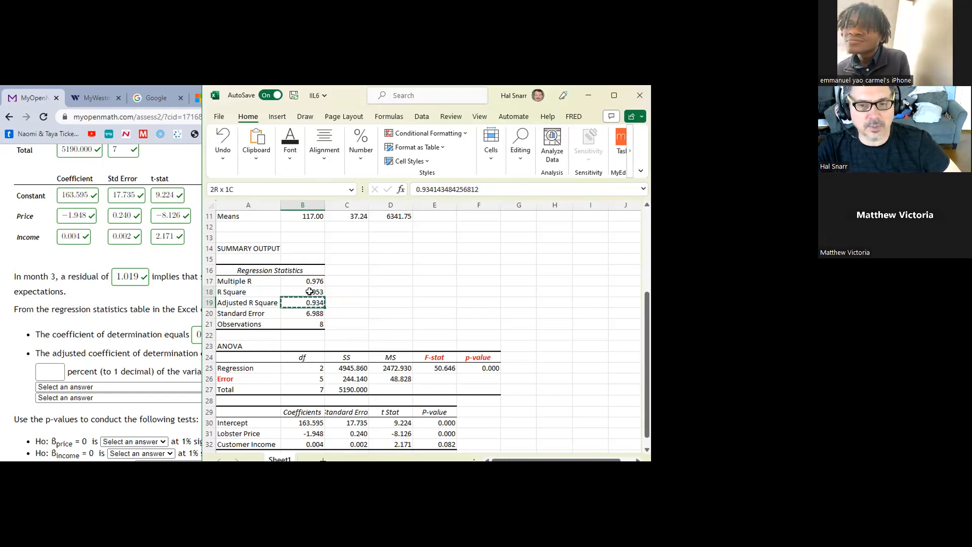
{"action": "left_click_drag", "start_coordinate": [309, 302], "coordinate": [309, 292]}
{"action": "left_click", "coordinate": [293, 302]}
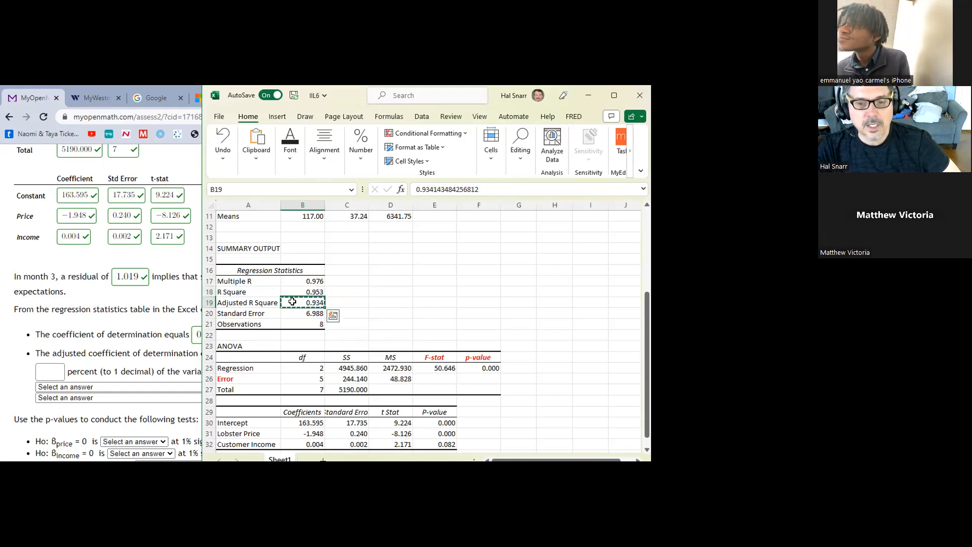
{"action": "left_click", "coordinate": [15, 394]}
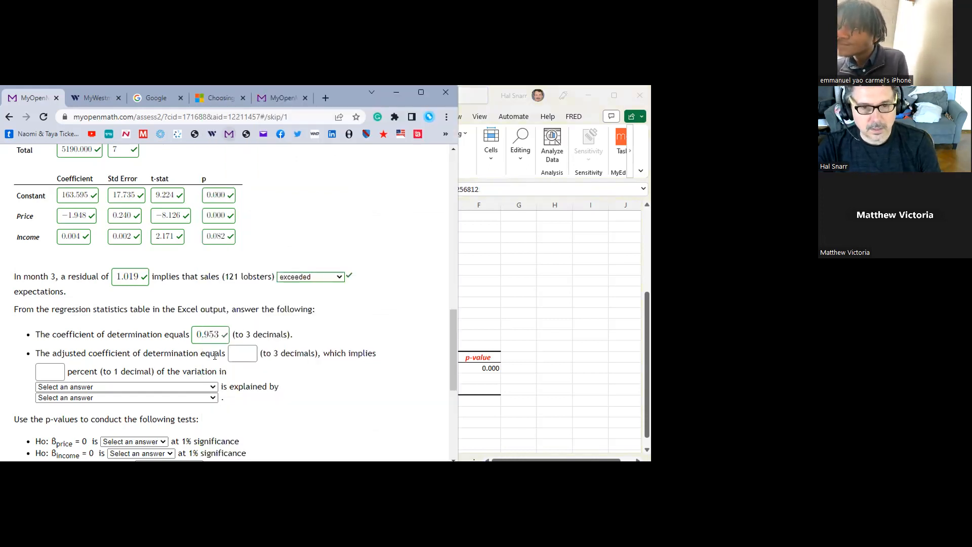
{"action": "left_click", "coordinate": [254, 350]}
{"action": "type", "text": "0.934"}
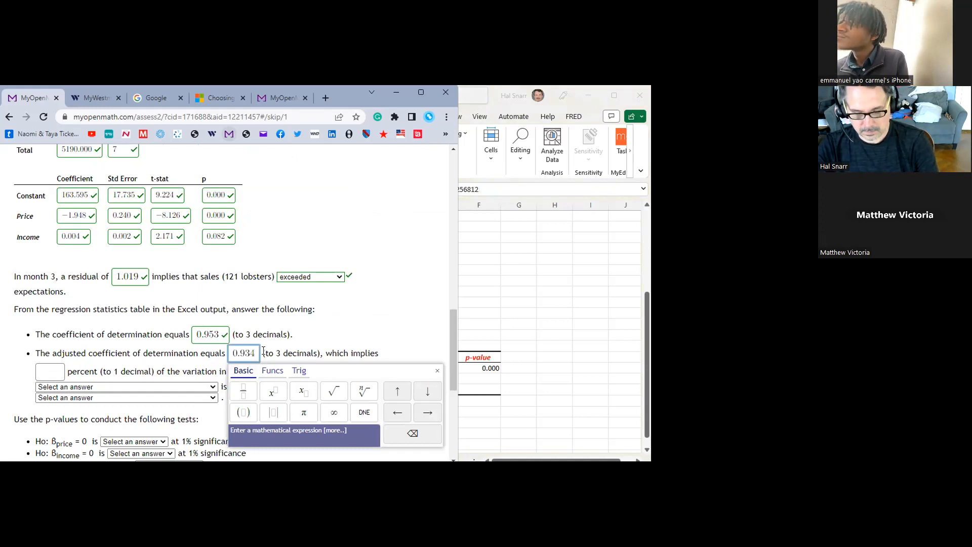
{"action": "key", "text": "Return"}
{"action": "scroll", "coordinate": [258, 355], "scroll_direction": "down", "scroll_amount": 8}
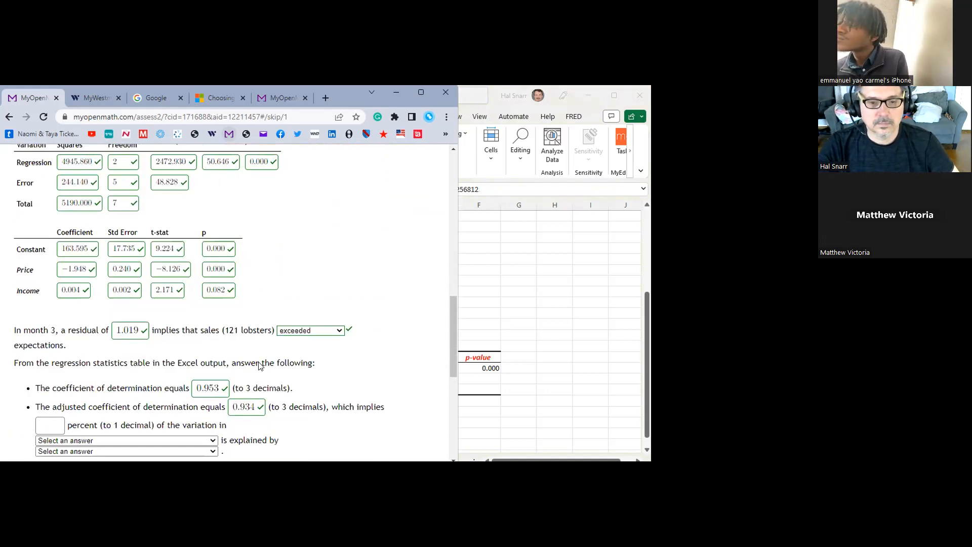
{"action": "scroll", "coordinate": [259, 366], "scroll_direction": "down", "scroll_amount": 2}
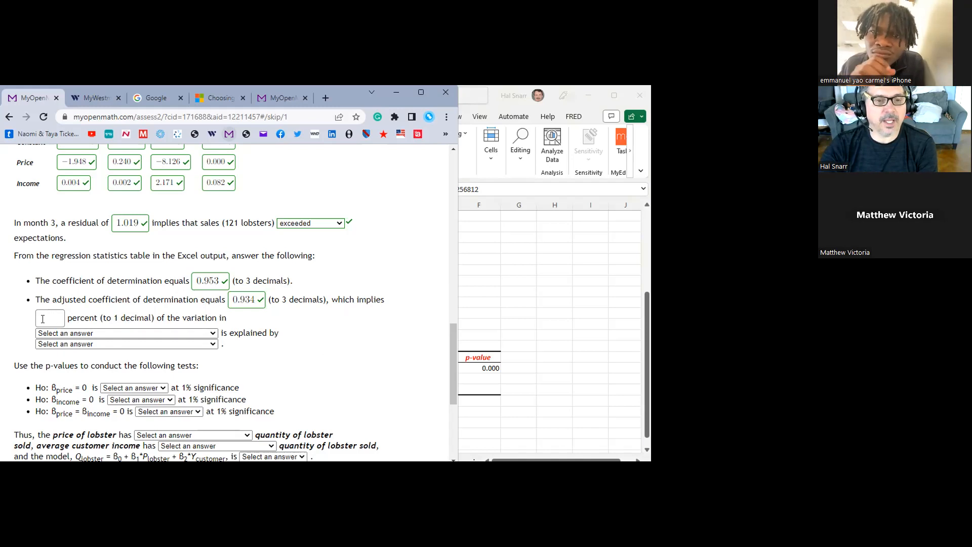
- Enter 93.4 as the percent of variation implied by the adjusted coefficient, submit it and check its marking
{"action": "left_click_drag", "start_coordinate": [252, 299], "coordinate": [231, 299]}
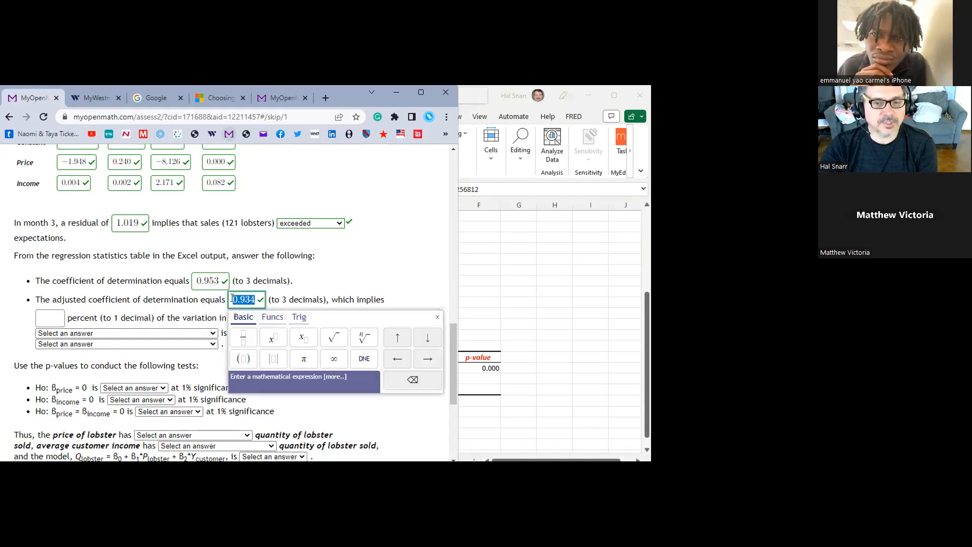
{"action": "left_click", "coordinate": [52, 318]}
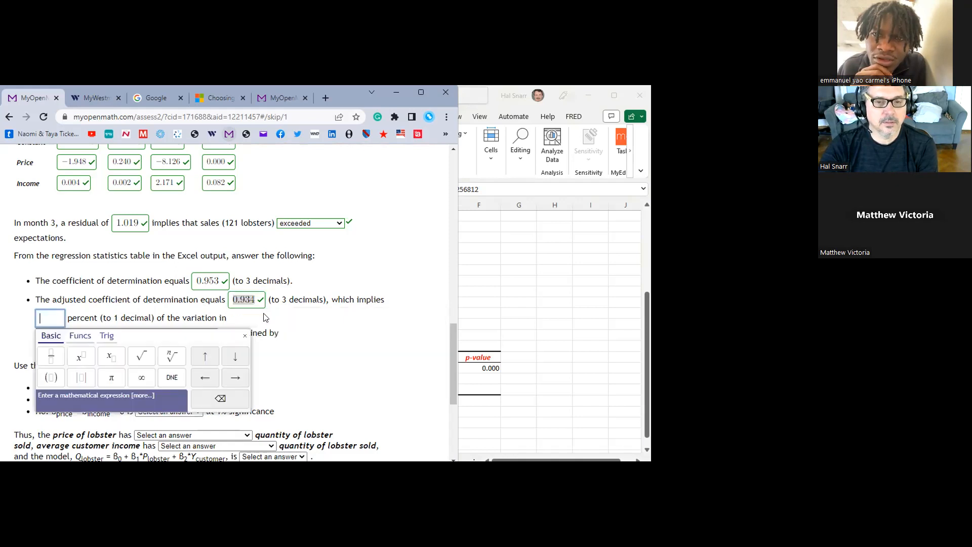
{"action": "type", "text": "93.4"}
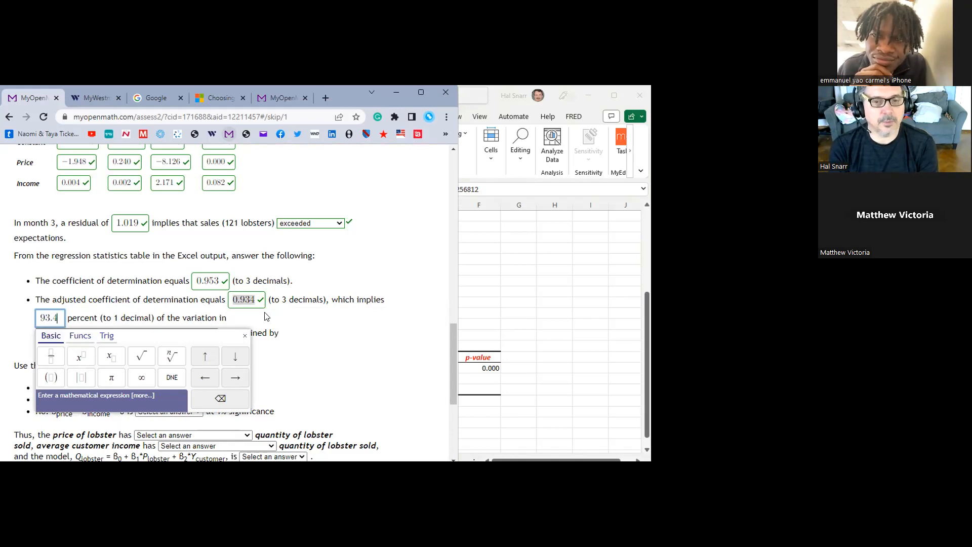
{"action": "left_click", "coordinate": [265, 315]}
{"action": "scroll", "coordinate": [265, 313], "scroll_direction": "up", "scroll_amount": 15}
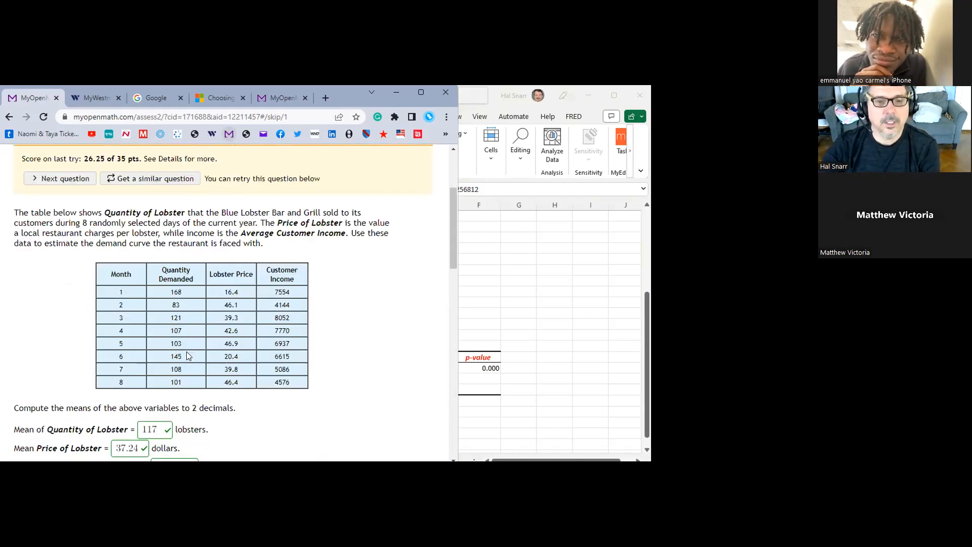
{"action": "scroll", "coordinate": [186, 352], "scroll_direction": "down", "scroll_amount": 2}
{"action": "scroll", "coordinate": [237, 343], "scroll_direction": "down", "scroll_amount": 10}
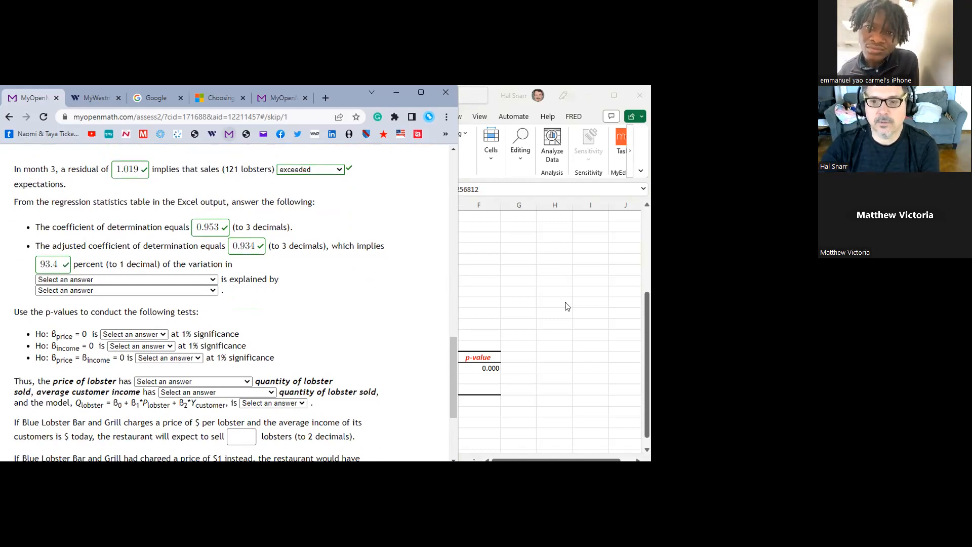
- Examine the worksheet's quantity, price and income columns and the month 3 prediction formula in E4 to identify the dependent and explanatory variables
{"action": "left_click", "coordinate": [578, 285]}
{"action": "scroll", "coordinate": [537, 286], "scroll_direction": "up", "scroll_amount": 3}
{"action": "left_click", "coordinate": [310, 225]}
{"action": "left_click_drag", "start_coordinate": [354, 223], "coordinate": [393, 322]}
{"action": "left_click_drag", "start_coordinate": [295, 215], "coordinate": [298, 323]}
{"action": "double_click", "coordinate": [436, 269]}
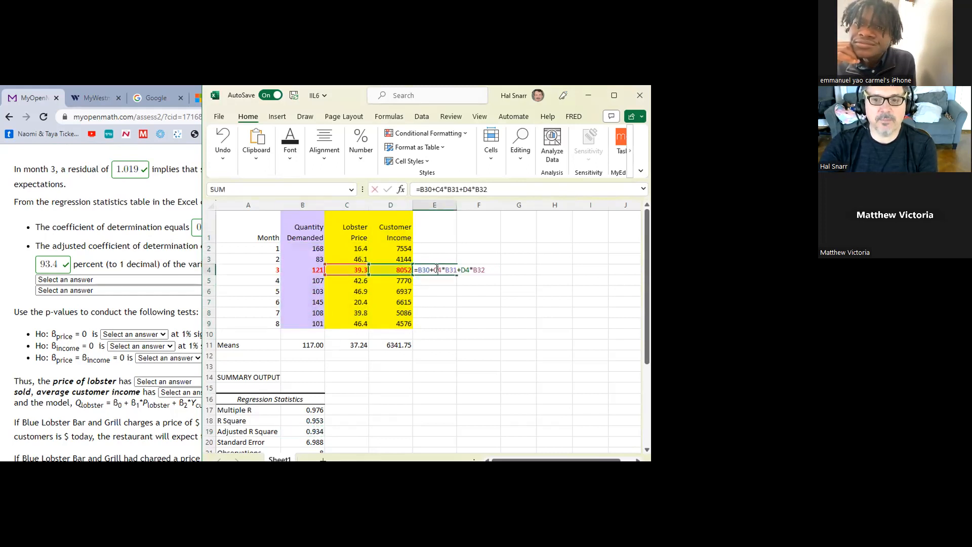
{"action": "left_click_drag", "start_coordinate": [429, 270], "coordinate": [487, 270]}
{"action": "left_click", "coordinate": [430, 269]}
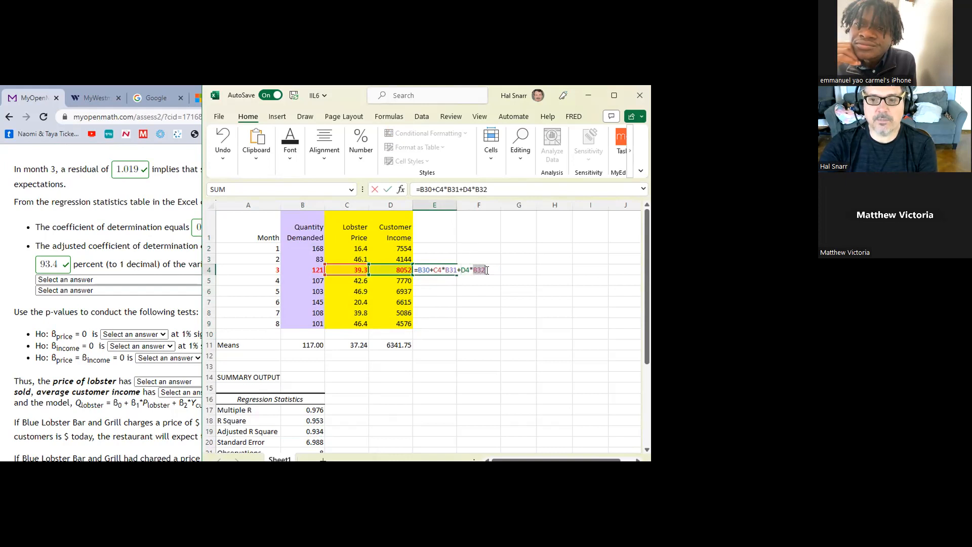
{"action": "key", "text": "Return"}
{"action": "left_click", "coordinate": [440, 269]}
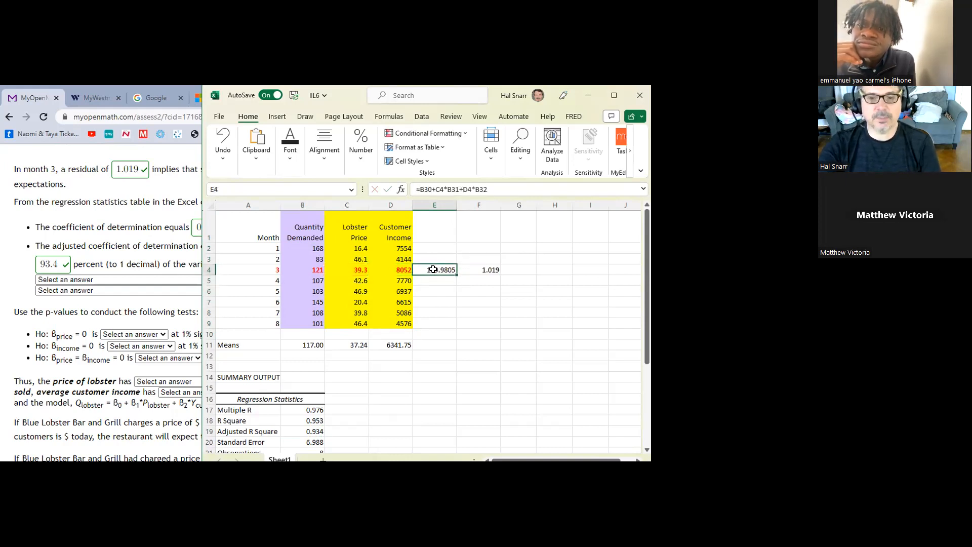
{"action": "left_click", "coordinate": [307, 273]}
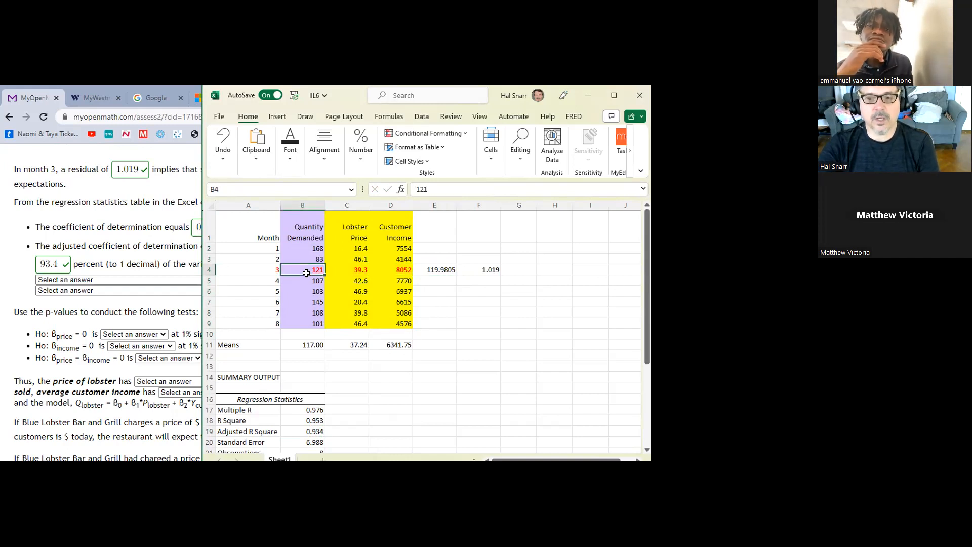
{"action": "left_click_drag", "start_coordinate": [305, 266], "coordinate": [291, 321]}
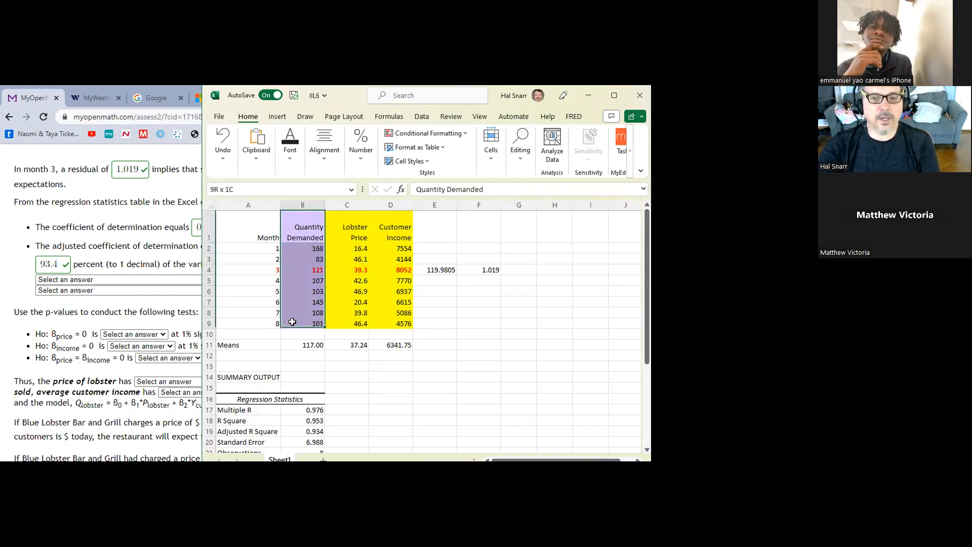
- Answer that variation in quantity of lobster sold is explained by average customer income and price of lobster, submit and check the marking
{"action": "left_click", "coordinate": [107, 280]}
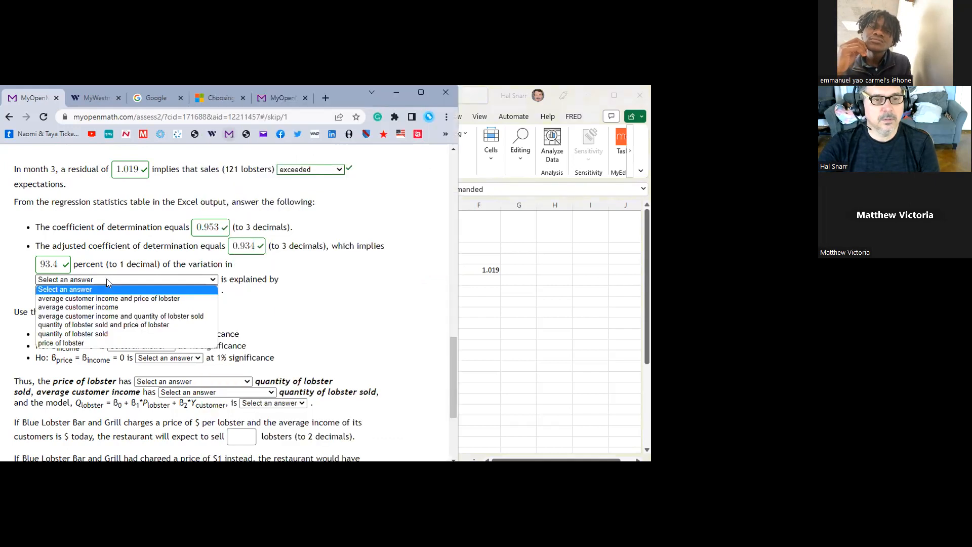
{"action": "left_click", "coordinate": [109, 334]}
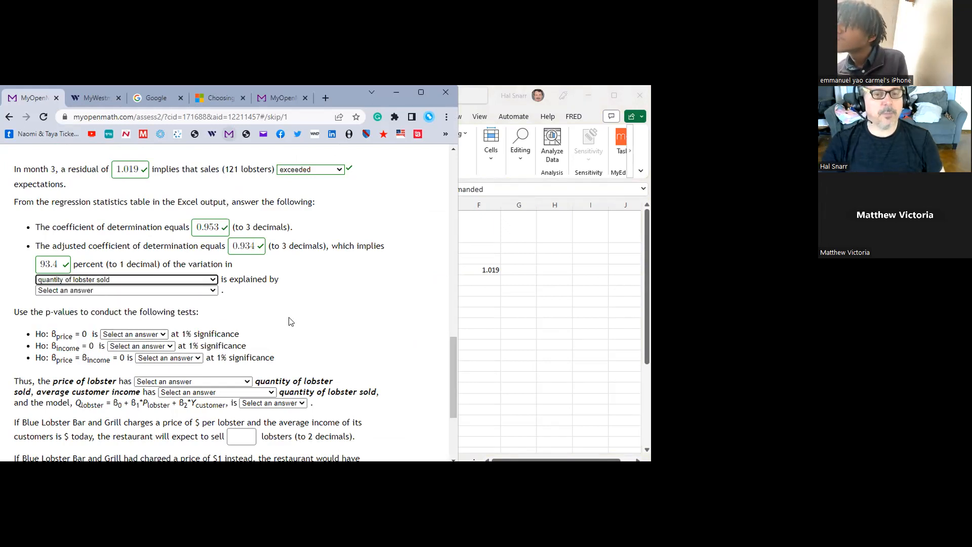
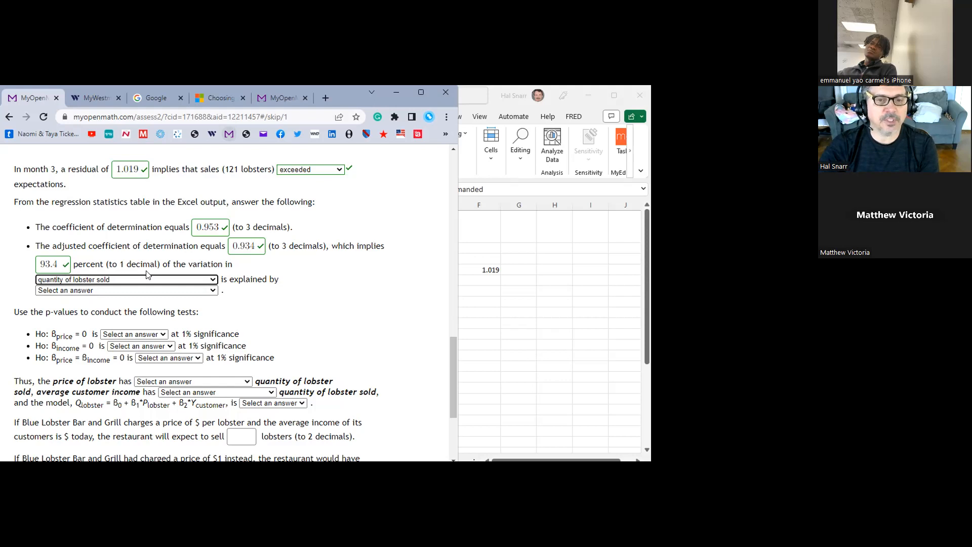
{"action": "left_click", "coordinate": [75, 291]}
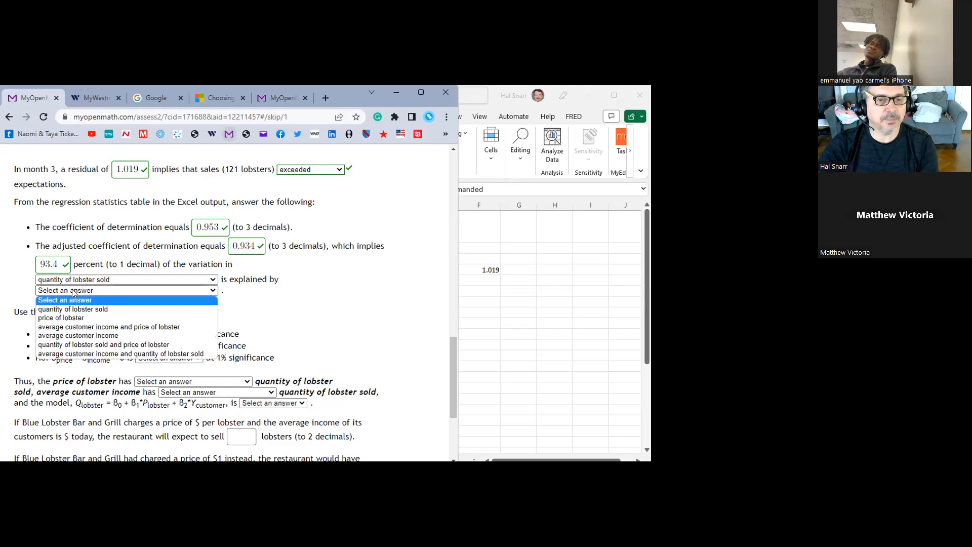
{"action": "left_click", "coordinate": [75, 329]}
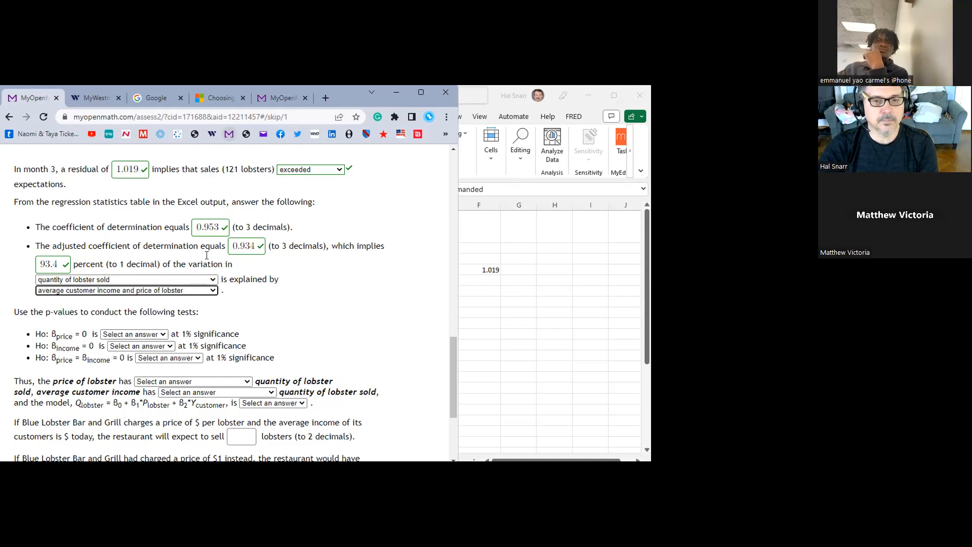
{"action": "left_click", "coordinate": [241, 246]}
{"action": "key", "text": "Return"}
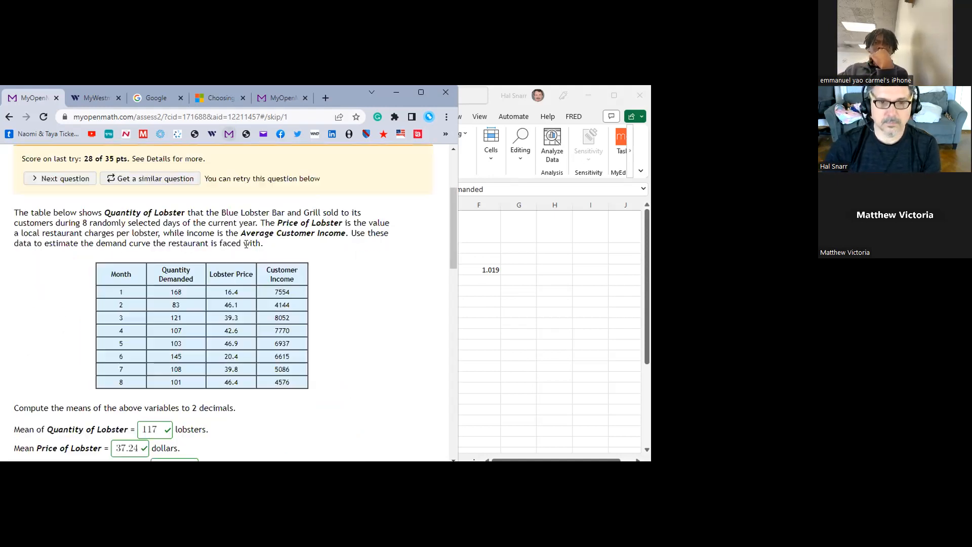
{"action": "scroll", "coordinate": [226, 262], "scroll_direction": "down", "scroll_amount": 15}
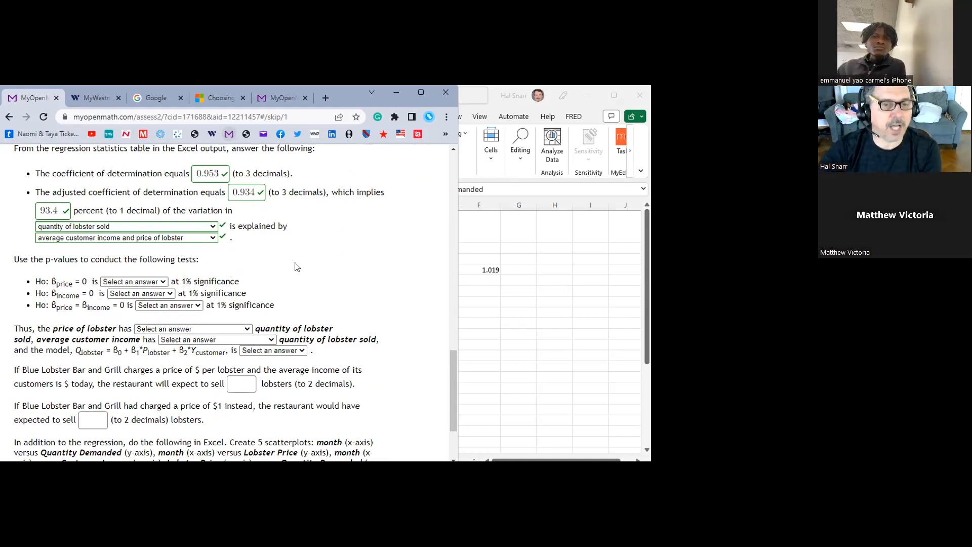
- Examine the Lobster Price row's coefficient, t Stat and P-value in the regression output for the Ho: βprice = 0 test
{"action": "left_click_drag", "start_coordinate": [50, 277], "coordinate": [57, 281]}
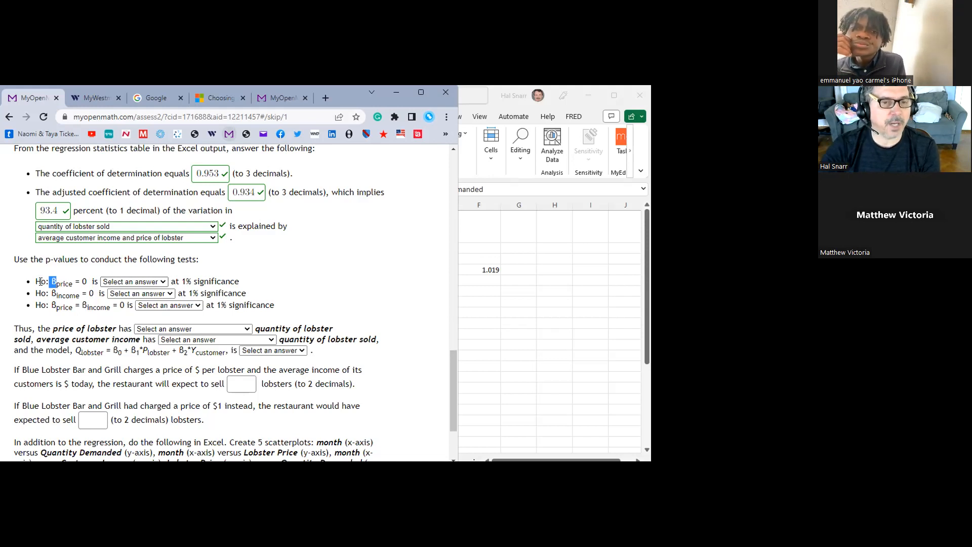
{"action": "left_click_drag", "start_coordinate": [35, 281], "coordinate": [87, 280]}
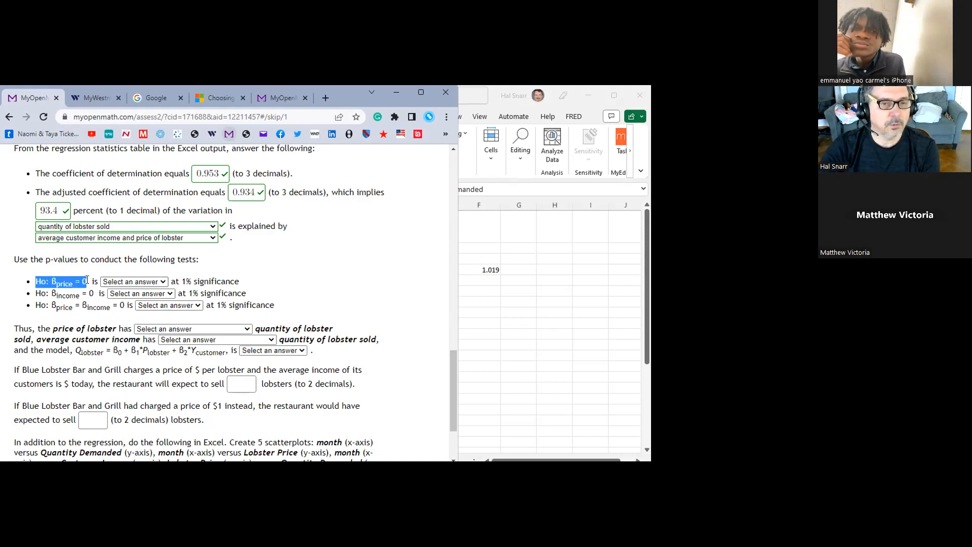
{"action": "left_click", "coordinate": [529, 349]}
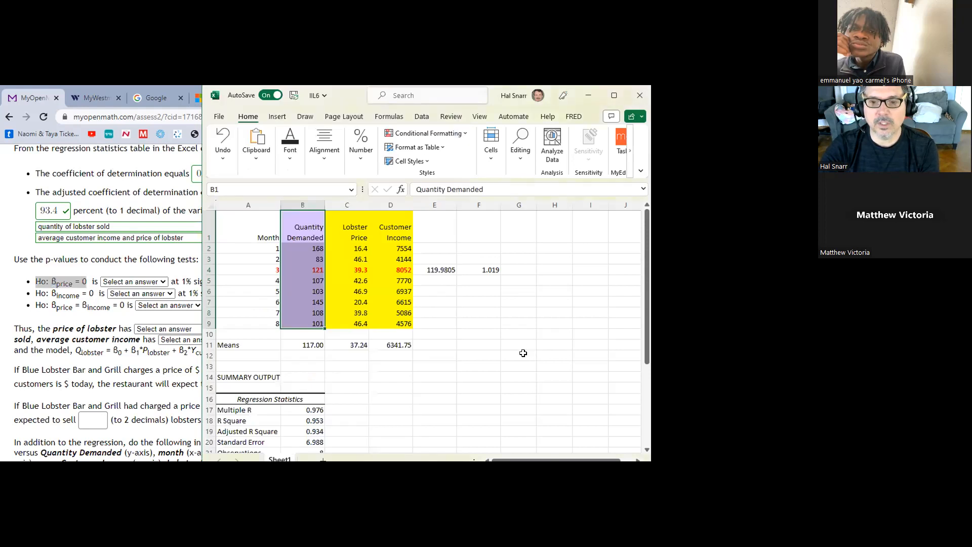
{"action": "scroll", "coordinate": [523, 353], "scroll_direction": "down", "scroll_amount": 4}
{"action": "scroll", "coordinate": [507, 357], "scroll_direction": "down", "scroll_amount": 3}
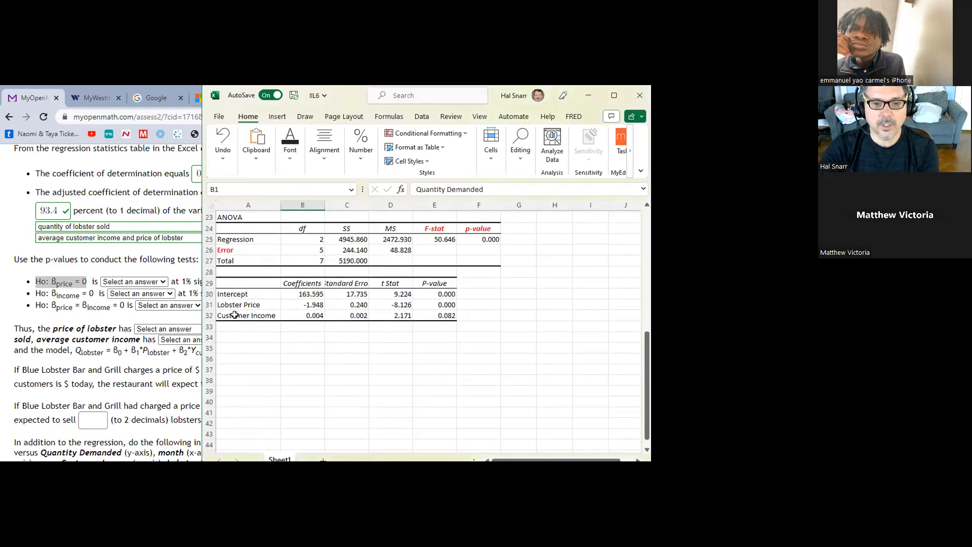
{"action": "scroll", "coordinate": [303, 314], "scroll_direction": "down", "scroll_amount": 1}
{"action": "left_click_drag", "start_coordinate": [647, 365], "coordinate": [648, 368]}
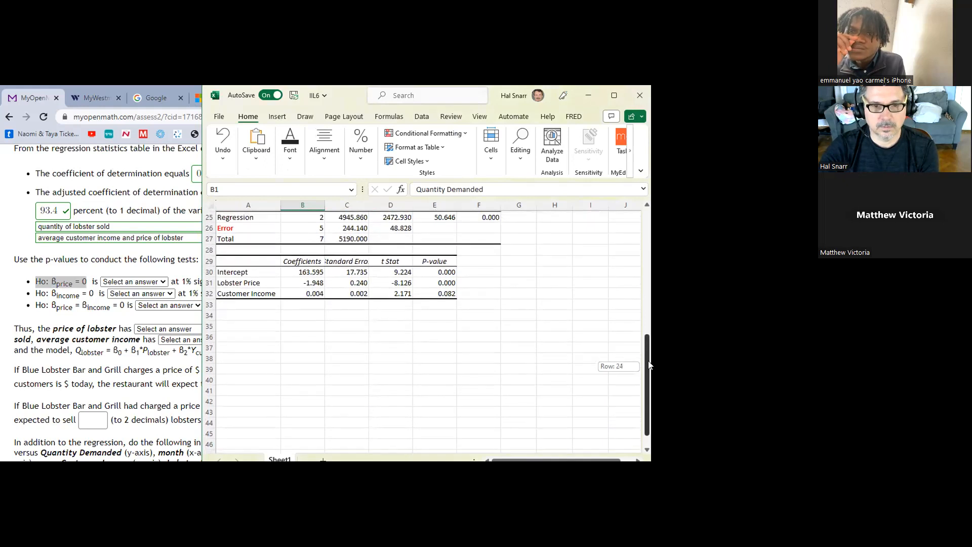
{"action": "left_click", "coordinate": [209, 282]}
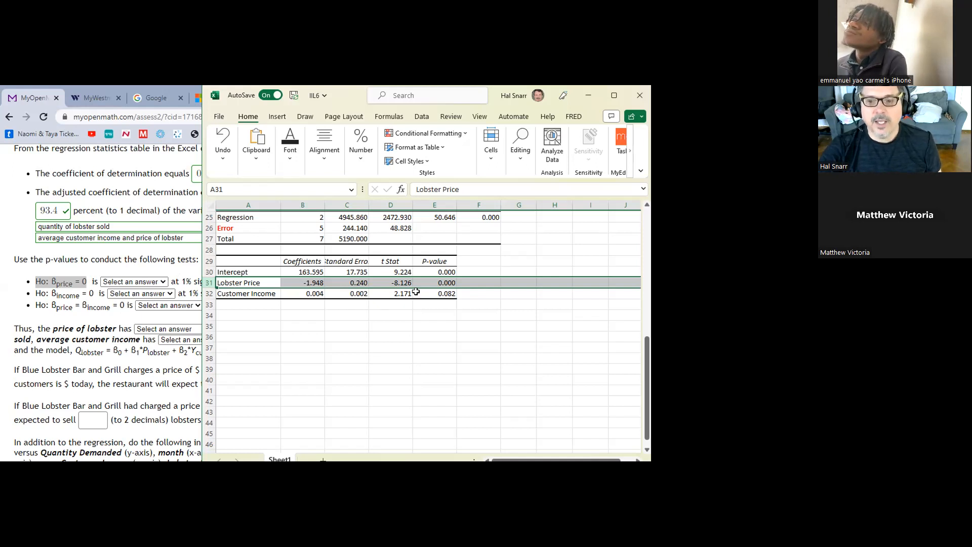
{"action": "left_click", "coordinate": [444, 282]}
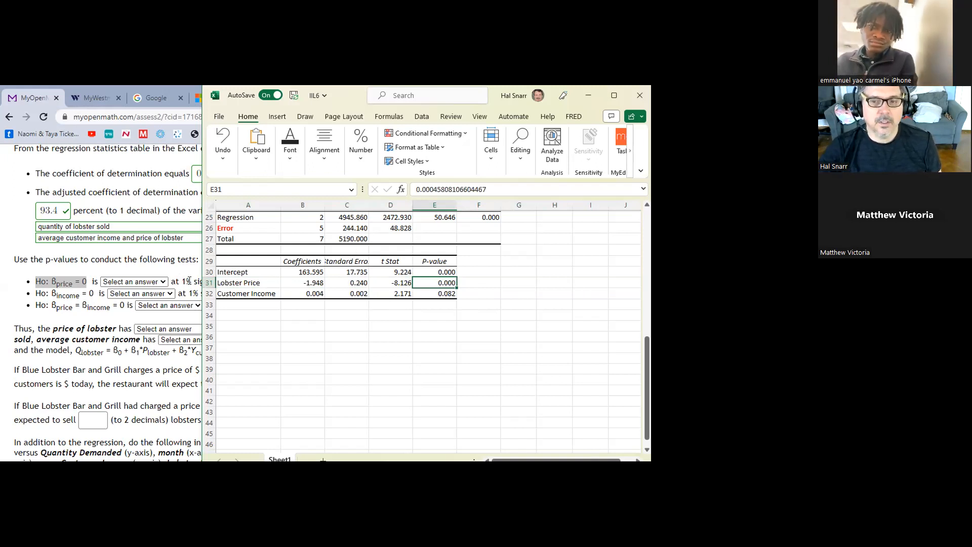
{"action": "left_click", "coordinate": [401, 283]}
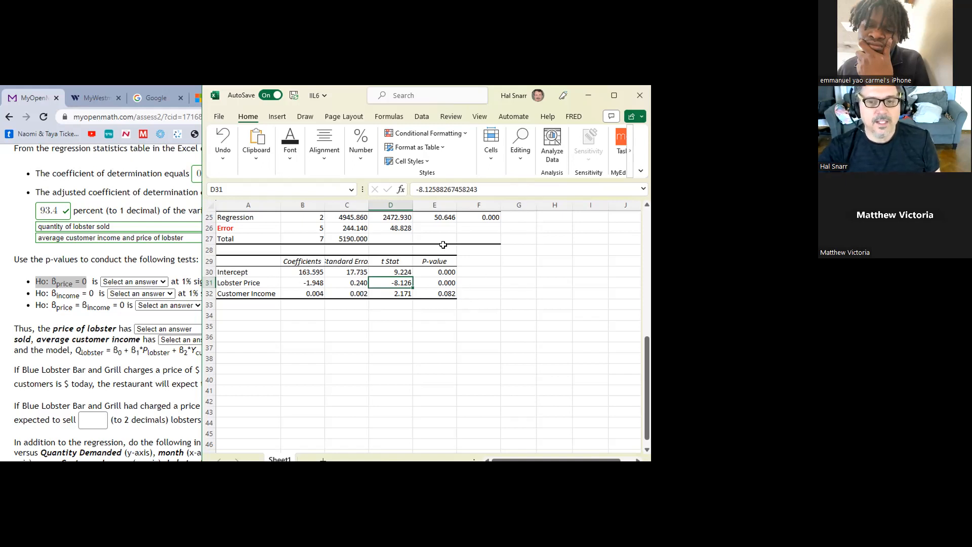
{"action": "left_click", "coordinate": [315, 283]}
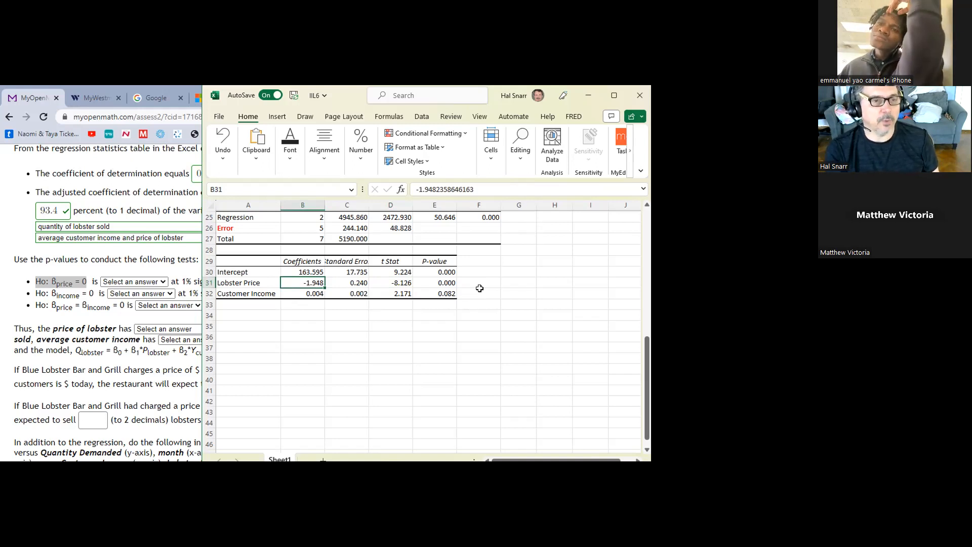
{"action": "left_click", "coordinate": [436, 284]}
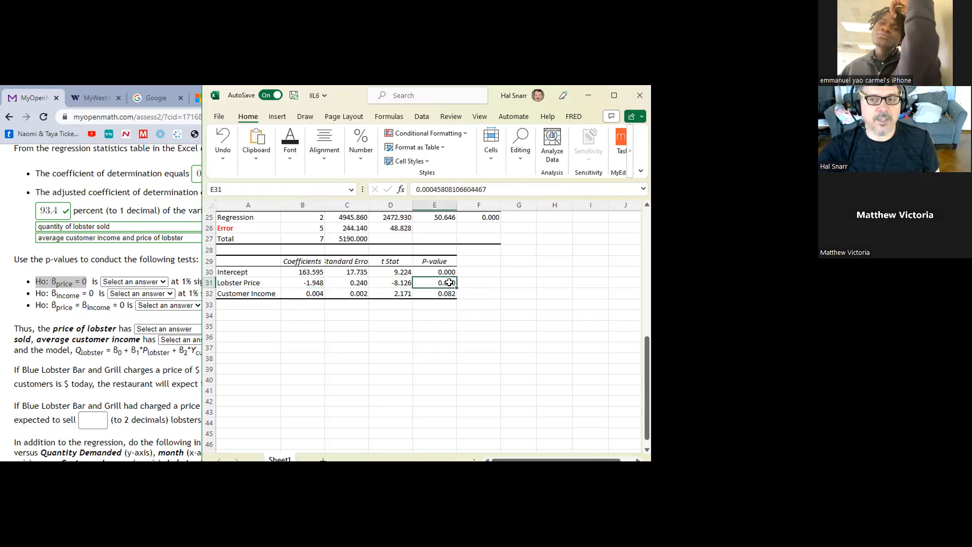
- Answer that Ho: βprice = 0 is rejected at 1% significance, checking the Lobster Price row's coefficient, t Stat and P-value
{"action": "left_click", "coordinate": [309, 282]}
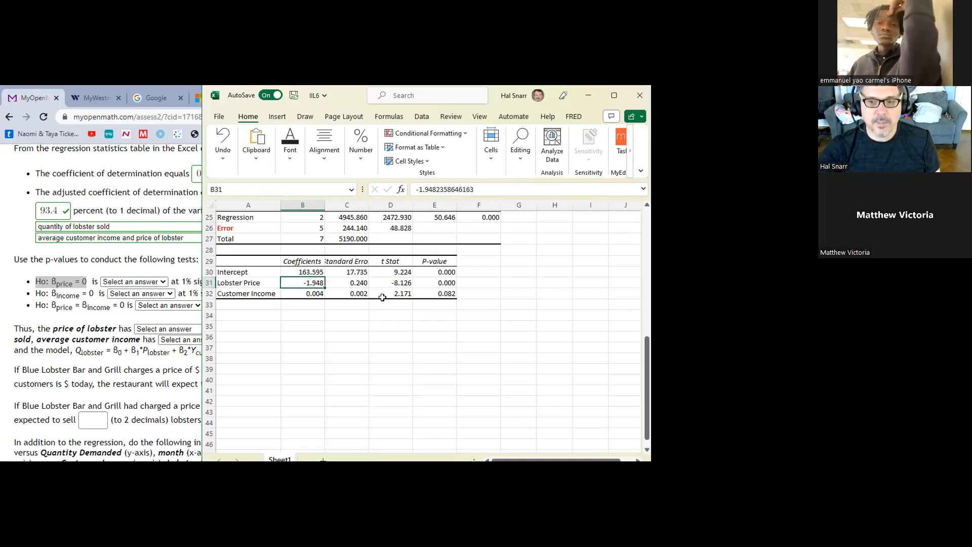
{"action": "left_click", "coordinate": [437, 283]}
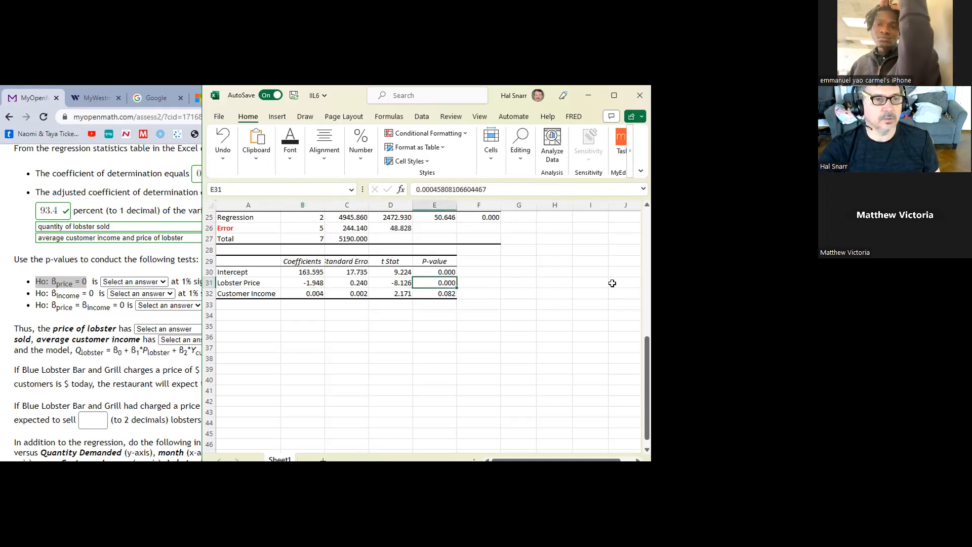
{"action": "left_click", "coordinate": [308, 282]}
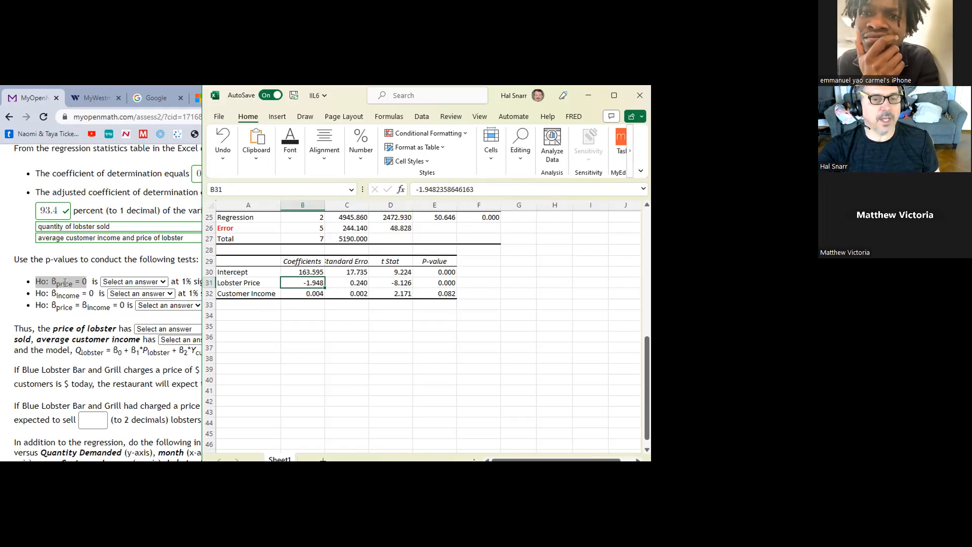
{"action": "left_click", "coordinate": [162, 282]}
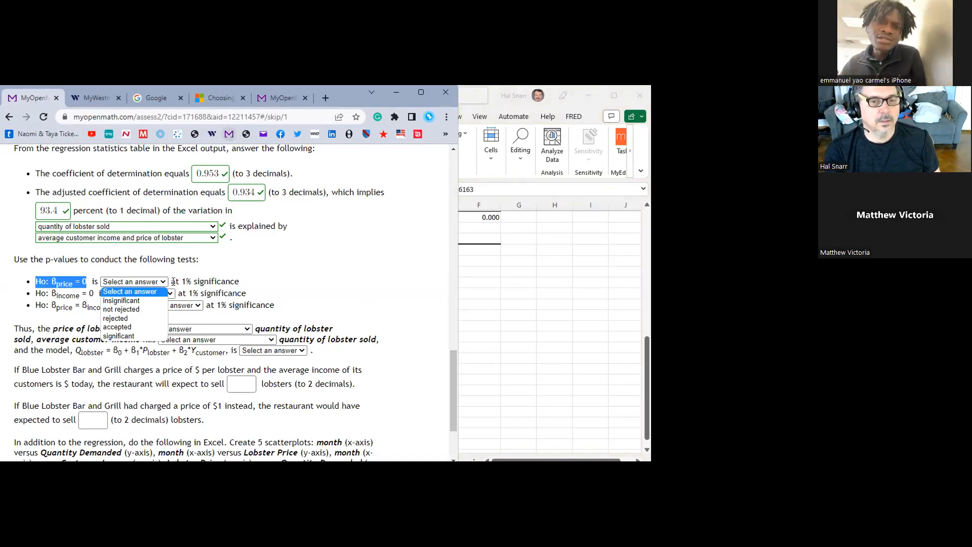
{"action": "left_click", "coordinate": [124, 318]}
{"action": "left_click", "coordinate": [571, 312]}
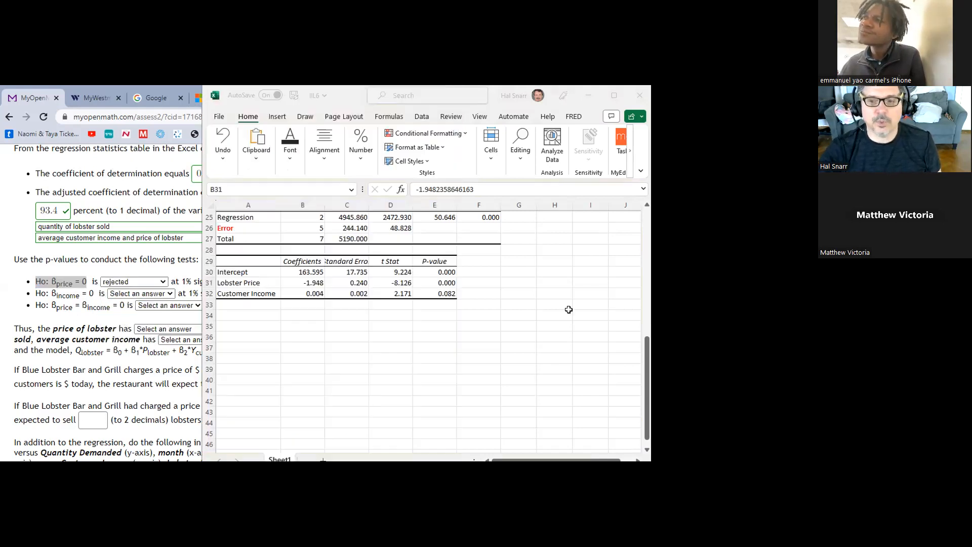
{"action": "left_click", "coordinate": [446, 283]}
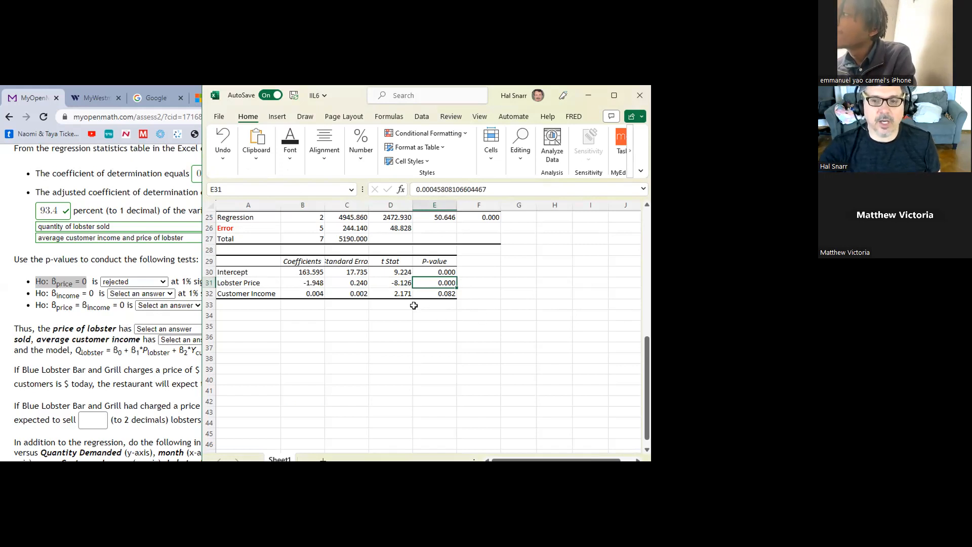
{"action": "left_click", "coordinate": [395, 281]}
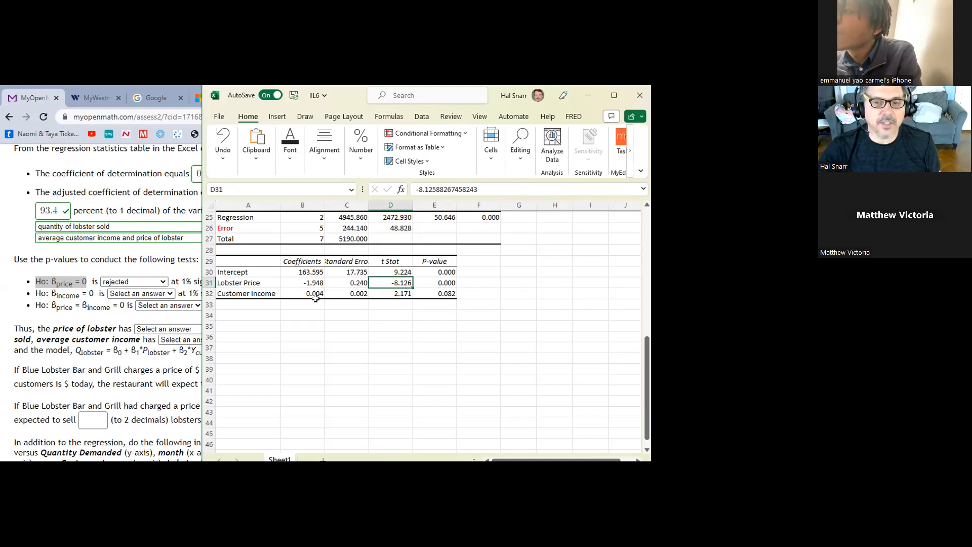
{"action": "left_click", "coordinate": [316, 283]}
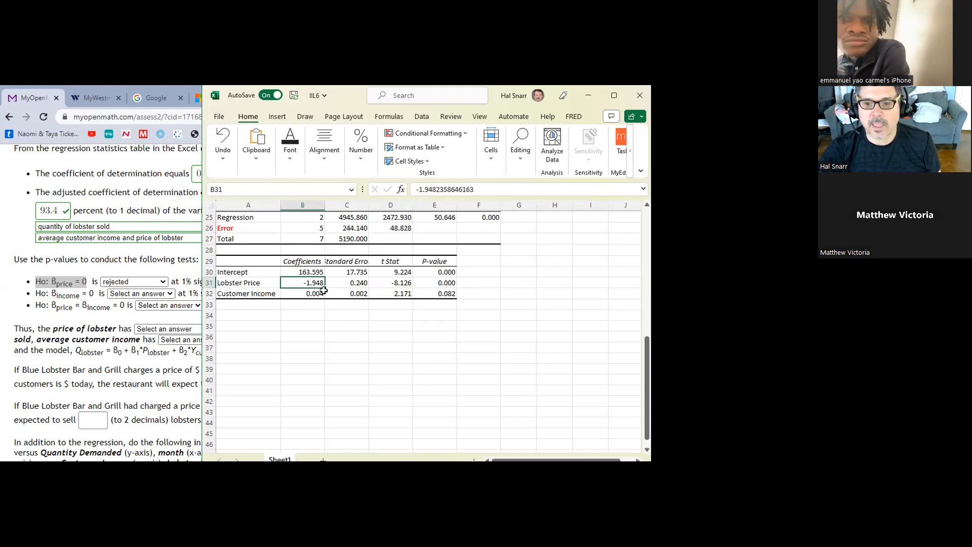
- Check the Customer Income row's P-value, t Stat and coefficient, and answer that Ho: βincome = 0 is not rejected at 1% significance
{"action": "left_click", "coordinate": [444, 293]}
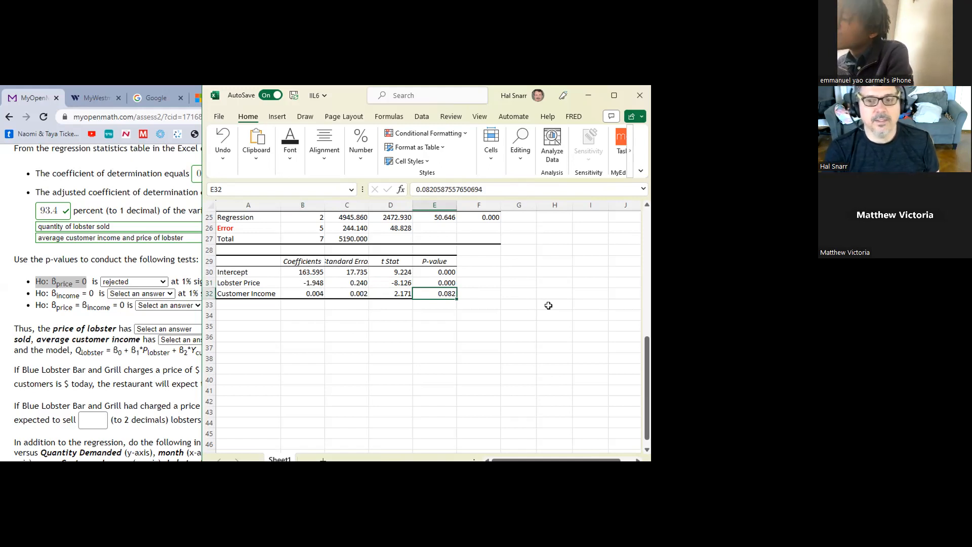
{"action": "left_click", "coordinate": [390, 293]}
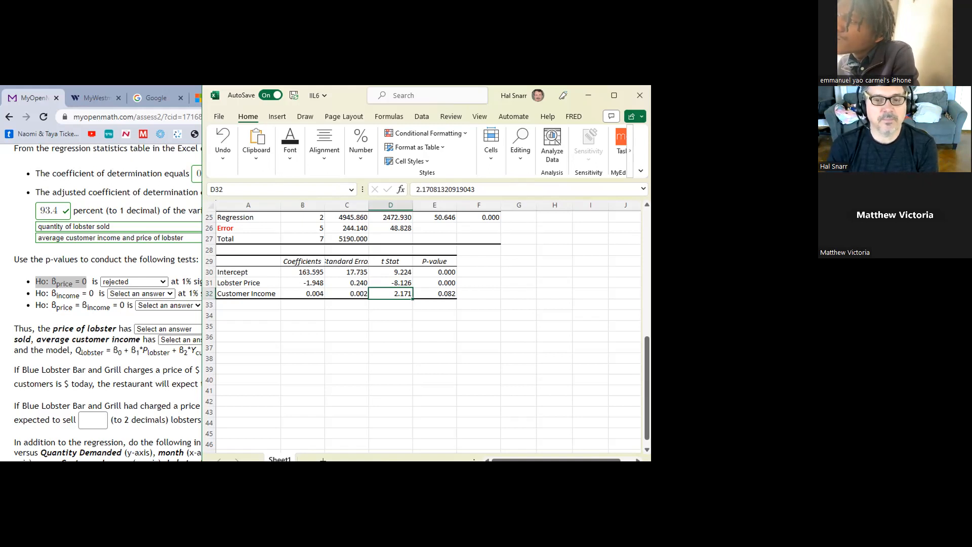
{"action": "left_click", "coordinate": [309, 294]}
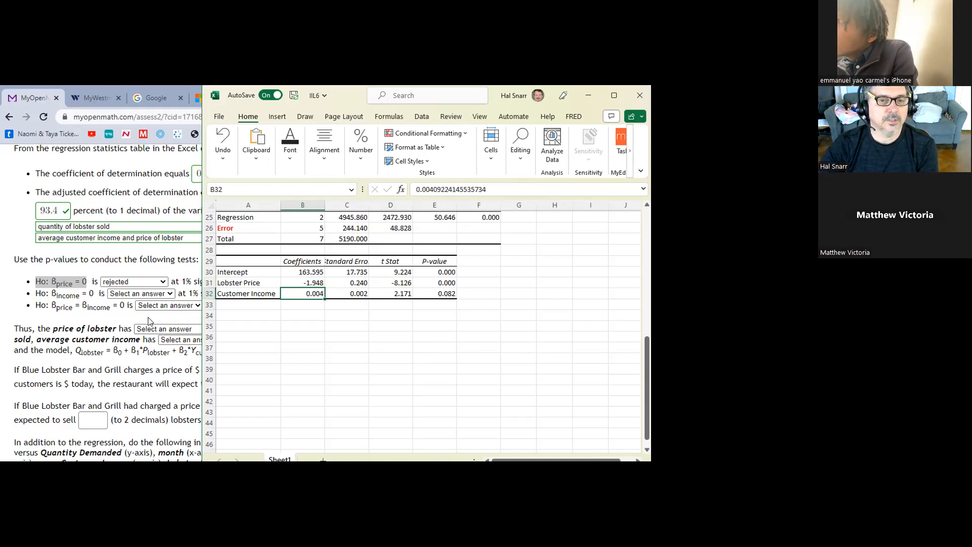
{"action": "left_click", "coordinate": [147, 293]}
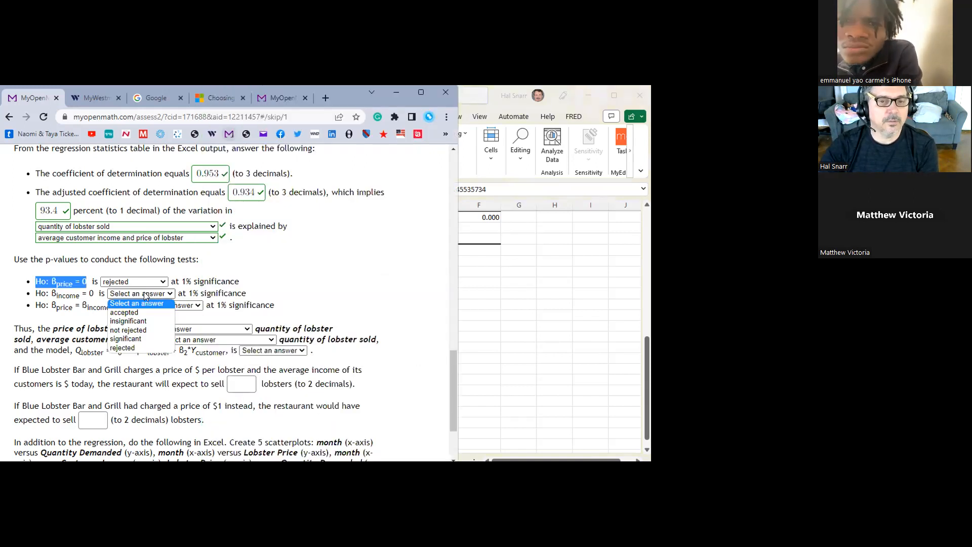
{"action": "left_click", "coordinate": [132, 330]}
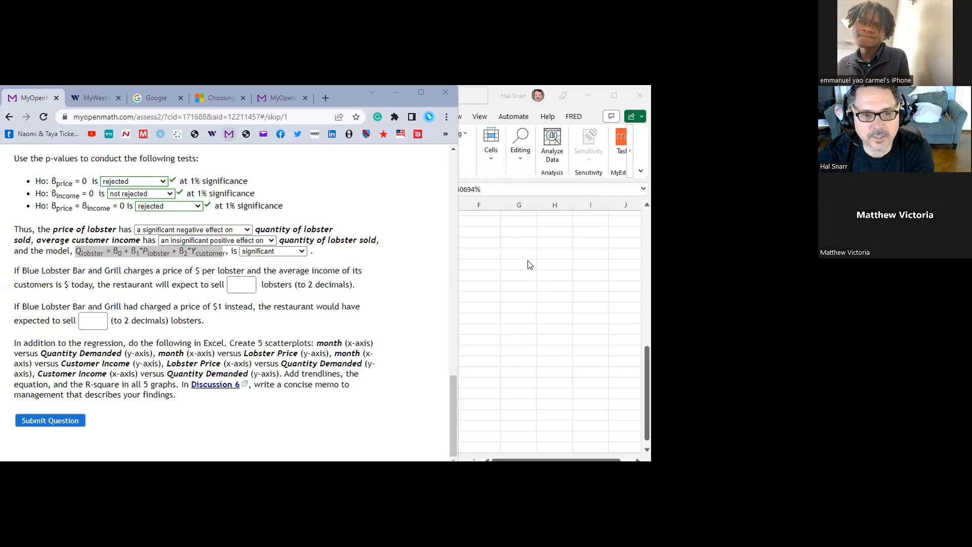
- Compare the Lobster Price P-value in the regression output with the 1% significance level of the Ho: βprice = 0 test
{"action": "left_click", "coordinate": [541, 272]}
{"action": "left_click", "coordinate": [12, 241]}
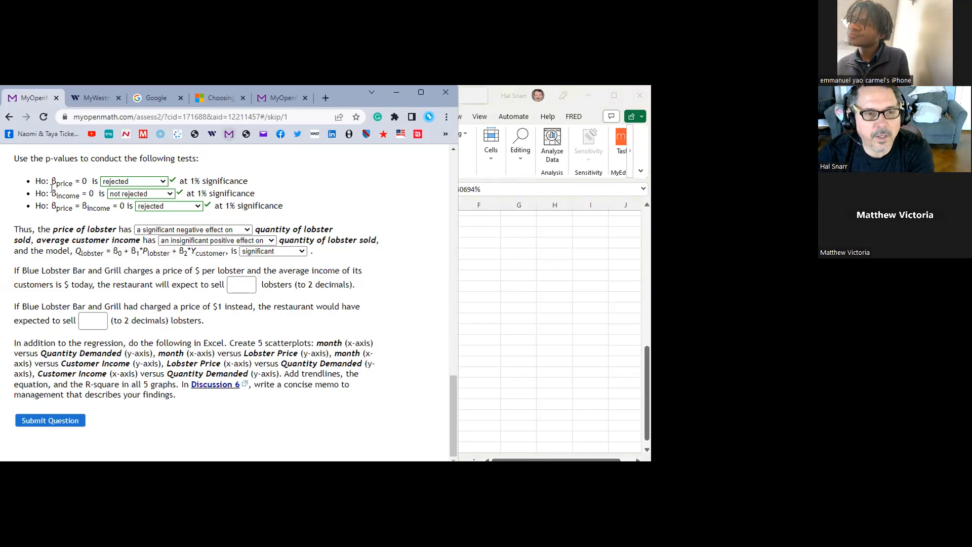
{"action": "left_click", "coordinate": [528, 286]}
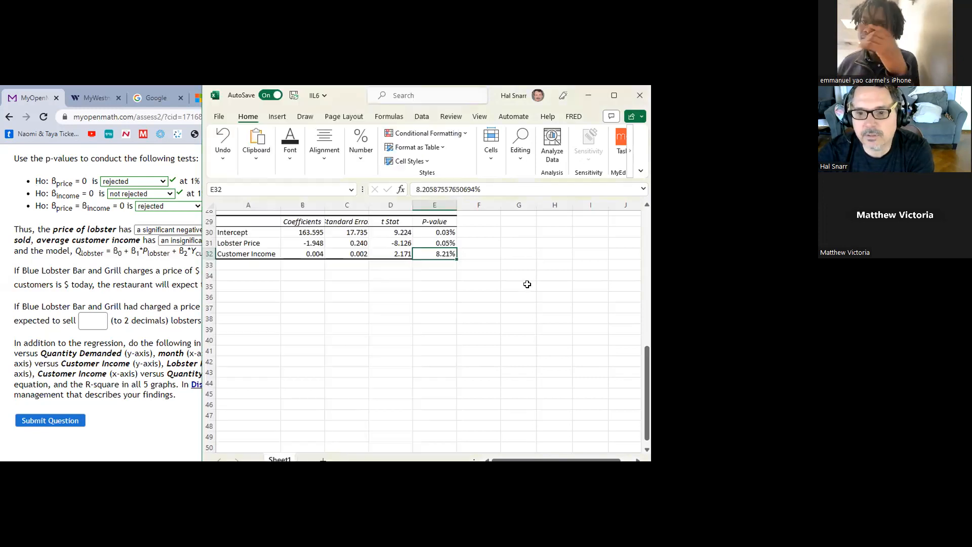
{"action": "scroll", "coordinate": [527, 285], "scroll_direction": "up", "scroll_amount": 2}
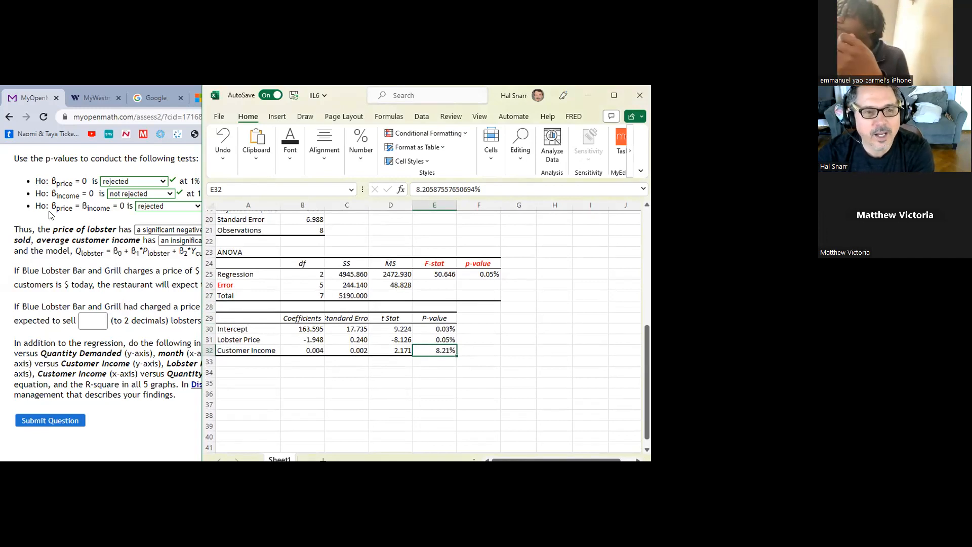
{"action": "left_click_drag", "start_coordinate": [49, 182], "coordinate": [86, 179]}
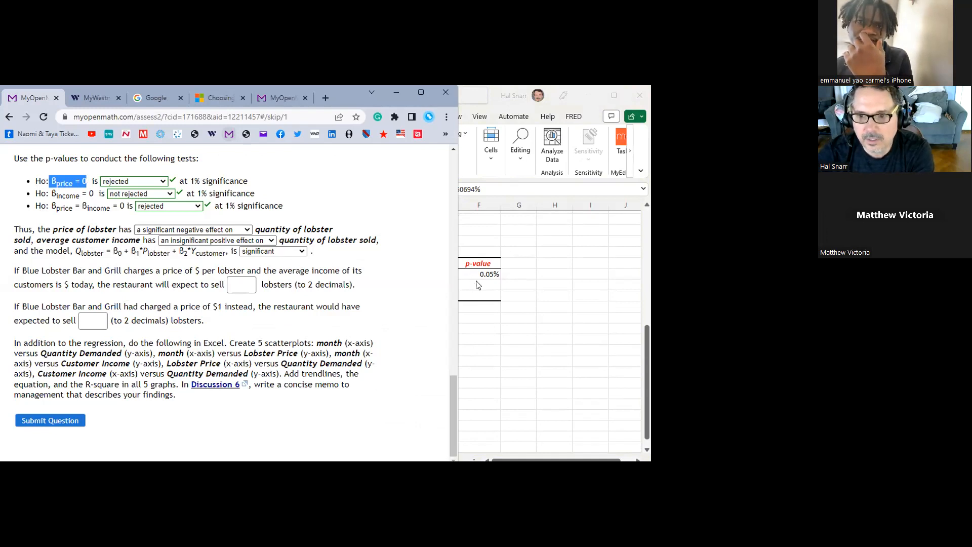
{"action": "left_click", "coordinate": [543, 325]}
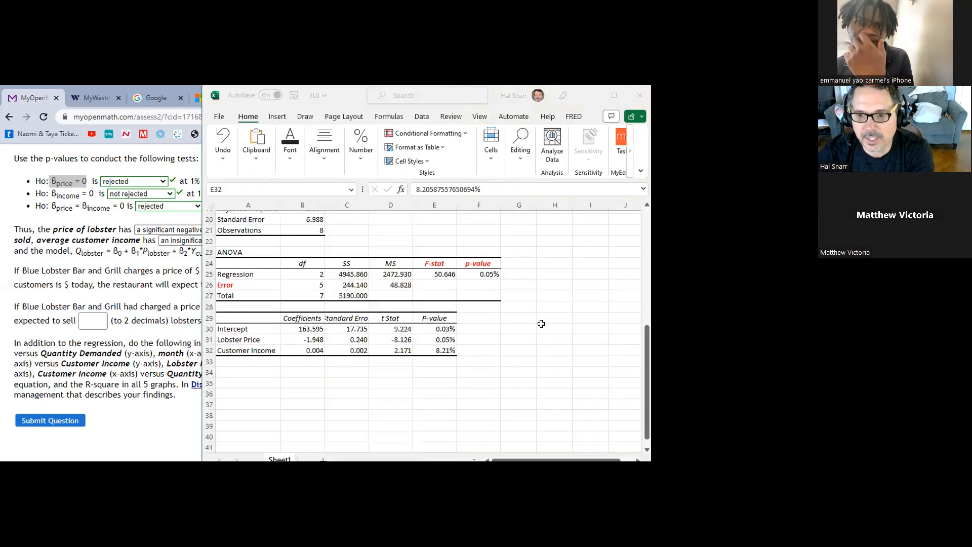
{"action": "left_click", "coordinate": [442, 329]}
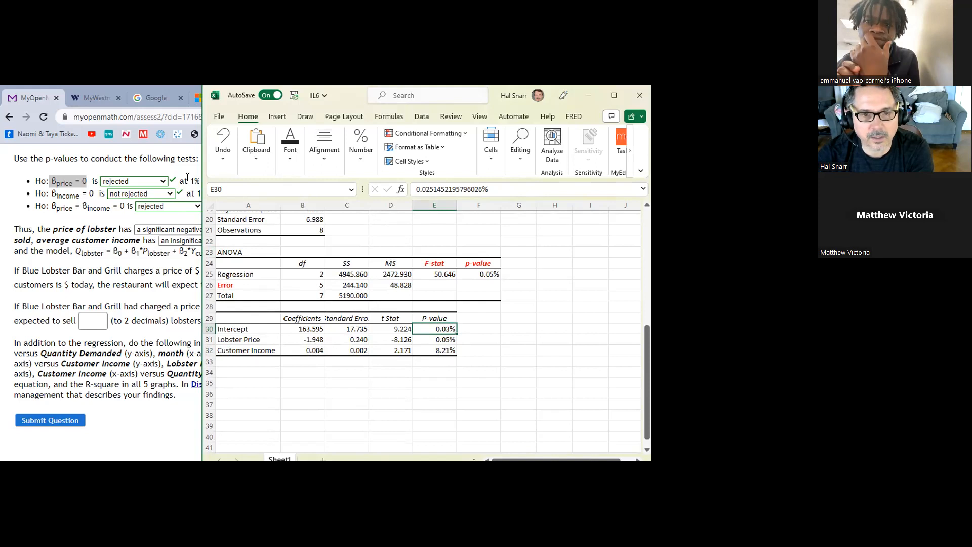
{"action": "left_click_drag", "start_coordinate": [189, 181], "coordinate": [200, 182]}
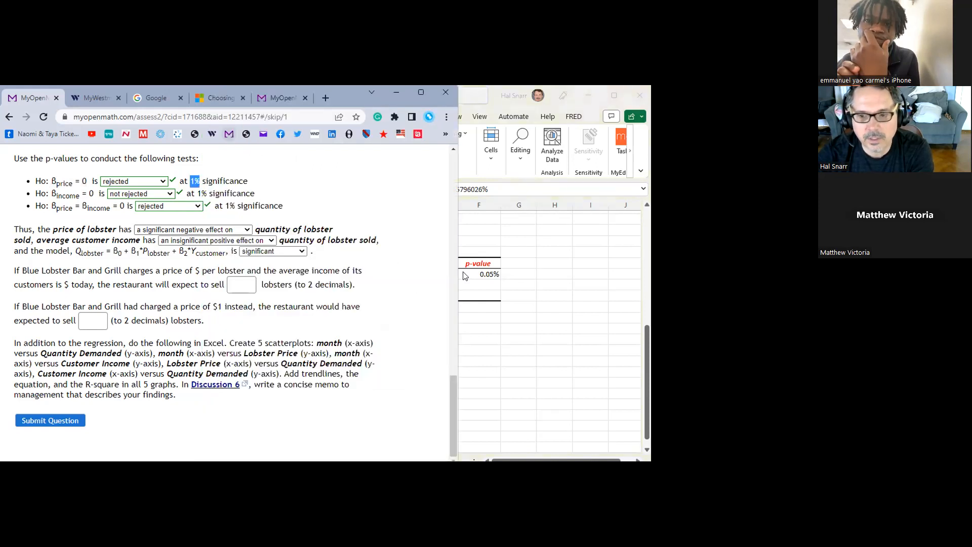
{"action": "left_click", "coordinate": [497, 359]}
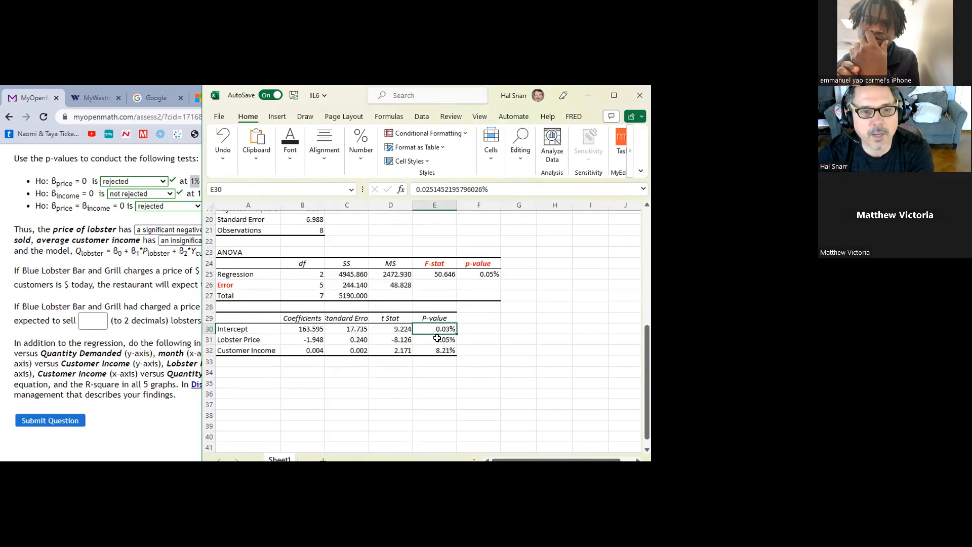
{"action": "left_click", "coordinate": [437, 338]}
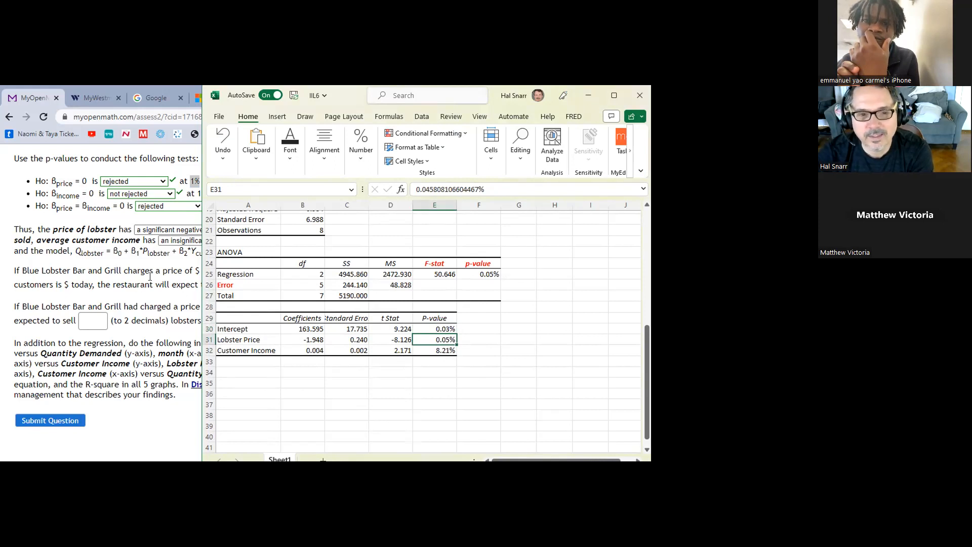
- Review the Ho: βprice = 0 test at 1% significance against the Lobster Price row's t Stat and coefficient
{"action": "scroll", "coordinate": [206, 270], "scroll_direction": "down", "scroll_amount": 3}
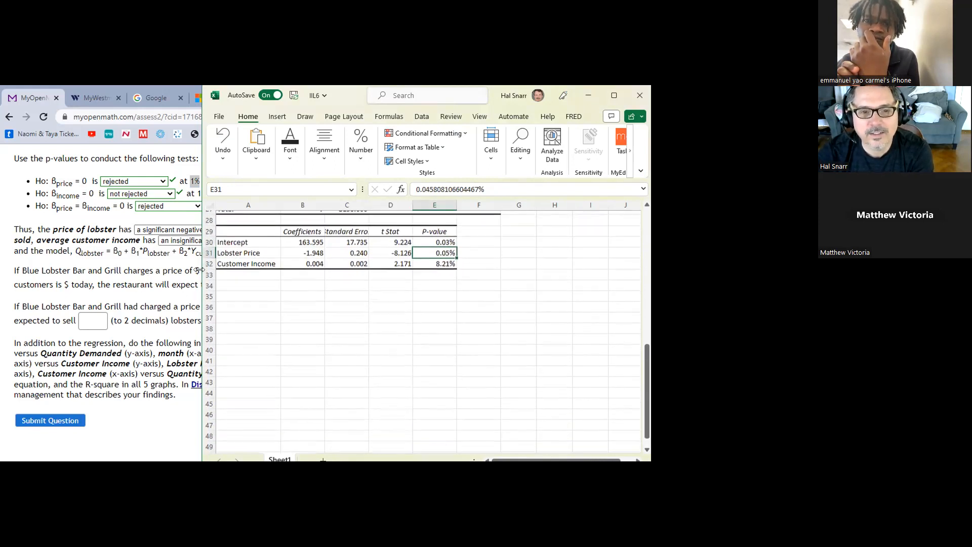
{"action": "scroll", "coordinate": [79, 266], "scroll_direction": "up", "scroll_amount": 1}
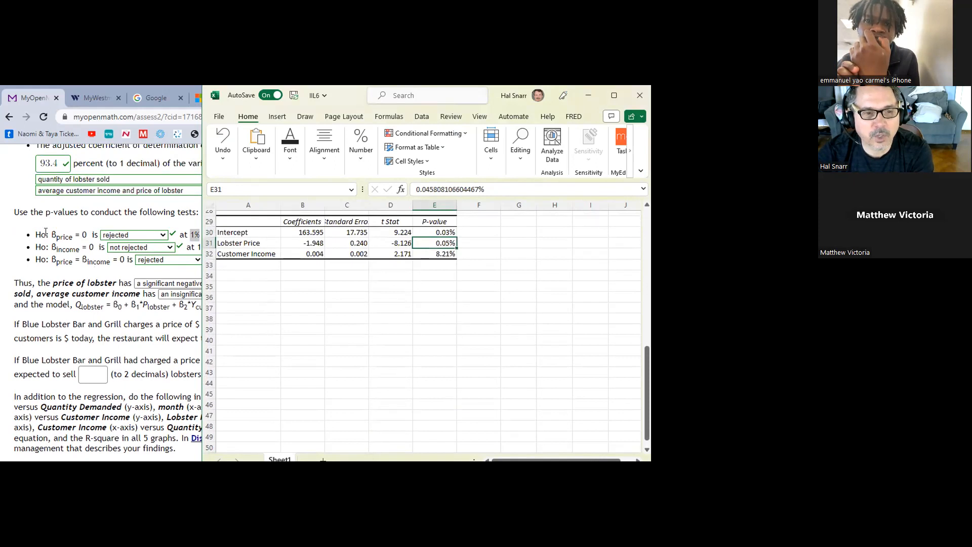
{"action": "left_click_drag", "start_coordinate": [38, 232], "coordinate": [85, 232]}
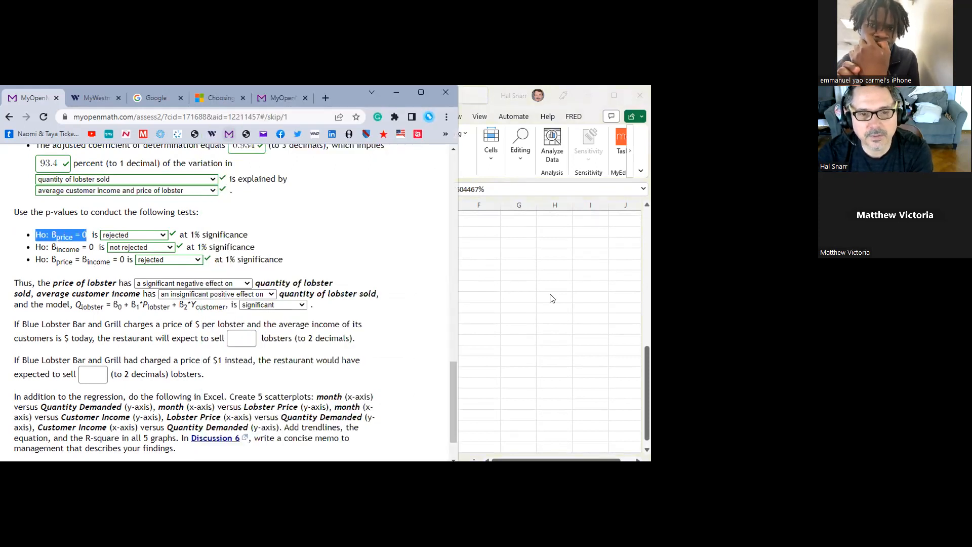
{"action": "left_click", "coordinate": [570, 304]}
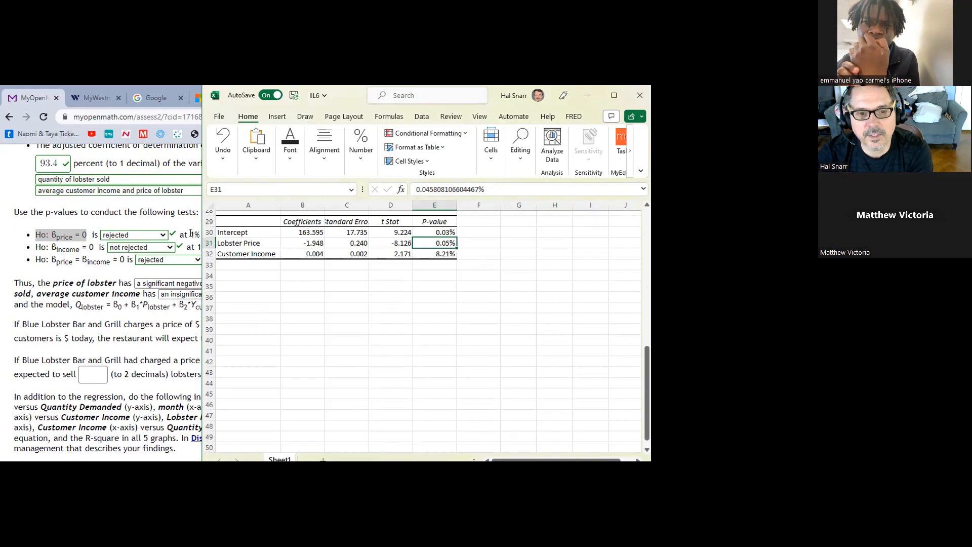
{"action": "left_click_drag", "start_coordinate": [191, 232], "coordinate": [199, 233]}
{"action": "left_click", "coordinate": [490, 257]}
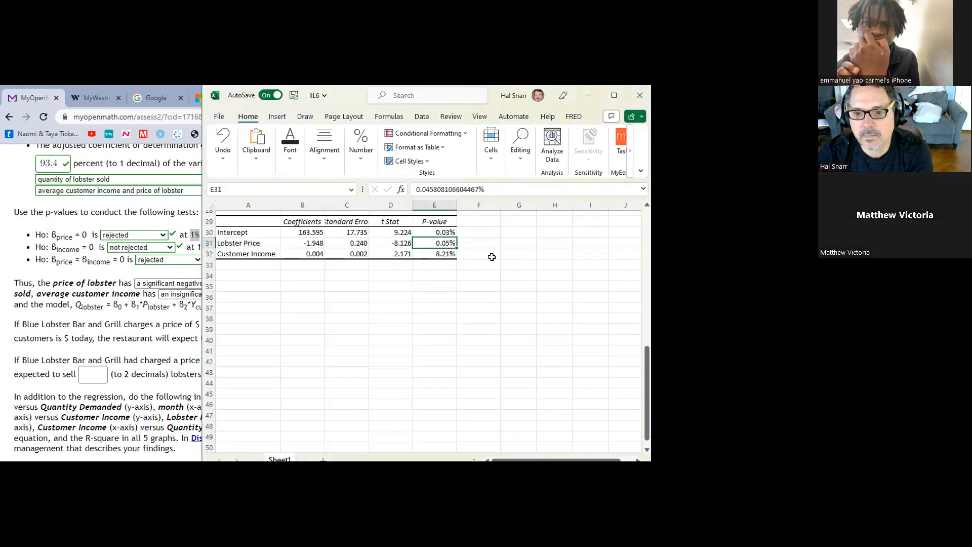
{"action": "left_click", "coordinate": [402, 242]}
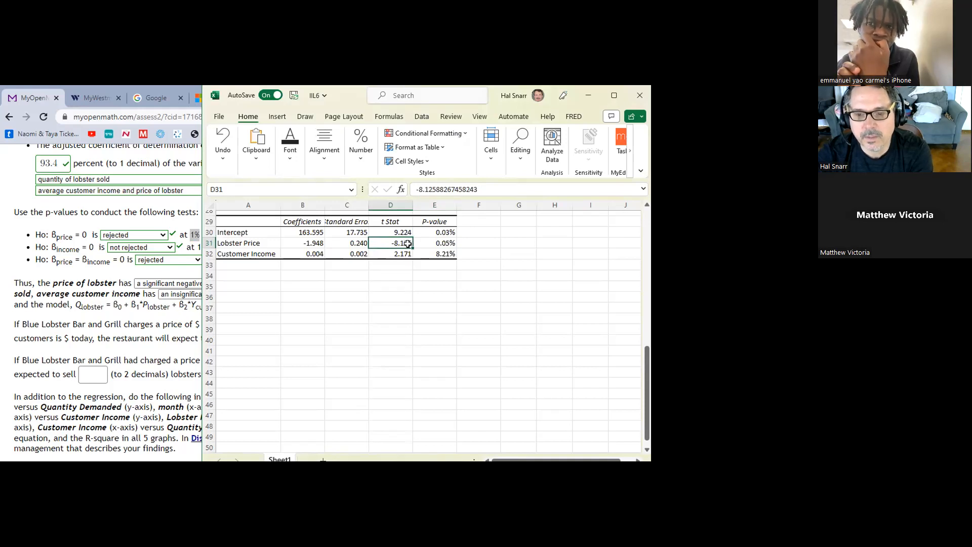
{"action": "left_click", "coordinate": [310, 243]}
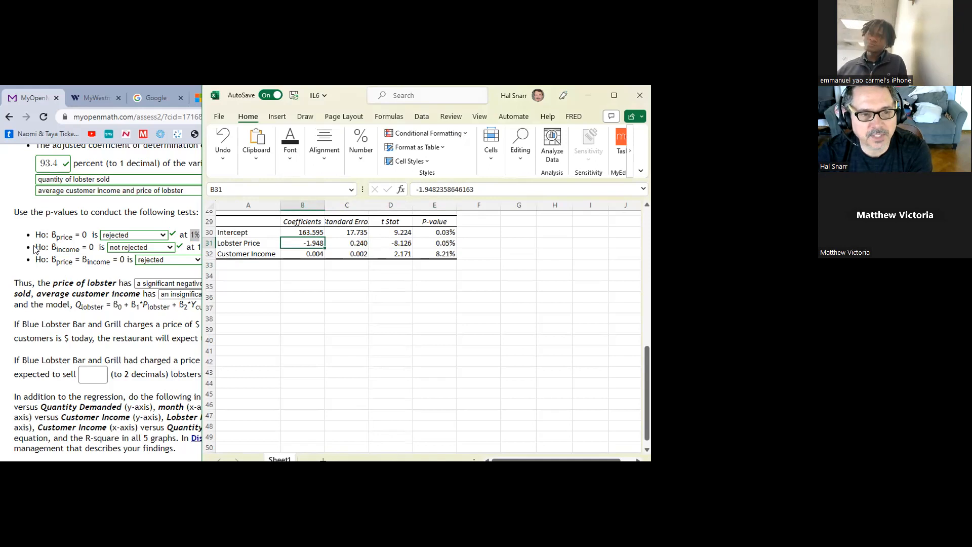
- Compare the Customer Income P-value in E32 with the 1% significance level of the Ho: βincome = 0 test
{"action": "left_click_drag", "start_coordinate": [35, 249], "coordinate": [93, 246]}
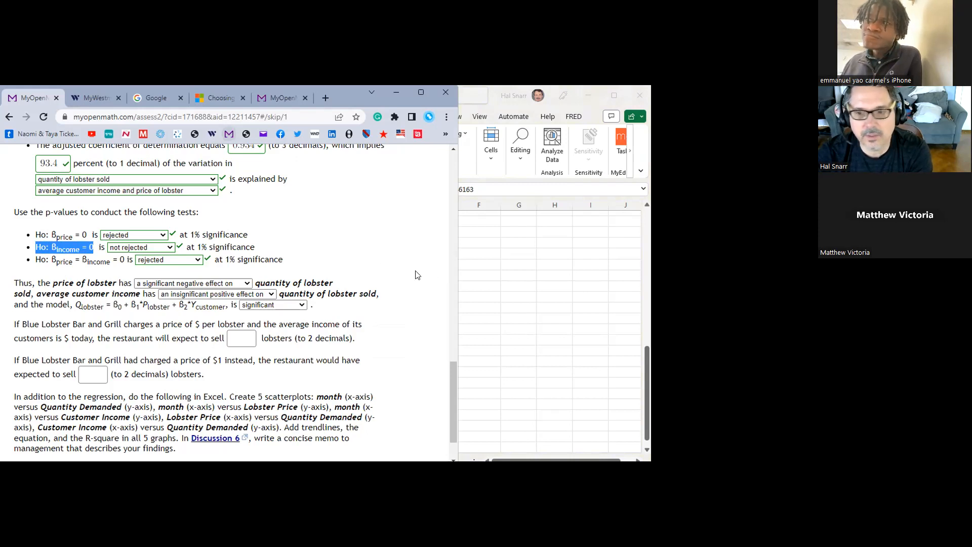
{"action": "left_click", "coordinate": [518, 279]}
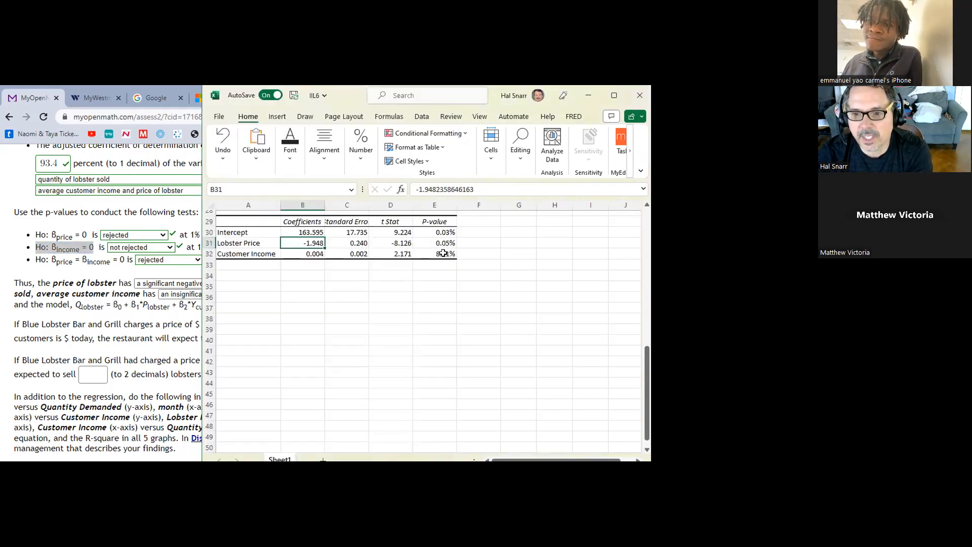
{"action": "left_click", "coordinate": [444, 253]}
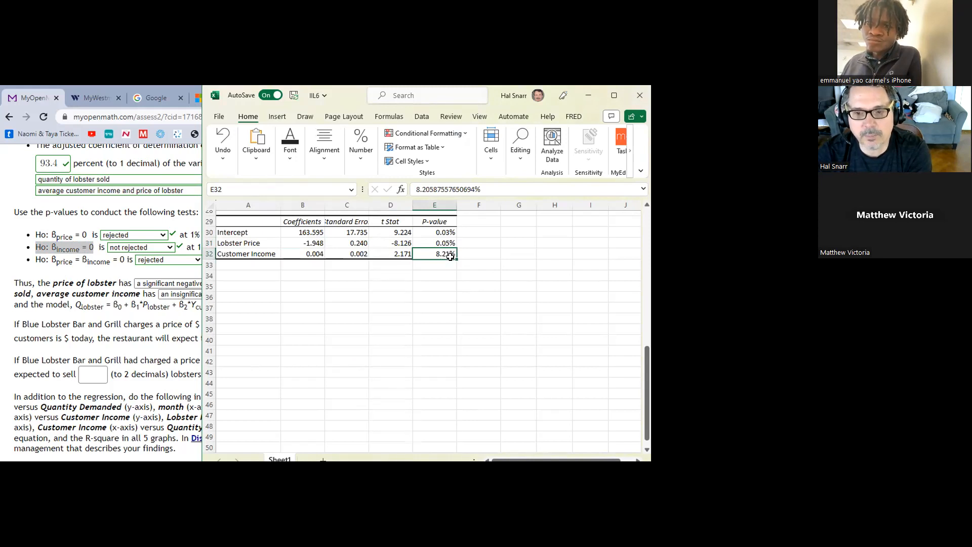
{"action": "left_click", "coordinate": [198, 245]}
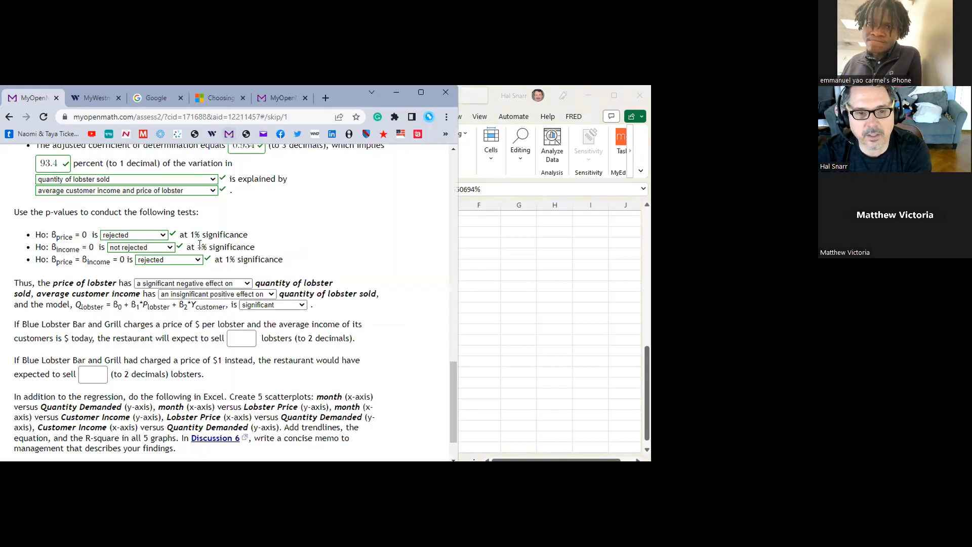
{"action": "left_click_drag", "start_coordinate": [197, 246], "coordinate": [262, 248]}
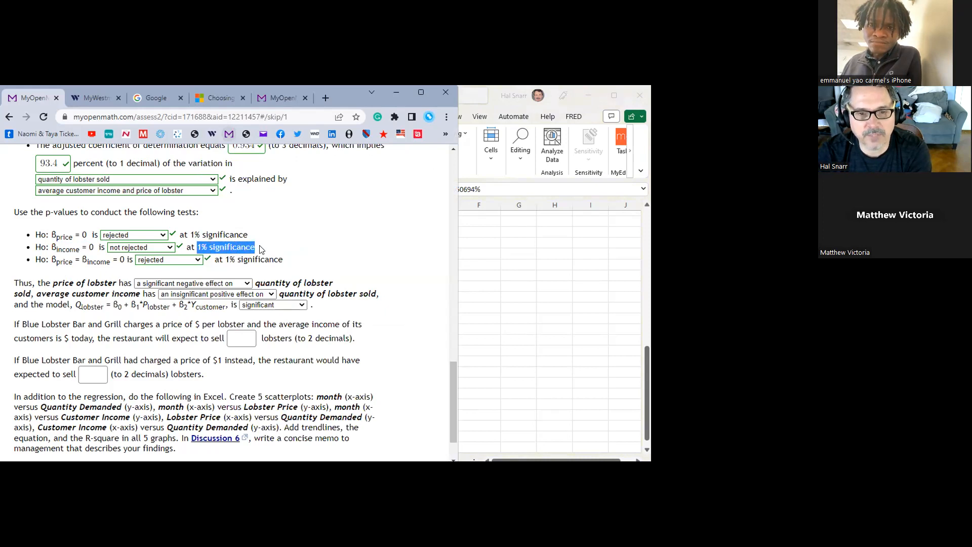
{"action": "left_click", "coordinate": [512, 266]}
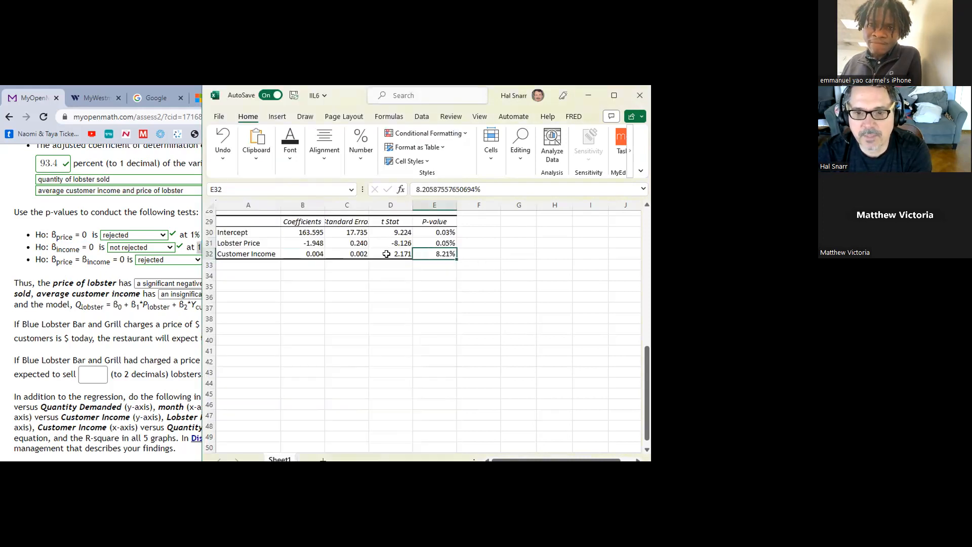
- Review the Customer Income row's t Stat and coefficient against Ho: βincome = 0, and check the Lobster Price coefficient
{"action": "left_click", "coordinate": [395, 253]}
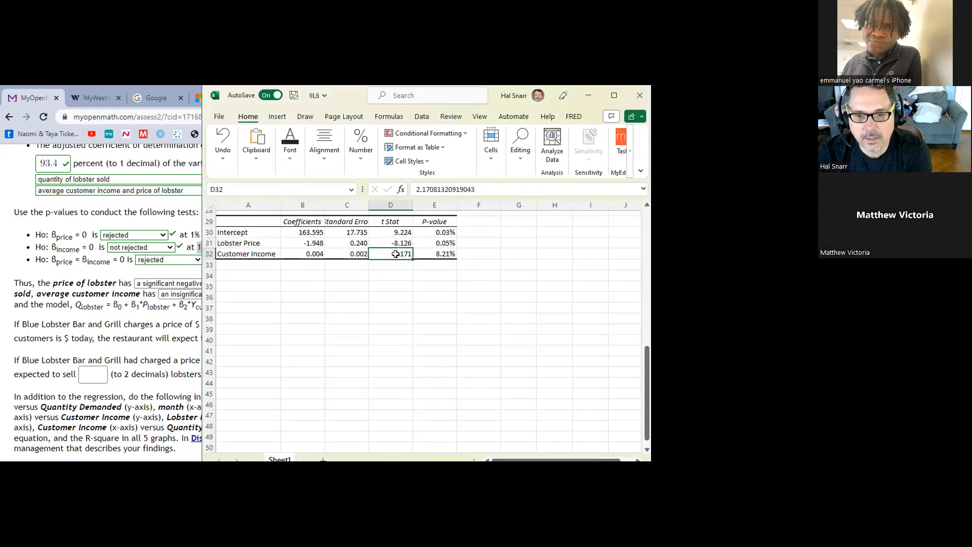
{"action": "left_click", "coordinate": [302, 256]}
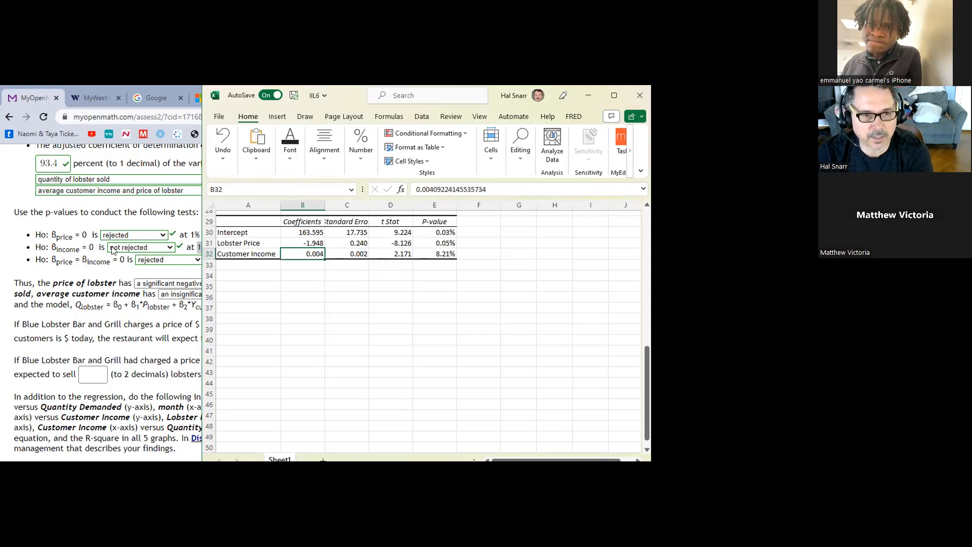
{"action": "left_click_drag", "start_coordinate": [93, 245], "coordinate": [76, 247]}
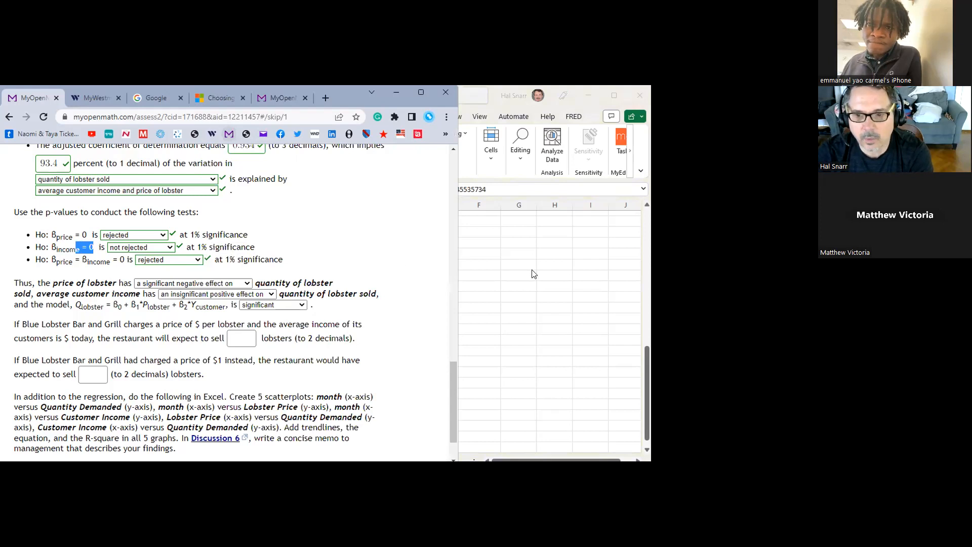
{"action": "key", "text": "alt+Tab"}
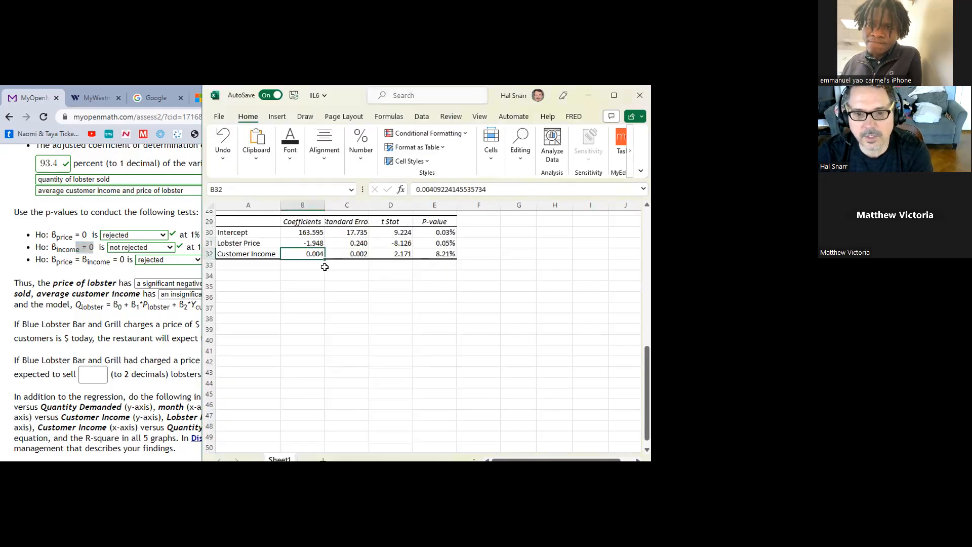
{"action": "left_click", "coordinate": [311, 243]}
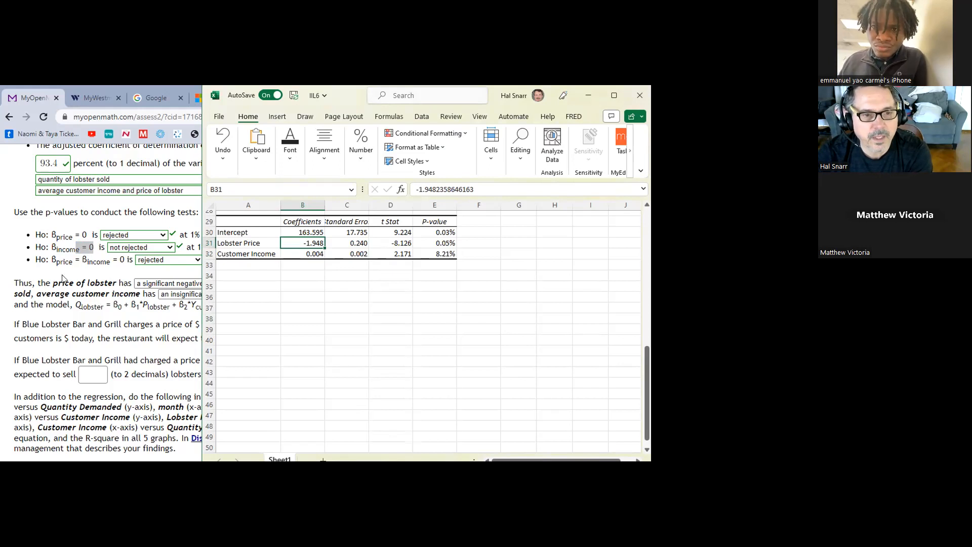
- Examine both coefficients named in the joint hypothesis Ho: βprice = βincome = 0
{"action": "left_click", "coordinate": [52, 257]}
{"action": "left_click_drag", "start_coordinate": [52, 257], "coordinate": [125, 259]}
{"action": "left_click_drag", "start_coordinate": [37, 257], "coordinate": [125, 258]}
{"action": "left_click", "coordinate": [49, 270]}
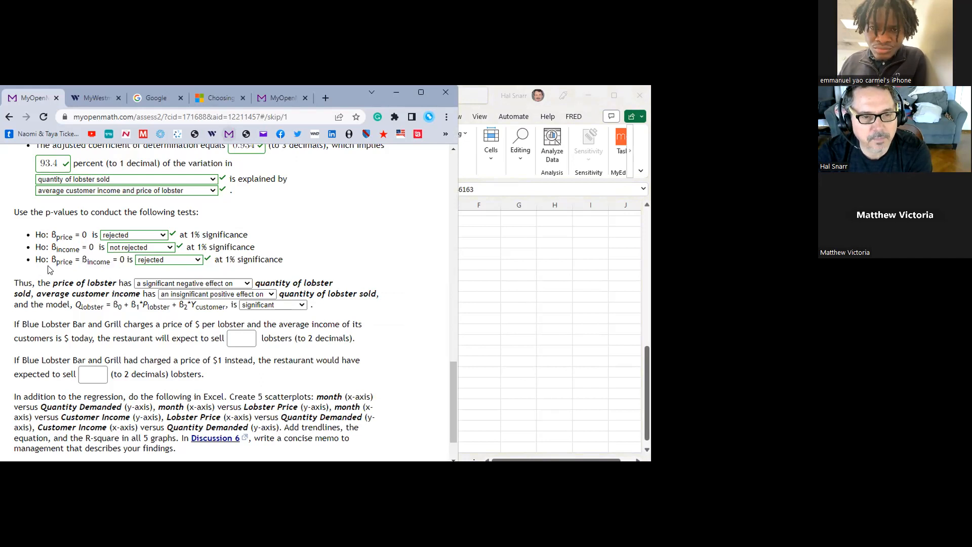
{"action": "left_click_drag", "start_coordinate": [51, 258], "coordinate": [75, 260]}
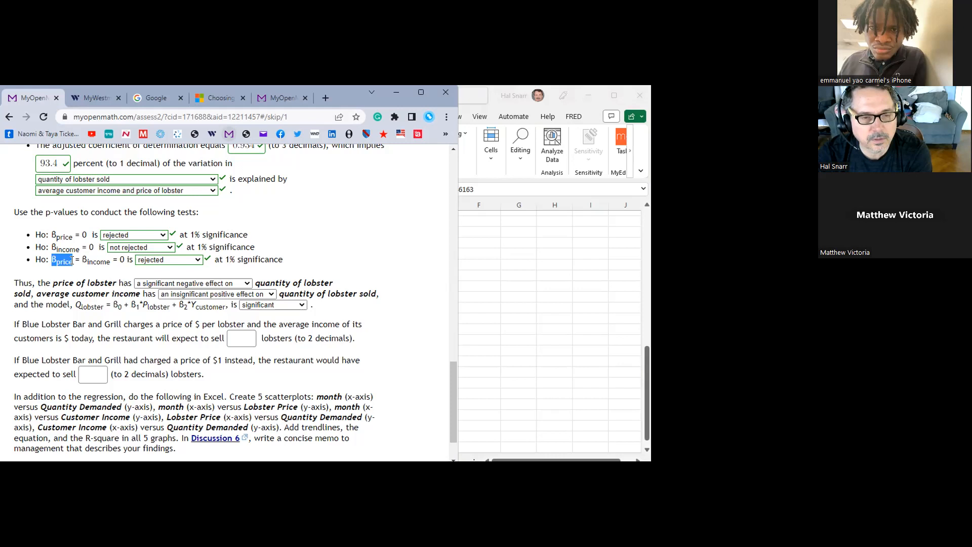
{"action": "left_click_drag", "start_coordinate": [82, 259], "coordinate": [115, 262]}
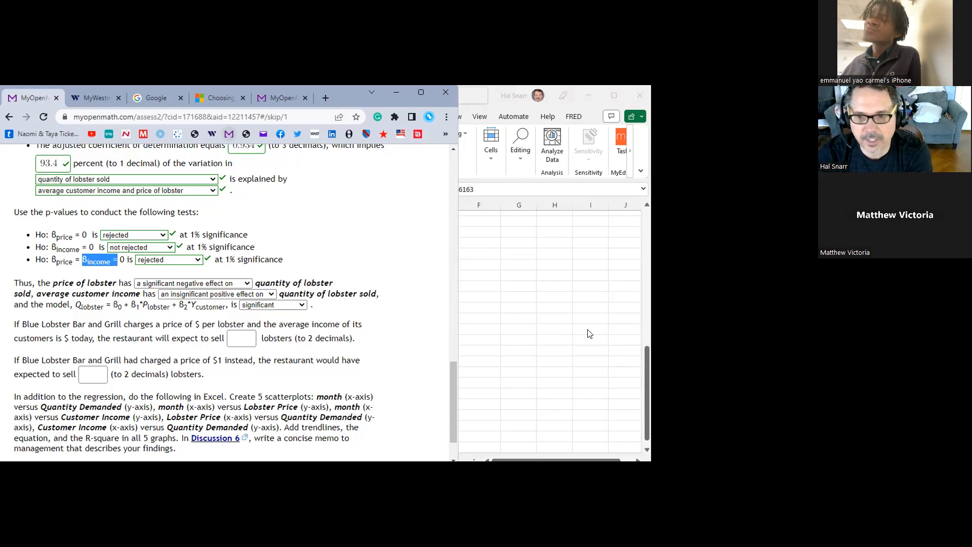
- Compare the ANOVA Regression row's p-value and F-stat with the 1% significance level of the Ho: βprice = βincome = 0 test
{"action": "left_click", "coordinate": [558, 321]}
{"action": "scroll", "coordinate": [559, 320], "scroll_direction": "up", "scroll_amount": 2}
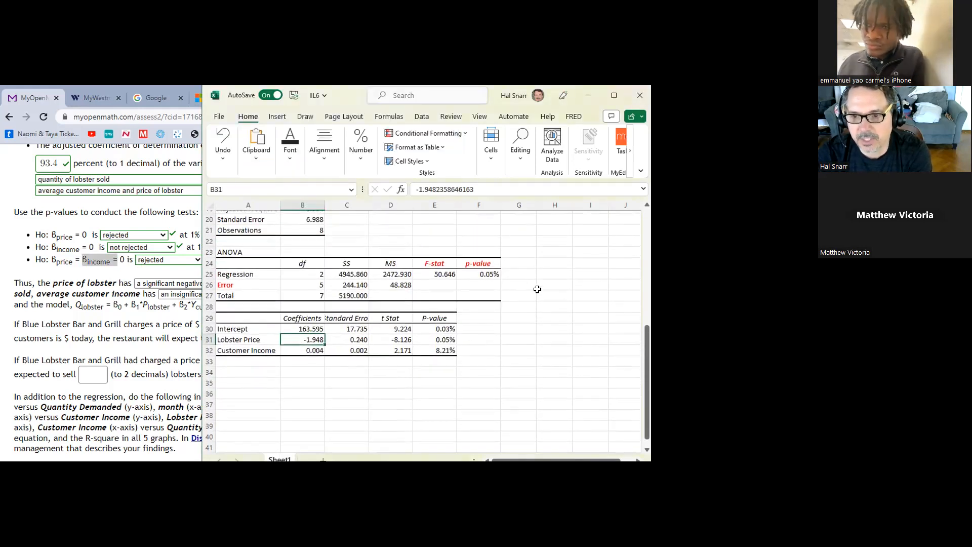
{"action": "left_click", "coordinate": [494, 275]}
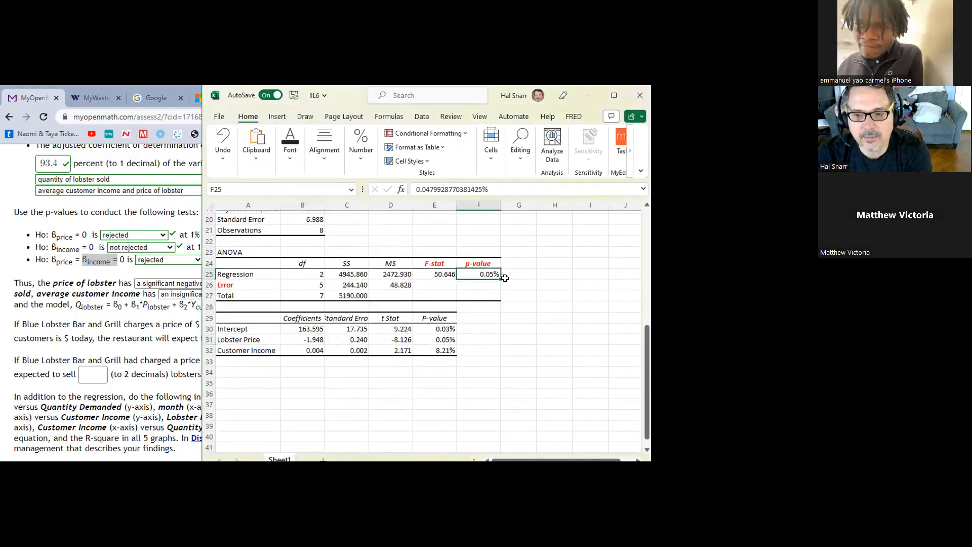
{"action": "left_click", "coordinate": [167, 274]}
{"action": "left_click_drag", "start_coordinate": [225, 260], "coordinate": [289, 264]}
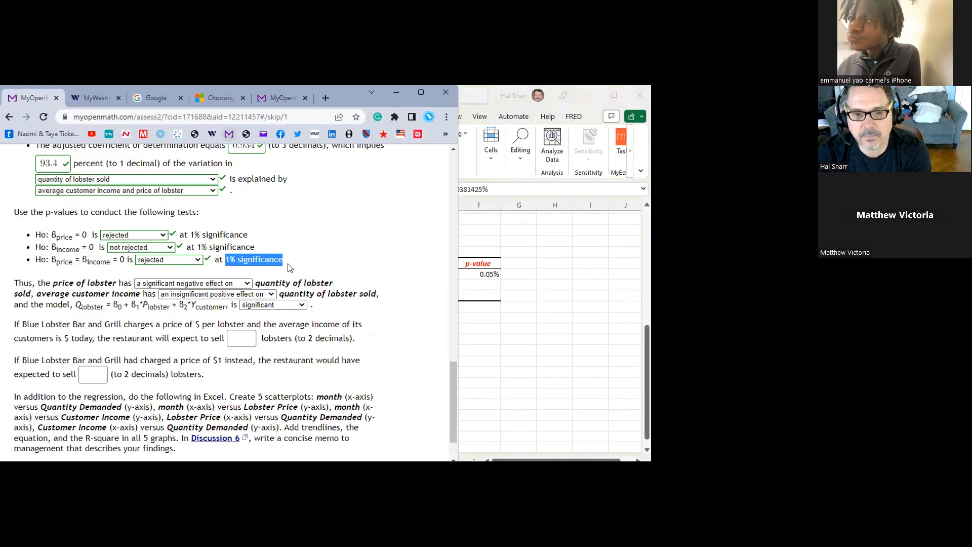
{"action": "left_click", "coordinate": [527, 297]}
{"action": "left_click", "coordinate": [438, 273]}
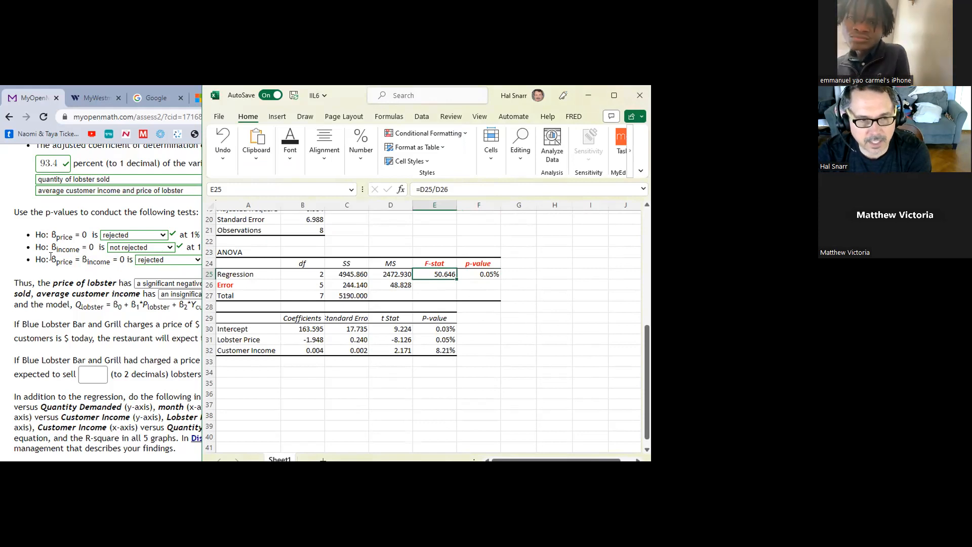
{"action": "left_click_drag", "start_coordinate": [51, 260], "coordinate": [110, 261]}
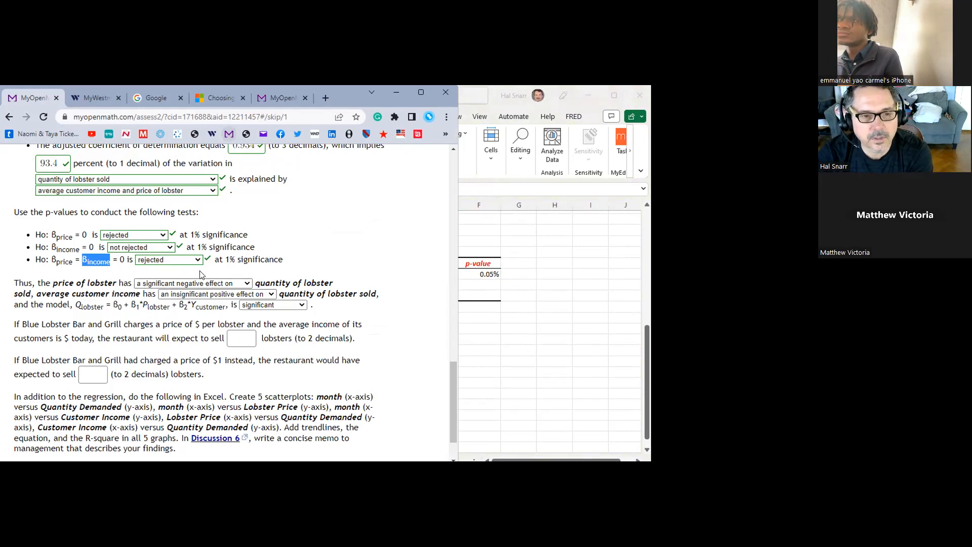
- Check the price of lobster effect answer against the Ho: βprice = 0 test and the Lobster Price row's coefficient and P-value
{"action": "left_click_drag", "start_coordinate": [55, 235], "coordinate": [251, 233]}
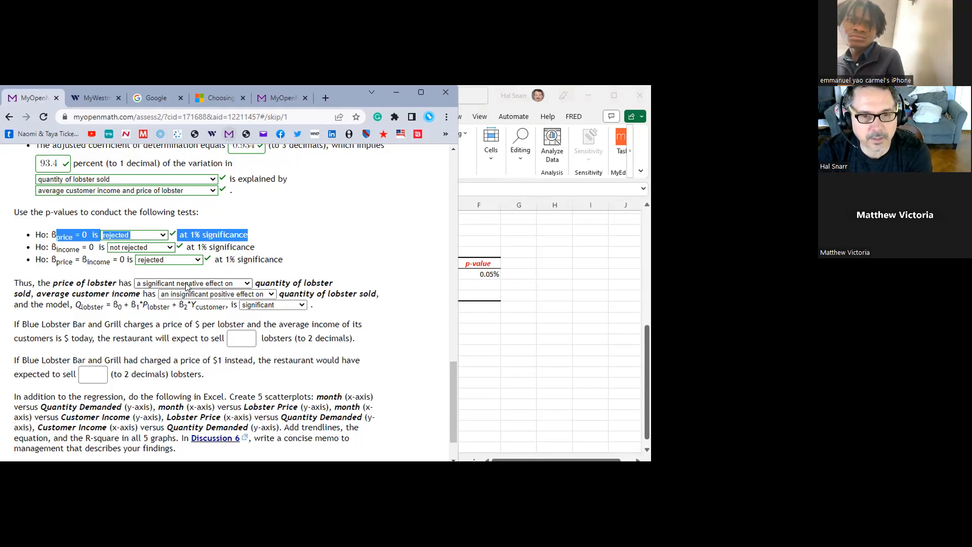
{"action": "left_click", "coordinate": [645, 314]}
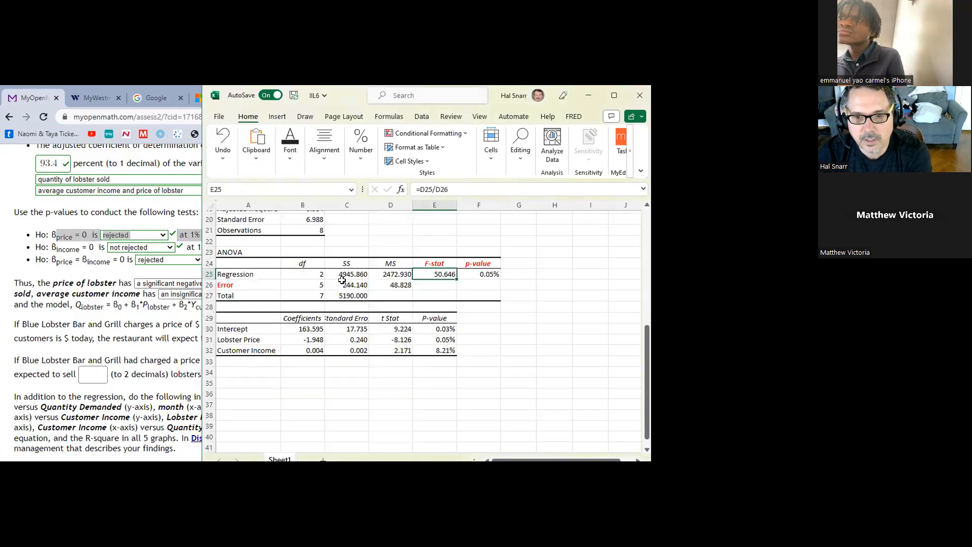
{"action": "left_click", "coordinate": [312, 341]}
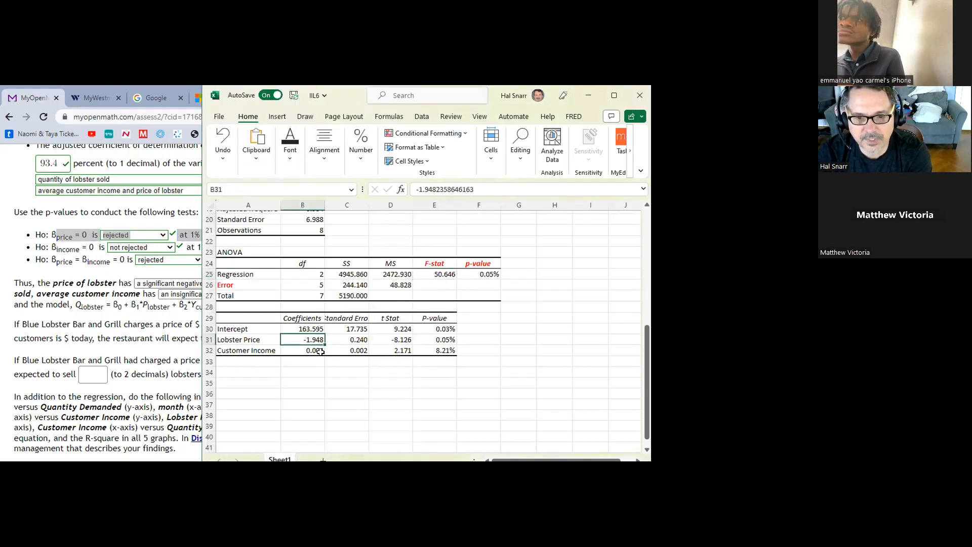
{"action": "left_click", "coordinate": [450, 340]}
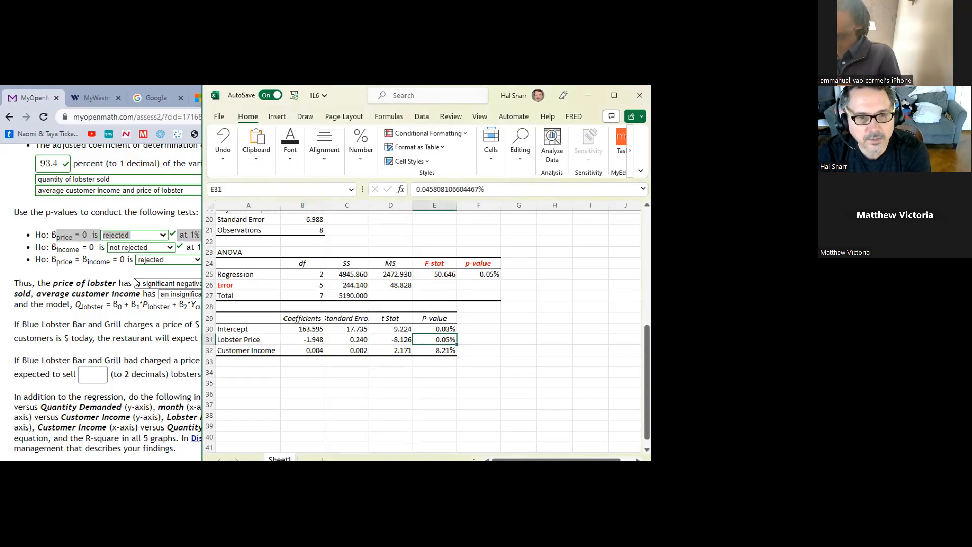
{"action": "left_click", "coordinate": [152, 283]}
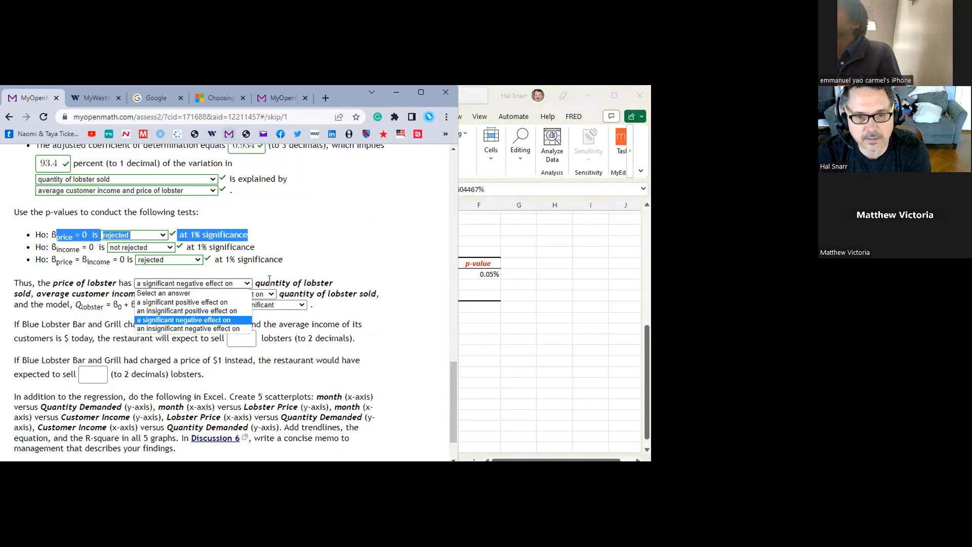
{"action": "left_click", "coordinate": [269, 280]}
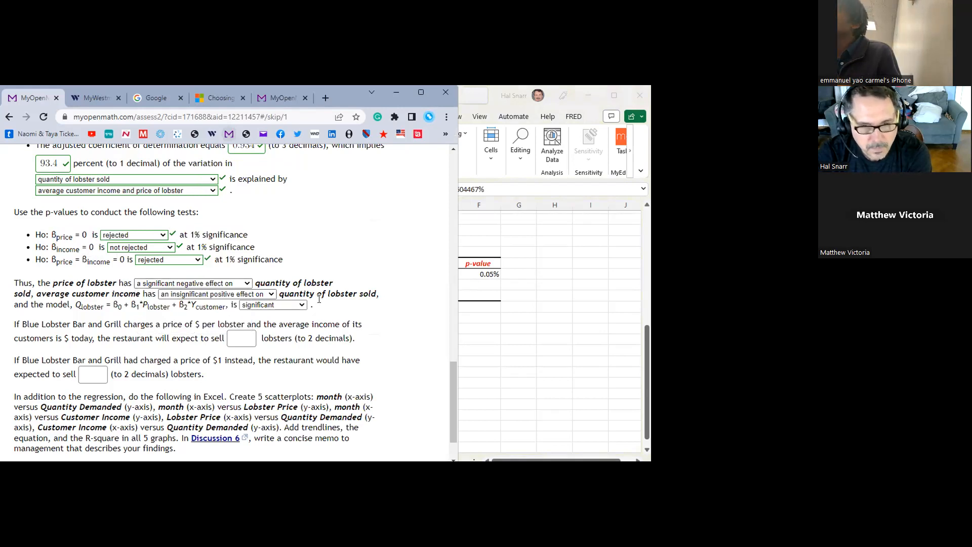
- Check the average customer income effect answer against the Customer Income row's coefficient and P-value
{"action": "left_click", "coordinate": [497, 336]}
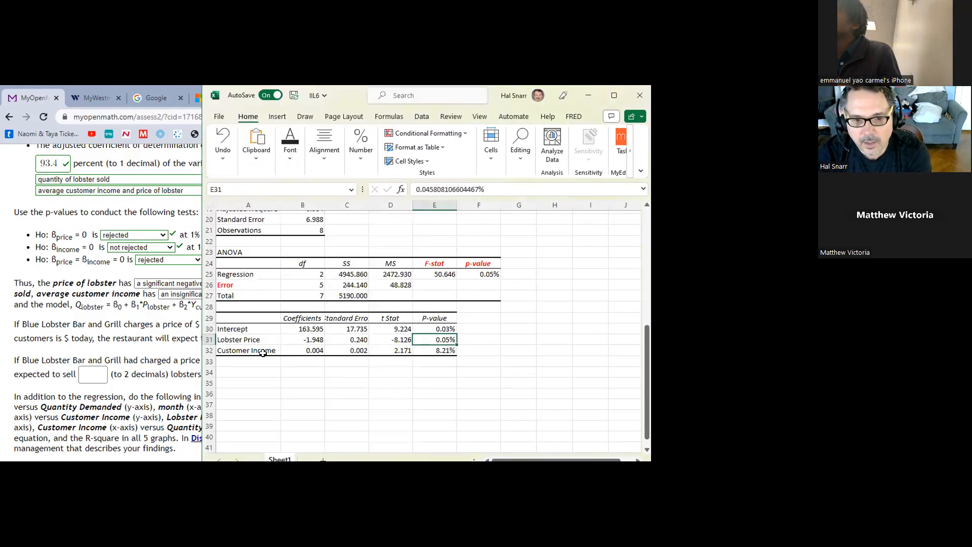
{"action": "left_click", "coordinate": [307, 351]}
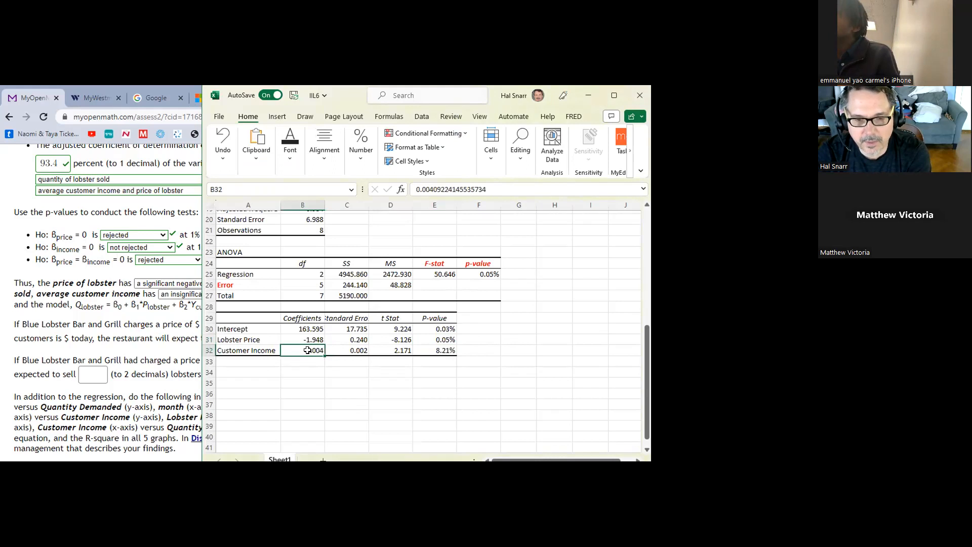
{"action": "left_click", "coordinate": [437, 348]}
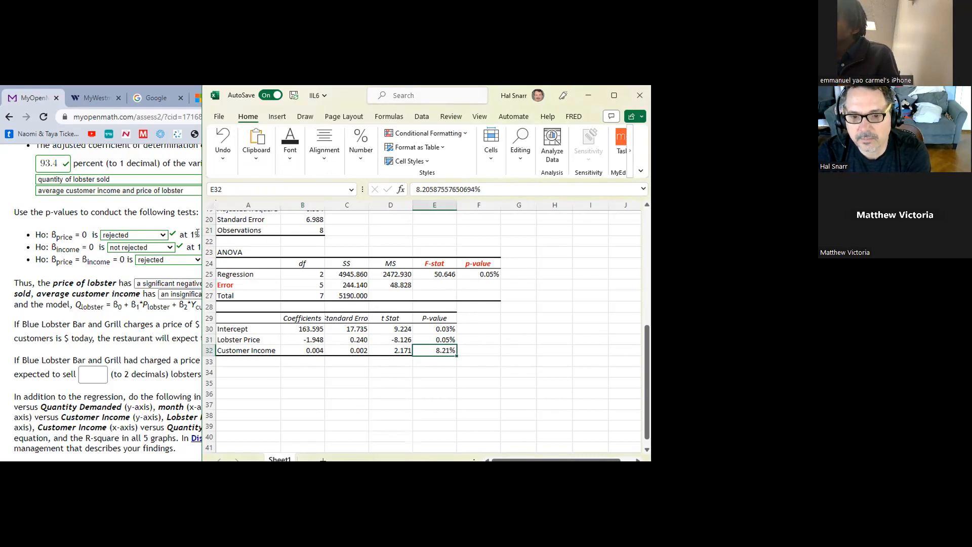
{"action": "left_click", "coordinate": [313, 355]}
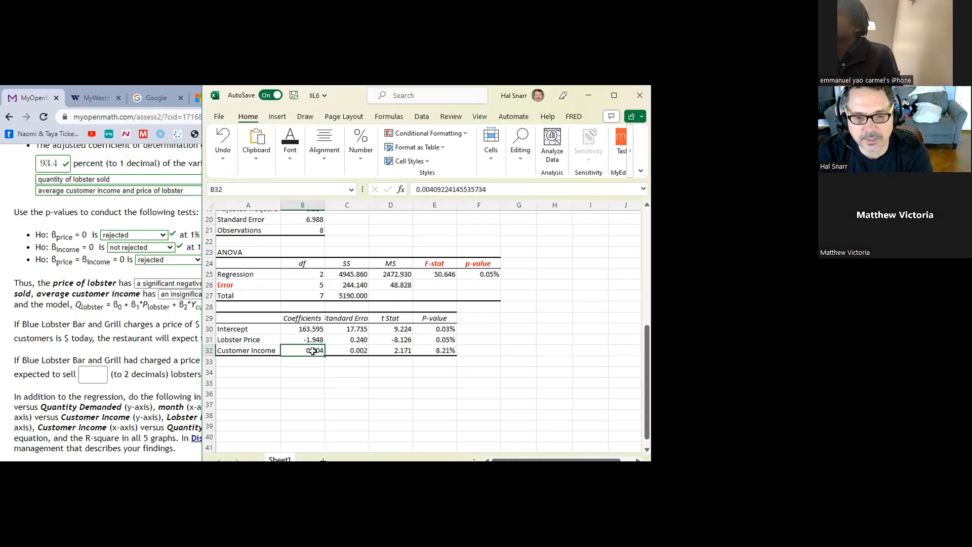
{"action": "left_click", "coordinate": [163, 320]}
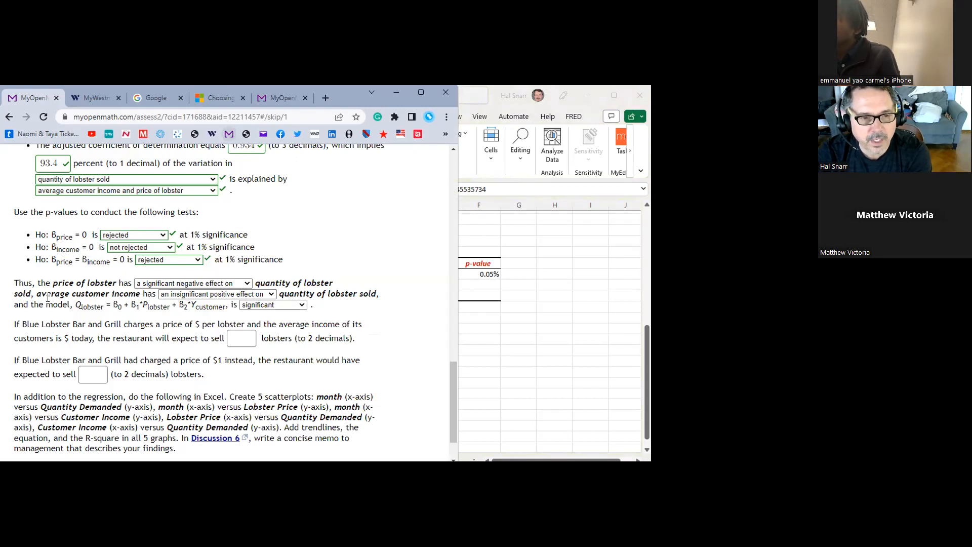
- Review the Qlobster model equation and its significance answer against the joint hypothesis test
{"action": "left_click_drag", "start_coordinate": [75, 303], "coordinate": [141, 304]}
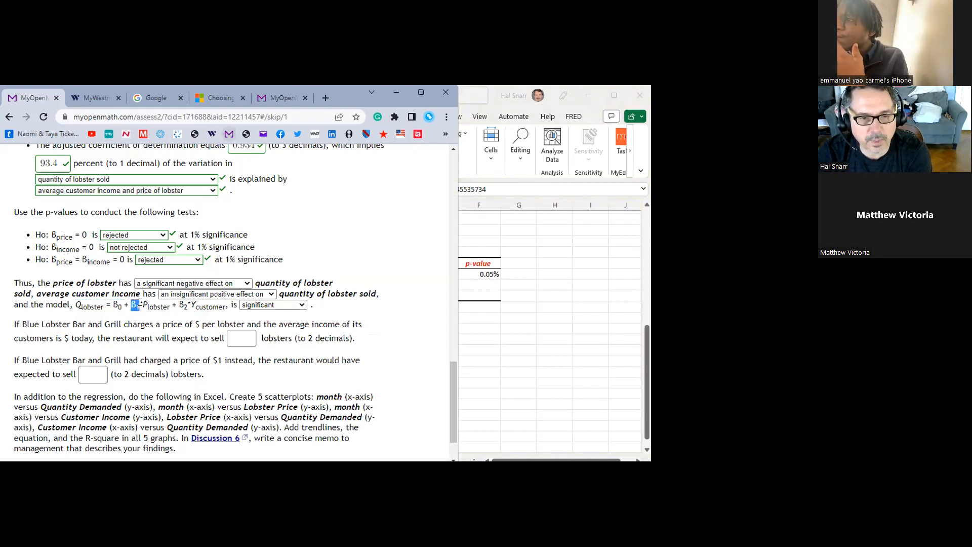
{"action": "left_click_drag", "start_coordinate": [141, 303], "coordinate": [75, 305]}
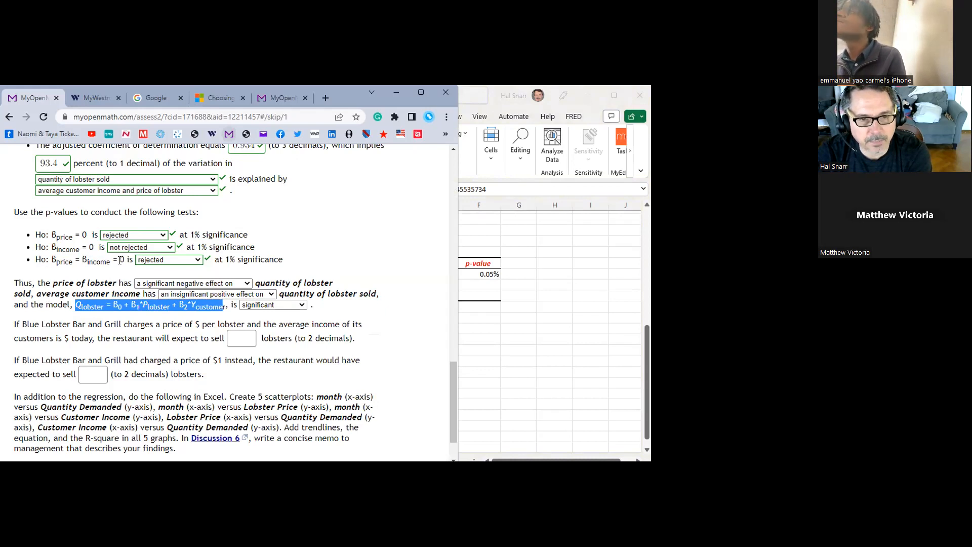
{"action": "left_click", "coordinate": [254, 306]}
{"action": "left_click", "coordinate": [254, 307]}
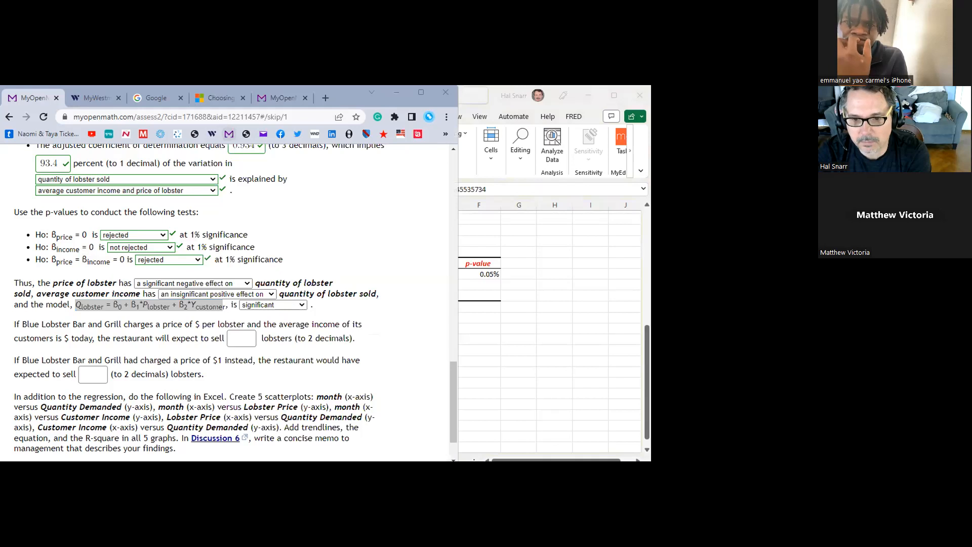
- Reload the assessment page and resume Interactive Individualized Lecture 06 at the lobster sales prediction questions
{"action": "left_click", "coordinate": [44, 117]}
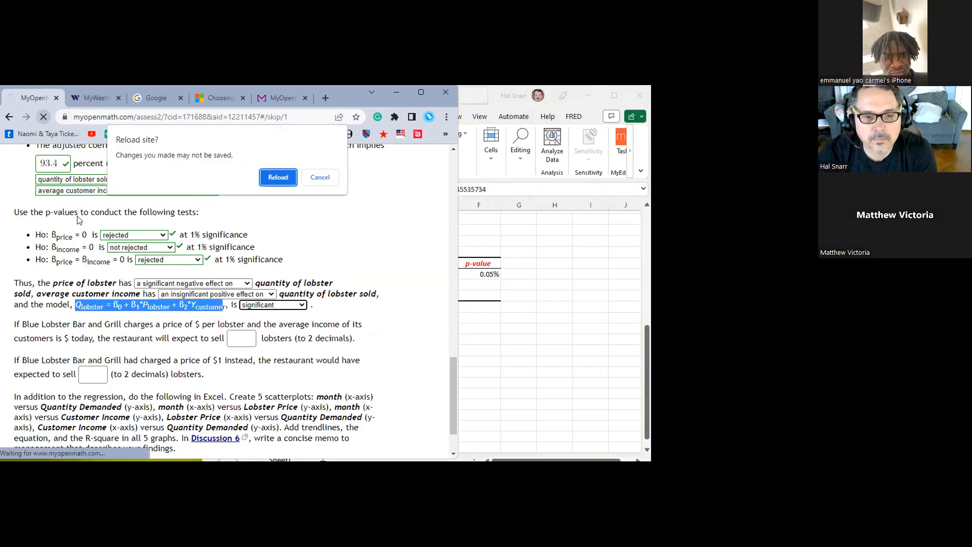
{"action": "left_click", "coordinate": [270, 177]}
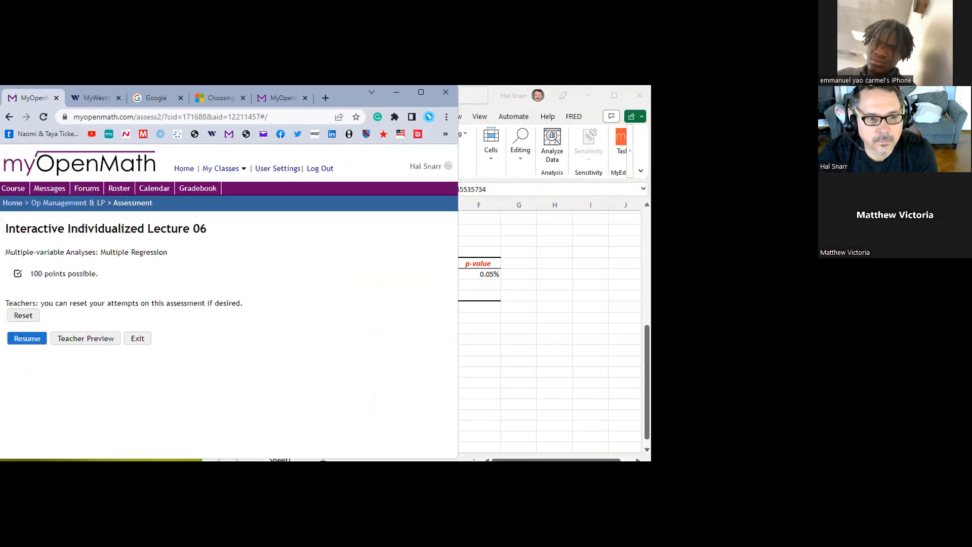
{"action": "left_click", "coordinate": [19, 342]}
{"action": "scroll", "coordinate": [176, 351], "scroll_direction": "down", "scroll_amount": 5}
{"action": "scroll", "coordinate": [176, 352], "scroll_direction": "down", "scroll_amount": 10}
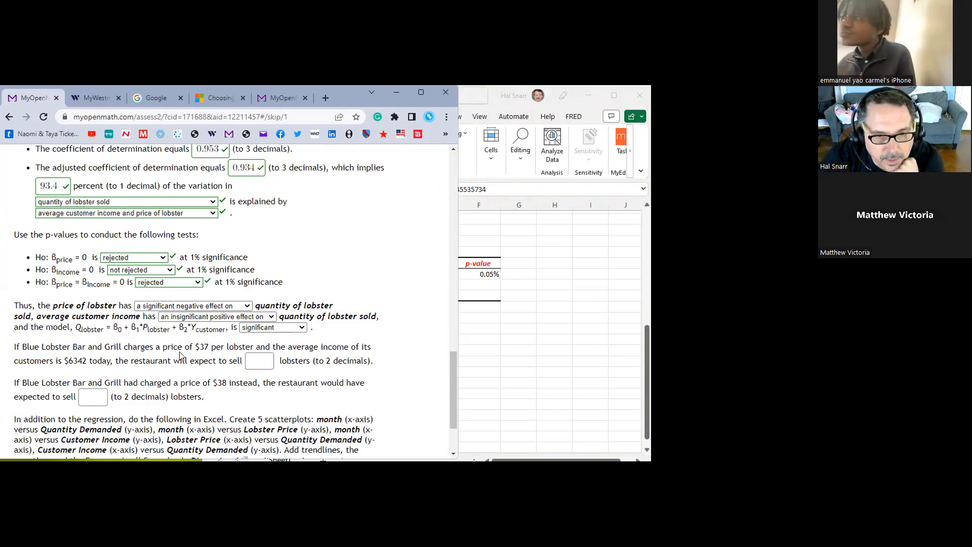
- Compare the price and average income given in the first sales prediction question with the computed means of lobster price and customer income
{"action": "left_click_drag", "start_coordinate": [199, 347], "coordinate": [204, 347]}
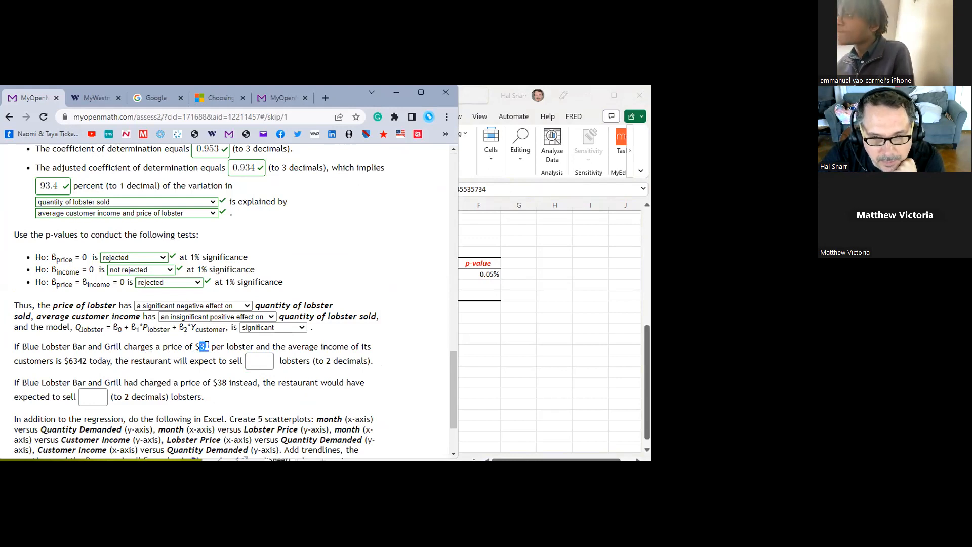
{"action": "left_click_drag", "start_coordinate": [205, 346], "coordinate": [209, 347]}
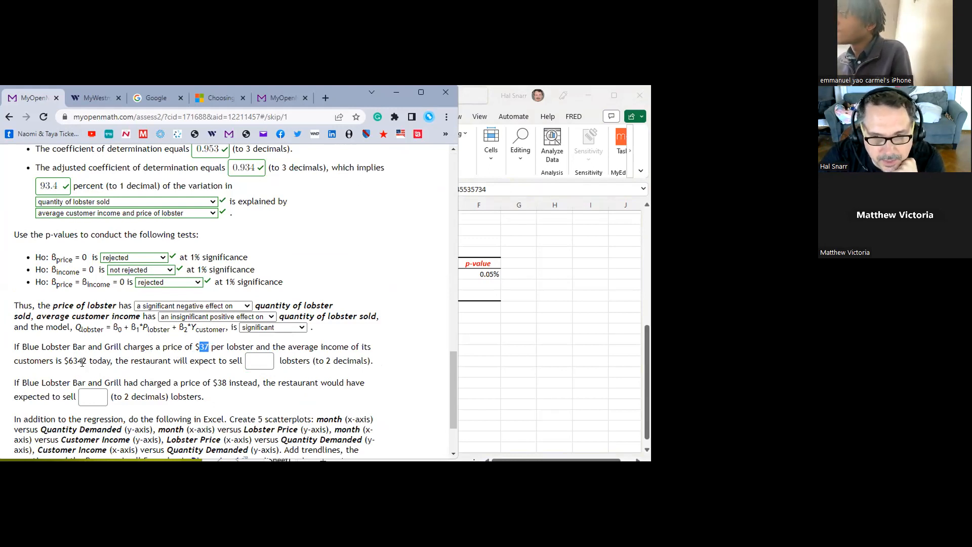
{"action": "left_click_drag", "start_coordinate": [68, 361], "coordinate": [86, 364]}
{"action": "left_click", "coordinate": [173, 360]}
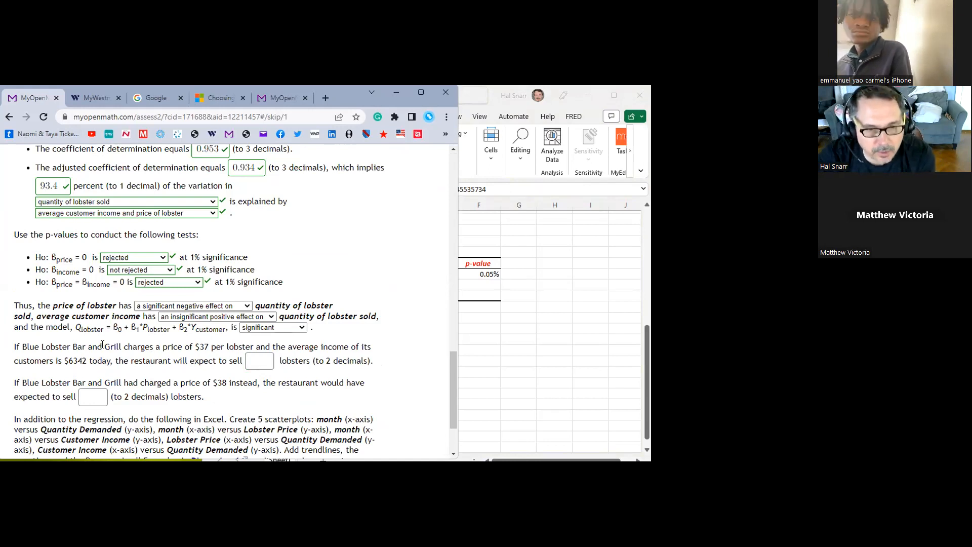
{"action": "left_click_drag", "start_coordinate": [202, 345], "coordinate": [211, 347]}
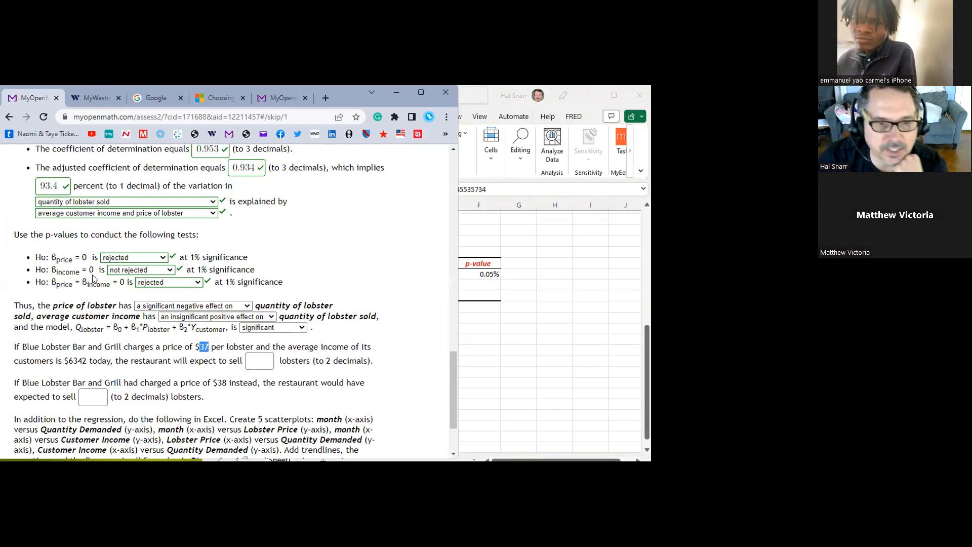
{"action": "scroll", "coordinate": [94, 279], "scroll_direction": "up", "scroll_amount": 6}
{"action": "scroll", "coordinate": [95, 279], "scroll_direction": "up", "scroll_amount": 3}
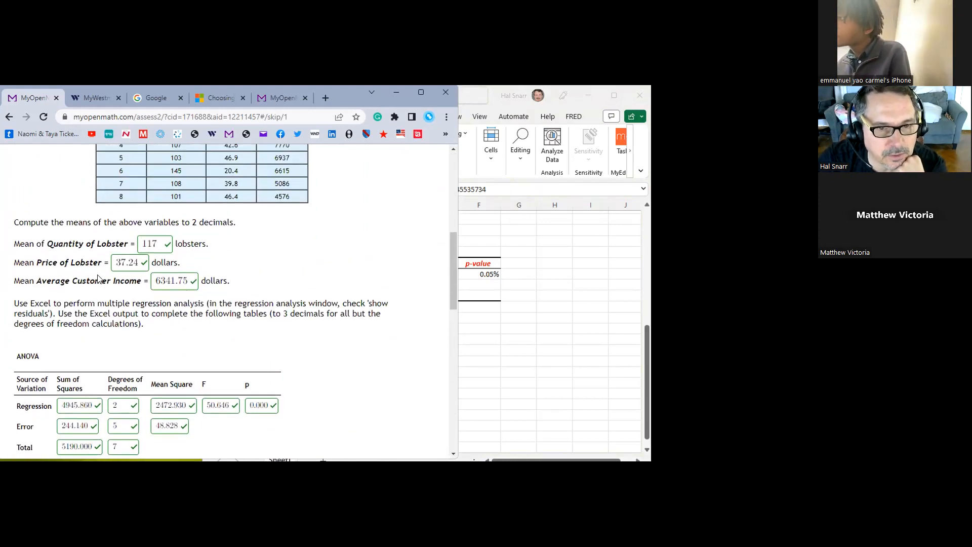
- Recheck the computed mean lobster price and mean customer income against the $37 price and $6342 income in the first prediction question
{"action": "left_click_drag", "start_coordinate": [139, 260], "coordinate": [112, 261]}
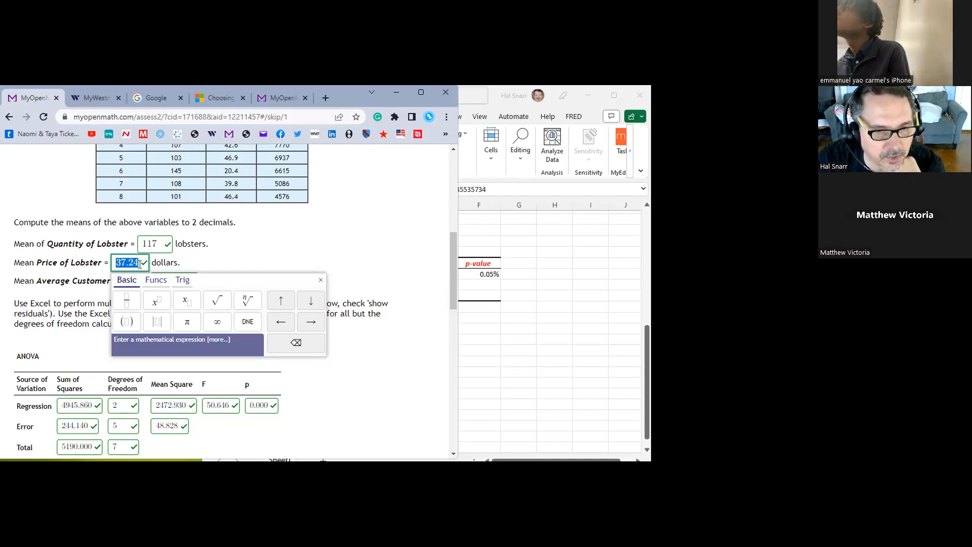
{"action": "scroll", "coordinate": [140, 264], "scroll_direction": "down", "scroll_amount": 15}
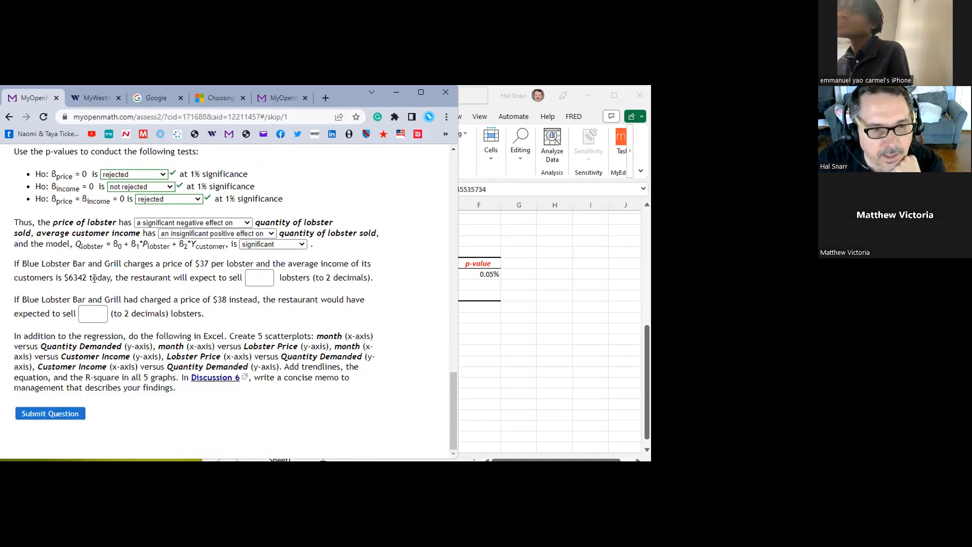
{"action": "left_click_drag", "start_coordinate": [69, 277], "coordinate": [85, 278]}
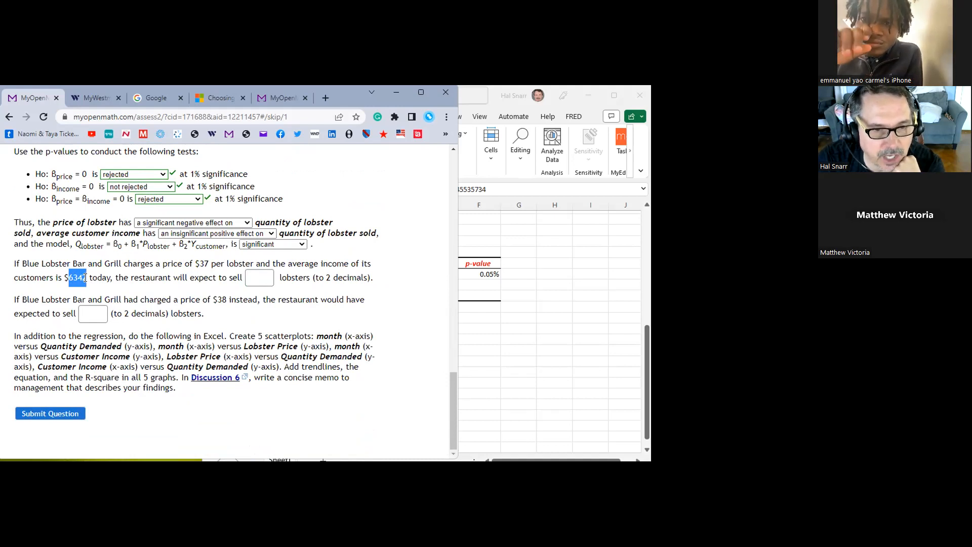
{"action": "scroll", "coordinate": [135, 275], "scroll_direction": "up", "scroll_amount": 15}
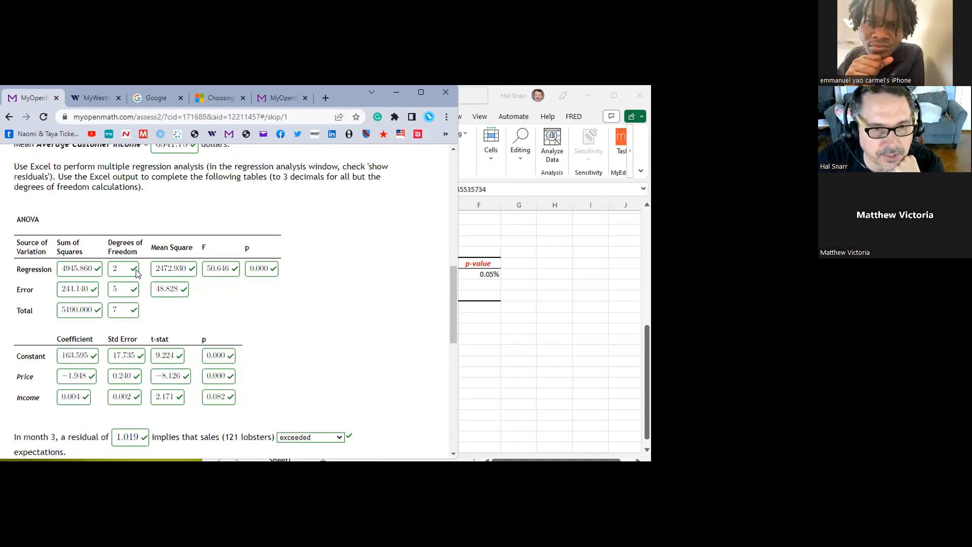
{"action": "left_click_drag", "start_coordinate": [186, 304], "coordinate": [155, 305]}
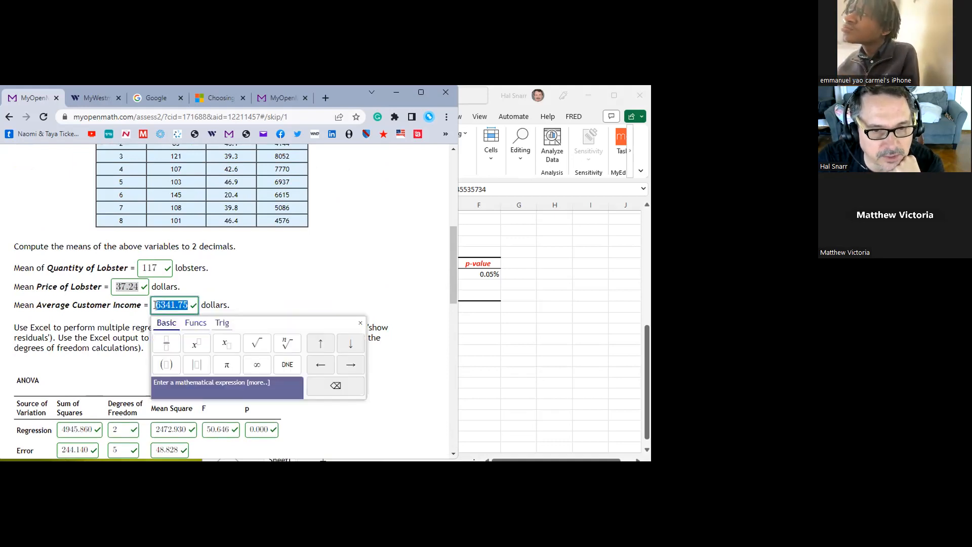
{"action": "scroll", "coordinate": [157, 294], "scroll_direction": "down", "scroll_amount": 15}
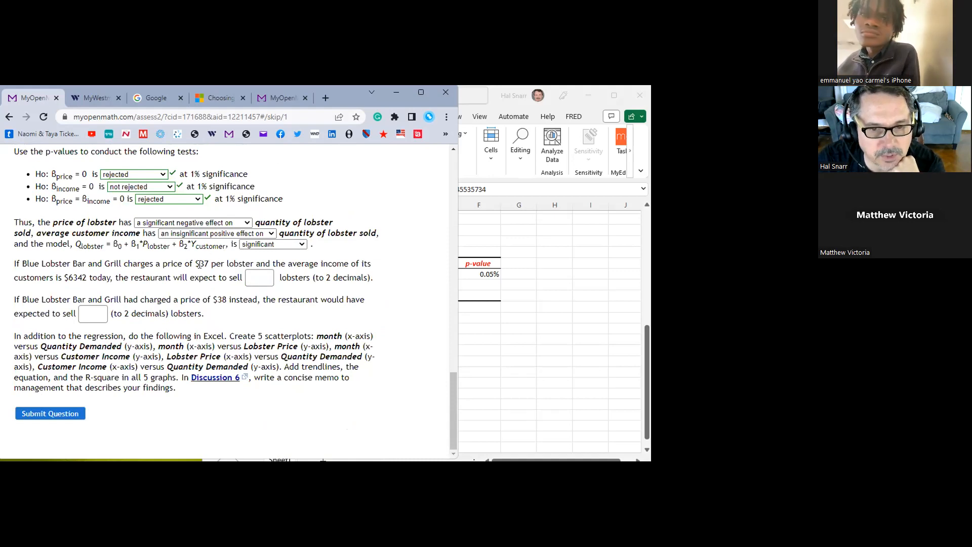
{"action": "left_click_drag", "start_coordinate": [198, 263], "coordinate": [207, 263]}
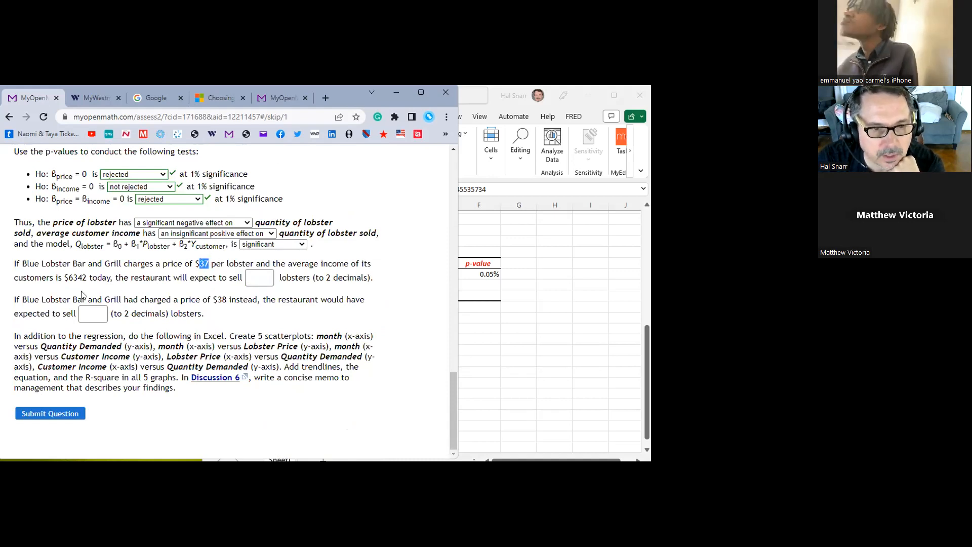
{"action": "left_click_drag", "start_coordinate": [68, 278], "coordinate": [88, 279]}
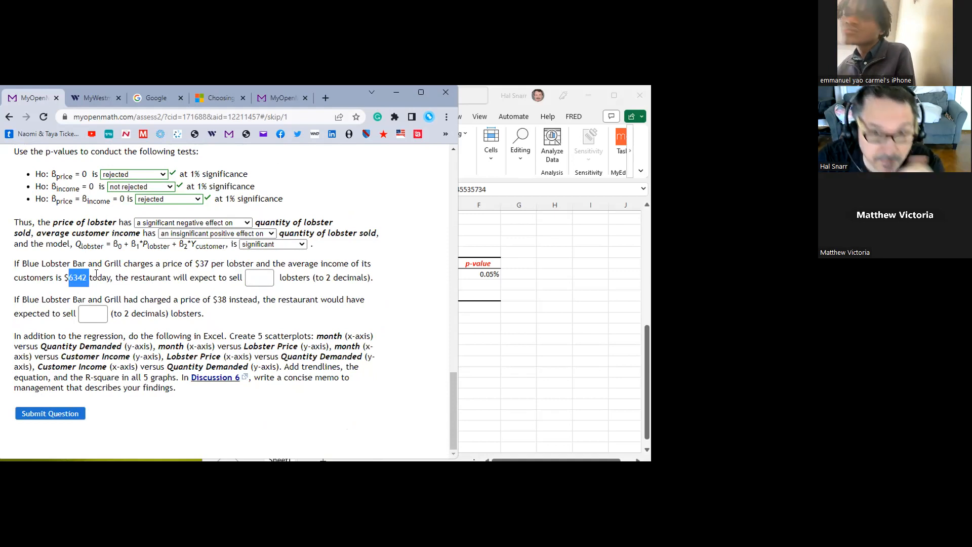
- In the Excel regression output, label F29 "avg" beside the coefficient table and enter 37 in the Lobster Price row
{"action": "left_click", "coordinate": [569, 322]}
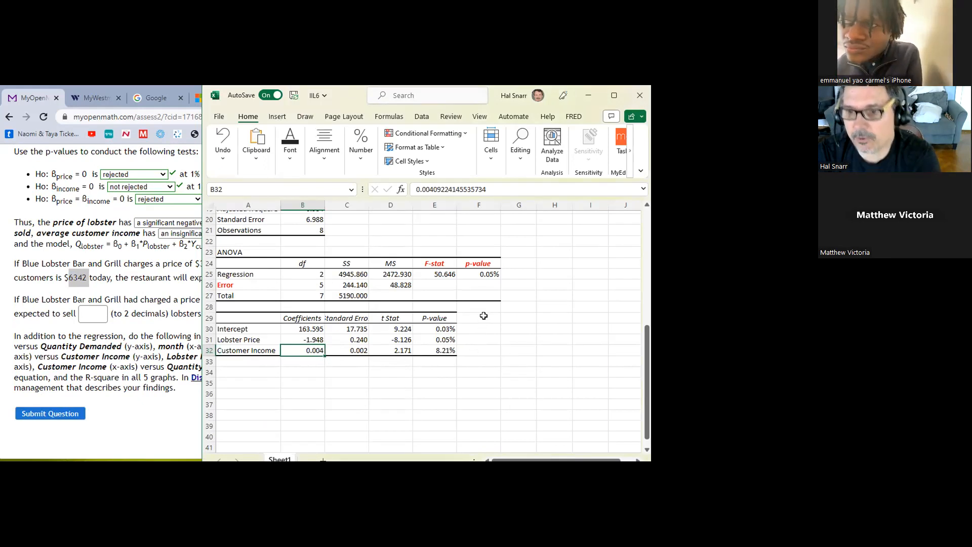
{"action": "left_click", "coordinate": [484, 318]}
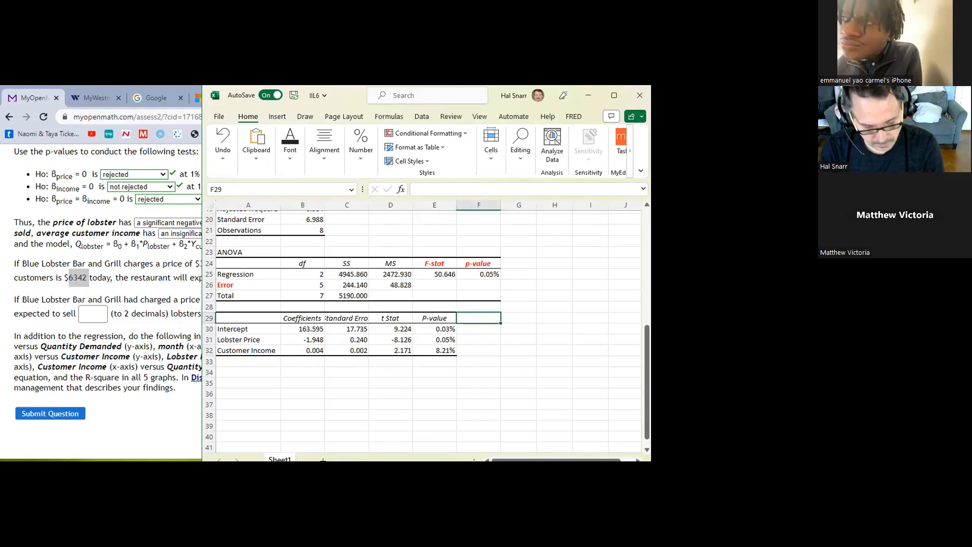
{"action": "type", "text": "avg"}
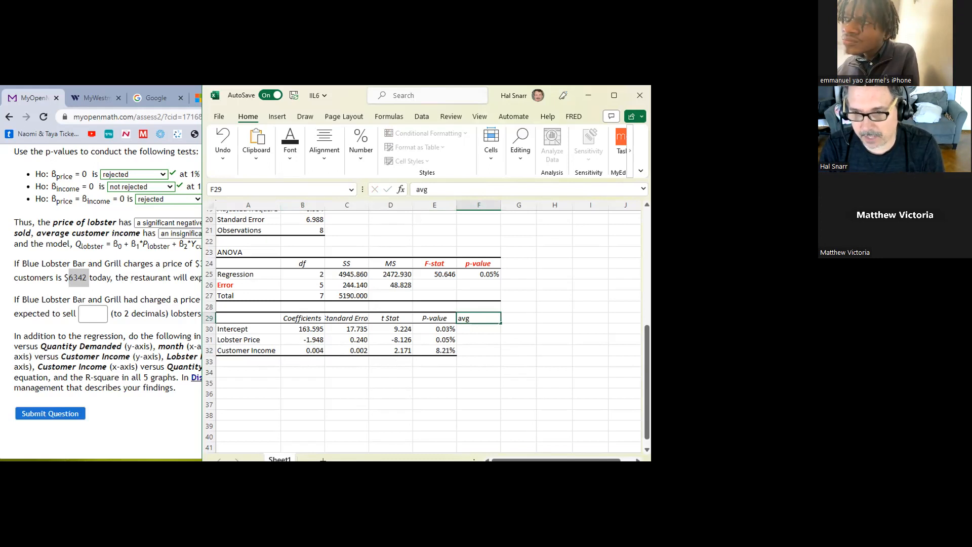
{"action": "key", "text": "Return"}
{"action": "key", "text": "Return"}
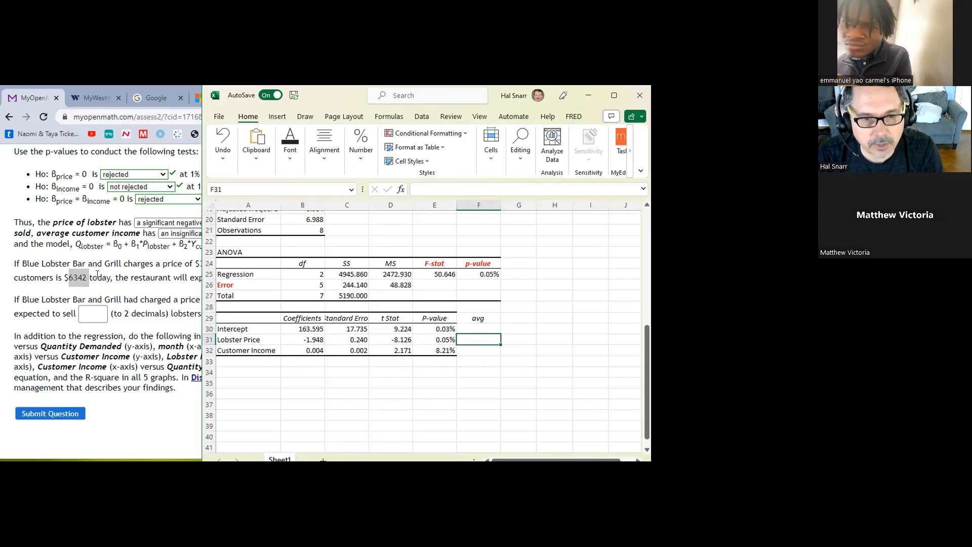
{"action": "left_click", "coordinate": [194, 273]}
{"action": "left_click", "coordinate": [600, 384]}
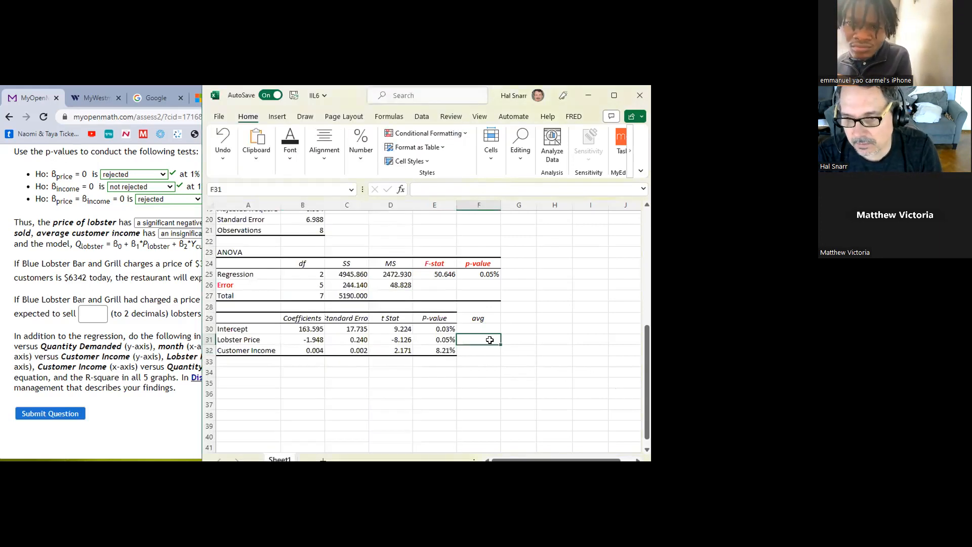
{"action": "type", "text": "37"}
{"action": "key", "text": "Return"}
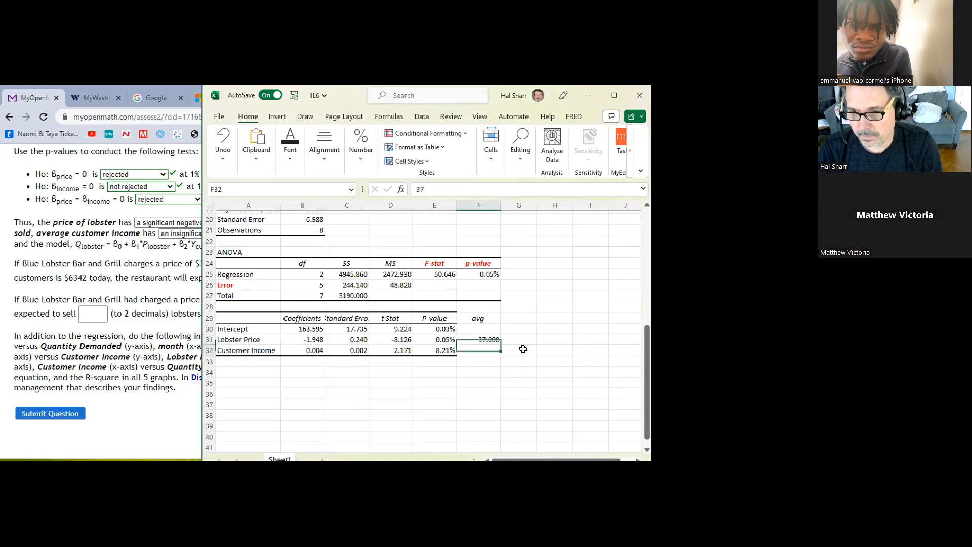
- Center the avg column cells F29:F32 and format them as numbers with no decimal places
{"action": "left_click_drag", "start_coordinate": [478, 319], "coordinate": [473, 349]}
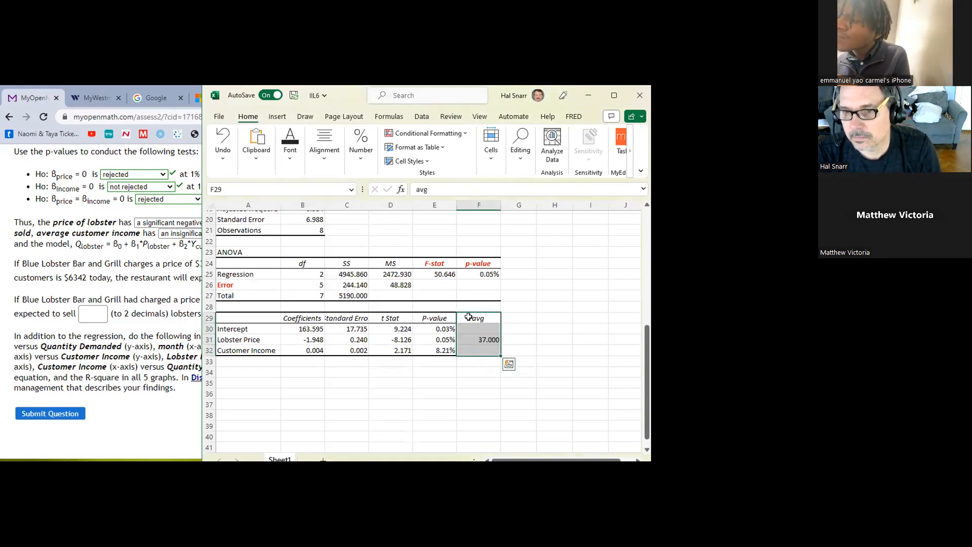
{"action": "left_click", "coordinate": [325, 147]}
{"action": "left_click", "coordinate": [329, 205]}
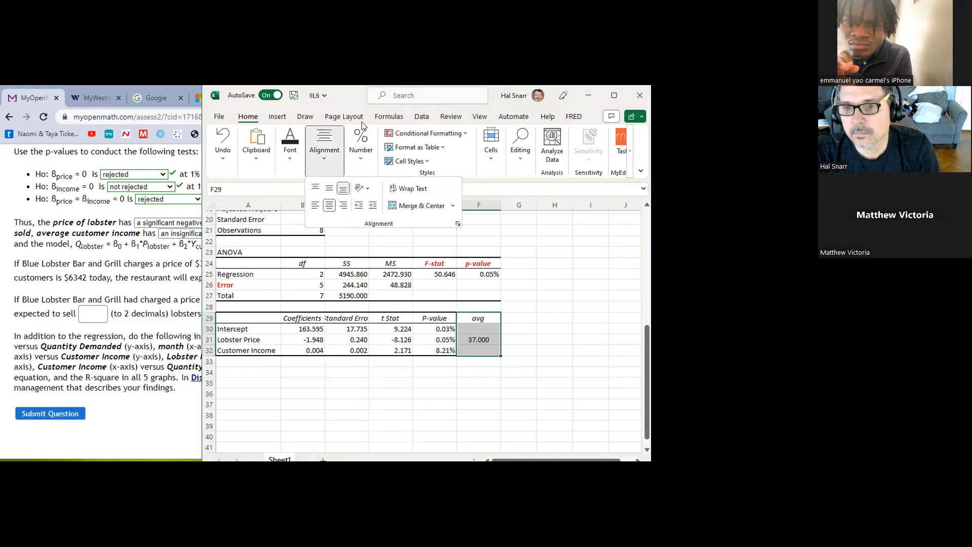
{"action": "left_click", "coordinate": [366, 151]}
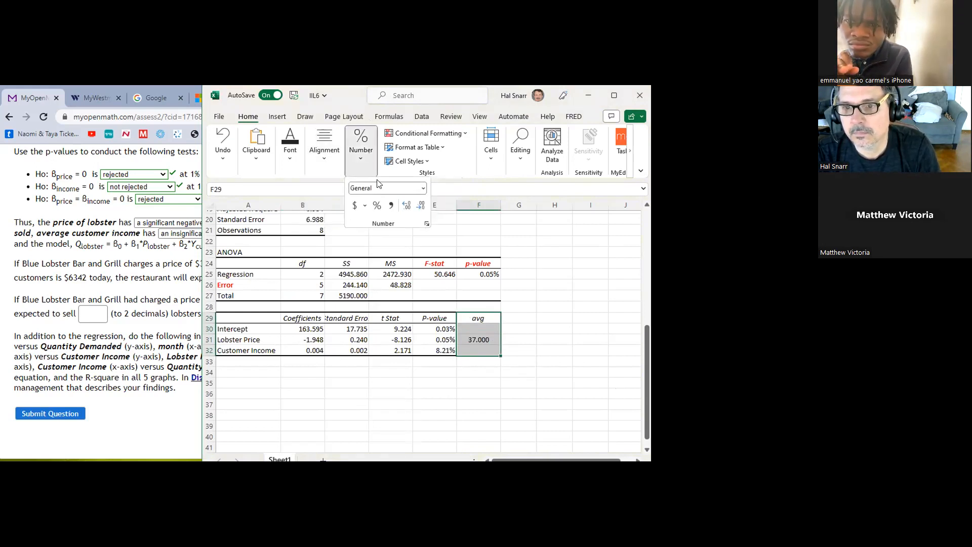
{"action": "left_click", "coordinate": [422, 189]}
{"action": "left_click", "coordinate": [394, 234]}
{"action": "left_click", "coordinate": [422, 206]}
{"action": "left_click", "coordinate": [422, 206]}
{"action": "left_click", "coordinate": [506, 363]}
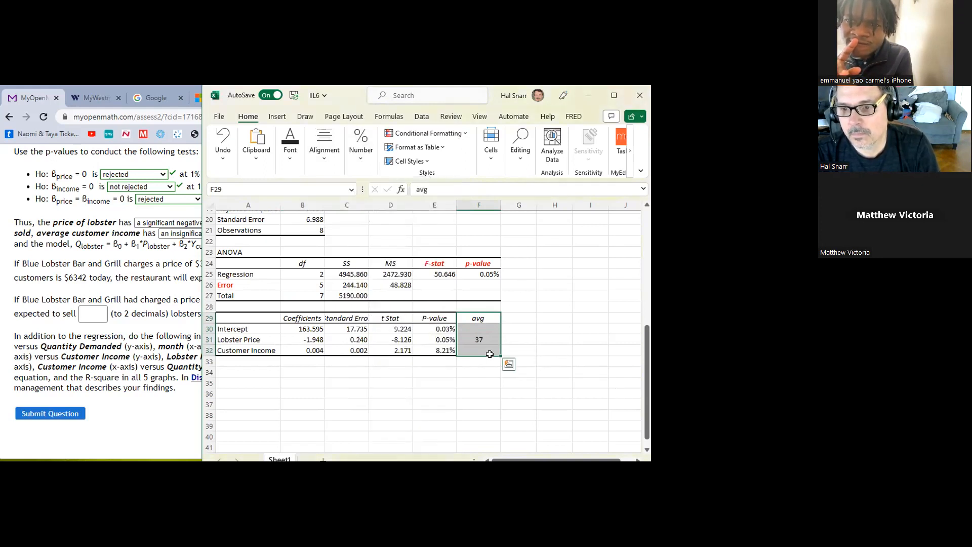
{"action": "left_click", "coordinate": [490, 351]}
- Format the avg column cells F29:F32 in bold red text
{"action": "left_click_drag", "start_coordinate": [478, 318], "coordinate": [478, 352]}
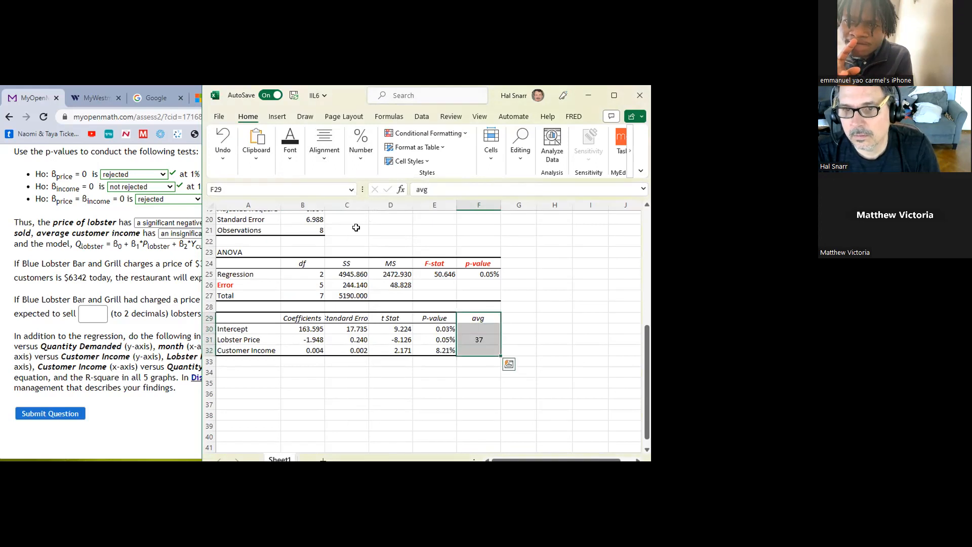
{"action": "left_click", "coordinate": [287, 161]}
{"action": "left_click", "coordinate": [383, 205]}
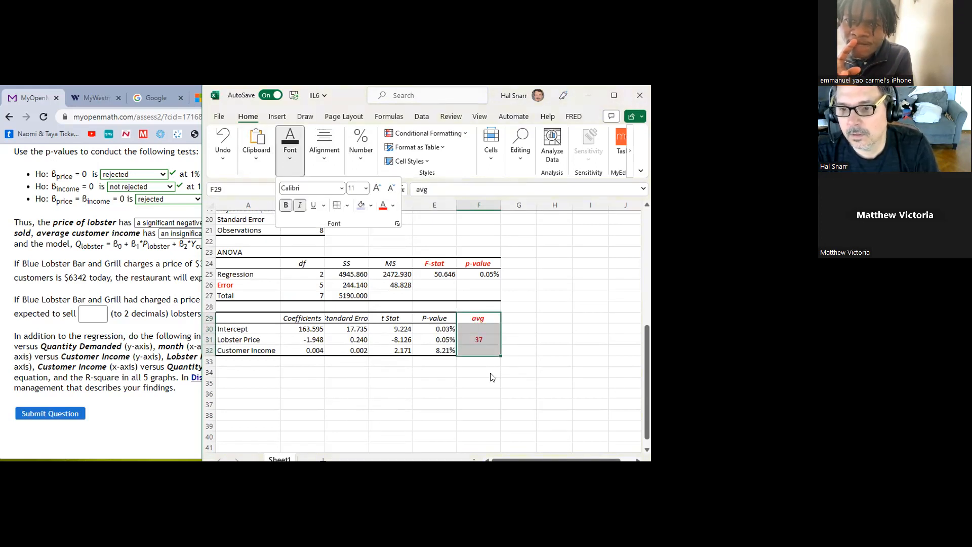
{"action": "left_click", "coordinate": [505, 362]}
- Copy the average income 6342 from the prediction question into the avg cell of the Customer Income row
{"action": "left_click", "coordinate": [481, 351]}
{"action": "left_click", "coordinate": [101, 337]}
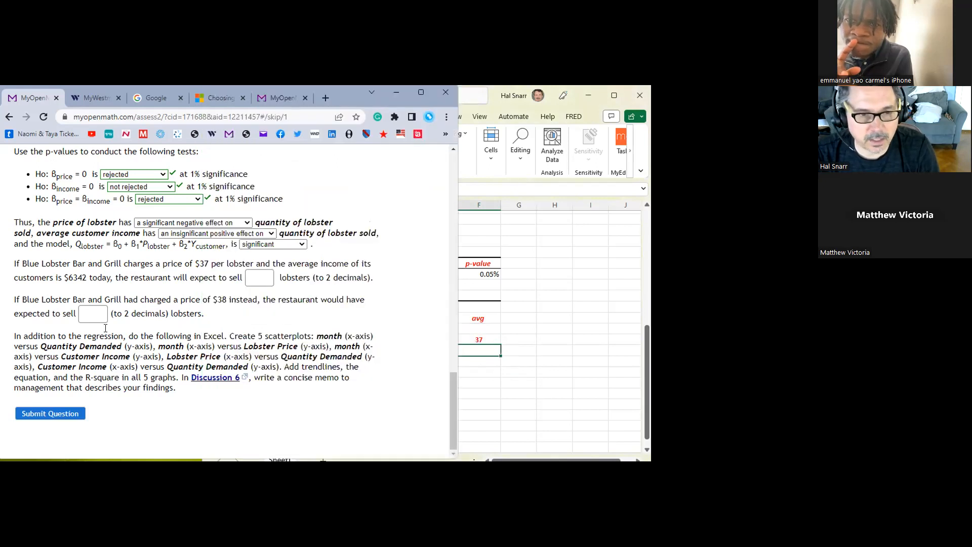
{"action": "left_click_drag", "start_coordinate": [70, 278], "coordinate": [87, 280]}
{"action": "key", "text": "ctrl+c"}
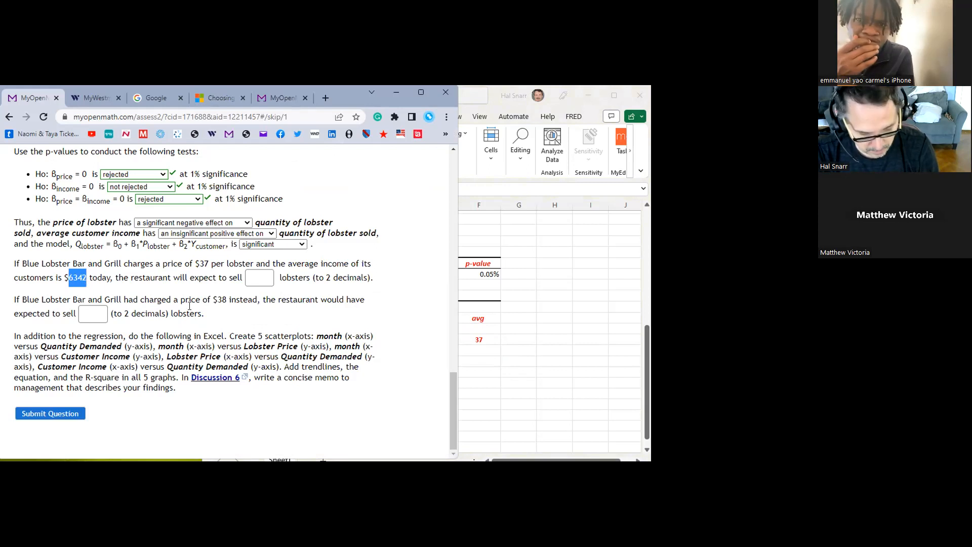
{"action": "double_click", "coordinate": [482, 350]}
{"action": "key", "text": "ctrl+v"}
{"action": "left_click", "coordinate": [516, 349]}
- Add the column heading "pred Q" in G29 beside avg
{"action": "left_click_drag", "start_coordinate": [477, 318], "coordinate": [478, 348]}
{"action": "left_click", "coordinate": [517, 316]}
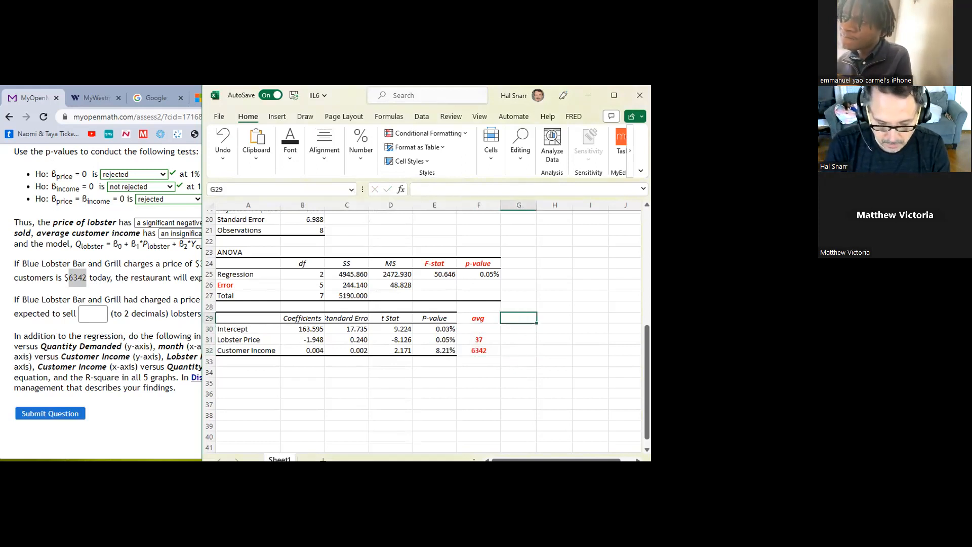
{"action": "type", "text": "pred Q"}
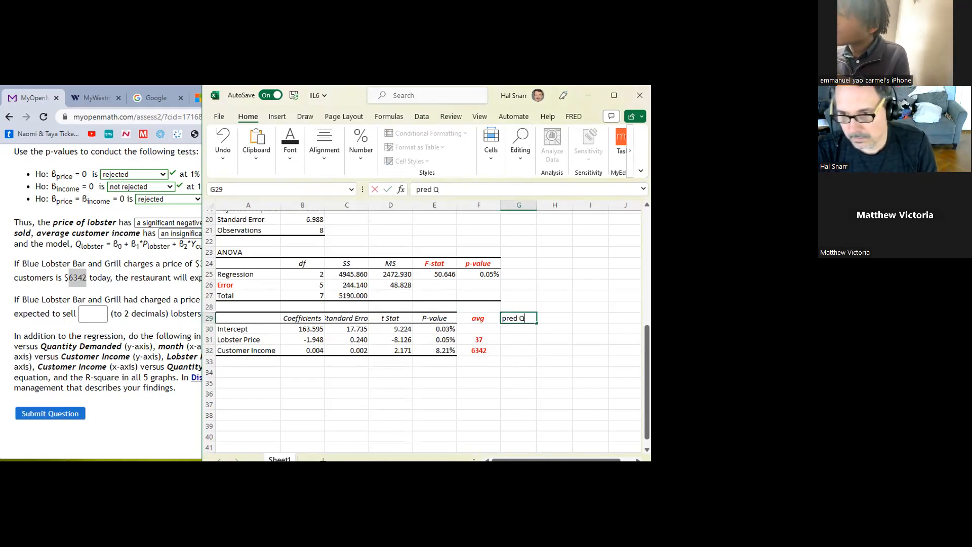
- Format the avg and pred Q columns, F29:G32, with bold red, centered text
{"action": "left_click_drag", "start_coordinate": [478, 318], "coordinate": [522, 351]}
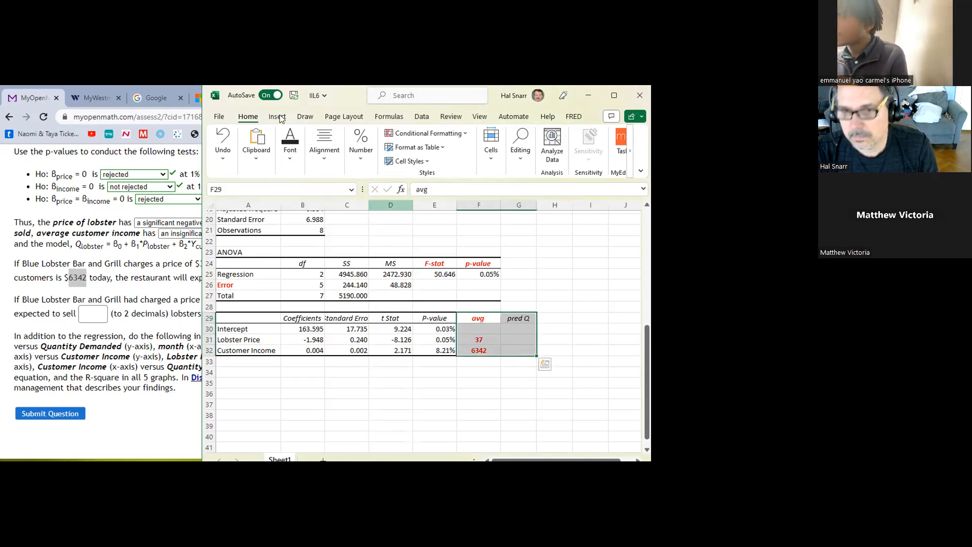
{"action": "left_click", "coordinate": [290, 152]}
{"action": "left_click", "coordinate": [380, 208]}
{"action": "left_click", "coordinate": [288, 205]}
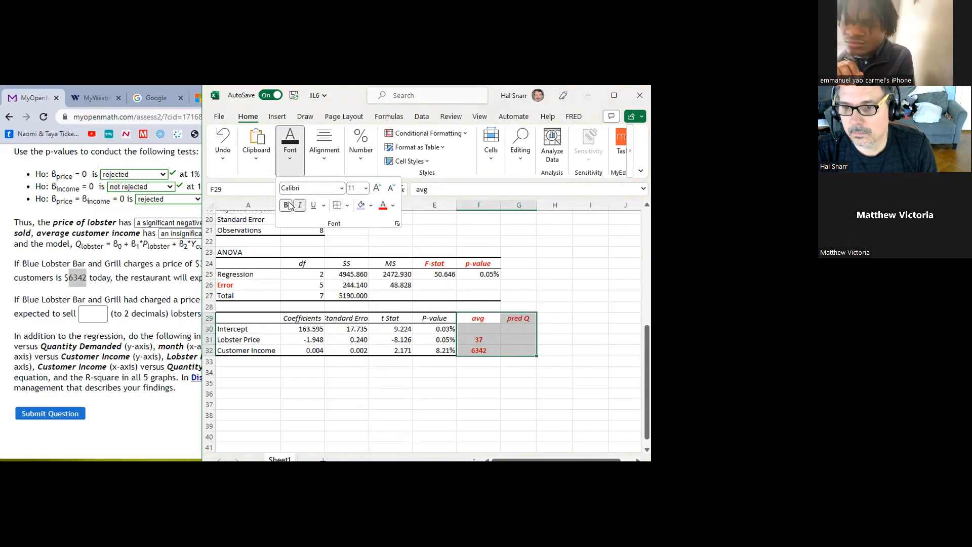
{"action": "left_click", "coordinate": [323, 136]}
{"action": "left_click", "coordinate": [329, 205]}
{"action": "left_click", "coordinate": [329, 206]}
{"action": "left_click", "coordinate": [522, 346]}
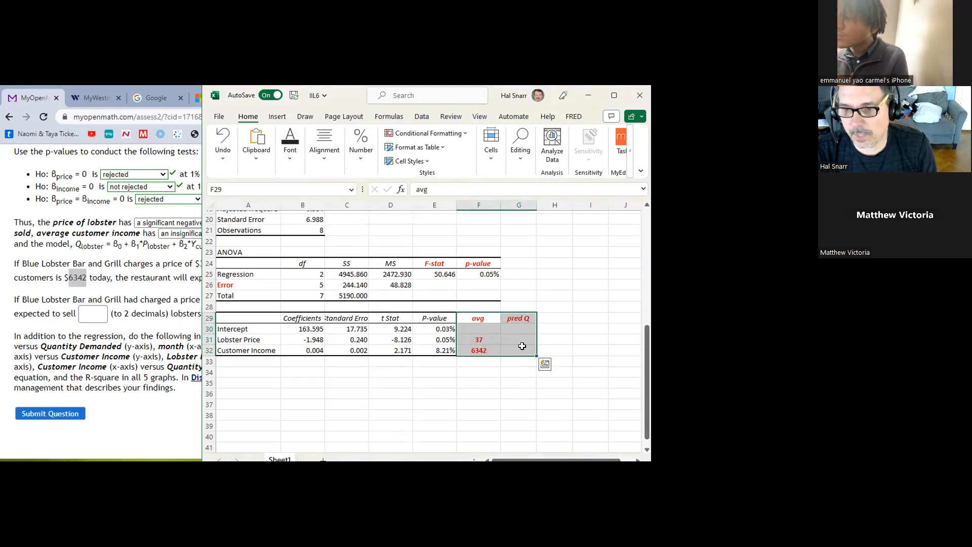
- Start the pred Q formula in G30 with the intercept plus the price times its coefficient, =B30+F31*B31
{"action": "left_click", "coordinate": [521, 327]}
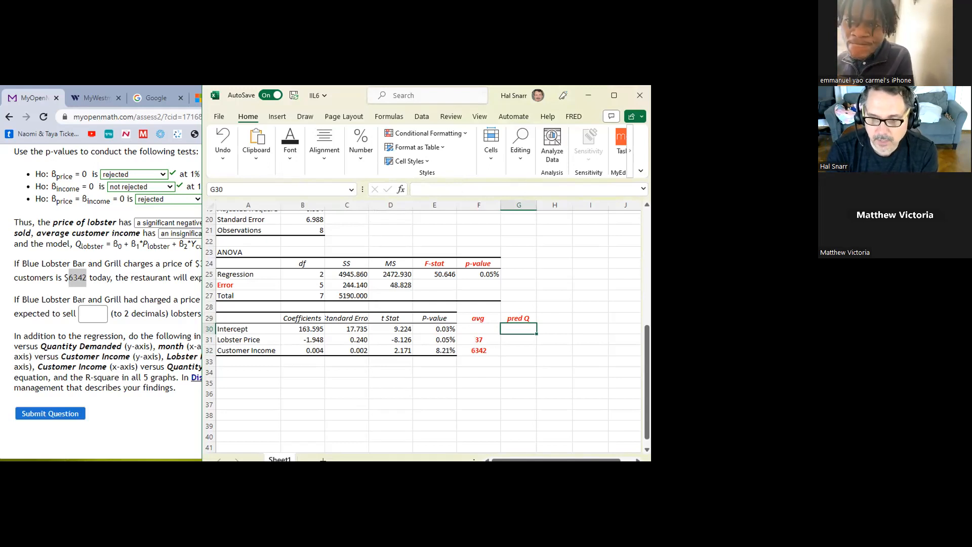
{"action": "type", "text": "="}
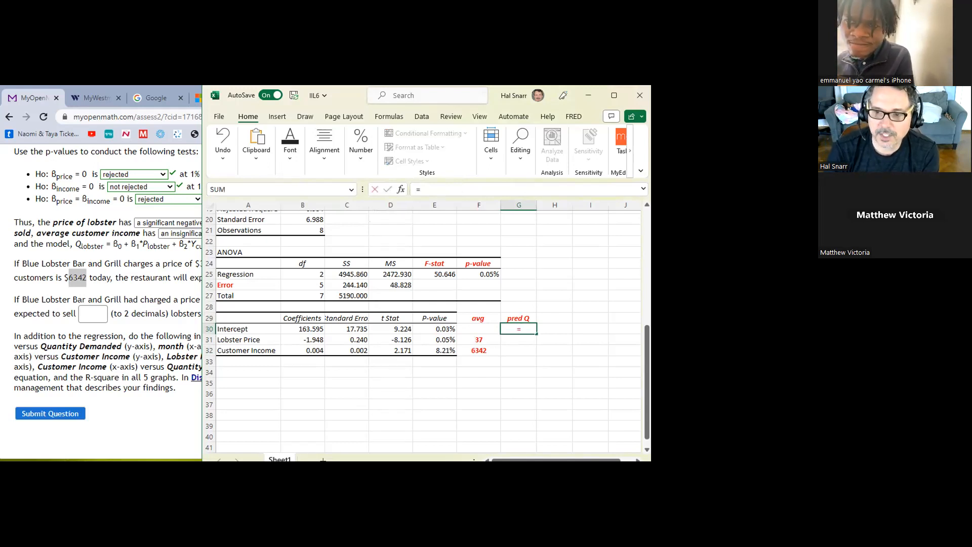
{"action": "key", "text": "Left"}
{"action": "key", "text": "Left"}
{"action": "key", "text": "Left"}
{"action": "key", "text": "Left"}
{"action": "key", "text": "Left"}
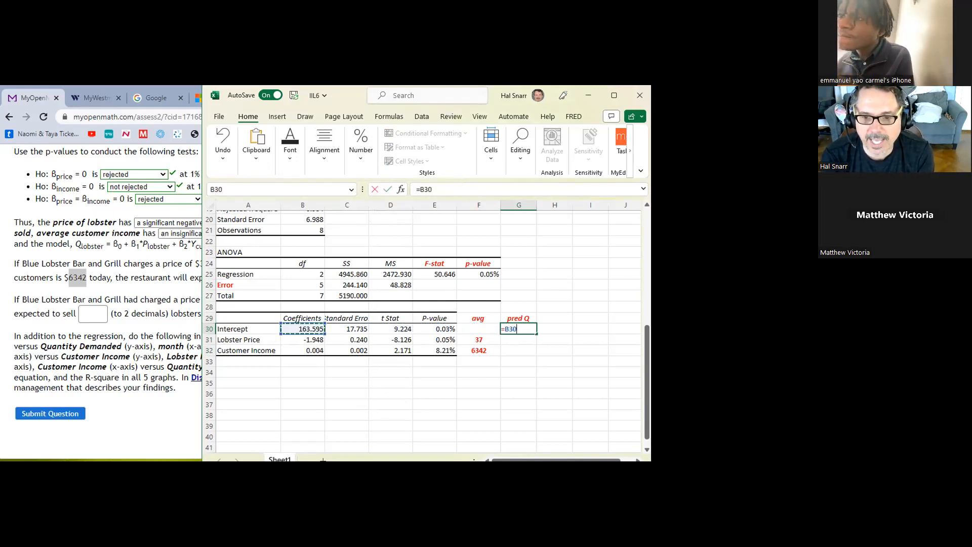
{"action": "type", "text": "+"}
{"action": "key", "text": "Down"}
{"action": "key", "text": "Left"}
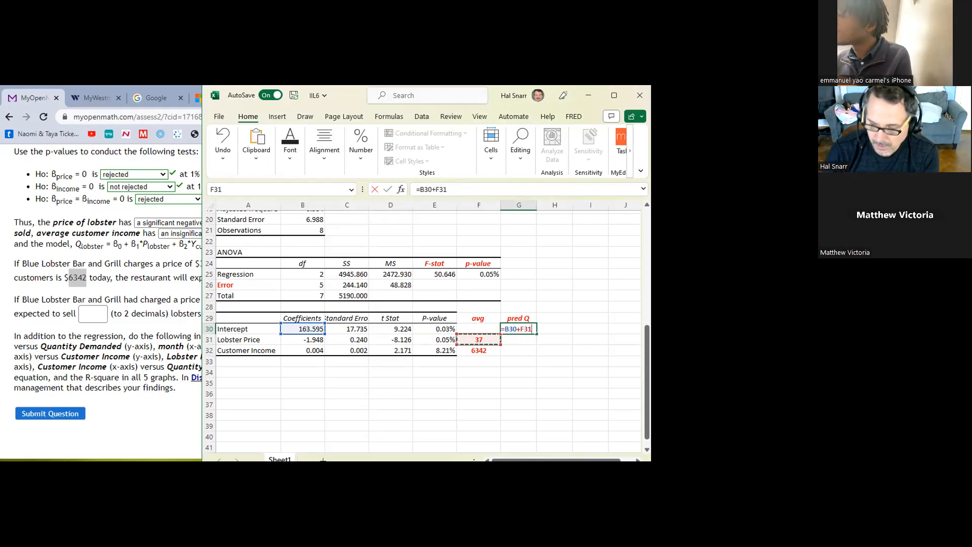
{"action": "type", "text": "*"}
{"action": "key", "text": "Left"}
{"action": "key", "text": "Left"}
{"action": "key", "text": "Left"}
{"action": "key", "text": "Left"}
{"action": "key", "text": "Down"}
{"action": "key", "text": "Left"}
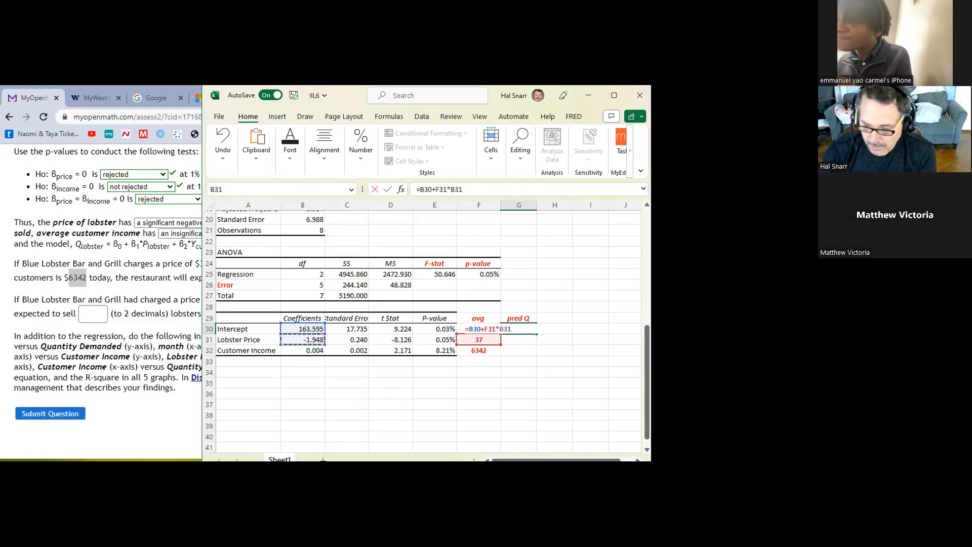
- Extend the pred Q formula in G30 with the customer income terms, =B30+F31*B31+F32+B32
{"action": "type", "text": "+"}
{"action": "key", "text": "Down"}
{"action": "key", "text": "Down"}
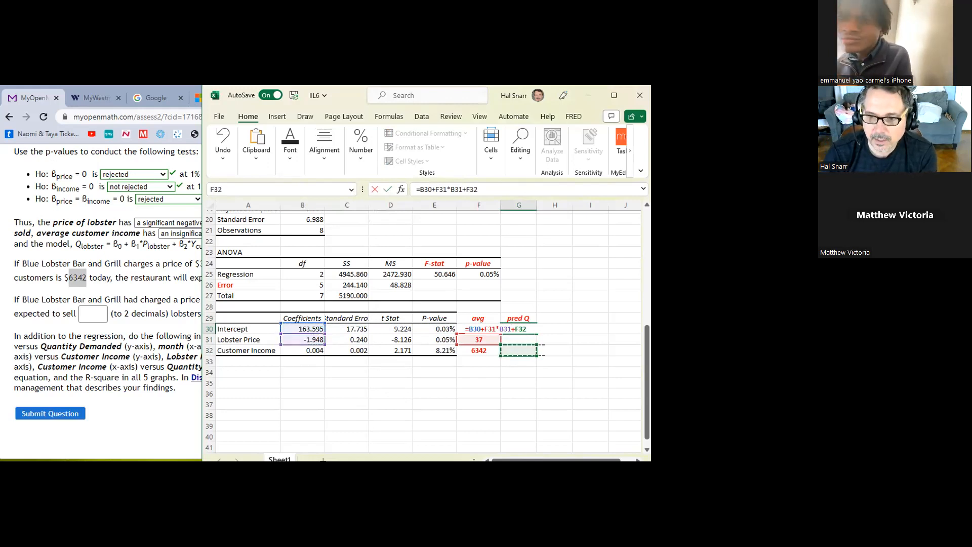
{"action": "key", "text": "Left"}
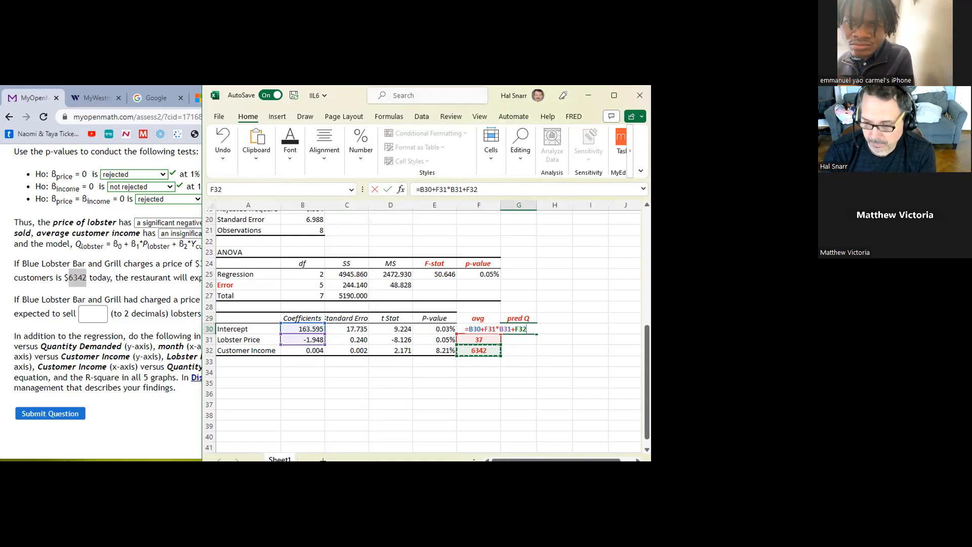
{"action": "type", "text": "+"}
{"action": "key", "text": "Left"}
{"action": "key", "text": "Left"}
{"action": "key", "text": "Left"}
{"action": "key", "text": "Left"}
{"action": "key", "text": "Left"}
{"action": "key", "text": "Down"}
{"action": "key", "text": "Down"}
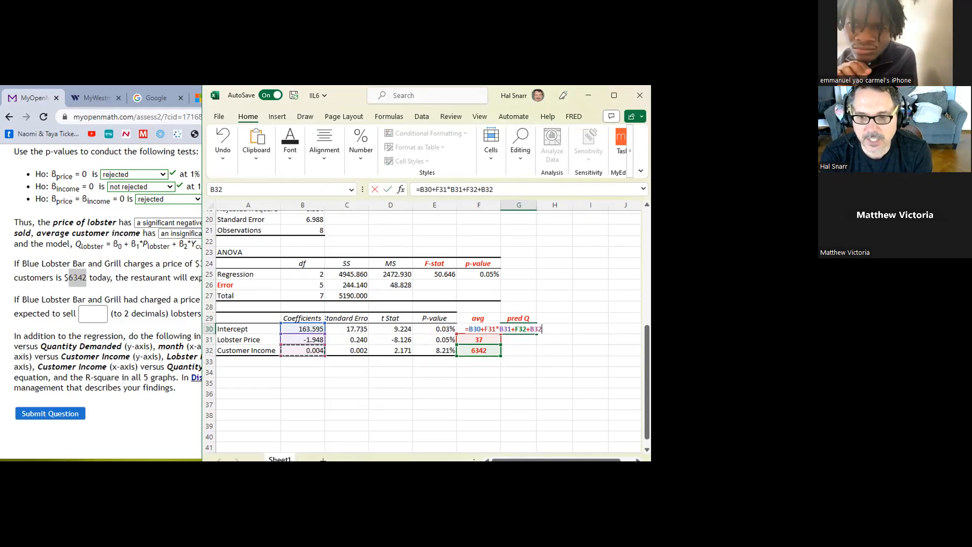
{"action": "key", "text": "ctrl+Return"}
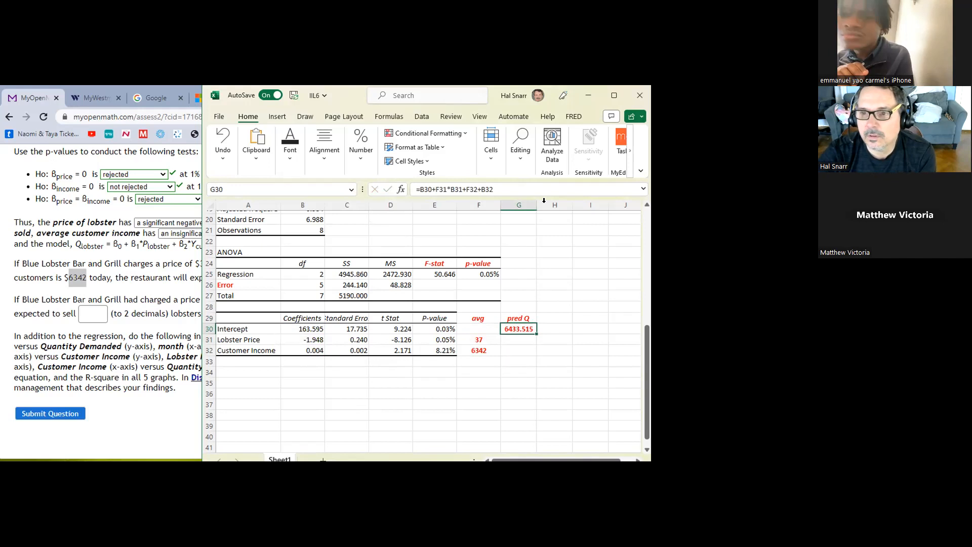
- Correct the G30 formula to multiply income by its coefficient, =B30+F31*B31+F32*B32, and check its cell references
{"action": "left_click", "coordinate": [499, 191]}
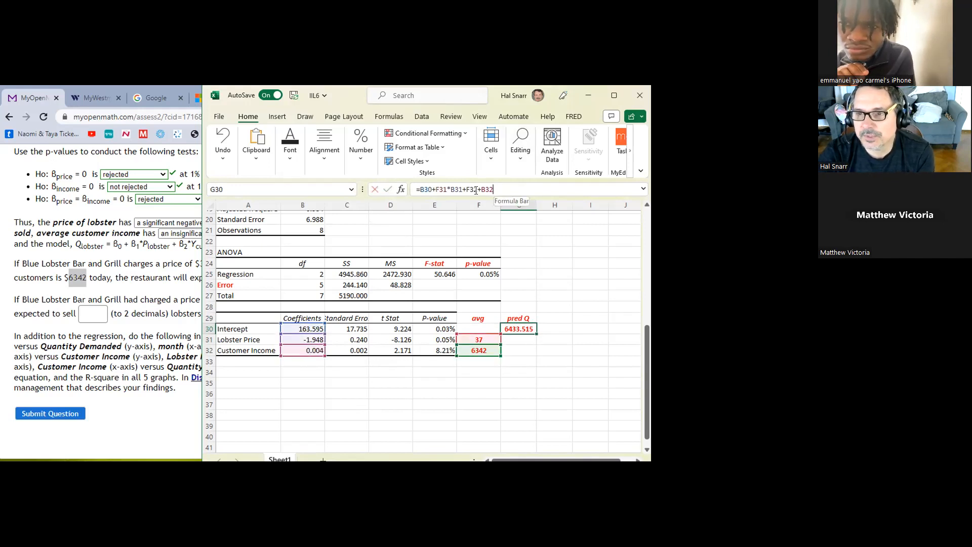
{"action": "key", "text": "Right"}
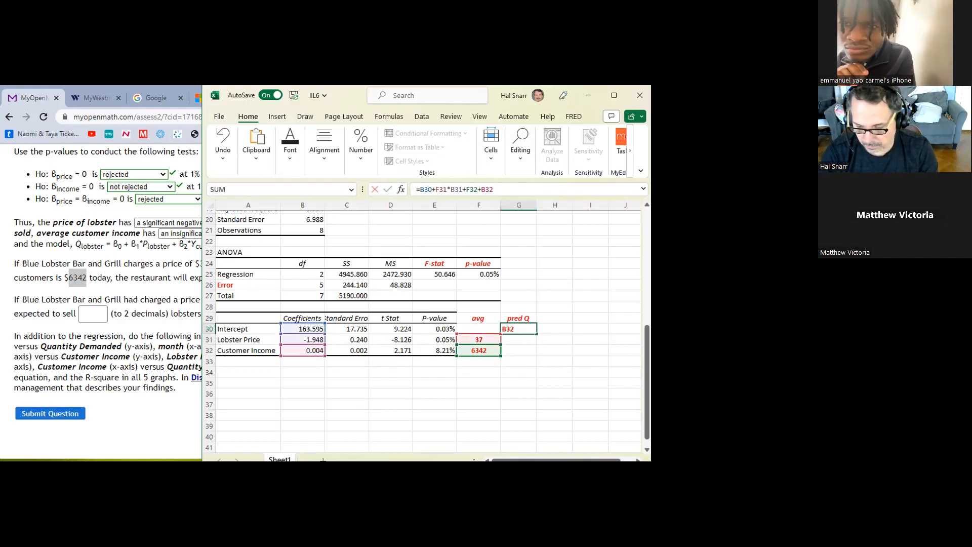
{"action": "key", "text": "BackSpace"}
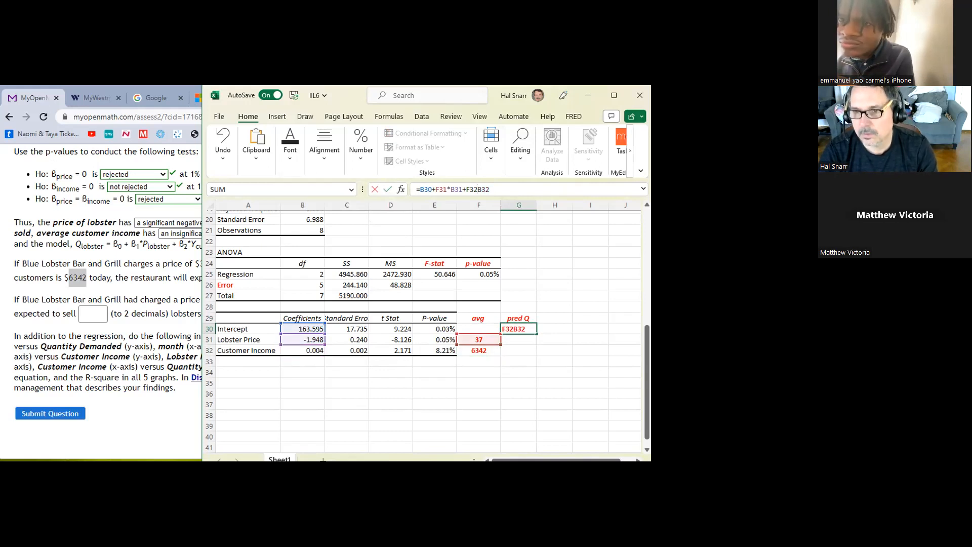
{"action": "type", "text": "*"}
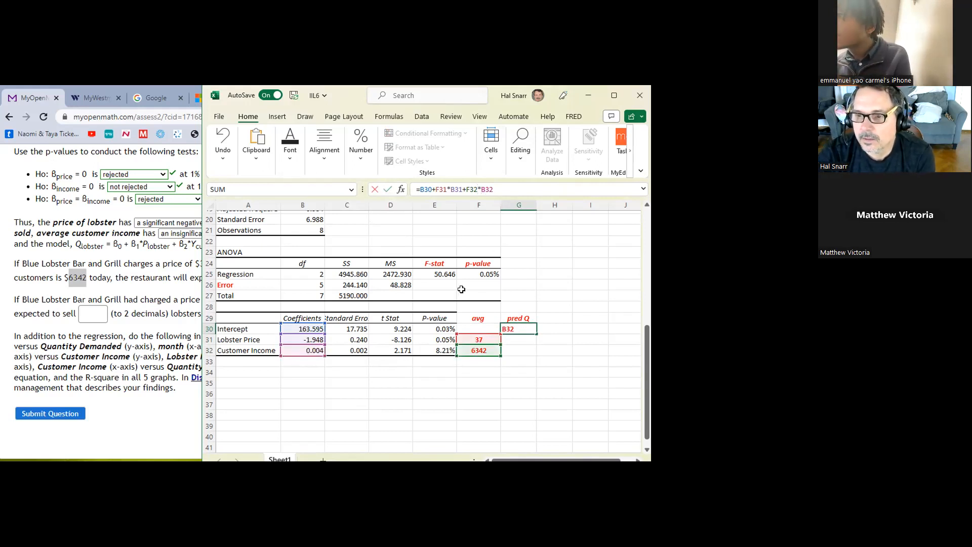
{"action": "left_click", "coordinate": [513, 327]}
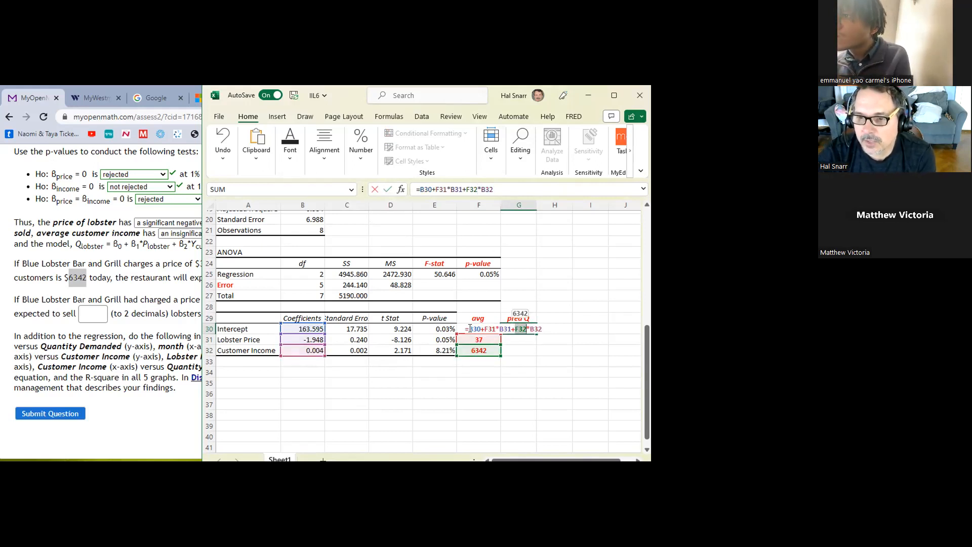
{"action": "left_click_drag", "start_coordinate": [468, 329], "coordinate": [482, 329]}
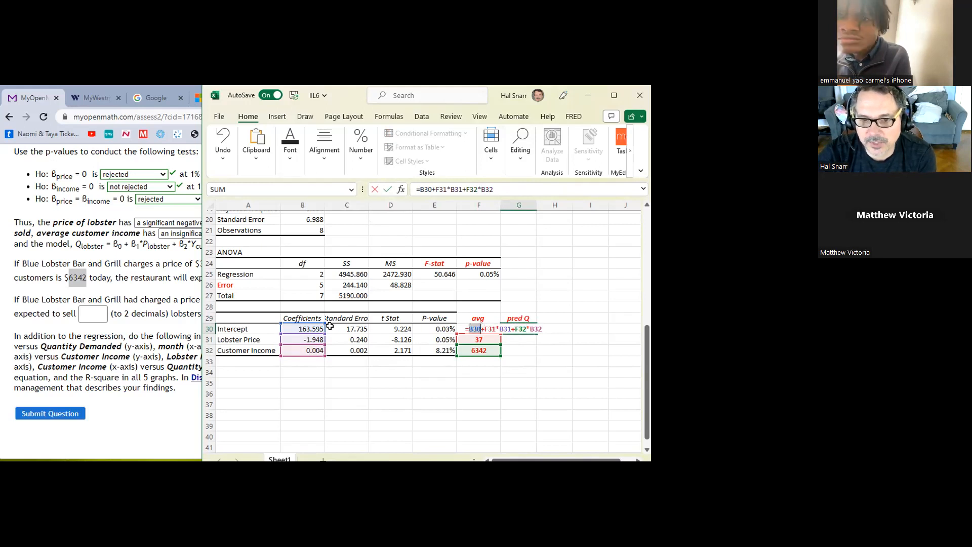
{"action": "double_click", "coordinate": [489, 329]}
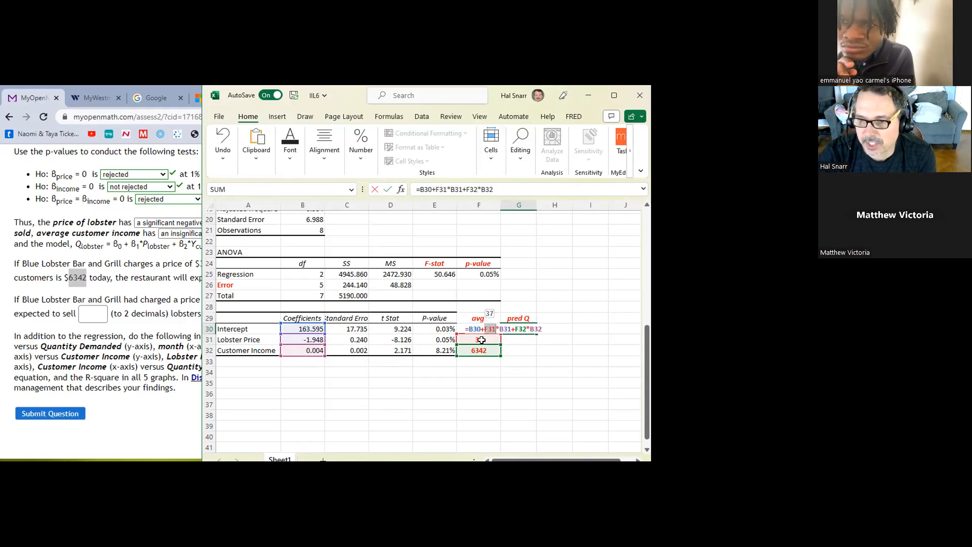
{"action": "double_click", "coordinate": [509, 329]}
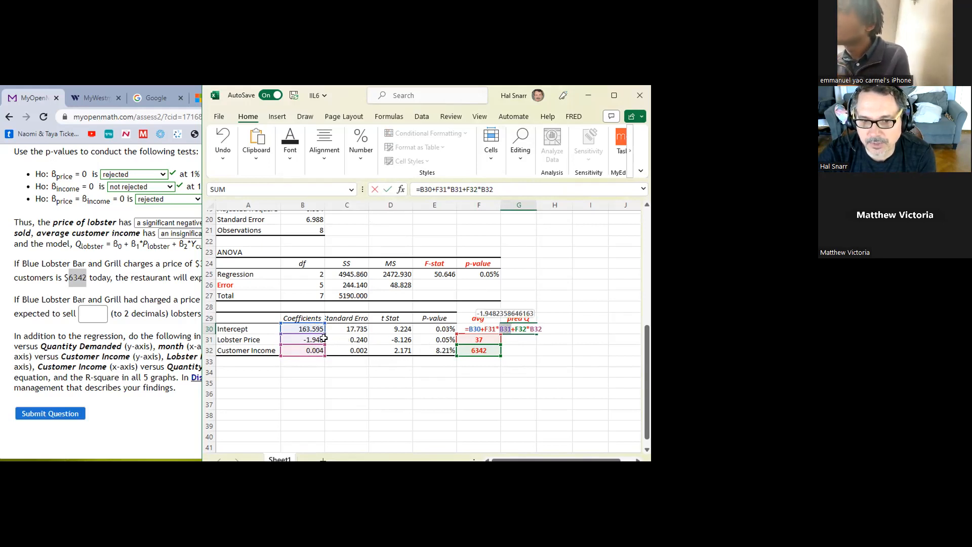
{"action": "double_click", "coordinate": [522, 329]}
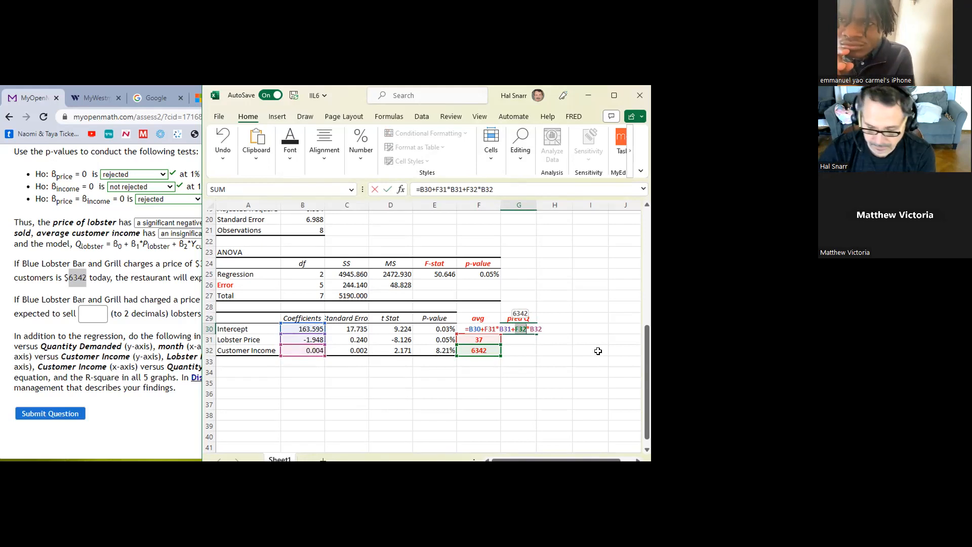
{"action": "key", "text": "ctrl+Return"}
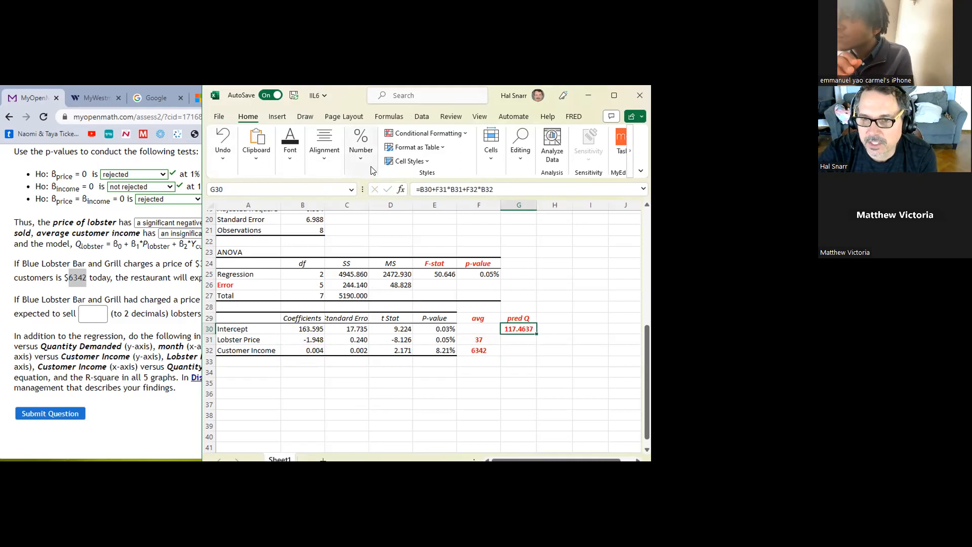
- Format the predicted quantity in G30 to two decimal places
{"action": "left_click", "coordinate": [361, 152]}
{"action": "left_click", "coordinate": [420, 206]}
{"action": "left_click", "coordinate": [421, 205]}
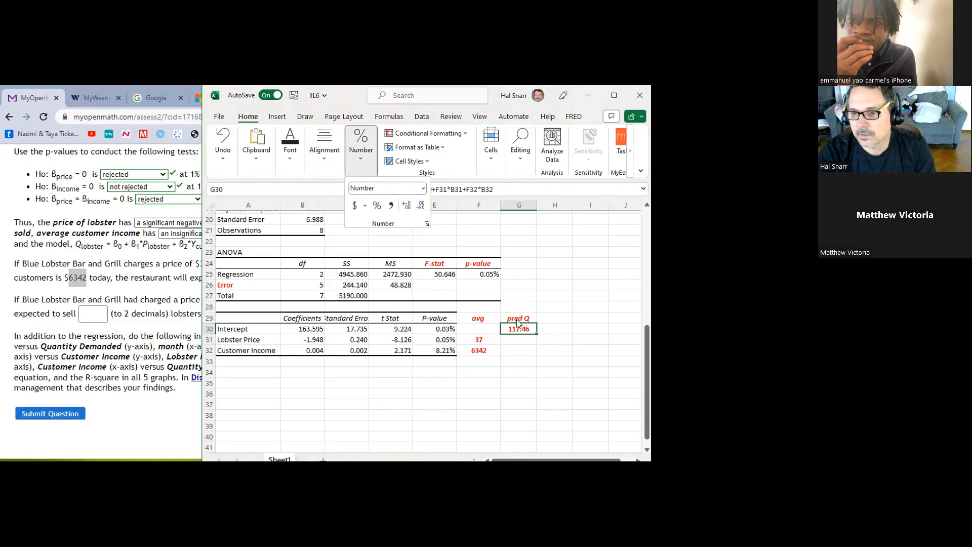
- Enter a SUMPRODUCT of the coefficients and the avg values in H30, =SUMPRODUCT(B30:B32,F30:F32)
{"action": "left_click", "coordinate": [554, 324]}
{"action": "left_click", "coordinate": [554, 329]}
{"action": "type", "text": "="}
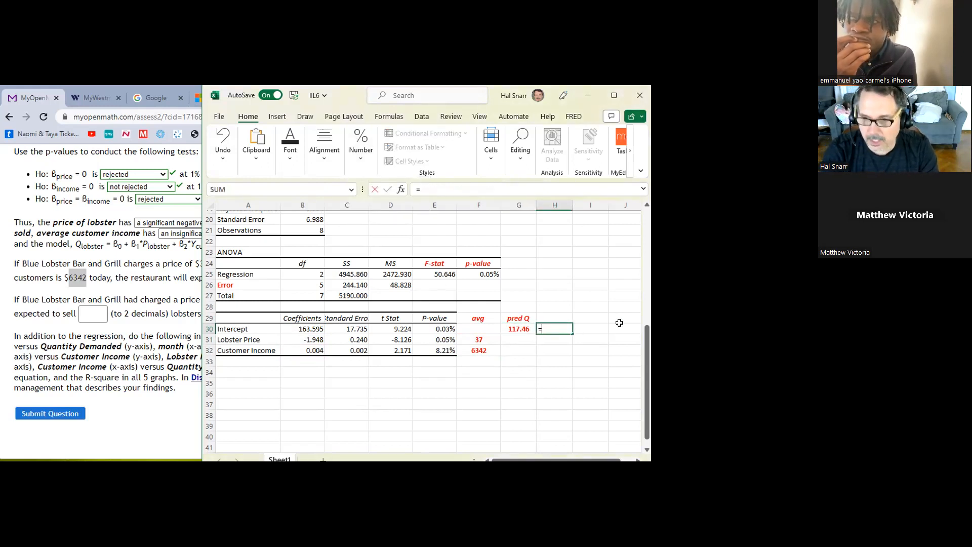
{"action": "type", "text": "SUM"}
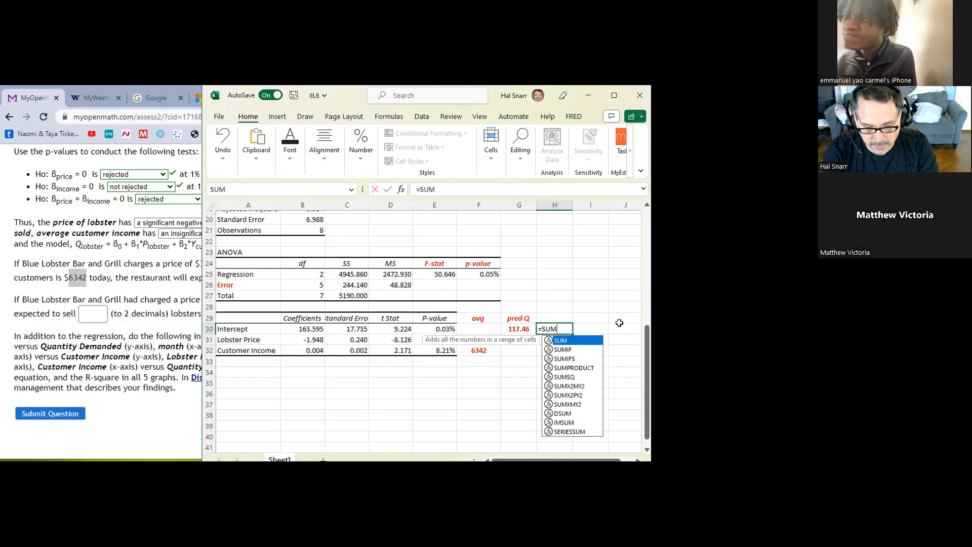
{"action": "type", "text": "PR"}
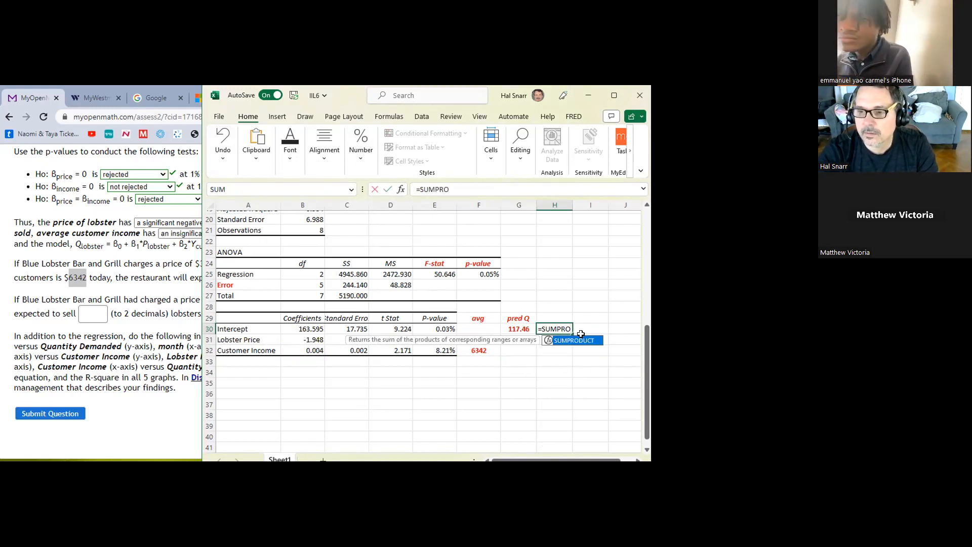
{"action": "type", "text": "O"}
{"action": "double_click", "coordinate": [576, 340]}
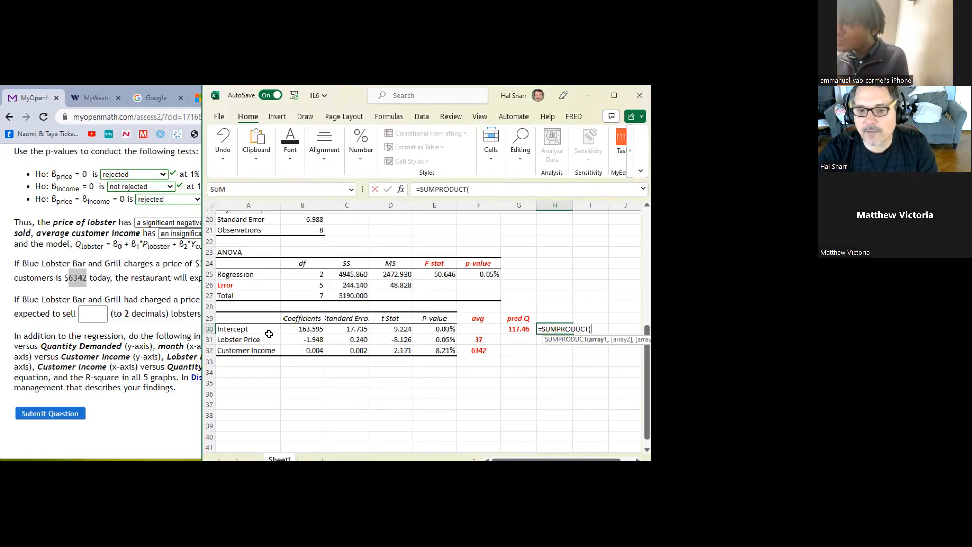
{"action": "left_click_drag", "start_coordinate": [300, 324], "coordinate": [293, 351]}
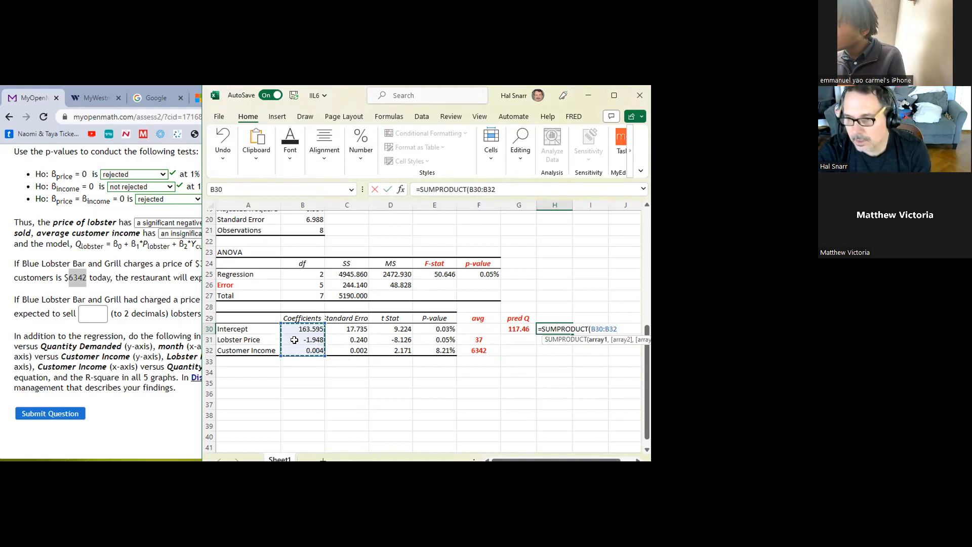
{"action": "type", "text": ","}
{"action": "left_click", "coordinate": [479, 327]}
{"action": "left_click_drag", "start_coordinate": [480, 325], "coordinate": [485, 363]}
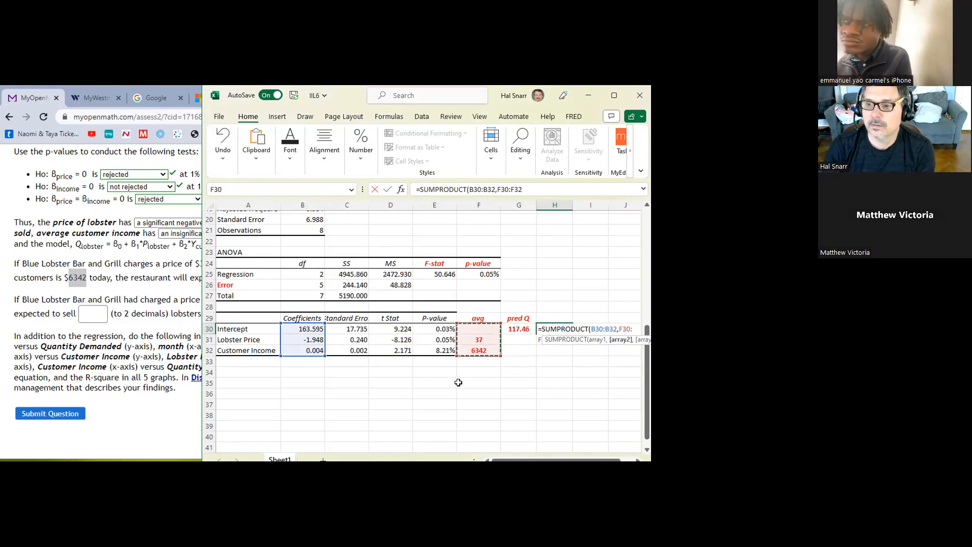
{"action": "type", "text": ")"}
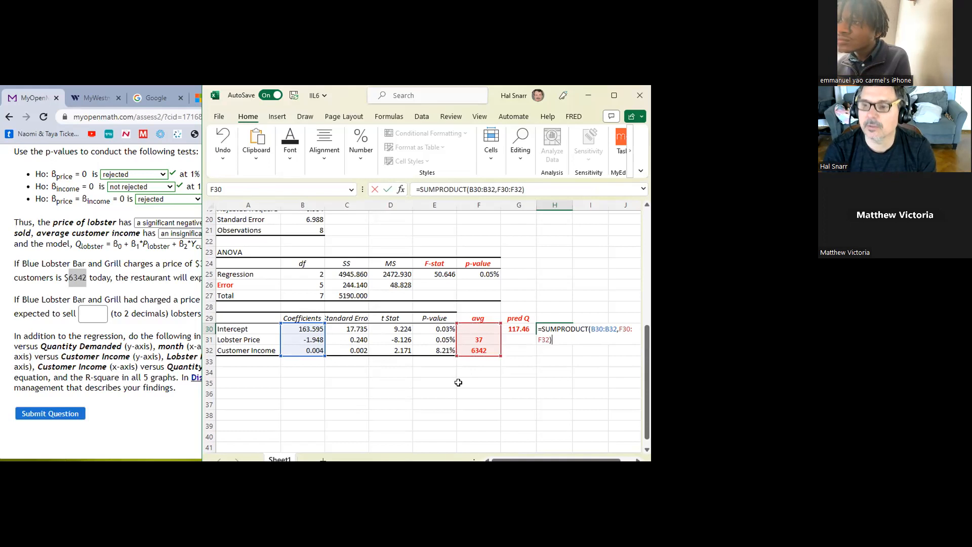
{"action": "key", "text": "Return"}
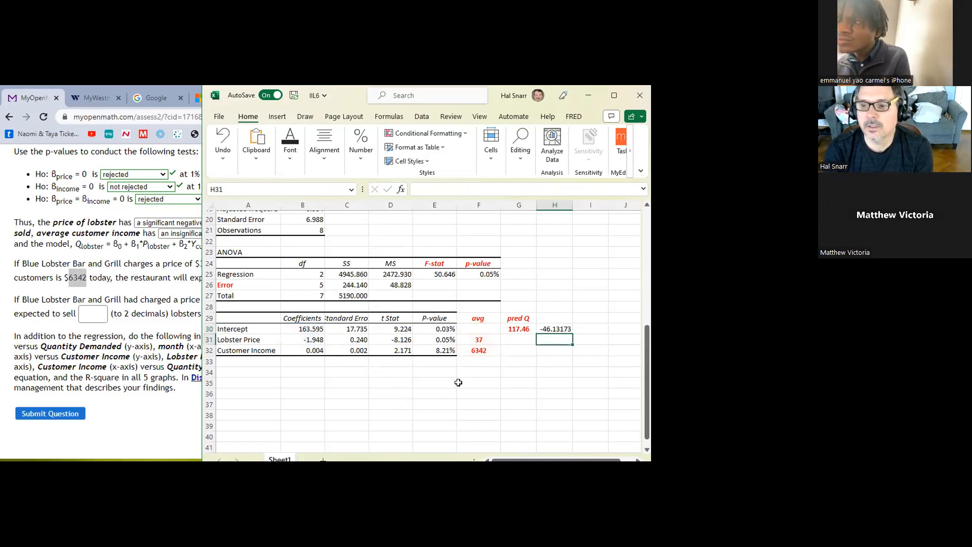
- Check the SUMPRODUCT formula in H30 and enter 0 in the avg cell of the Intercept row
{"action": "double_click", "coordinate": [556, 330]}
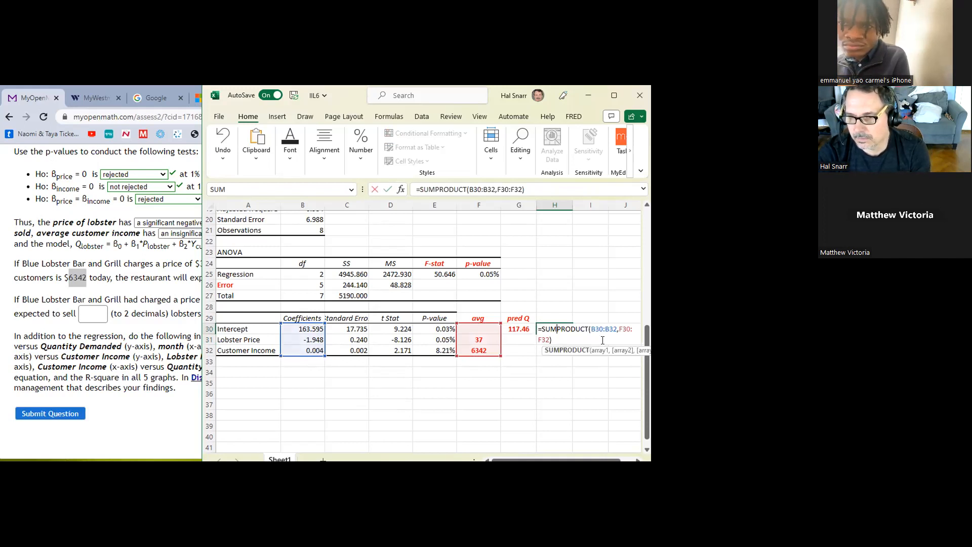
{"action": "key", "text": "Return"}
{"action": "left_click", "coordinate": [475, 329]}
{"action": "type", "text": "0"}
{"action": "key", "text": "Return"}
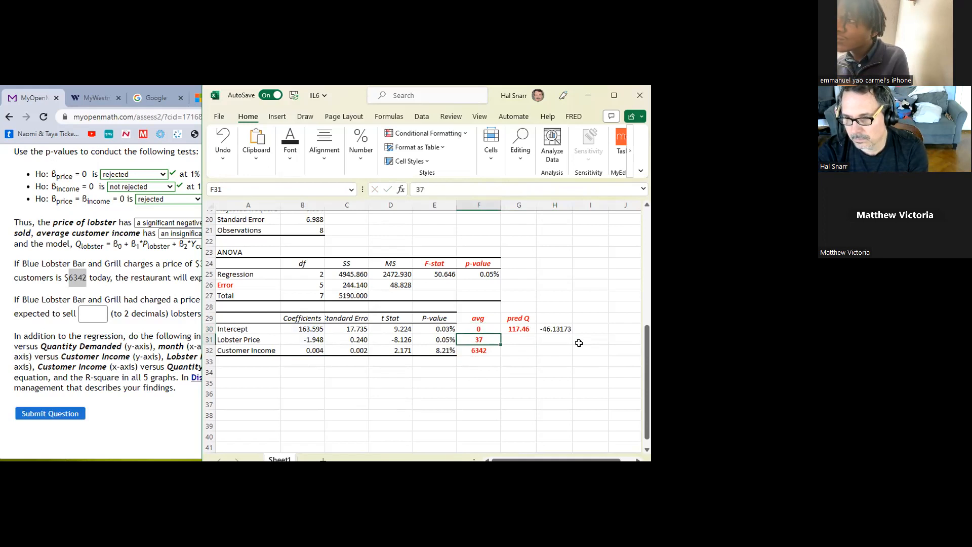
- Review the SUMPRODUCT ranges in H30 and widen the spreadsheet window to fit the whole formula on one line
{"action": "double_click", "coordinate": [562, 330]}
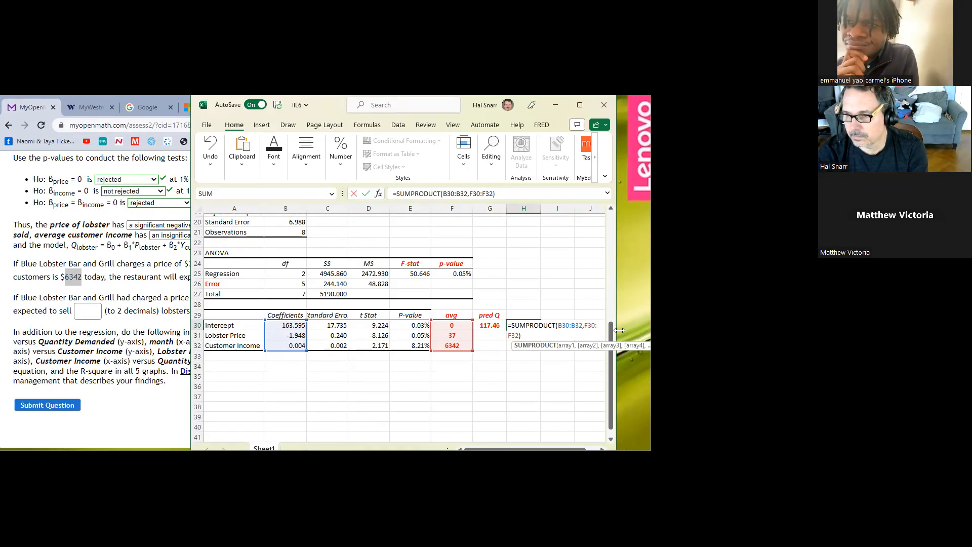
{"action": "left_click_drag", "start_coordinate": [620, 330], "coordinate": [648, 332]}
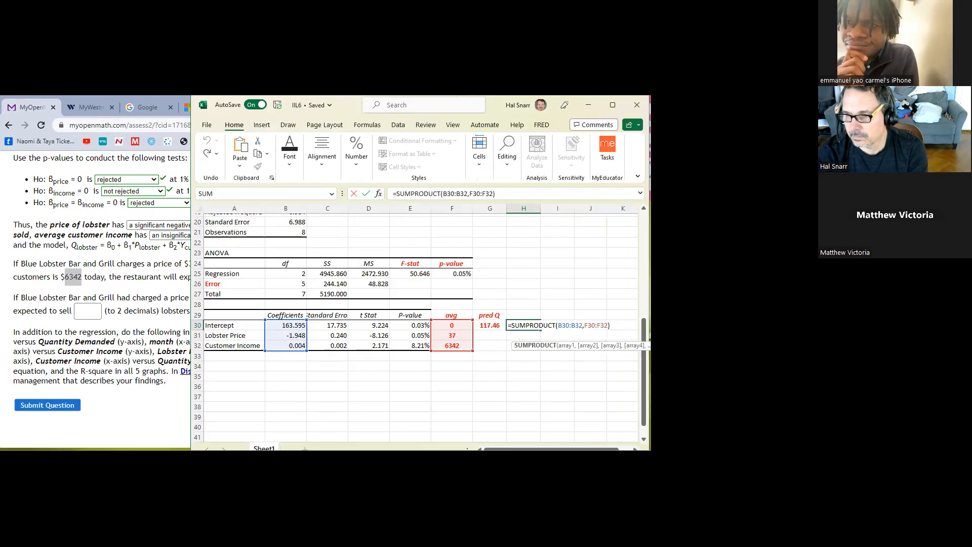
{"action": "left_click", "coordinate": [571, 324]}
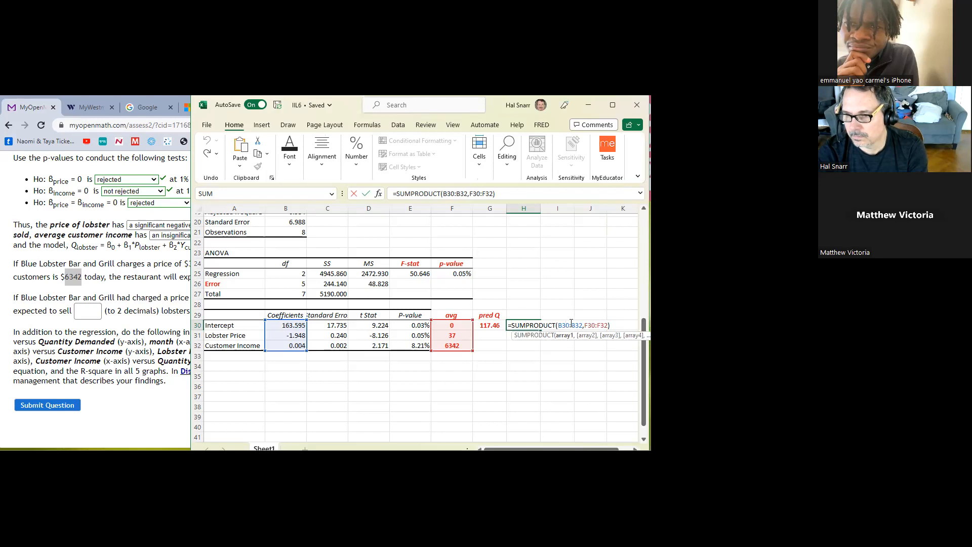
{"action": "key", "text": "Return"}
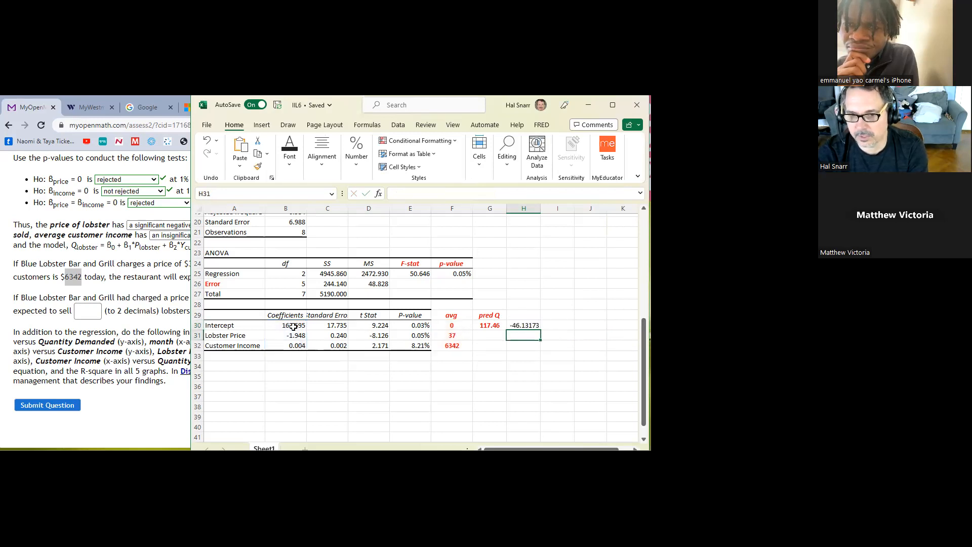
- Add a decimal place to the coefficients in B30:B32 and remove it again
{"action": "left_click_drag", "start_coordinate": [293, 327], "coordinate": [293, 347]}
{"action": "left_click", "coordinate": [357, 154]}
{"action": "left_click", "coordinate": [399, 210]}
{"action": "left_click", "coordinate": [413, 207]}
{"action": "left_click", "coordinate": [445, 327]}
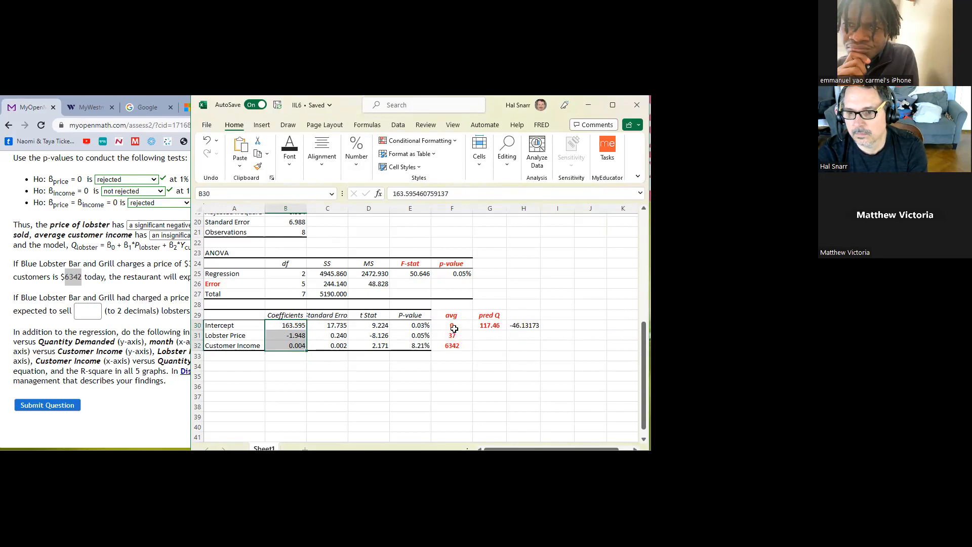
- Show the avg values in F30:F32 with two decimals and return them to whole numbers
{"action": "left_click_drag", "start_coordinate": [451, 326], "coordinate": [449, 346]}
{"action": "left_click", "coordinate": [357, 154]}
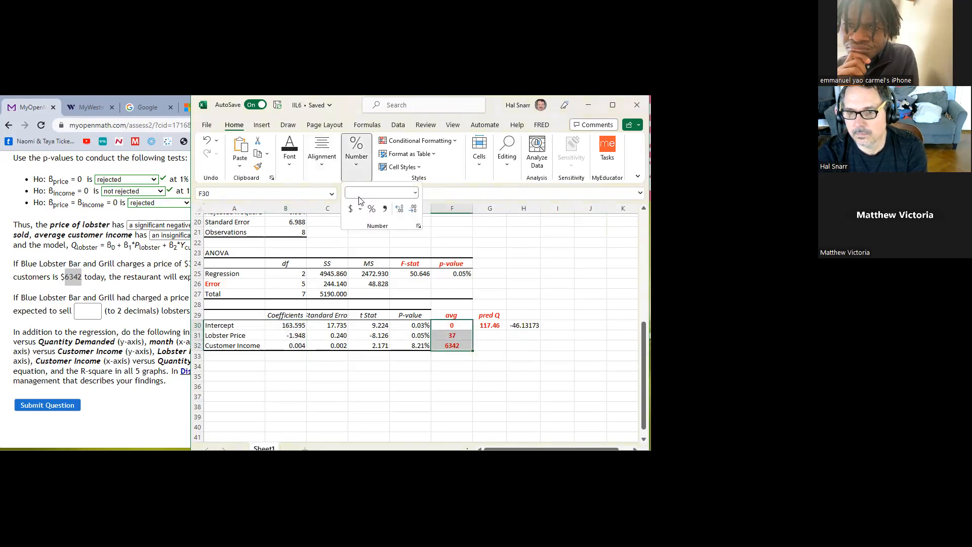
{"action": "left_click", "coordinate": [400, 210]}
{"action": "left_click", "coordinate": [400, 210]}
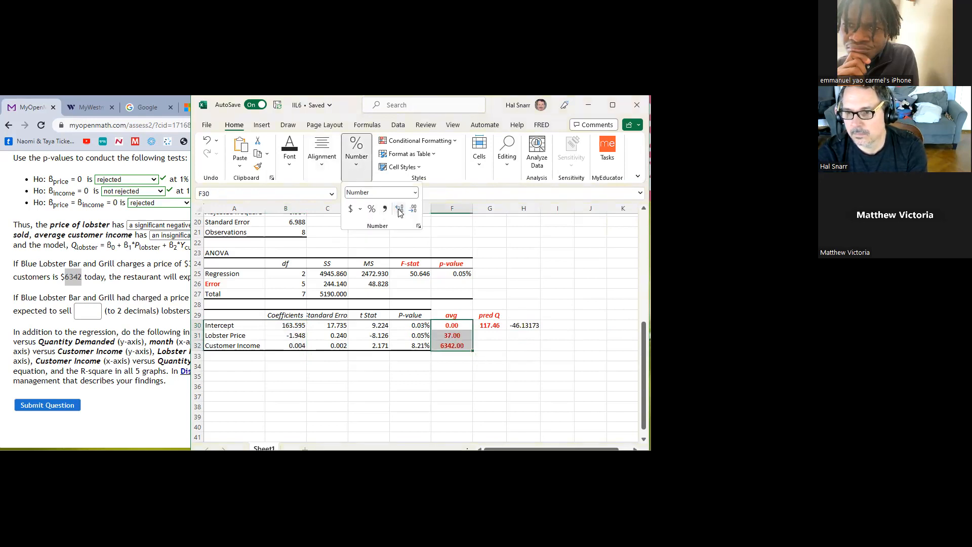
{"action": "left_click", "coordinate": [414, 209]}
{"action": "left_click", "coordinate": [414, 209]}
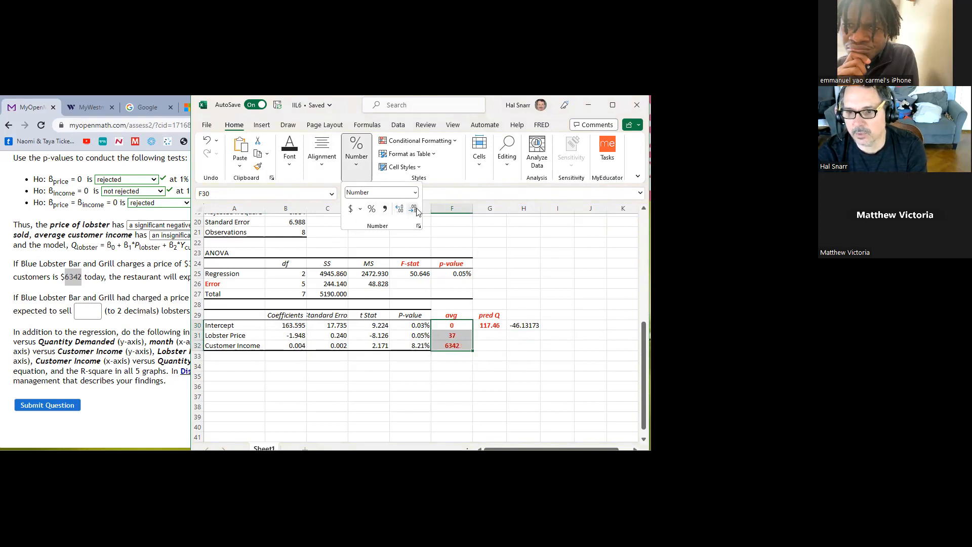
- Inspect the two array ranges of the SUMPRODUCT formula in H30 and leave the formula as it is
{"action": "left_click", "coordinate": [524, 328]}
{"action": "double_click", "coordinate": [525, 329]}
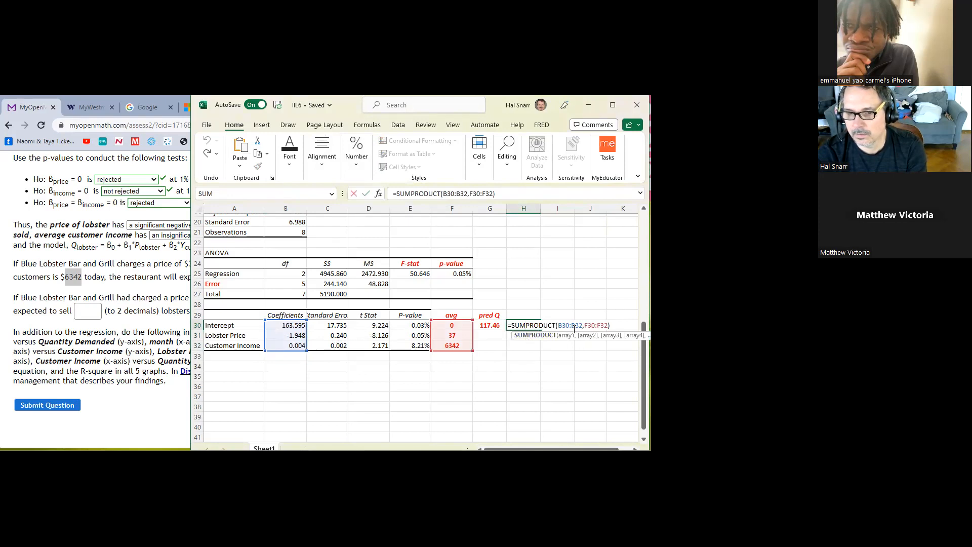
{"action": "key", "text": "Return"}
- Add two decimal places to the coefficients in B30:B32 and remove them again
{"action": "left_click_drag", "start_coordinate": [294, 327], "coordinate": [296, 347]}
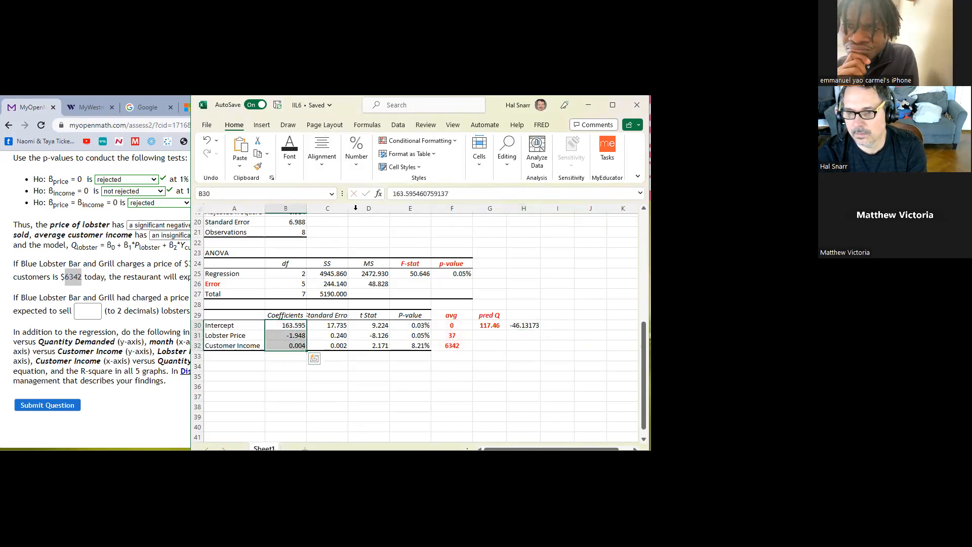
{"action": "left_click", "coordinate": [356, 152]}
{"action": "left_click", "coordinate": [401, 208]}
{"action": "left_click", "coordinate": [401, 208]}
{"action": "left_click", "coordinate": [414, 208]}
{"action": "left_click", "coordinate": [413, 208]}
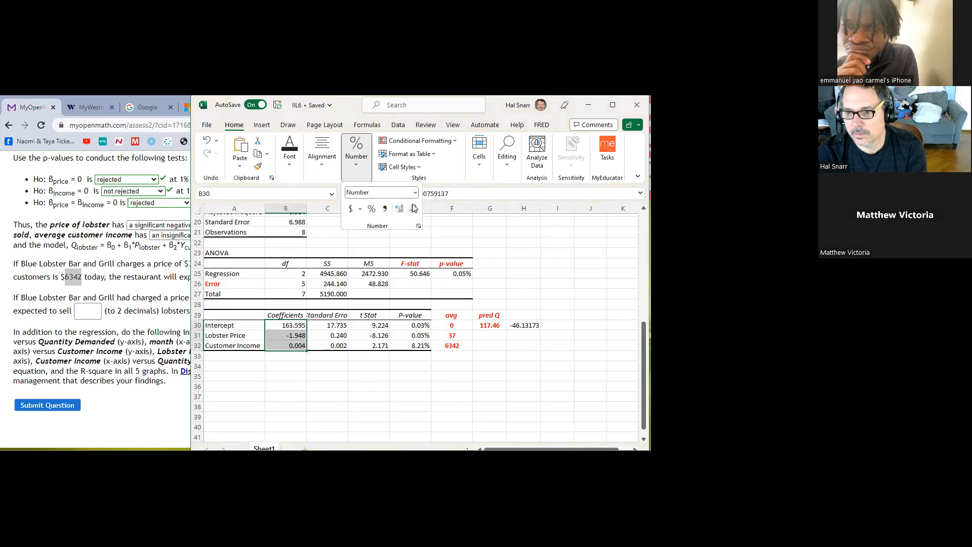
- Reopen the SUMPRODUCT formula in H30 to compare its coefficient and avg ranges, and leave it without changes
{"action": "left_click", "coordinate": [516, 327]}
{"action": "double_click", "coordinate": [521, 324]}
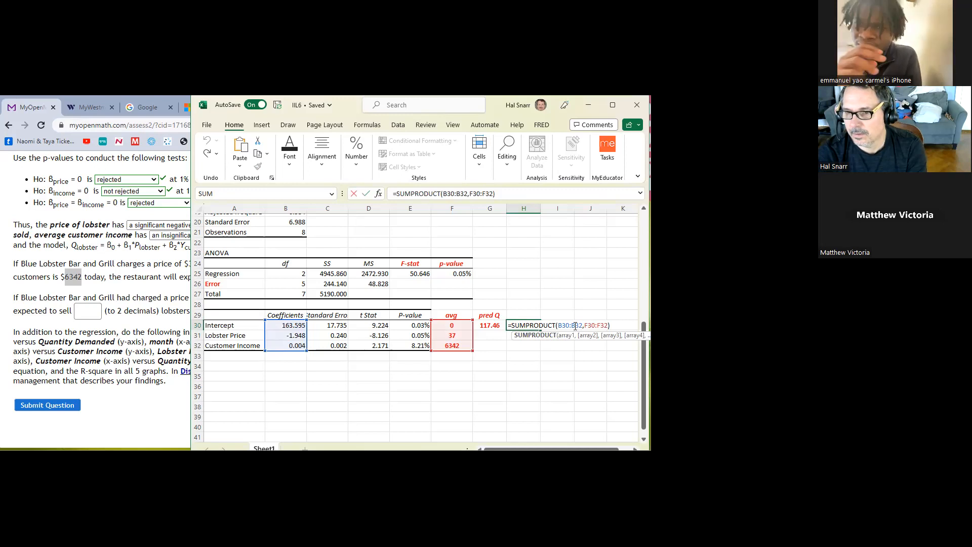
{"action": "key", "text": "Escape"}
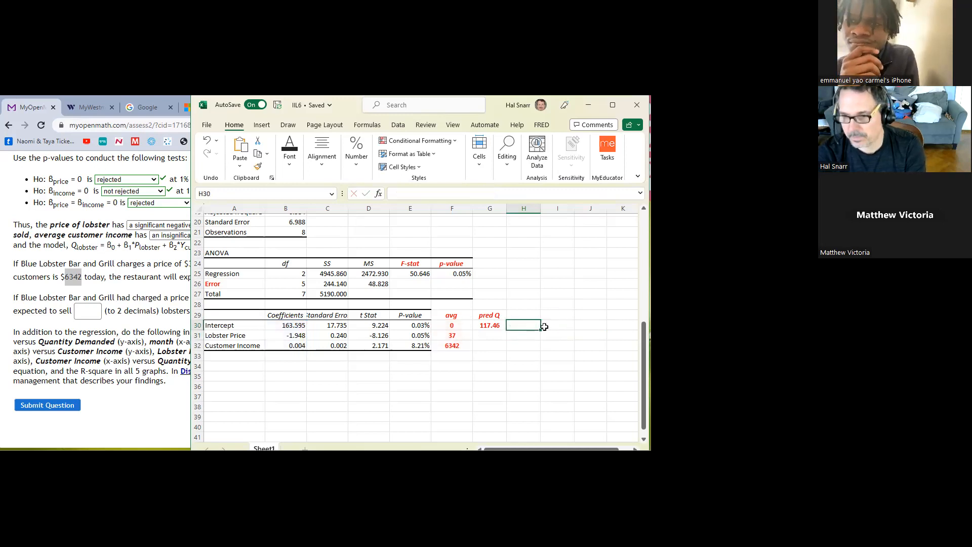
- Clear H30, look over the Intercept coefficient and avg cells, and undo the deletion
{"action": "key", "text": "Delete"}
{"action": "left_click", "coordinate": [546, 336]}
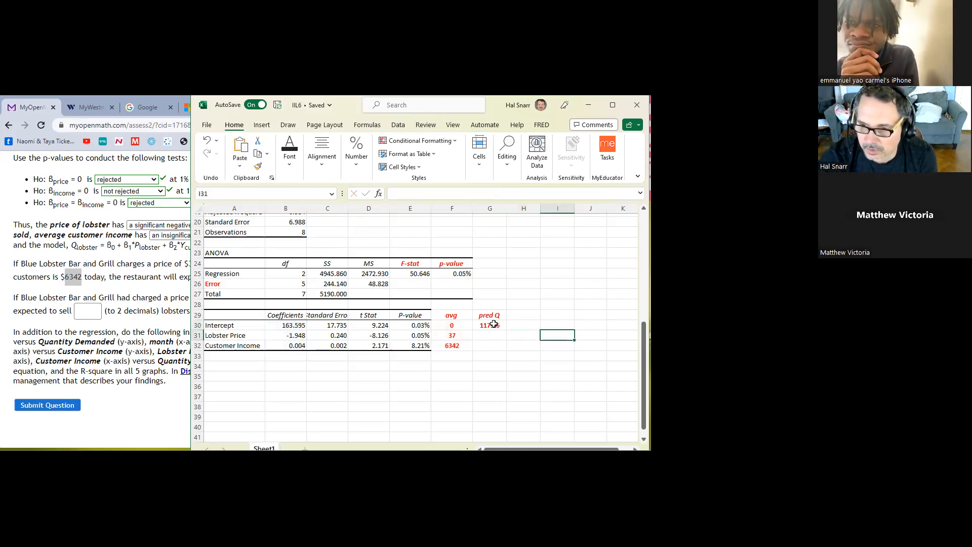
{"action": "left_click", "coordinate": [500, 324]}
{"action": "left_click", "coordinate": [292, 324]}
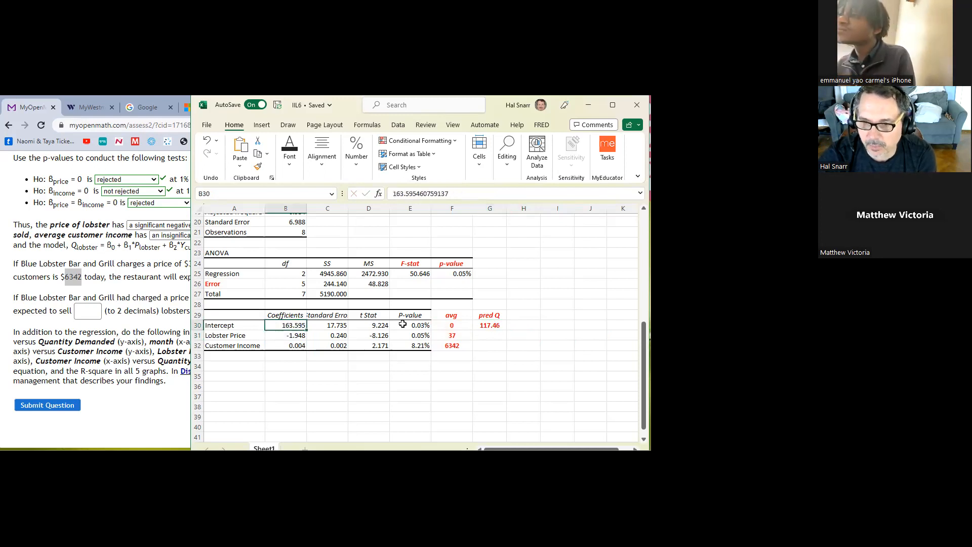
{"action": "left_click", "coordinate": [464, 325]}
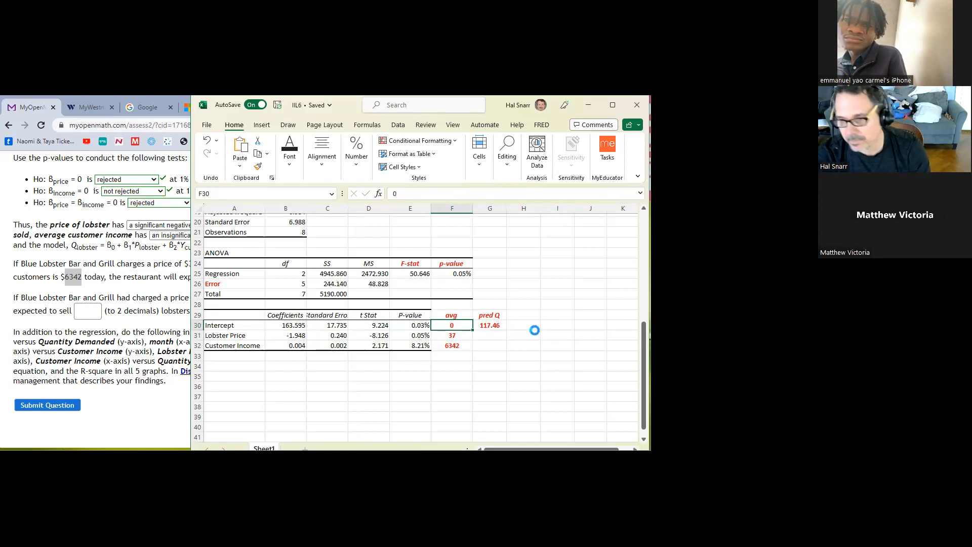
{"action": "key", "text": "ctrl+z"}
- Set the avg value of the Intercept row in F30 to 1
{"action": "left_click", "coordinate": [465, 325]}
{"action": "type", "text": "1"}
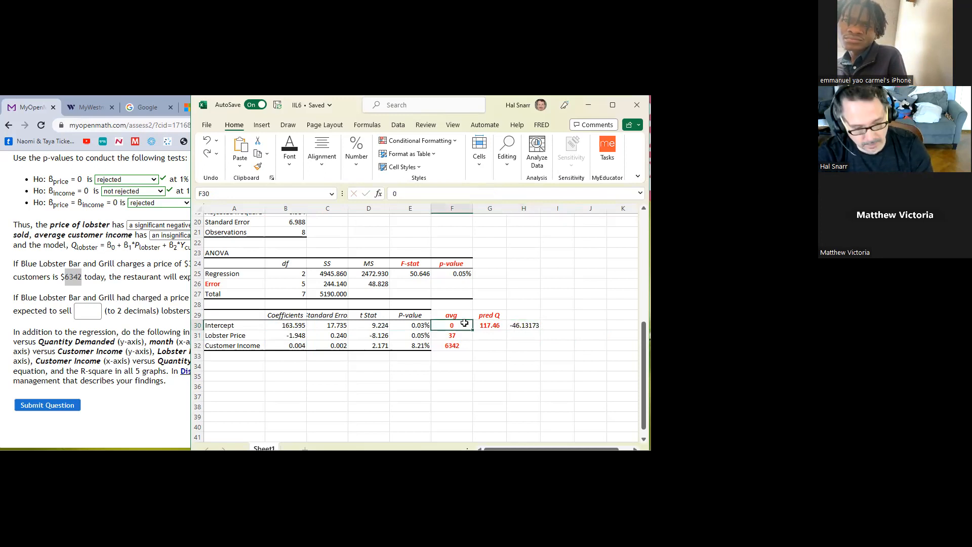
{"action": "left_click", "coordinate": [518, 353]}
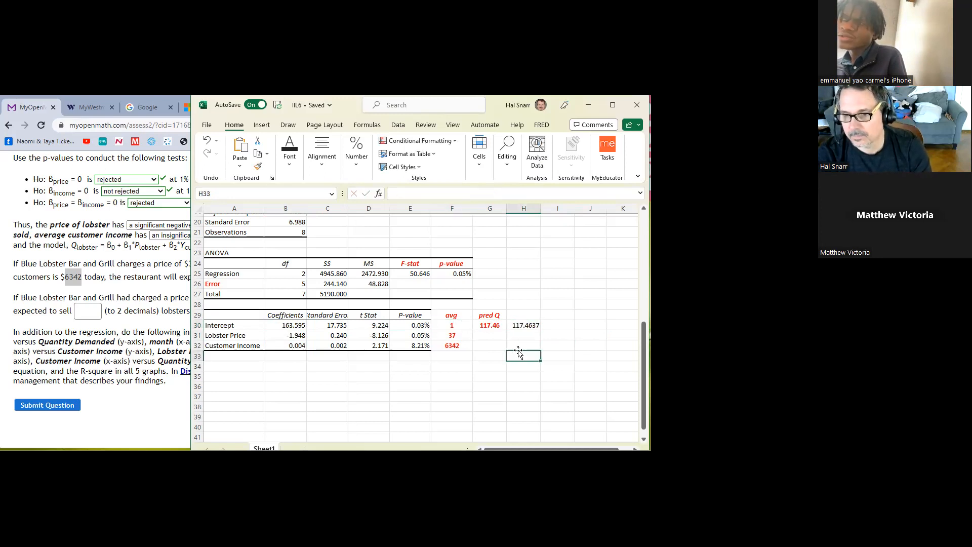
- Format the SUMPRODUCT result in H30 to two decimals and recheck the ranges it multiplies
{"action": "left_click", "coordinate": [527, 326]}
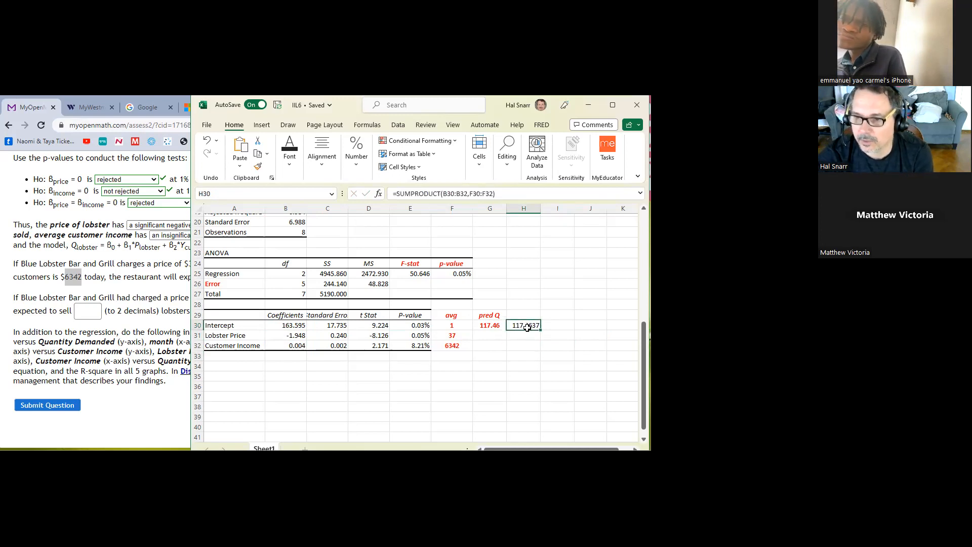
{"action": "left_click", "coordinate": [363, 164]}
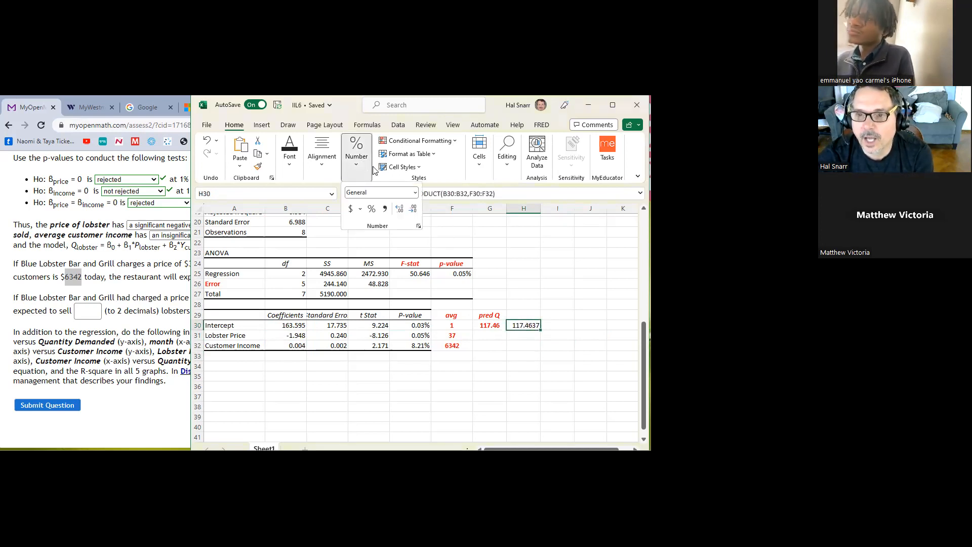
{"action": "left_click", "coordinate": [414, 209]}
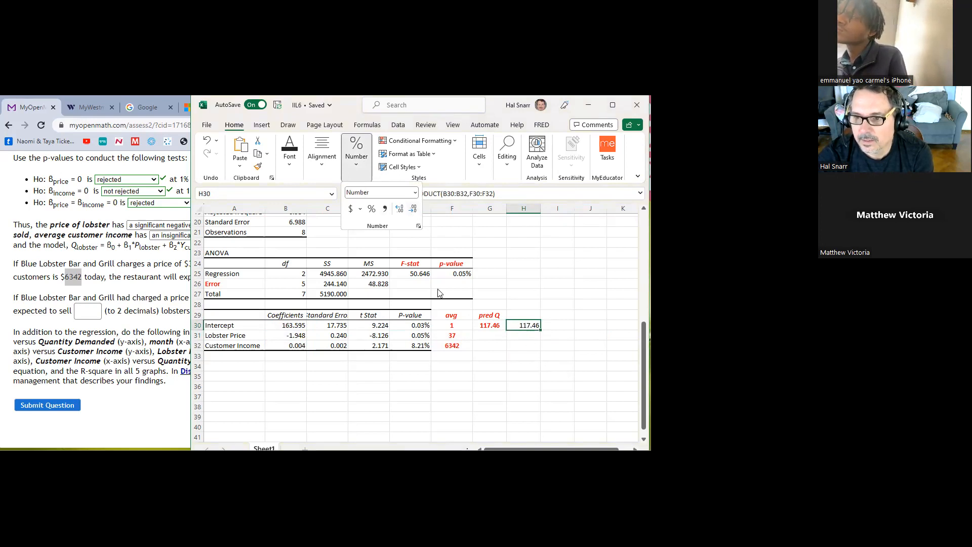
{"action": "left_click", "coordinate": [588, 370]}
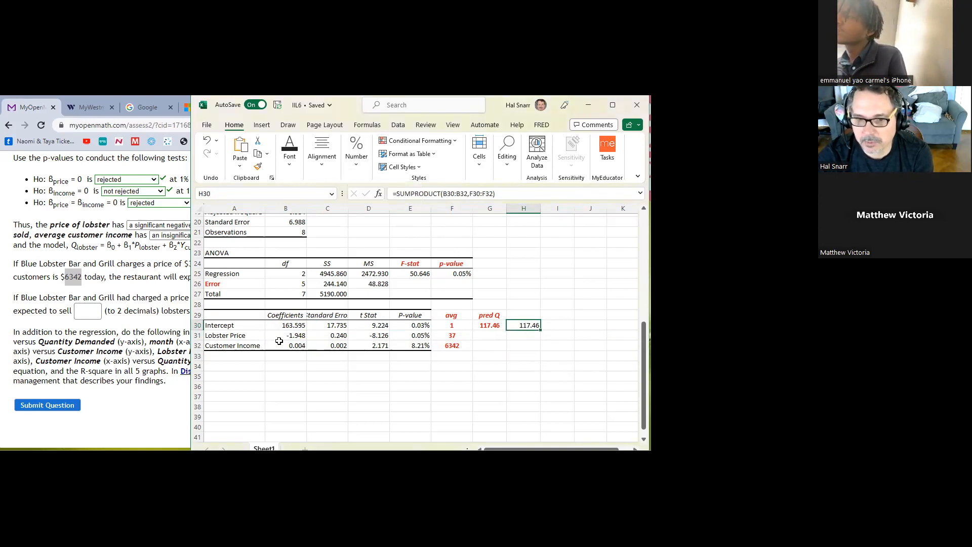
{"action": "double_click", "coordinate": [523, 326]}
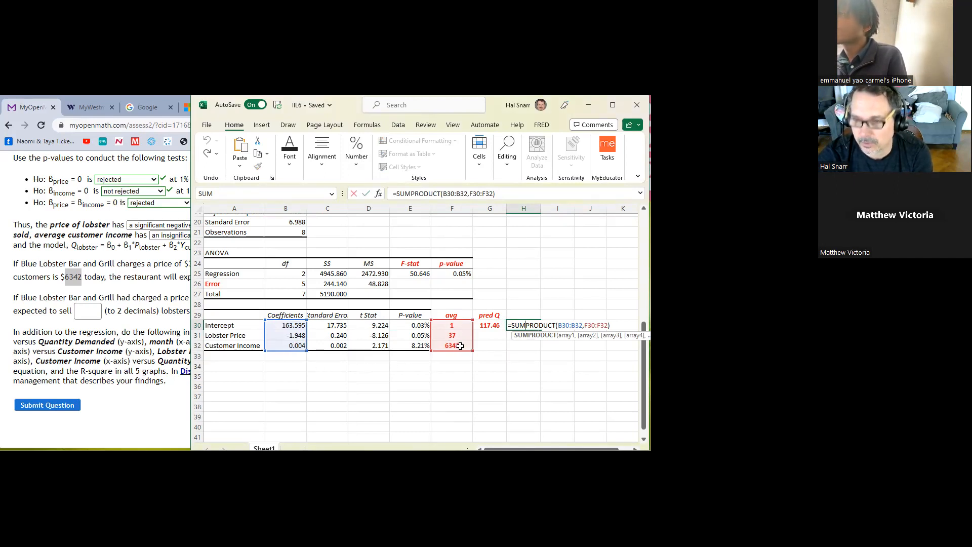
{"action": "key", "text": "Return"}
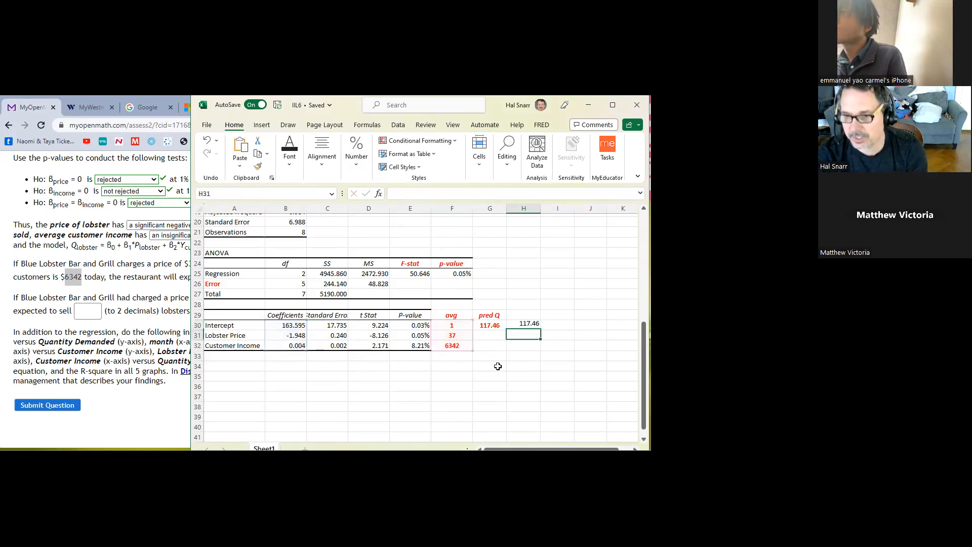
- Enter the predicted quantity 117.46 from G30 as the answer for the $37 lobster price and submit the question
{"action": "left_click", "coordinate": [483, 327]}
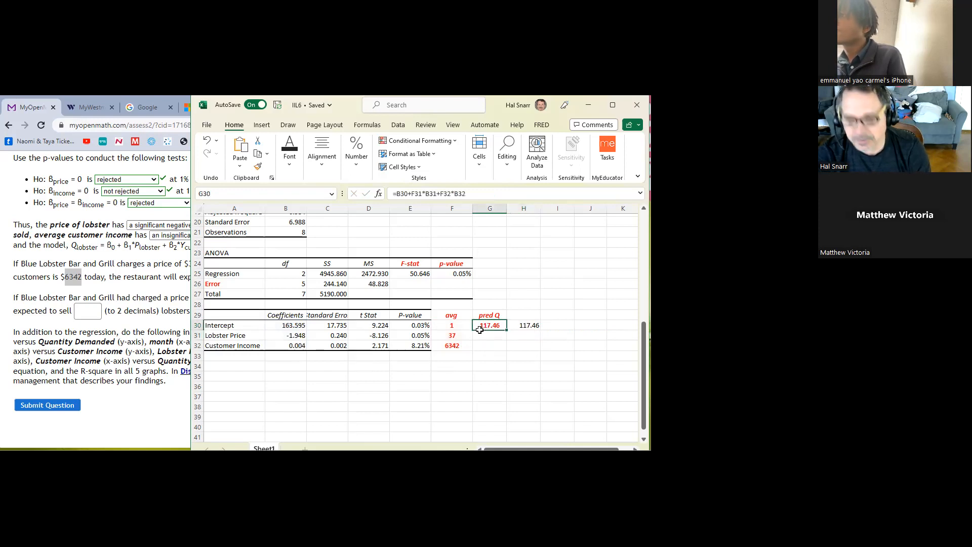
{"action": "left_click", "coordinate": [101, 292]}
{"action": "left_click", "coordinate": [246, 275]}
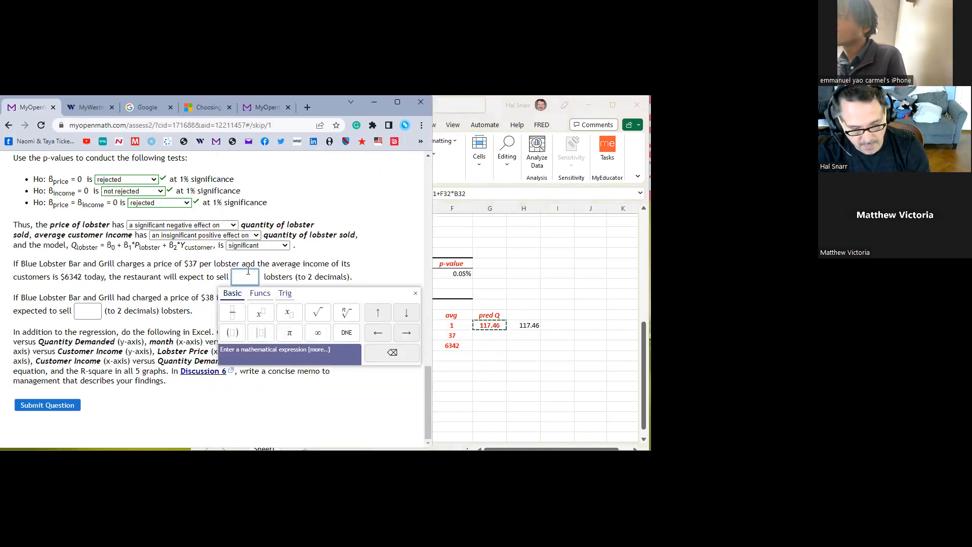
{"action": "type", "text": "117.46"}
{"action": "key", "text": "Return"}
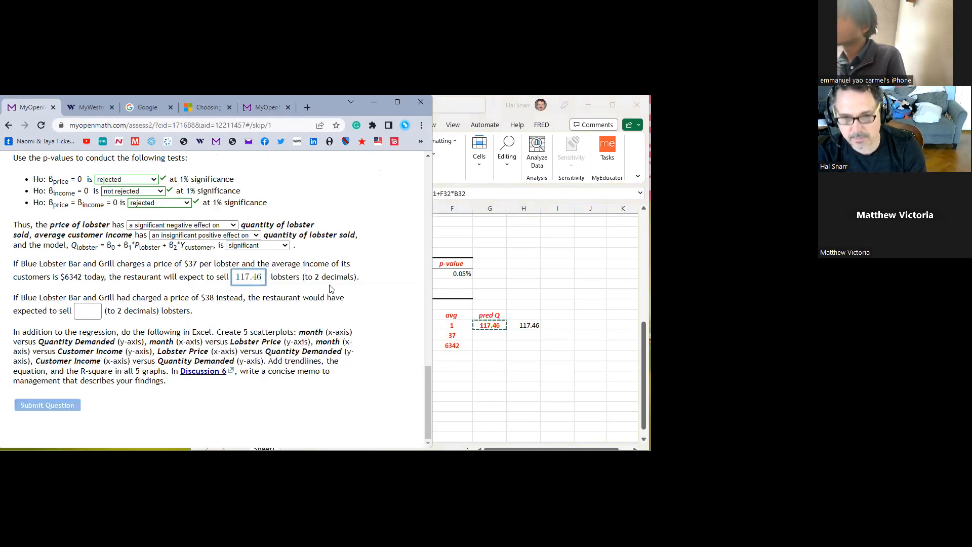
{"action": "scroll", "coordinate": [296, 299], "scroll_direction": "down", "scroll_amount": 3}
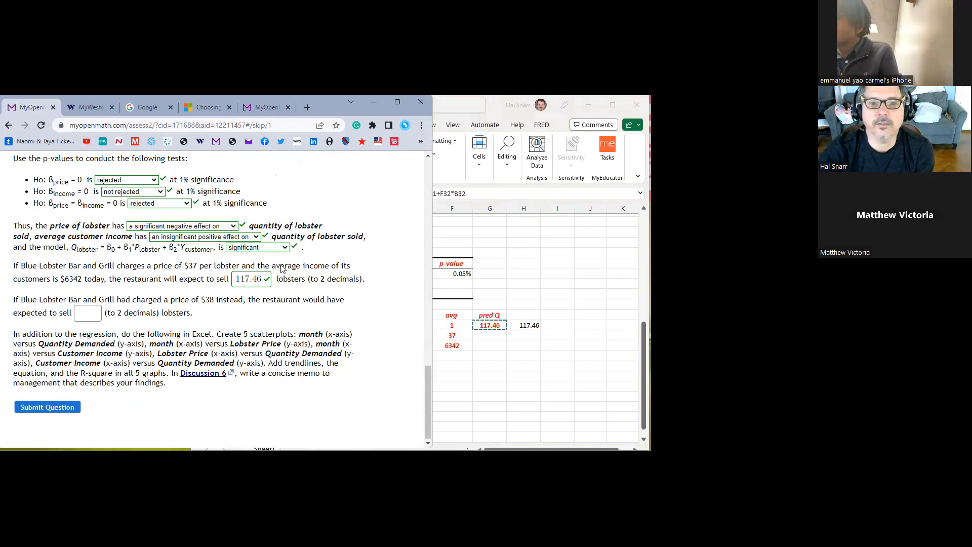
- Examine the question's source text for the $MeanBp1 price and its answer box in the other browser tab, and return to the assignment
{"action": "left_click", "coordinate": [266, 107]}
{"action": "scroll", "coordinate": [48, 385], "scroll_direction": "down", "scroll_amount": 1}
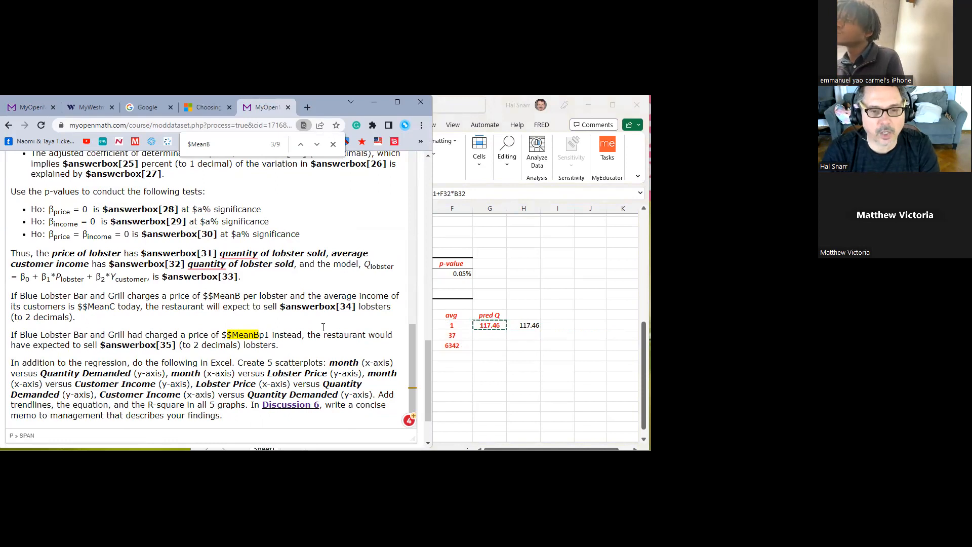
{"action": "key", "text": "Left"}
{"action": "key", "text": "Left"}
{"action": "key", "text": "Left"}
{"action": "key", "text": "Left"}
{"action": "key", "text": "Left"}
{"action": "key", "text": "Left"}
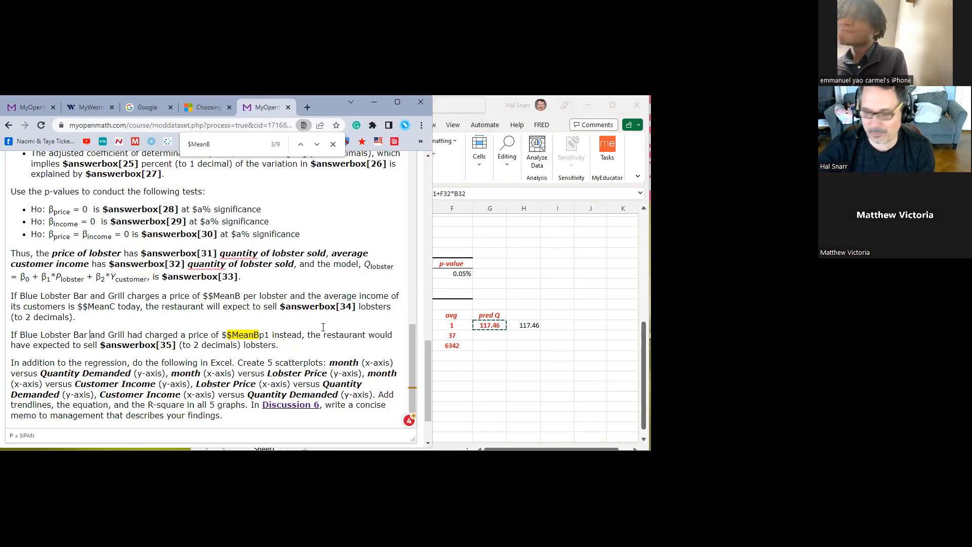
{"action": "left_click", "coordinate": [31, 107]}
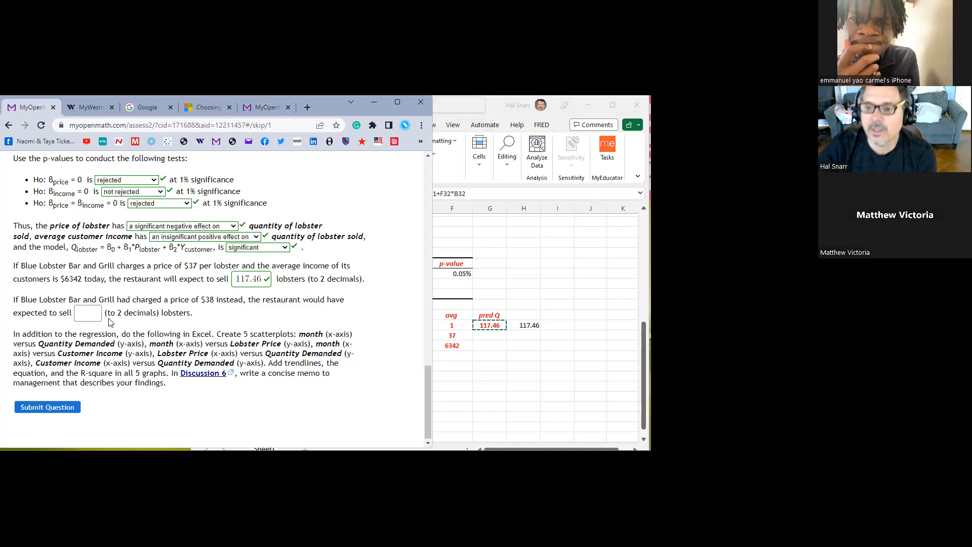
- Set the avg Lobster Price in F31 to 38 in the Excel sheet
{"action": "left_click", "coordinate": [458, 340]}
{"action": "left_click", "coordinate": [455, 337]}
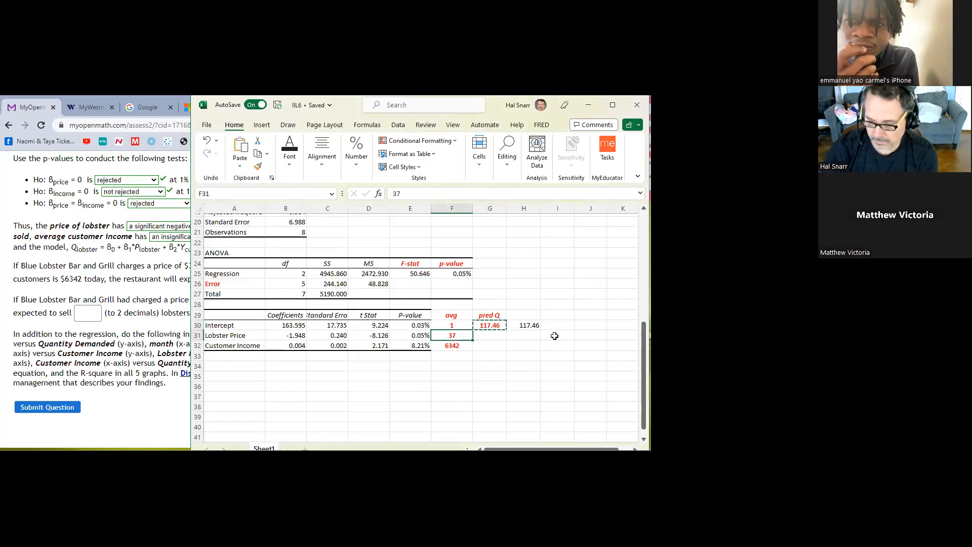
{"action": "type", "text": "38"}
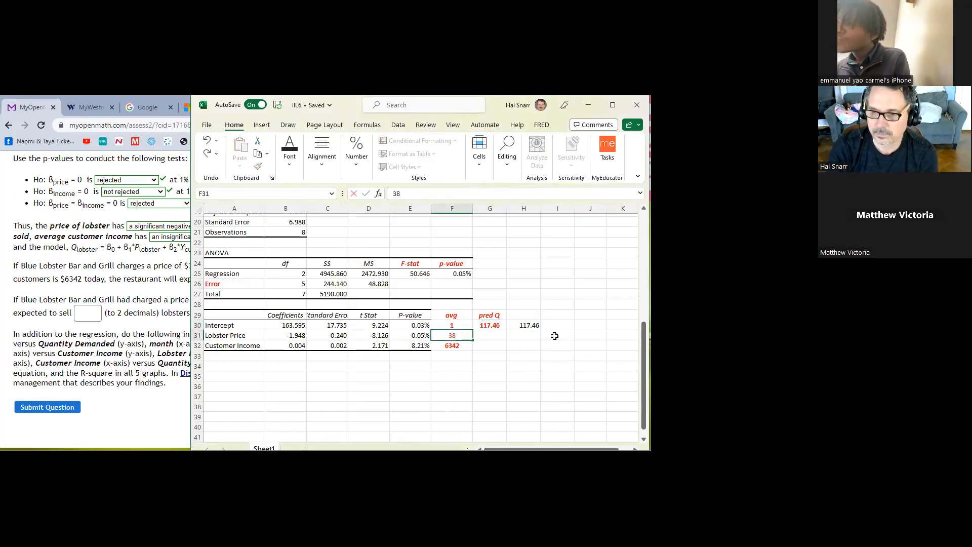
{"action": "key", "text": "Return"}
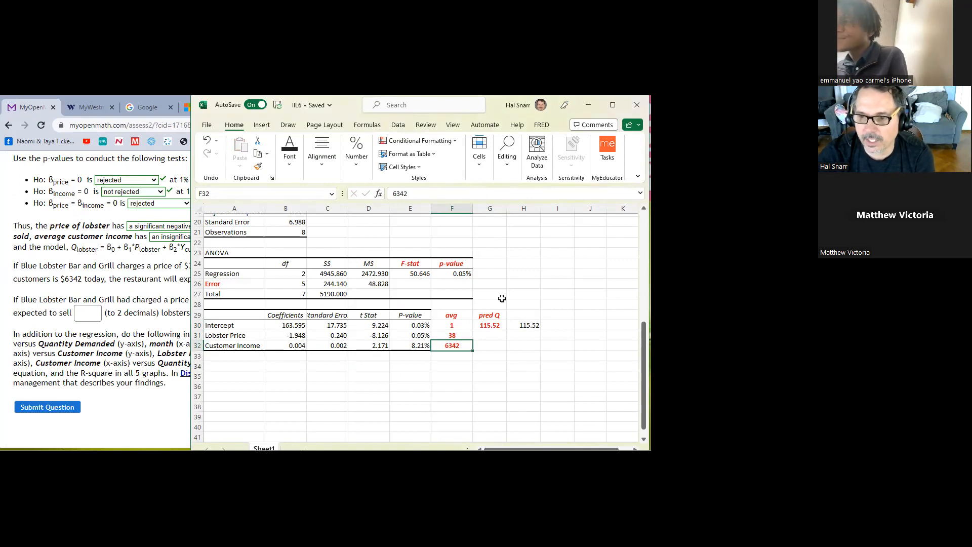
- Copy the predicted quantity 115.52 from G30 into the $38 price answer, submit the question and review the graded page
{"action": "left_click", "coordinate": [502, 324]}
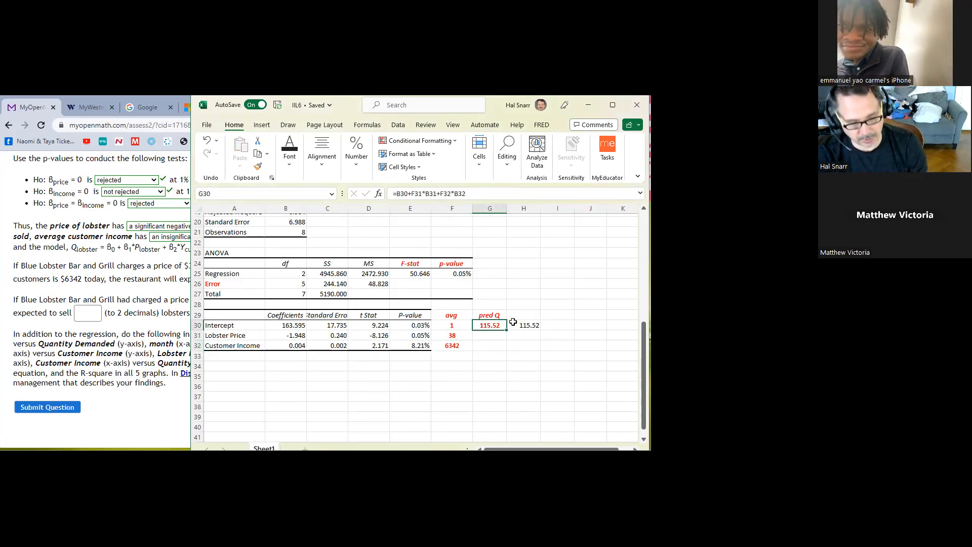
{"action": "key", "text": "ctrl+c"}
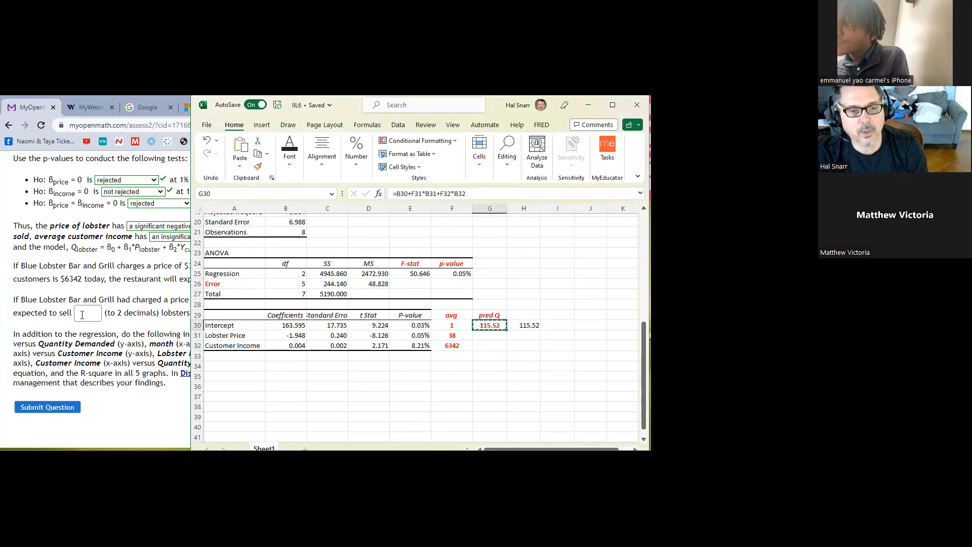
{"action": "left_click", "coordinate": [82, 314]}
{"action": "key", "text": "ctrl+v"}
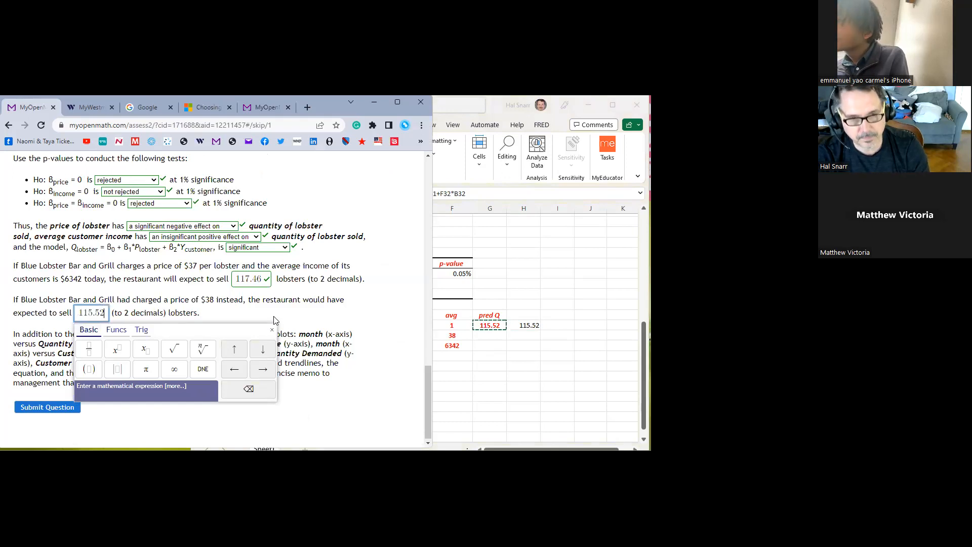
{"action": "left_click", "coordinate": [278, 315]}
{"action": "scroll", "coordinate": [283, 304], "scroll_direction": "up", "scroll_amount": 15}
{"action": "scroll", "coordinate": [286, 322], "scroll_direction": "down", "scroll_amount": 2}
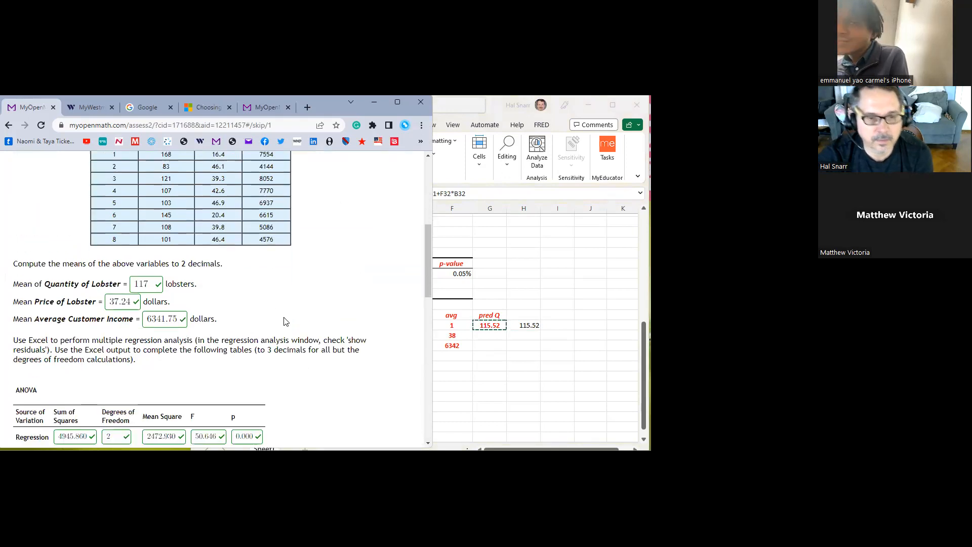
{"action": "scroll", "coordinate": [284, 321], "scroll_direction": "down", "scroll_amount": 15}
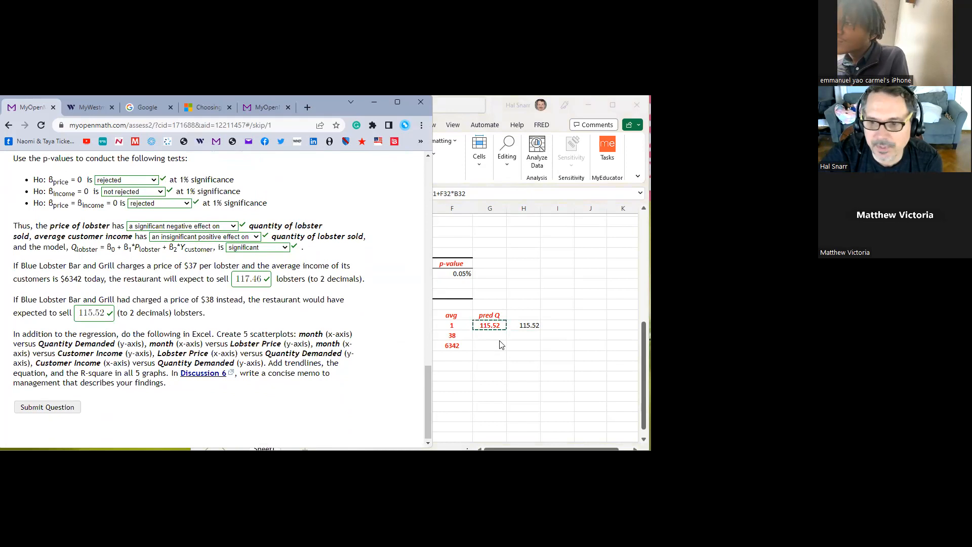
- In the Excel sheet, replace the SUMPRODUCT formula in H30 with its static value by pasting values only
{"action": "left_click", "coordinate": [503, 343]}
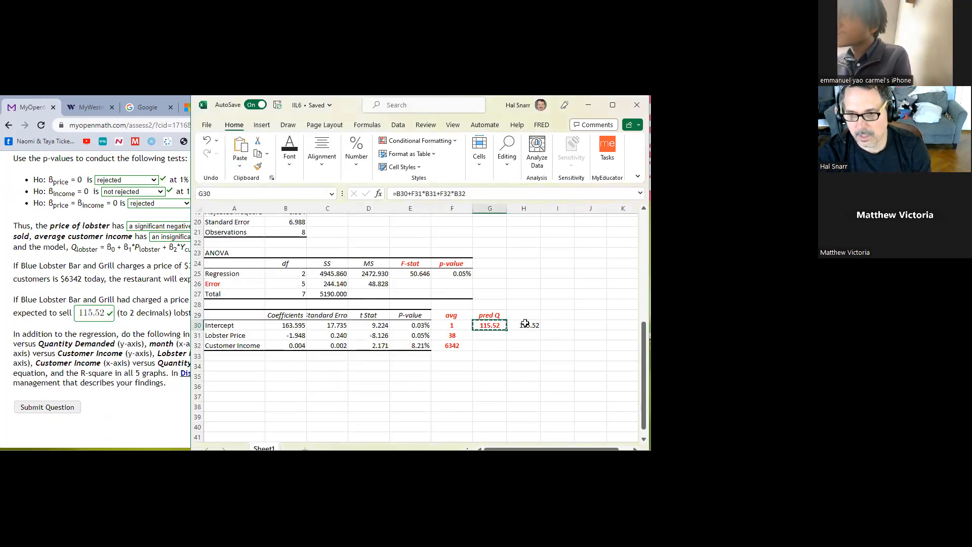
{"action": "left_click", "coordinate": [527, 325]}
{"action": "key", "text": "ctrl+c"}
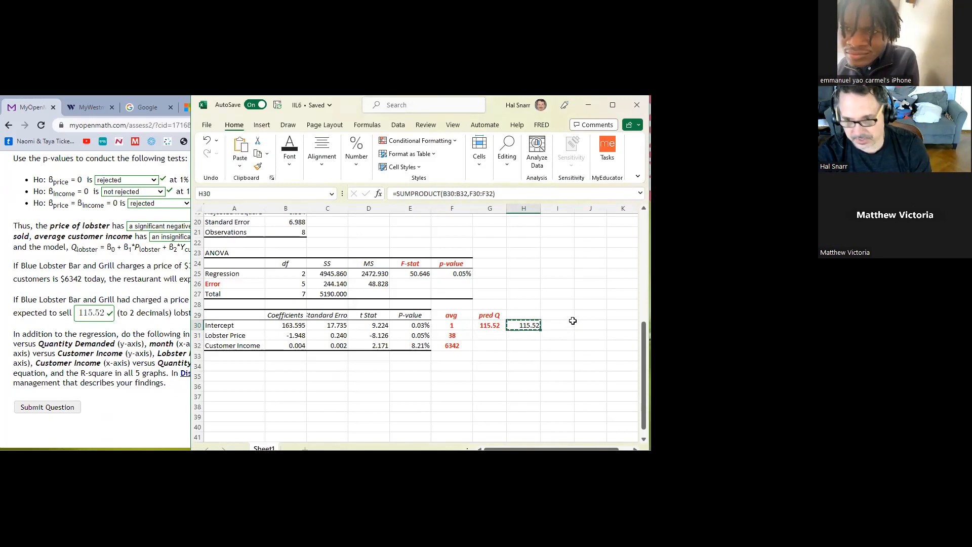
{"action": "right_click", "coordinate": [526, 327]}
{"action": "left_click", "coordinate": [569, 334]}
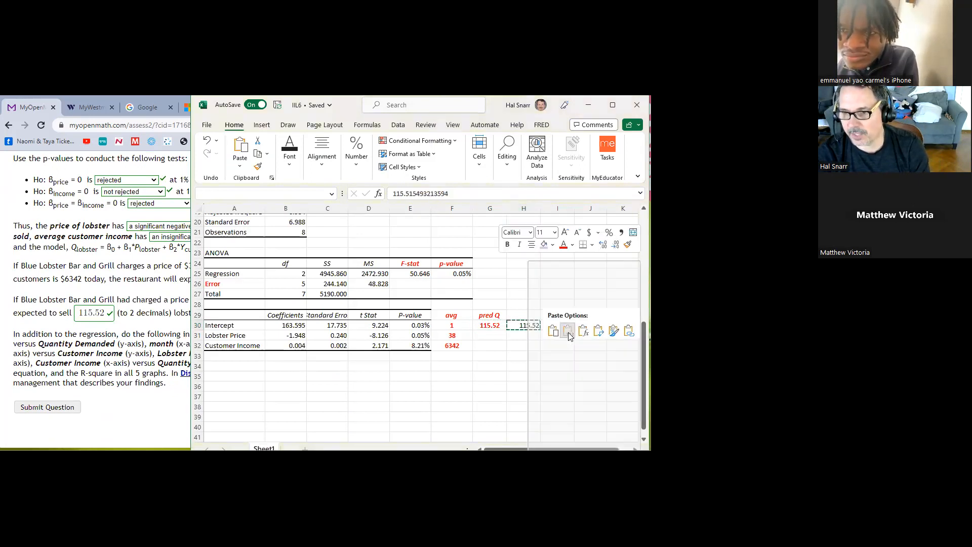
{"action": "double_click", "coordinate": [523, 324]}
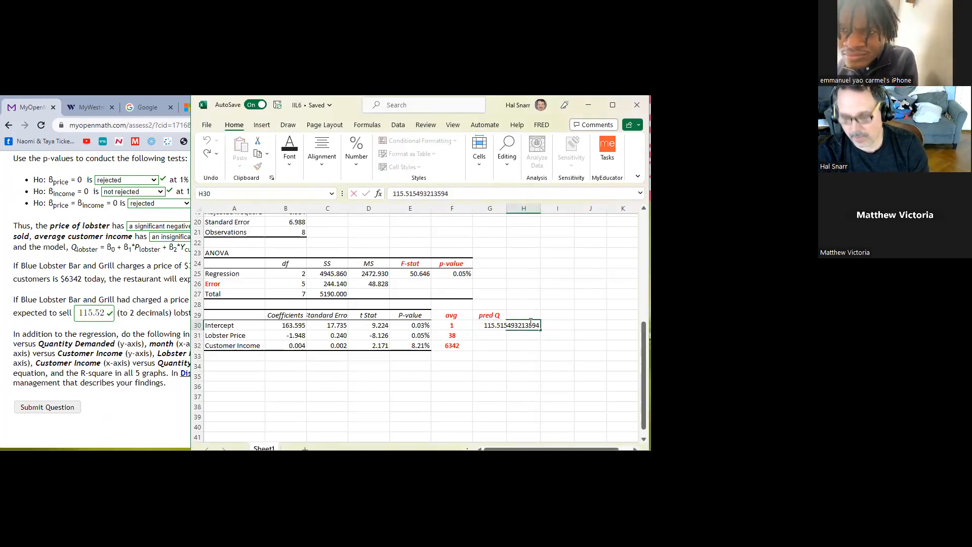
{"action": "key", "text": "Return"}
- Set the avg Lobster Price in F31 to 37
{"action": "left_click", "coordinate": [458, 338]}
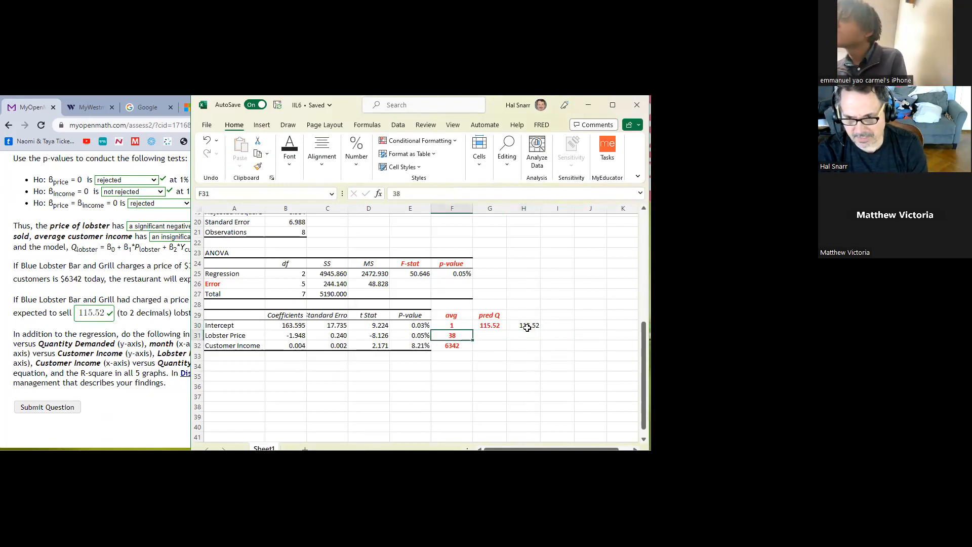
{"action": "type", "text": "37"}
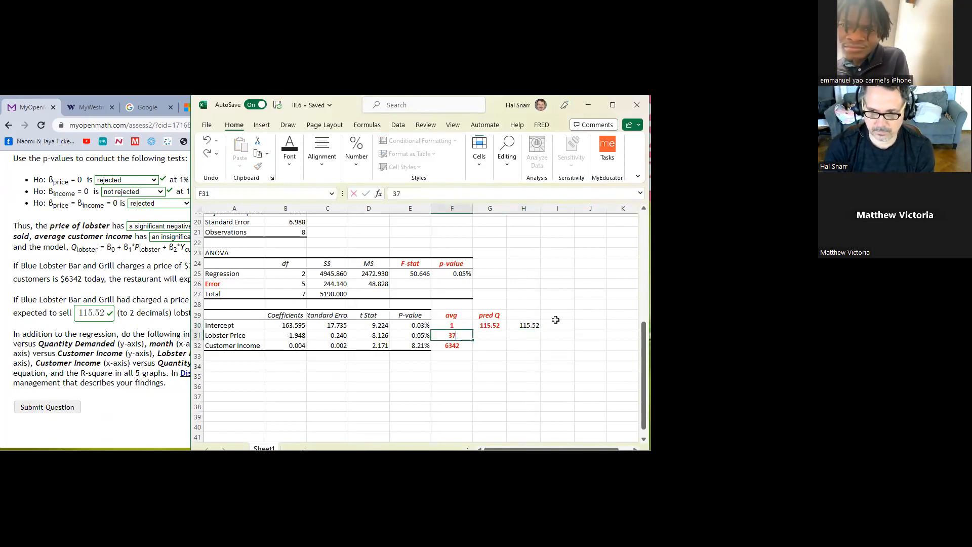
{"action": "key", "text": "Return"}
{"action": "key", "text": "Up"}
{"action": "key", "text": "Right"}
{"action": "key", "text": "Right"}
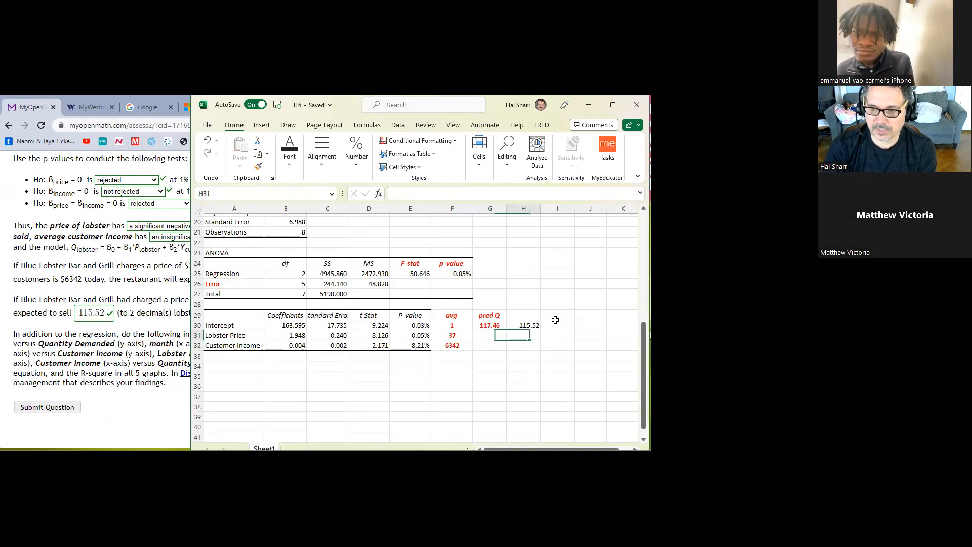
- Calculate the change in predicted quantity in I30 with the formula =H30-G30
{"action": "left_click", "coordinate": [555, 321]}
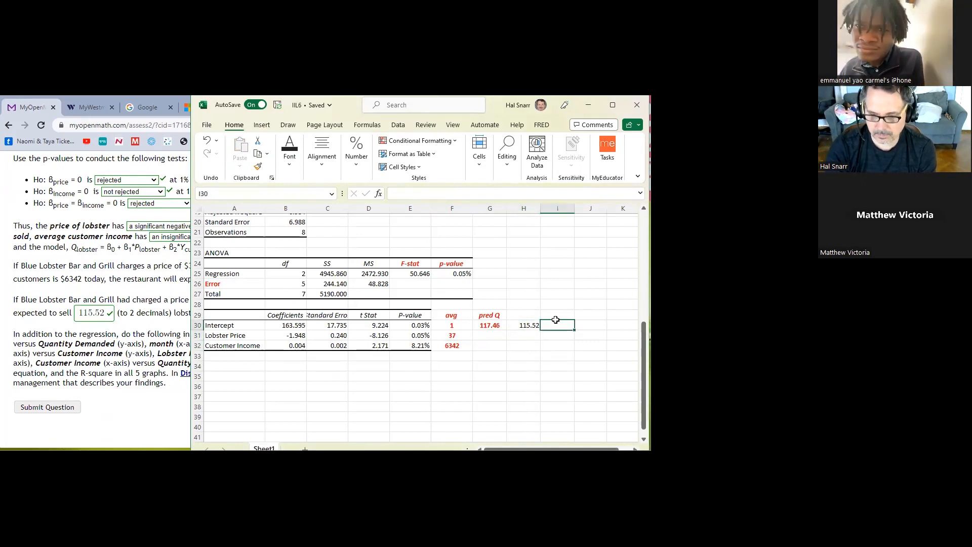
{"action": "type", "text": "="}
{"action": "key", "text": "Left"}
{"action": "type", "text": "-"}
{"action": "key", "text": "Left"}
{"action": "key", "text": "Left"}
{"action": "key", "text": "Return"}
{"action": "key", "text": "Up"}
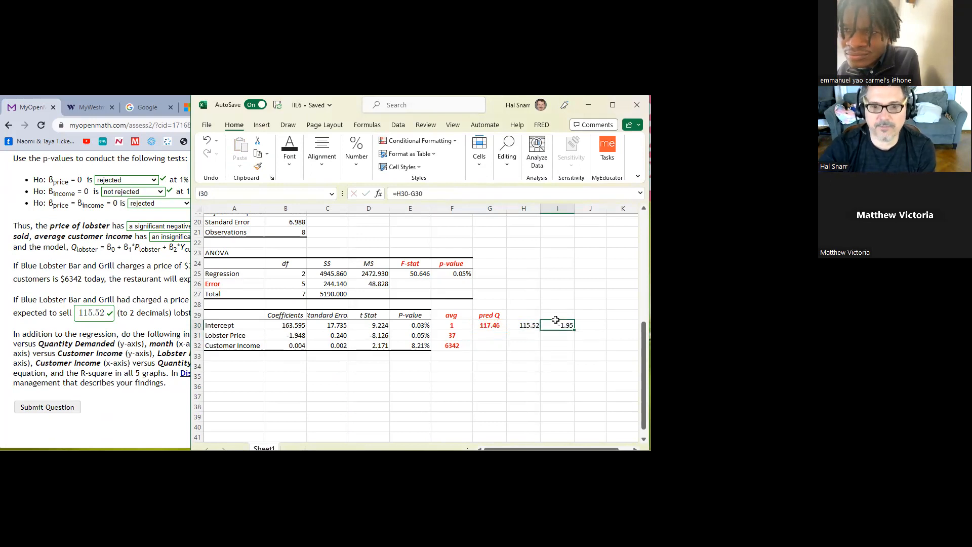
- Reduce the Lobster Price coefficient in B31 to two displayed decimal places
{"action": "left_click", "coordinate": [279, 335]}
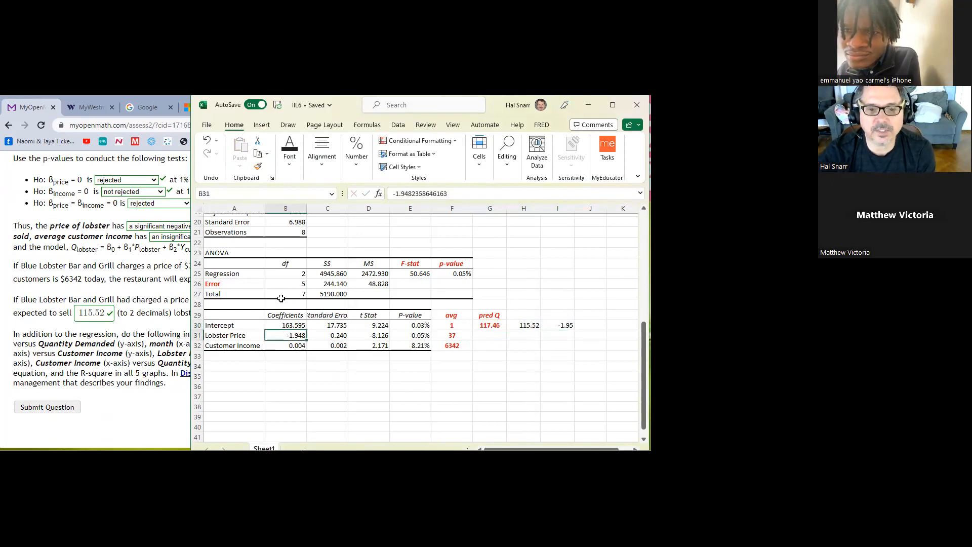
{"action": "left_click", "coordinate": [357, 171]}
{"action": "left_click", "coordinate": [412, 208]}
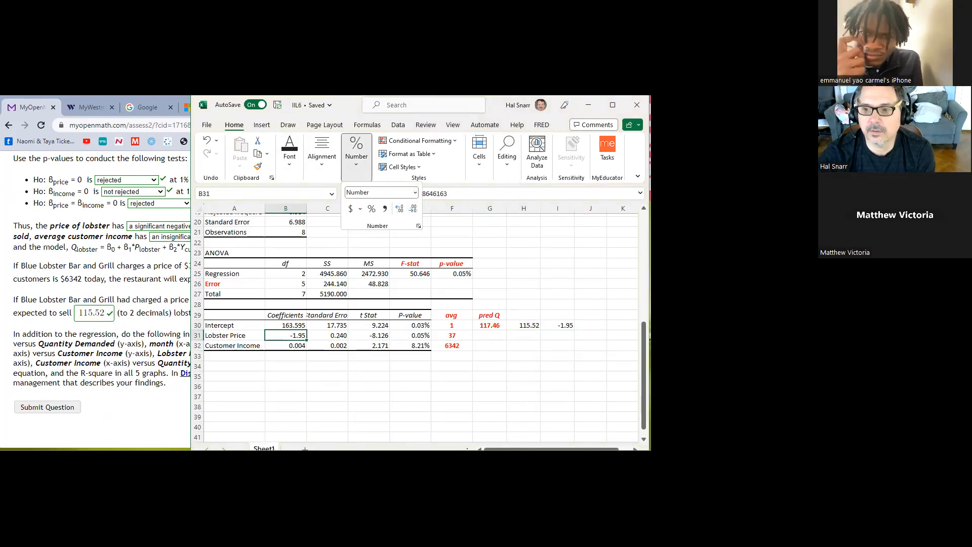
- Compare the difference in I30 and the predictions in G30 and H30 with the Lobster Price coefficient, and return to the assignment in the browser
{"action": "left_click", "coordinate": [564, 326]}
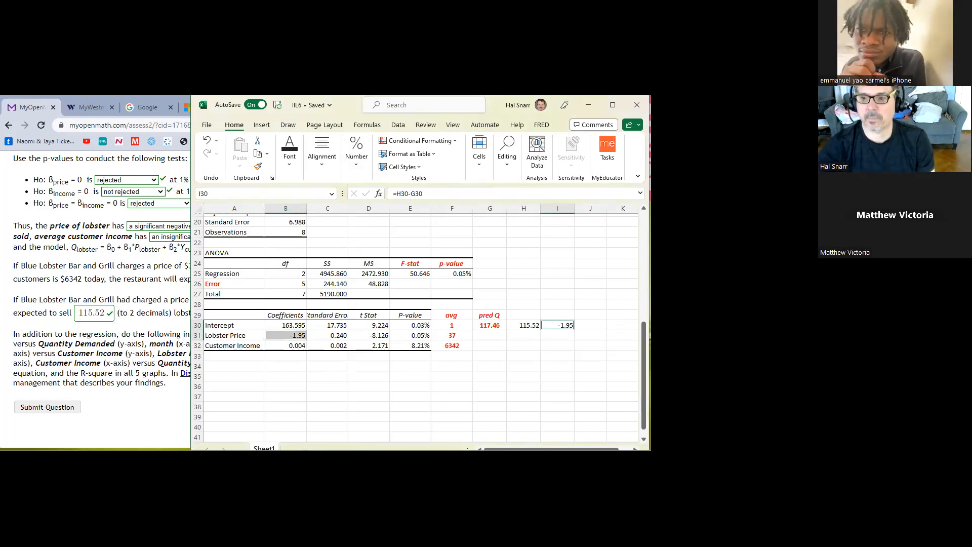
{"action": "left_click", "coordinate": [571, 385]}
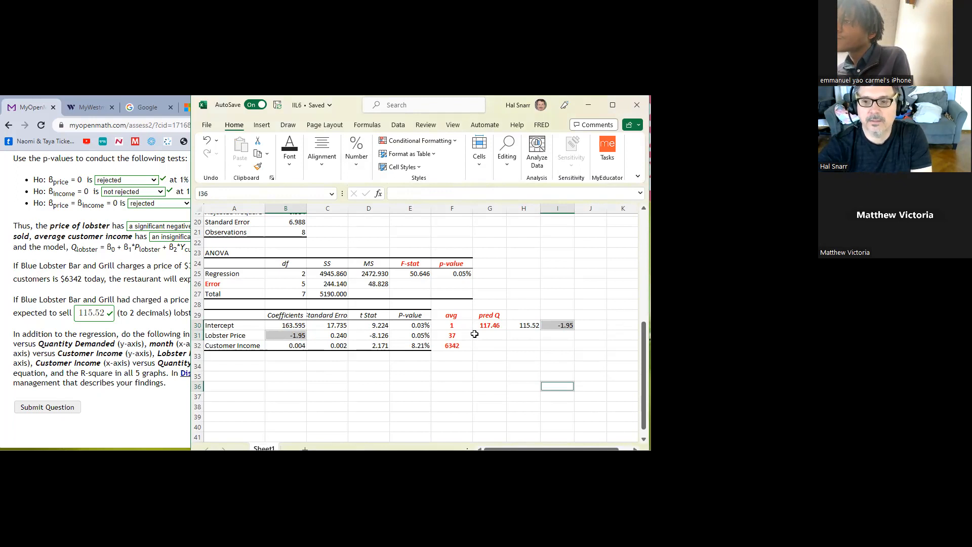
{"action": "left_click", "coordinate": [530, 325]}
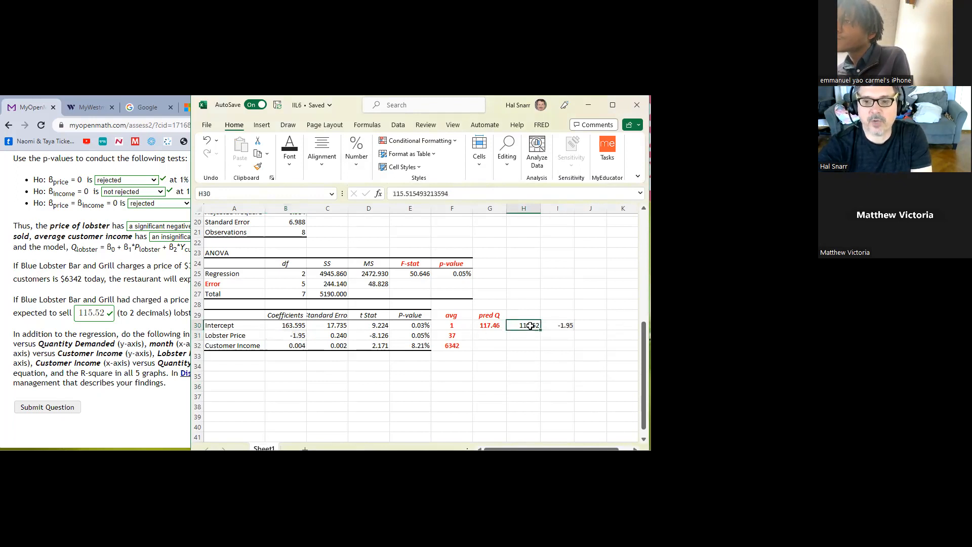
{"action": "left_click", "coordinate": [489, 326]}
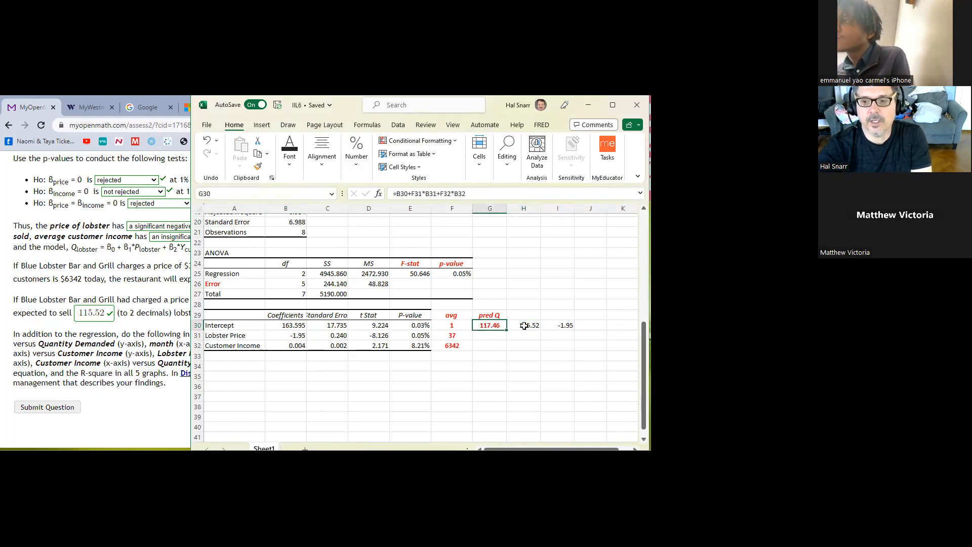
{"action": "left_click", "coordinate": [558, 325]}
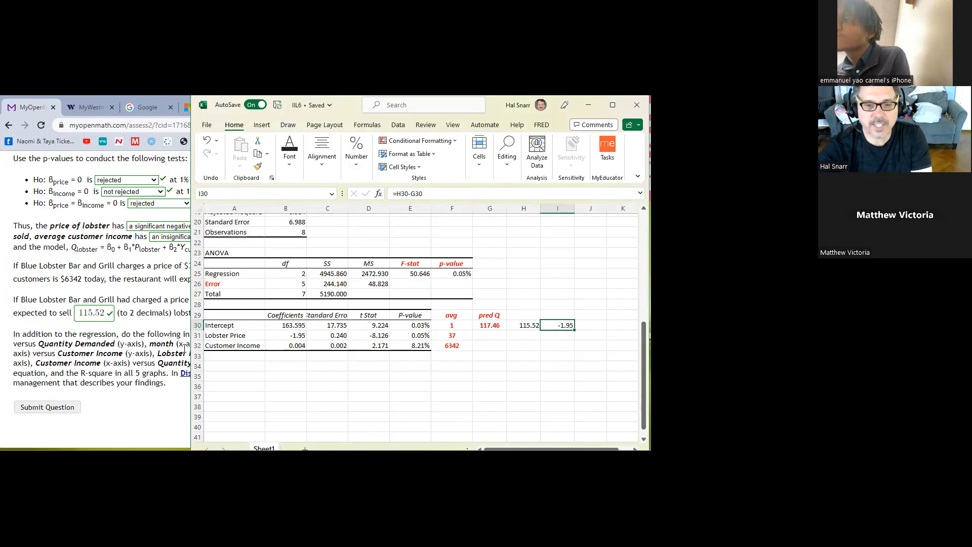
{"action": "left_click", "coordinate": [289, 336]}
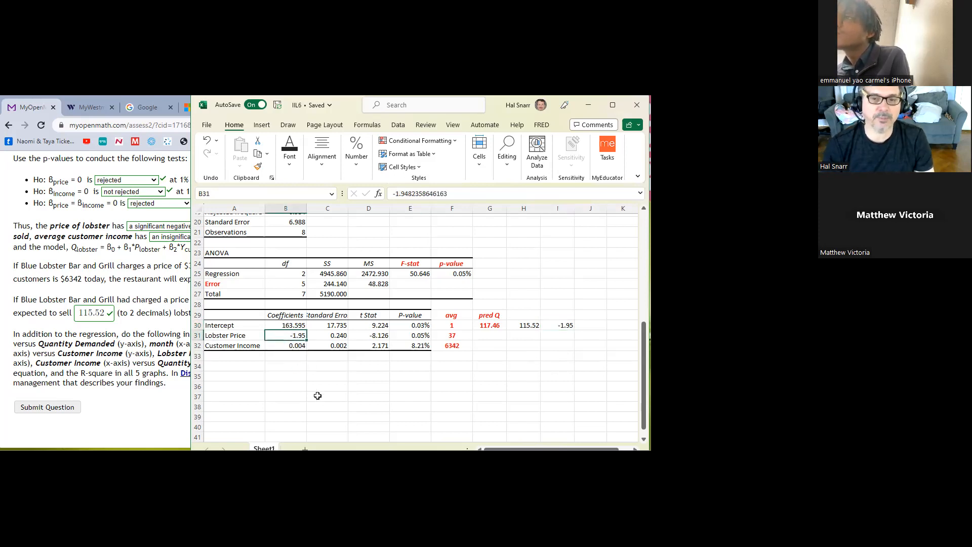
{"action": "left_click", "coordinate": [158, 325]}
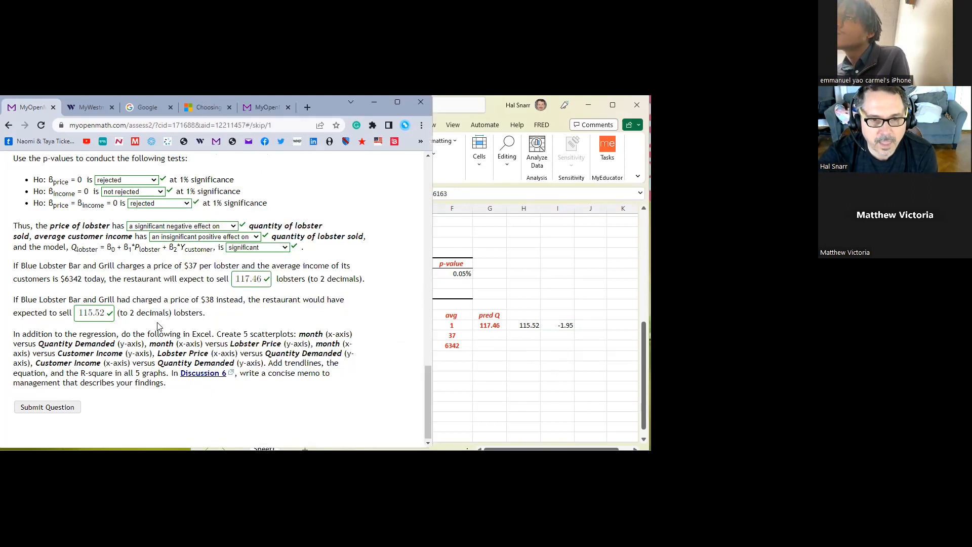